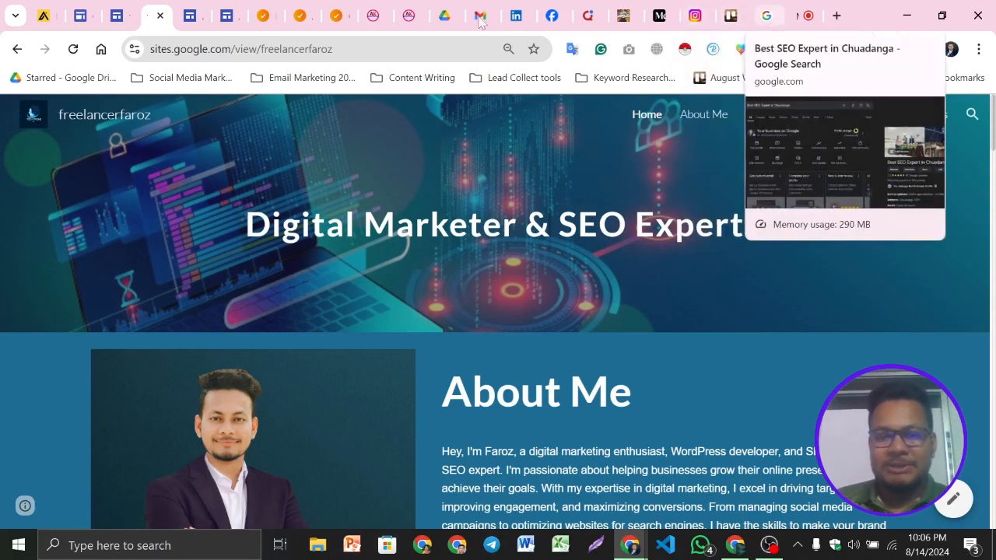
Switch to the other browser window and scroll through the Freelancer Faroz portfolio homepage
click(736, 549)
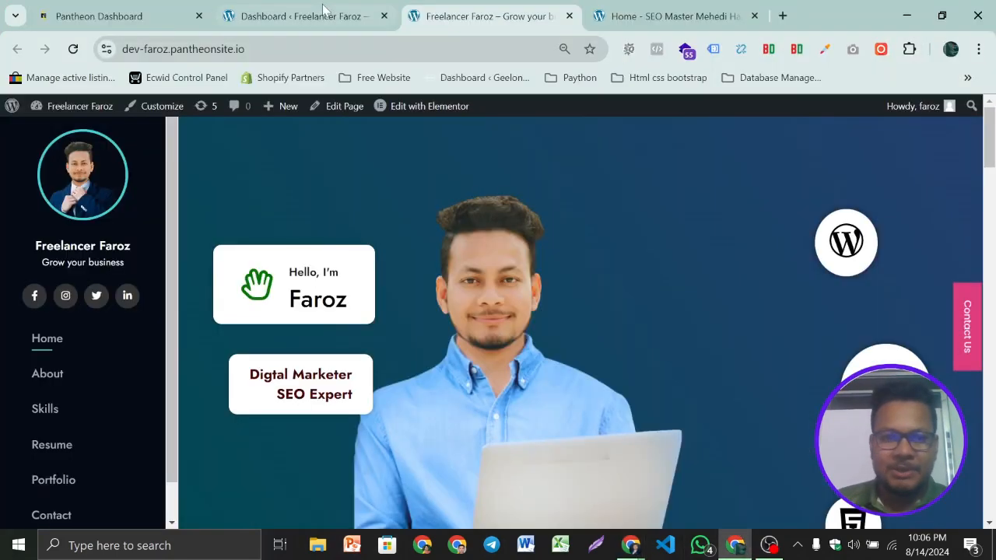
scroll(660, 262, down, 1)
scroll(680, 294, down, 2)
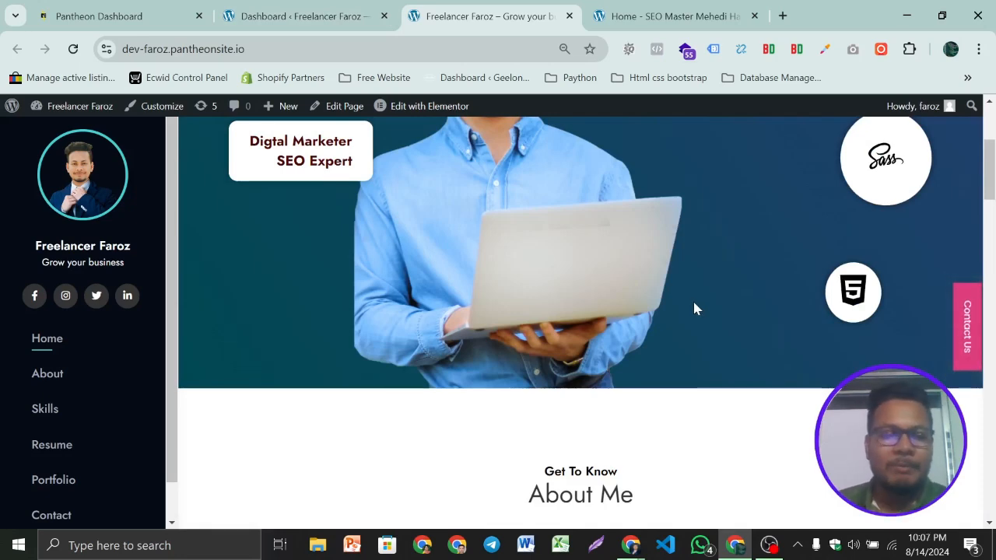
scroll(695, 309, down, 4)
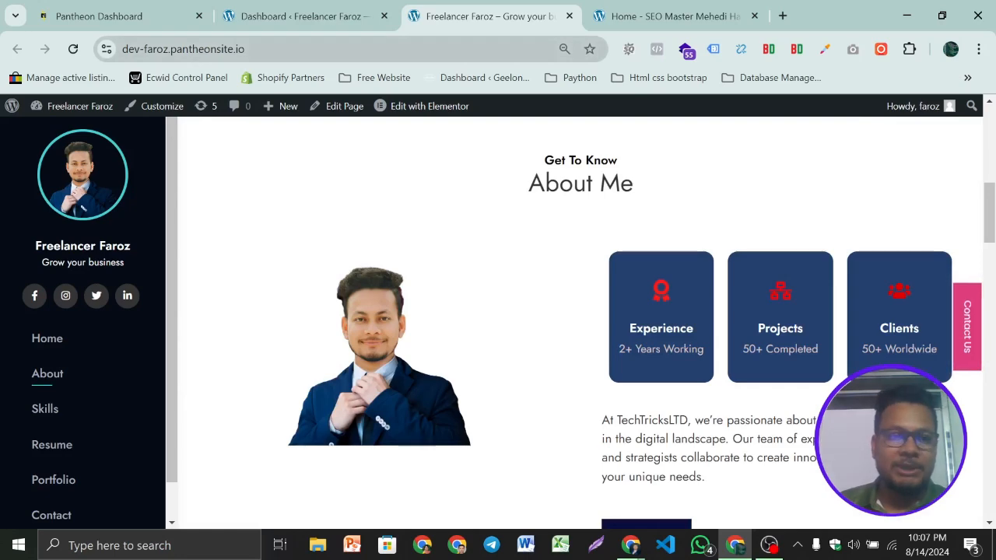
scroll(703, 378, down, 15)
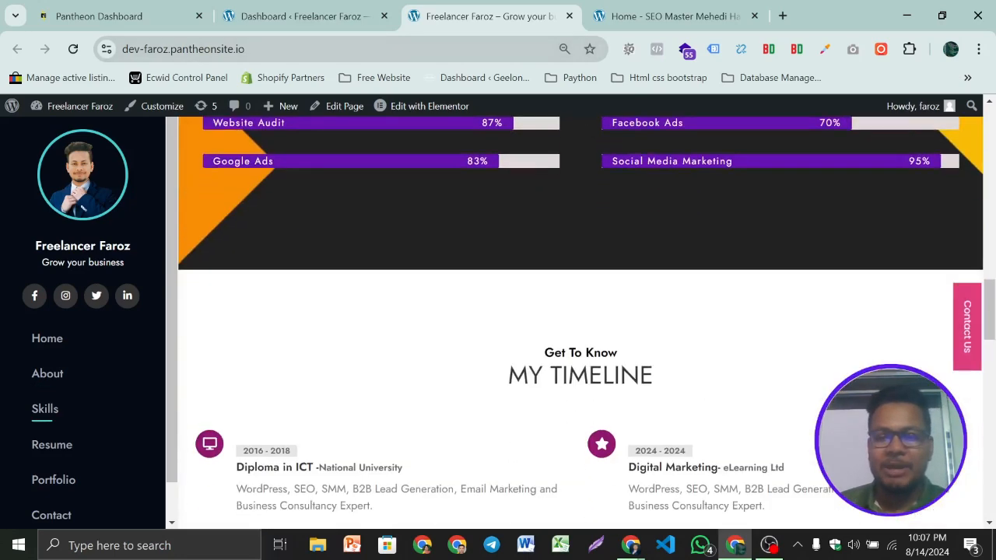
scroll(804, 375, down, 8)
scroll(810, 389, up, 20)
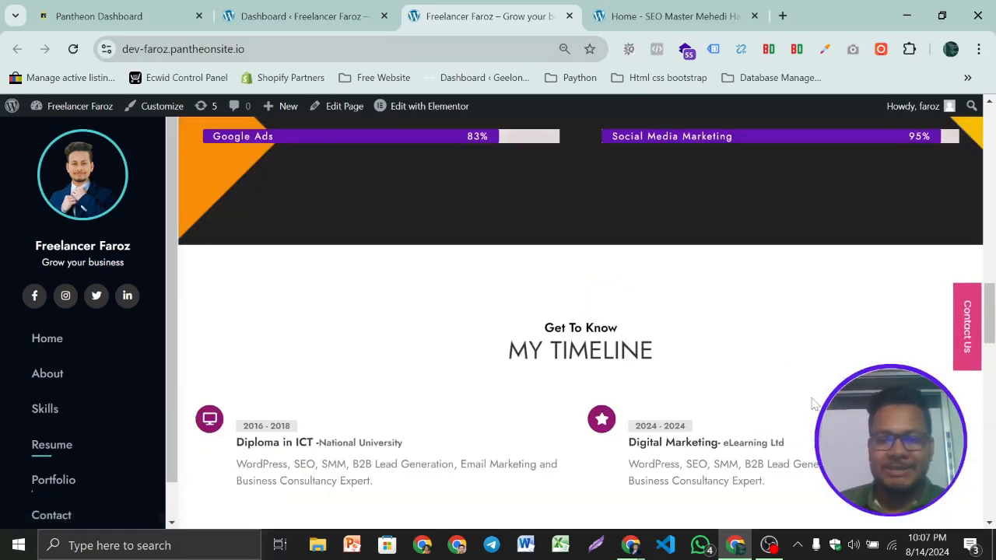
scroll(812, 404, up, 5)
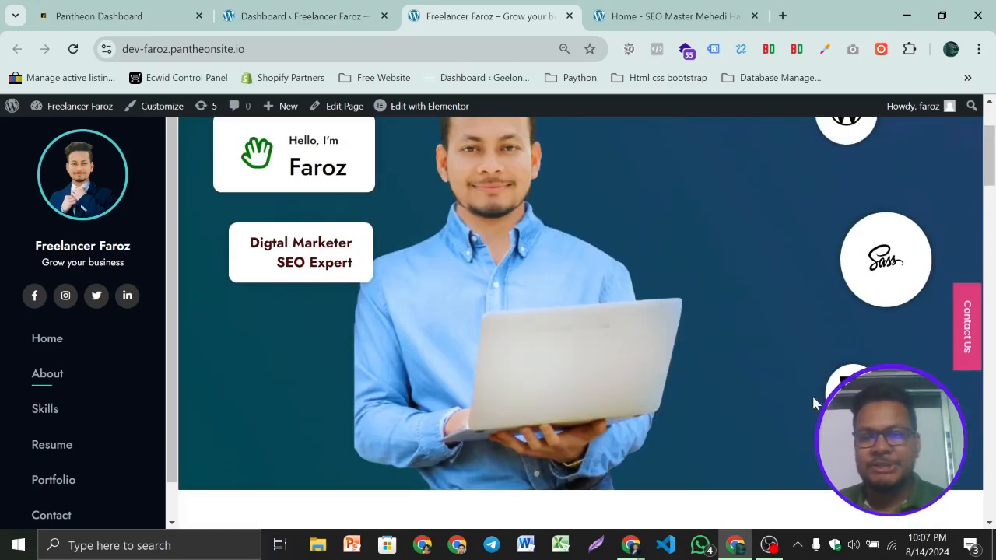
click(686, 8)
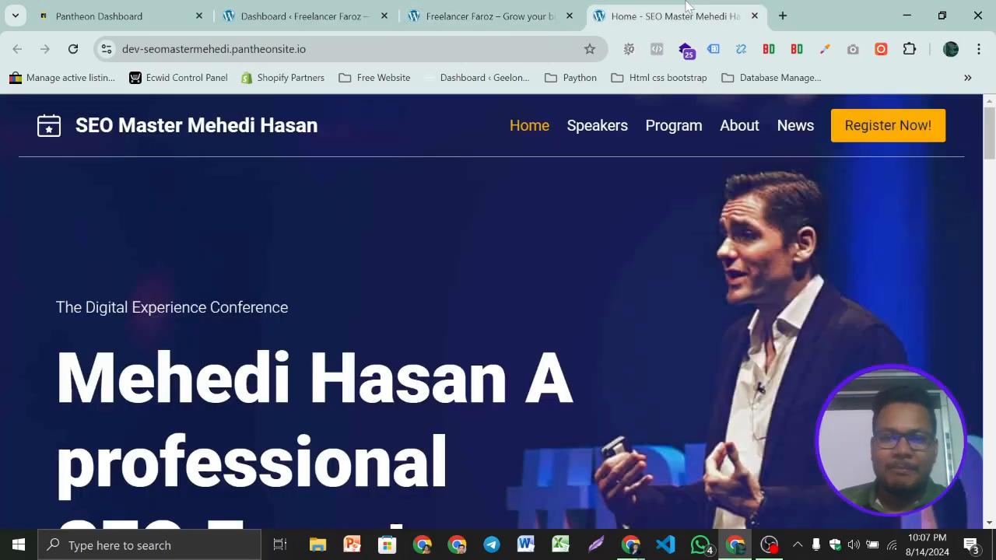
scroll(674, 195, down, 5)
scroll(665, 280, up, 4)
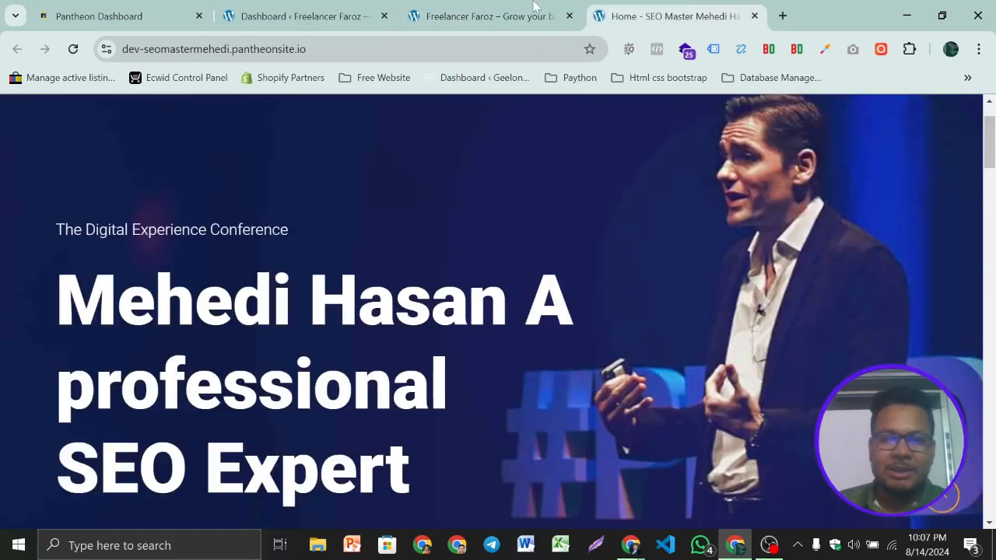
click(528, 16)
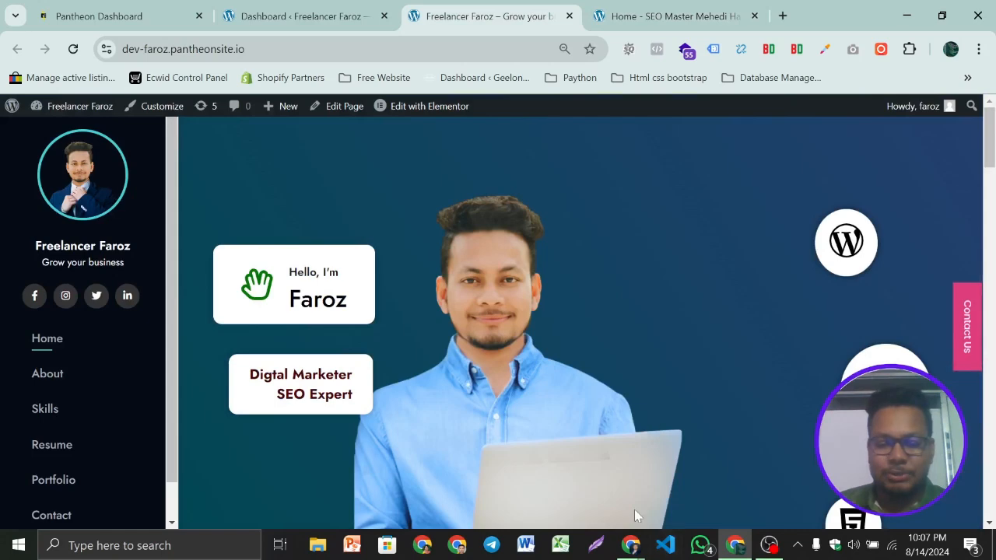
Switch back to the main browser window, open the SEO Expert blog tab, highlight its web address and scroll through its posts
mouse_move(629, 547)
click(520, 503)
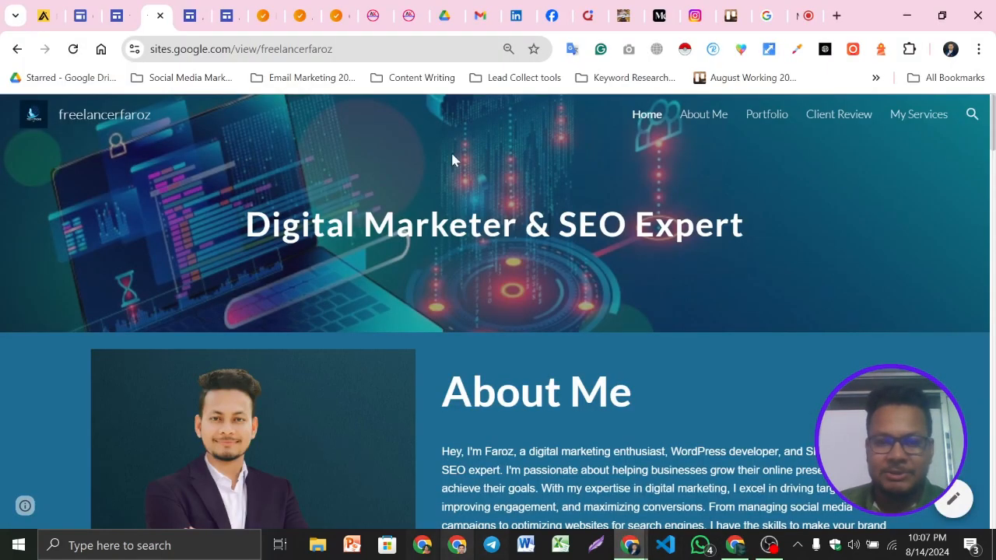
click(630, 9)
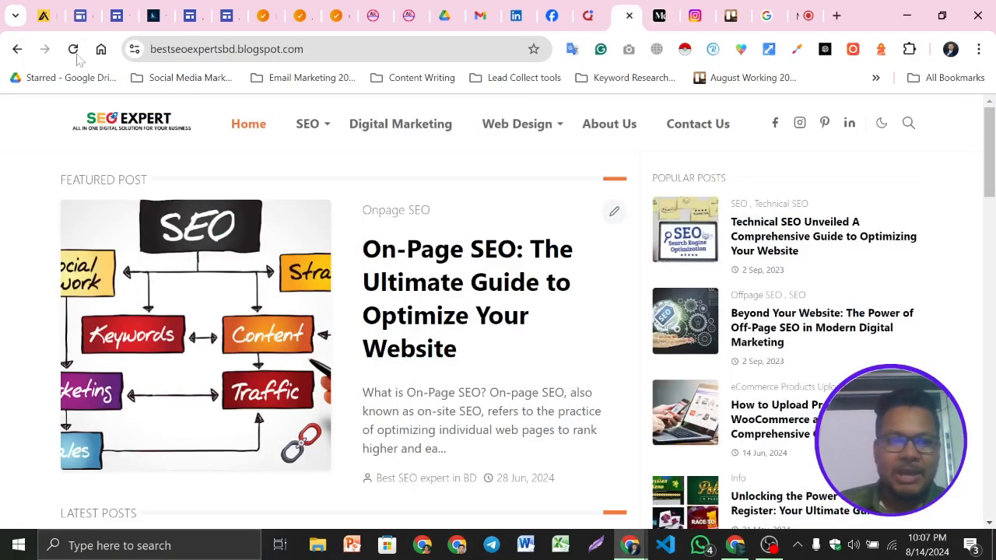
click(334, 49)
click(342, 49)
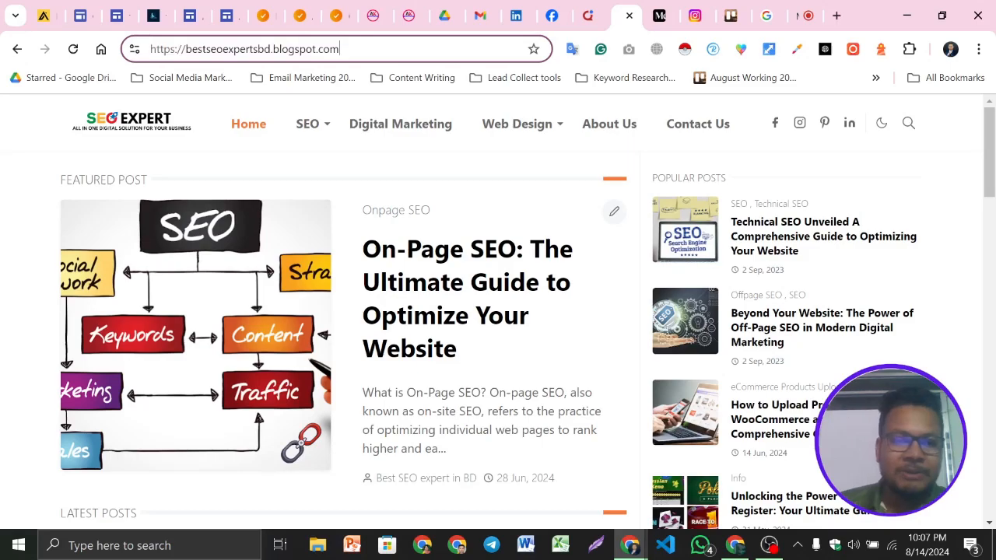
drag(186, 49, 316, 49)
click(379, 44)
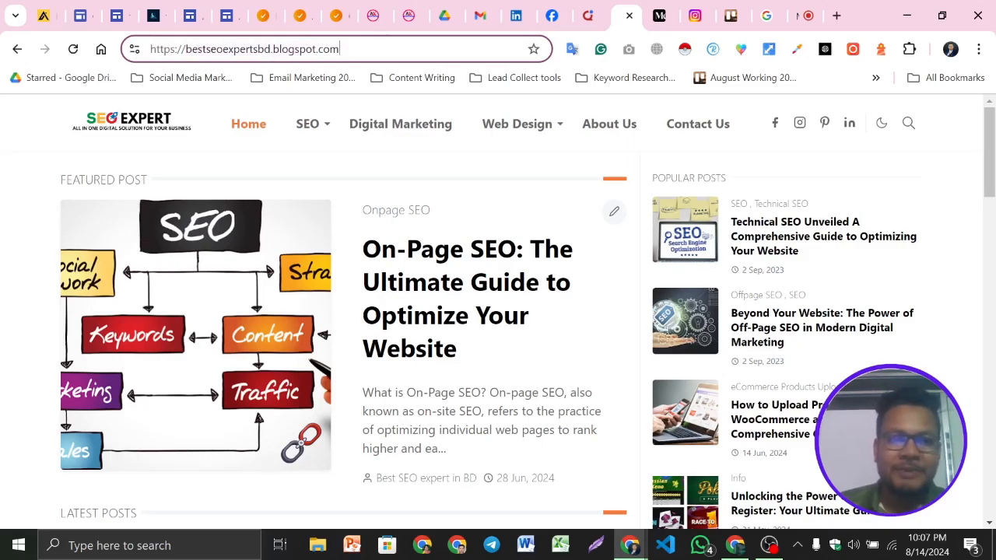
scroll(744, 379, down, 10)
scroll(498, 311, down, 8)
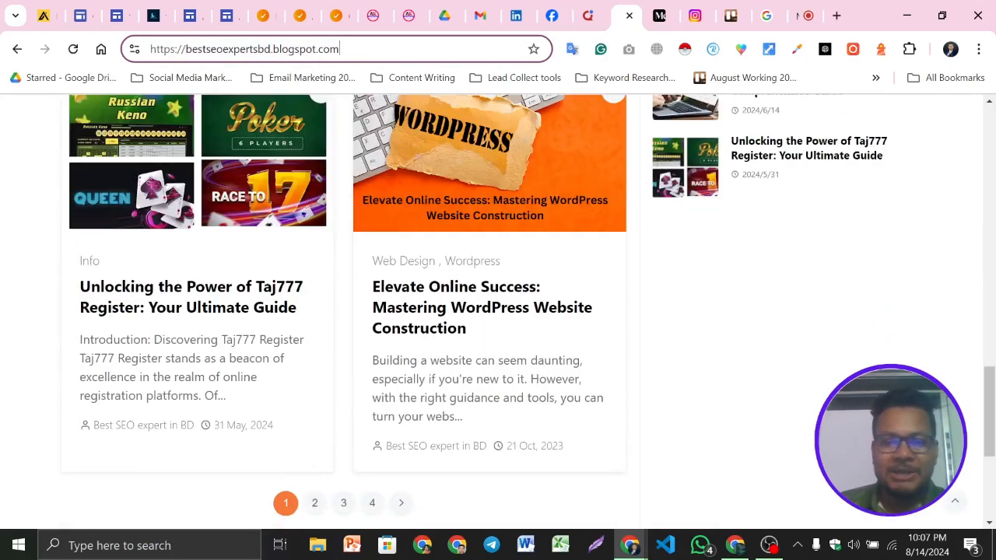
scroll(498, 311, up, 9)
scroll(498, 312, up, 5)
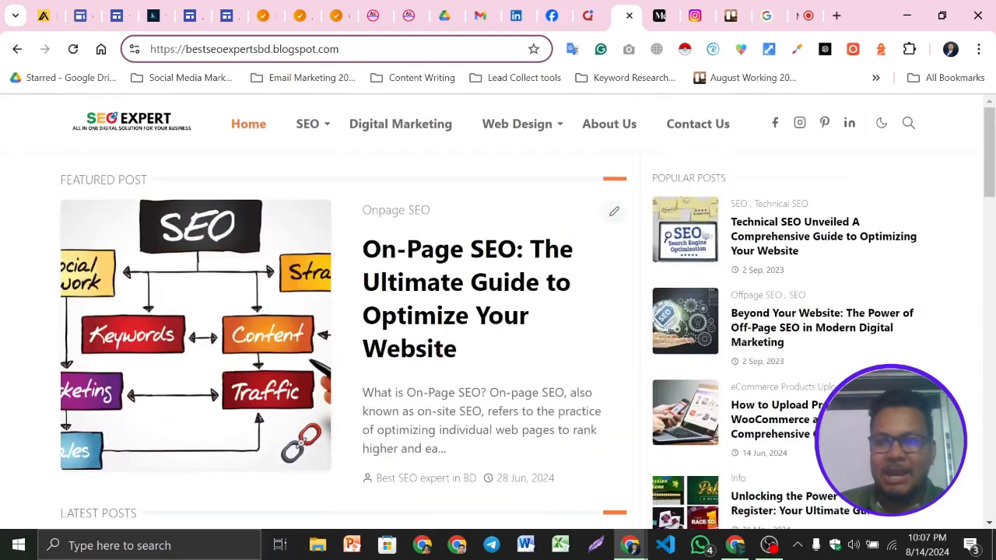
Return to the freelancerfaroz Google Sites page, select its address and scroll through the About Me section
click(153, 13)
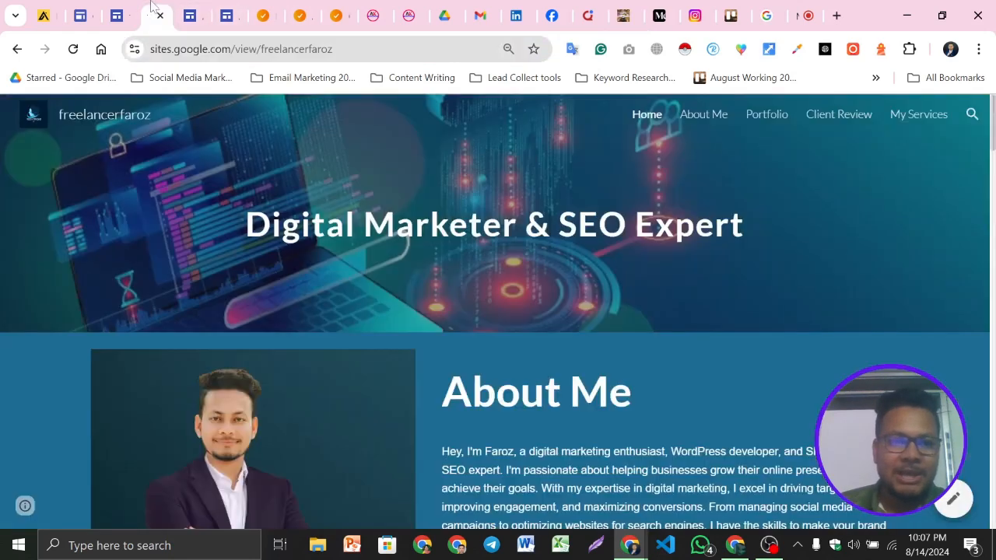
click(334, 53)
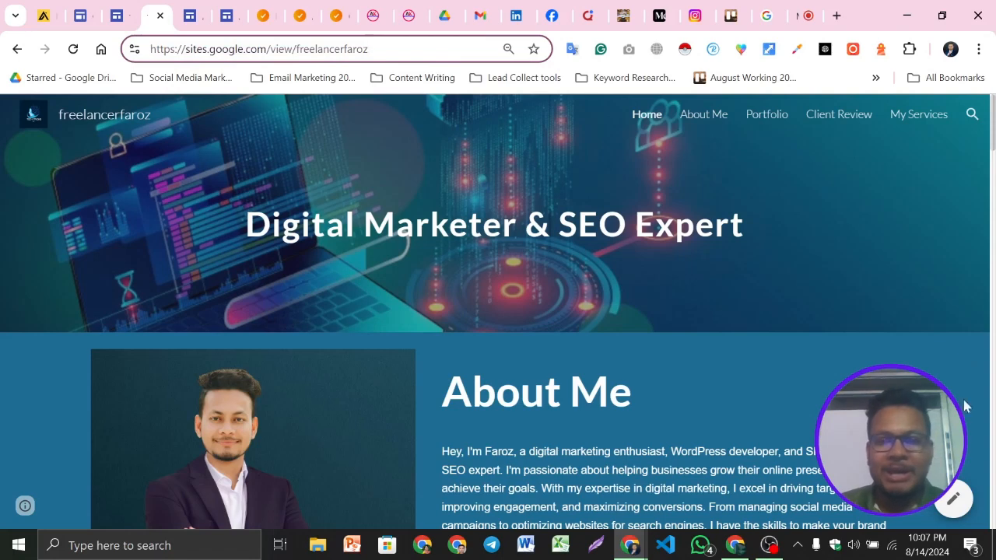
click(9, 277)
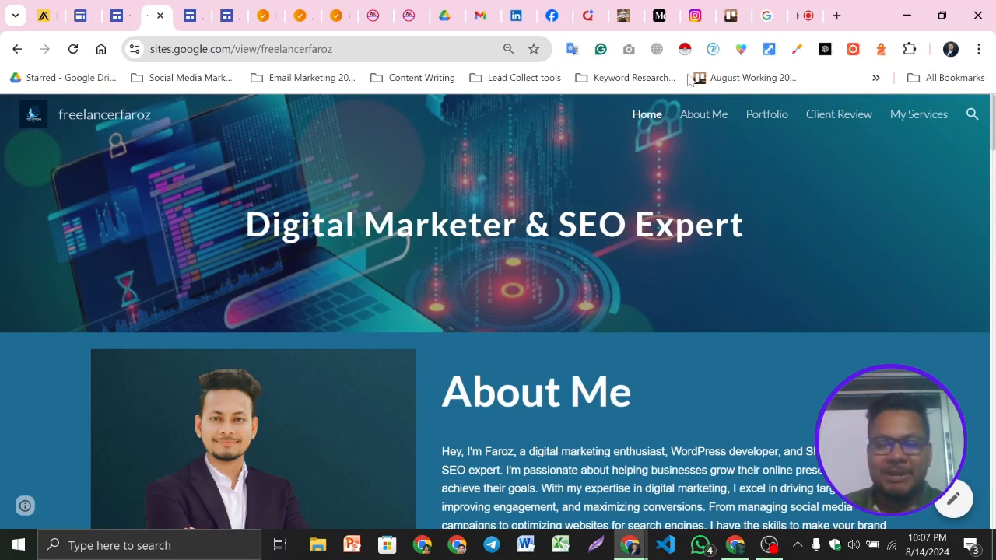
scroll(866, 323, down, 2)
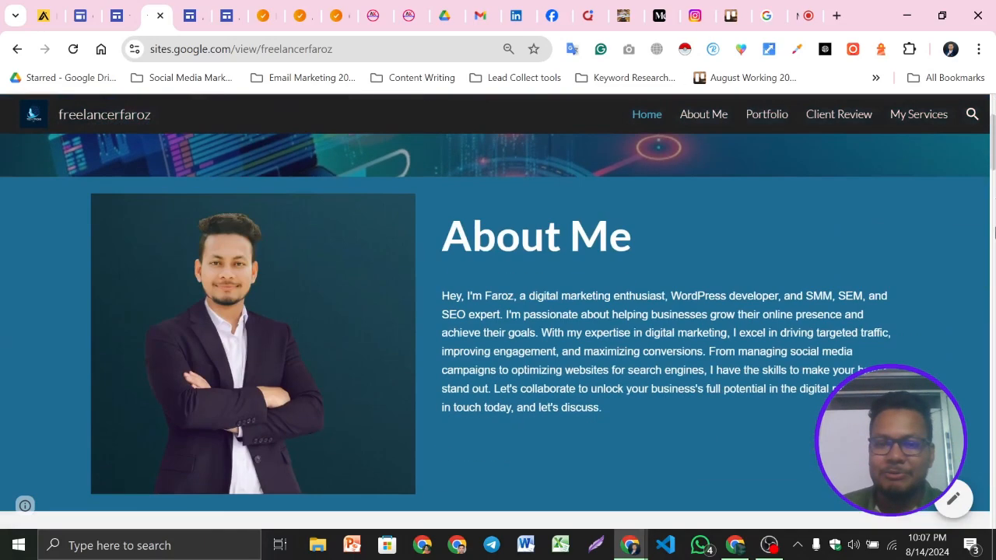
scroll(866, 323, up, 2)
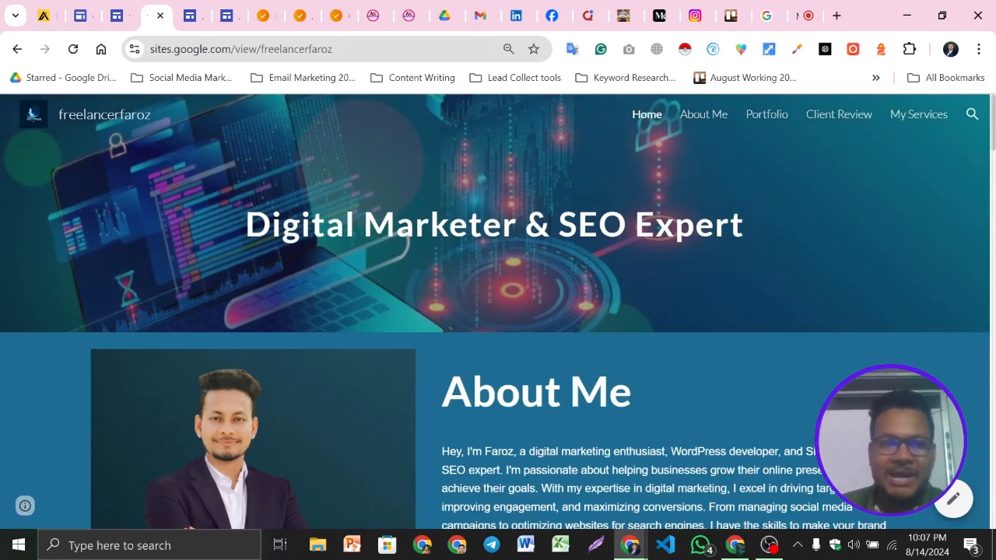
click(337, 49)
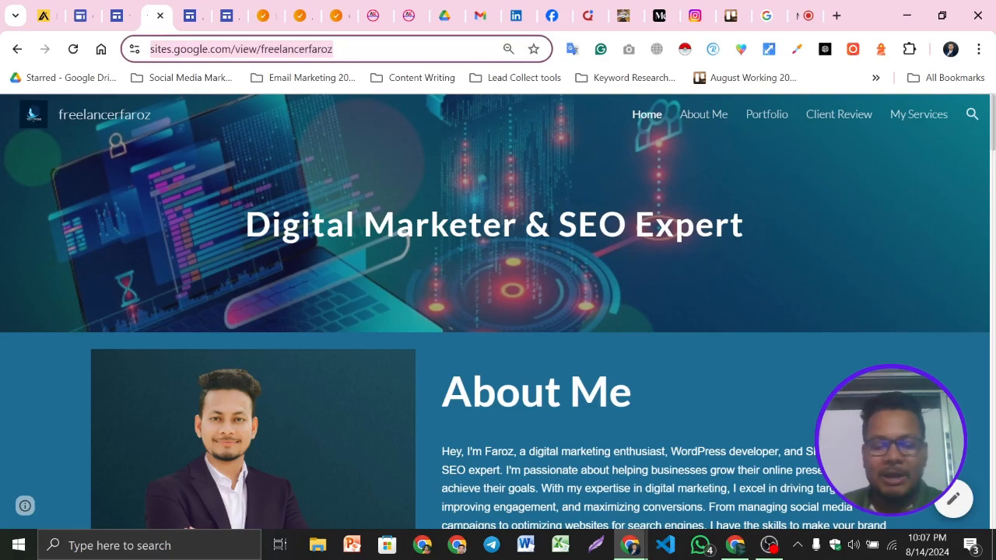
Open WhatsApp, read the E-learning Rajbari 6th Batch L-2 group chat, and minimize the app
click(702, 546)
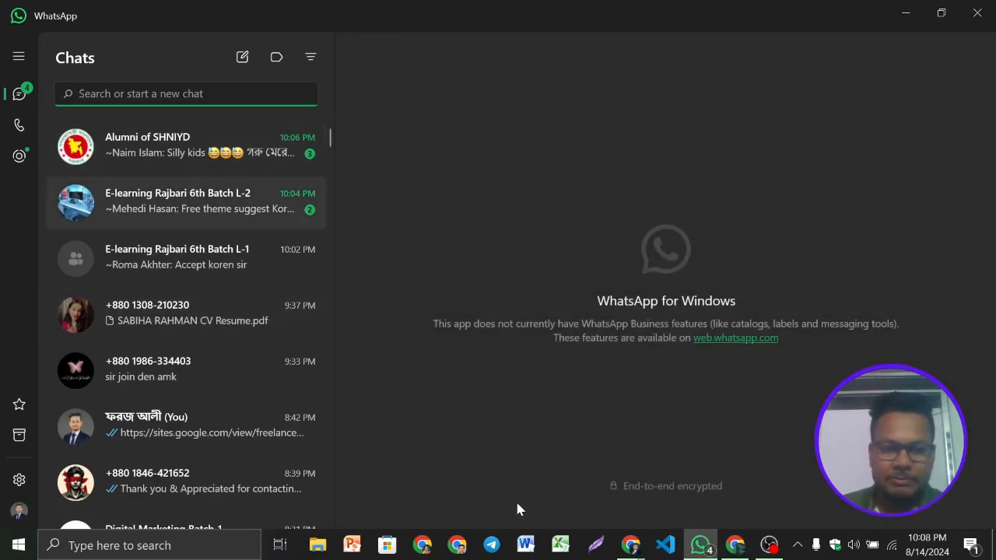
click(187, 203)
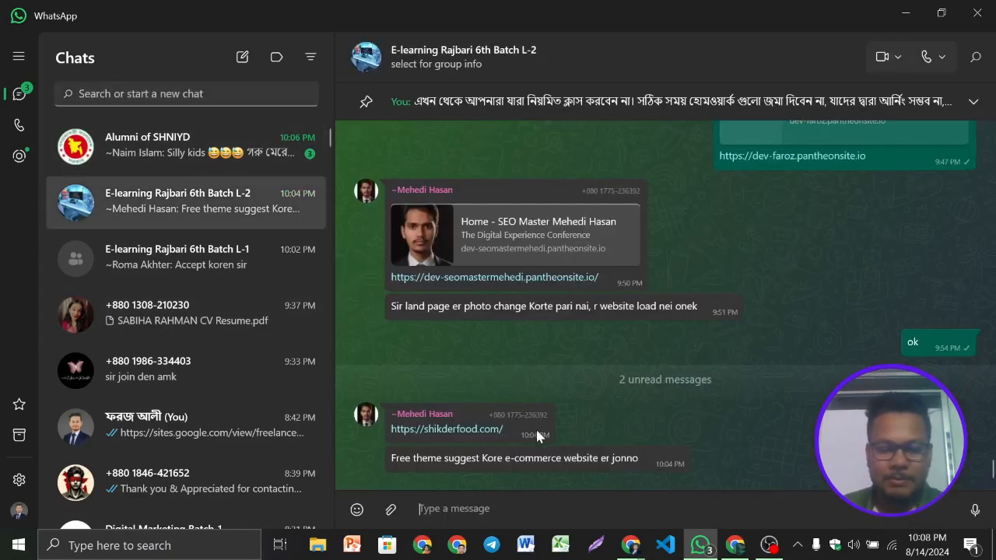
click(906, 15)
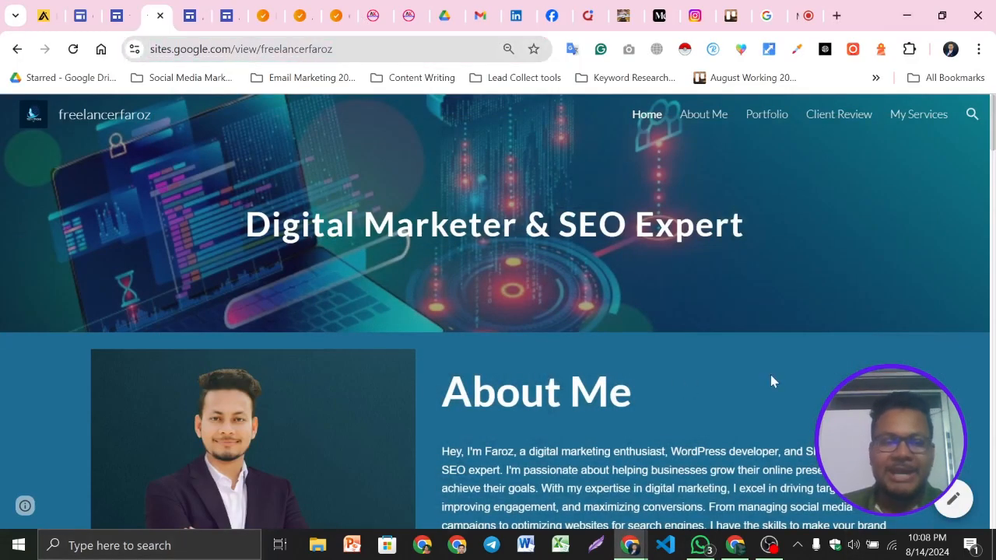
Scroll through the freelancerfaroz Google Sites portfolio down to the footer and back to the top
scroll(765, 383, down, 10)
scroll(498, 311, down, 12)
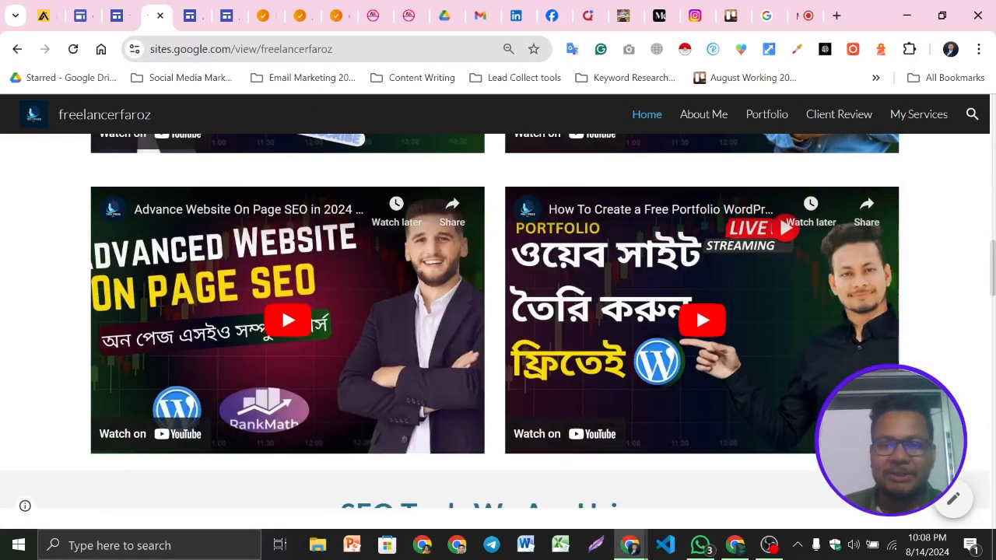
scroll(498, 311, down, 6)
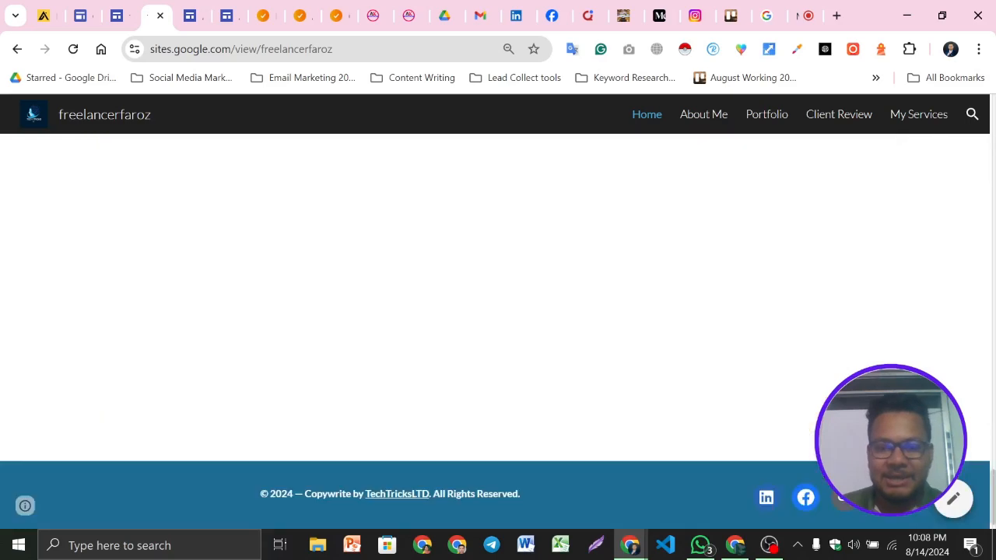
scroll(498, 312, up, 20)
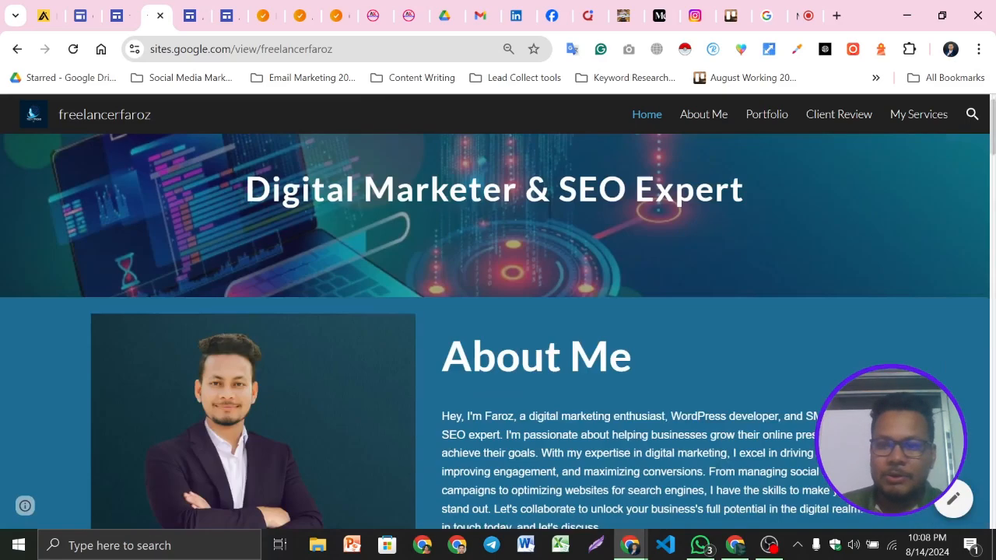
scroll(499, 311, up, 1)
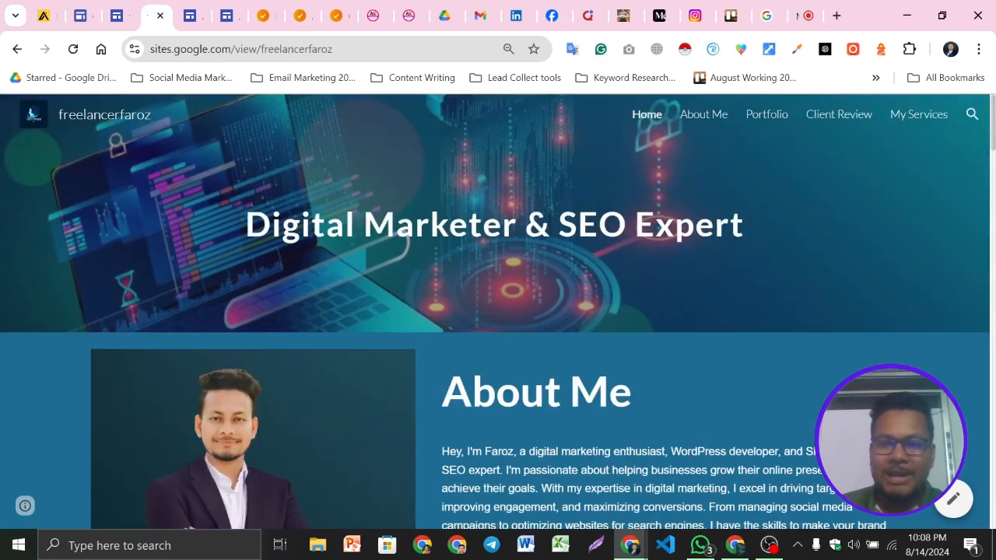
Go to the Google Meet call, admit the first participant waiting to join, and close the People panel
click(737, 7)
click(803, 14)
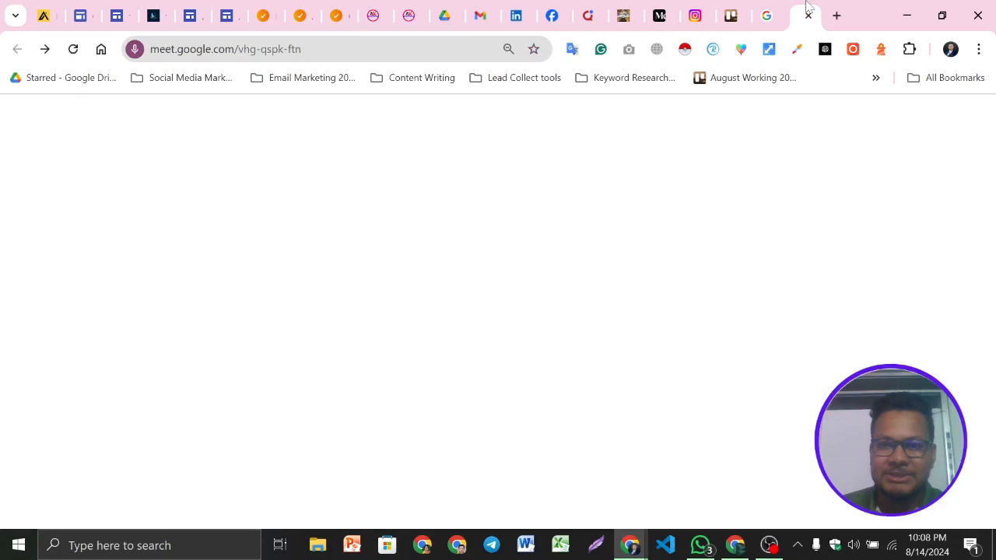
click(773, 16)
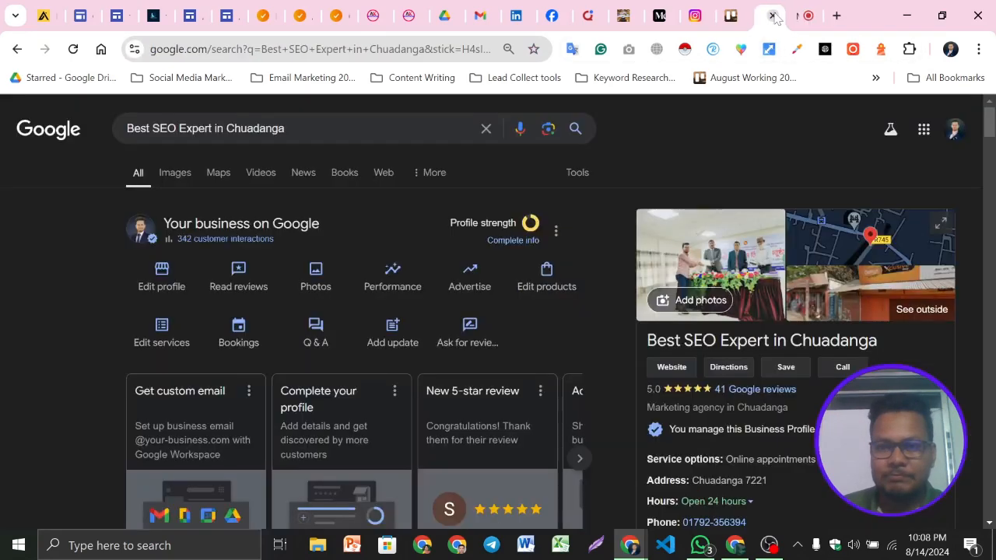
click(804, 16)
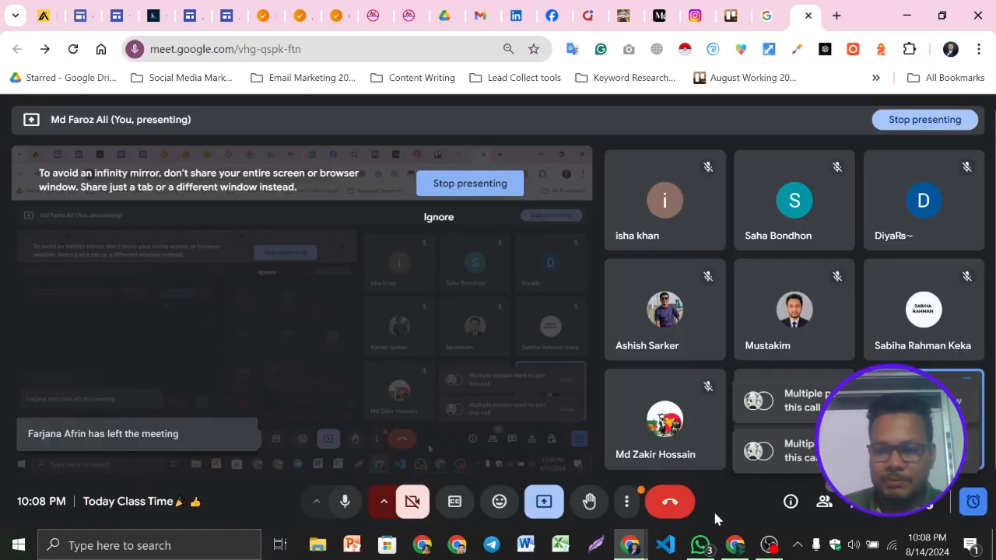
click(825, 504)
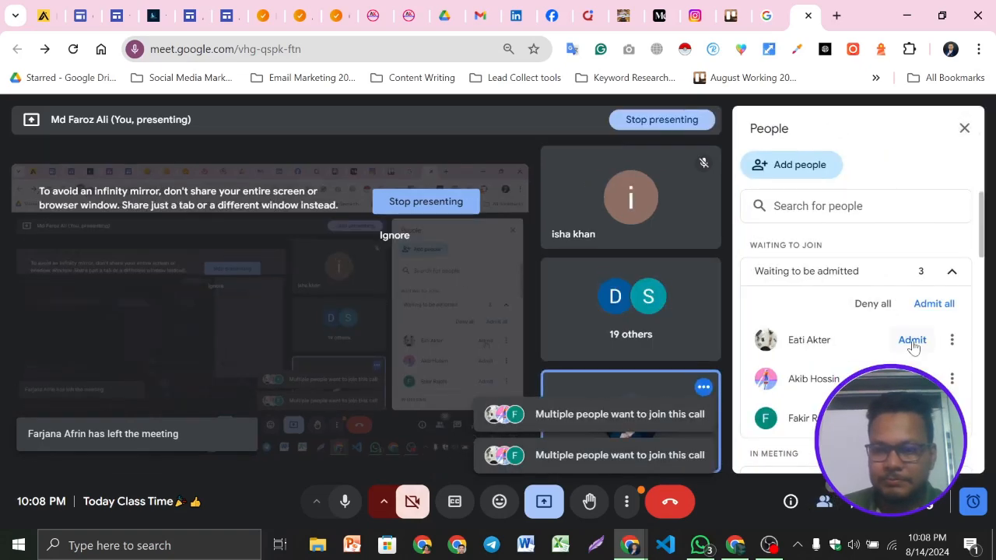
click(913, 340)
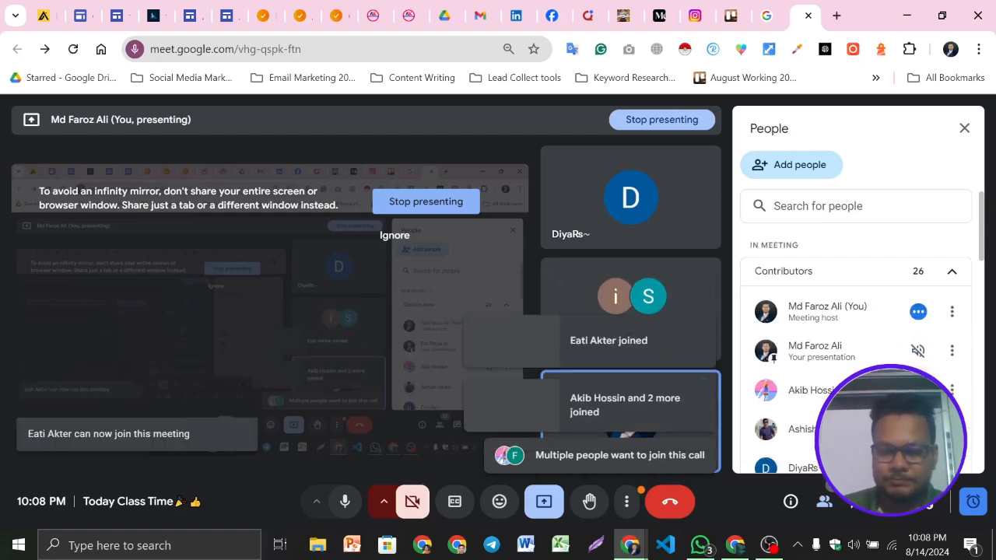
click(965, 130)
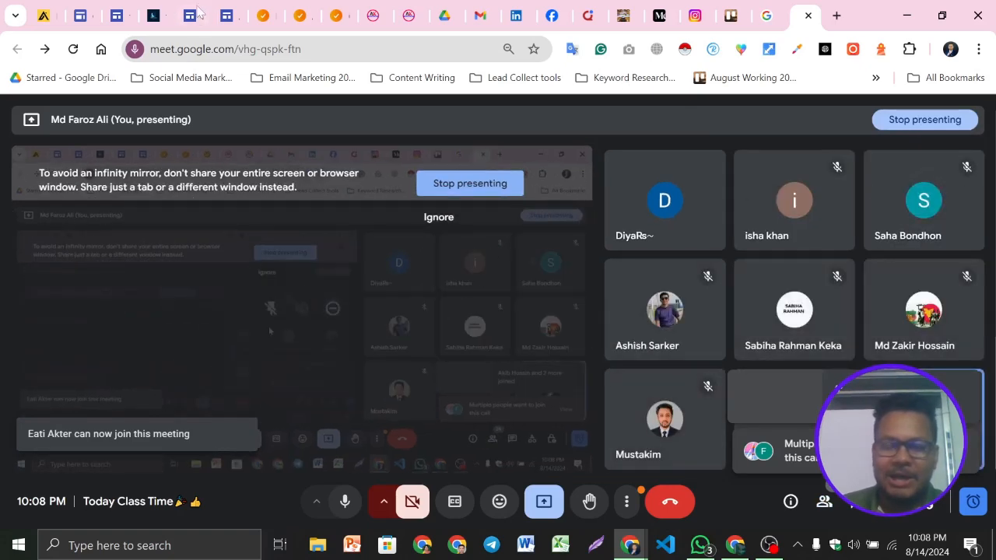
click(162, 10)
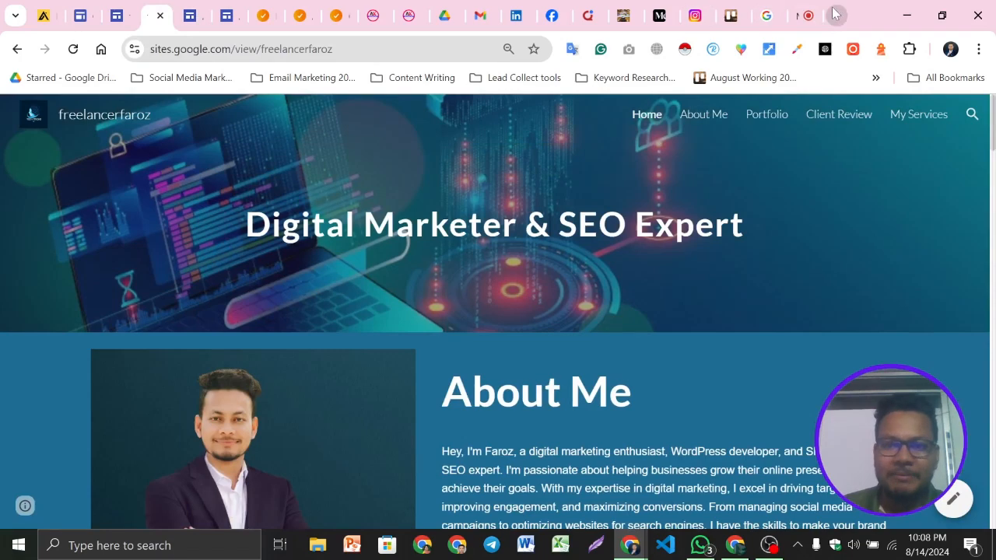
click(195, 14)
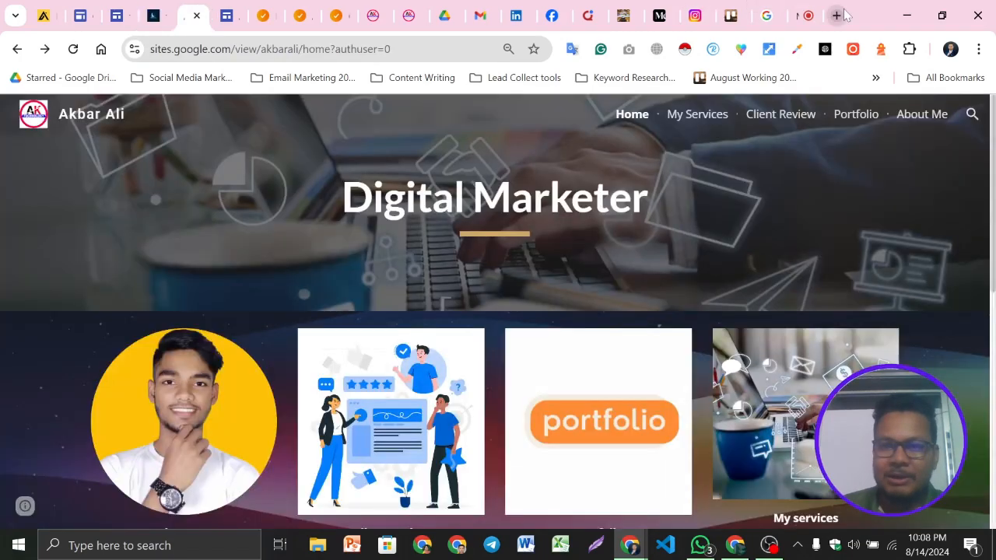
click(837, 15)
text(si)
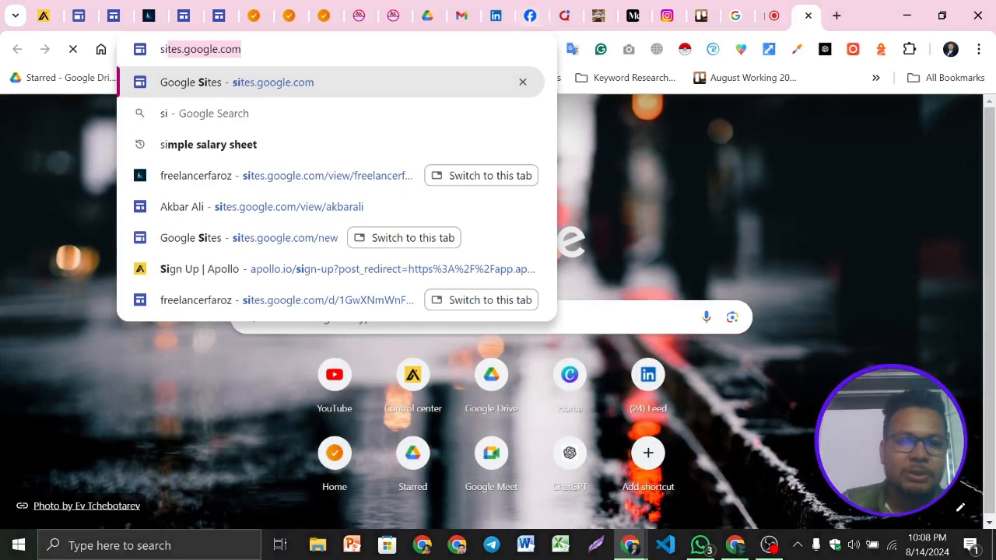
key(Right)
drag(233, 50, 159, 51)
key(ctrl+c)
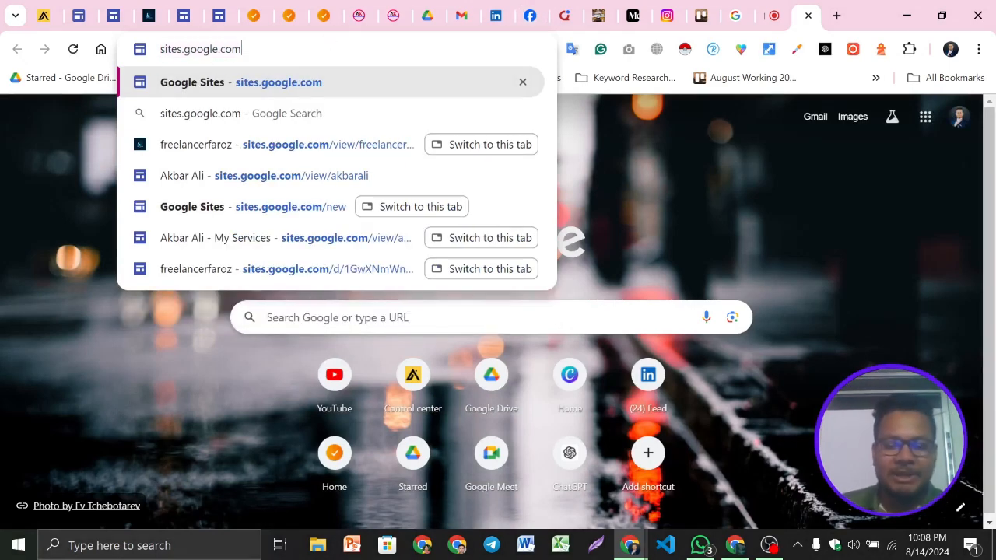
key(Return)
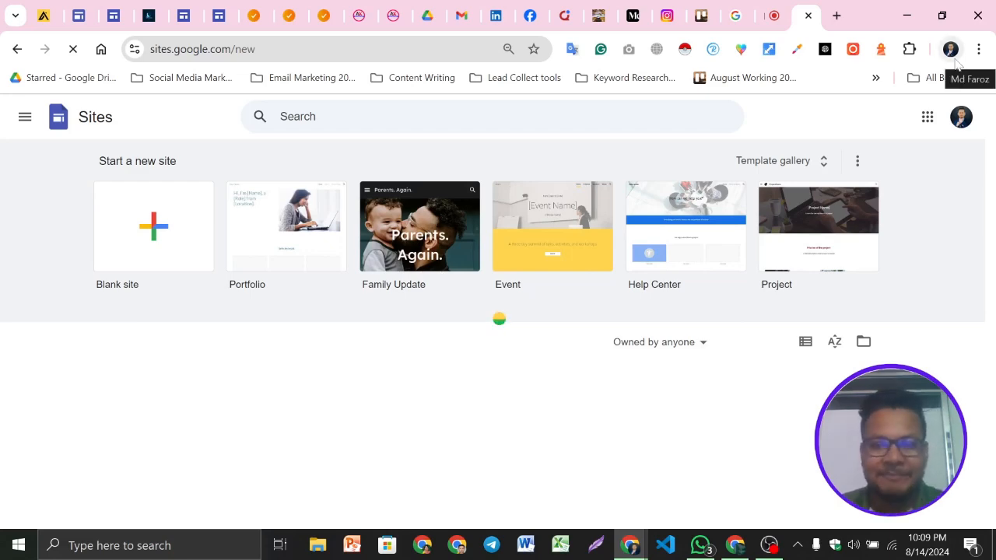
click(701, 545)
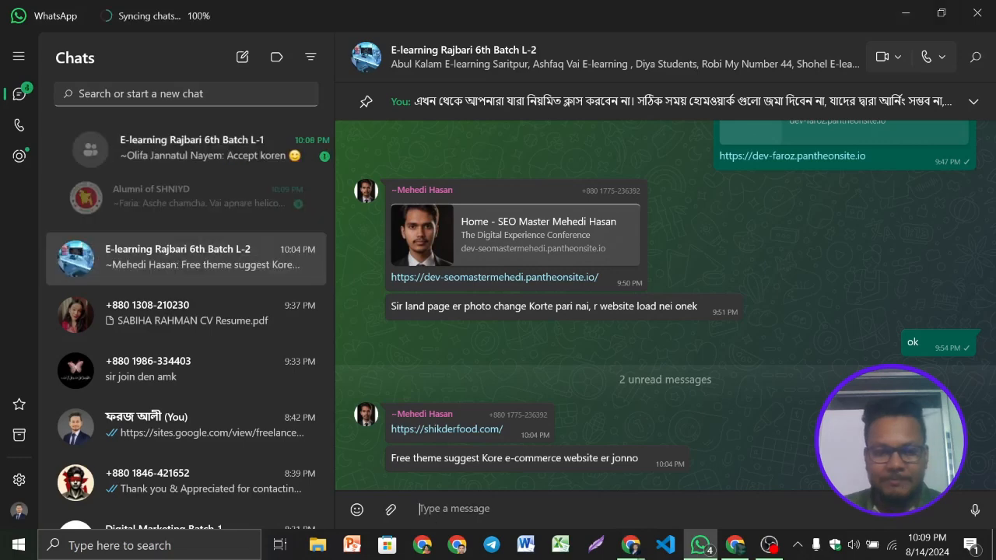
click(430, 512)
key(ctrl+v)
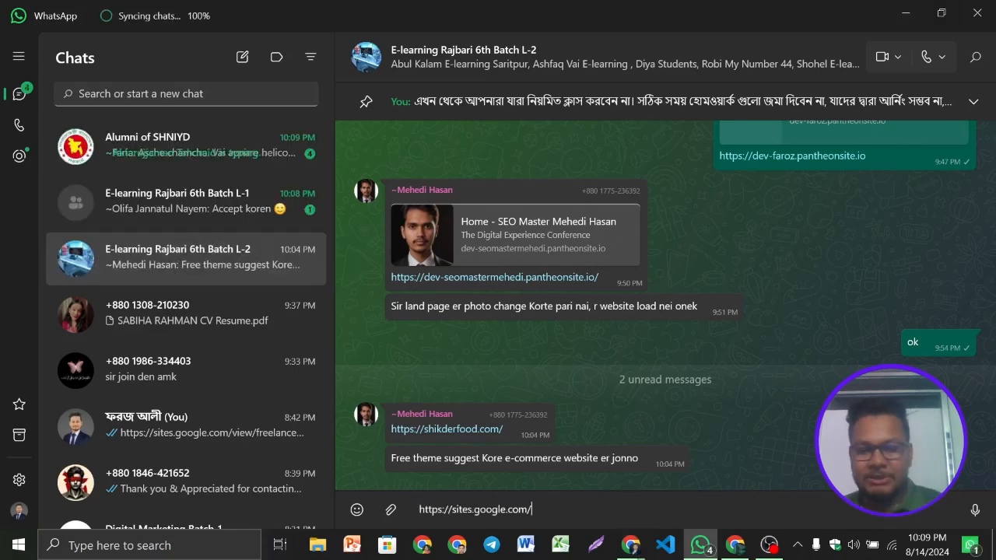
click(208, 211)
key(ctrl+v)
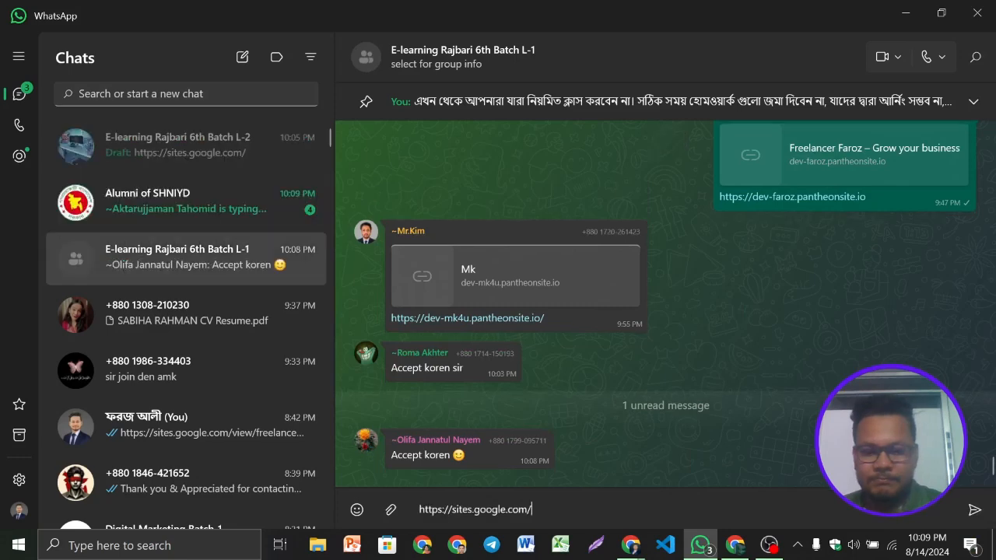
key(Return)
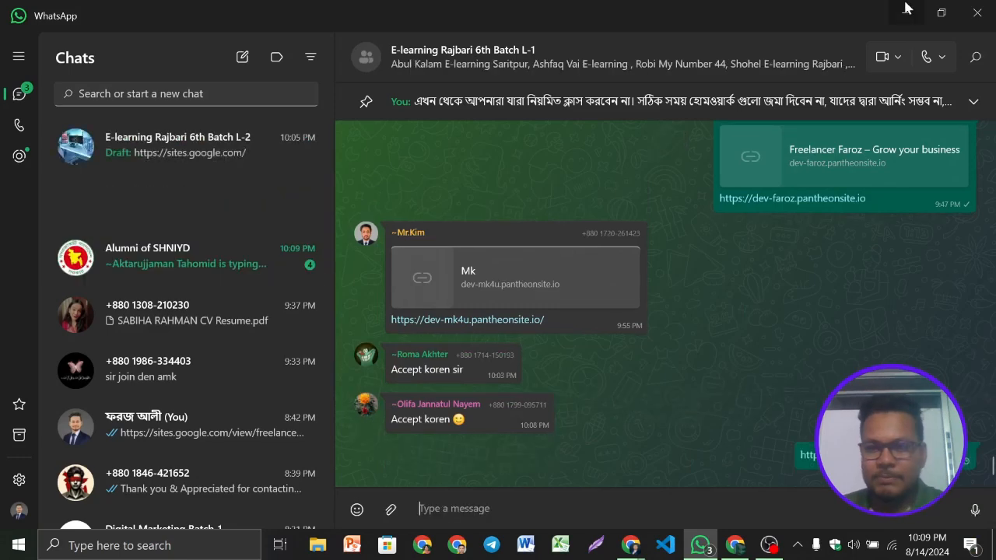
click(906, 9)
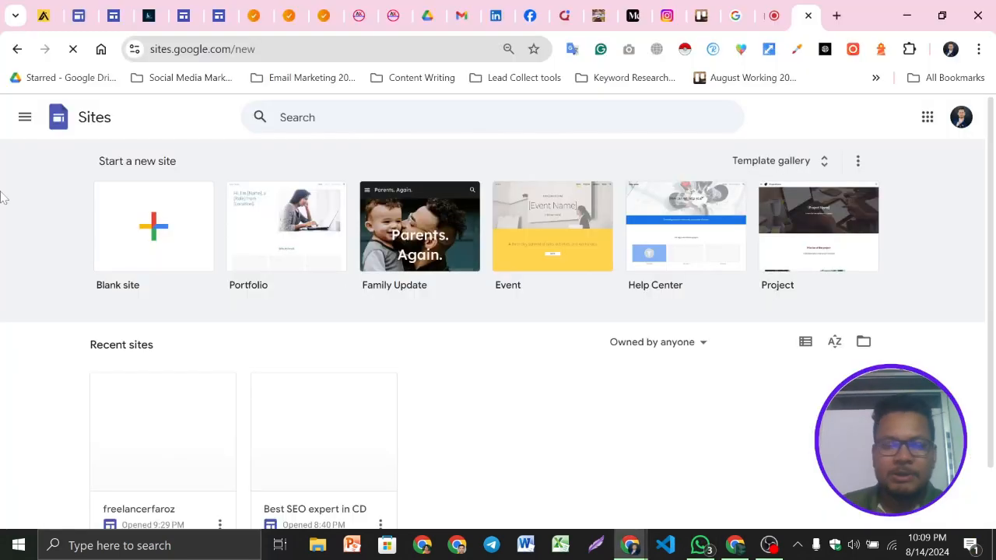
Check the Google Meet call and the OBS recording window, then return to Google Sites
scroll(177, 277, down, 1)
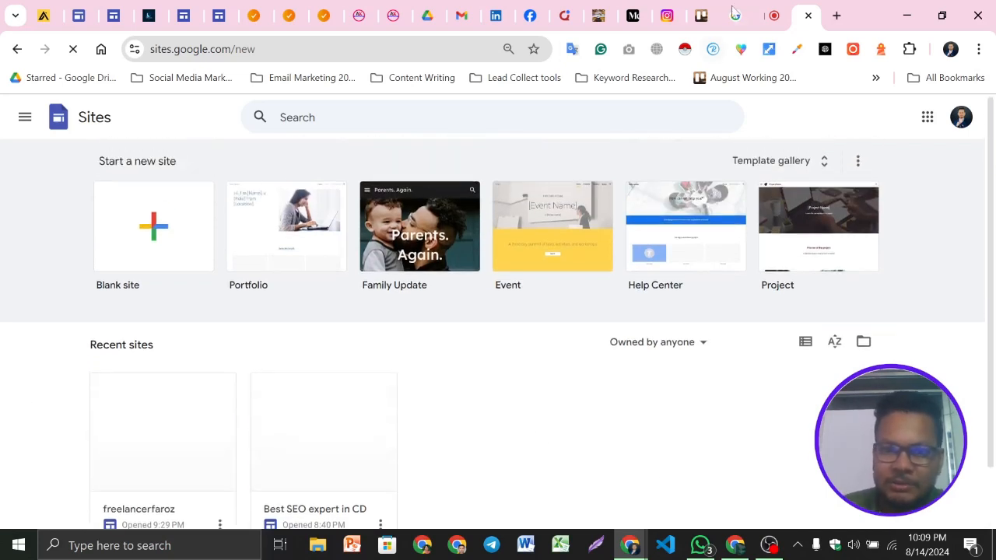
click(775, 9)
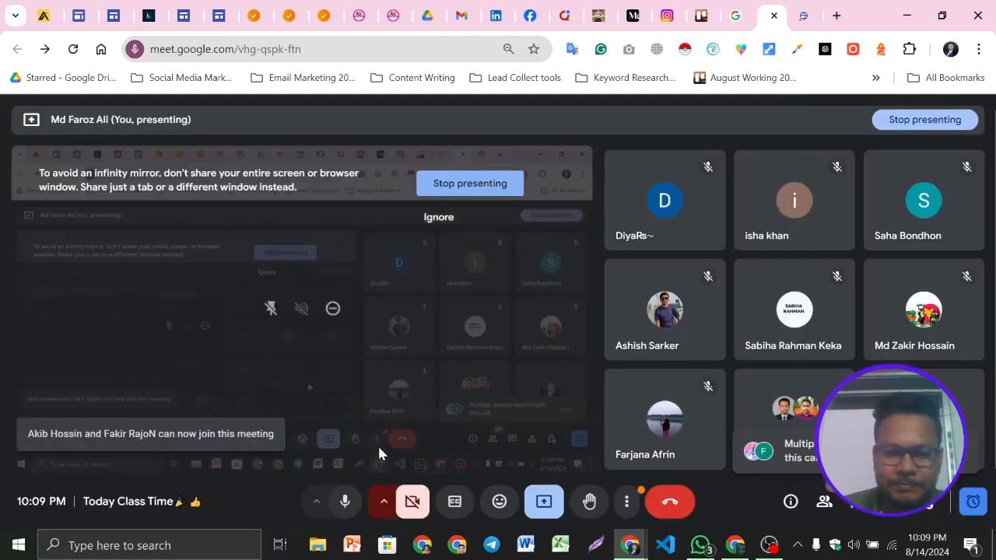
click(769, 545)
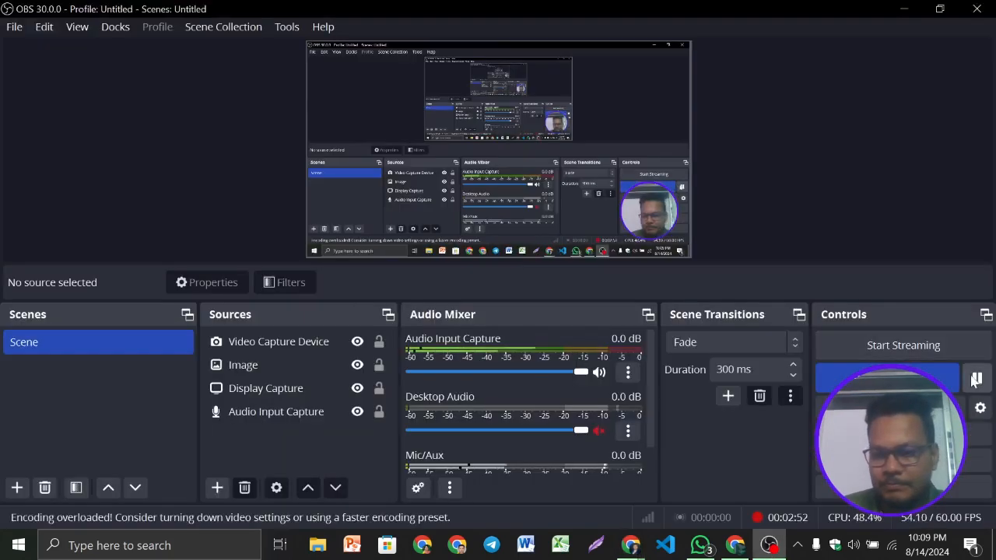
click(904, 9)
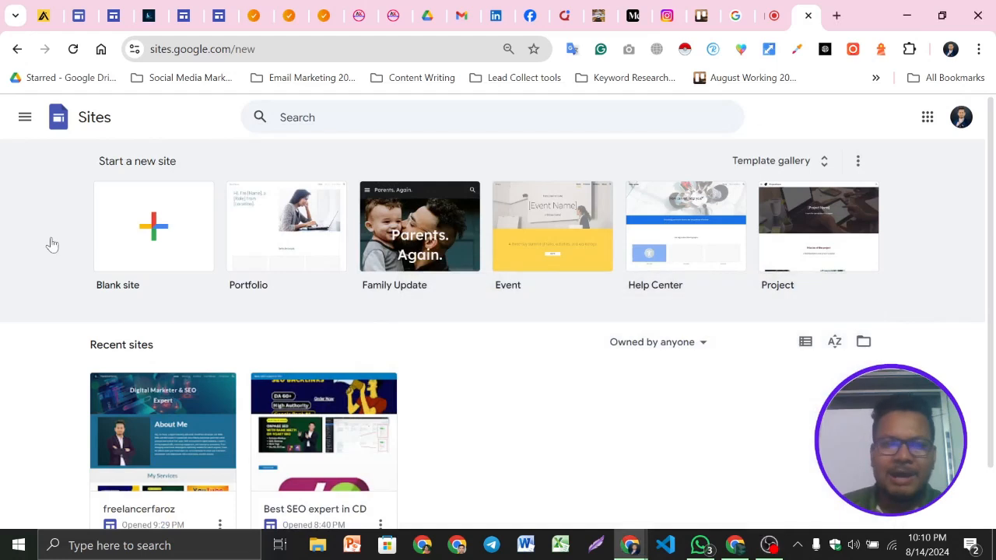
Point out the Start a new site and Recent sites sections on the Google Sites home page
scroll(506, 362, down, 2)
click(259, 50)
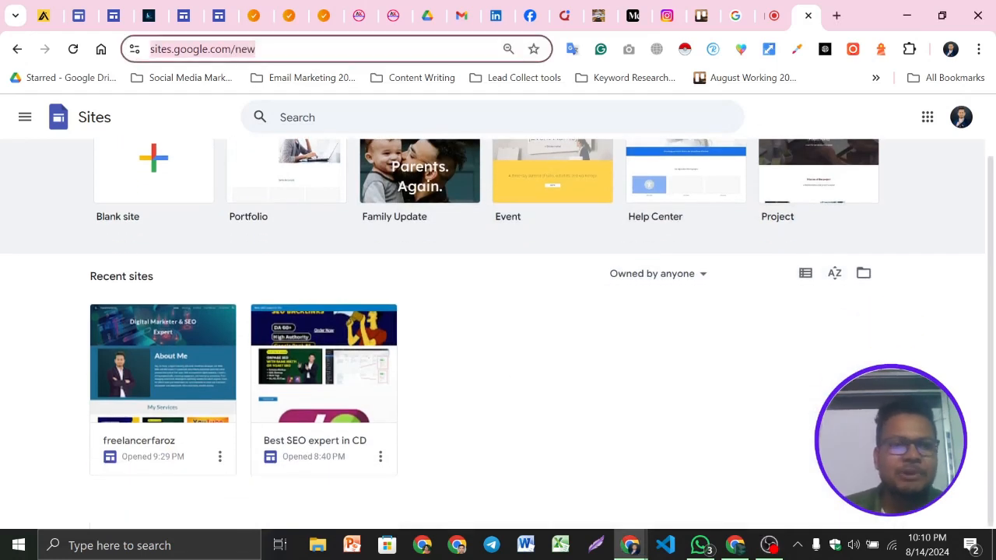
click(519, 463)
scroll(170, 240, up, 2)
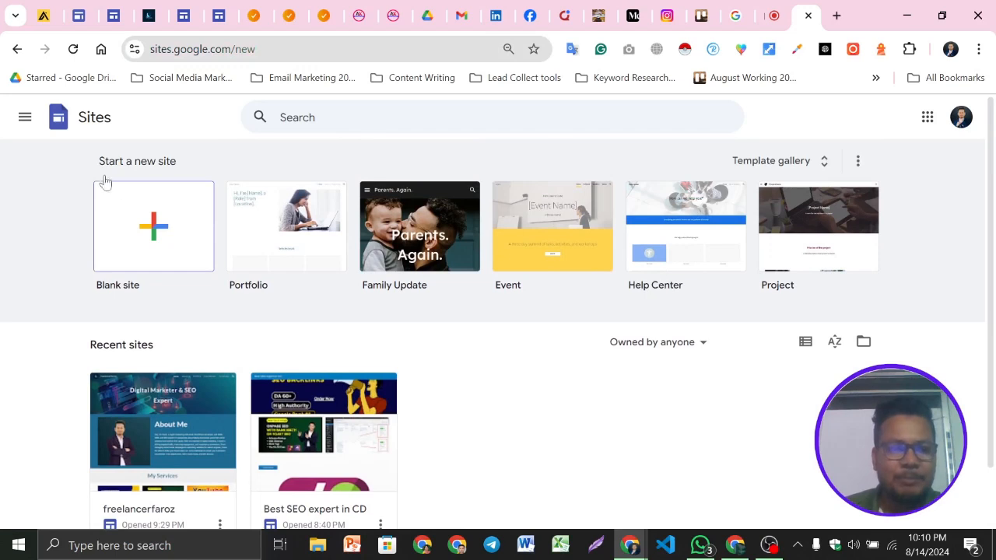
drag(96, 162, 193, 169)
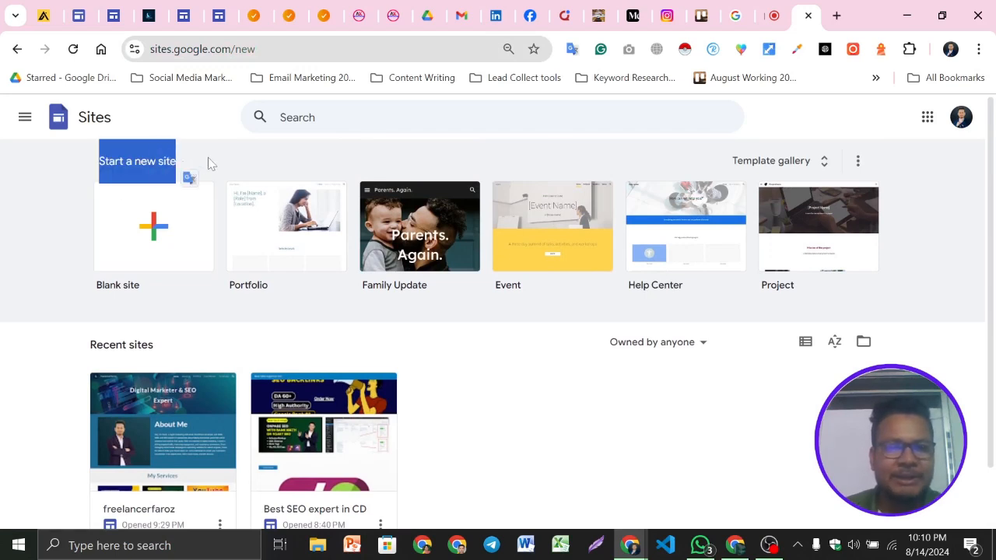
click(210, 164)
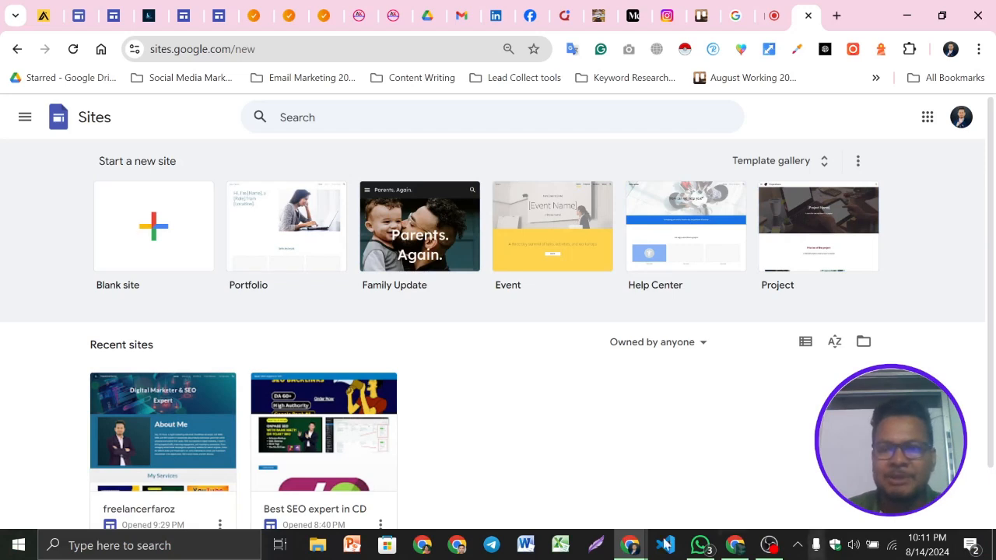
scroll(116, 295, down, 1)
drag(87, 276, 204, 292)
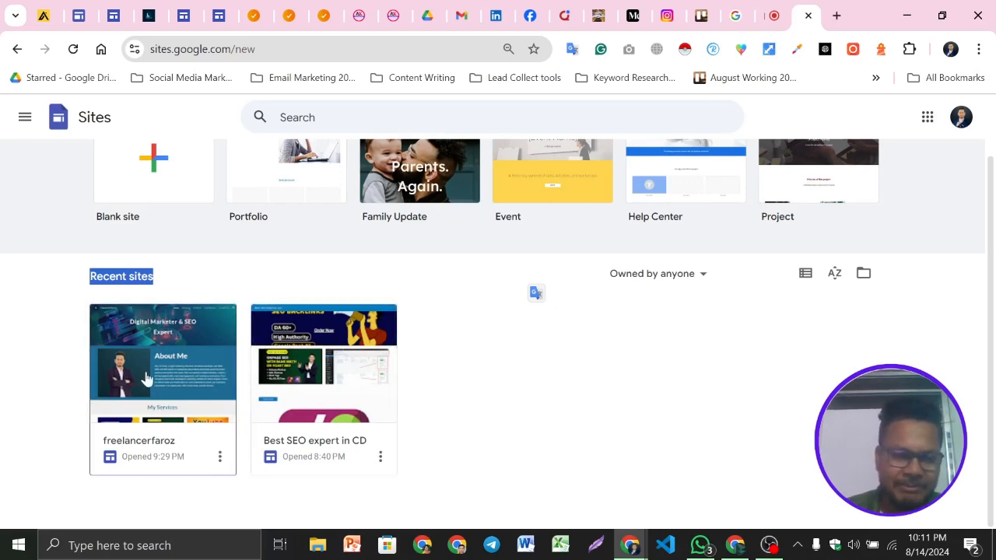
Glance at the freelancerfaroz site tab and return to the Google Sites home page
click(154, 11)
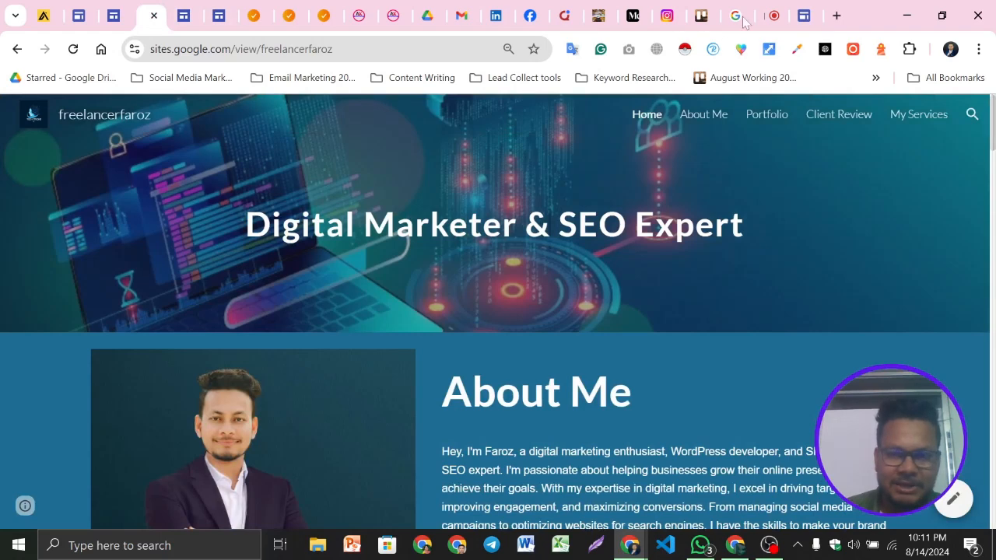
click(806, 13)
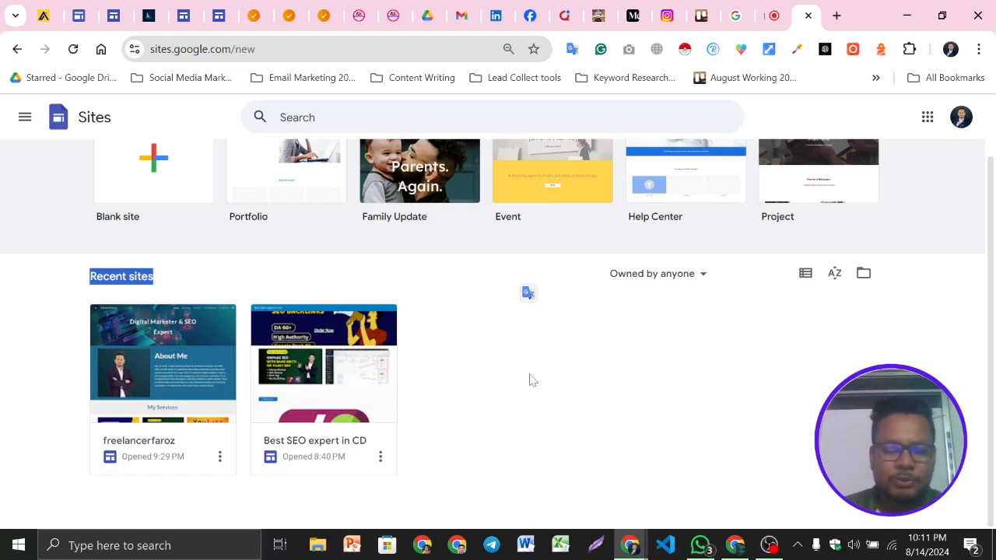
click(175, 282)
scroll(293, 307, up, 1)
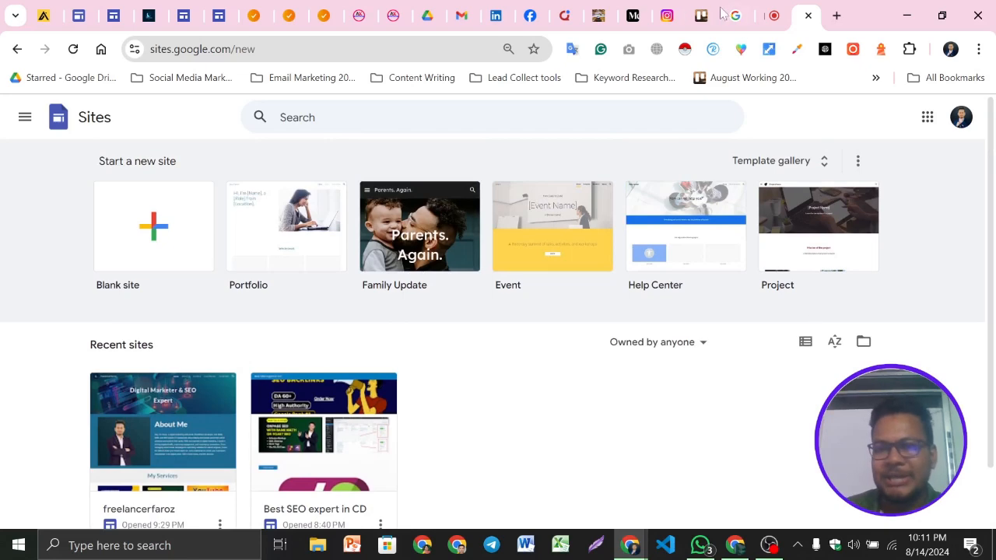
Check the Google Meet call and return to the Google Sites home page
mouse_move(786, 6)
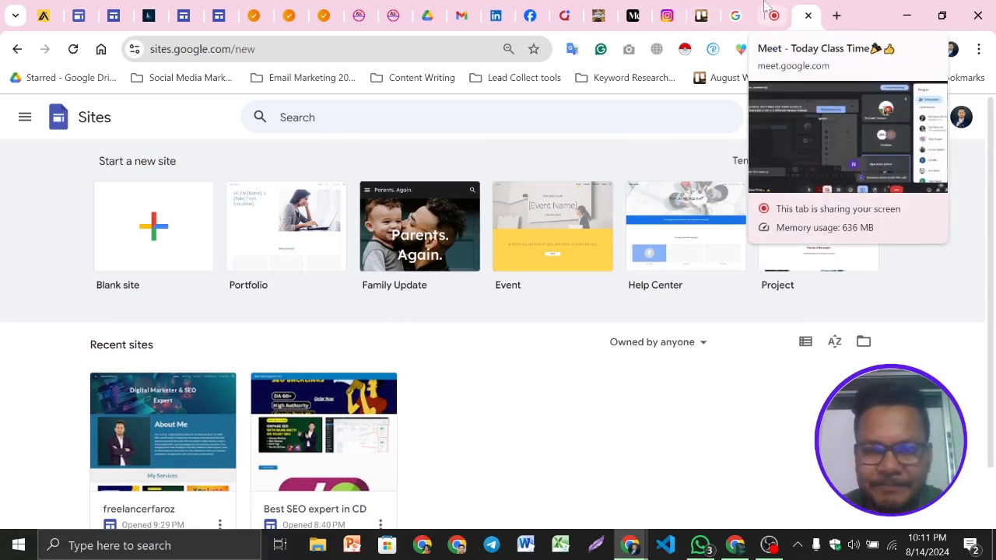
click(766, 6)
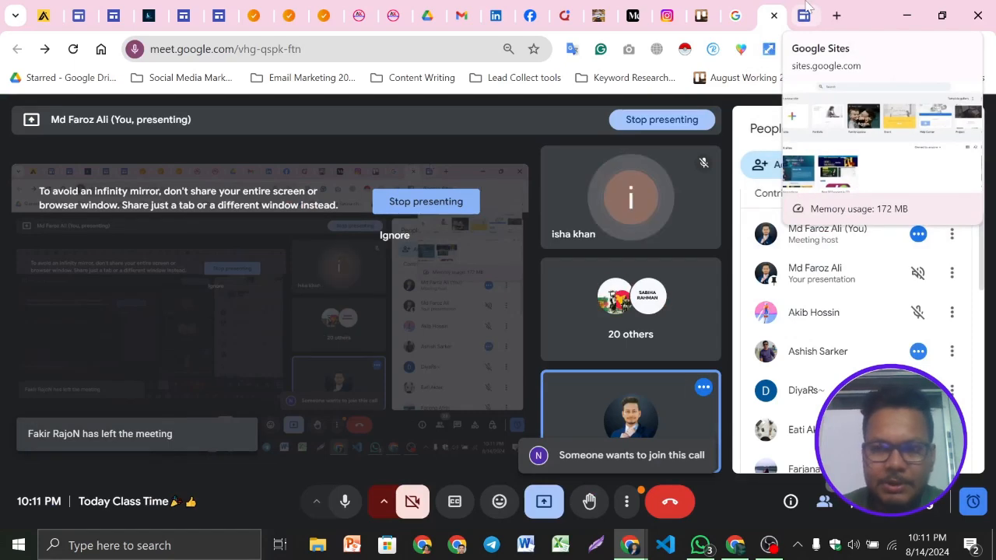
click(808, 6)
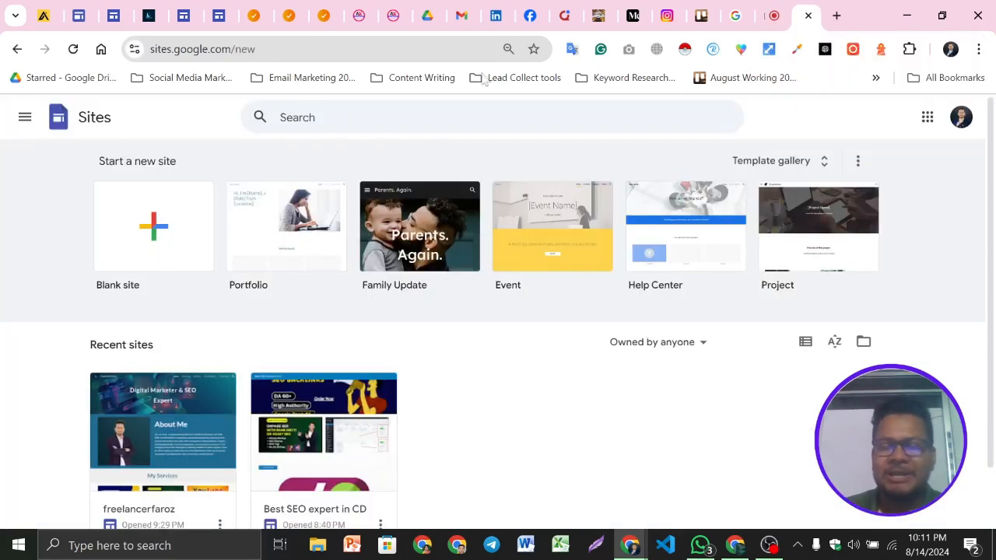
scroll(482, 409, down, 1)
scroll(537, 409, up, 1)
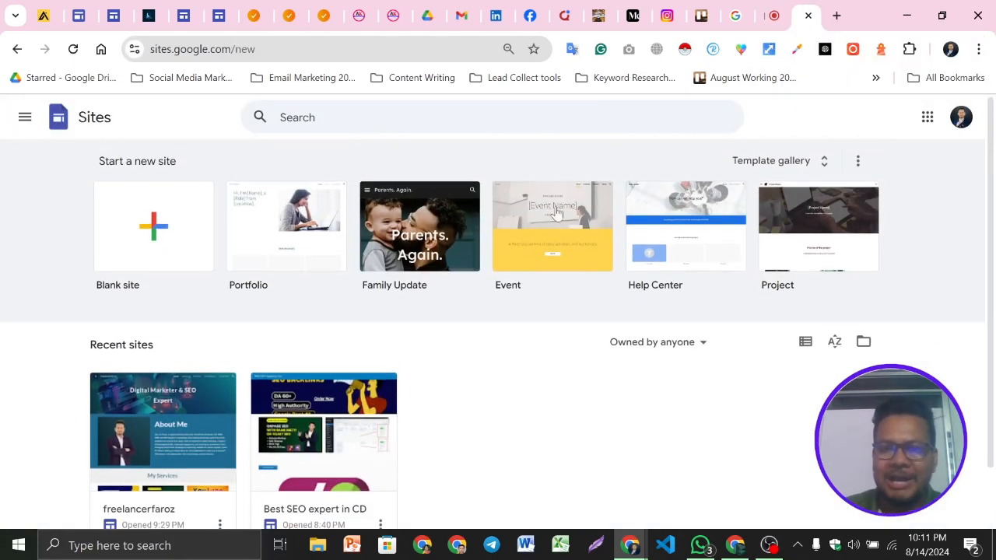
Create a new blank site and scroll through the available insert elements and content blocks
click(149, 224)
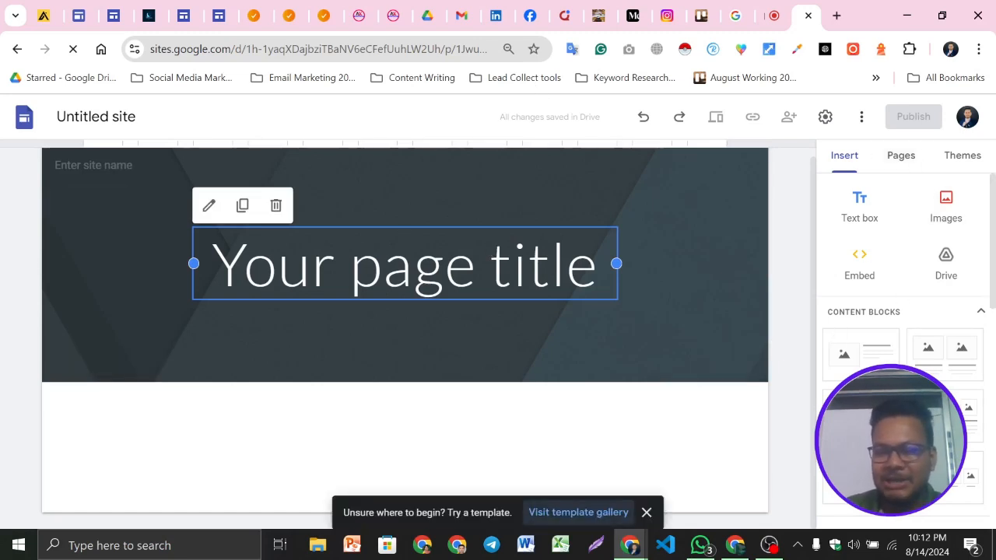
scroll(903, 335, down, 5)
scroll(903, 335, up, 5)
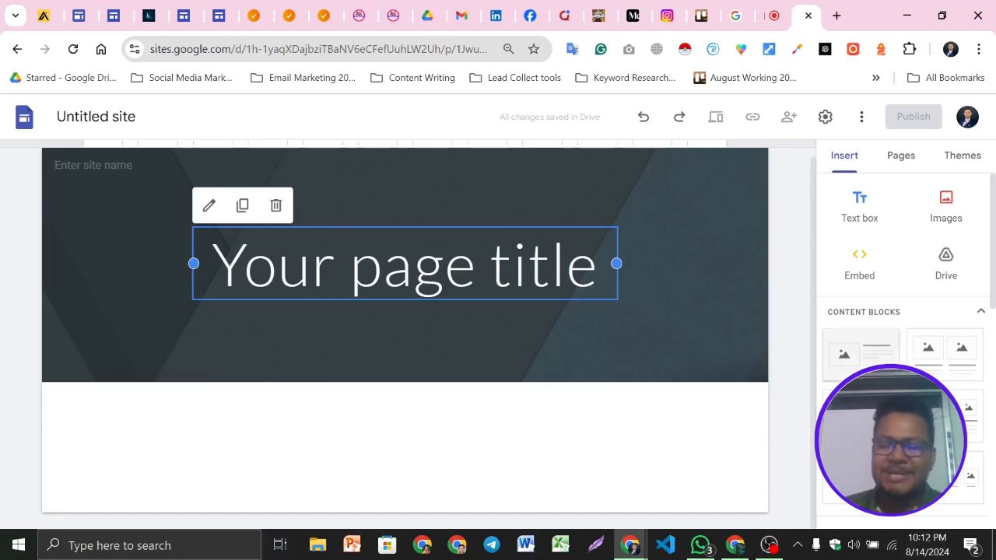
scroll(961, 286, down, 2)
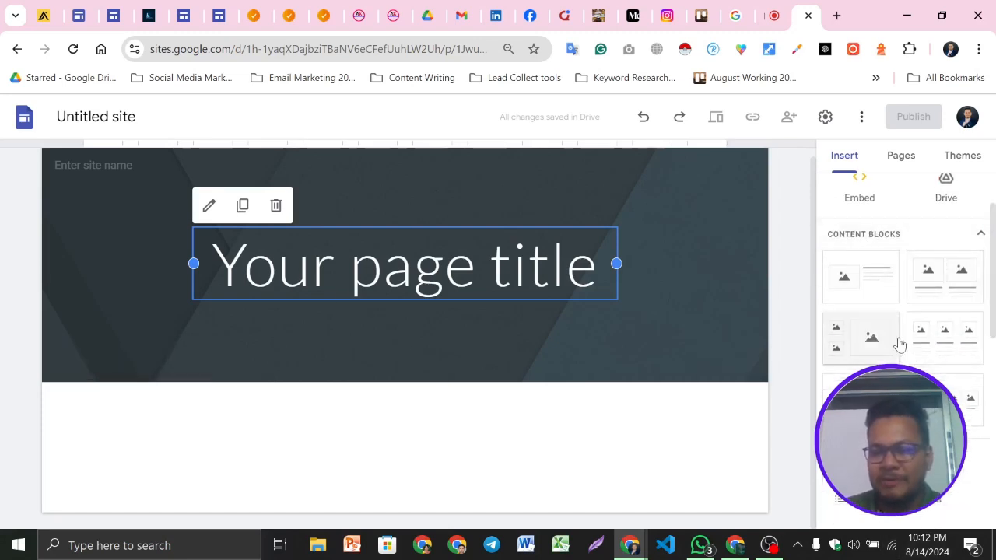
scroll(895, 342, down, 10)
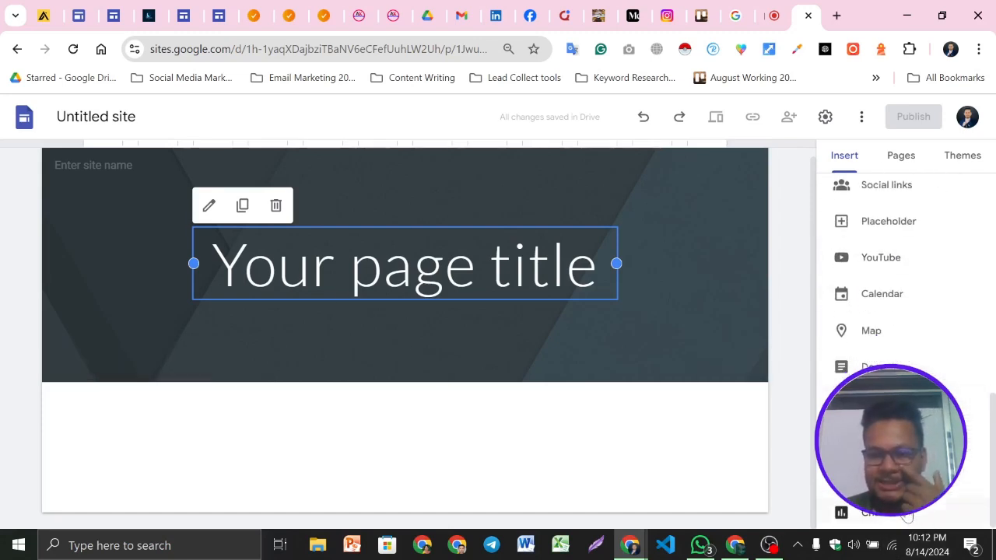
scroll(903, 342, up, 3)
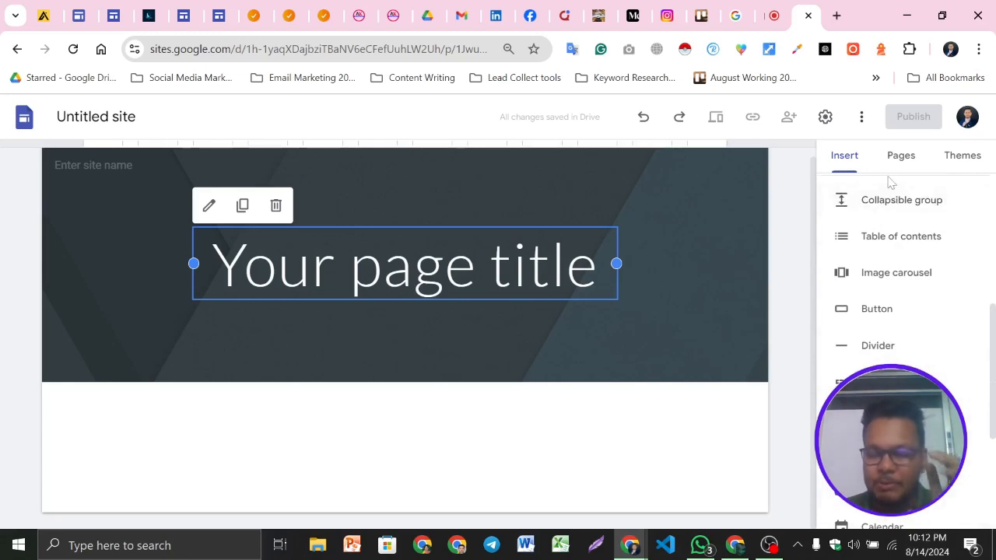
scroll(909, 333, up, 7)
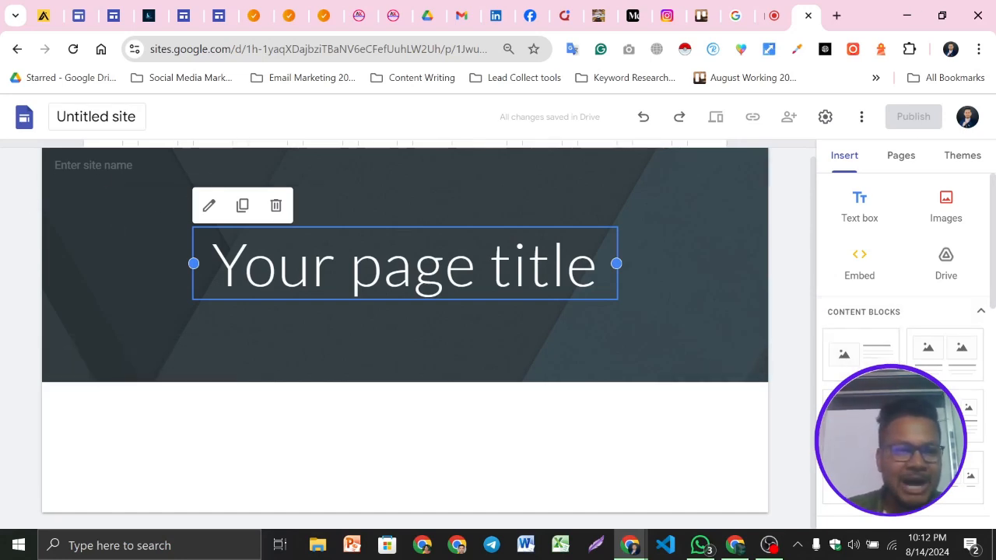
Rename the site document as Freelancer Faroz
click(97, 117)
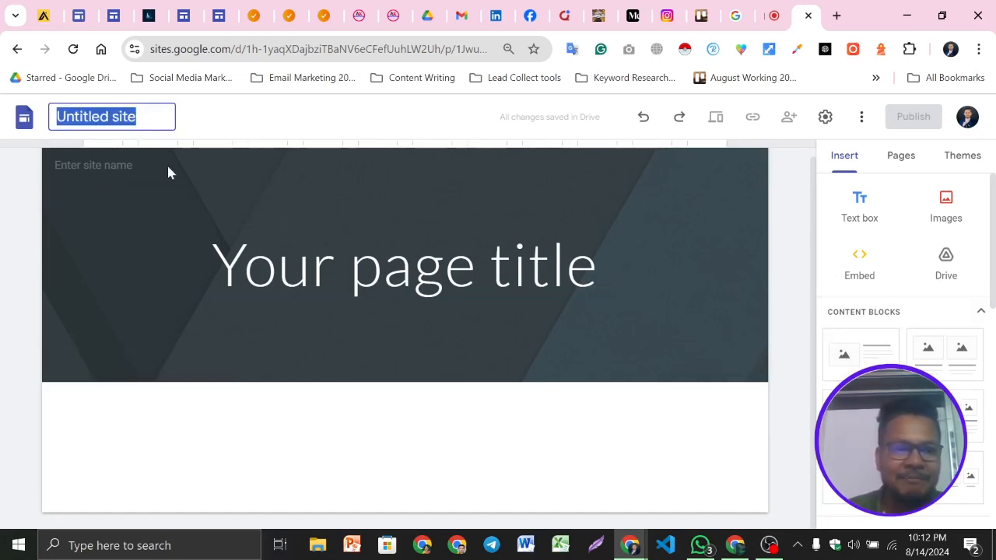
key(BackSpace)
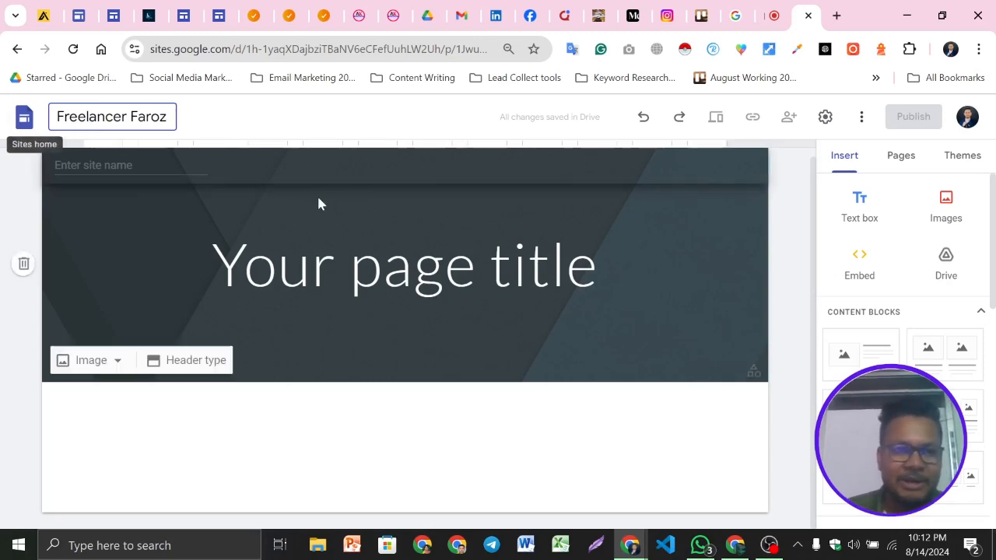
click(229, 120)
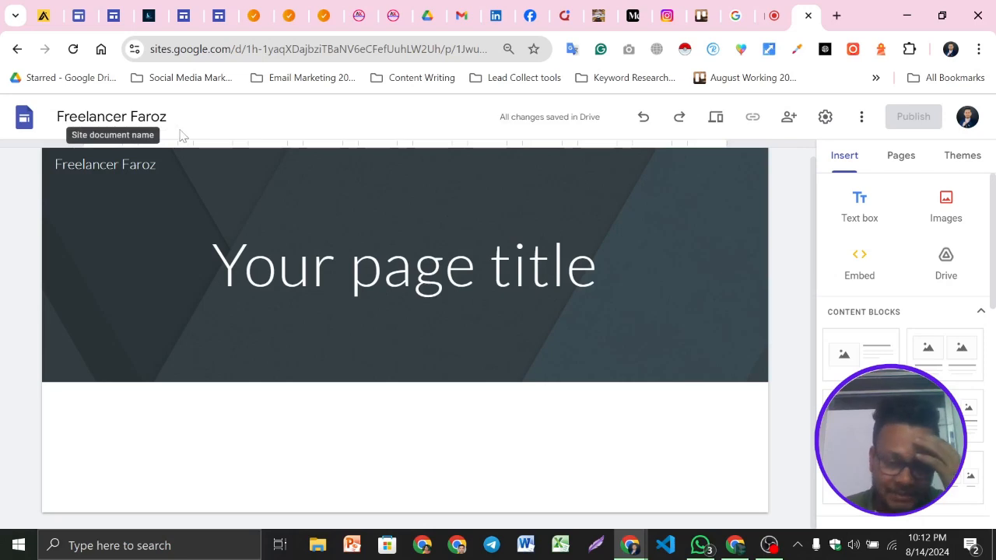
Replace the header's page title with "Digital Marketer & SEO Expert"
click(313, 265)
triple_click(416, 274)
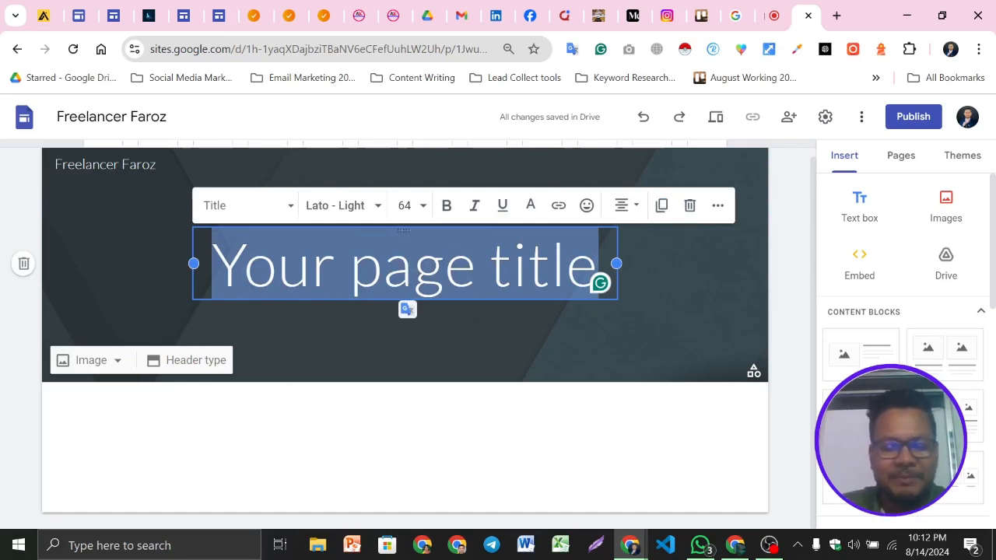
key(BackSpace)
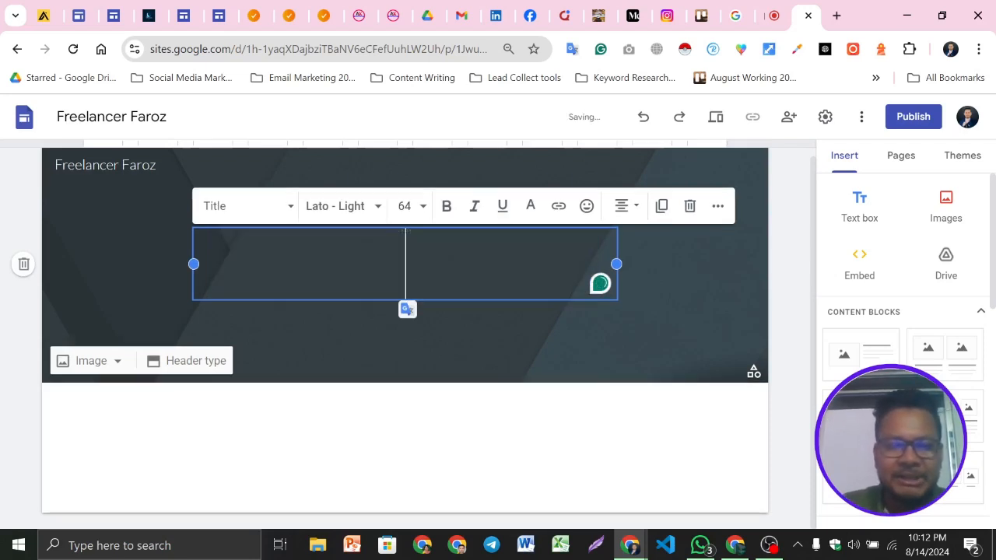
text(D)
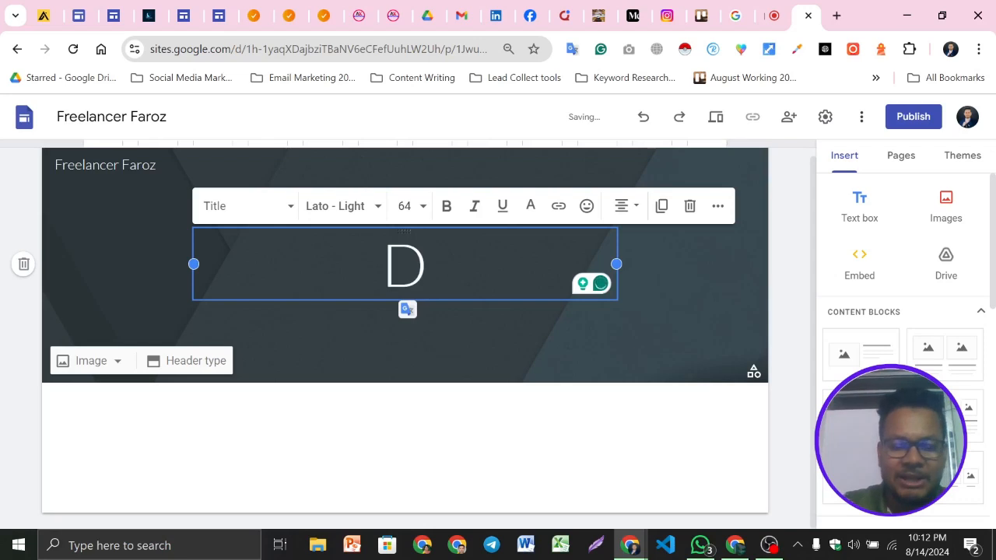
text(igital )
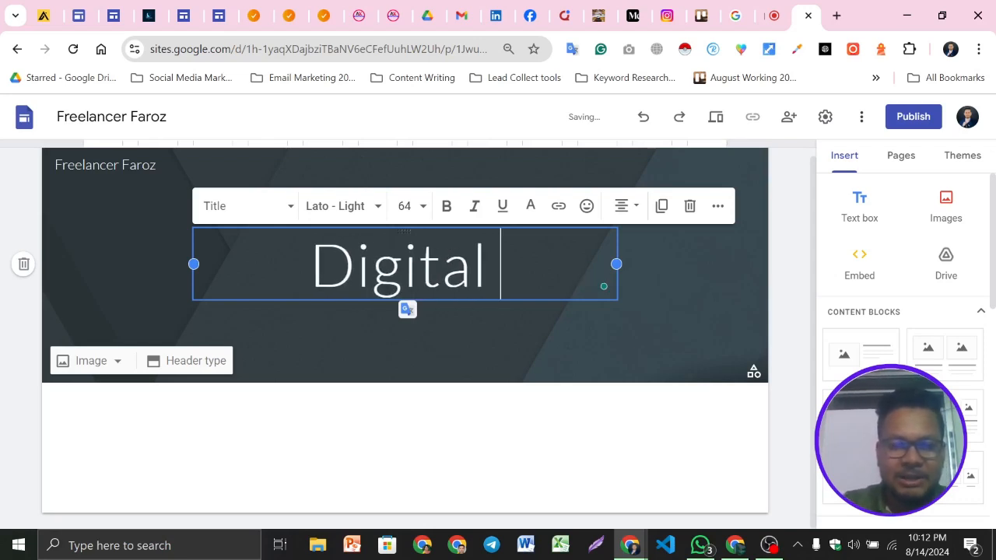
text(MARKTER)
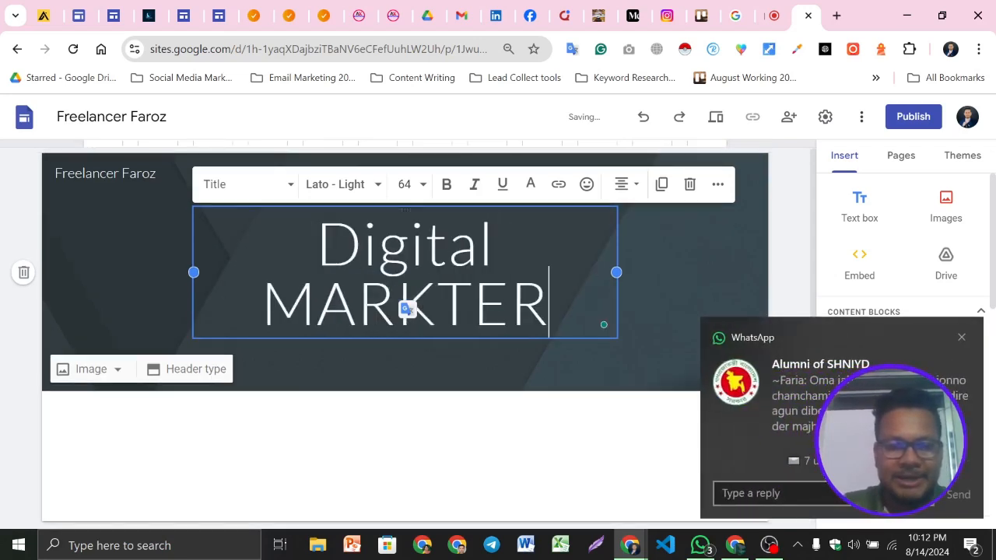
key(BackSpace)
key(BackSpace)
key(BackSpace)
key(BackSpace)
key(BackSpace)
key(BackSpace)
text(arket)
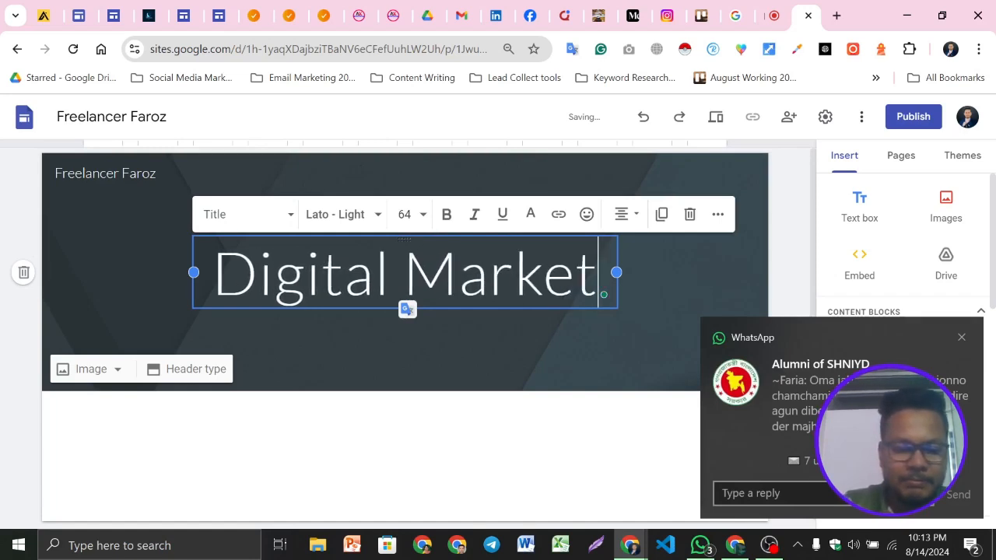
text(er & )
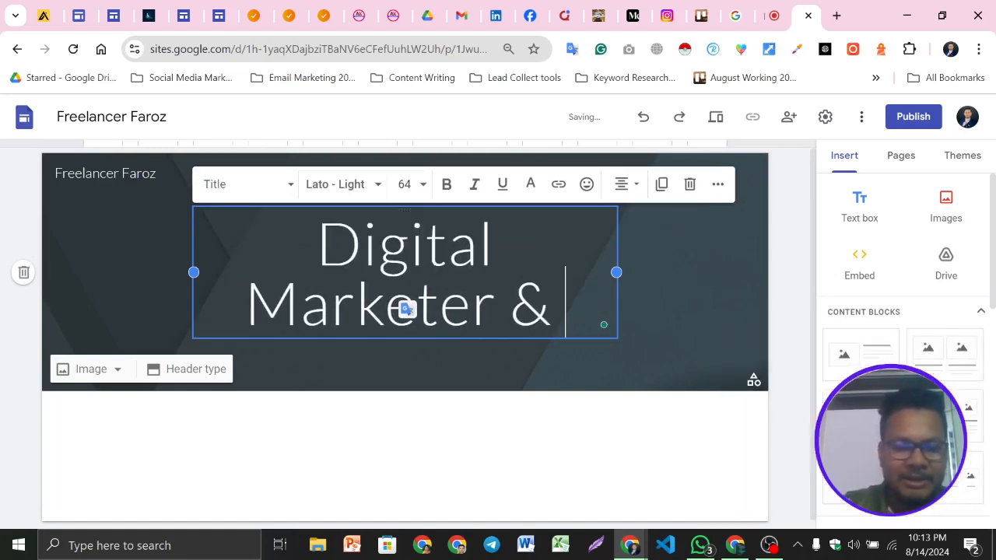
text(SEO eX)
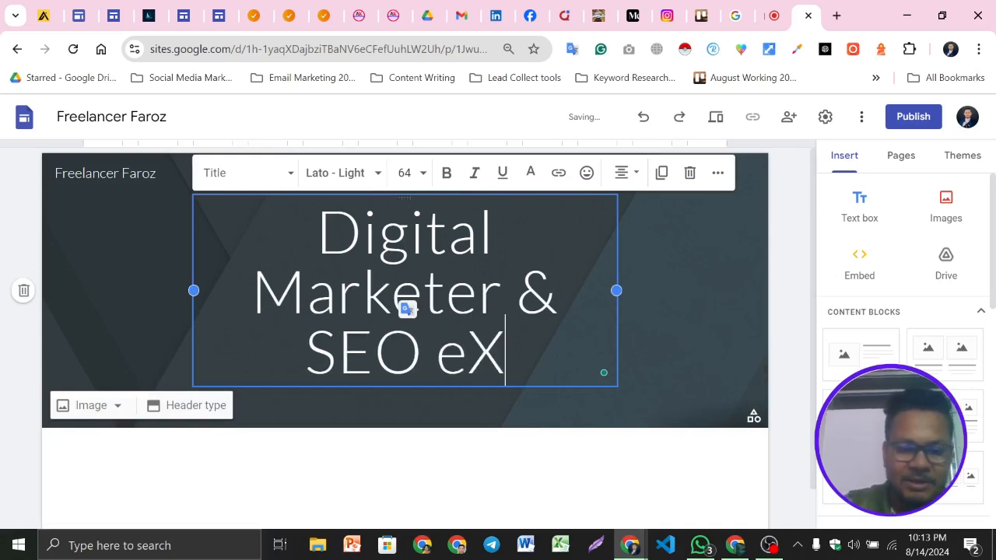
key(BackSpace)
key(BackSpace)
text(Expert)
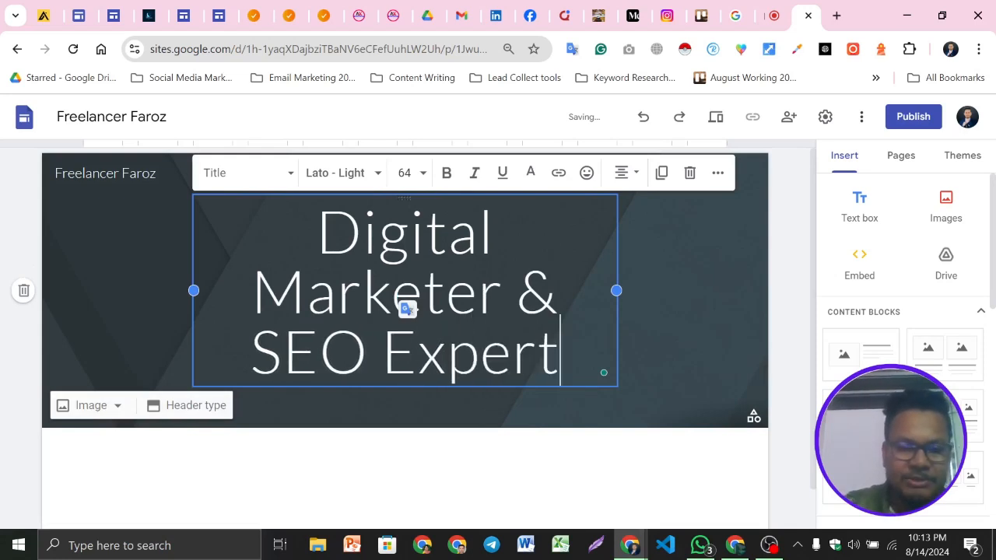
click(4, 402)
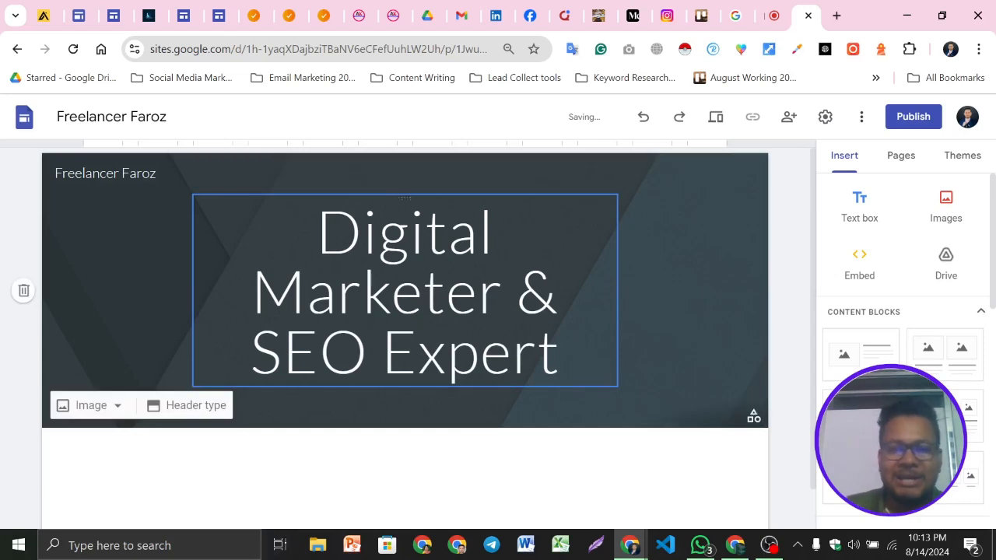
click(446, 291)
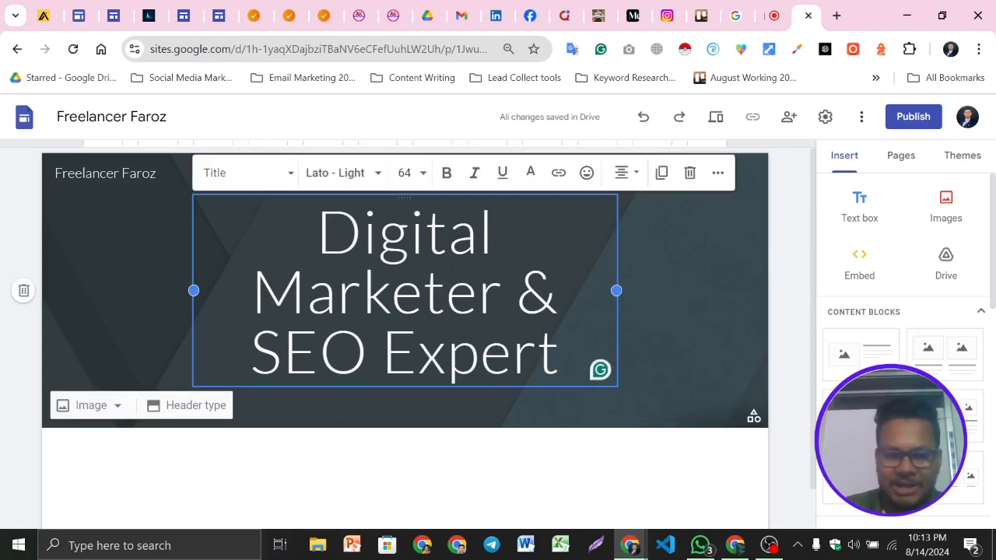
triple_click(379, 229)
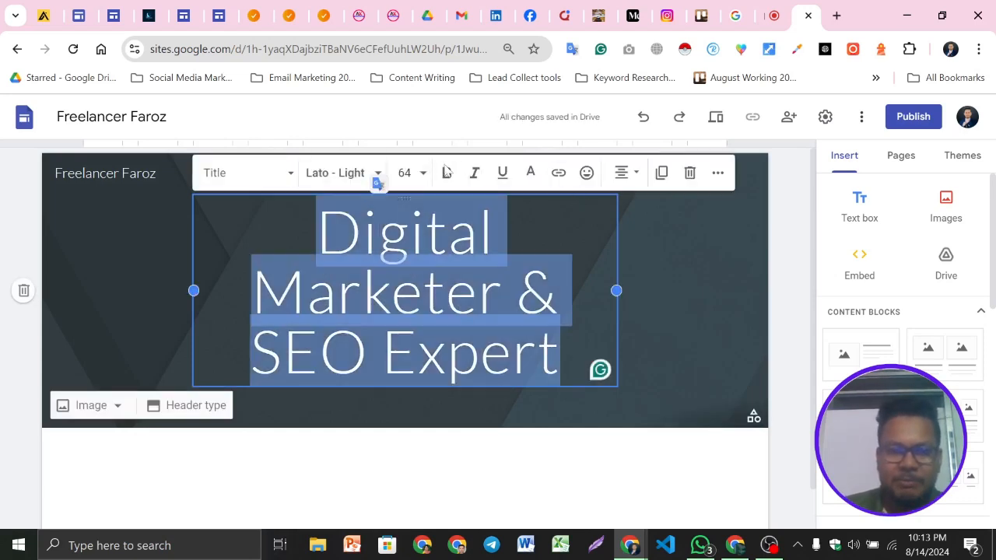
click(257, 176)
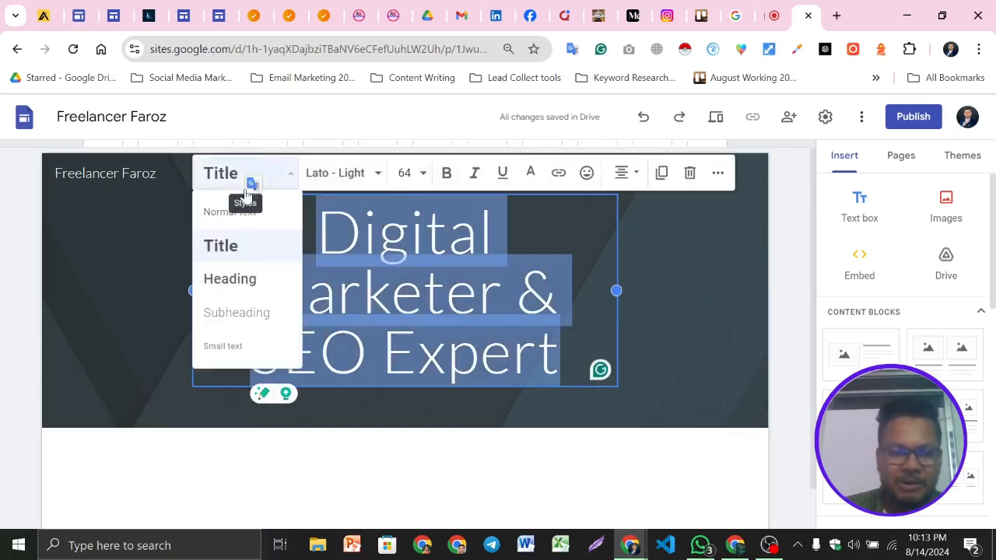
click(234, 280)
click(265, 238)
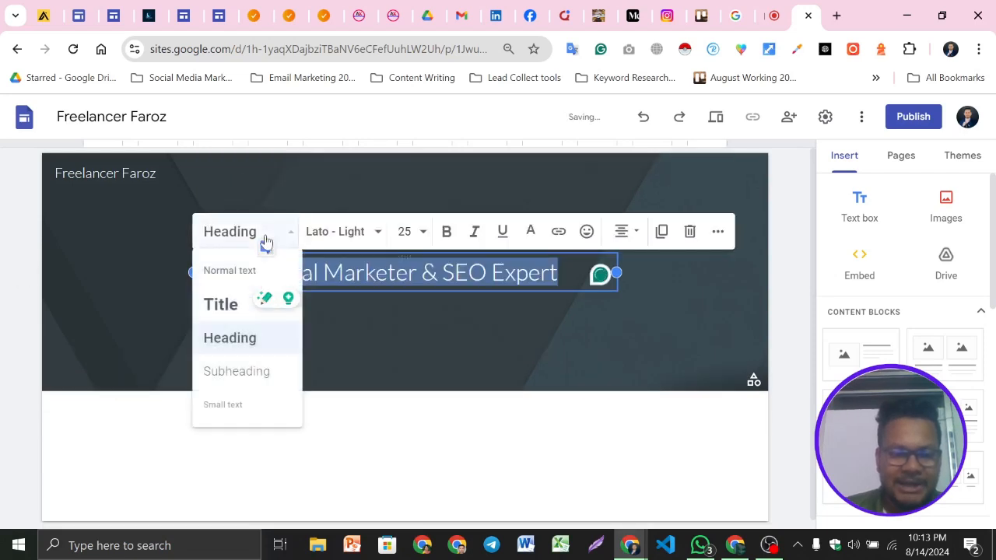
click(237, 304)
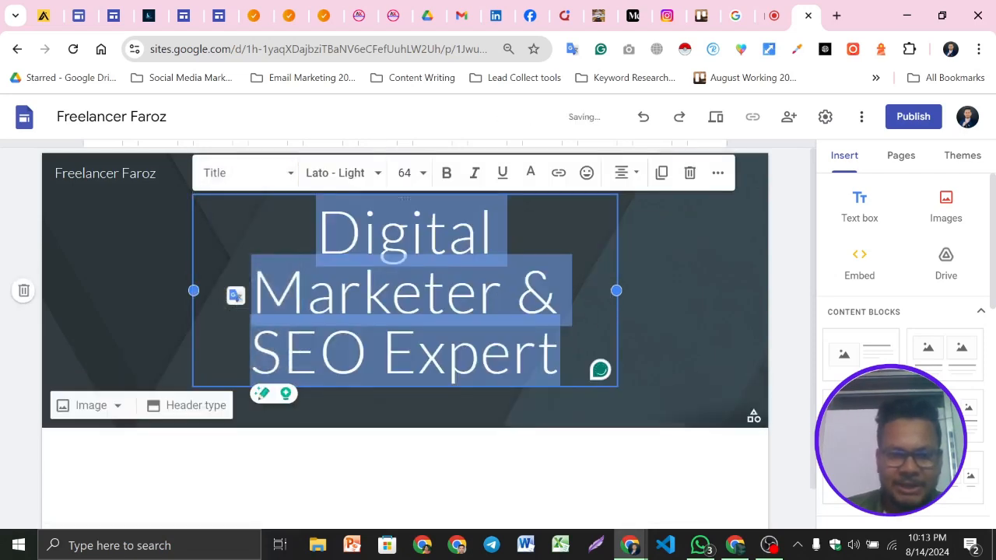
Set the title's font size to 30
click(405, 173)
scroll(406, 327, down, 3)
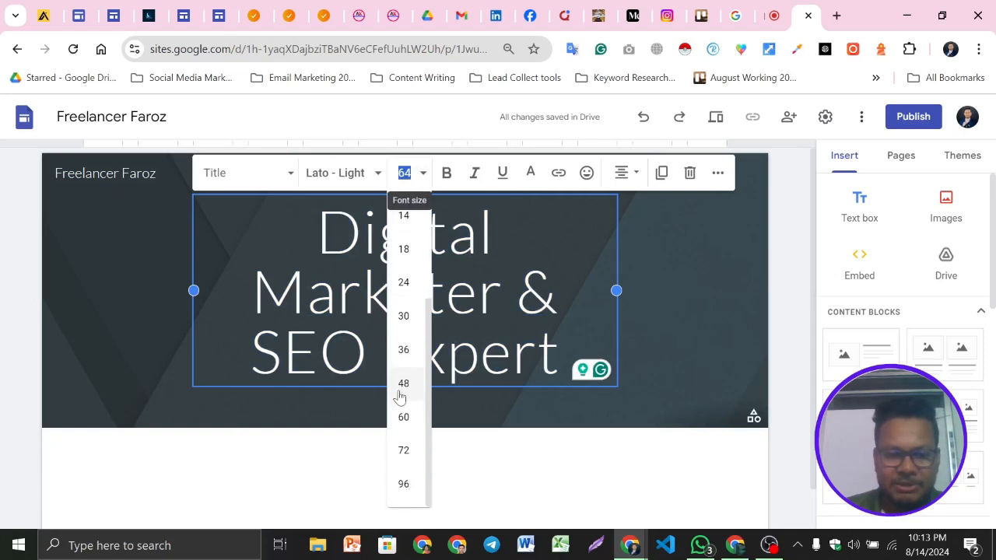
click(405, 395)
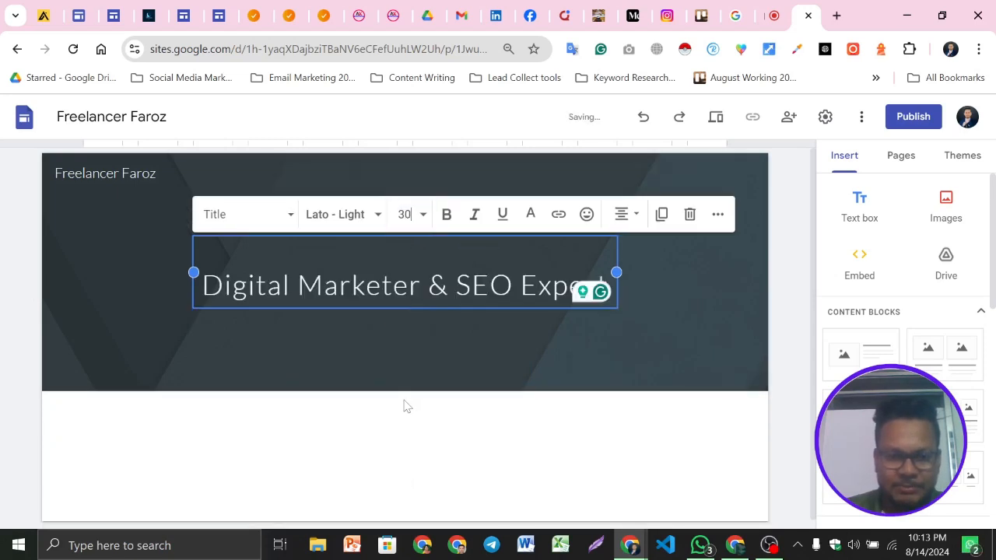
click(414, 359)
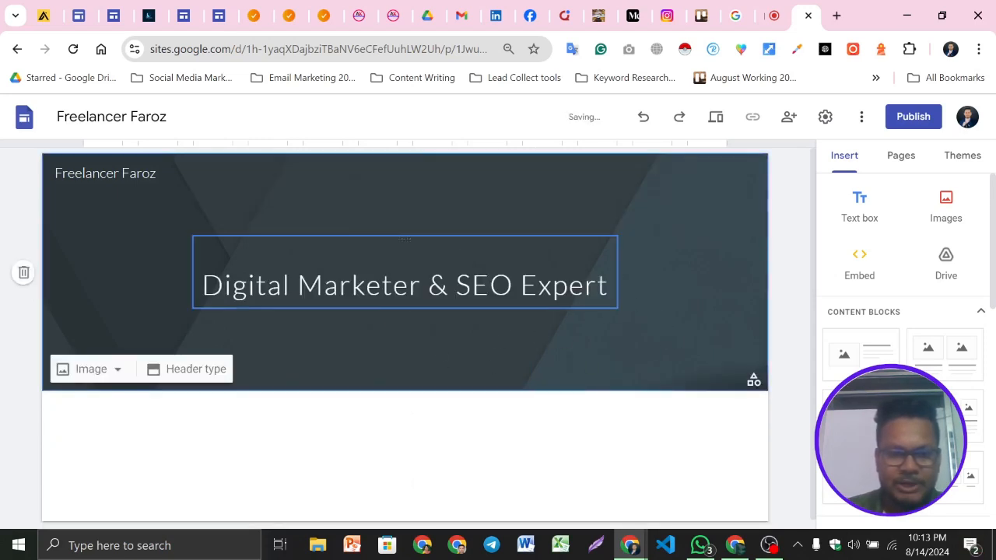
Make the title text bold and center-aligned
triple_click(436, 285)
click(452, 214)
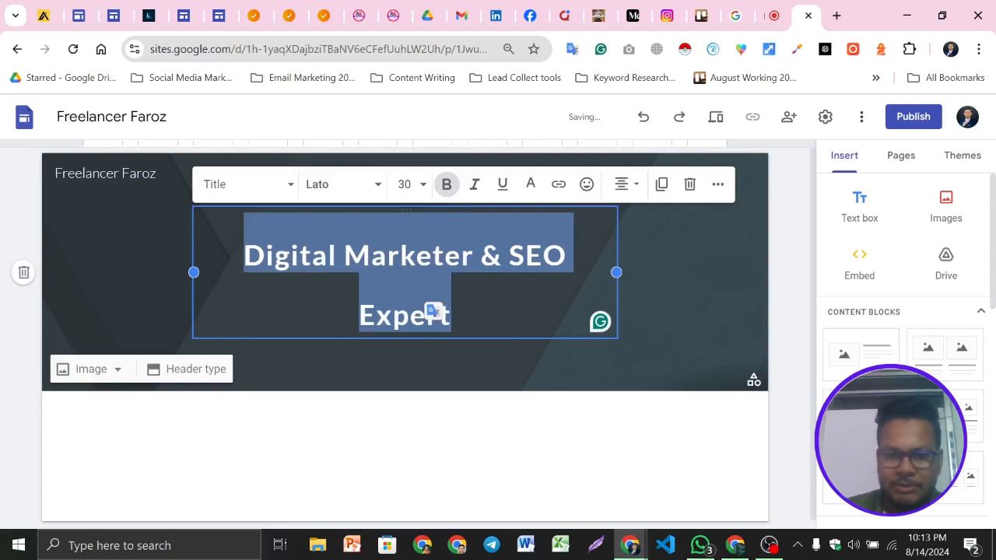
click(627, 185)
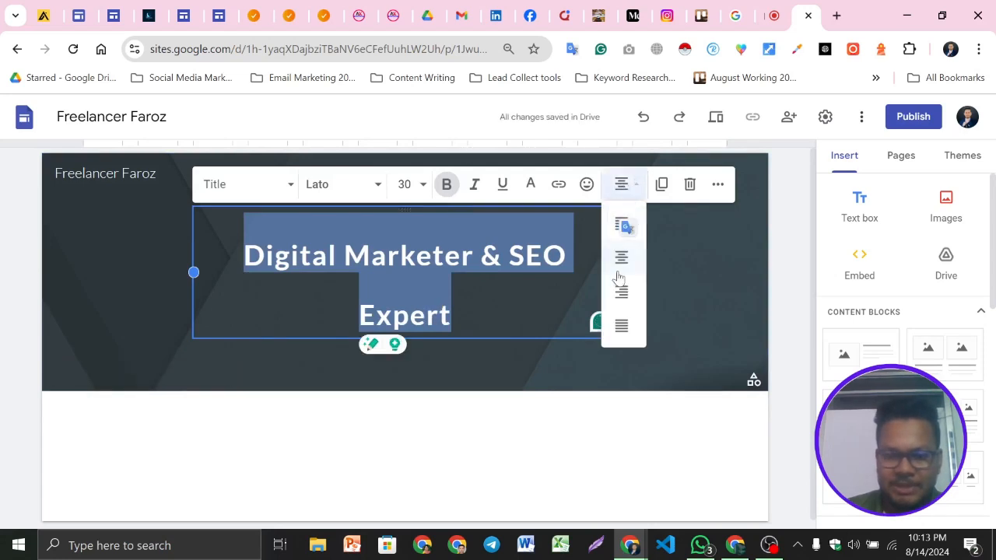
click(621, 257)
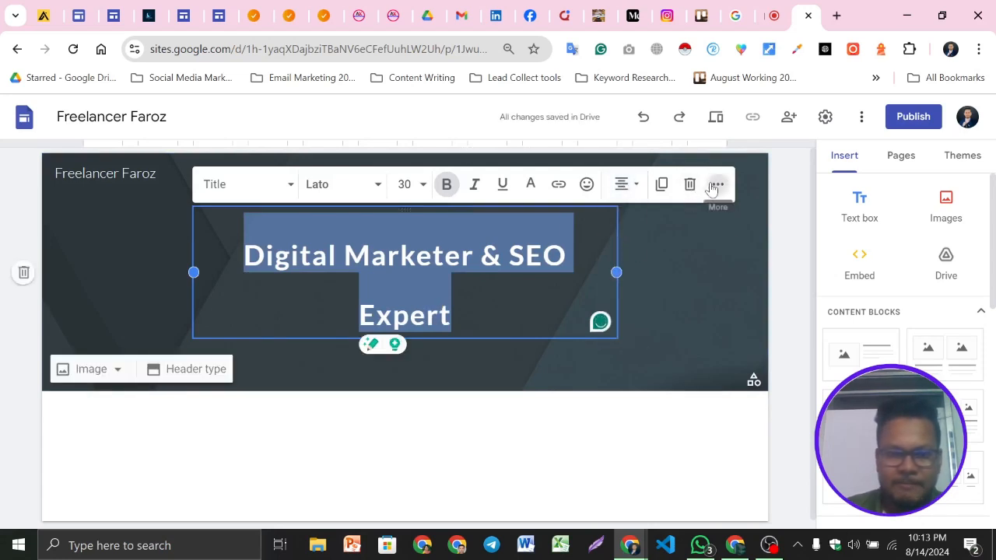
Change the title's font to Lato Black
click(716, 185)
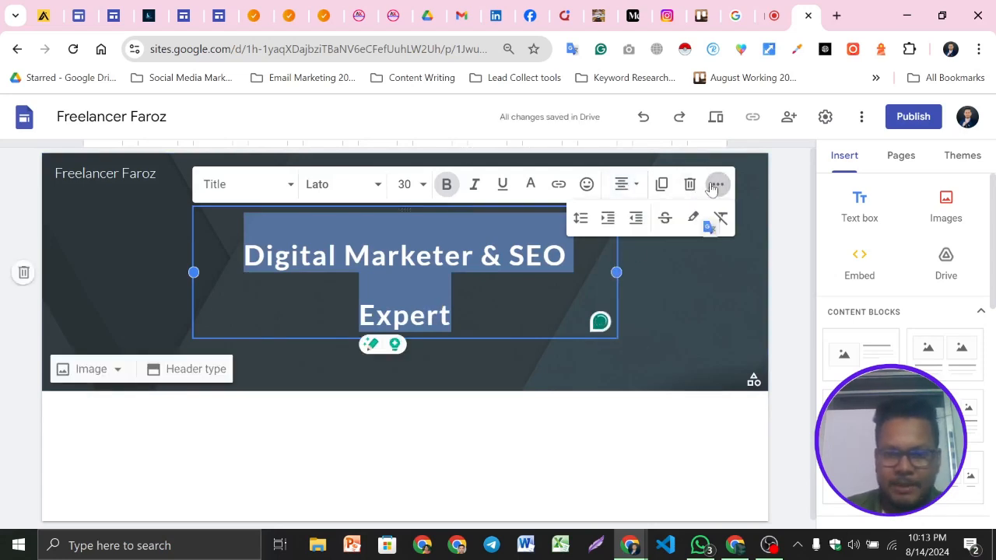
click(233, 190)
click(351, 195)
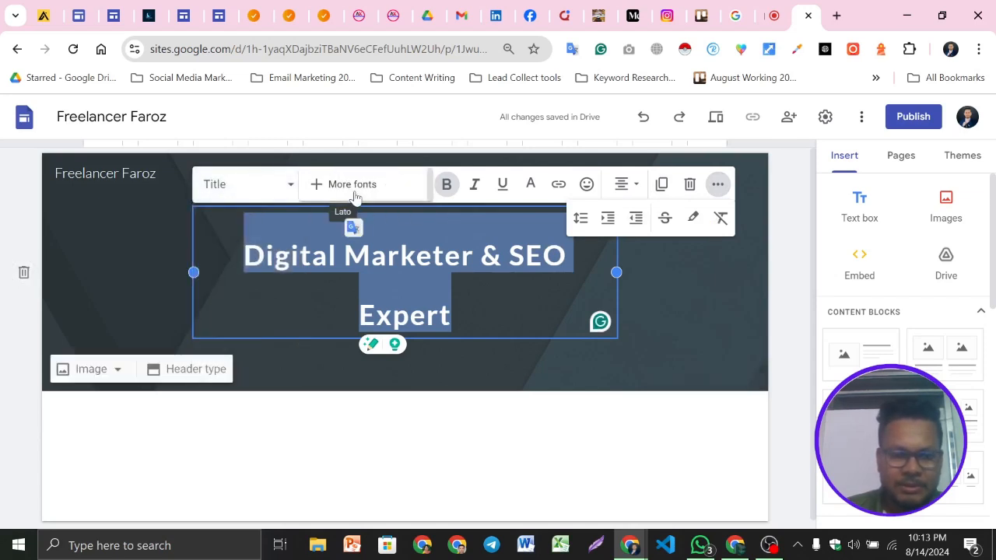
scroll(371, 268, down, 1)
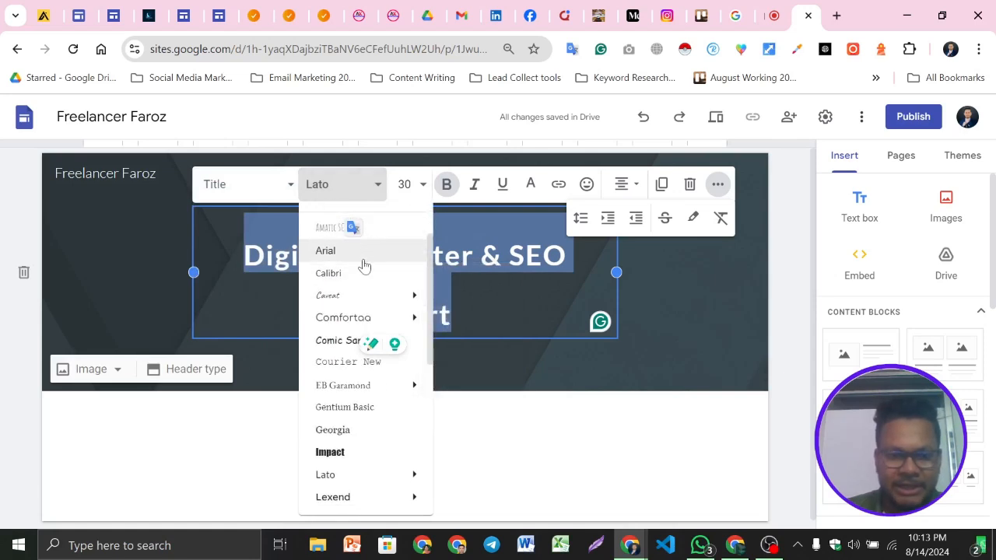
scroll(389, 269, up, 1)
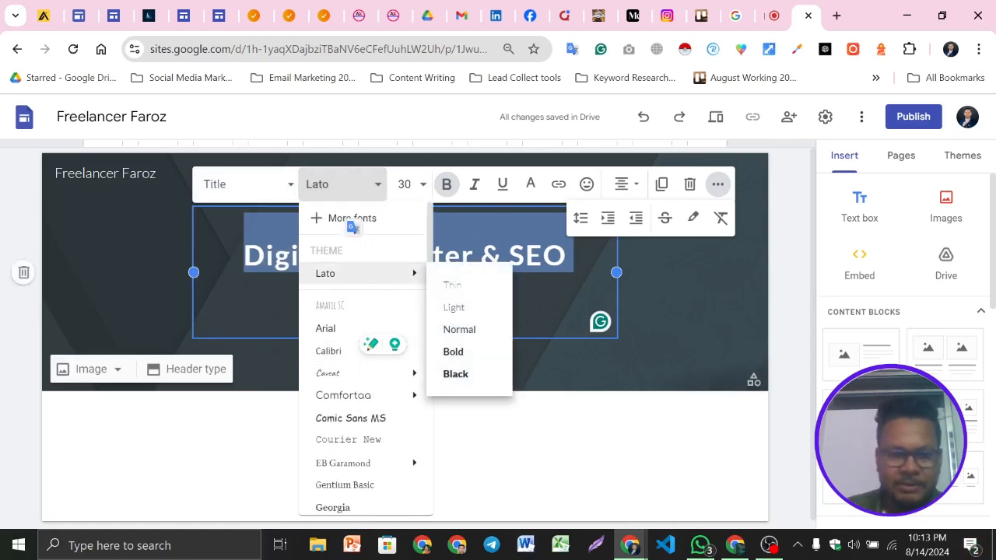
click(471, 375)
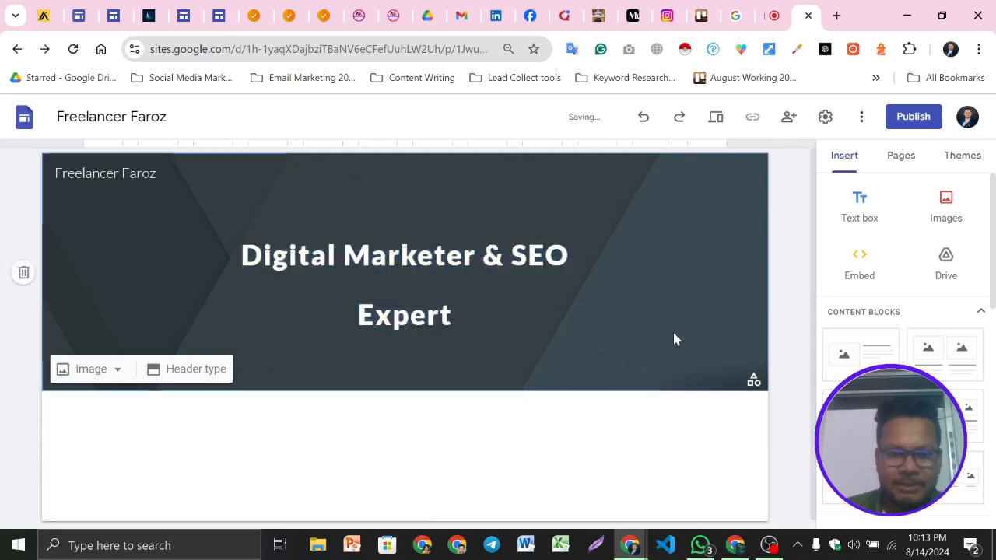
Set the title's font size to 24
double_click(674, 339)
triple_click(434, 276)
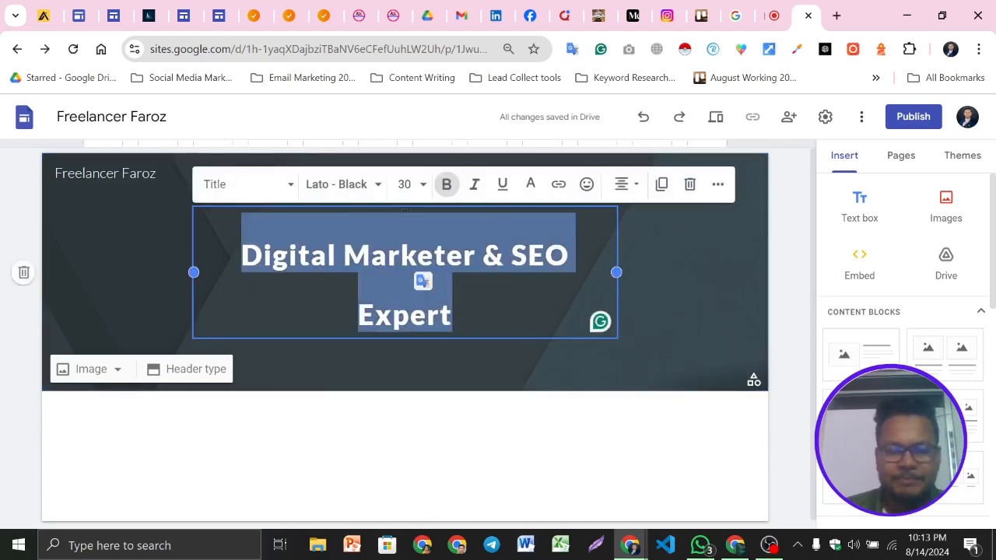
click(234, 185)
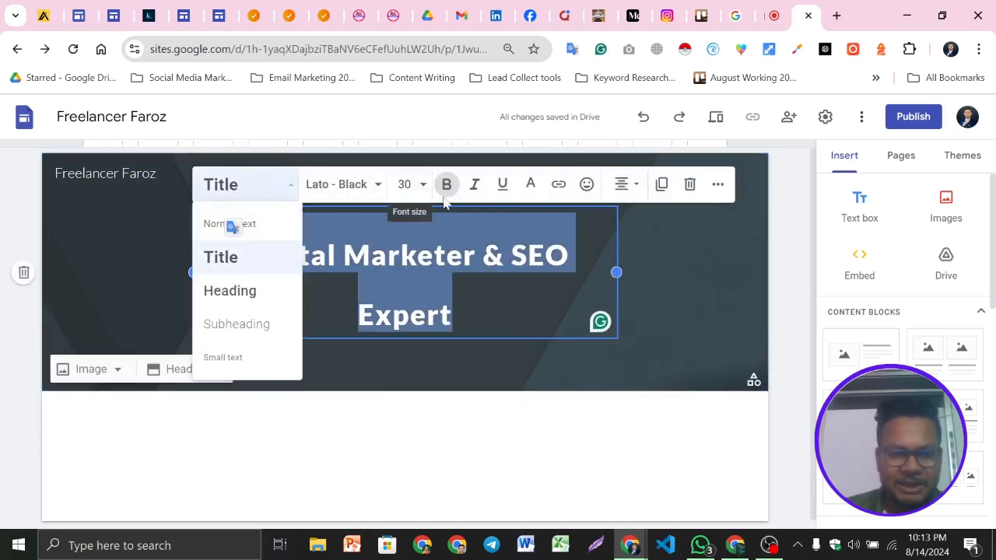
click(422, 185)
scroll(413, 393, down, 2)
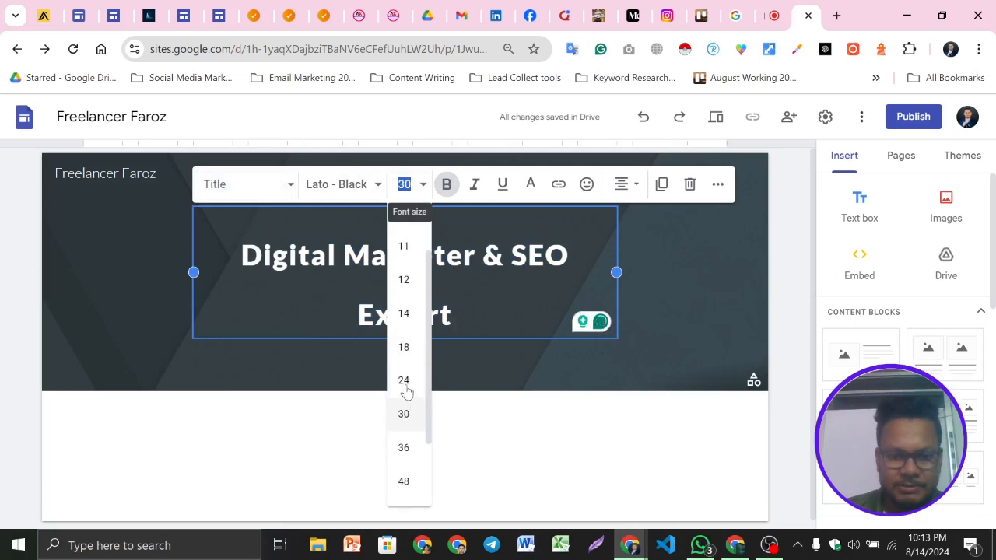
click(404, 381)
click(674, 307)
click(465, 285)
click(4, 323)
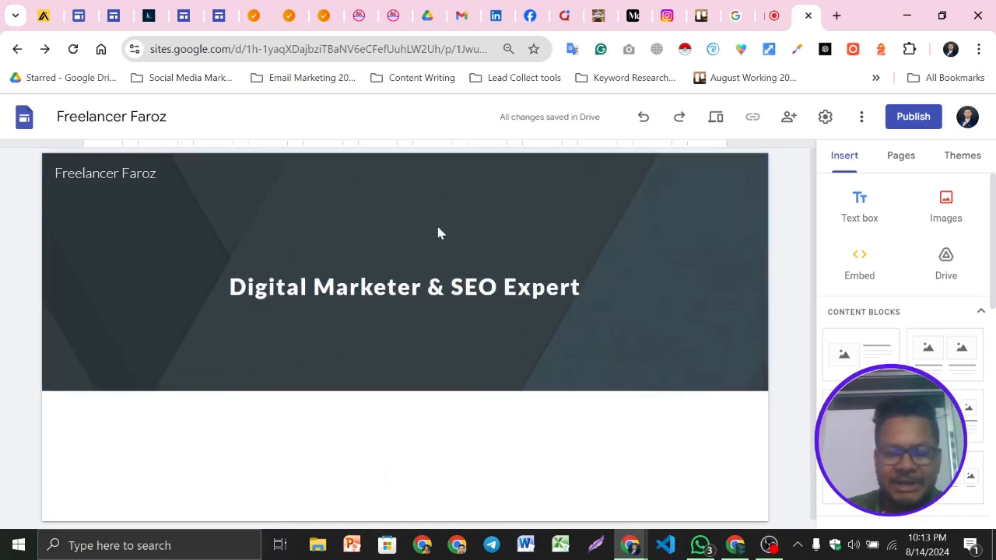
click(399, 288)
click(635, 311)
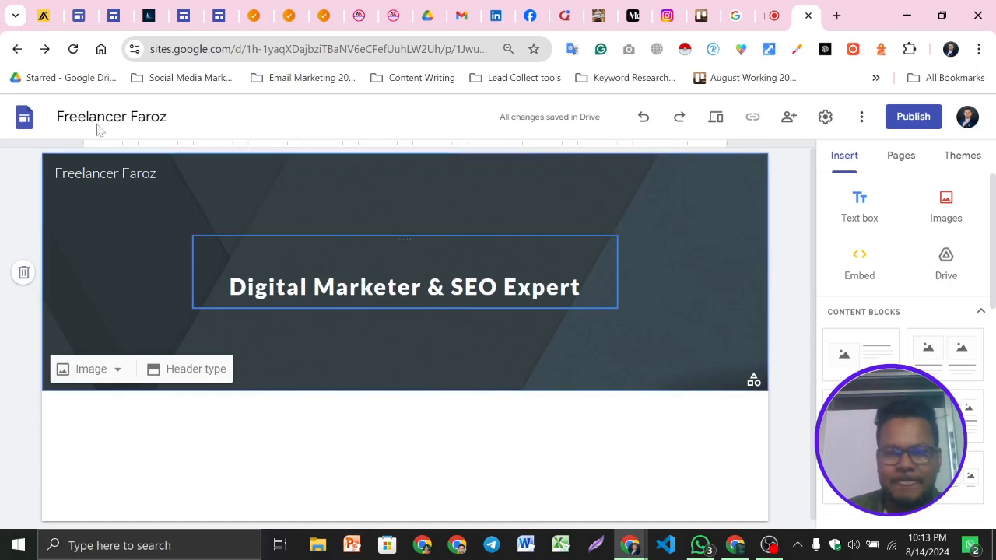
Upload ttl logo.png from the TechTricks LTD downloads folder as the site logo
mouse_move(112, 206)
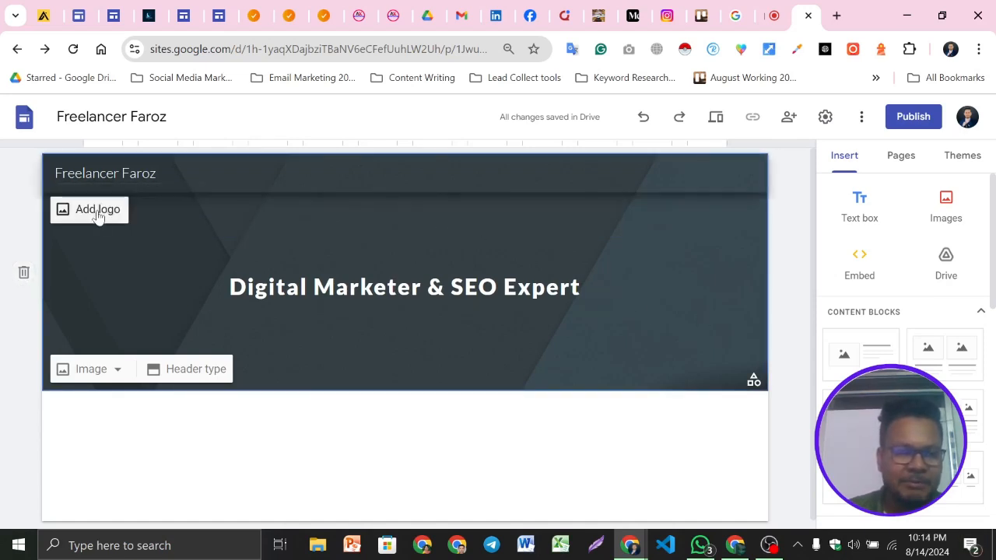
click(154, 172)
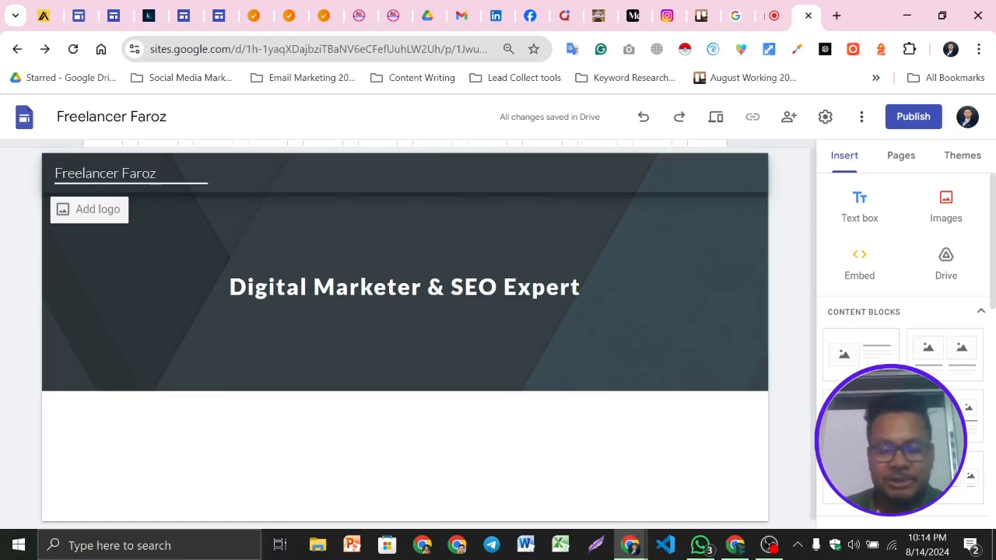
click(161, 211)
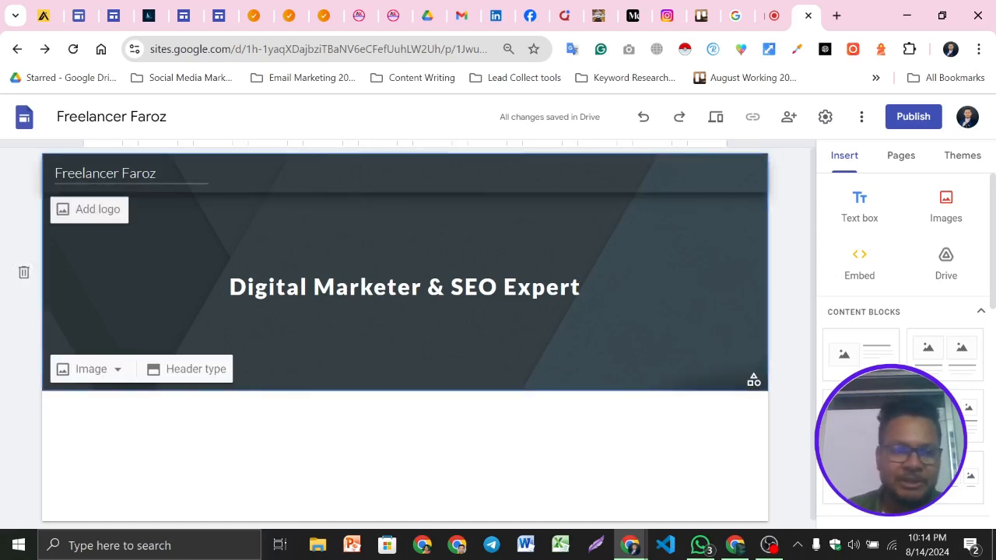
click(98, 210)
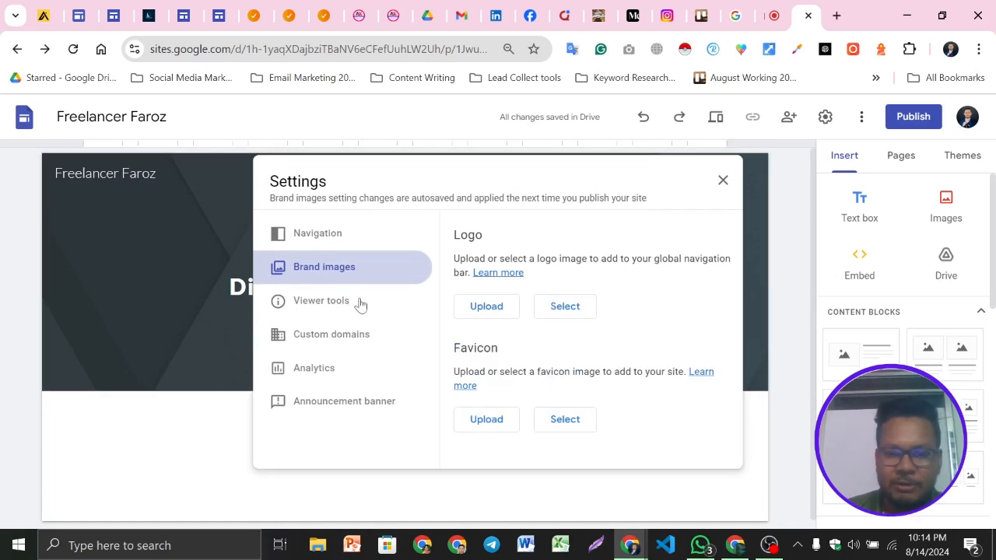
click(485, 308)
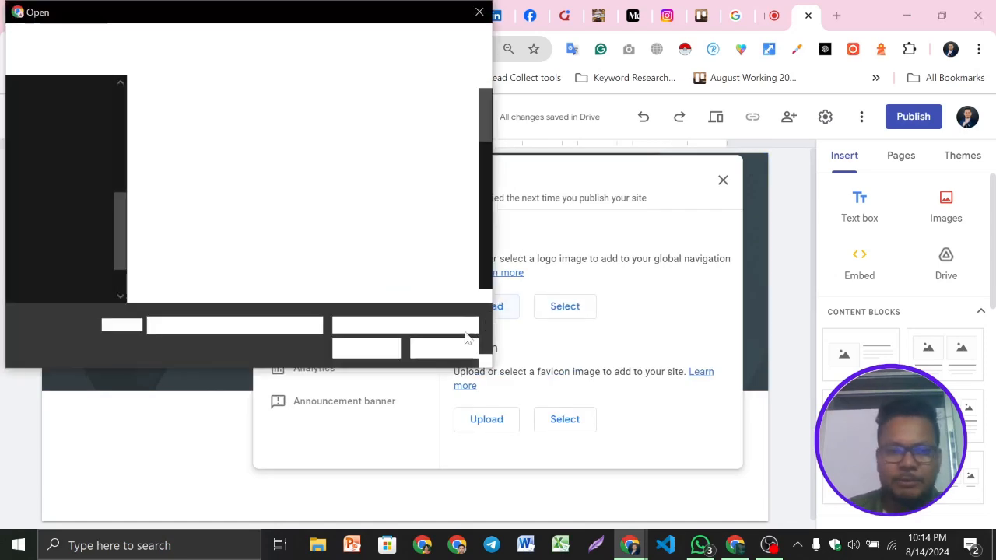
click(86, 161)
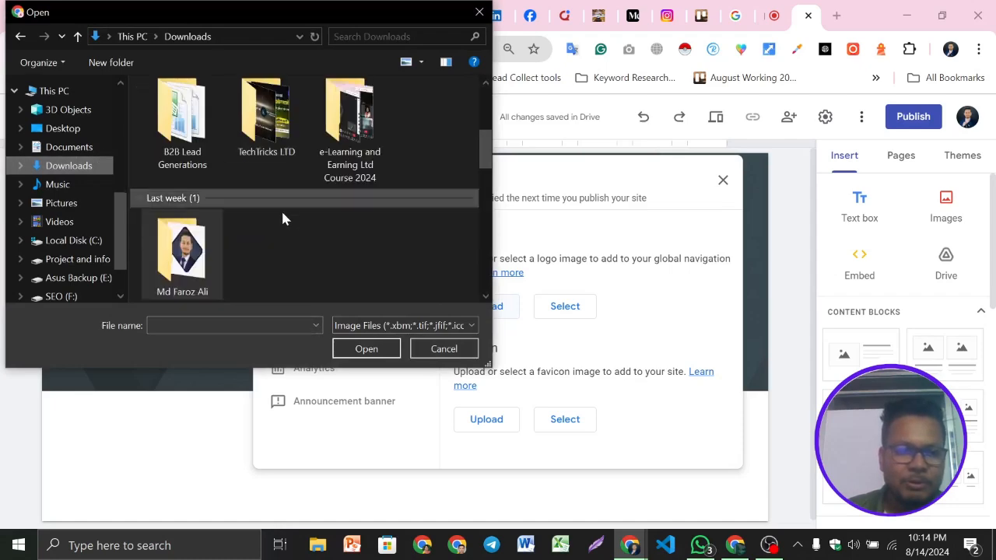
double_click(266, 117)
scroll(333, 191, down, 10)
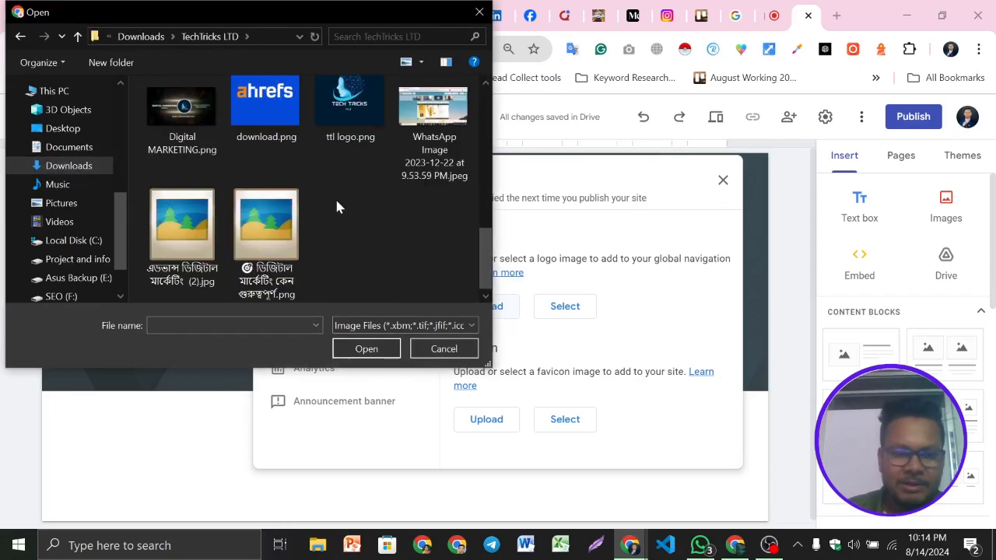
click(355, 114)
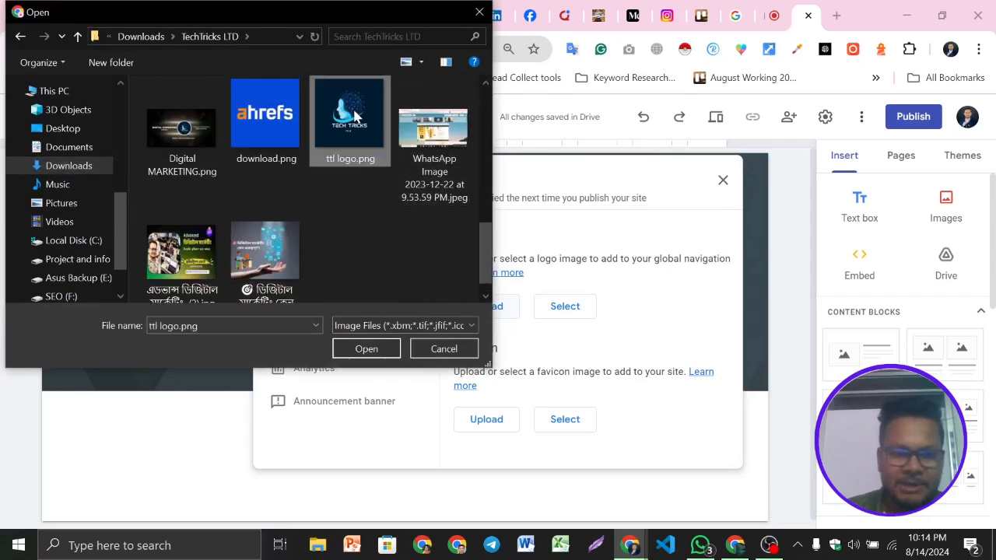
click(372, 354)
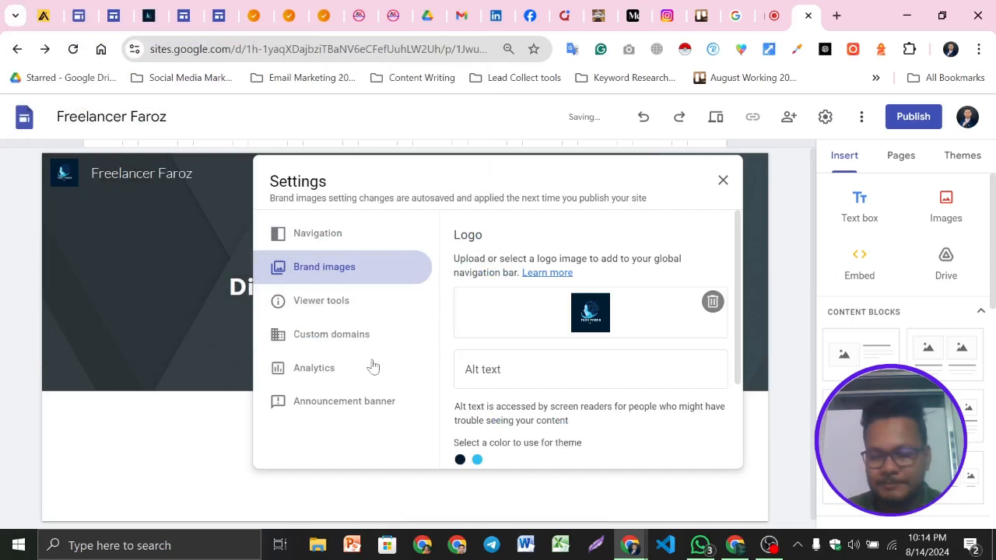
Browse the other open tabs showing the finished portfolio site and the Sites home page
scroll(580, 333, down, 2)
scroll(498, 389, down, 1)
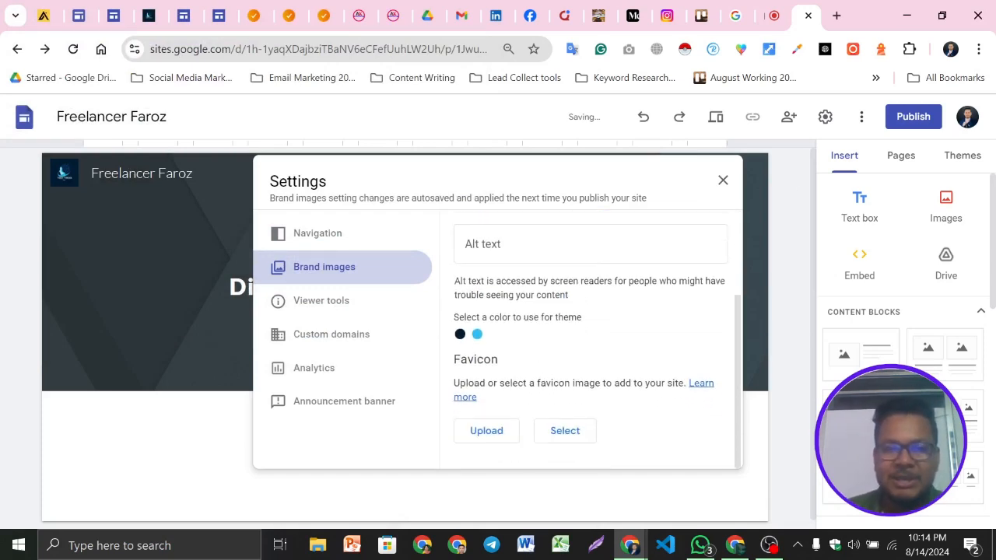
click(153, 11)
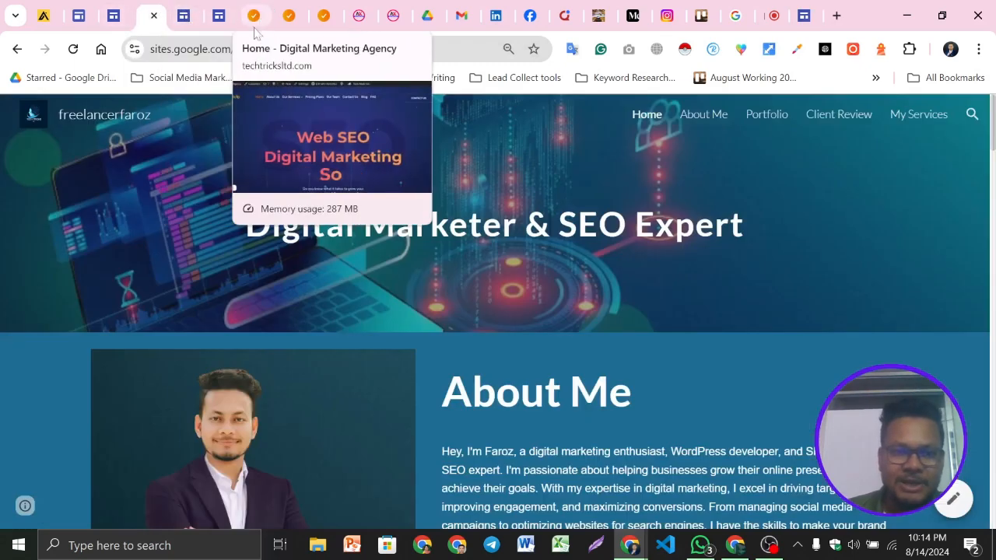
click(117, 11)
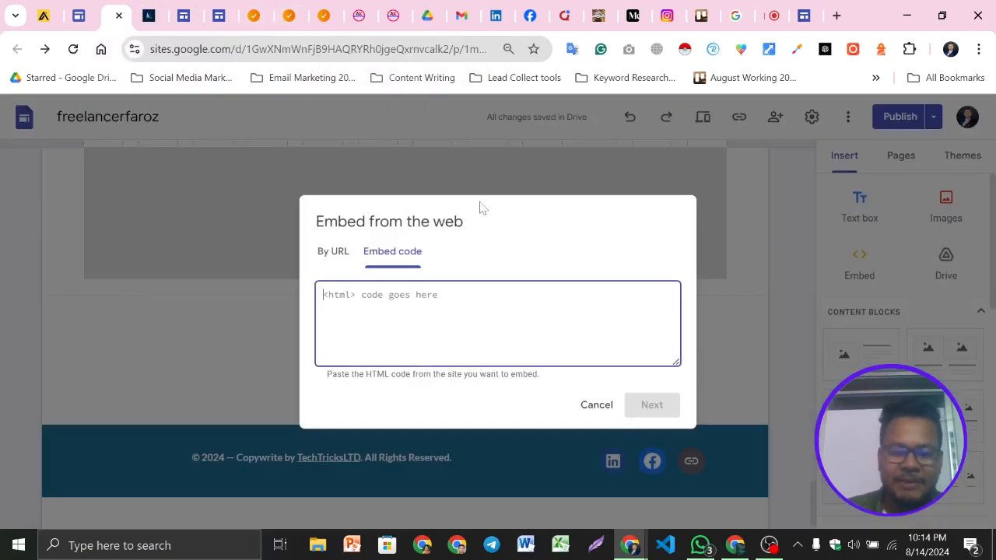
click(85, 7)
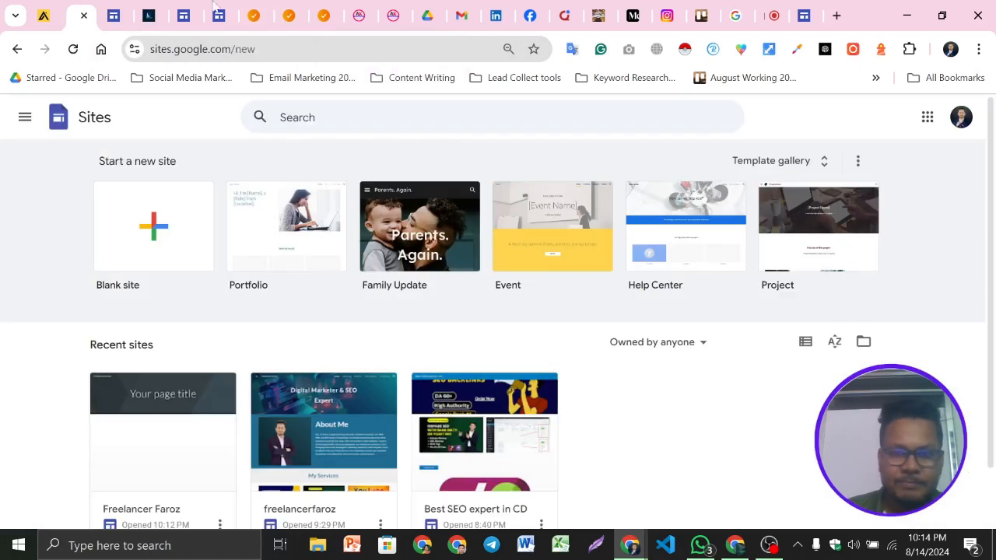
click(809, 10)
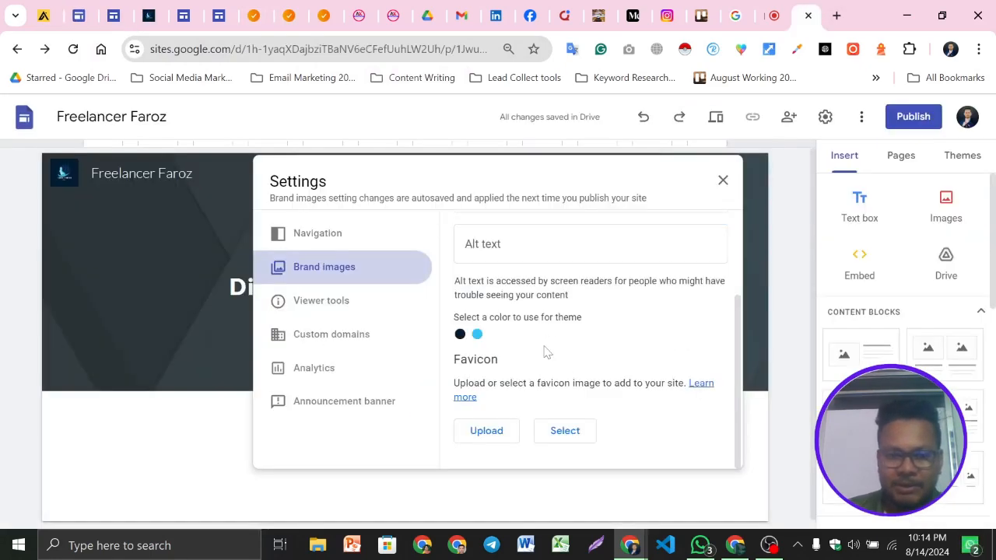
Upload ttl logo.png as the site favicon and close the settings
click(487, 436)
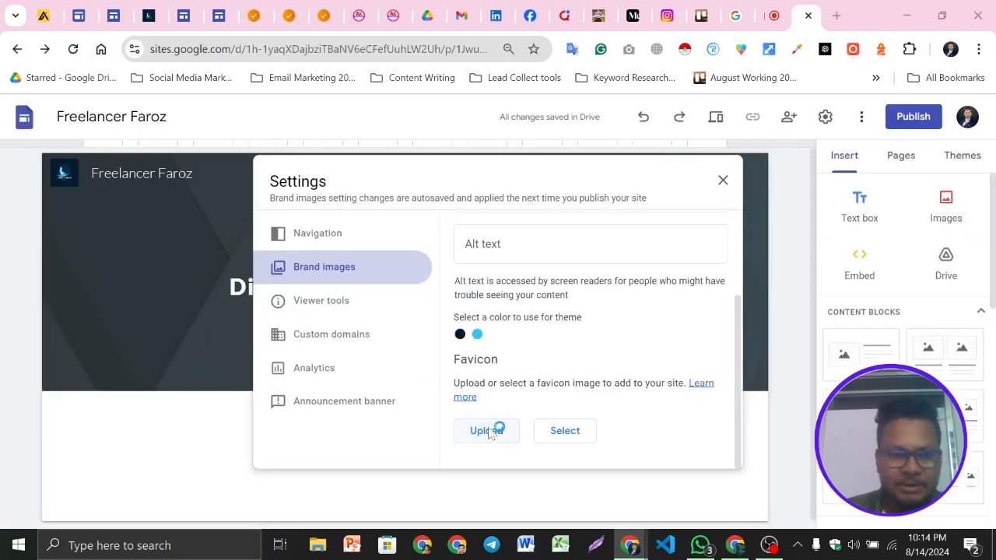
scroll(410, 184, down, 5)
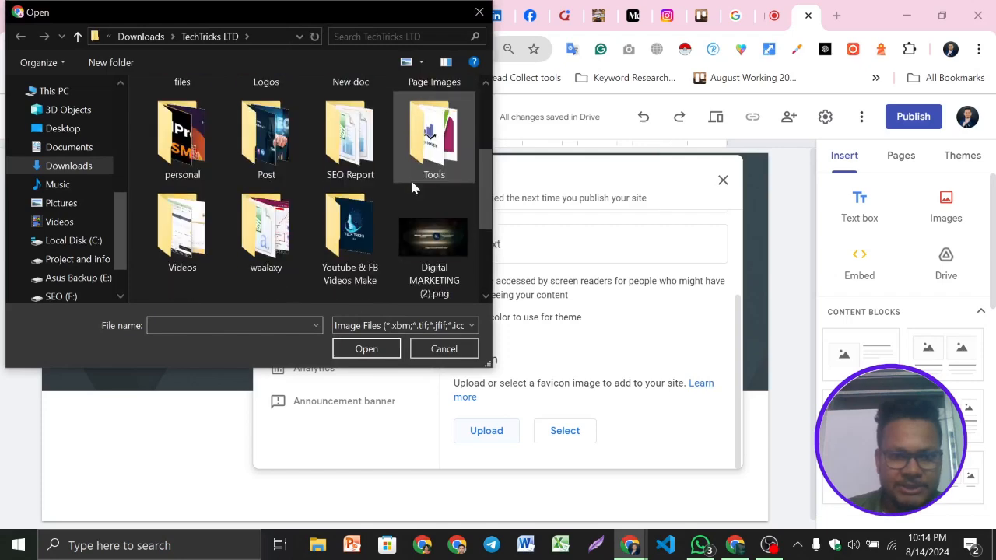
click(347, 212)
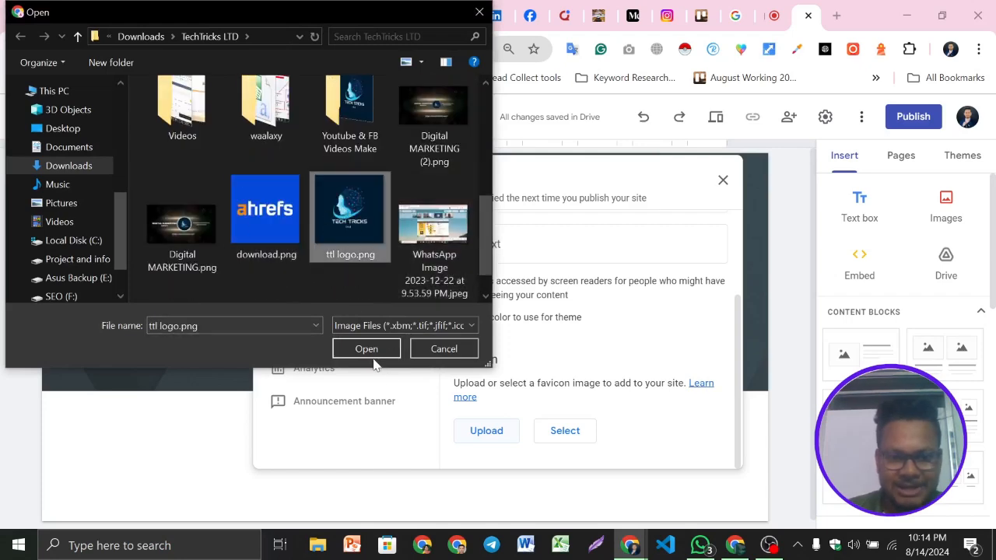
click(365, 348)
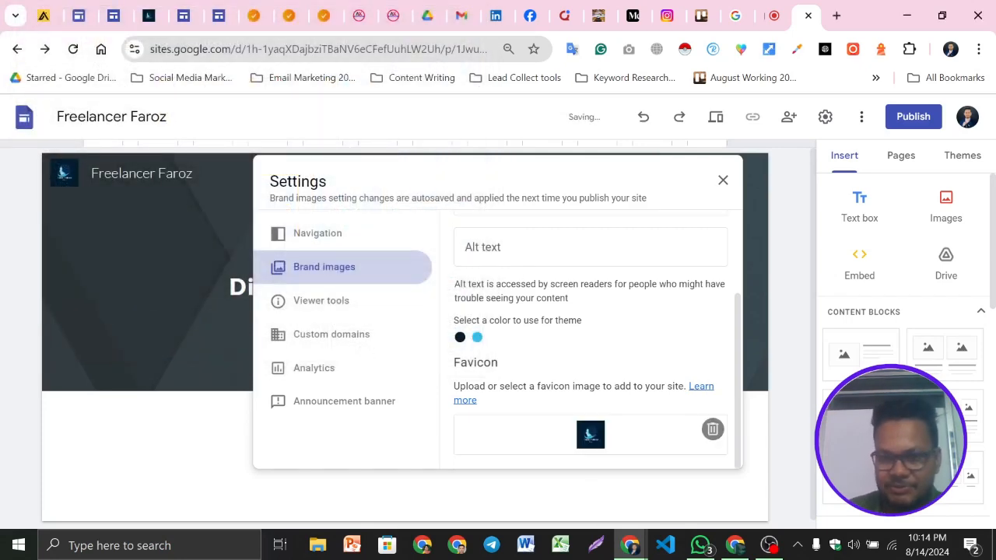
scroll(591, 430, up, 3)
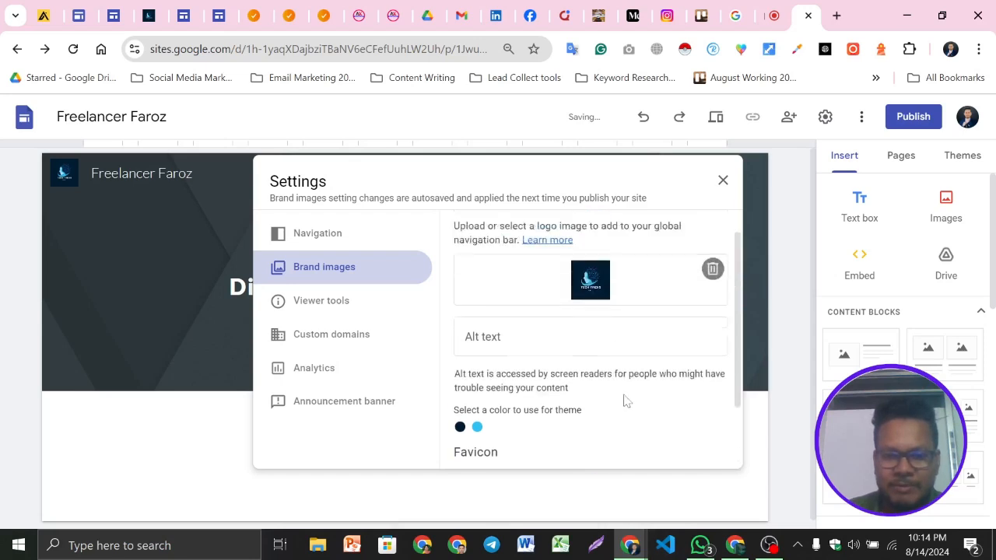
click(723, 182)
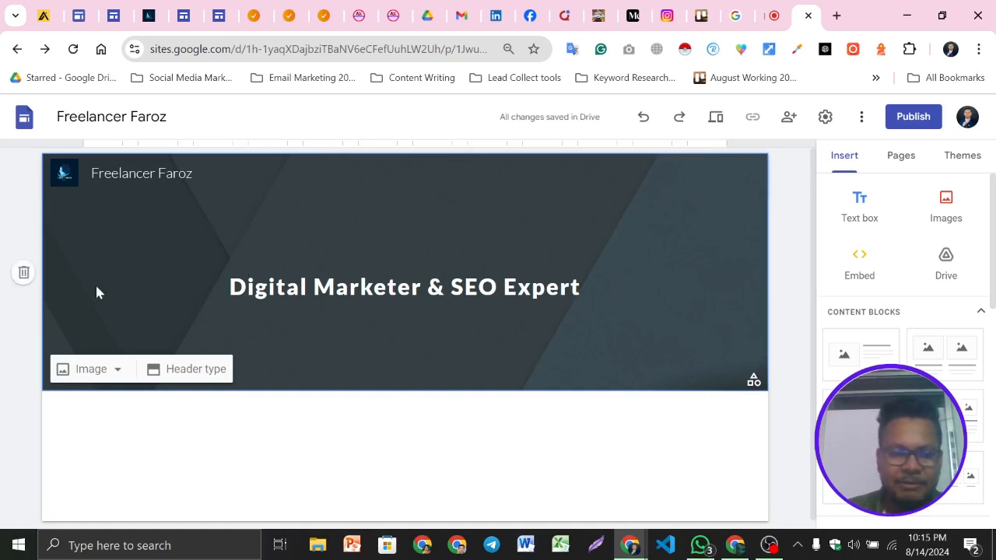
Replace the header background with digital-marketing-8630397_1280.png from the Digital Marketing All Portfolio folder
click(110, 371)
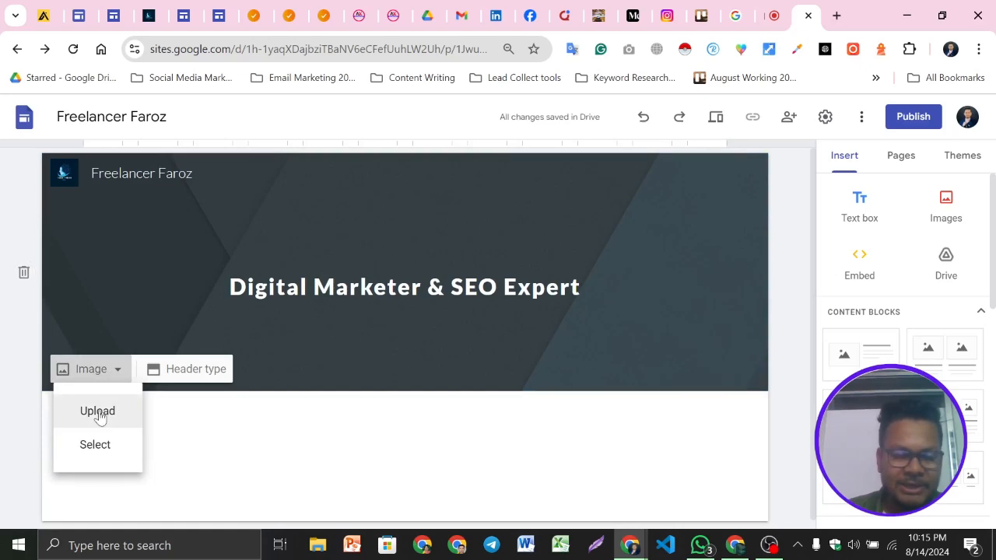
click(99, 412)
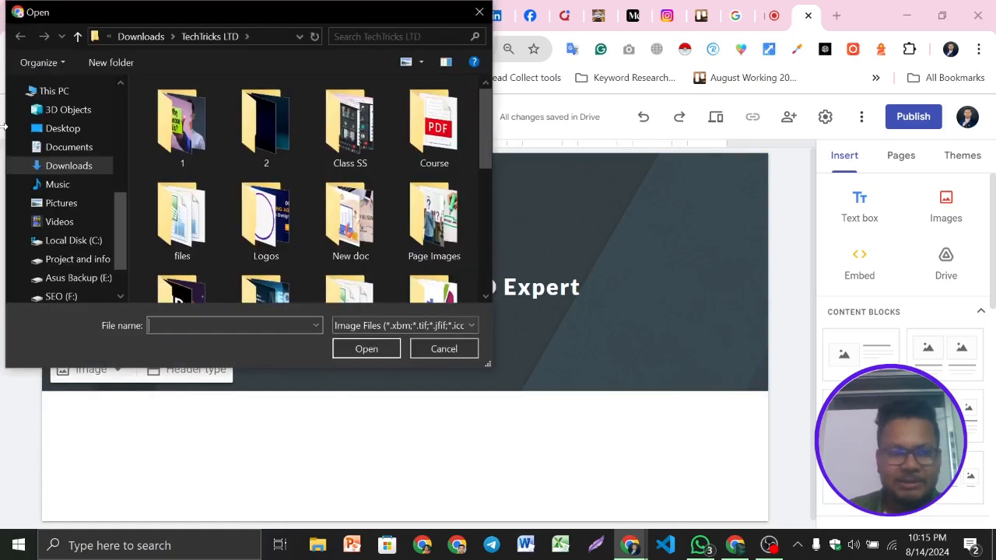
click(68, 168)
scroll(334, 144, down, 1)
click(352, 133)
double_click(352, 133)
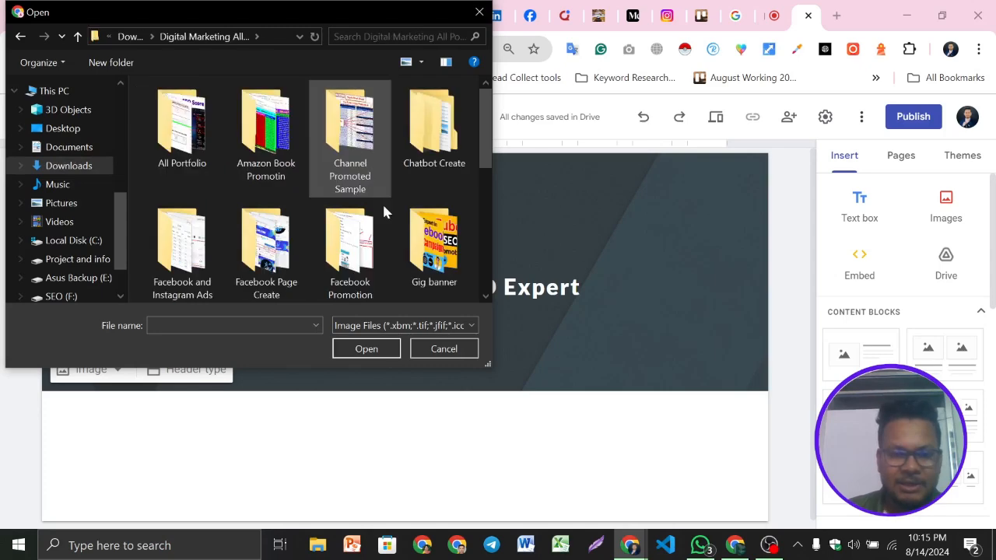
scroll(374, 194, down, 5)
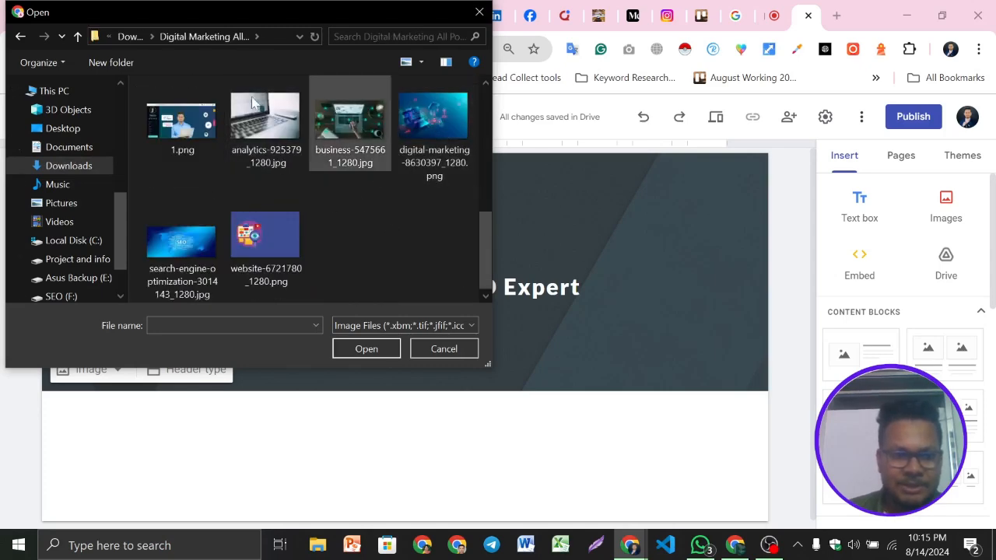
click(426, 126)
click(366, 349)
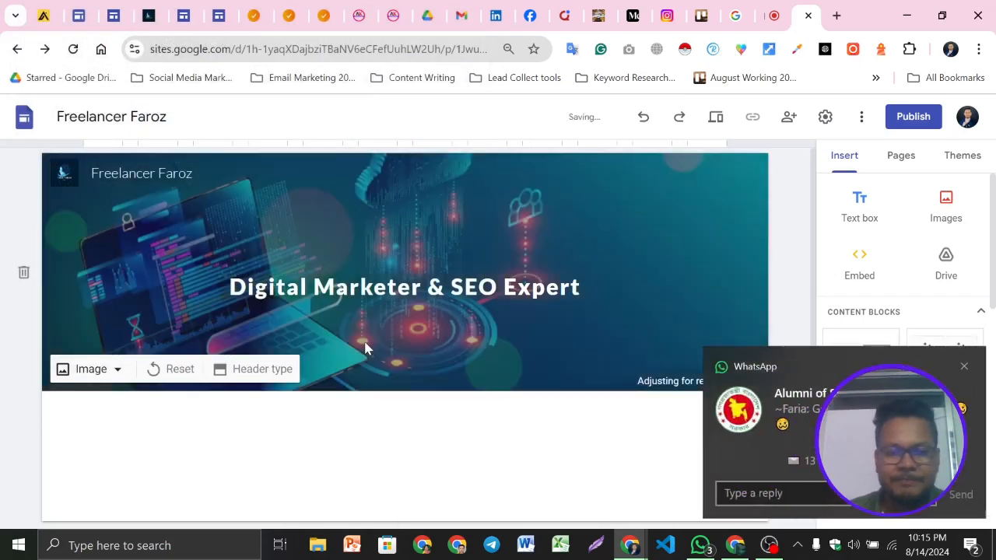
Switch off the header image's readability adjustment
click(962, 370)
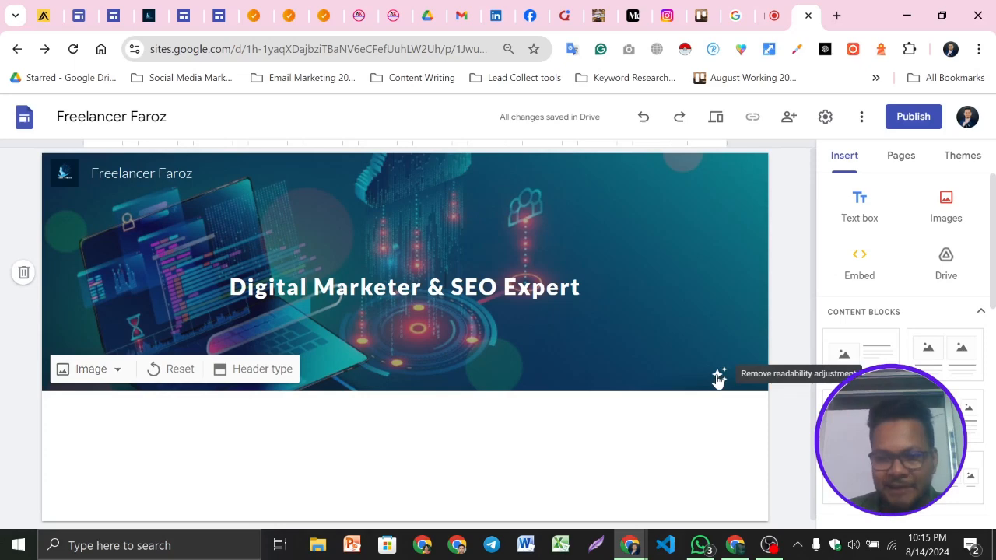
click(717, 379)
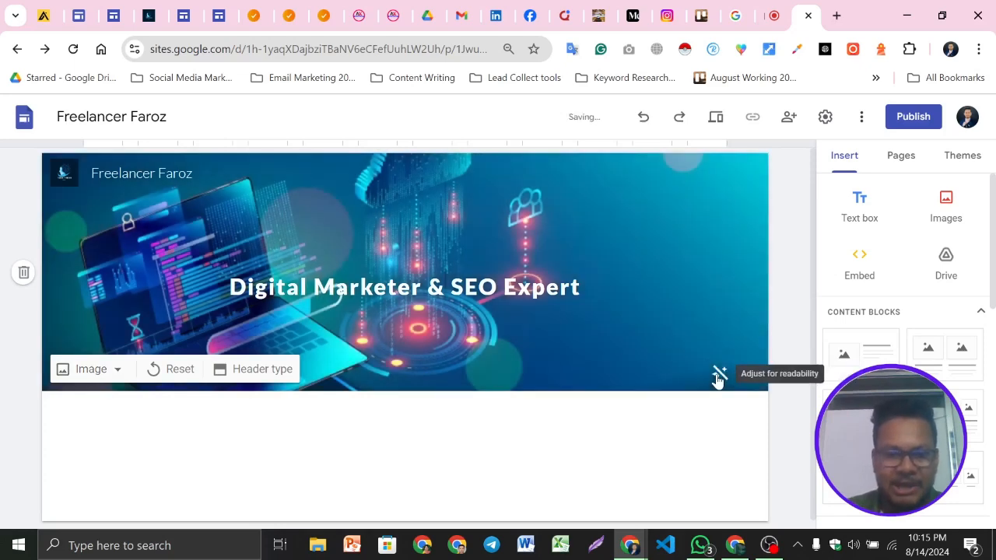
click(718, 379)
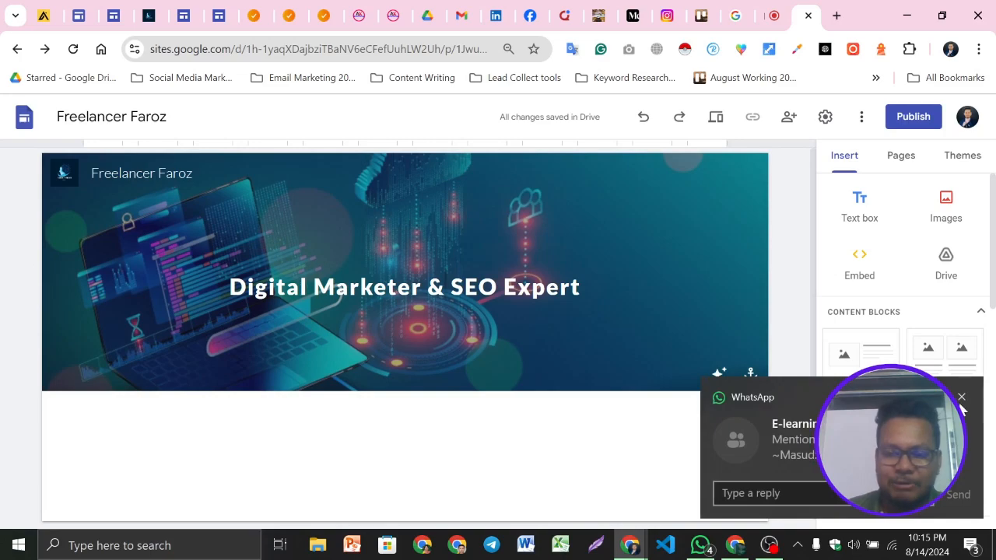
click(962, 398)
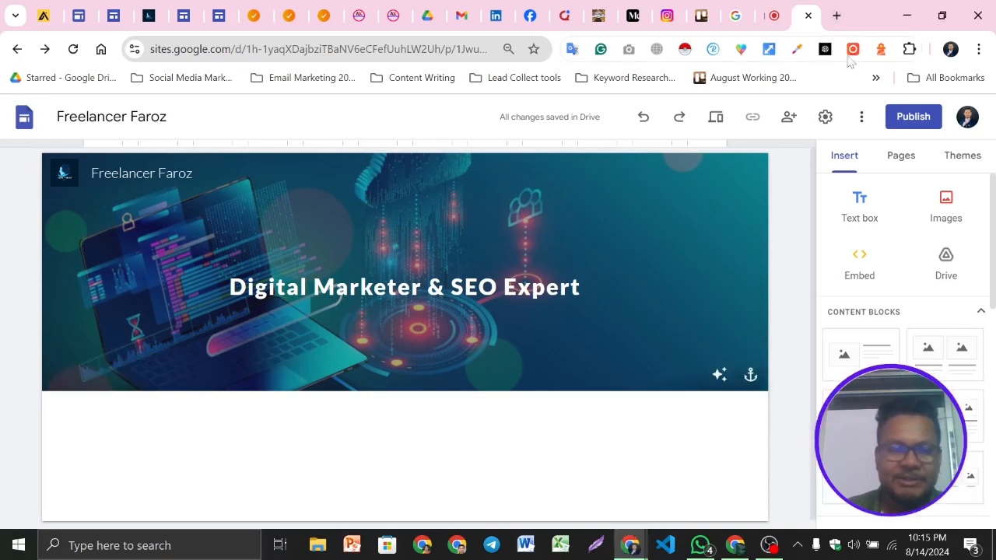
Open a new browser tab, search the web for pixabay and open the Pixabay website
click(837, 16)
text(pi)
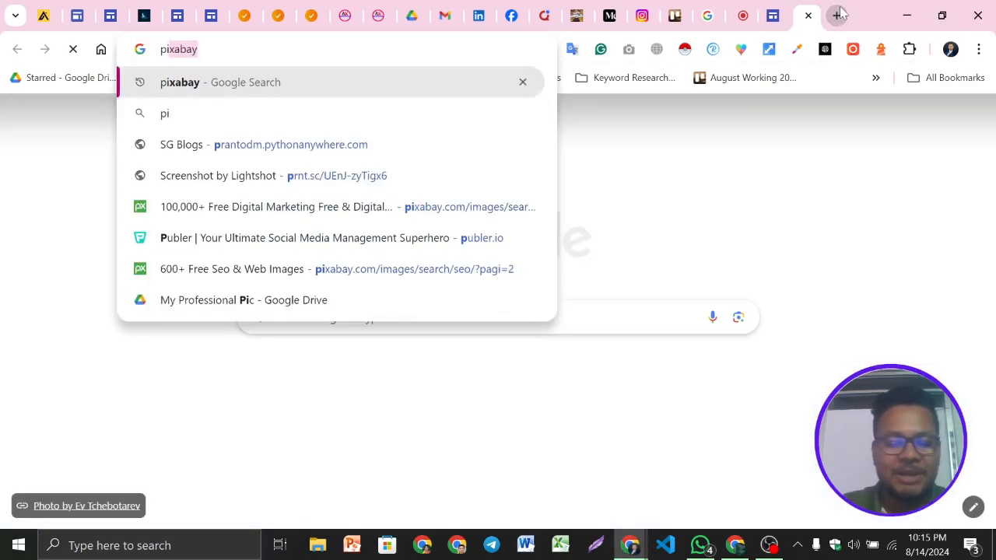
key(Return)
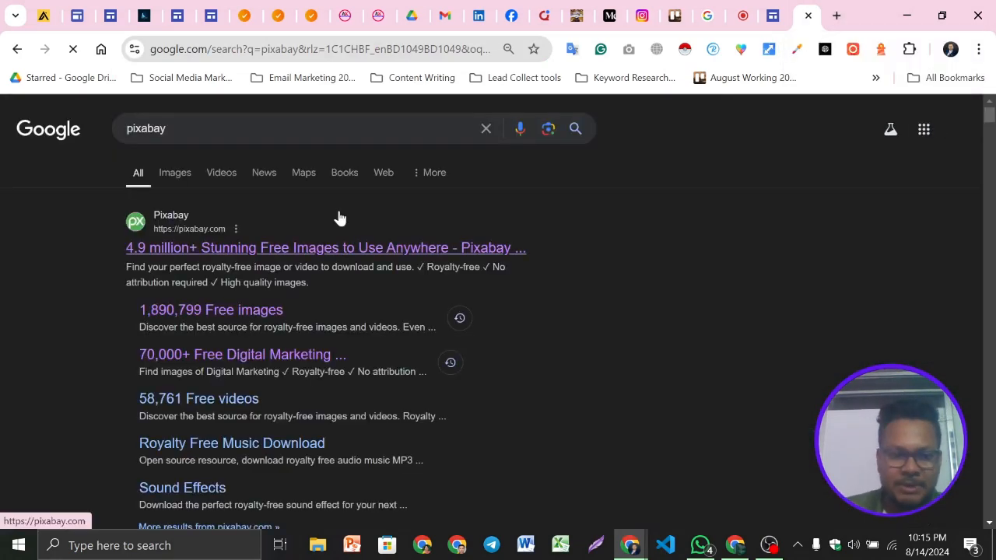
click(303, 247)
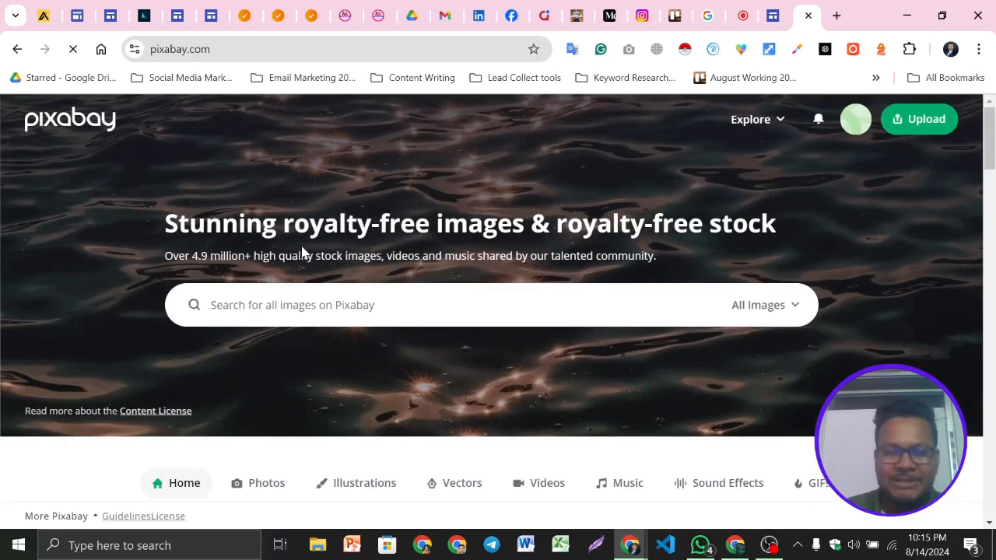
Browse the Pixabay home page, its Explore menu and the account menu
scroll(313, 263, down, 2)
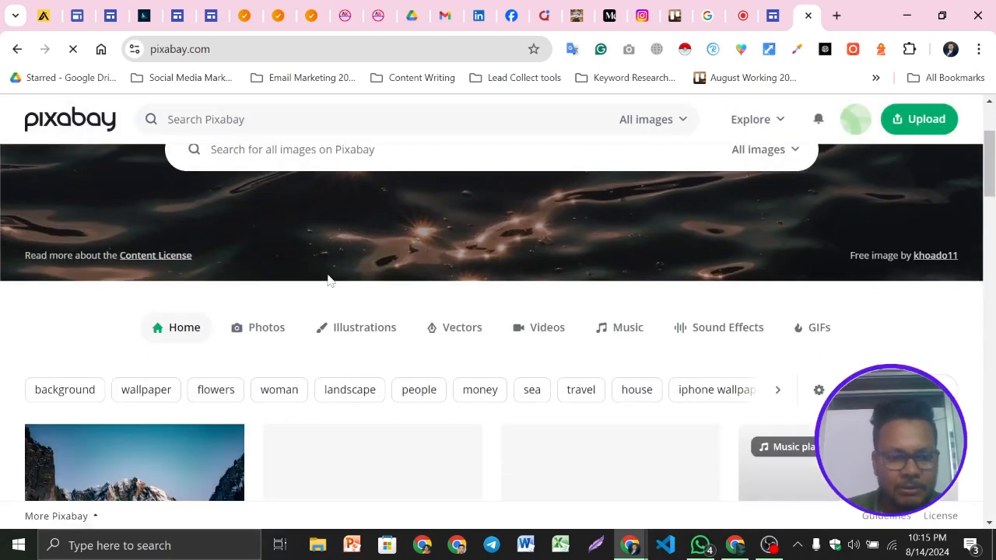
scroll(380, 320, up, 2)
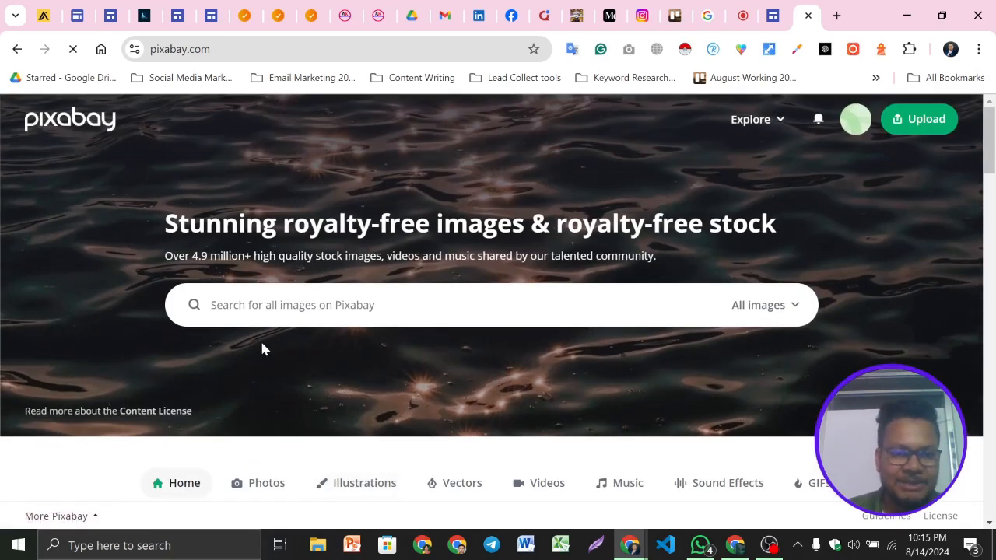
click(572, 287)
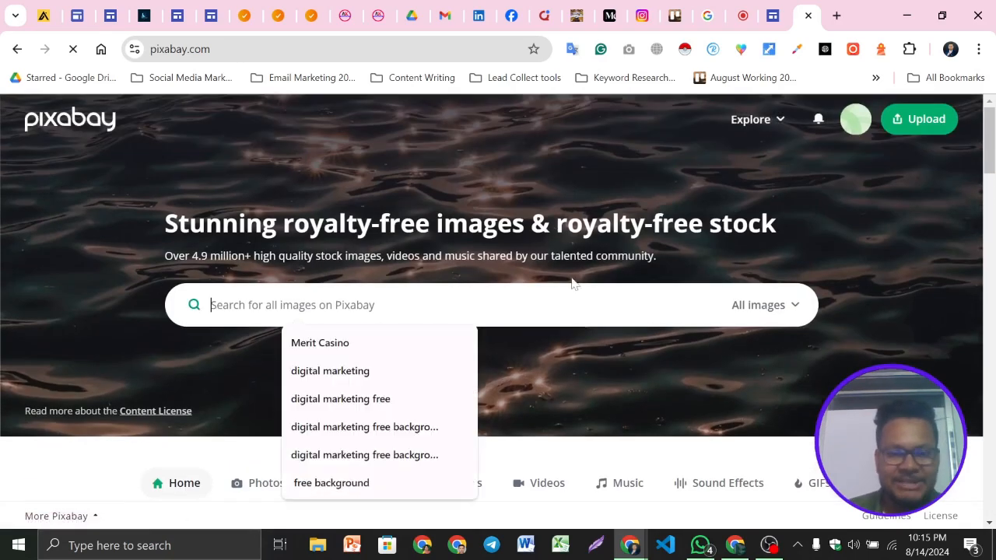
click(779, 122)
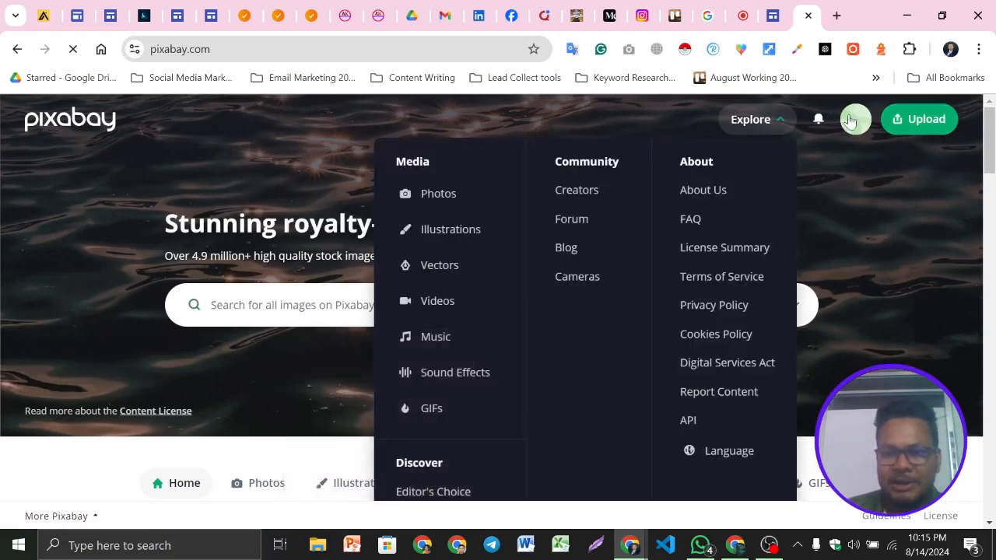
click(854, 123)
scroll(805, 366, down, 1)
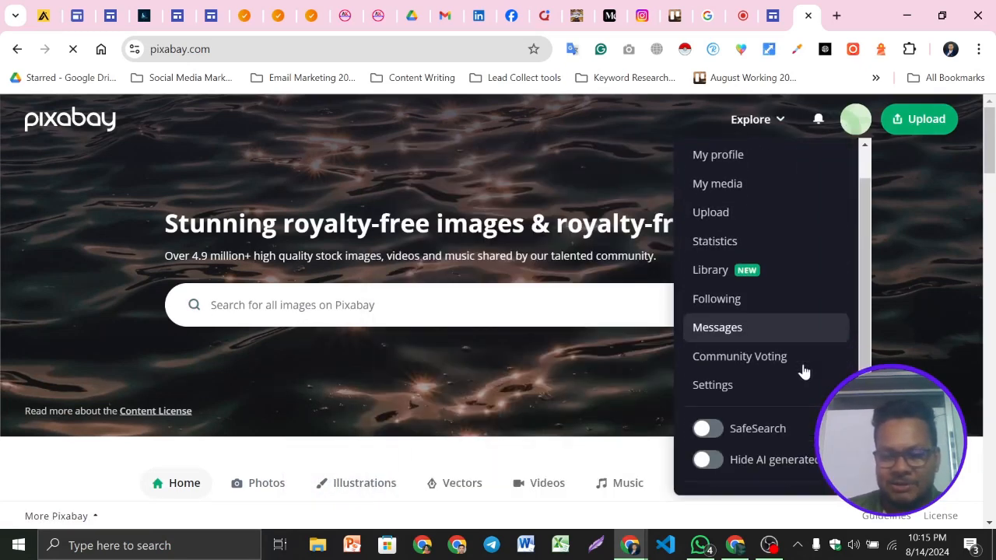
scroll(805, 332, up, 1)
click(2, 338)
scroll(791, 265, down, 3)
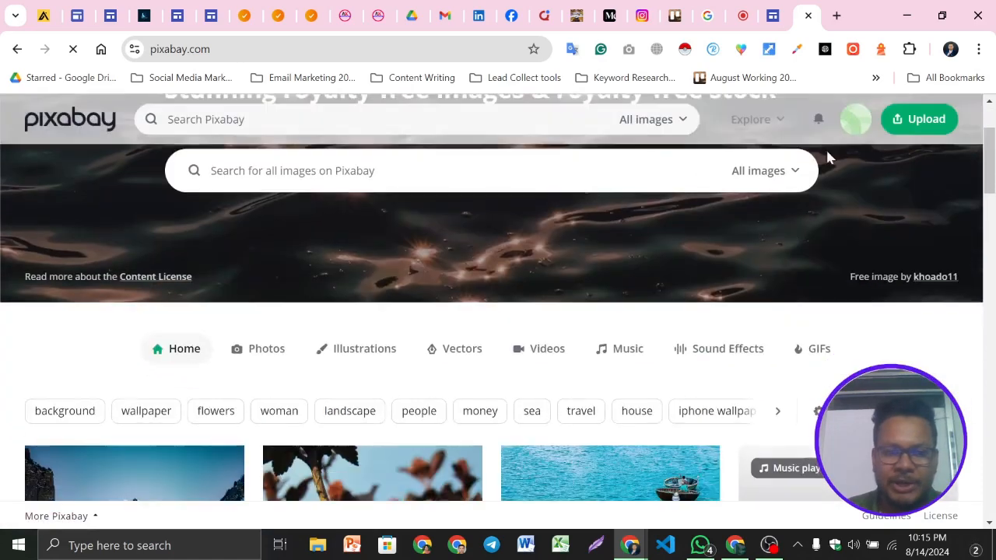
scroll(496, 342, down, 2)
scroll(497, 352, up, 4)
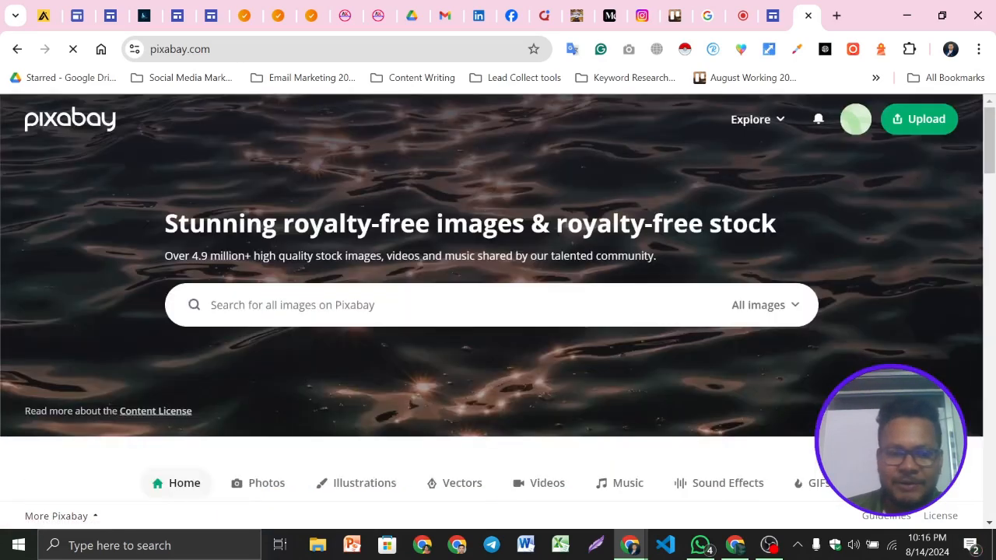
Search Pixabay for digital marketing images and open the blue digital marketing laptop illustration
click(408, 305)
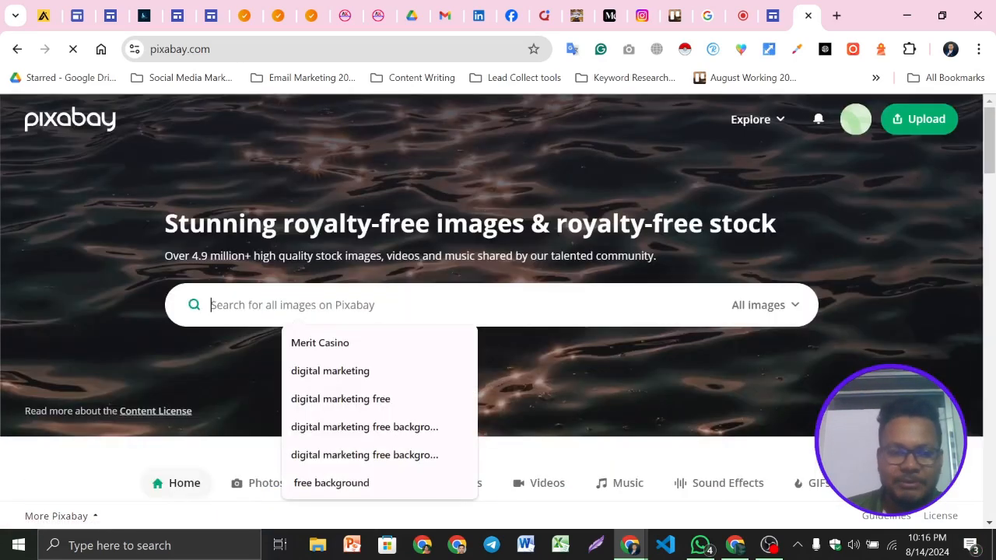
click(350, 371)
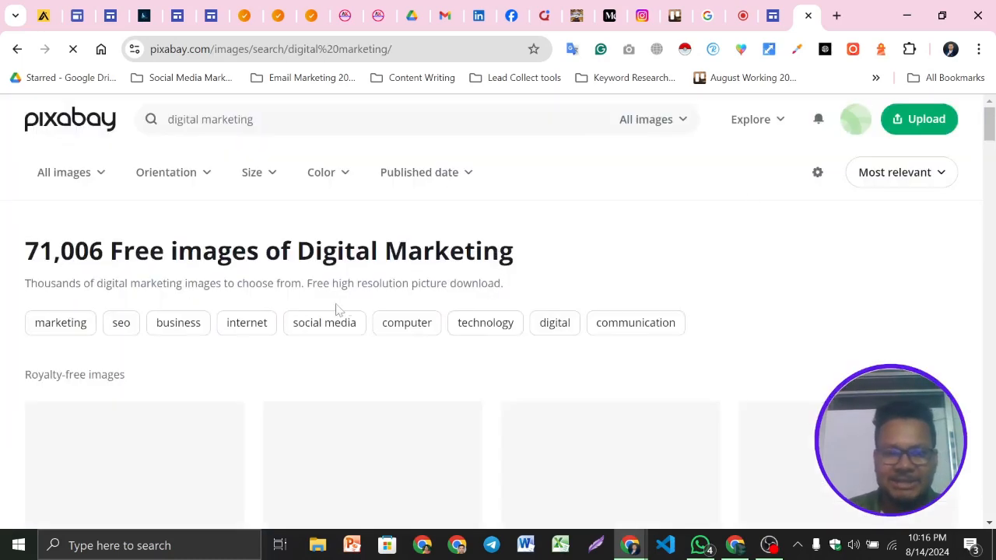
drag(61, 249, 5, 266)
scroll(148, 280, down, 3)
scroll(708, 336, down, 6)
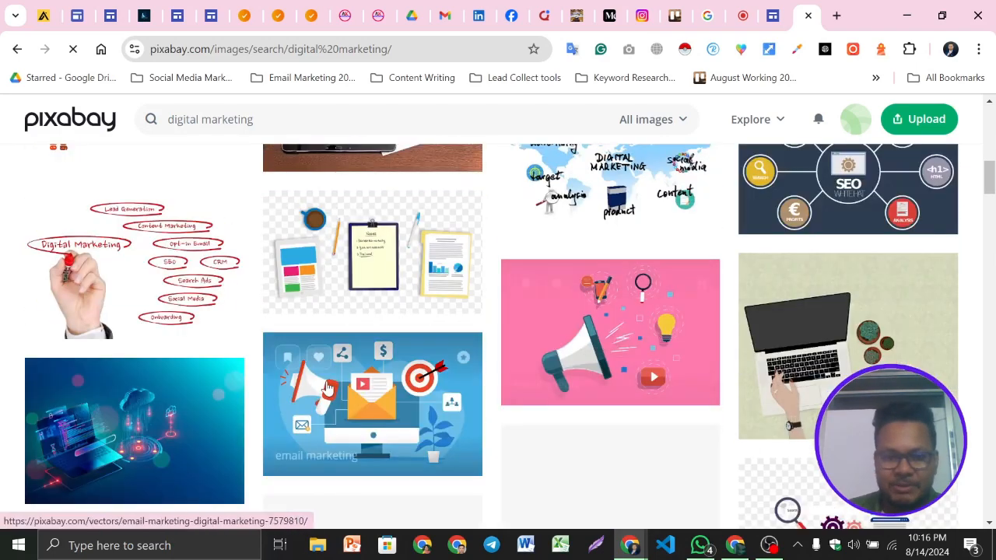
scroll(200, 314, down, 2)
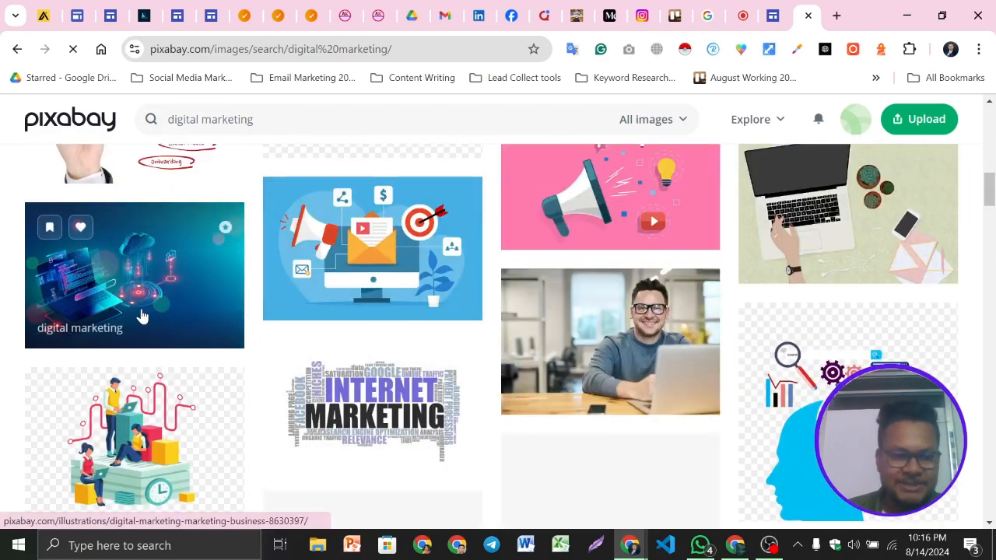
click(188, 251)
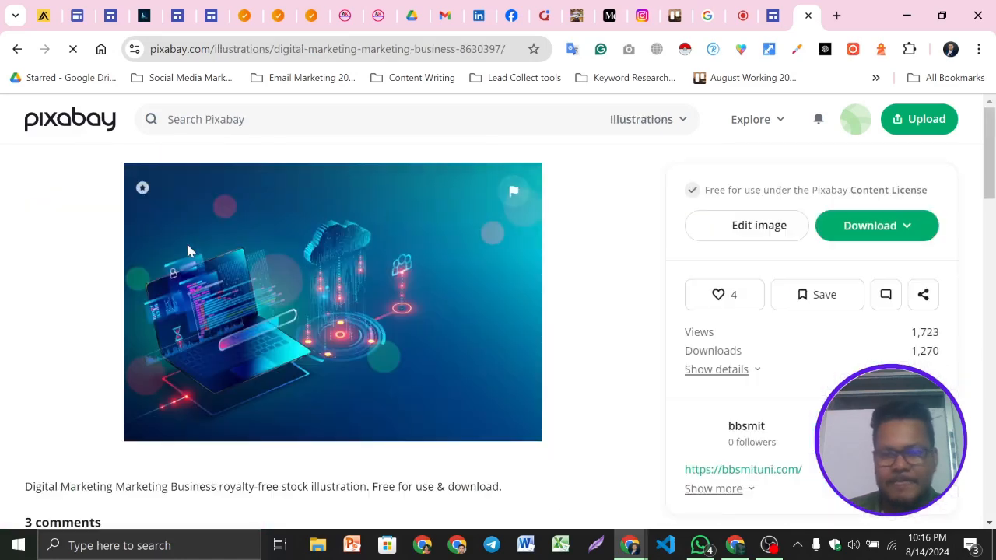
Show the illustration's download size options and review the image page
click(877, 226)
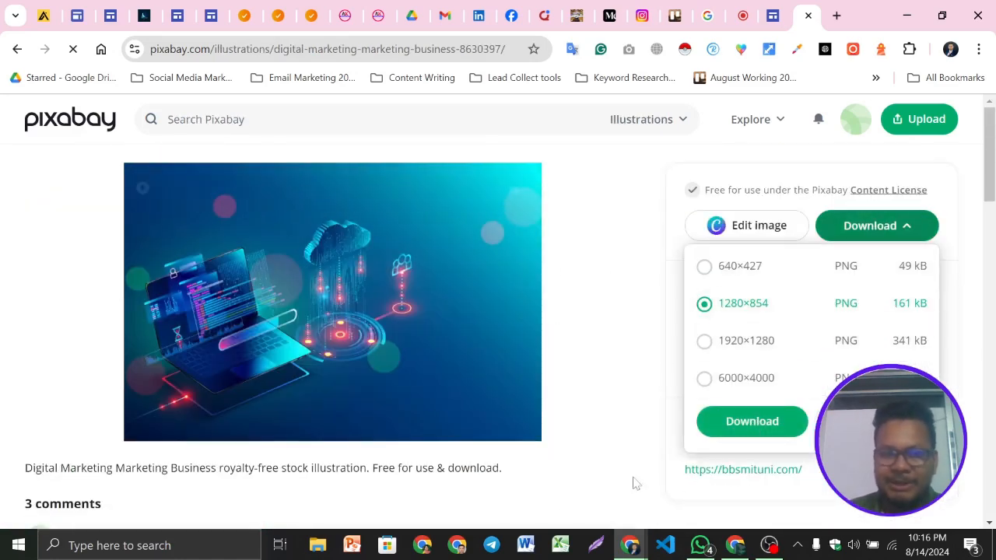
scroll(460, 311, down, 4)
scroll(462, 313, up, 4)
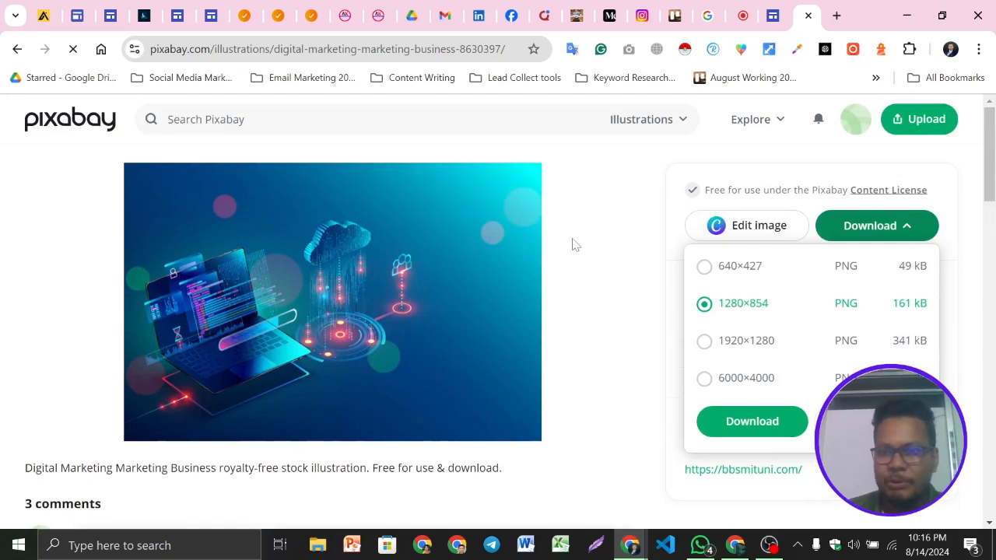
click(623, 223)
scroll(473, 291, down, 2)
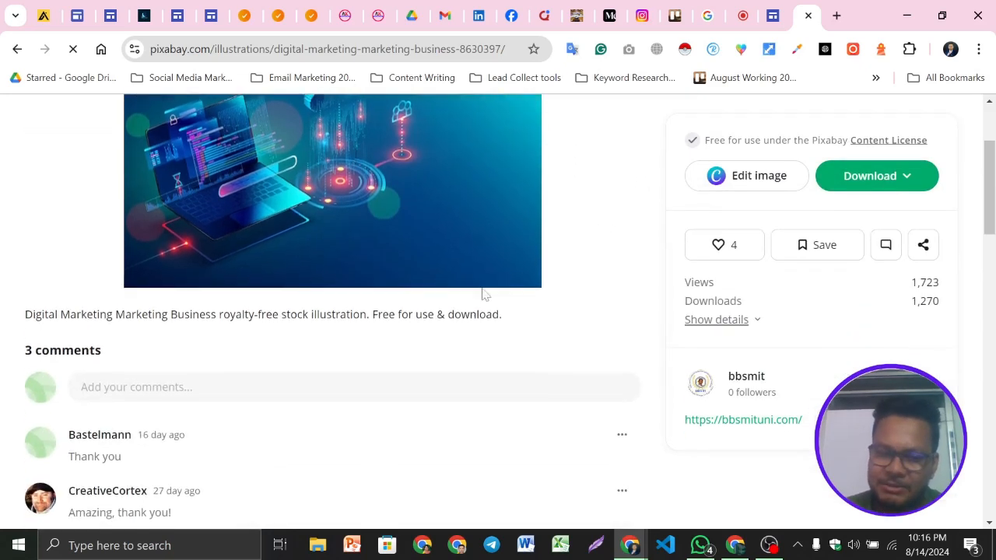
scroll(474, 291, up, 2)
Close the Pixabay tab to return to the Google Sites editor
key(ctrl+n)
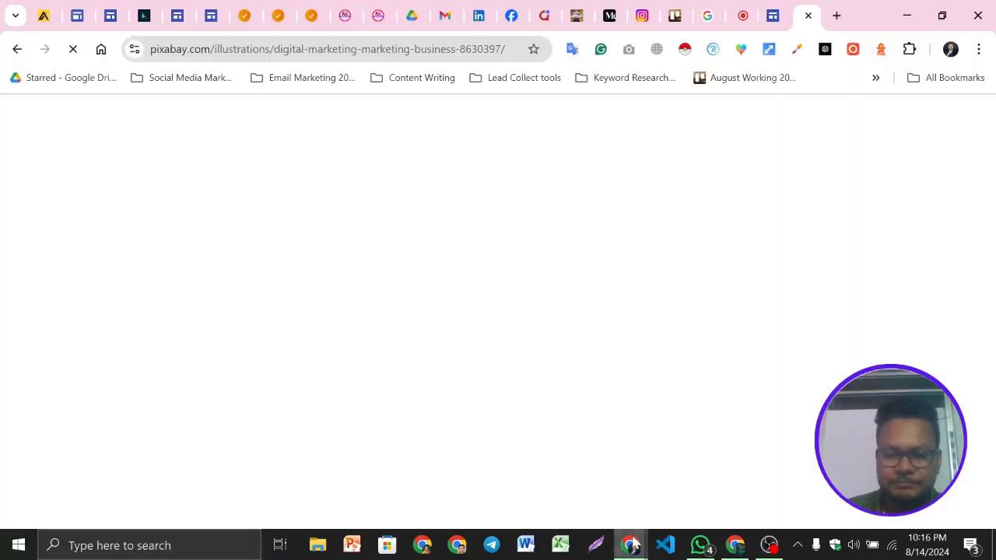
click(634, 544)
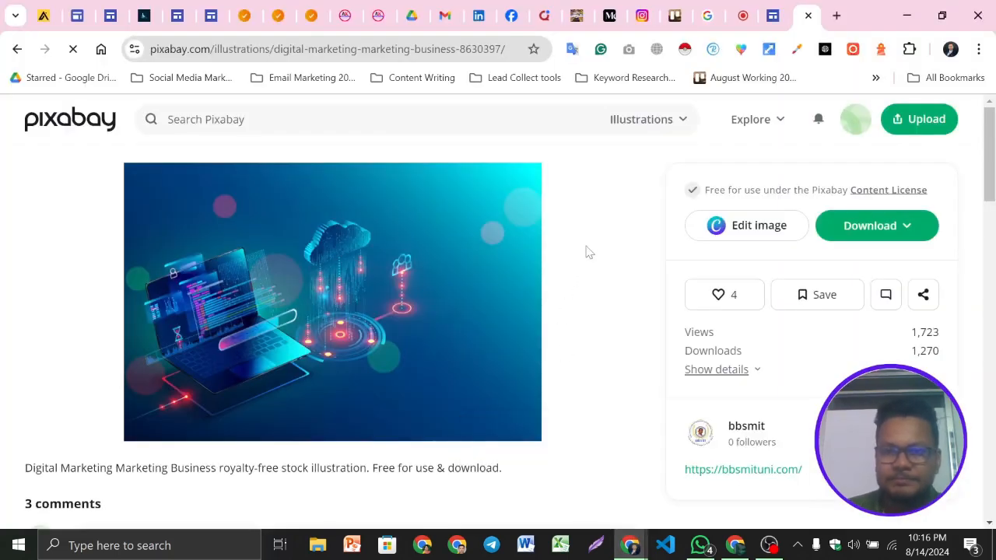
scroll(506, 241, down, 5)
scroll(649, 263, up, 5)
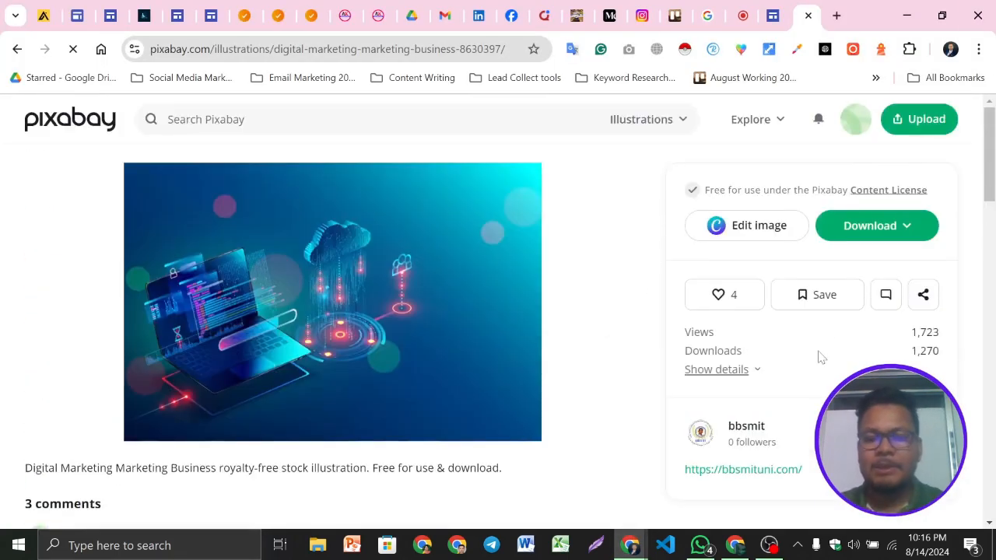
click(808, 16)
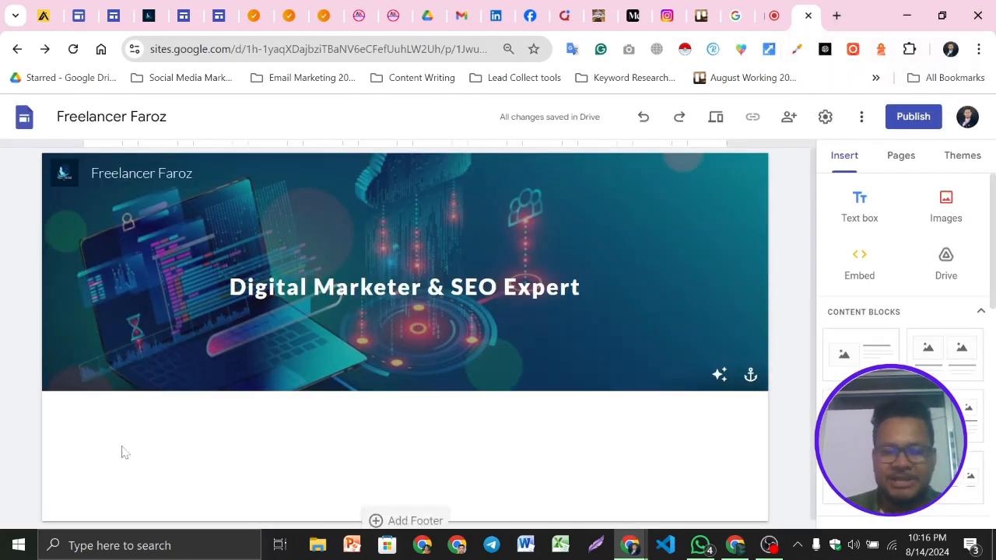
Try each anchor position for the header background image, finishing with the centre anchor
click(751, 376)
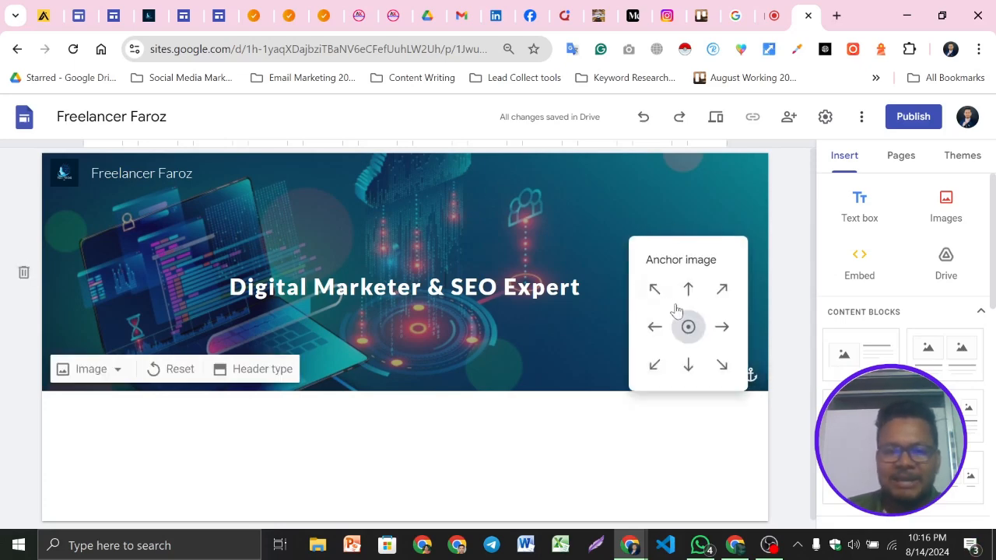
click(724, 291)
click(722, 364)
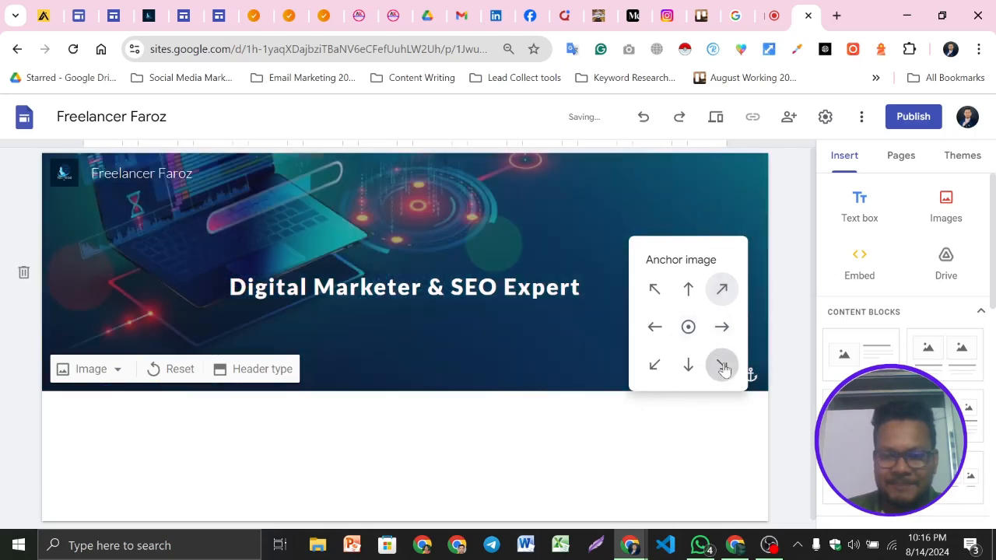
click(646, 372)
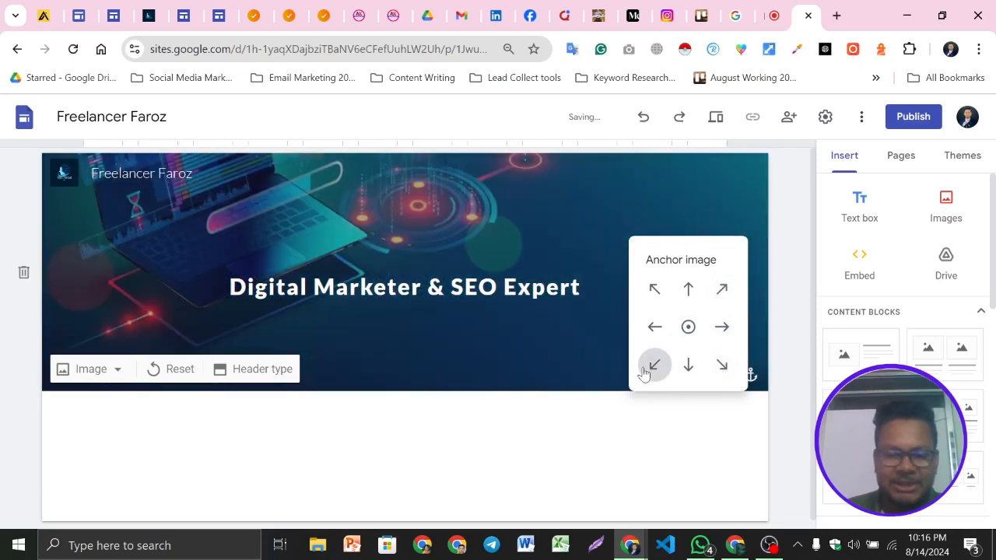
click(653, 289)
click(686, 290)
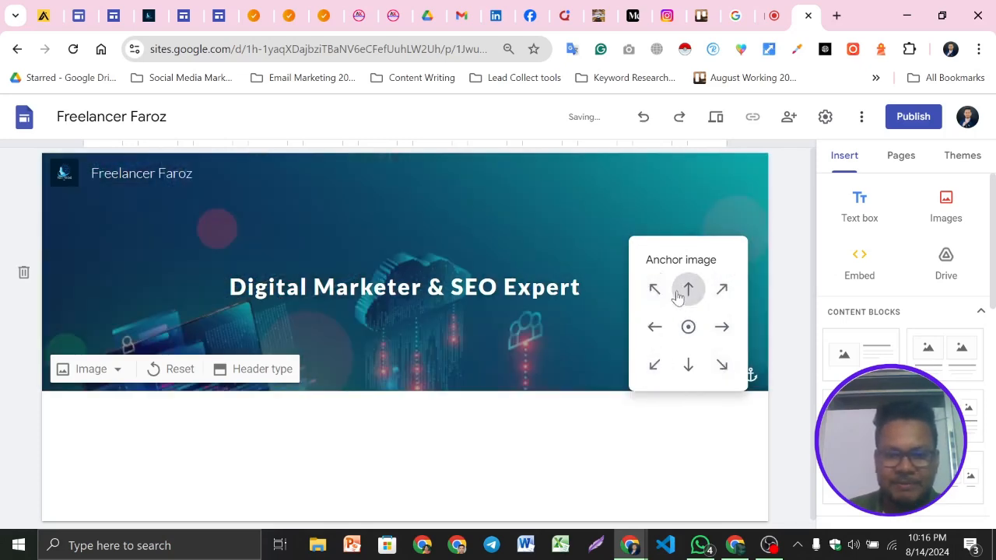
click(653, 327)
click(688, 365)
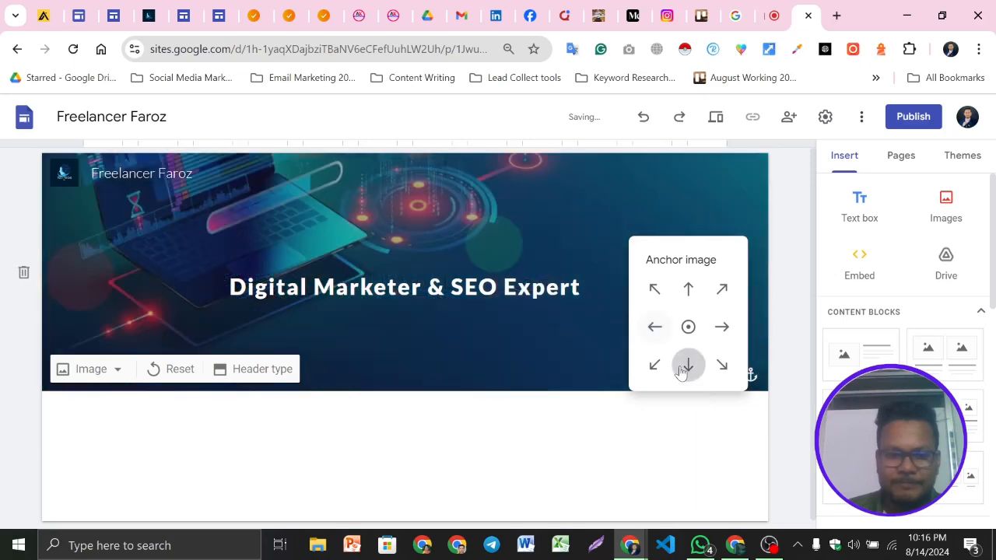
click(724, 366)
click(722, 327)
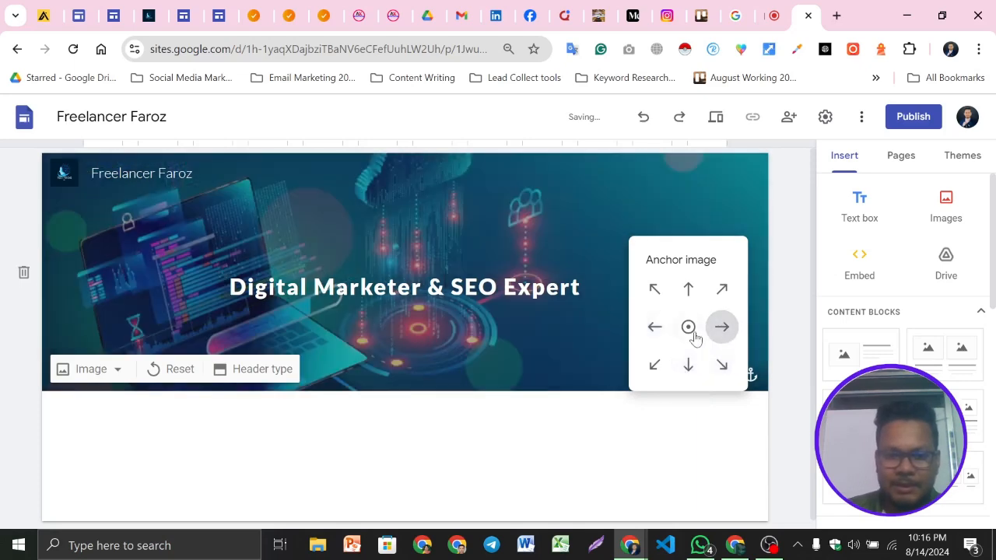
click(688, 327)
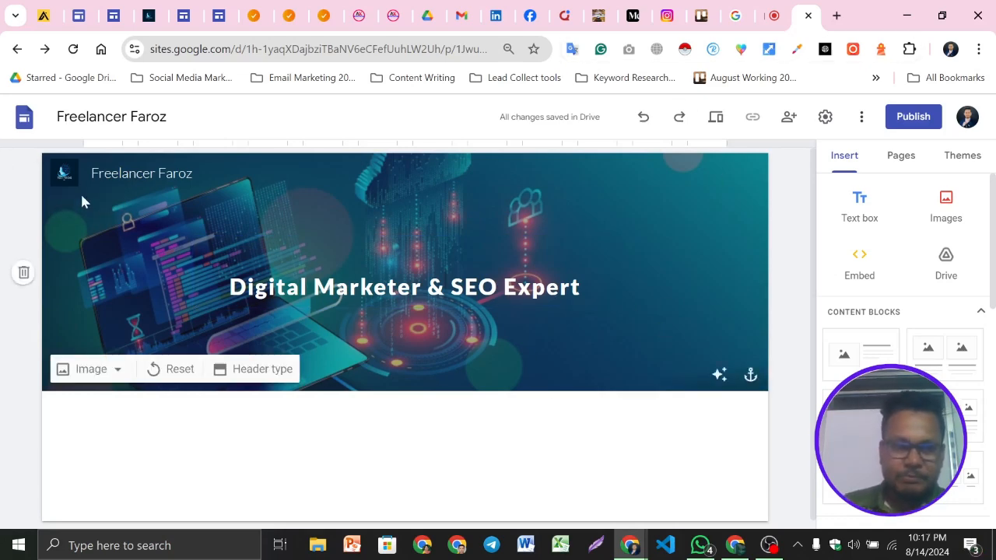
Switch the header type through Cover, Large banner and Banner, ending on Title only
click(257, 369)
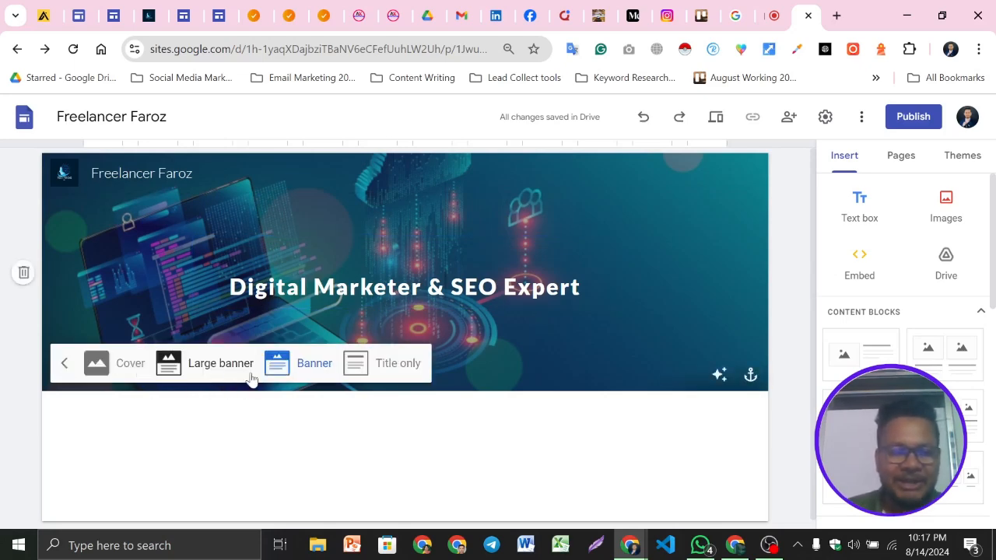
click(116, 362)
scroll(484, 294, down, 2)
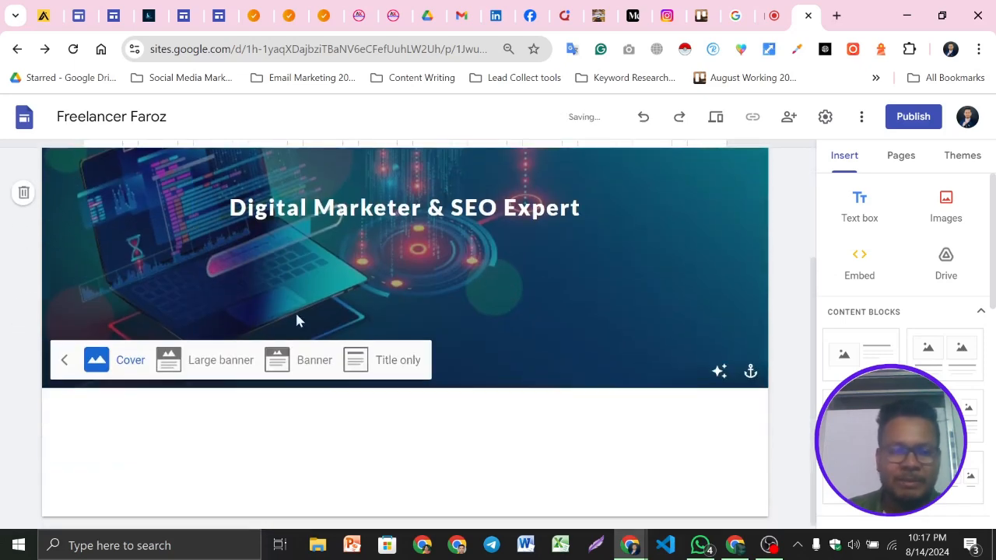
click(216, 369)
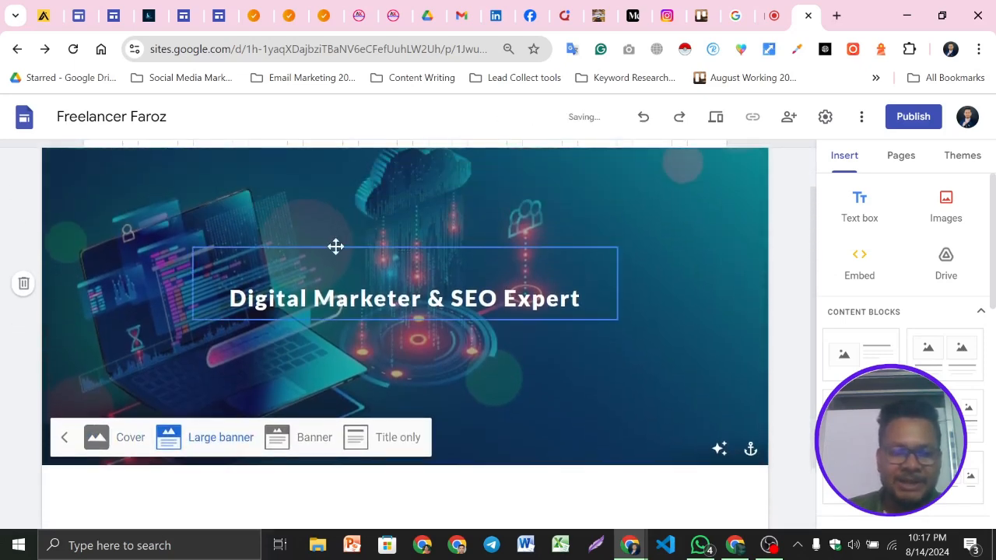
click(308, 442)
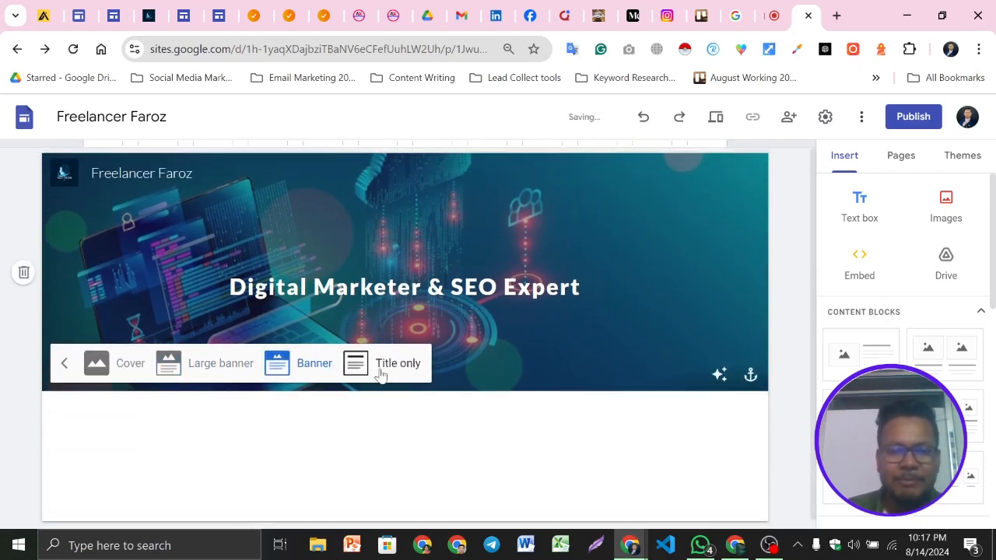
click(389, 363)
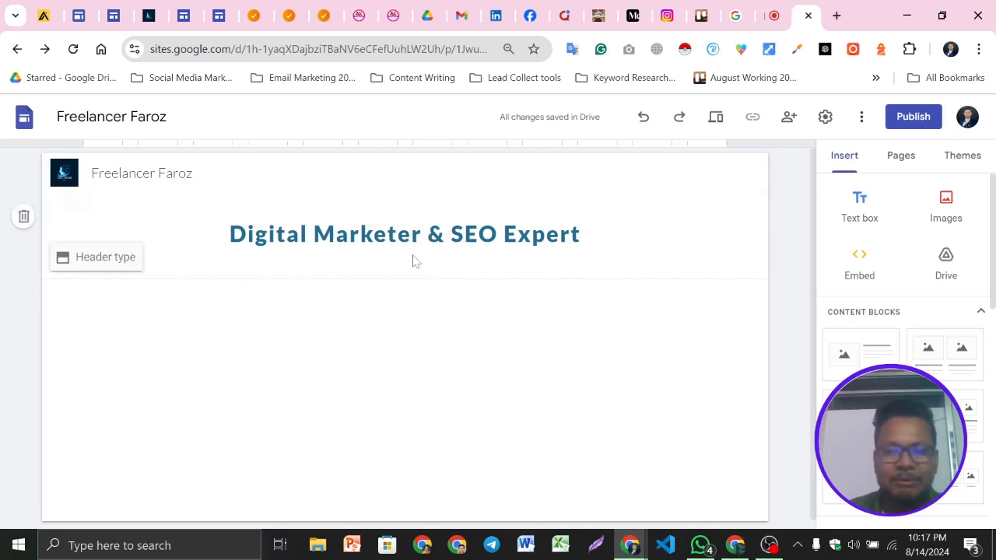
Set the header type to Banner
click(110, 268)
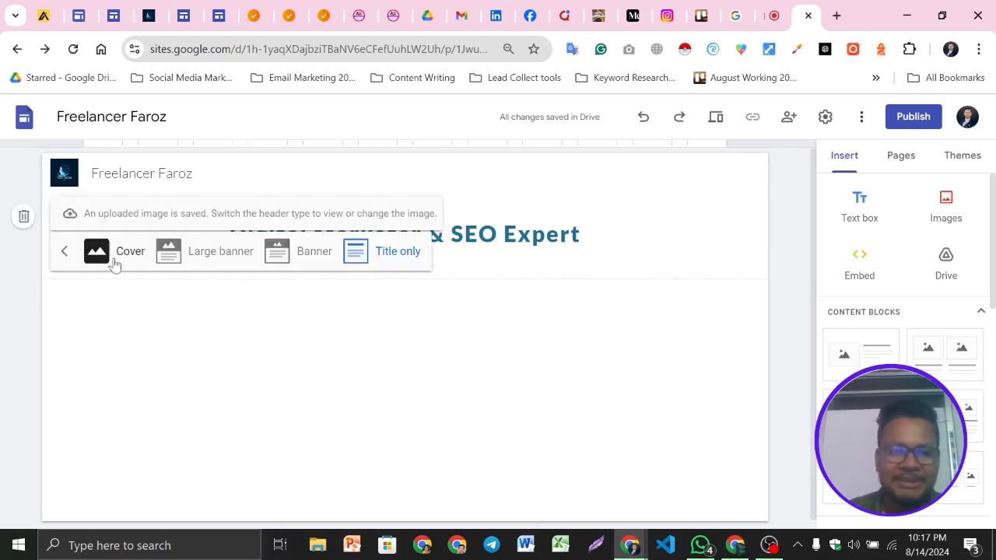
click(314, 252)
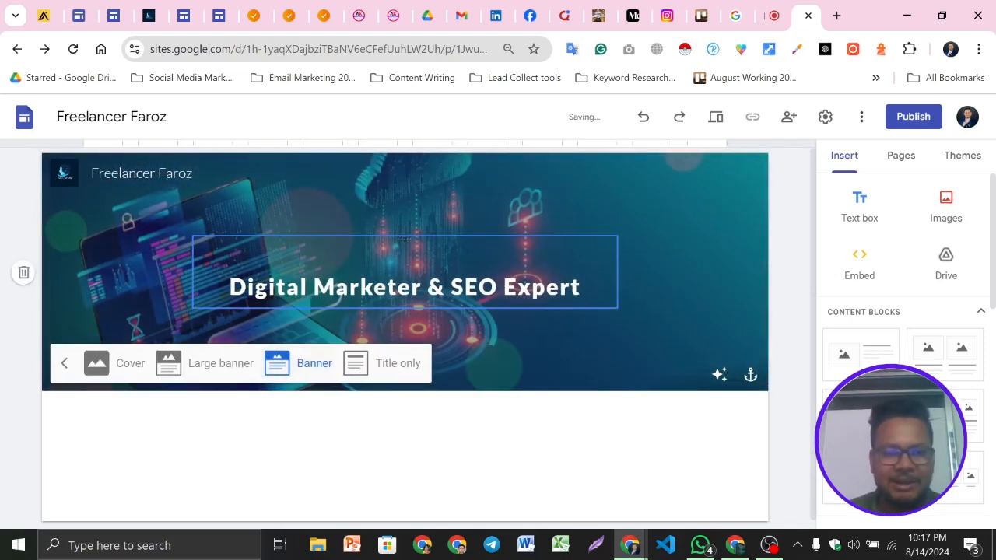
click(478, 447)
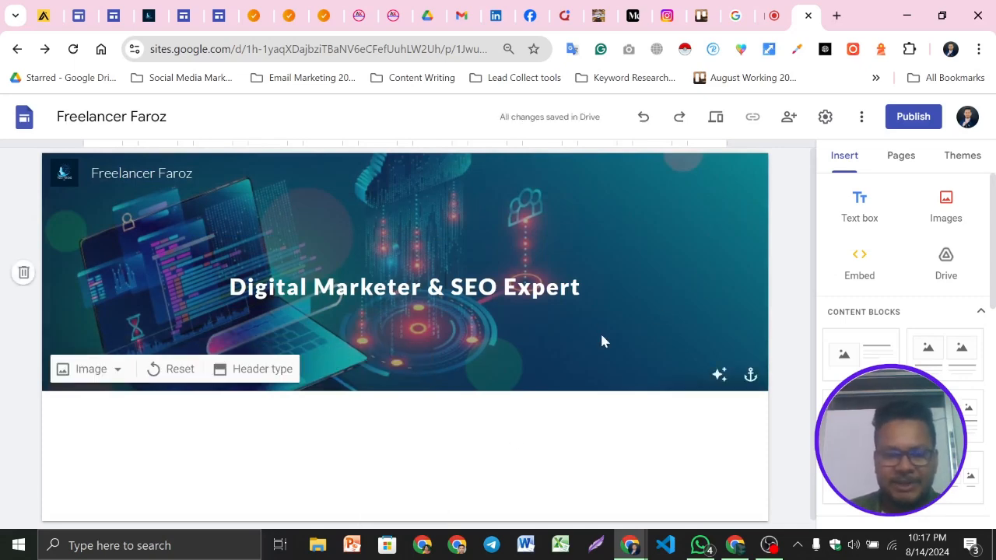
scroll(602, 340, down, 1)
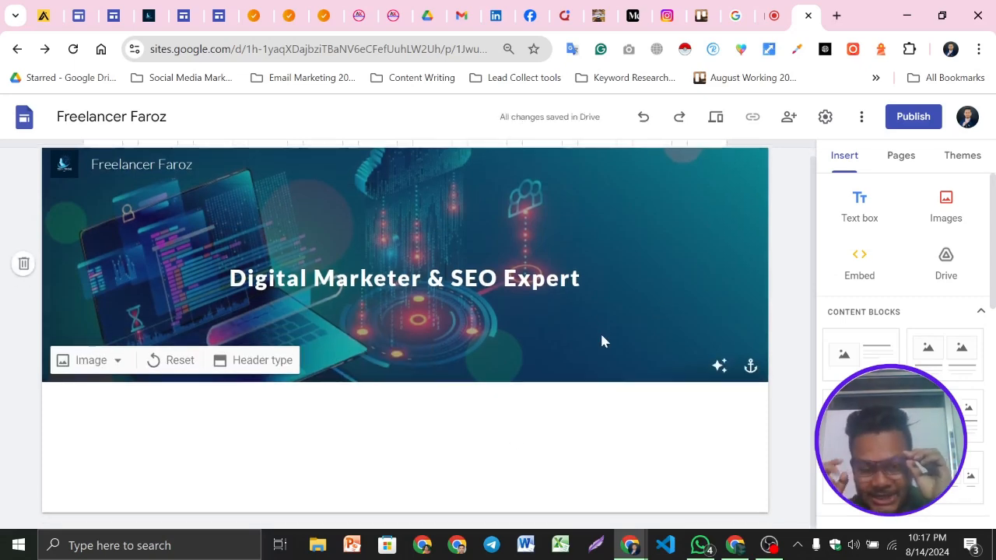
scroll(602, 340, up, 1)
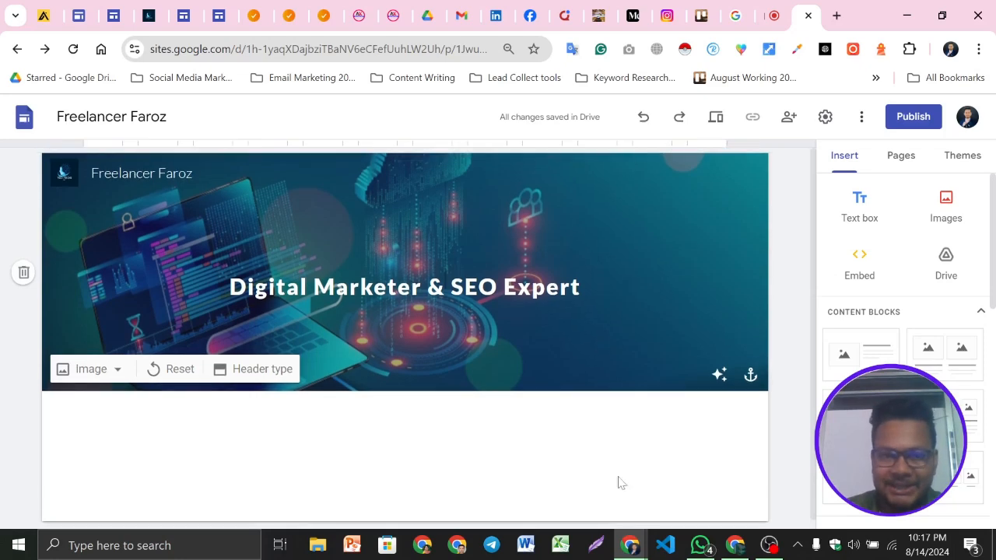
Glance at the TechTricks example website and return to the site editor
click(266, 7)
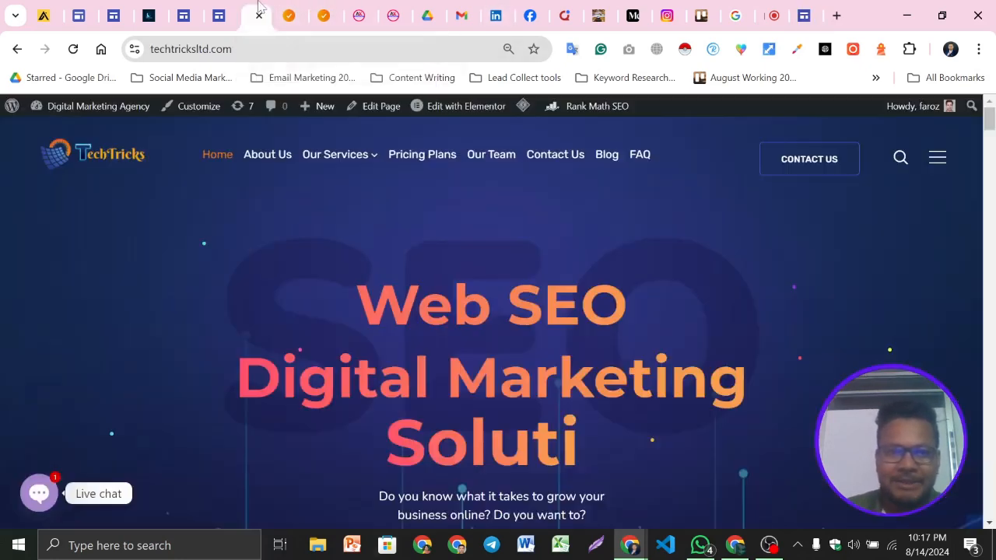
mouse_move(352, 162)
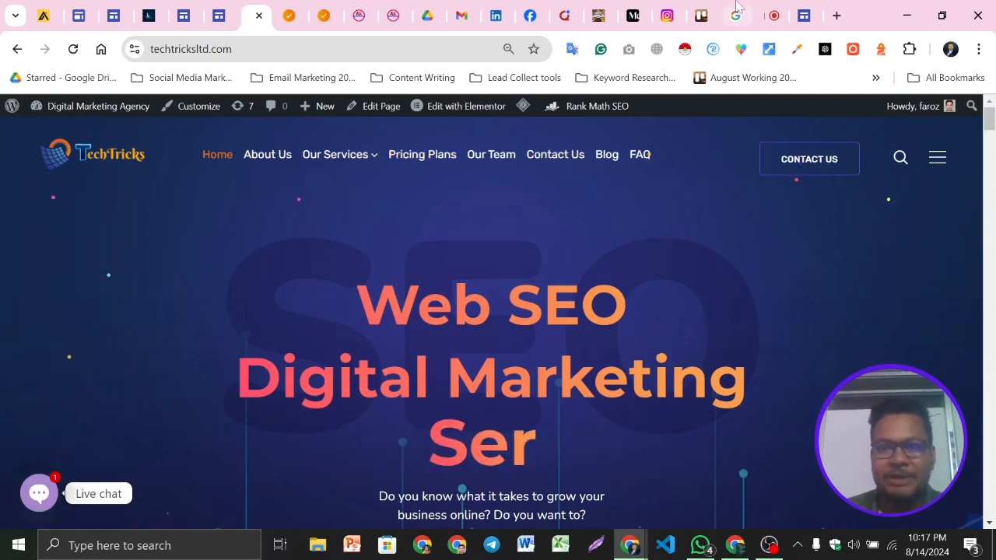
click(804, 16)
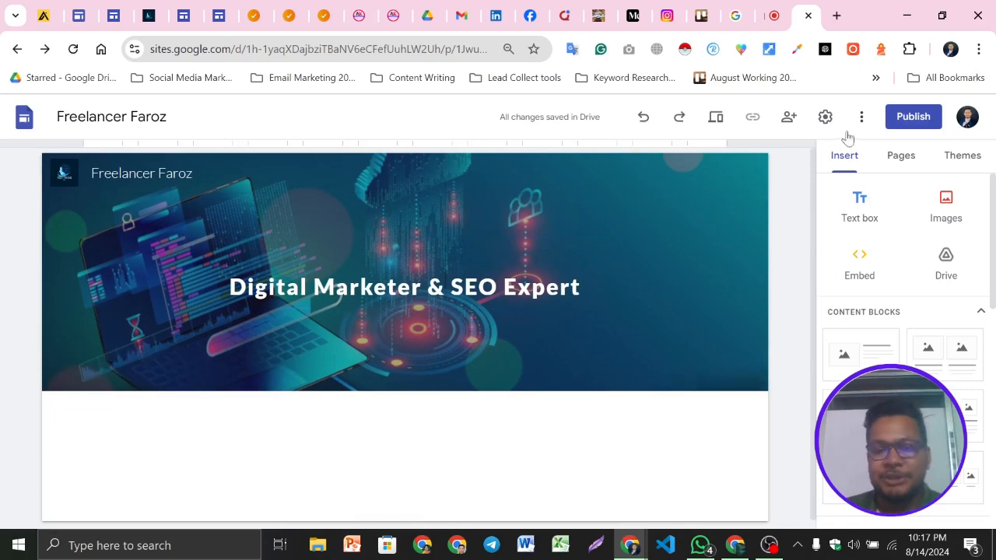
Add a new page named About Us
click(907, 162)
click(900, 215)
scroll(433, 387, up, 1)
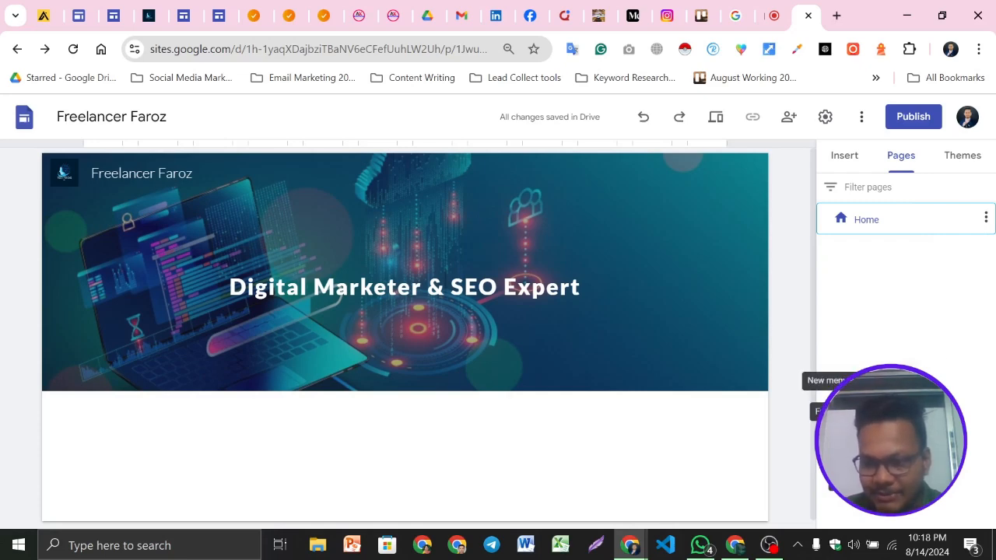
click(906, 488)
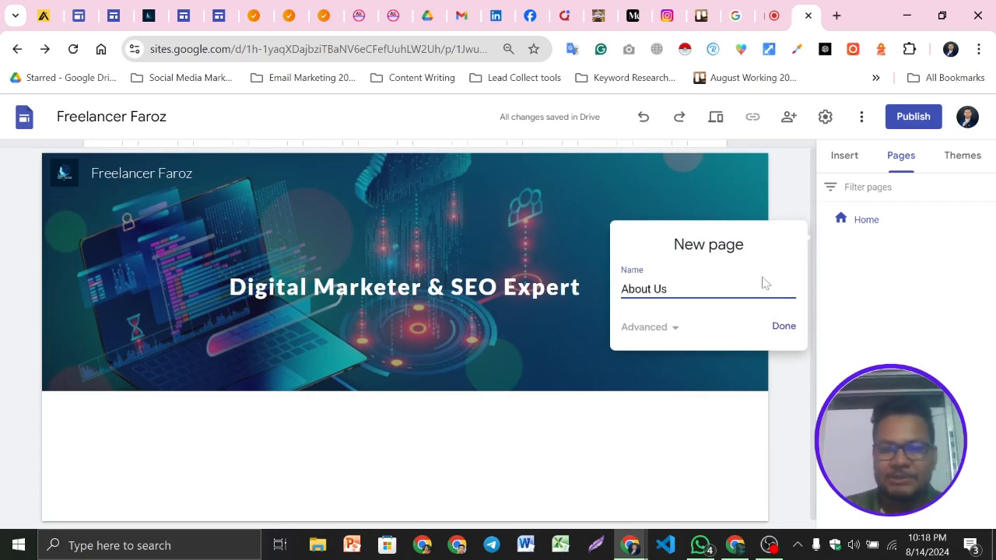
click(781, 327)
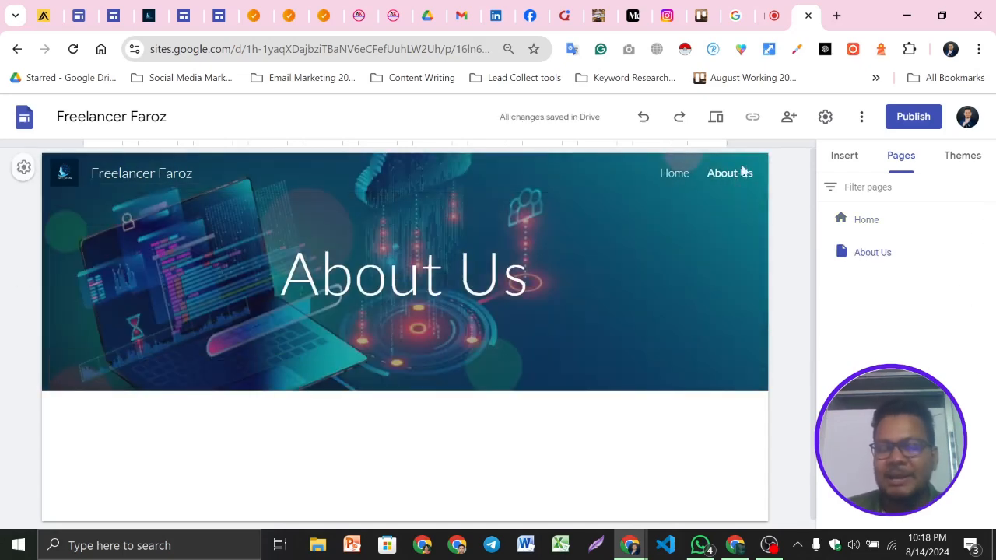
Add two more pages named Services and Portfolio
click(906, 488)
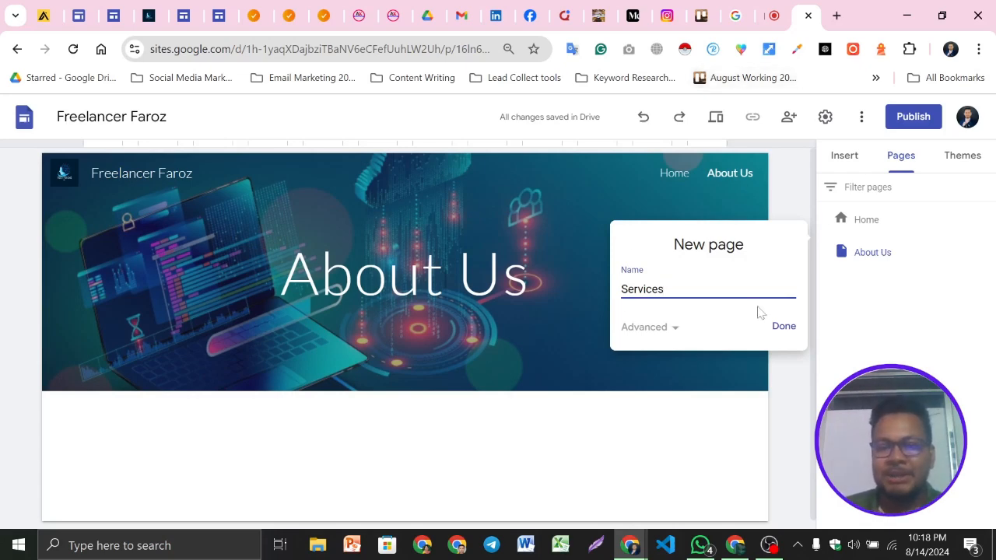
click(775, 331)
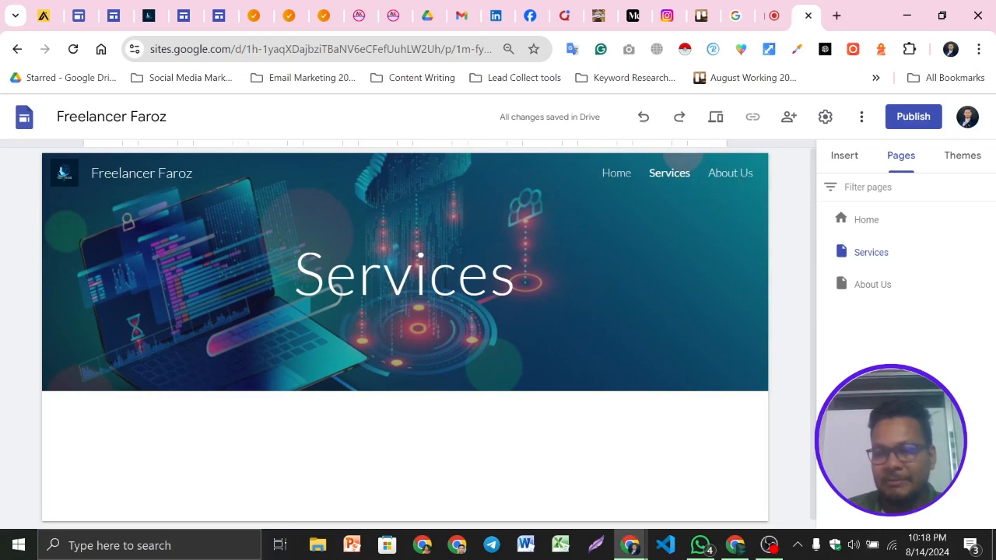
click(816, 409)
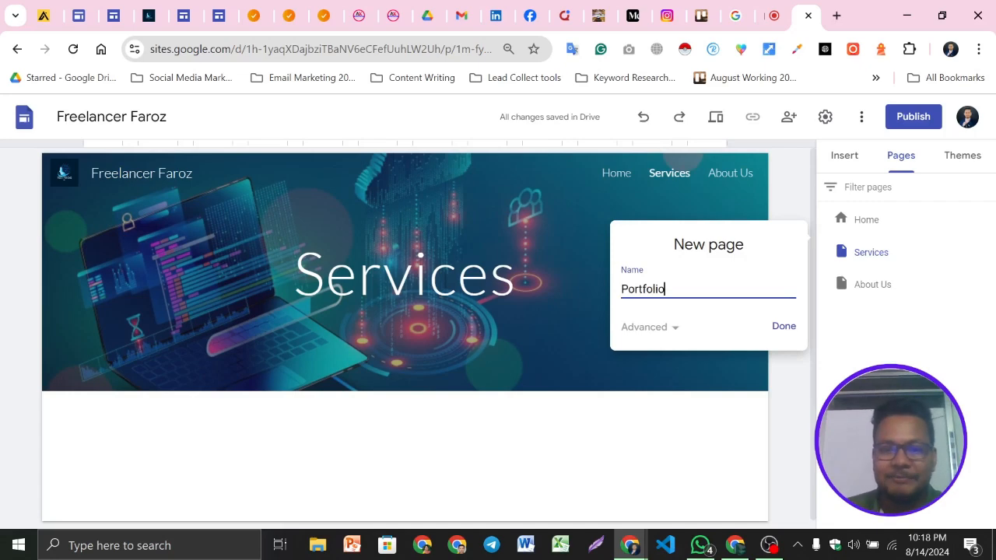
click(776, 330)
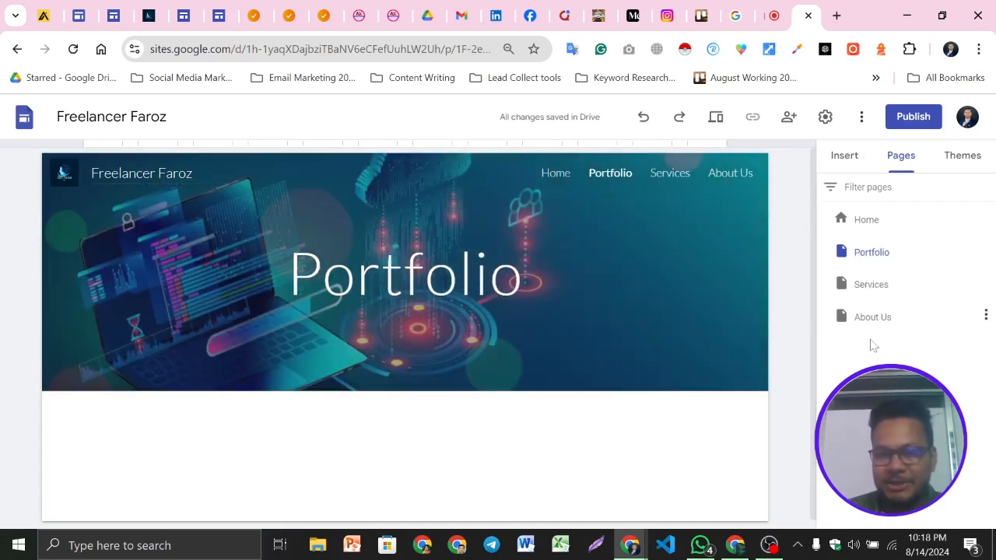
Check the example site's navigation, then add a new page named Contact Us
click(151, 10)
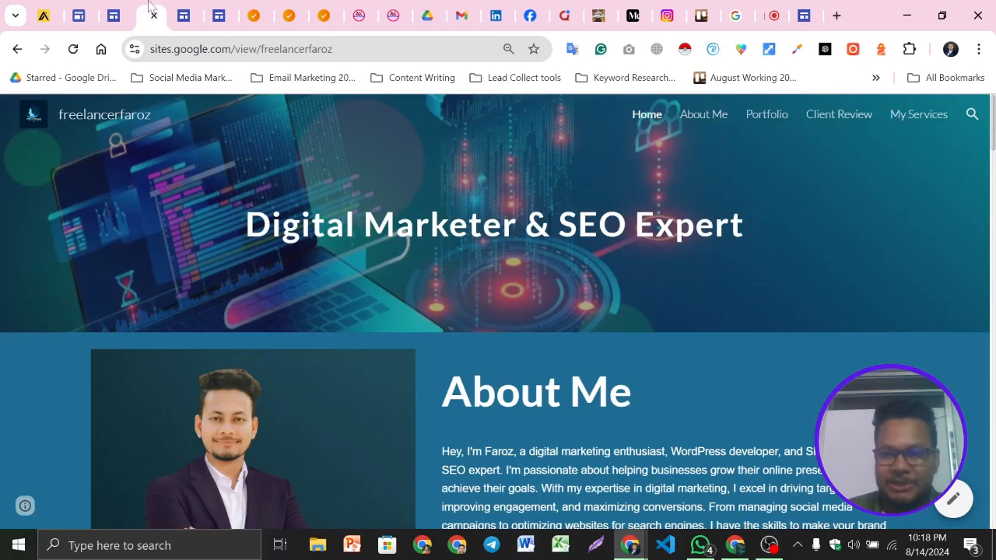
click(803, 16)
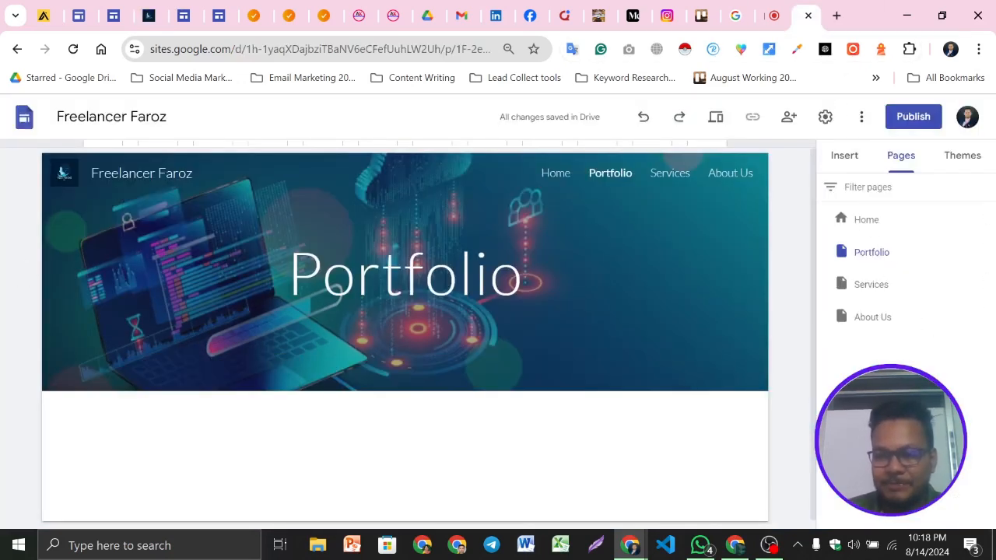
click(812, 405)
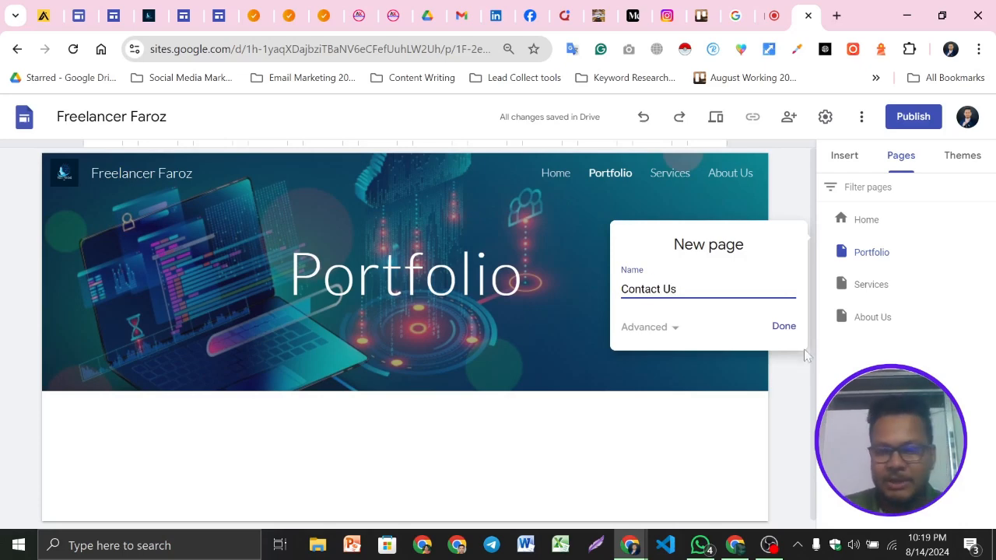
click(783, 330)
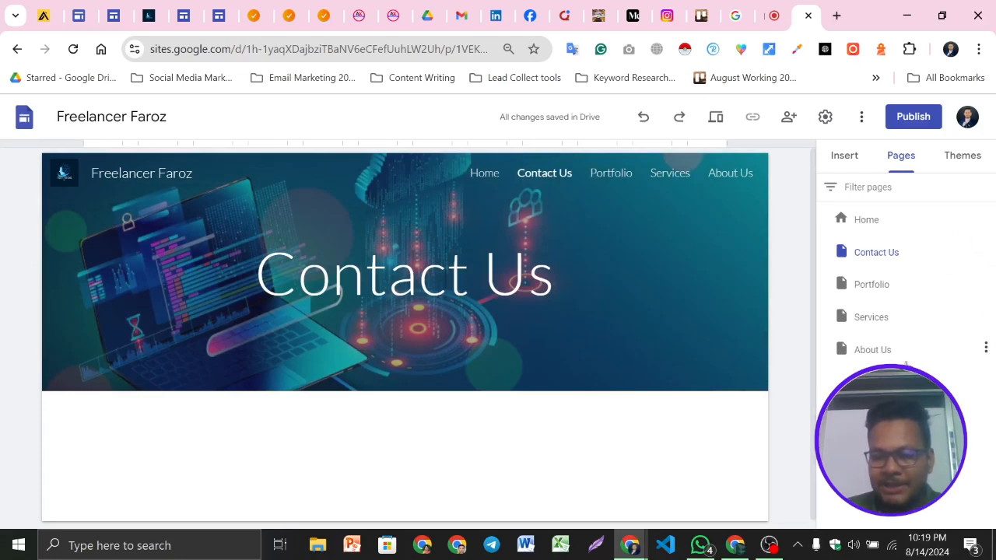
Reorder the pages to Home, Services, About Us, Contact Us, Portfolio
click(986, 316)
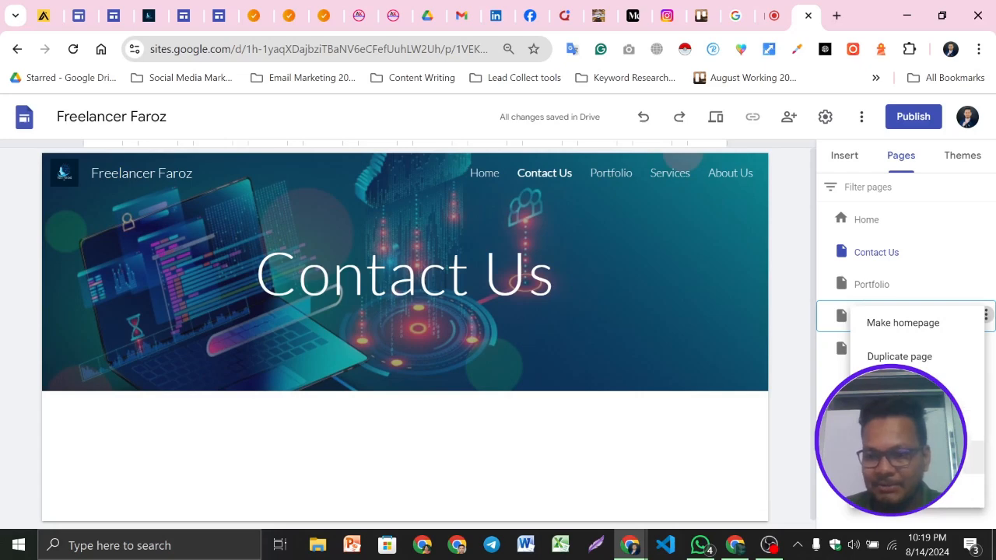
click(836, 399)
drag(882, 316, 872, 244)
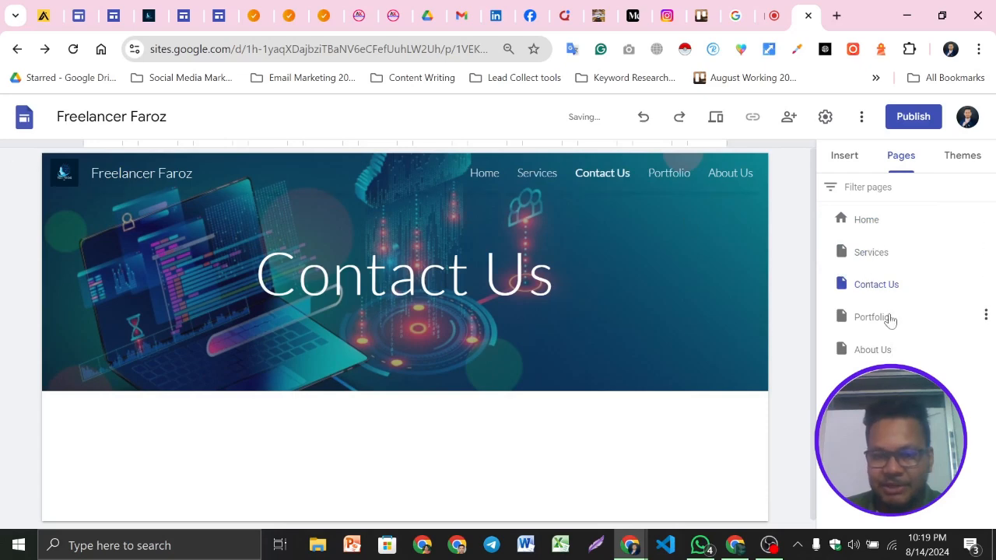
drag(871, 355, 860, 281)
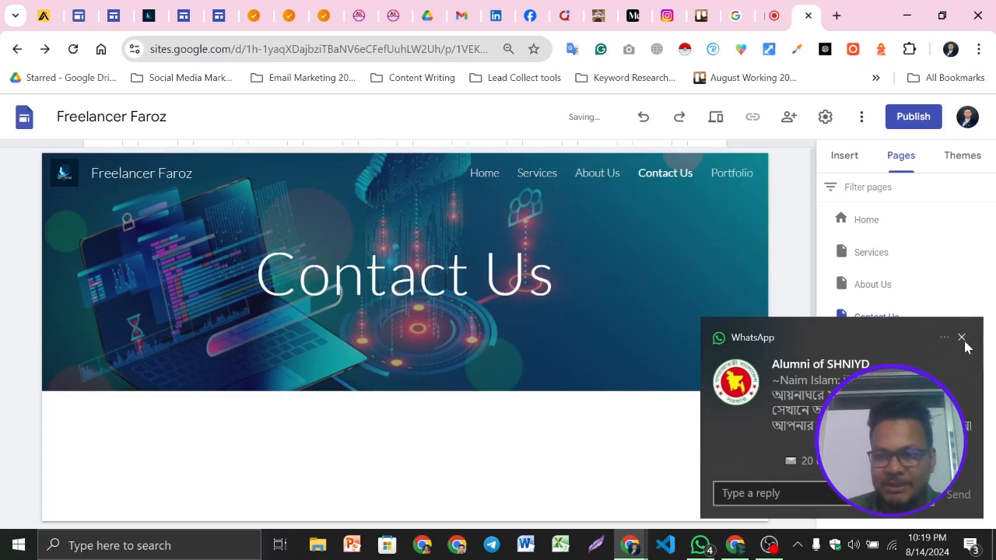
click(962, 338)
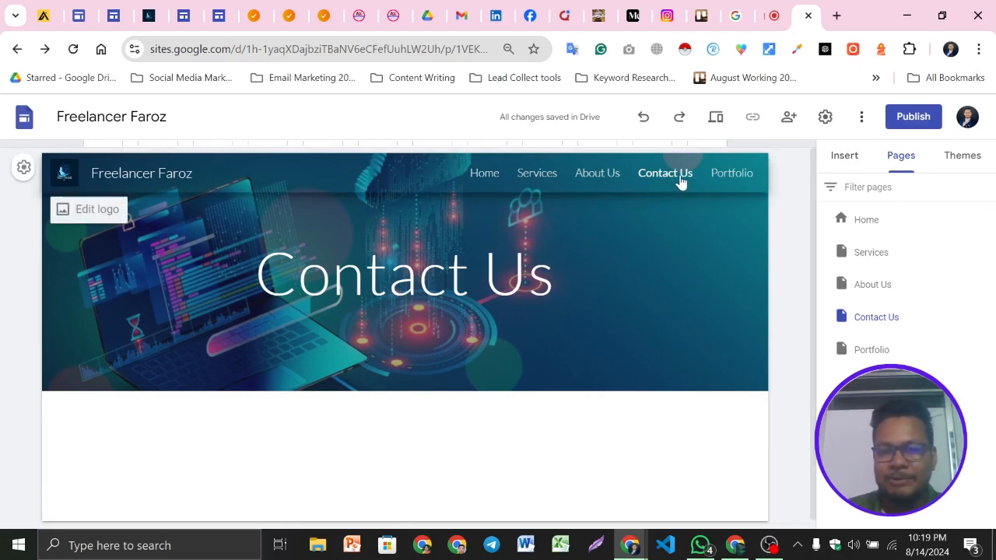
Switch between the Home and Services pages through the site navigation to review them
click(847, 158)
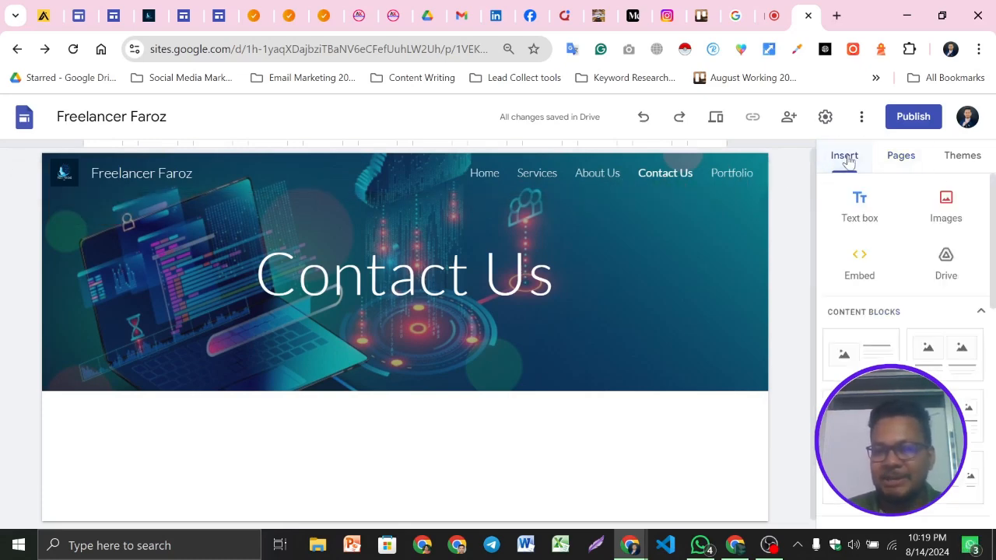
click(485, 175)
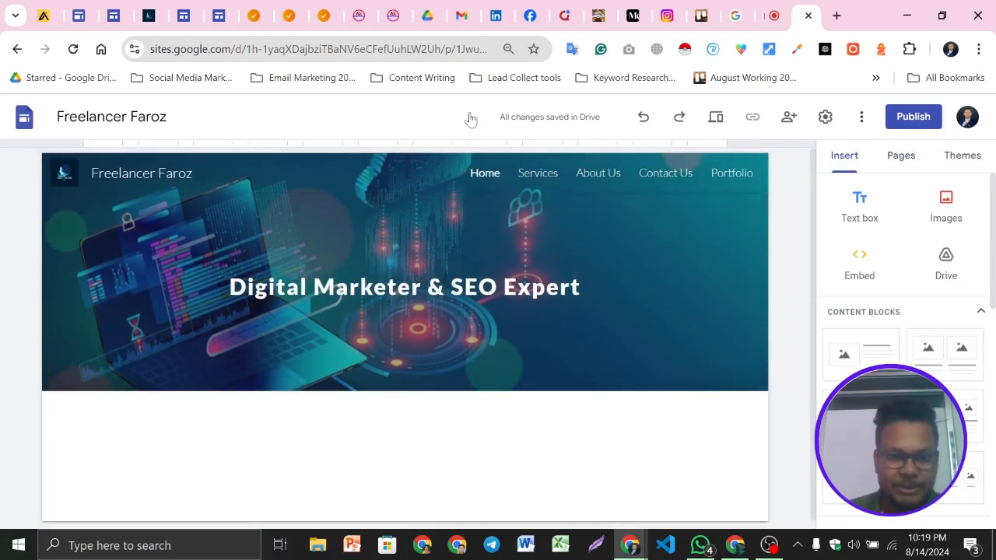
click(541, 174)
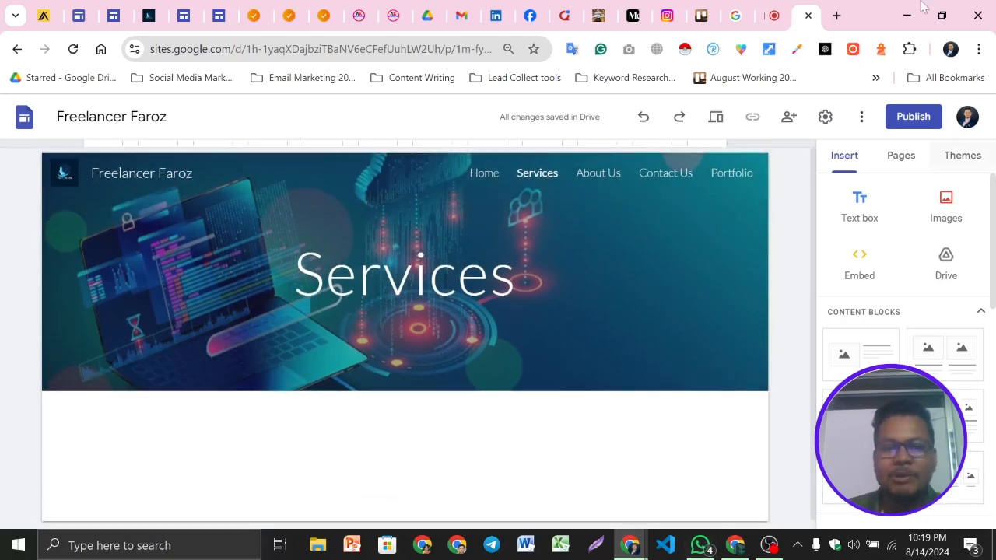
click(485, 175)
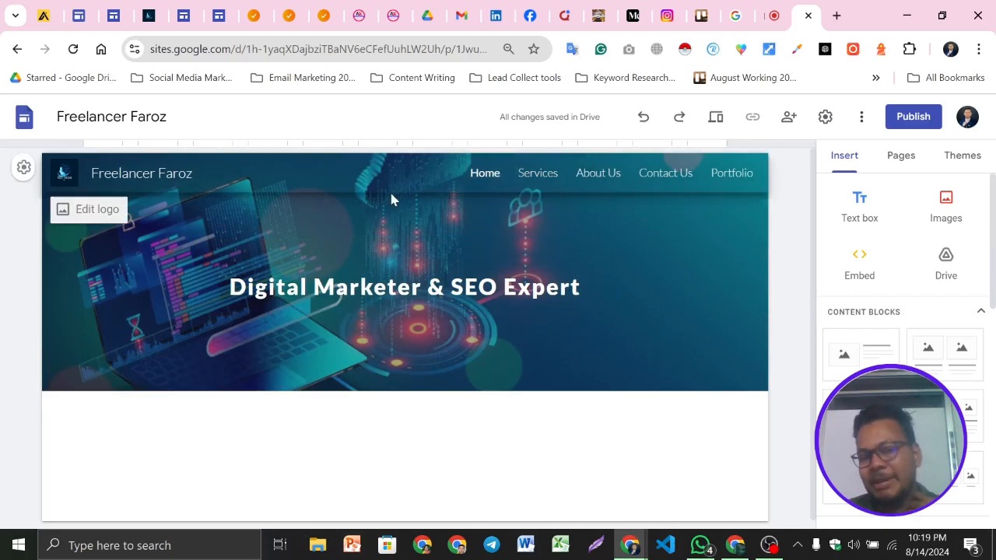
scroll(652, 344, down, 1)
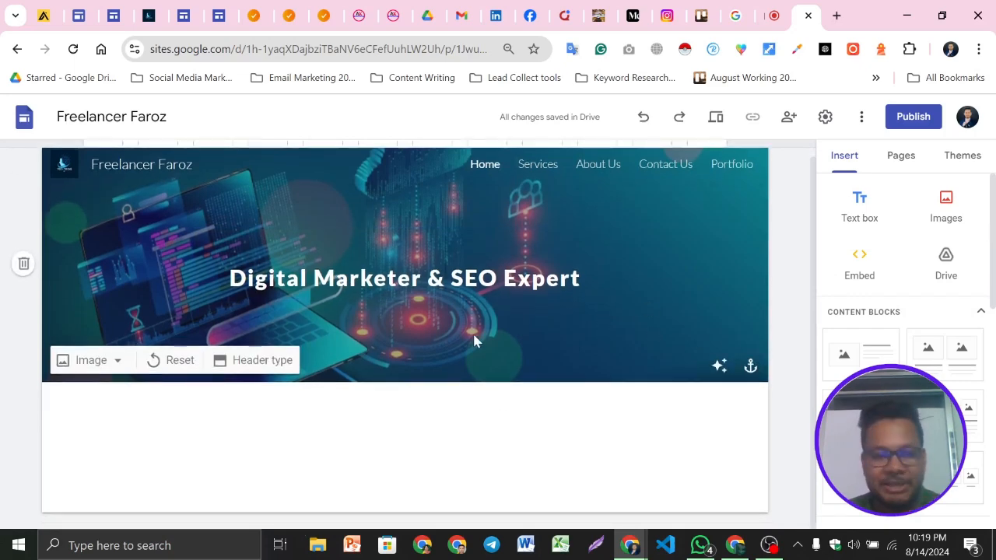
Review the About Me section on the example portfolio site and return to the editor
click(148, 16)
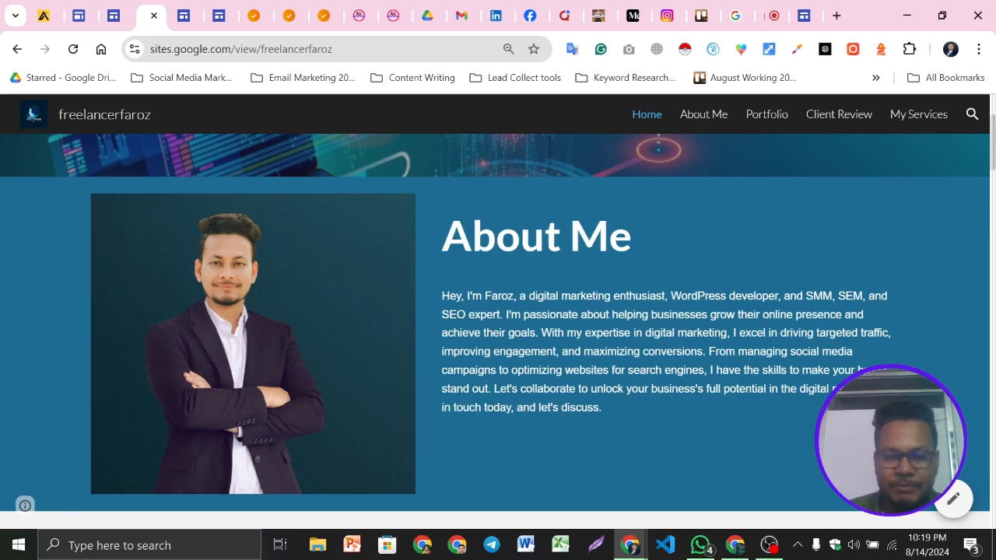
scroll(617, 311, down, 1)
scroll(792, 343, up, 1)
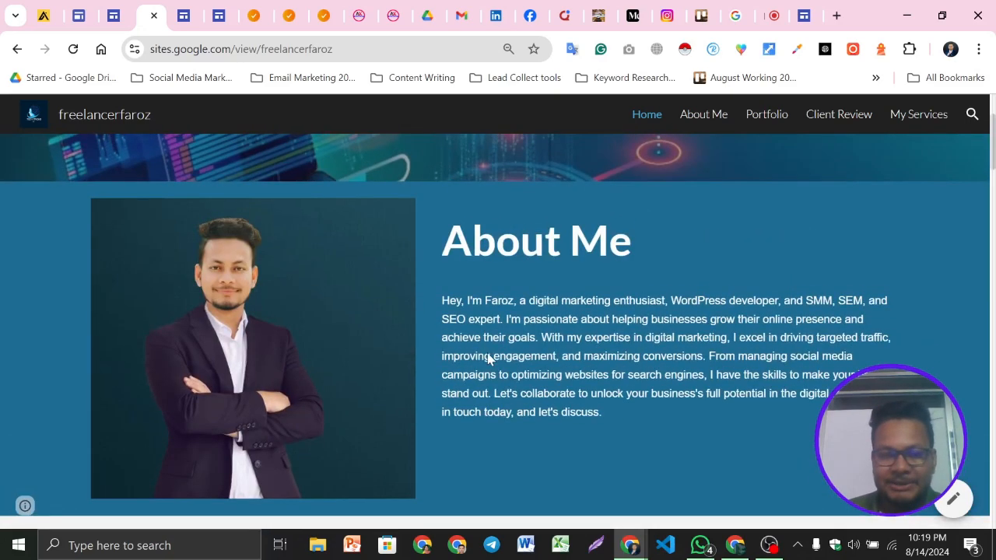
scroll(488, 346, up, 2)
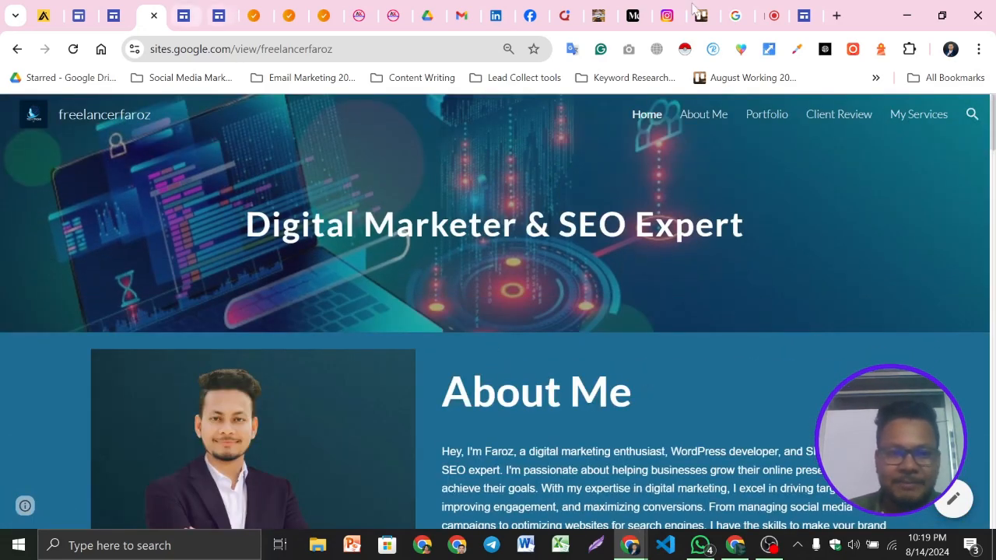
click(805, 10)
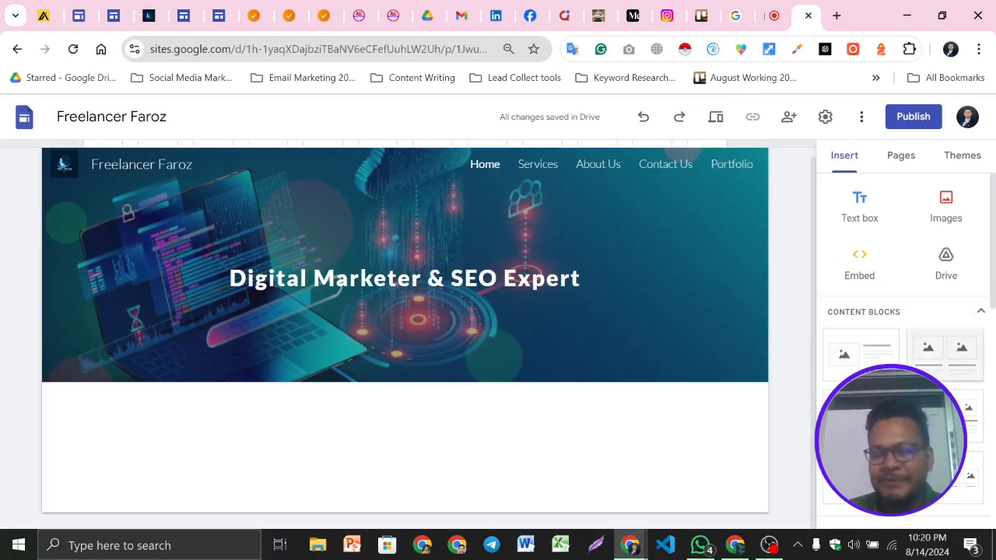
Add an image-and-text content block below the header and upload 1111.jpg from the Pro Pic 2024 folder as its image
scroll(950, 358, down, 1)
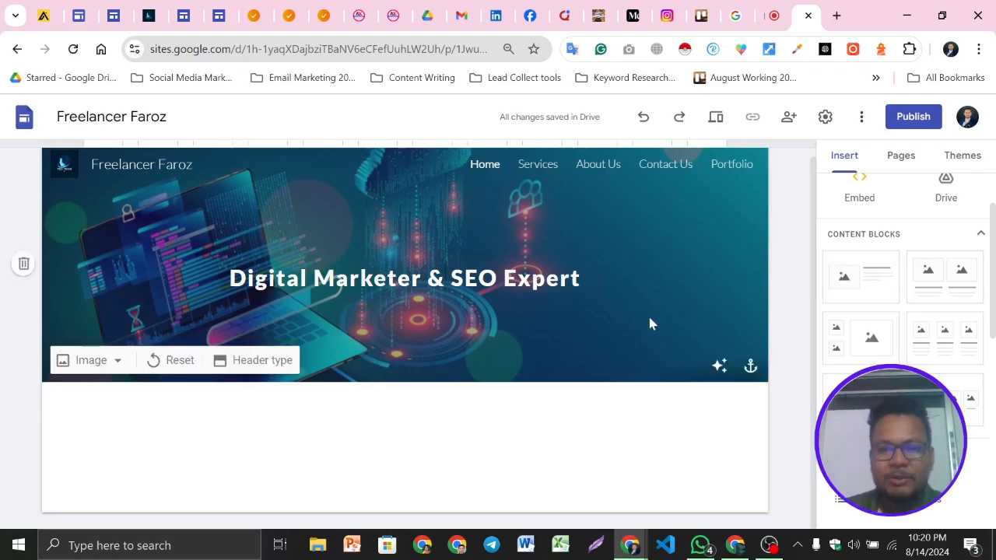
click(853, 287)
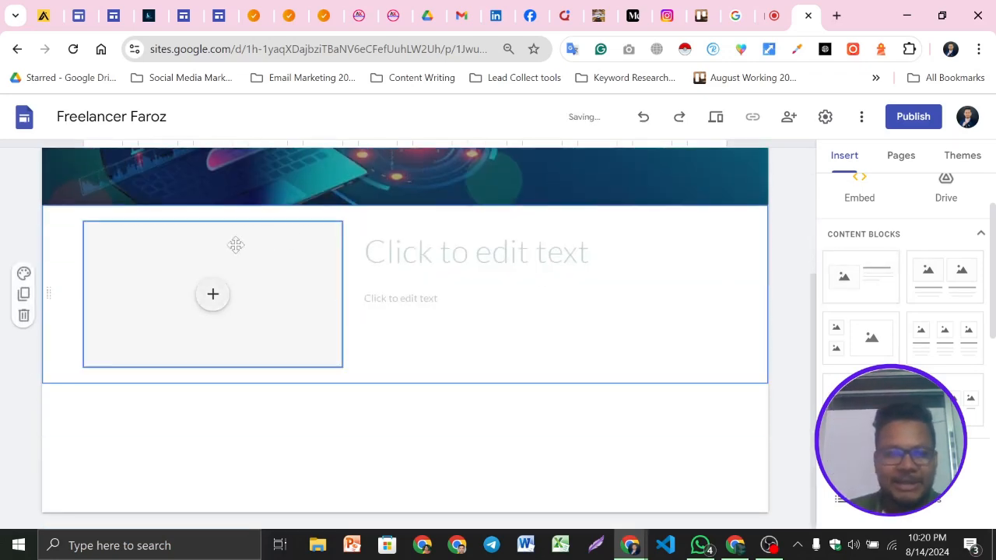
click(210, 299)
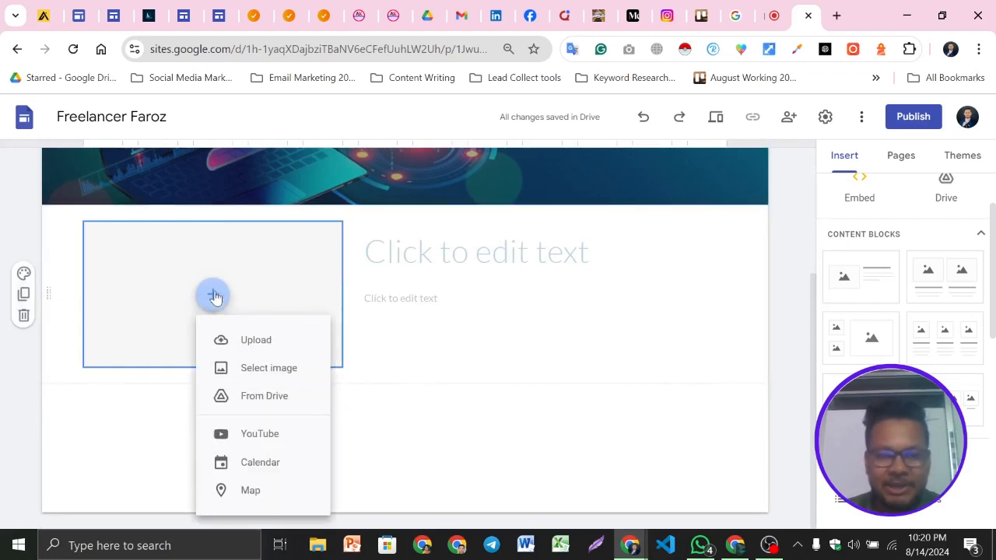
click(245, 335)
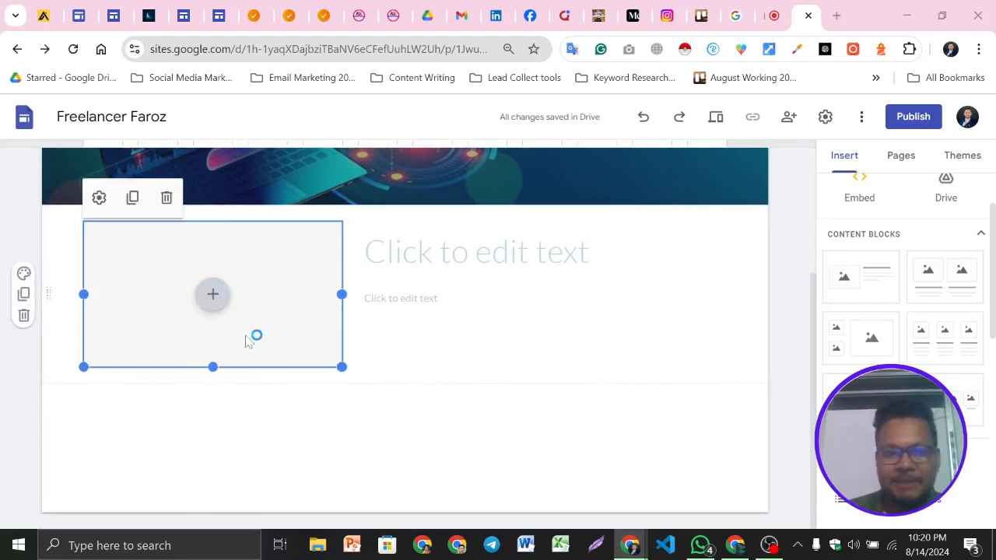
scroll(343, 233, down, 5)
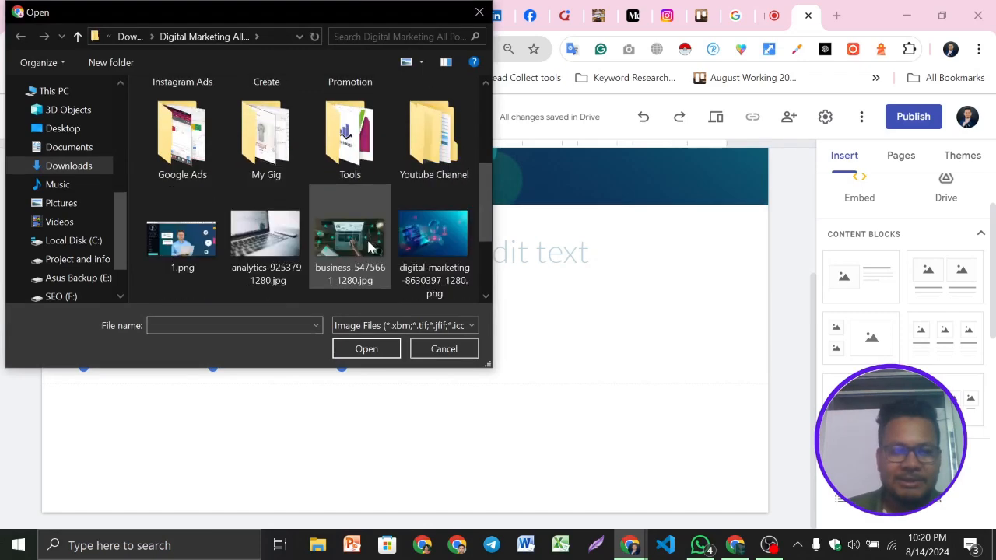
scroll(189, 151, down, 3)
click(68, 171)
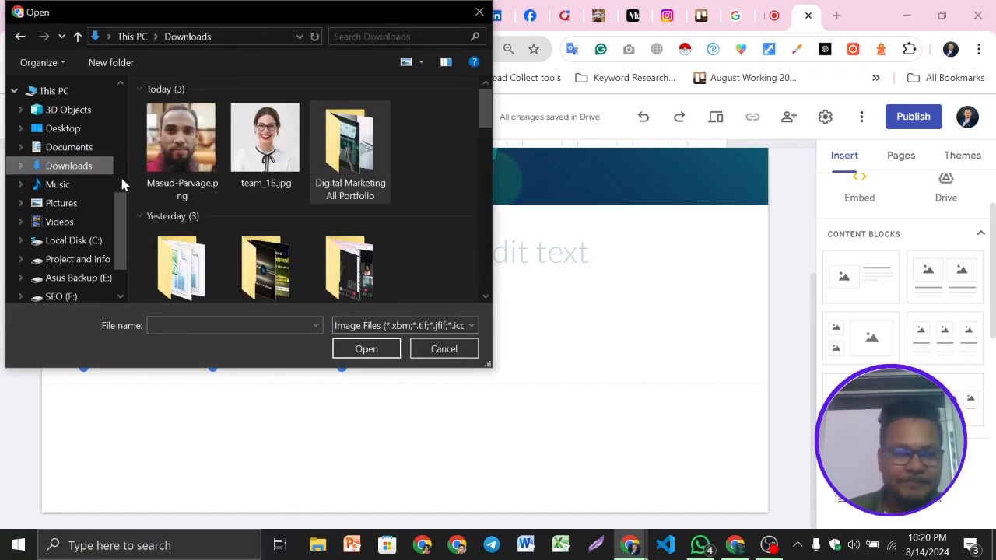
scroll(329, 239, down, 1)
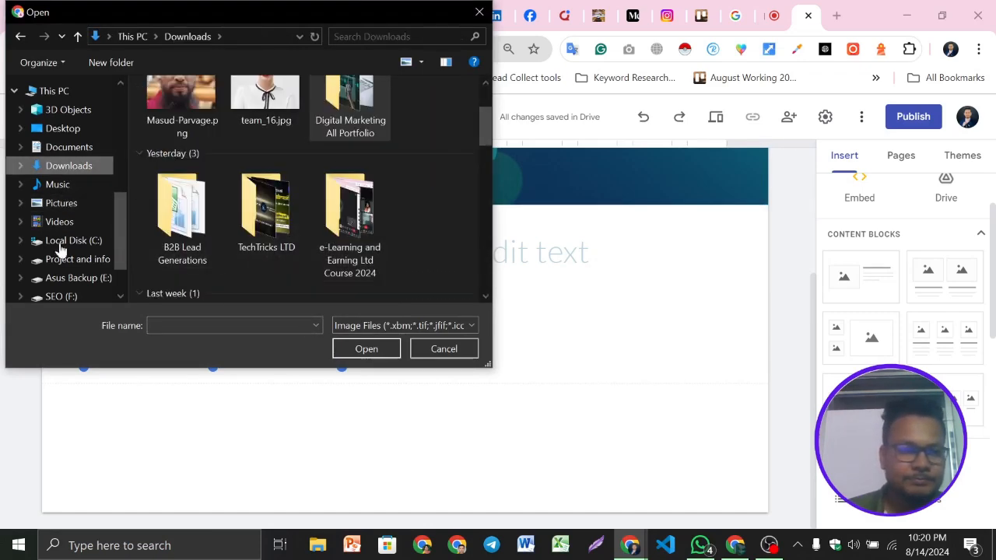
scroll(62, 249, down, 1)
scroll(62, 257, up, 5)
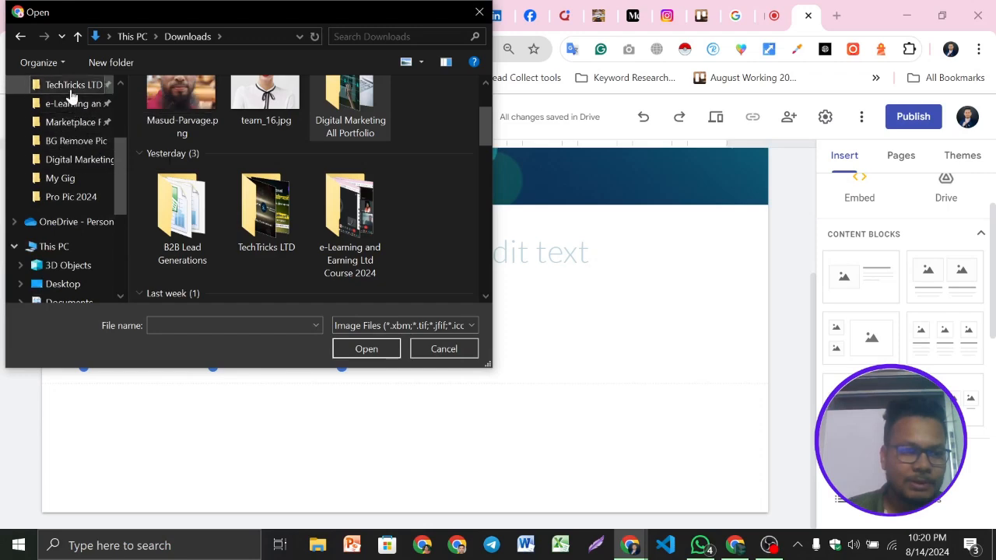
scroll(78, 211, up, 2)
click(76, 107)
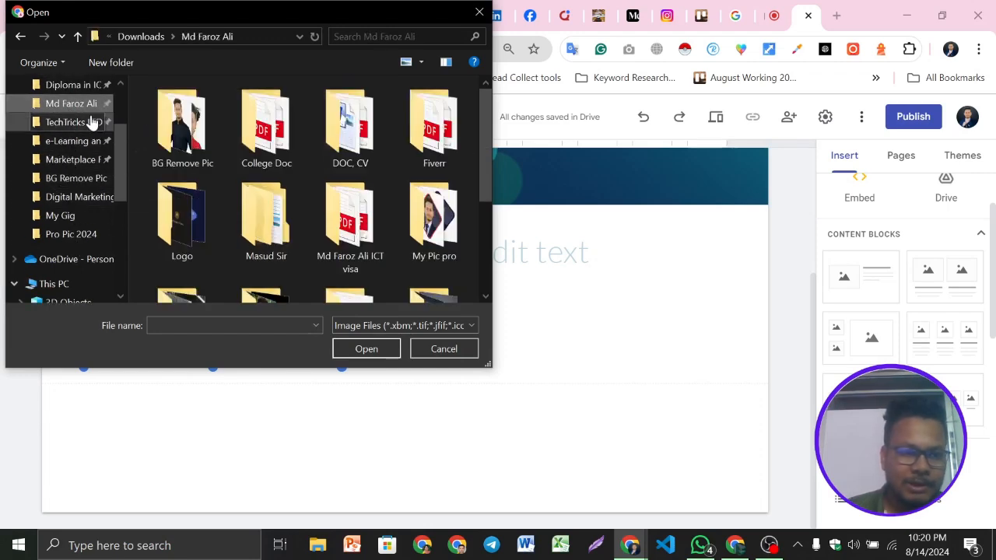
scroll(351, 233, down, 2)
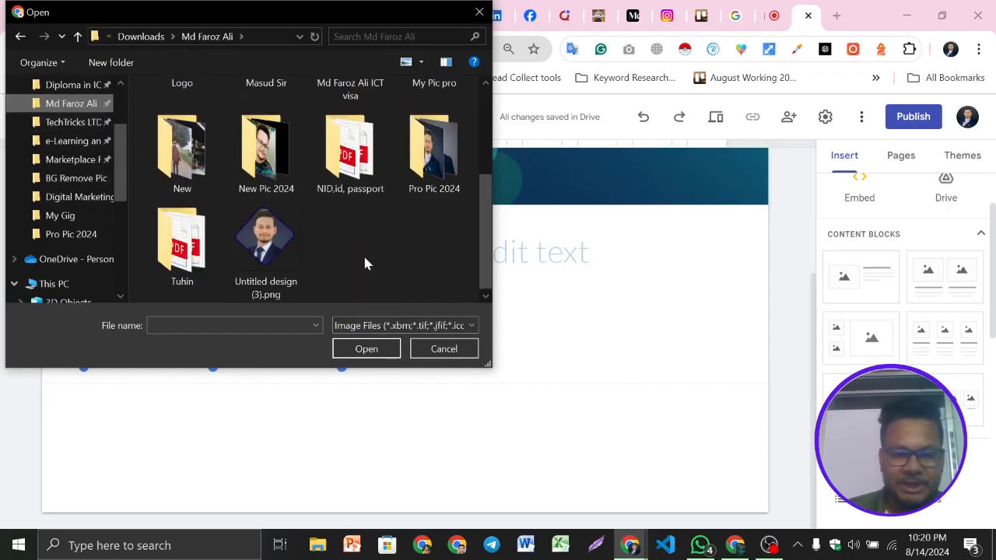
double_click(431, 175)
scroll(272, 194, down, 5)
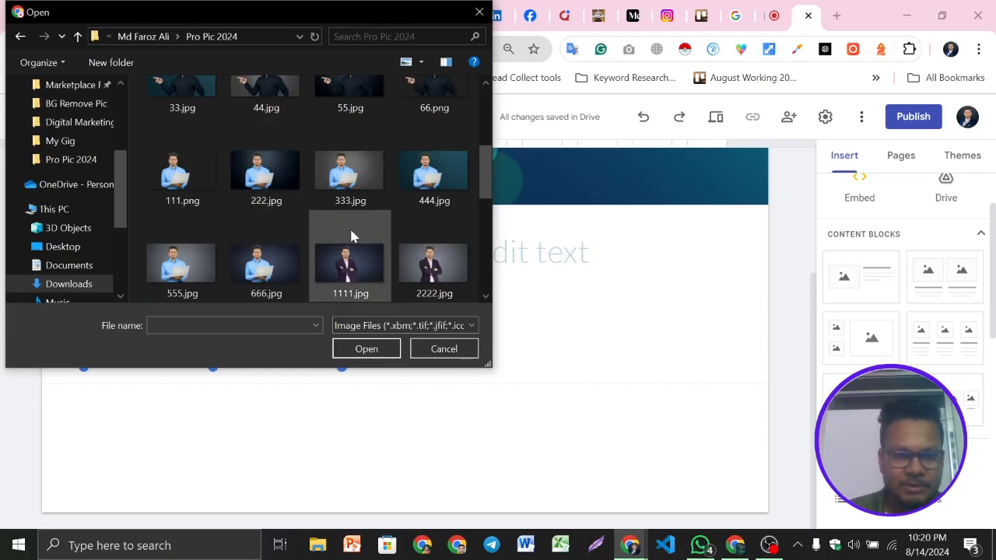
scroll(349, 237, down, 1)
click(373, 175)
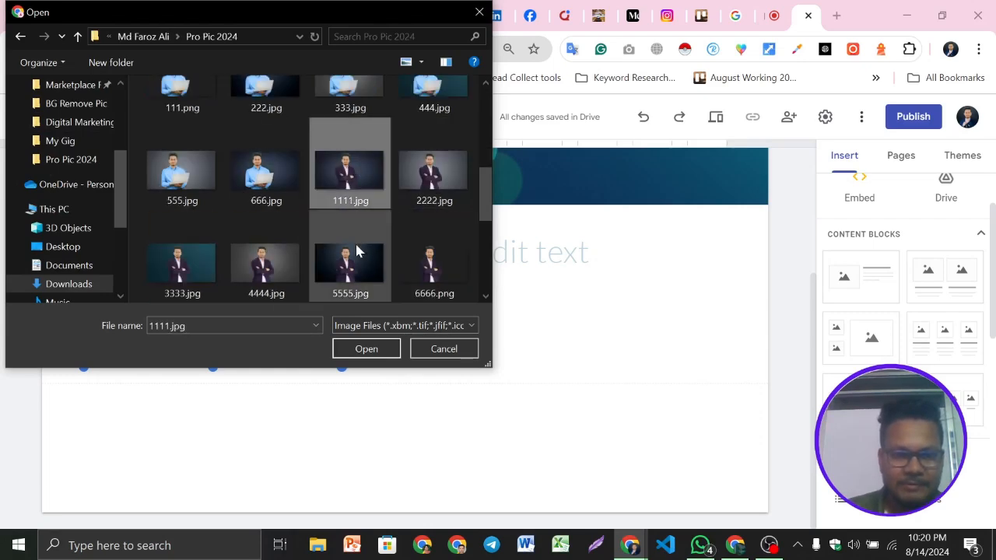
click(362, 349)
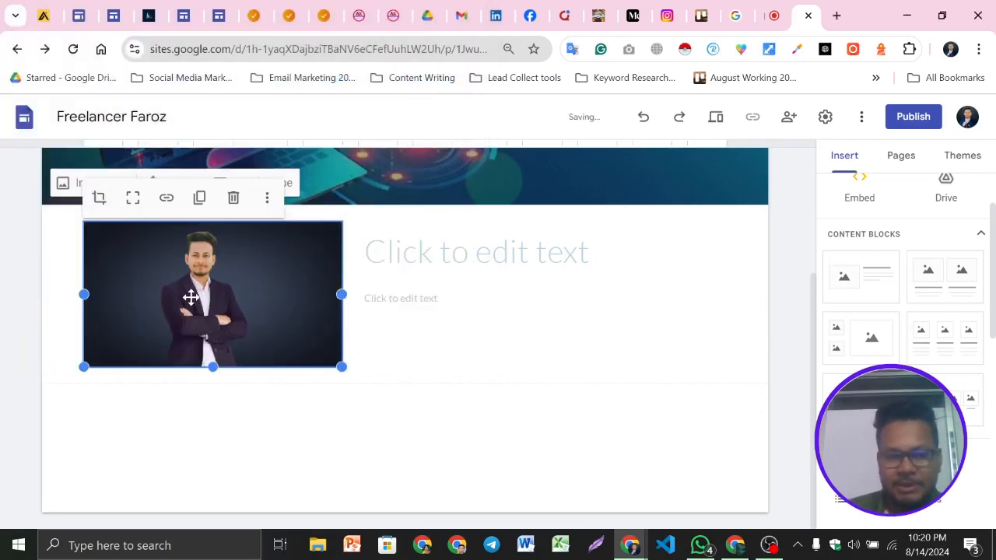
Enter About Us as the block's title text
scroll(494, 319, up, 1)
click(498, 323)
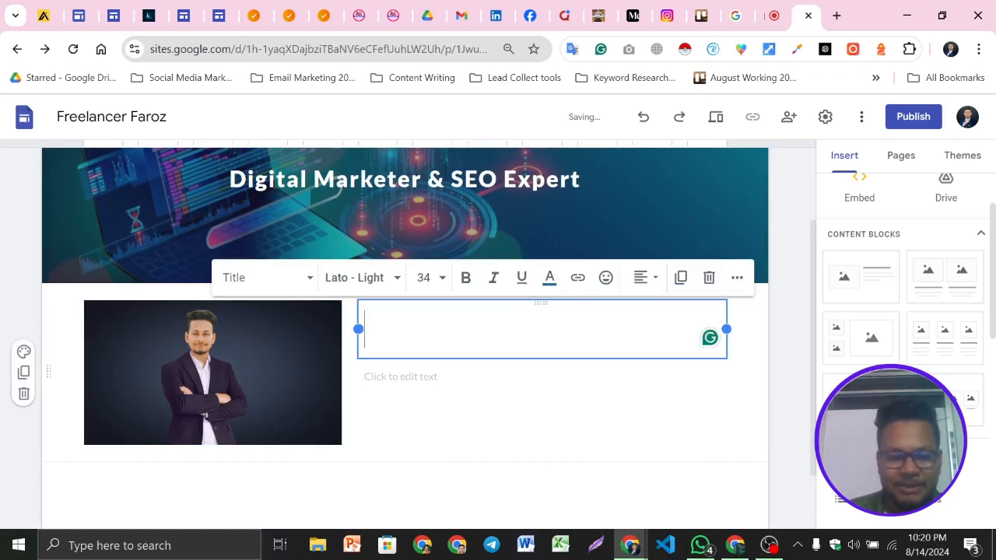
text(A)
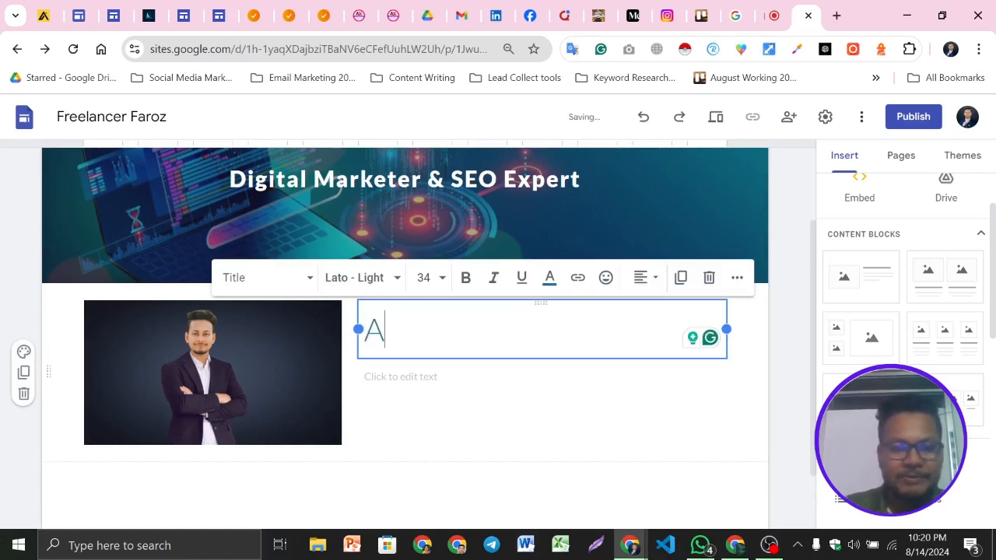
text(bout Us)
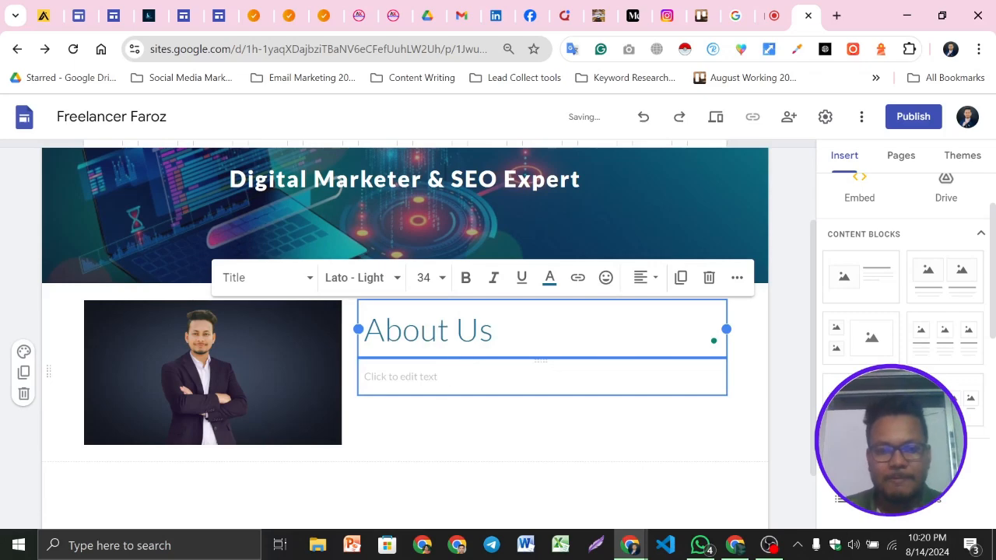
Try pasting the example site's About Me paragraph into the block's body text, then undo the paste
click(442, 378)
click(155, 7)
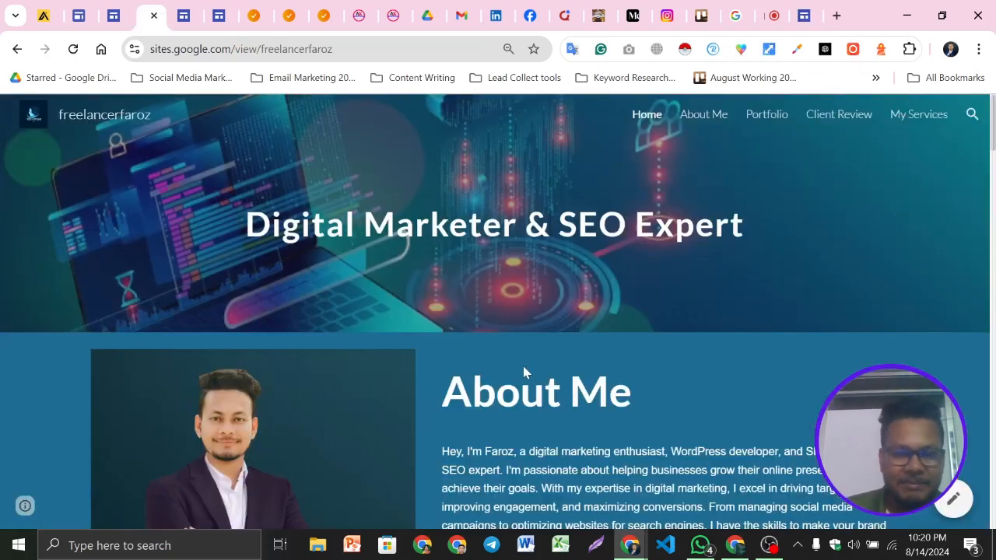
drag(440, 296, 632, 403)
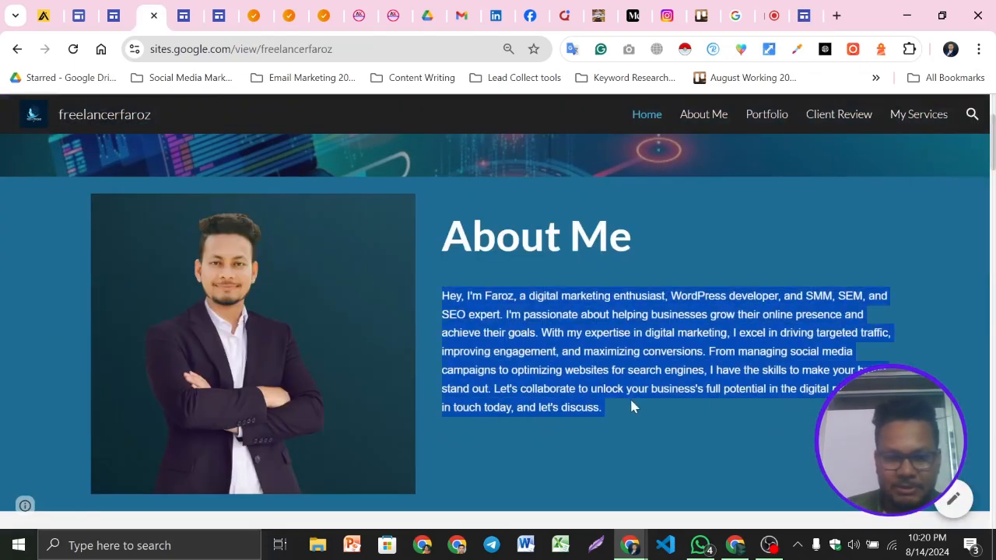
click(801, 16)
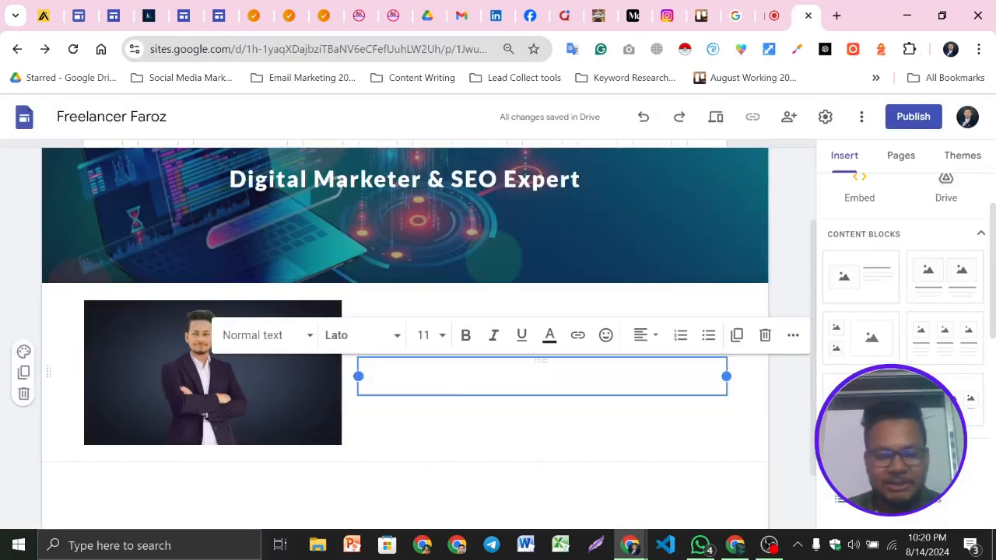
key(ctrl+v)
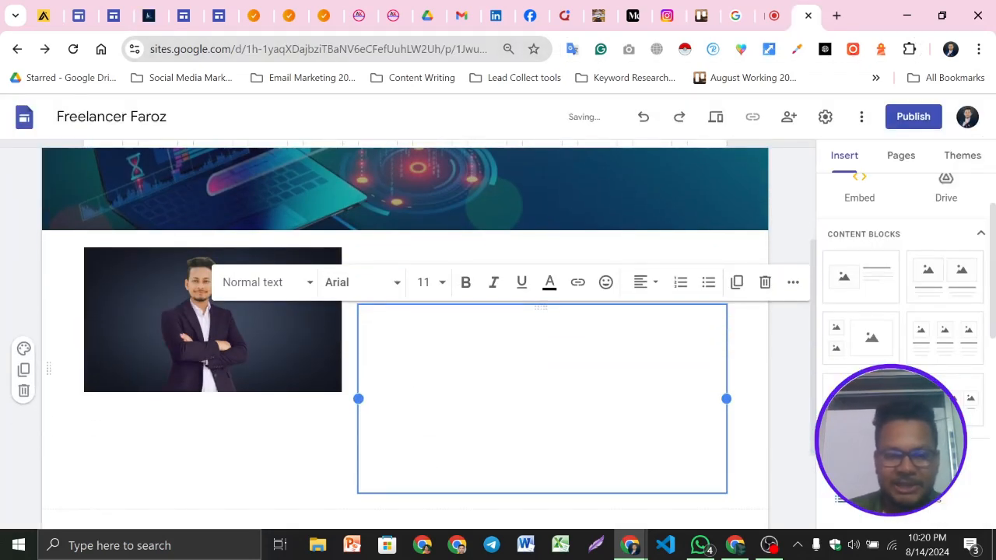
key(ctrl+a)
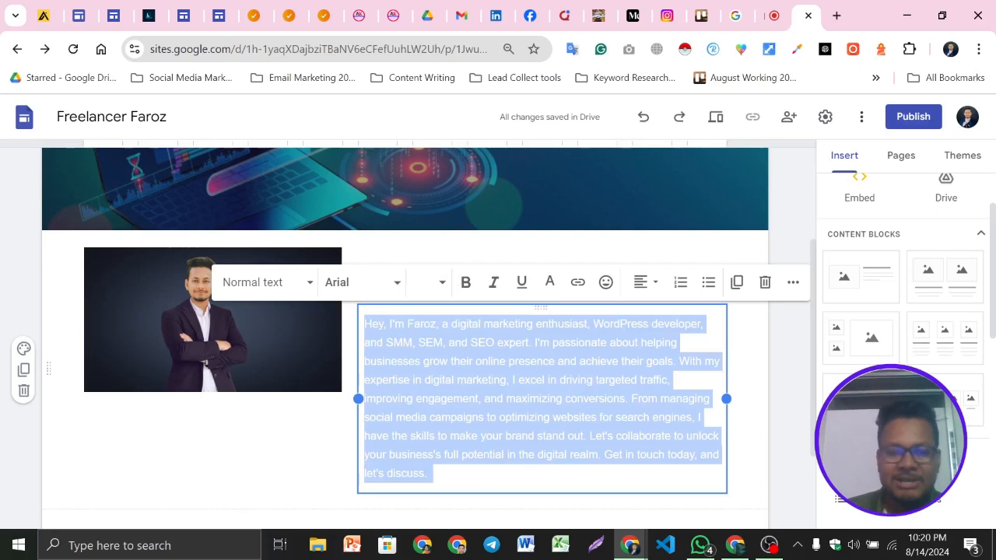
key(ctrl+z)
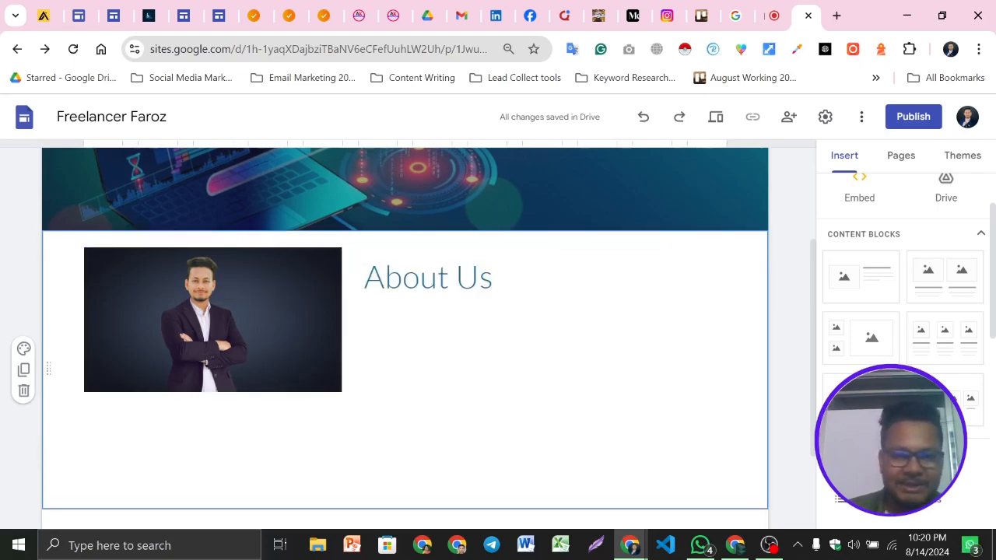
scroll(418, 243, up, 2)
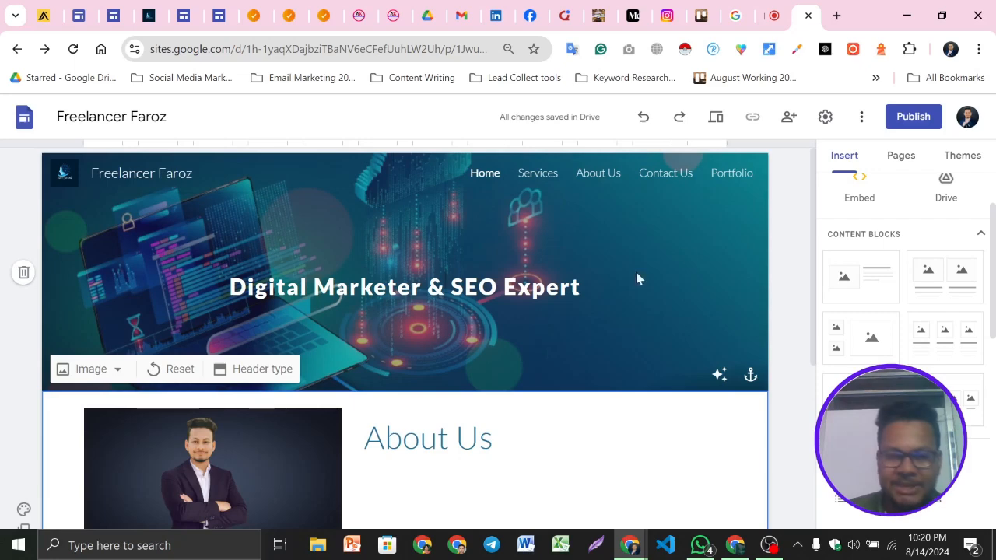
scroll(444, 288, down, 3)
scroll(78, 274, up, 1)
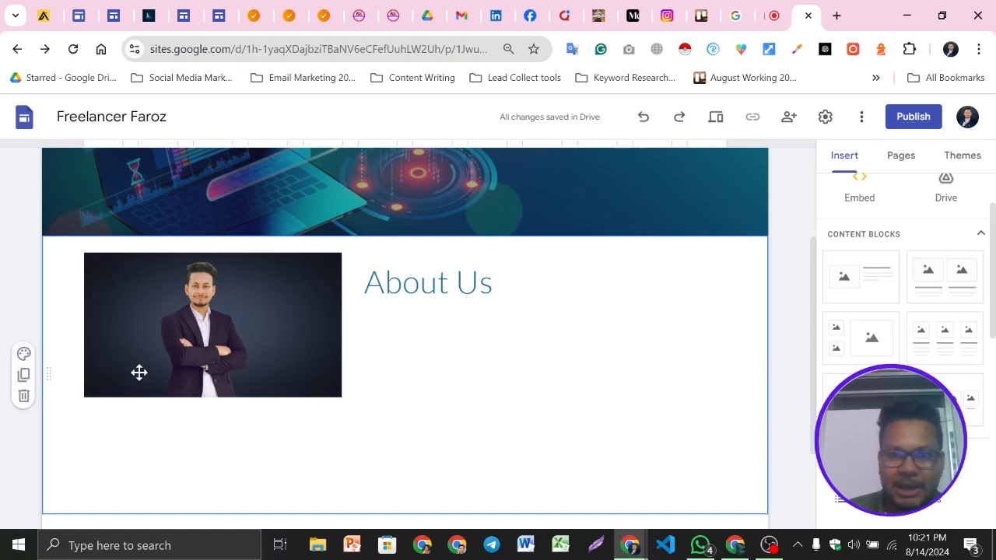
Switch to the Google Meet call, admit both waiting participants and close the People panel
click(773, 10)
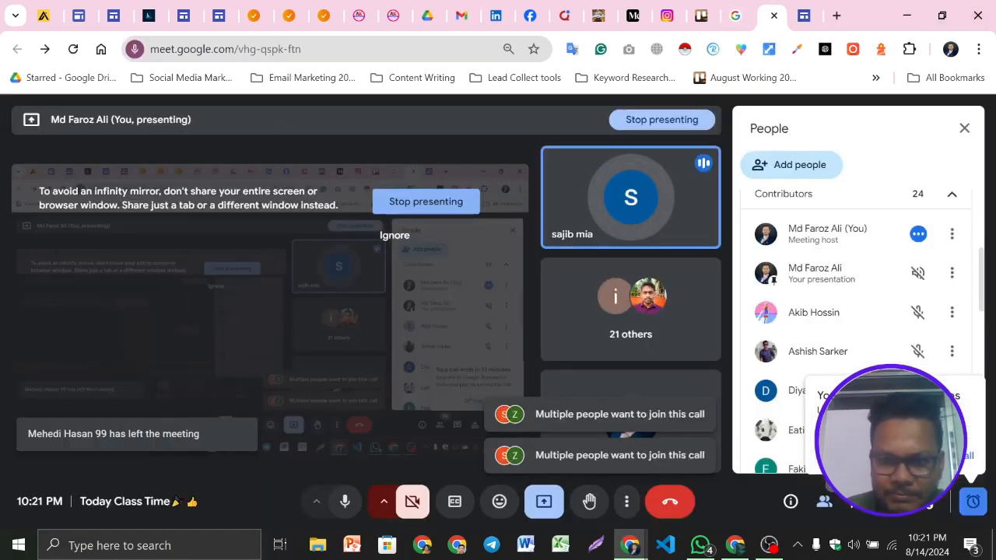
scroll(896, 335, down, 2)
scroll(897, 335, up, 5)
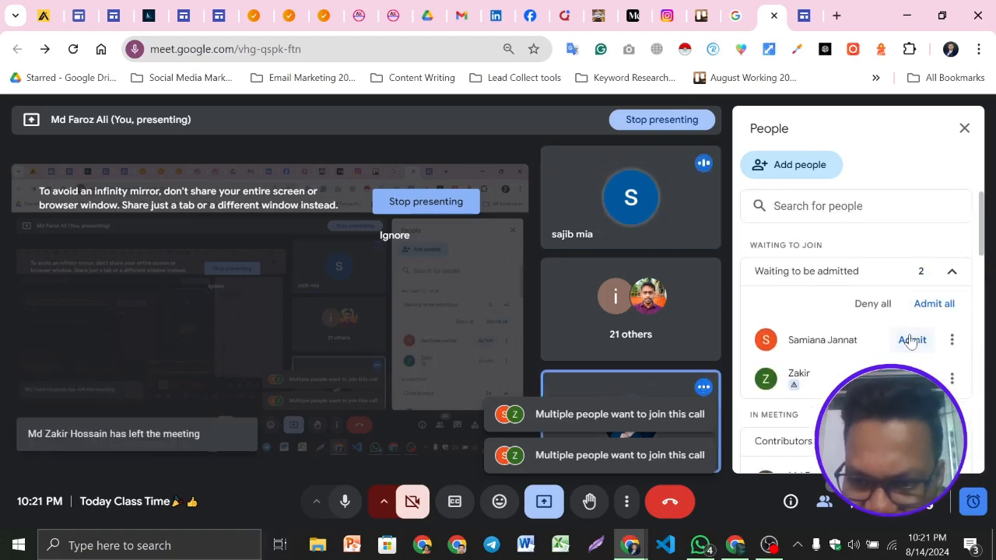
click(911, 341)
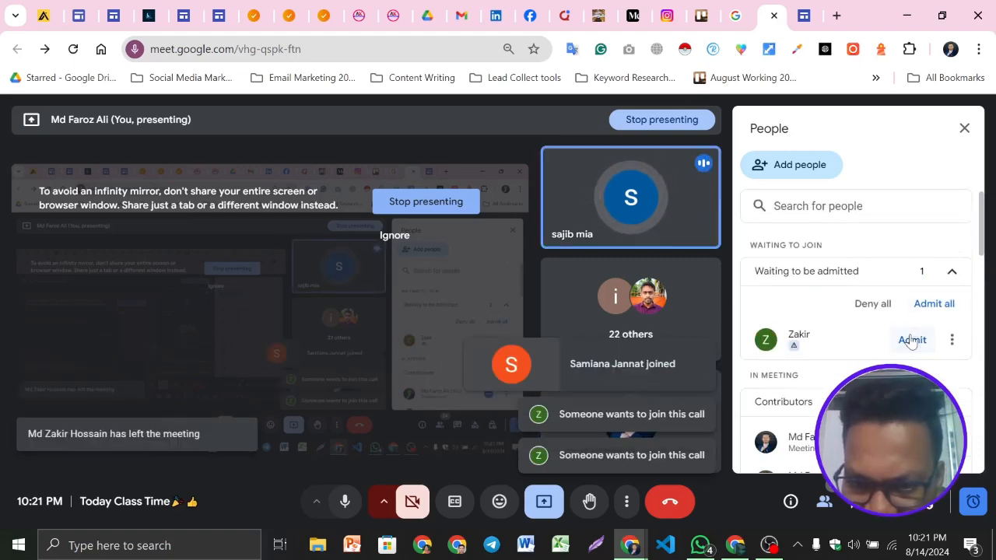
click(911, 340)
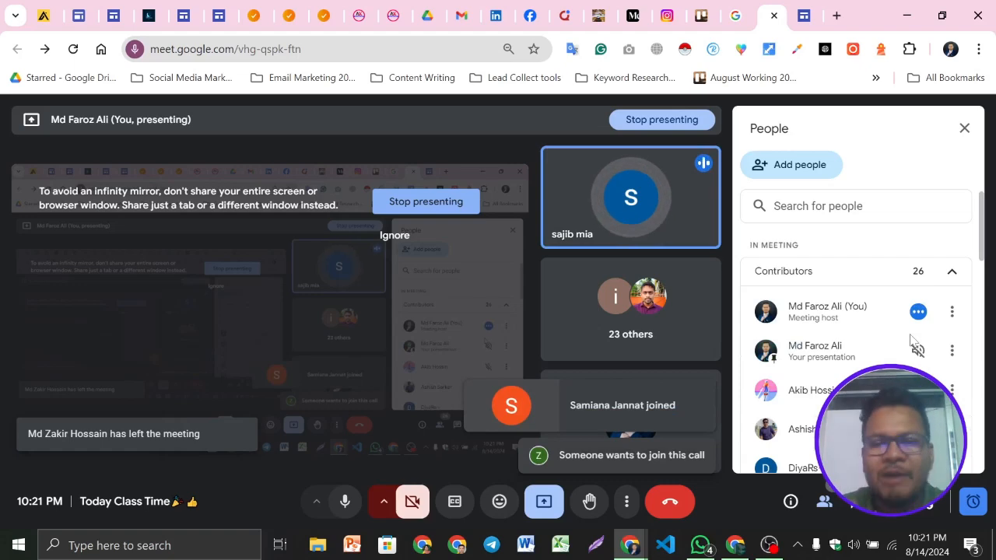
click(964, 127)
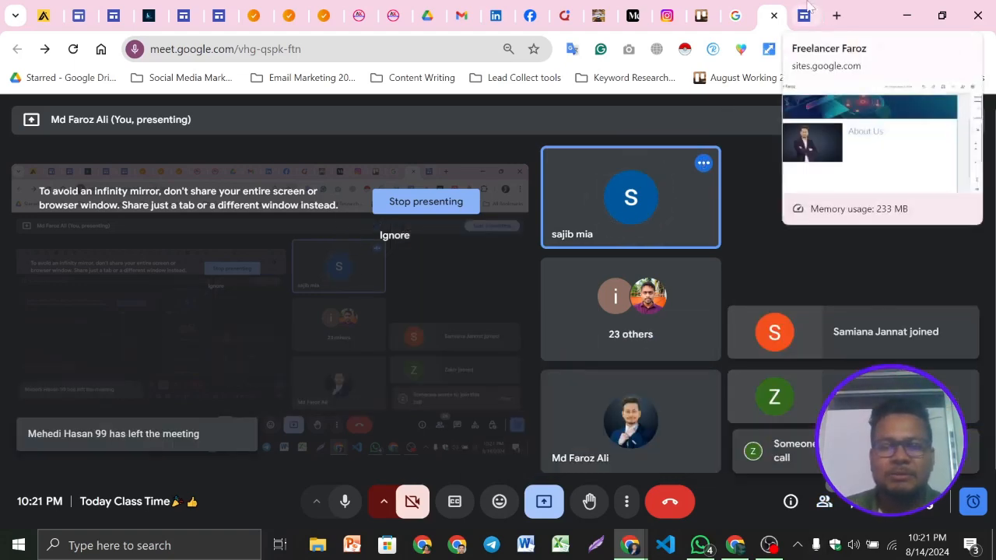
Return to the site editor and apply the Style 2 colour scheme to the About Us section
click(807, 12)
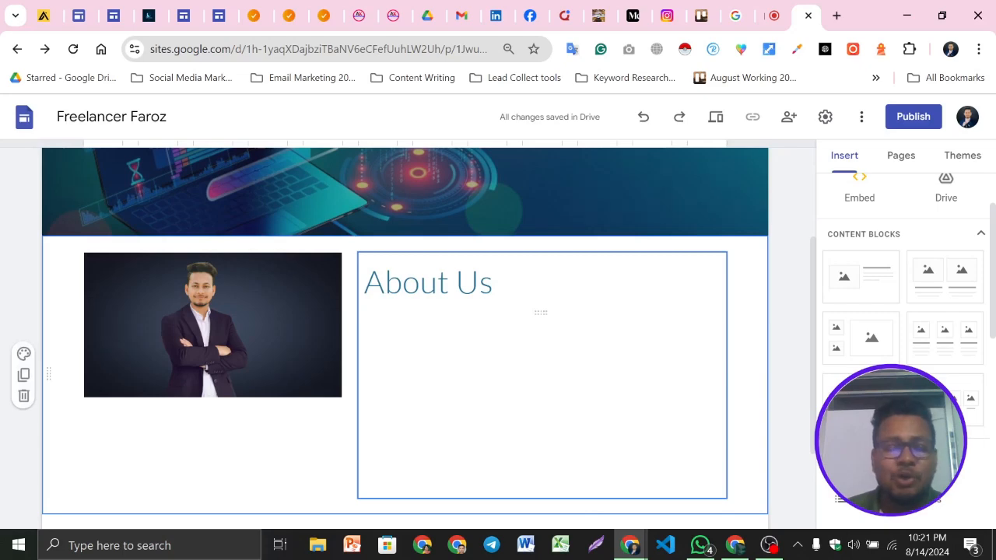
scroll(478, 338, up, 2)
scroll(596, 338, down, 1)
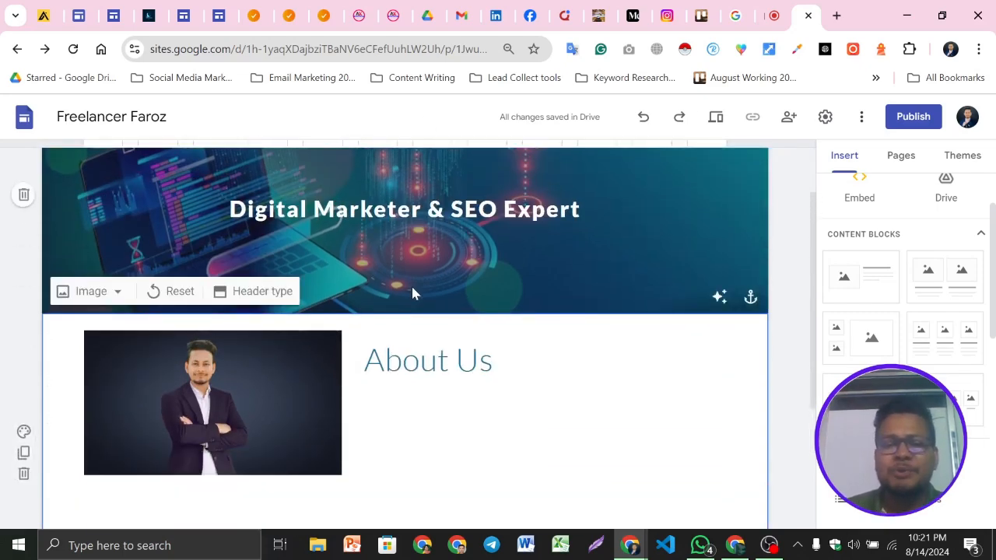
scroll(507, 331, up, 1)
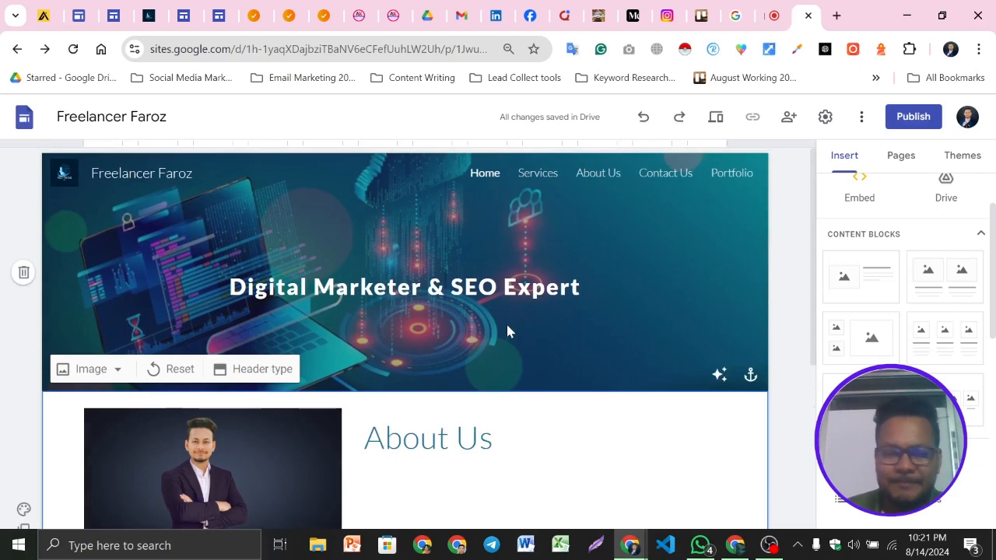
scroll(508, 331, down, 2)
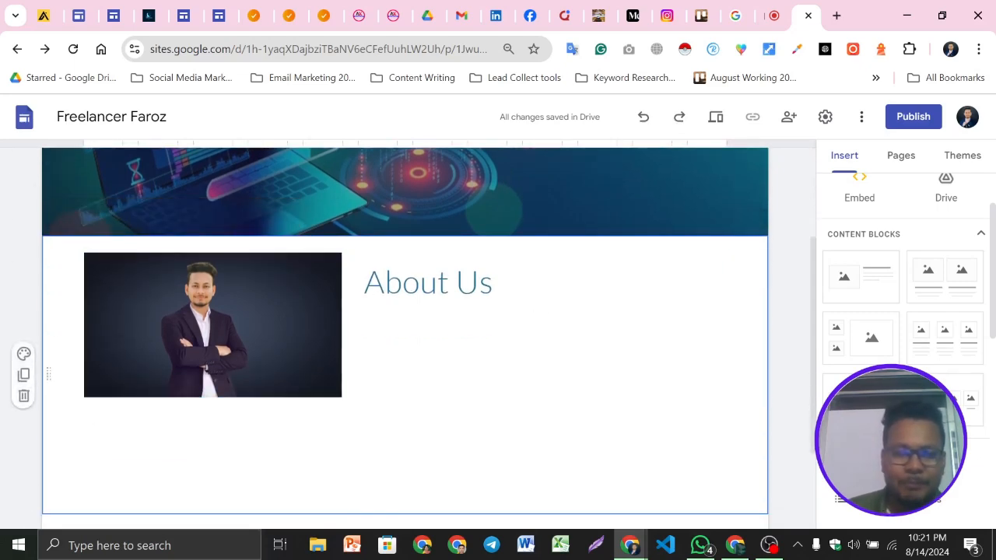
scroll(507, 334, up, 2)
scroll(530, 312, down, 1)
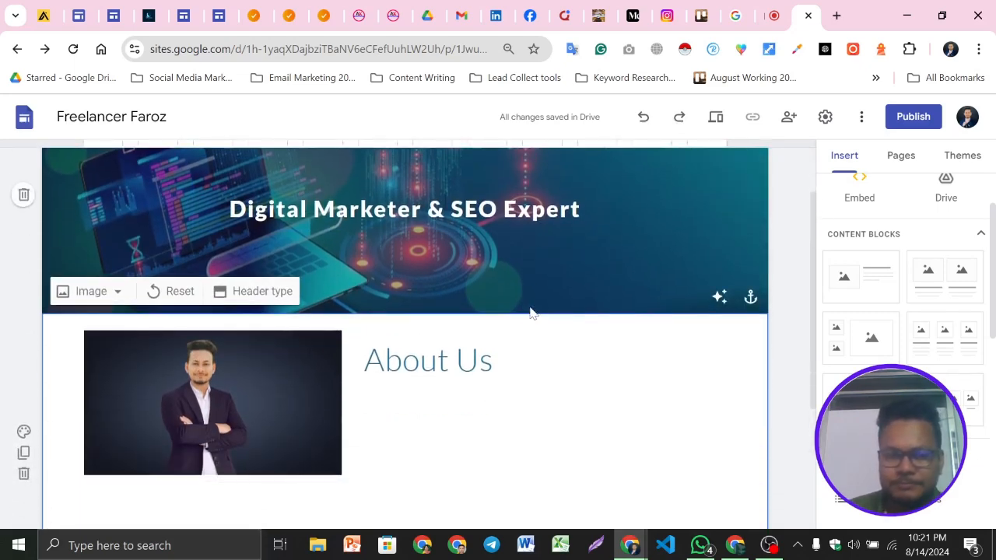
scroll(531, 312, down, 1)
click(23, 354)
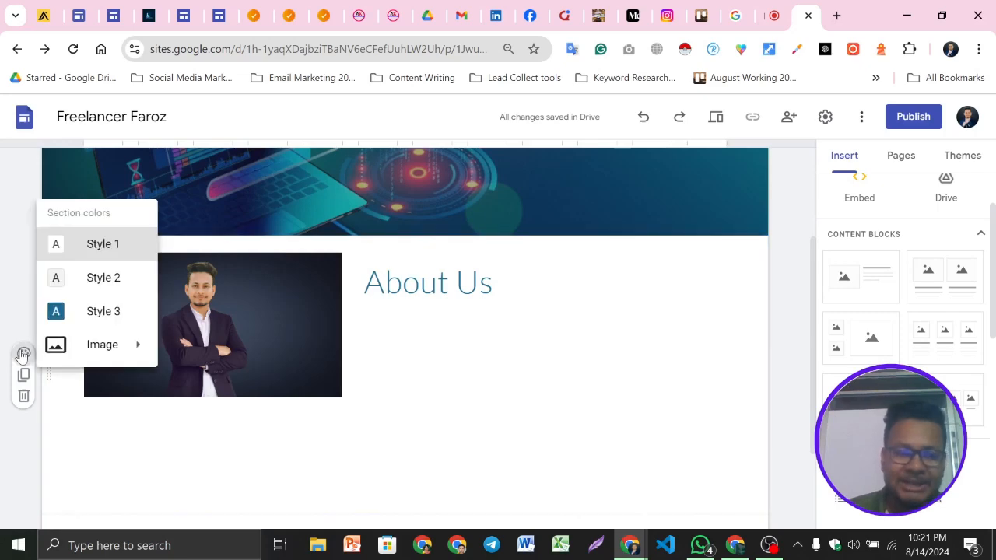
click(90, 280)
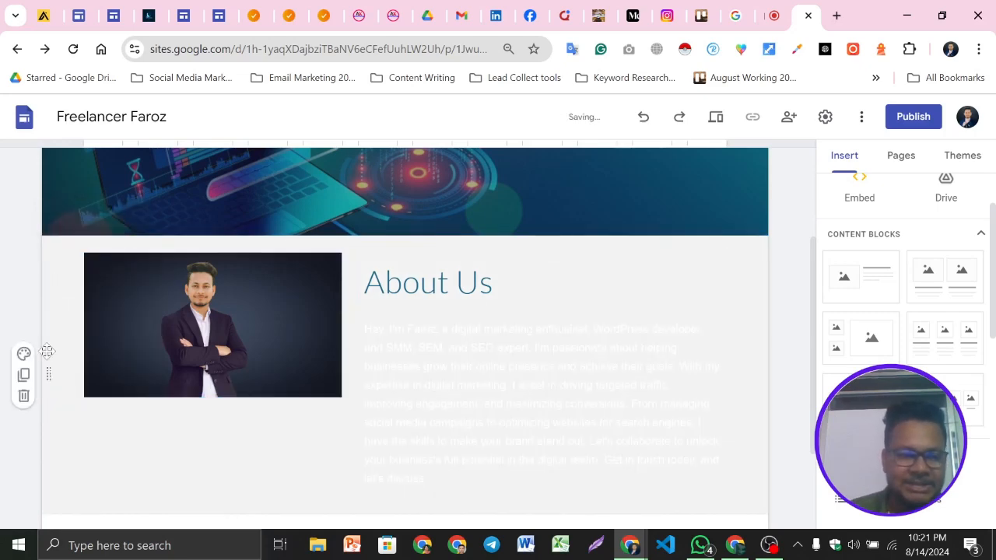
Switch the About Us section's colours to Style 3
click(24, 354)
click(103, 311)
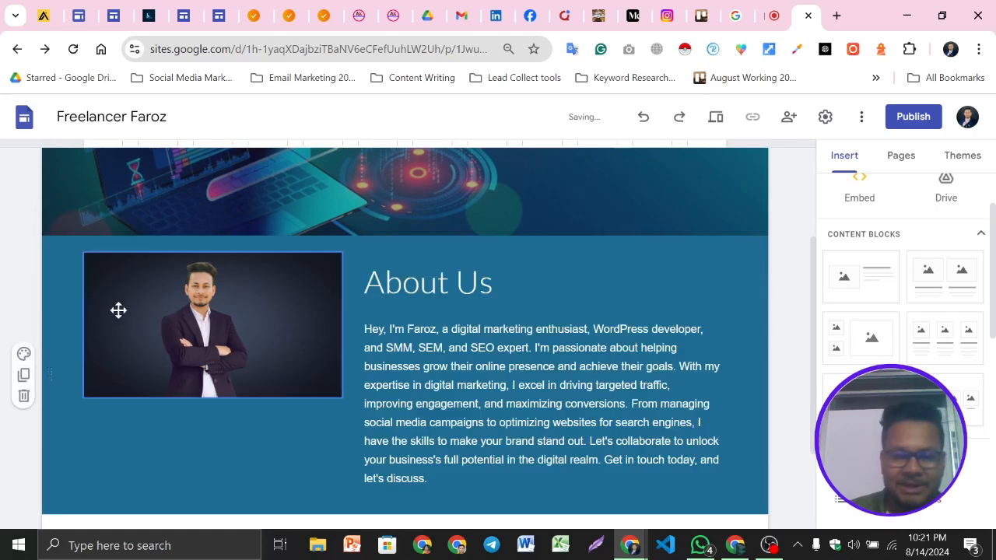
scroll(104, 311, down, 1)
scroll(391, 296, up, 1)
scroll(392, 295, up, 2)
scroll(271, 413, down, 2)
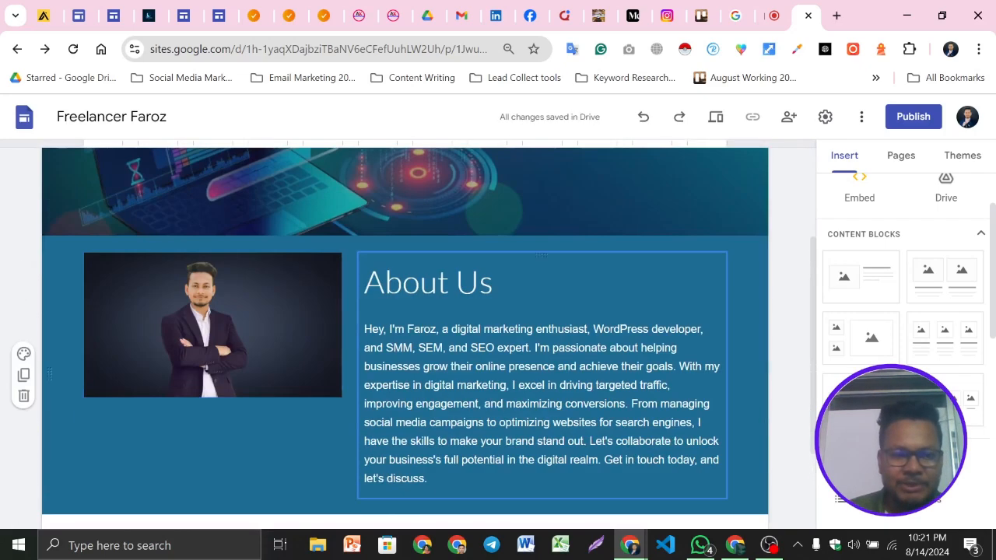
Upload an image from the Downloads folder as the About Us section's background
click(23, 354)
mouse_move(107, 345)
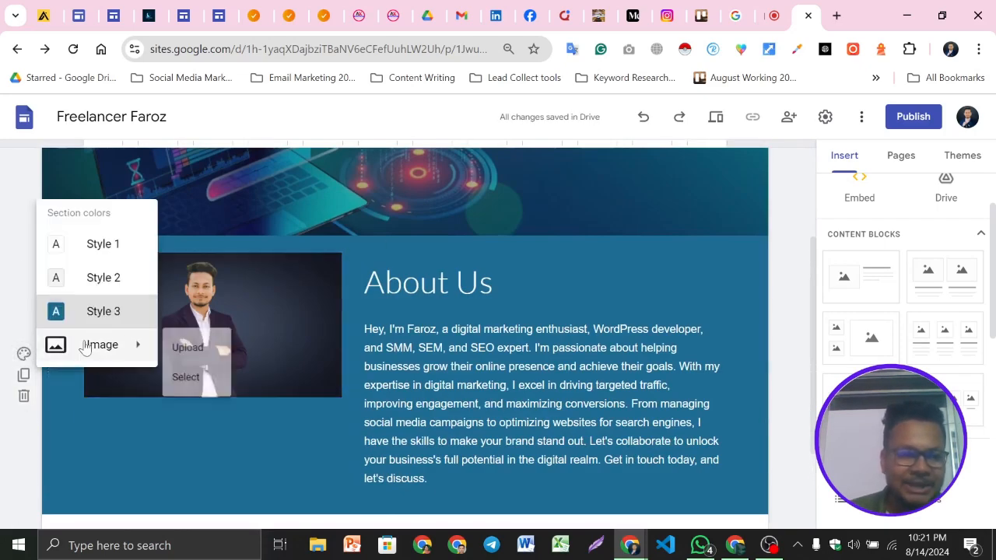
click(180, 356)
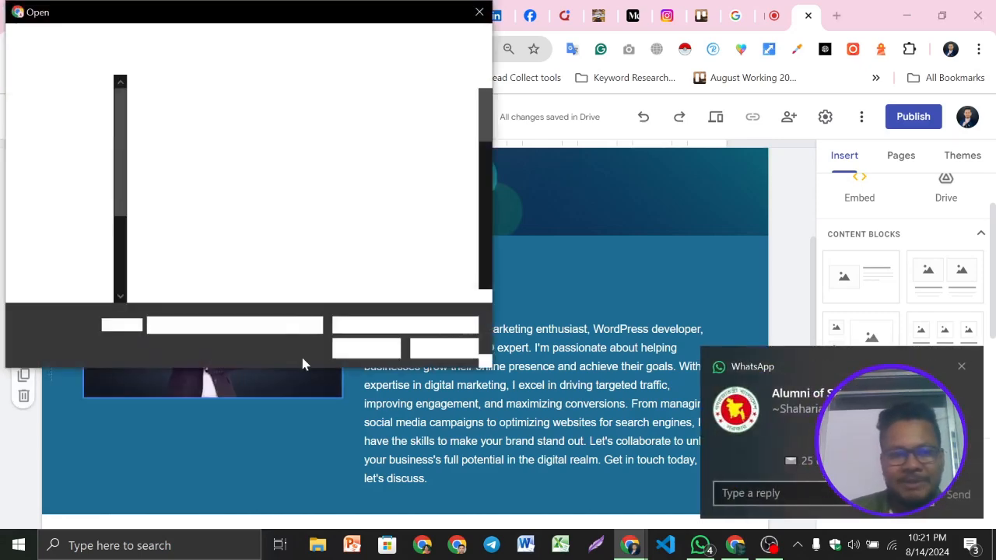
scroll(341, 212, down, 3)
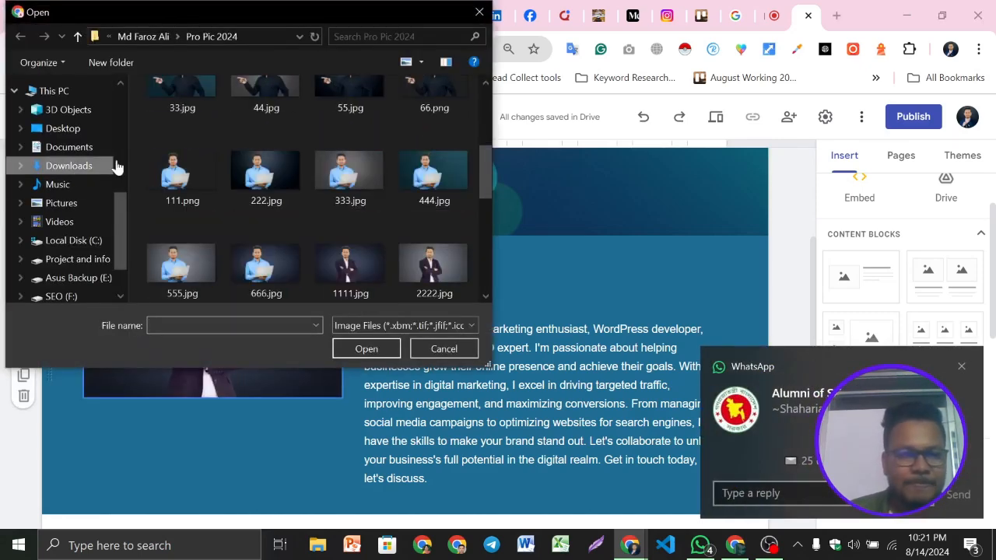
click(66, 165)
double_click(351, 140)
scroll(358, 241, down, 2)
scroll(362, 242, down, 3)
click(250, 241)
click(363, 351)
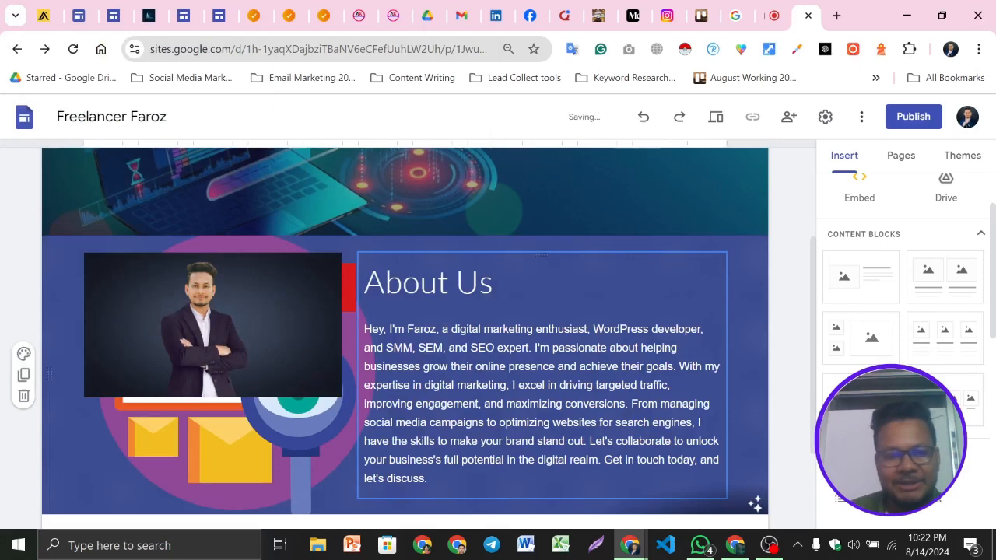
Set the About Us section's colours back to Style 2
scroll(288, 233, up, 2)
scroll(289, 233, down, 4)
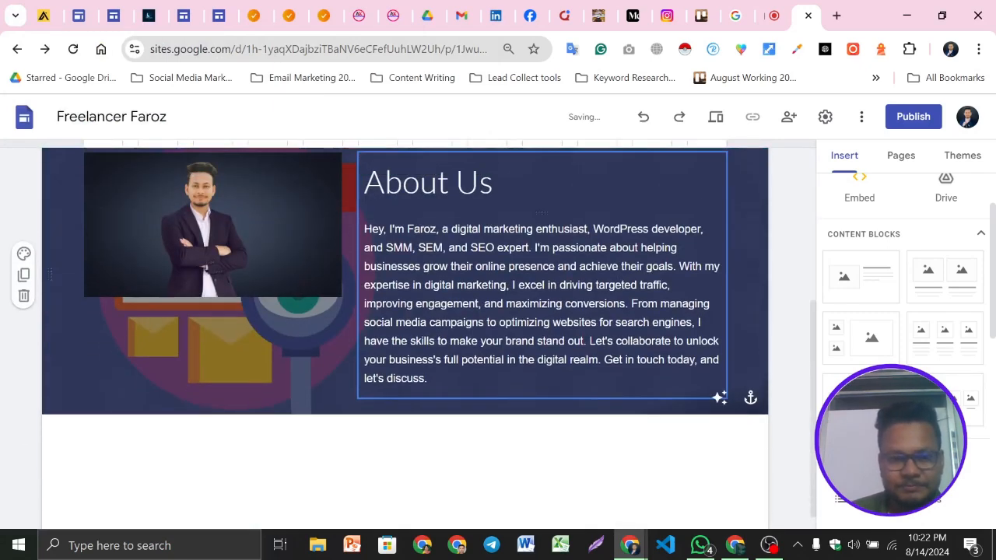
scroll(288, 233, up, 1)
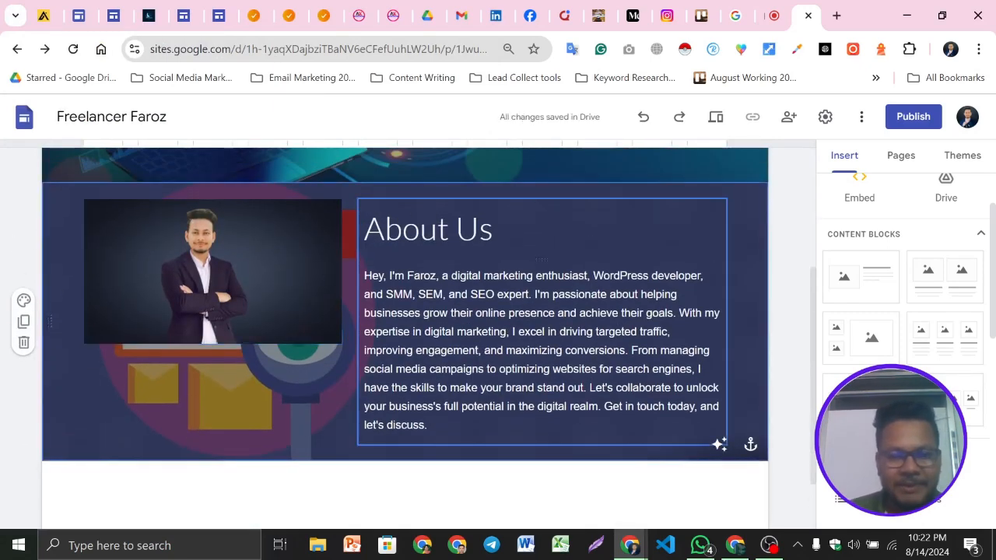
click(23, 302)
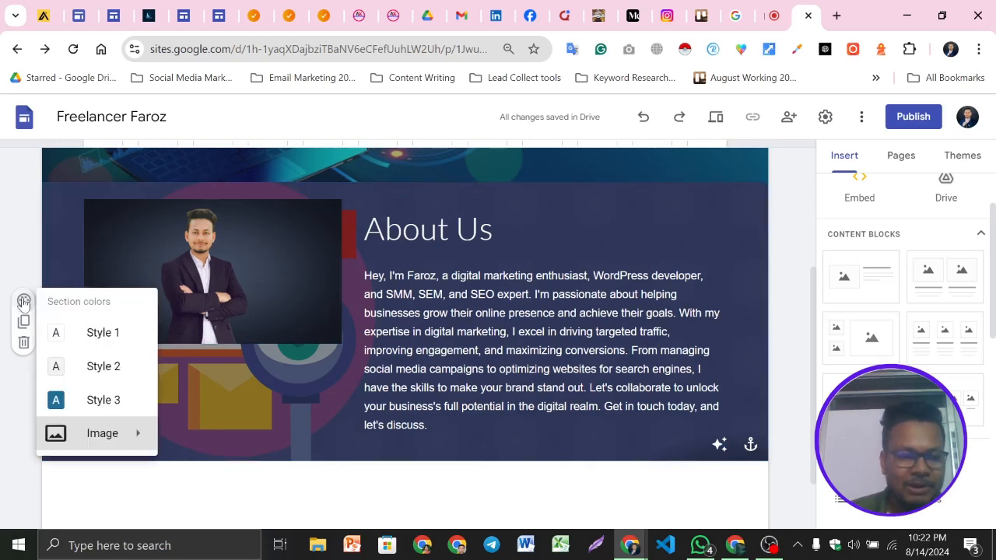
click(108, 372)
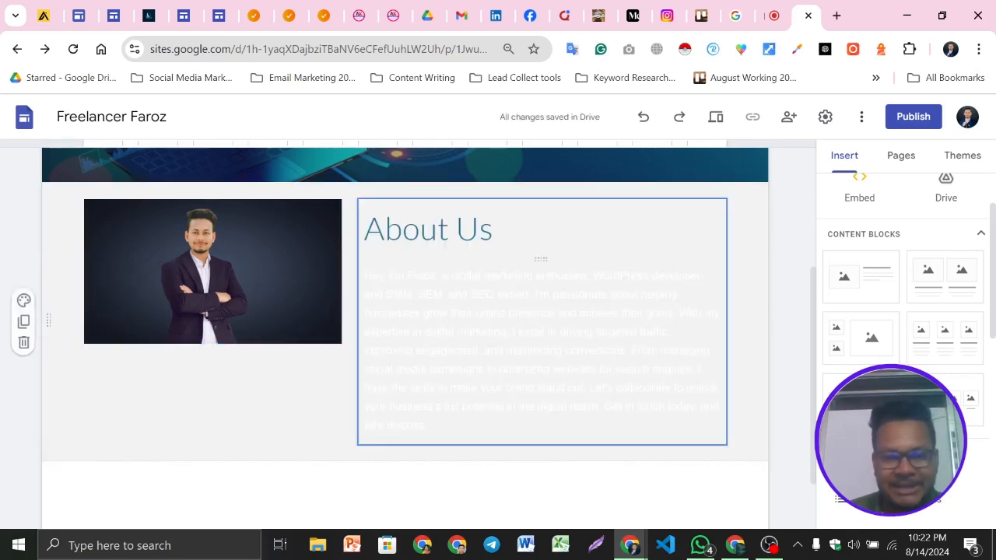
Select the whole About Us body paragraph and set its text colour to black
triple_click(537, 332)
click(259, 423)
triple_click(441, 333)
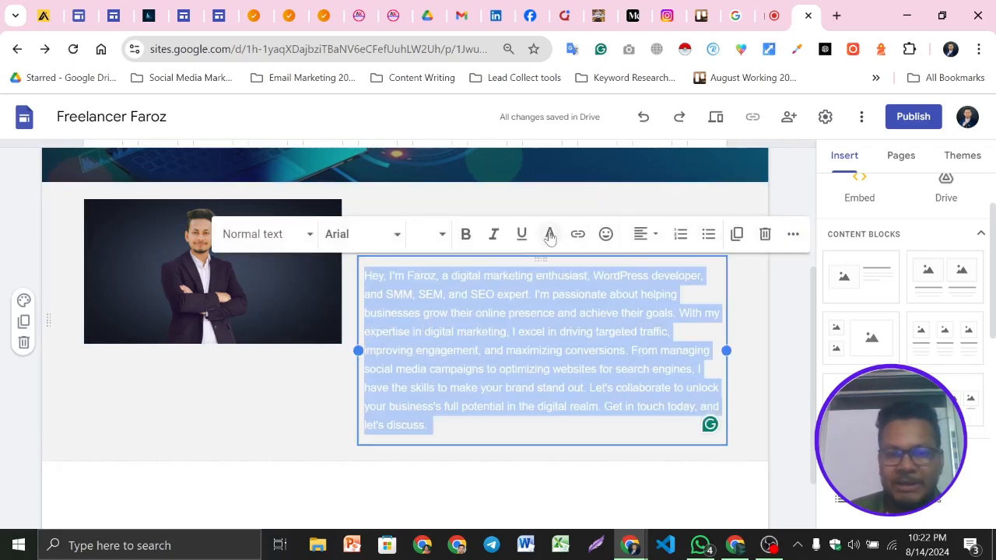
click(549, 235)
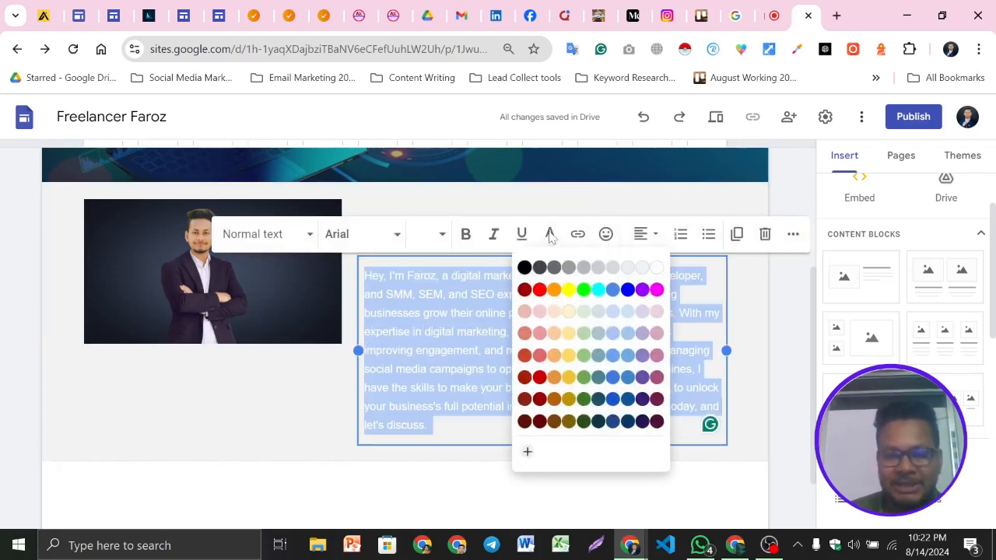
click(525, 268)
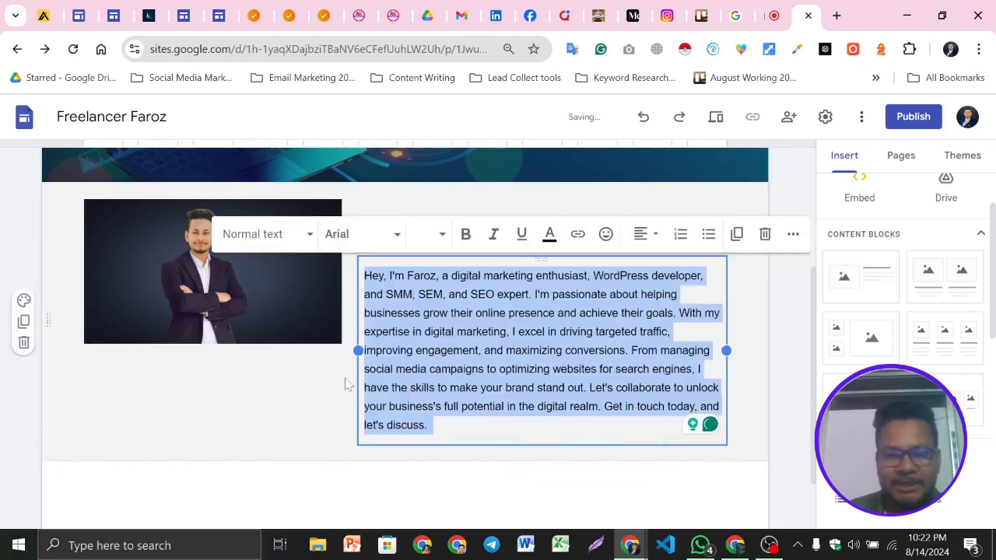
click(269, 418)
Make the About Us title bold and set its font size to 36
scroll(593, 323, up, 1)
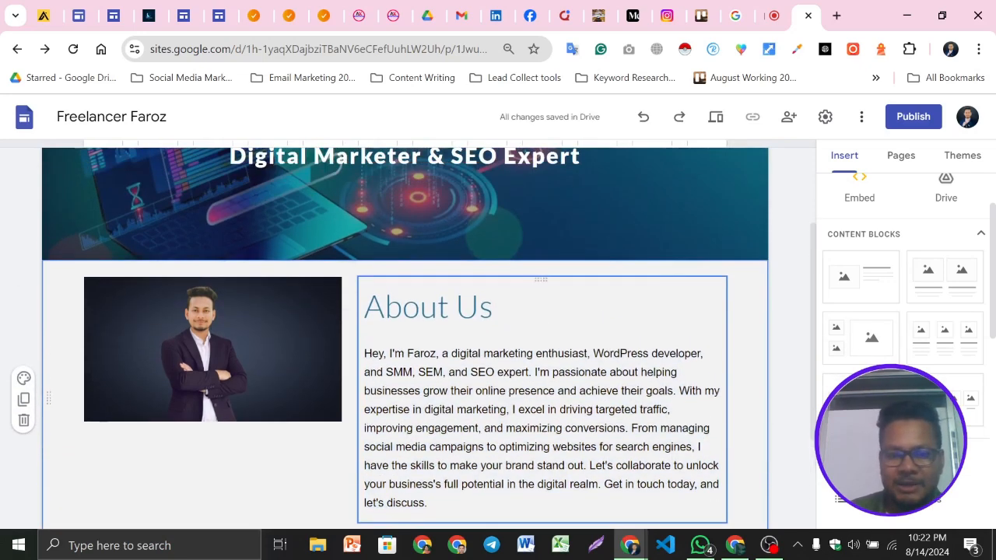
drag(497, 309, 364, 309)
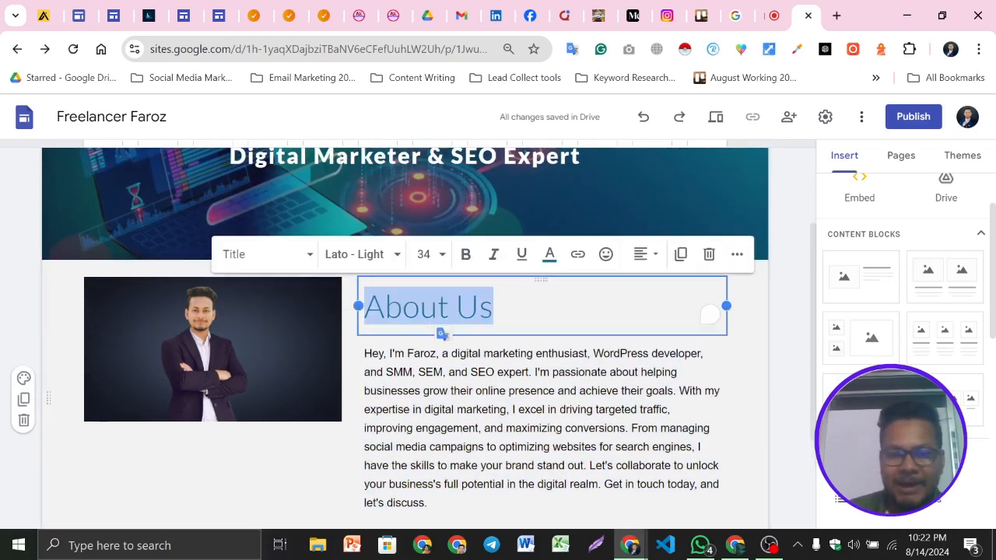
click(466, 255)
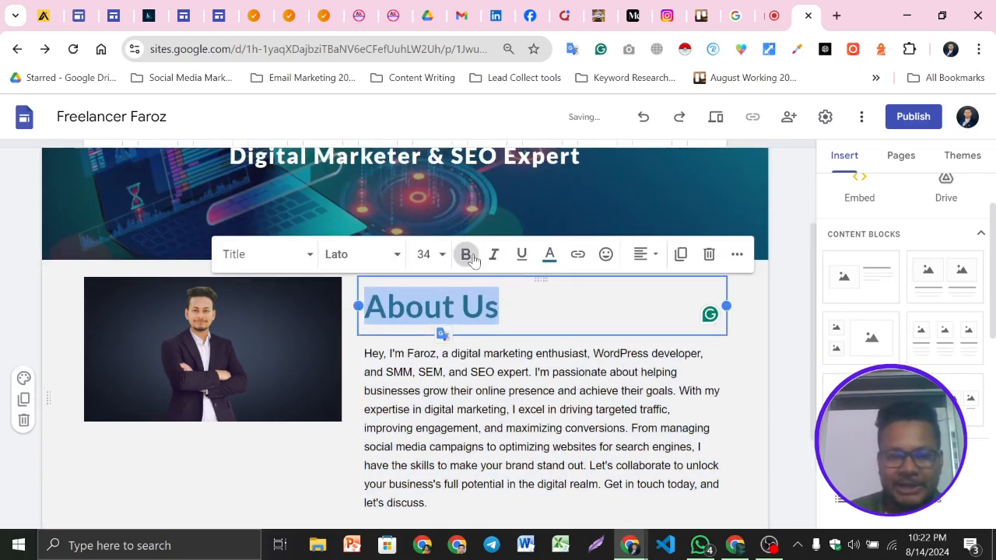
click(295, 253)
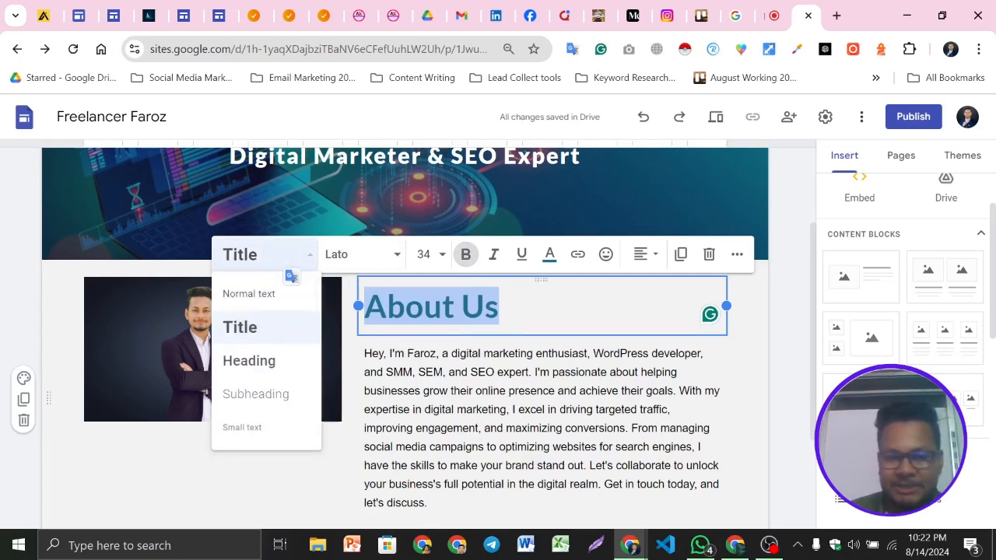
click(435, 254)
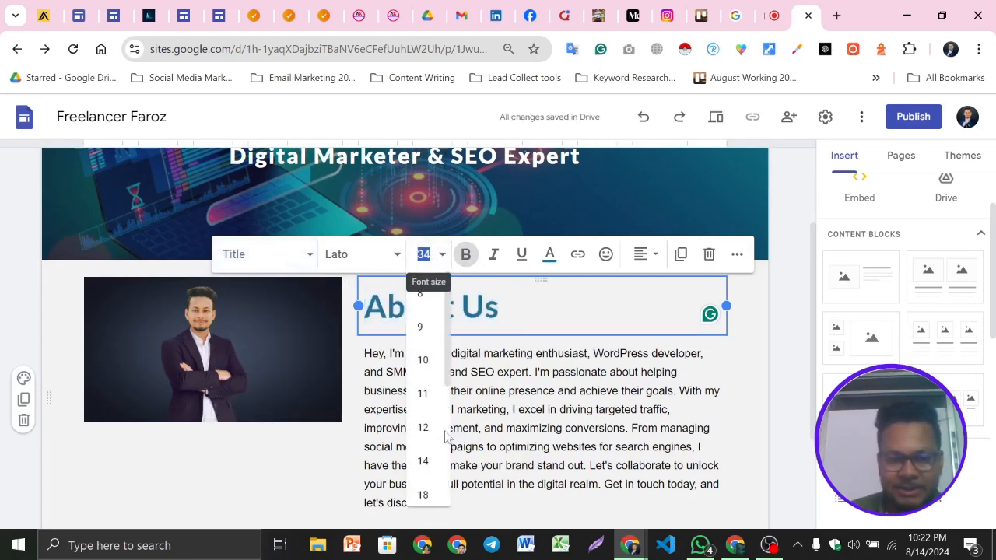
scroll(441, 434, down, 5)
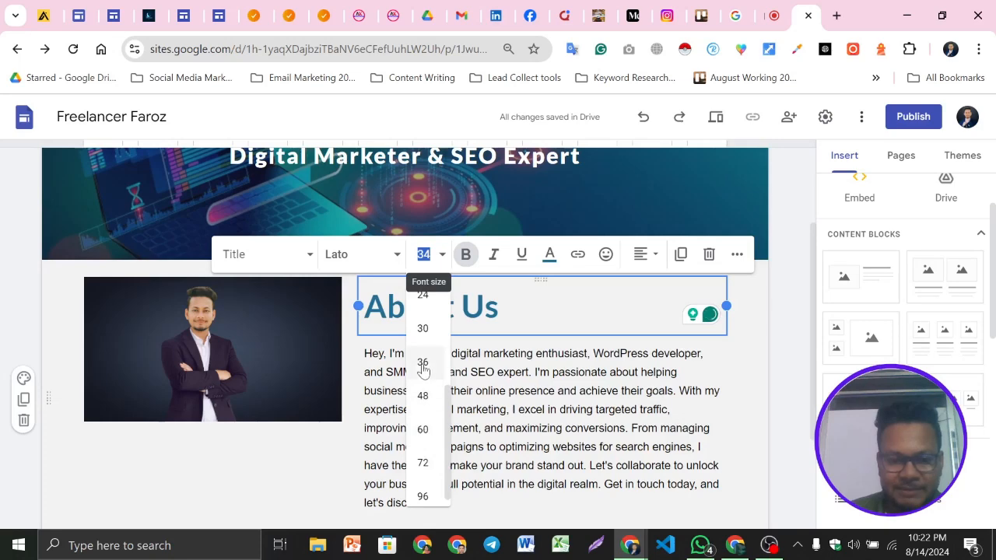
click(424, 360)
Center-align the About Us title
click(566, 356)
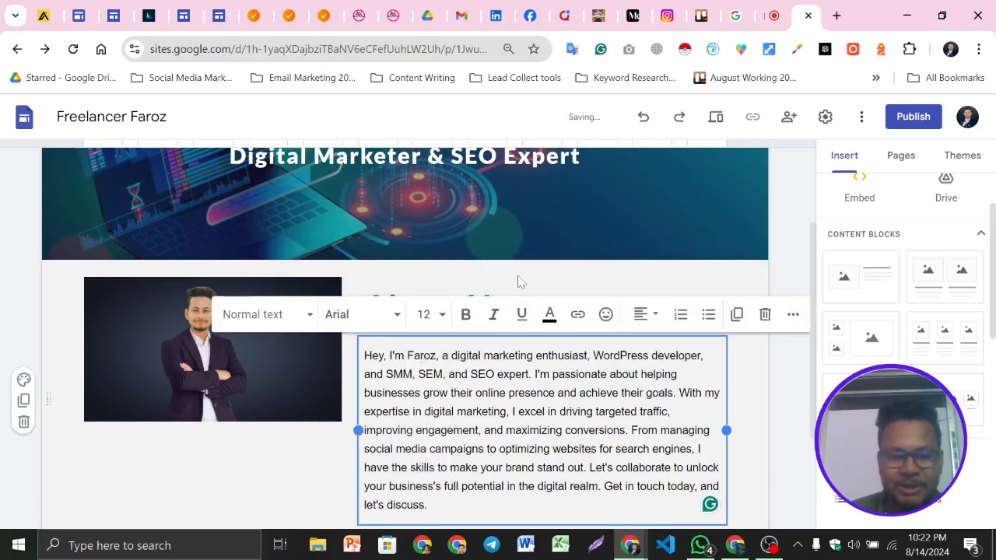
click(520, 282)
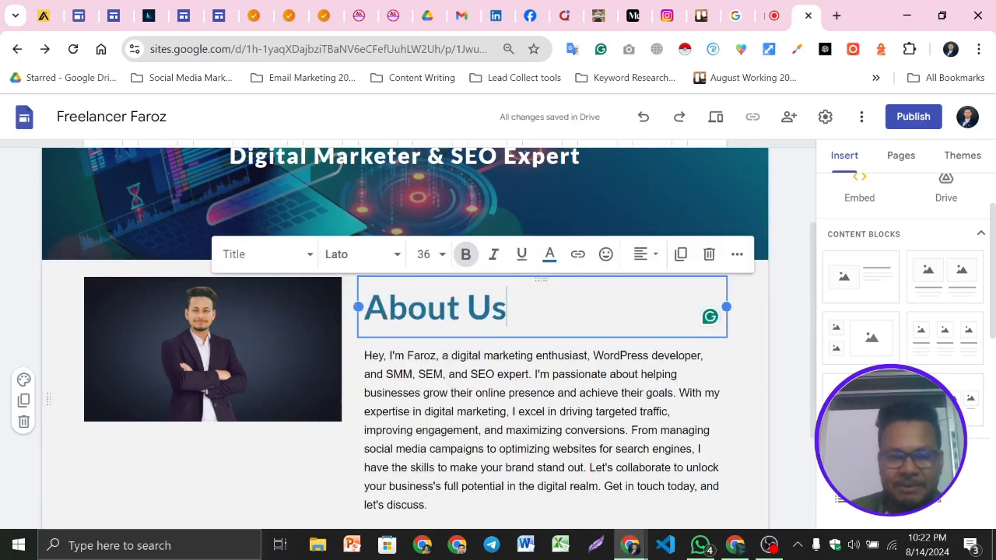
click(650, 255)
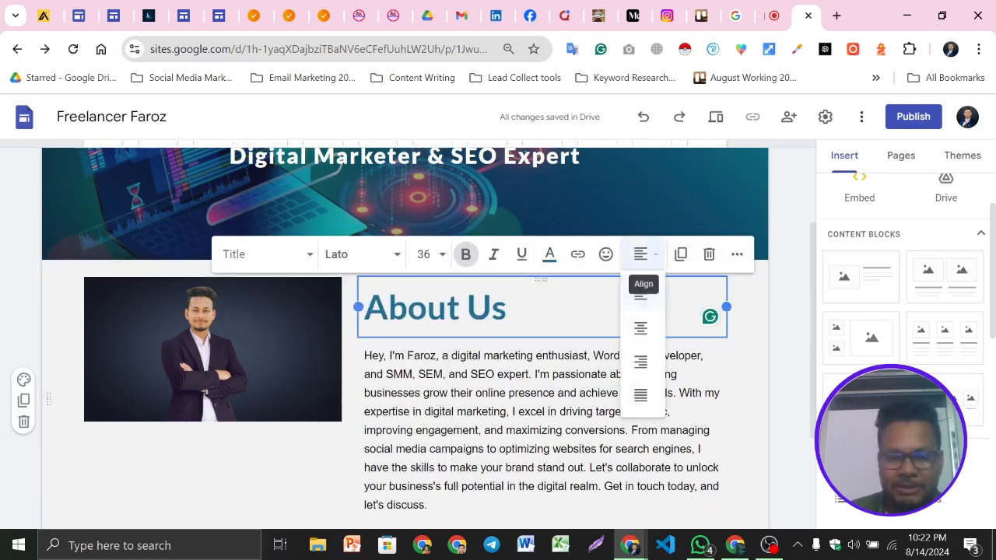
click(639, 331)
click(678, 375)
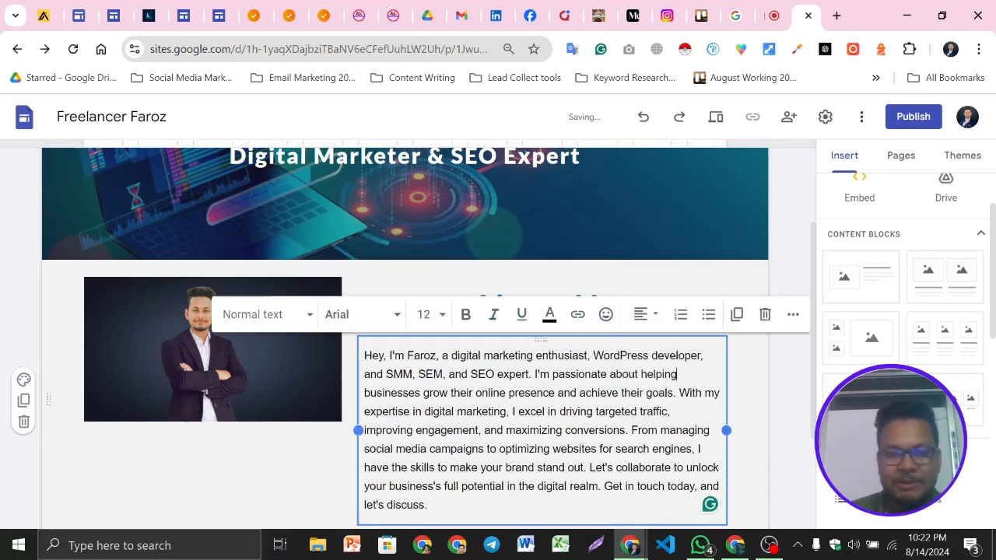
Review the finished About Us section below the header
click(17, 294)
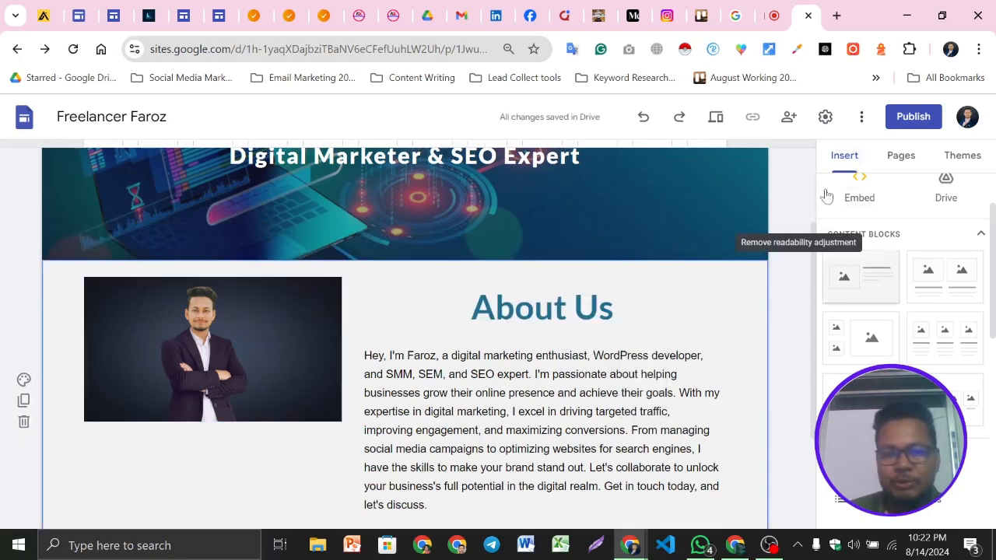
scroll(405, 312, down, 1)
scroll(567, 336, down, 1)
scroll(566, 336, up, 3)
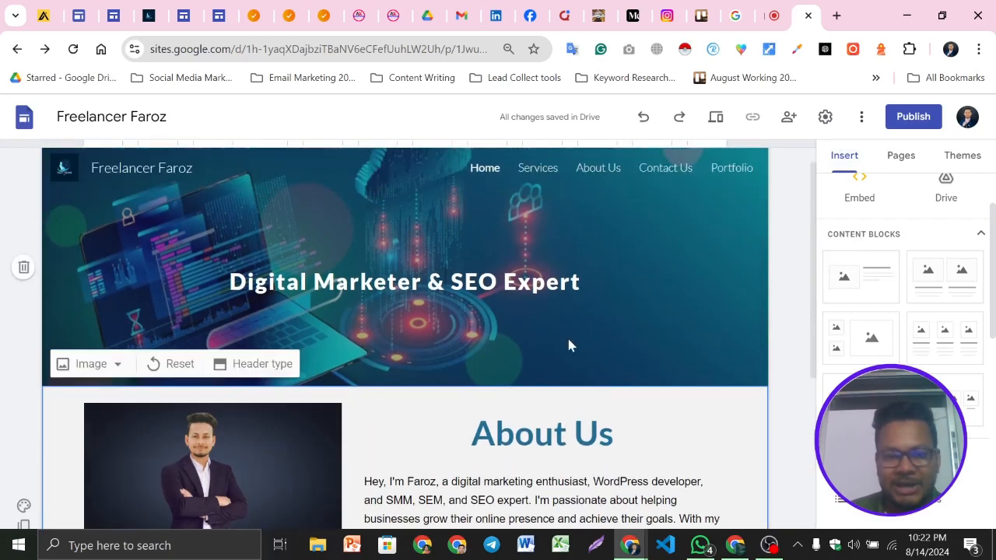
scroll(587, 276, down, 2)
scroll(598, 311, up, 2)
scroll(607, 334, down, 4)
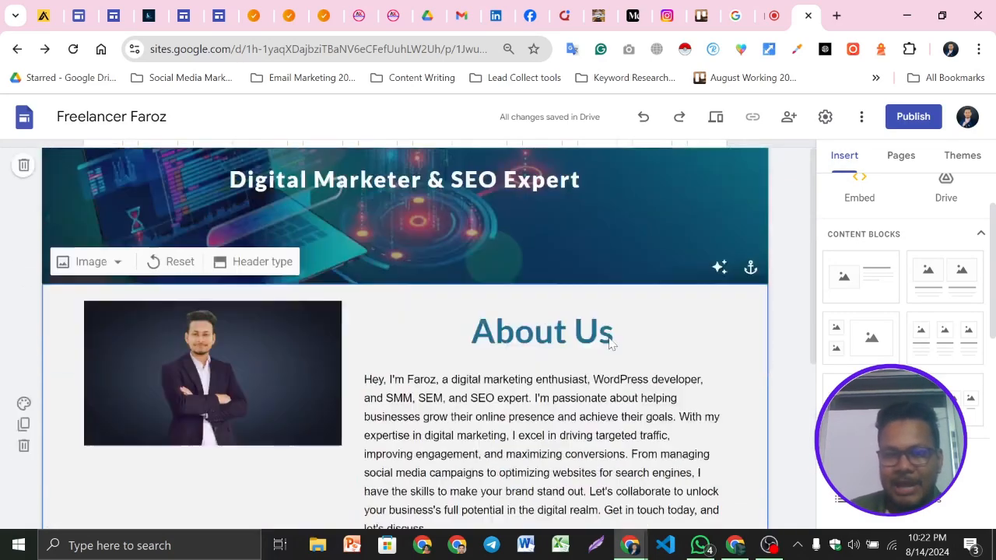
scroll(405, 335, up, 2)
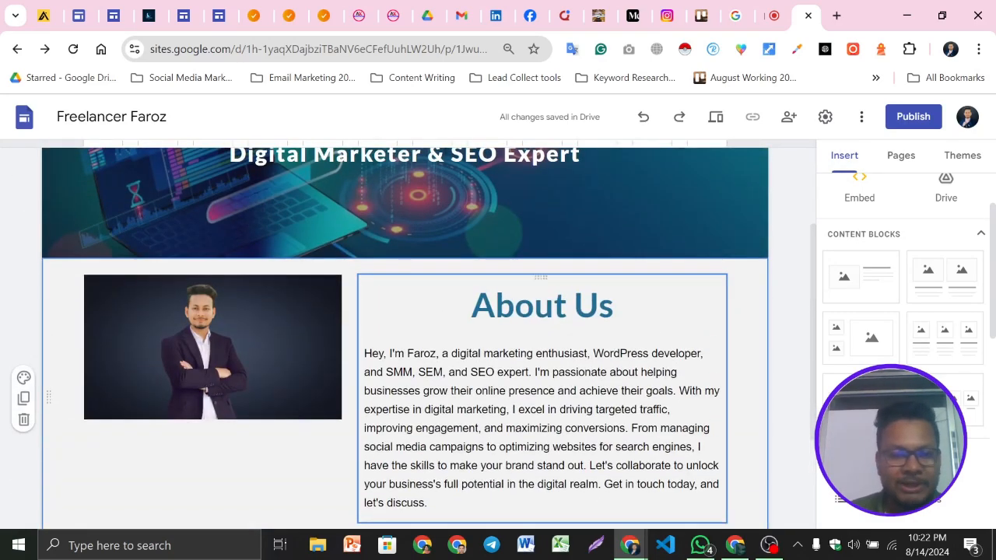
scroll(278, 335, down, 1)
click(228, 250)
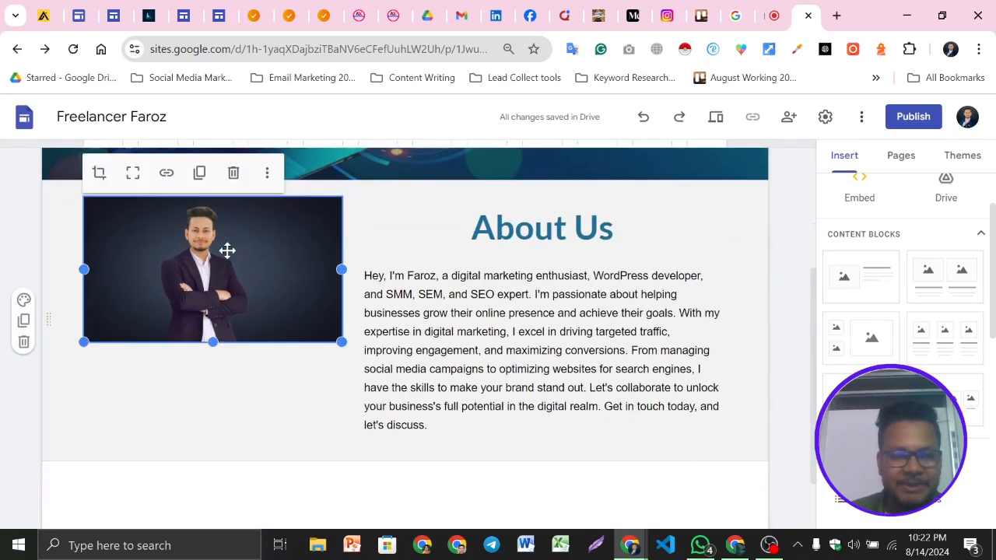
Stretch the profile photo taller so its height matches the About Us text block beside it
click(614, 252)
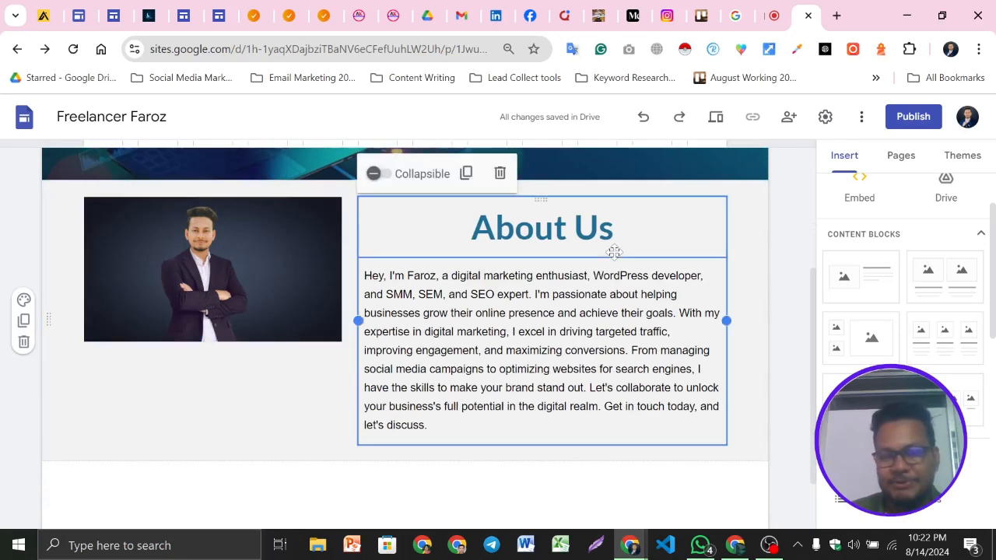
click(9, 404)
click(247, 263)
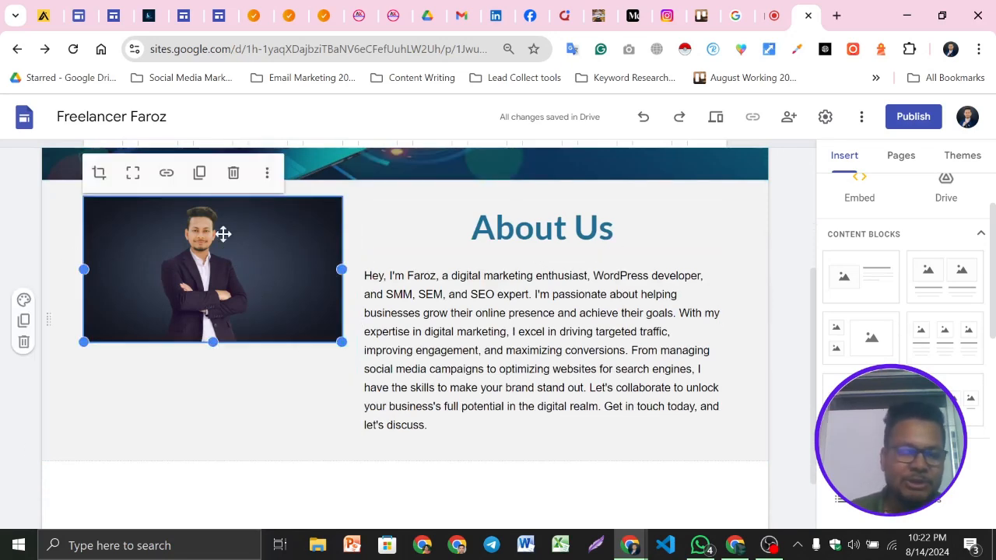
drag(216, 341, 217, 405)
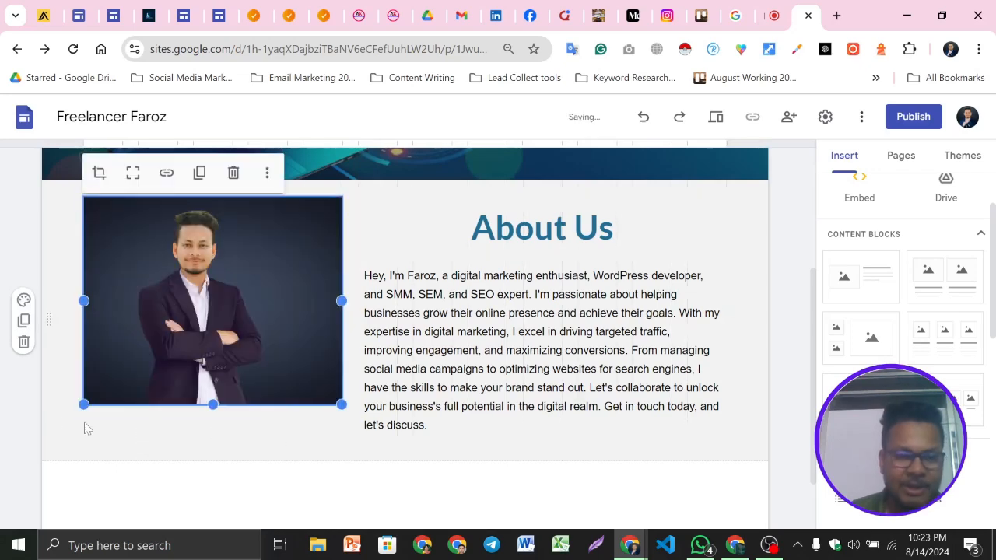
click(17, 398)
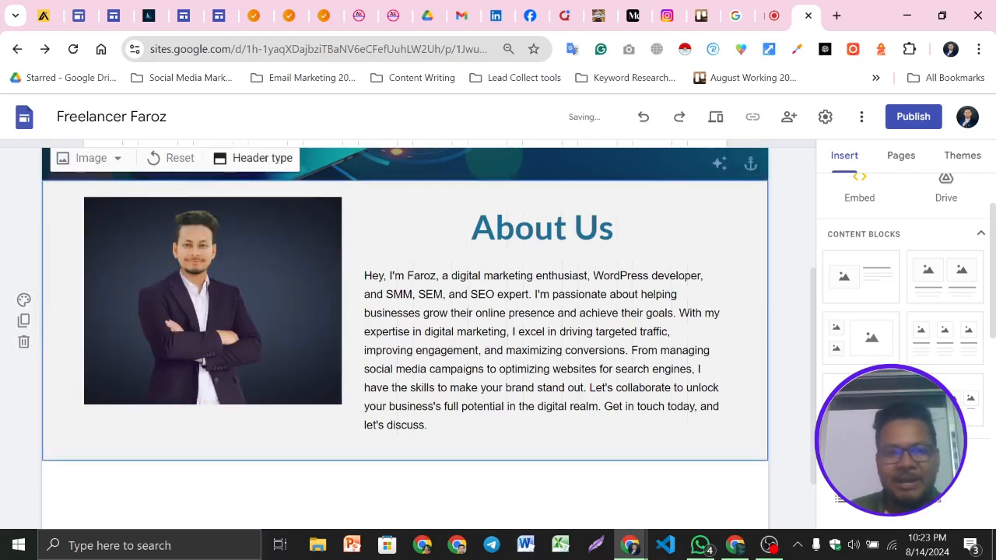
Preview the site and scroll through the header and About Us section, then leave the preview
scroll(318, 187, up, 3)
scroll(493, 349, down, 4)
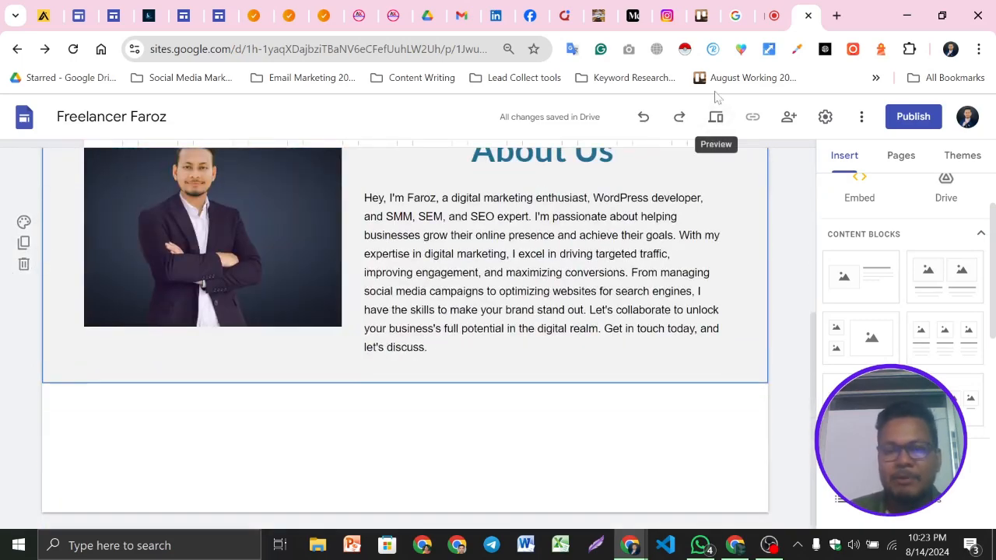
click(716, 118)
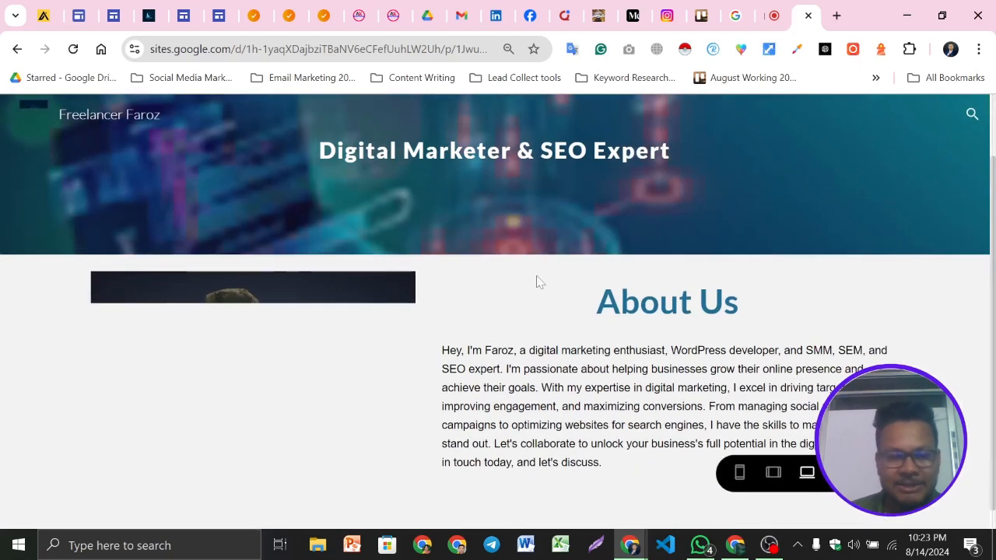
scroll(542, 291, down, 1)
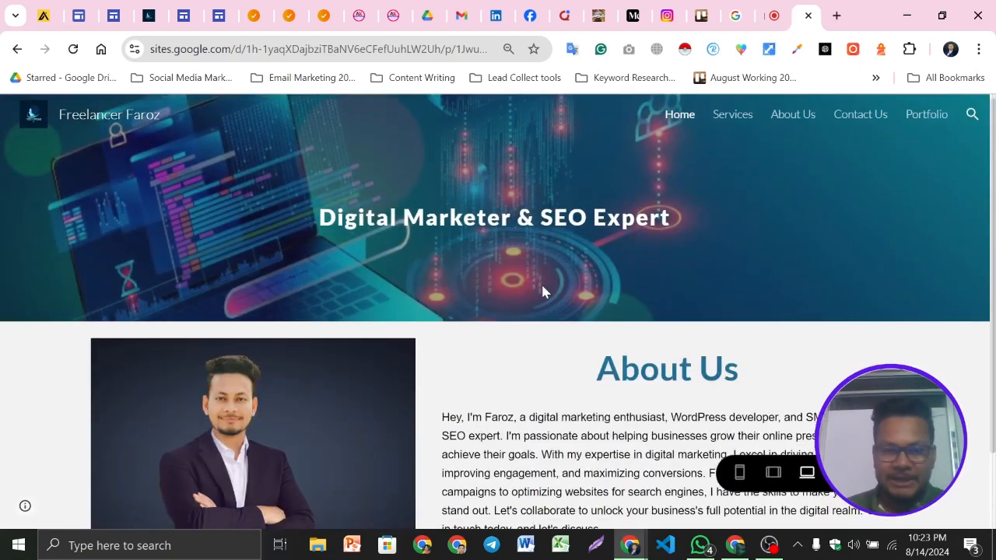
scroll(590, 320, up, 1)
scroll(615, 376, down, 1)
scroll(615, 375, up, 1)
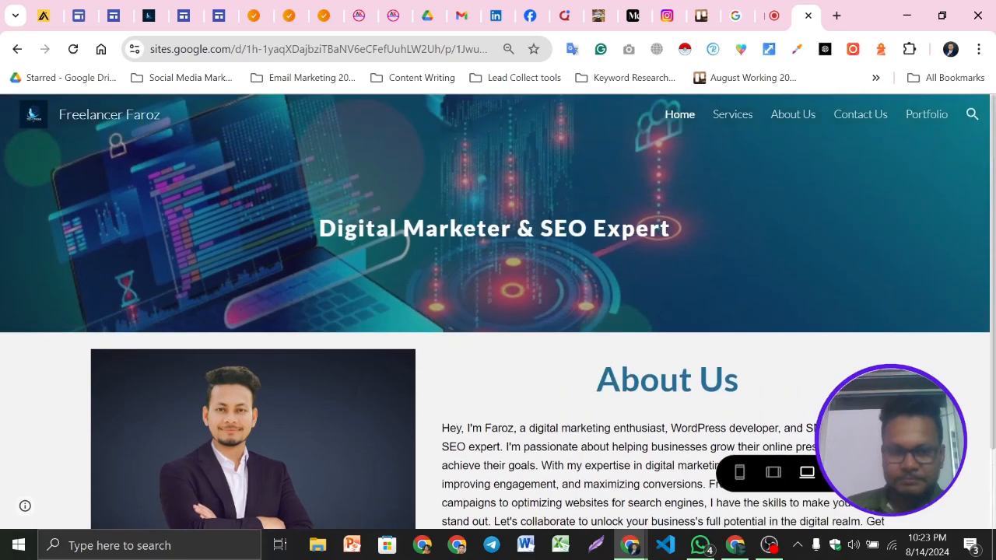
scroll(440, 336, down, 1)
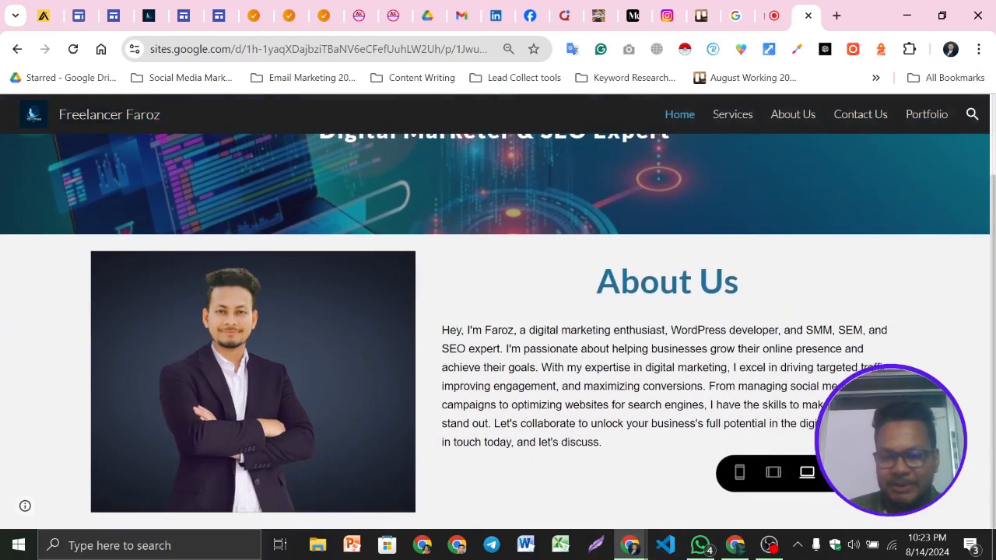
click(858, 472)
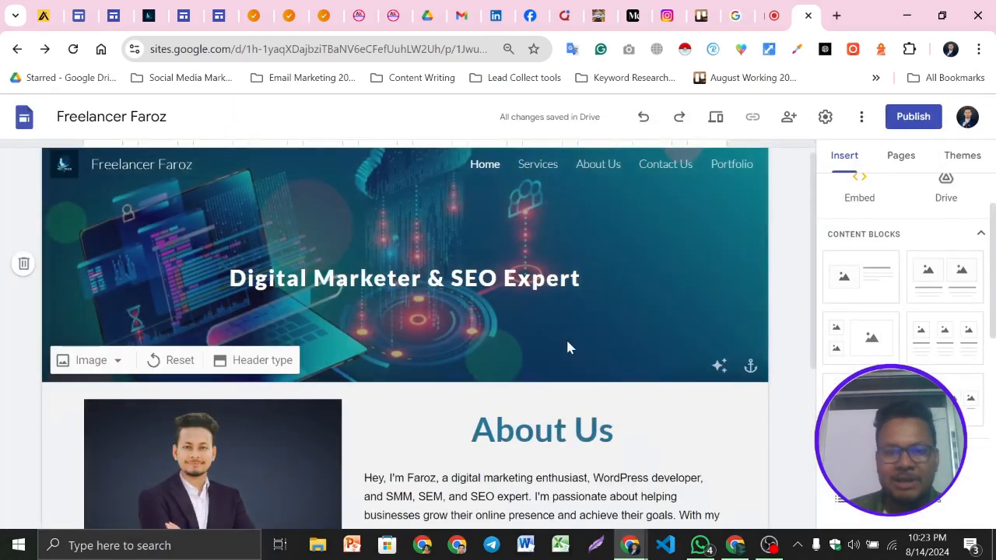
Try the Style 3 section colour on the About Us section, then switch it back to the light style
scroll(567, 341, down, 3)
scroll(545, 343, up, 1)
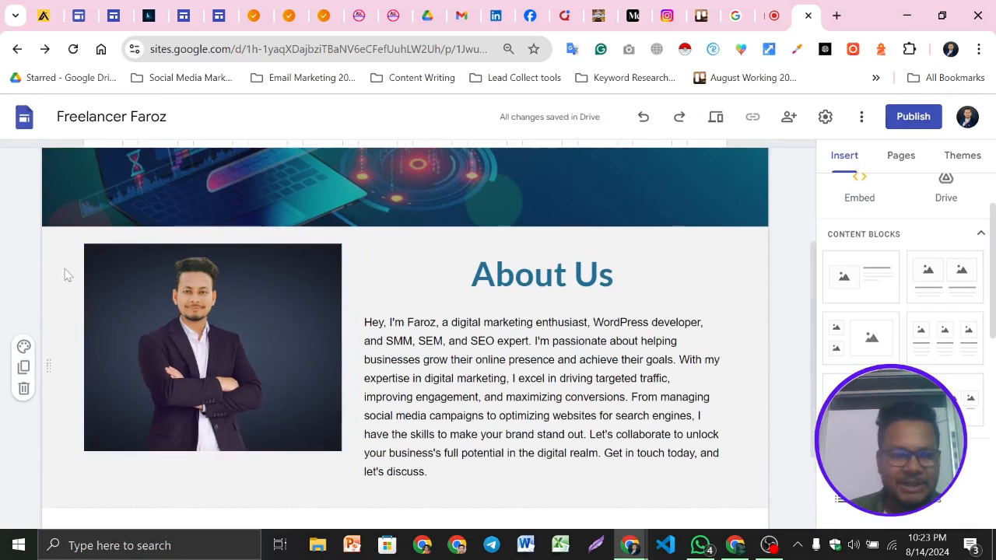
click(24, 347)
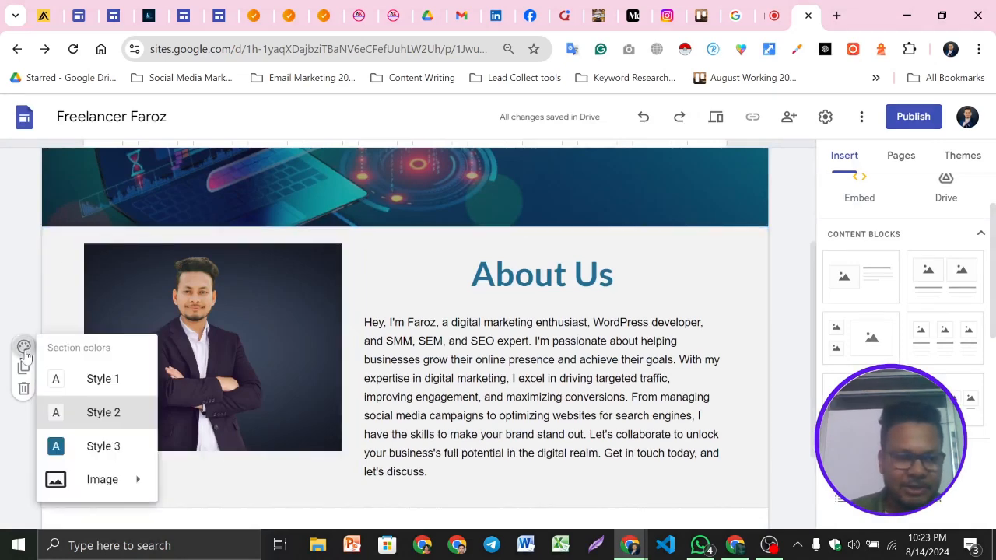
click(86, 443)
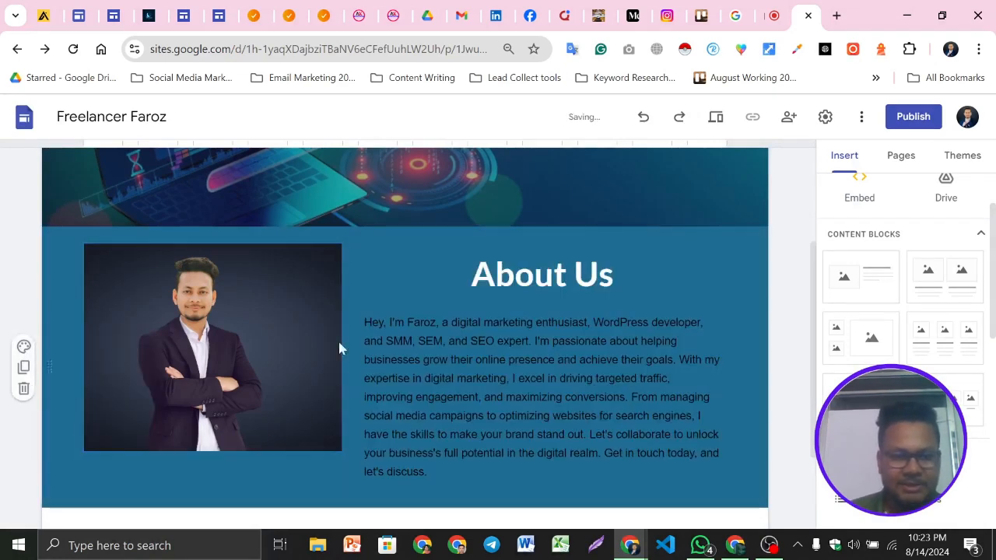
scroll(337, 380, up, 2)
scroll(574, 327, down, 2)
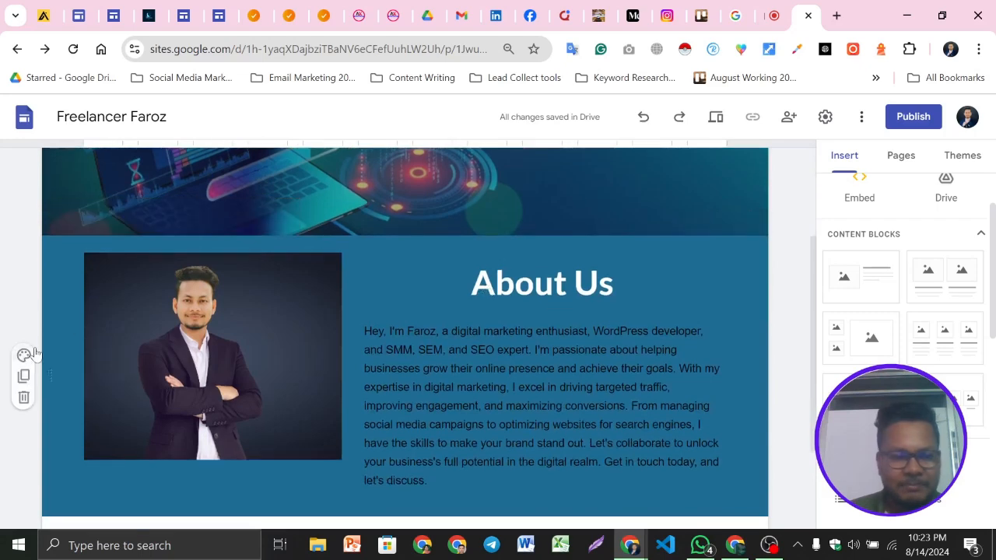
click(24, 357)
click(99, 280)
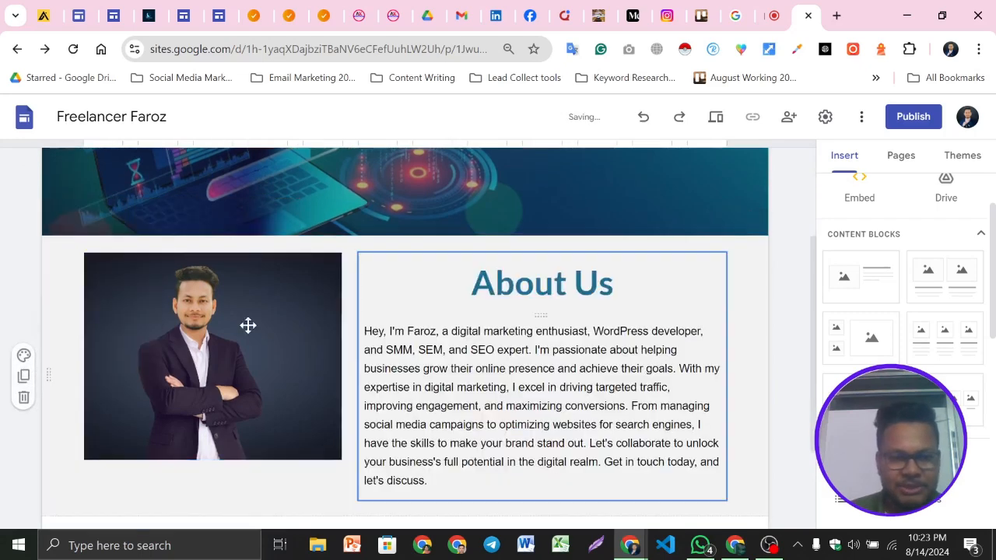
Scroll through the header and About Us section in the editor to check the layout
scroll(582, 328, up, 2)
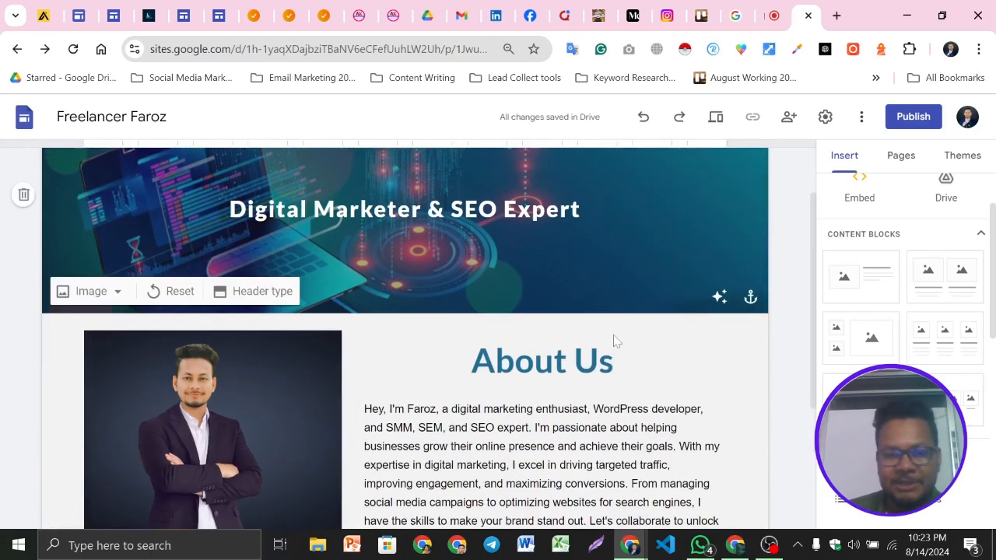
scroll(204, 302, down, 3)
scroll(378, 322, up, 4)
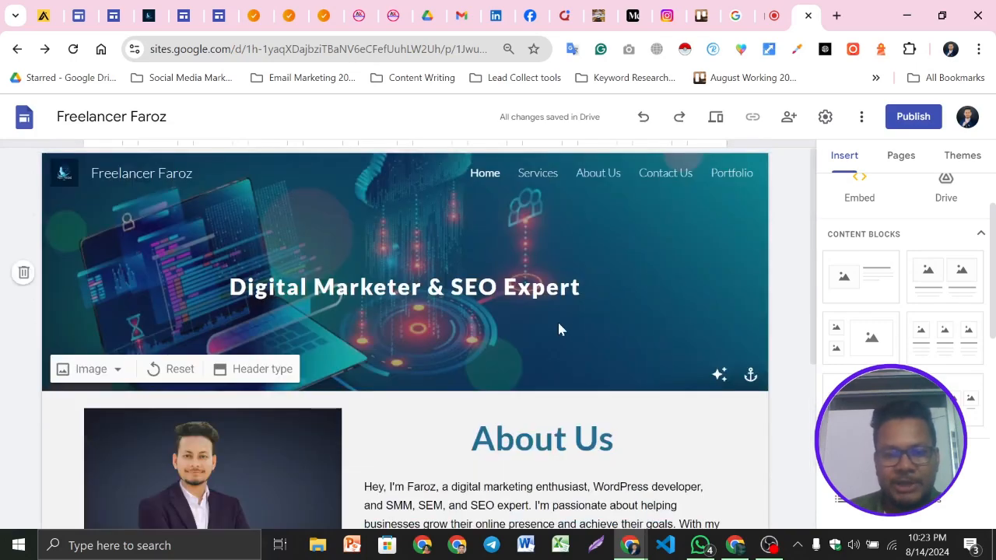
scroll(558, 320, down, 2)
triple_click(542, 406)
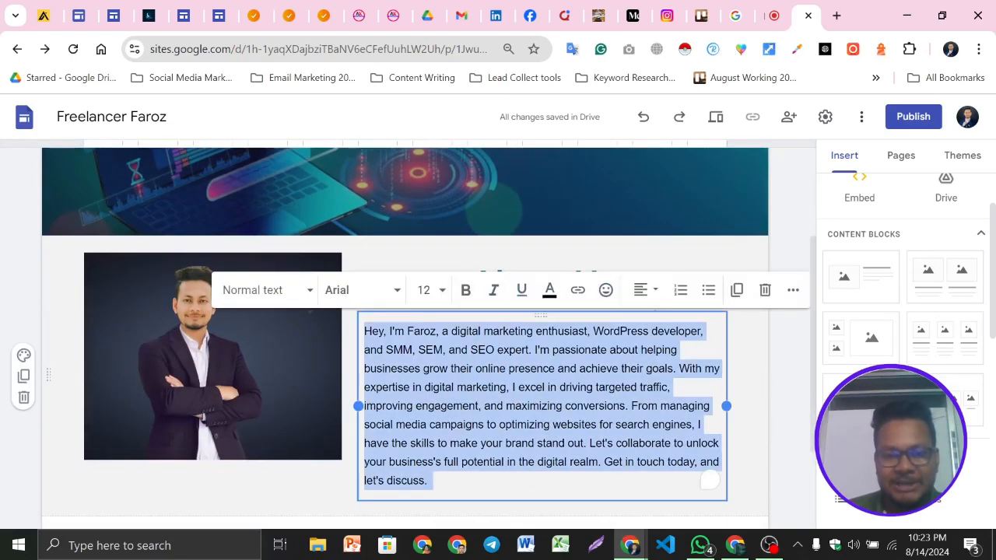
click(263, 348)
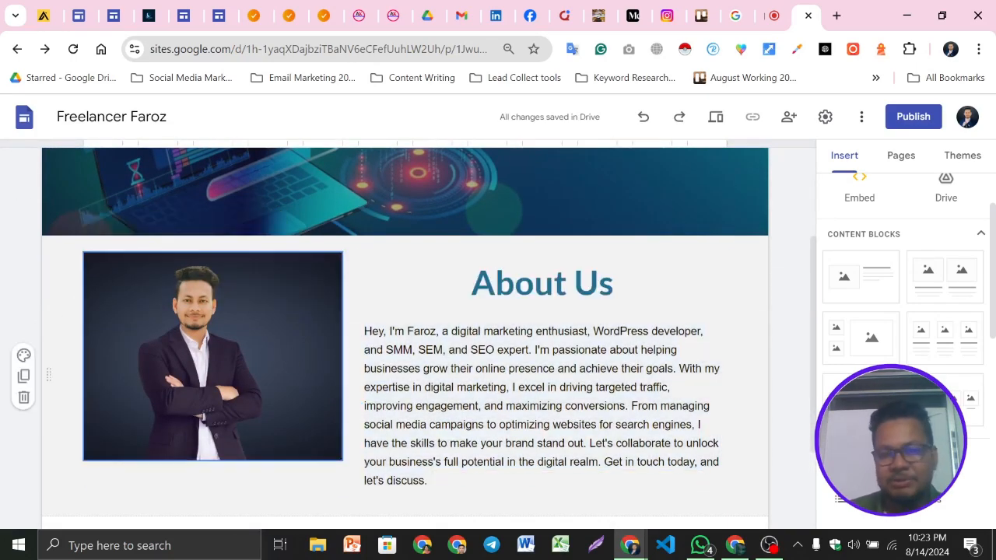
scroll(405, 335, down, 3)
scroll(405, 335, up, 2)
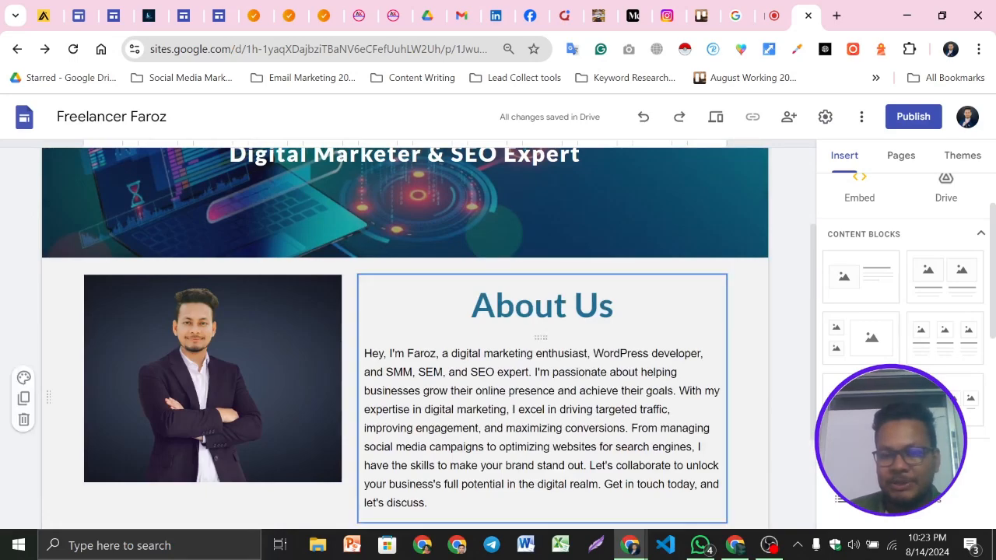
scroll(404, 334, up, 2)
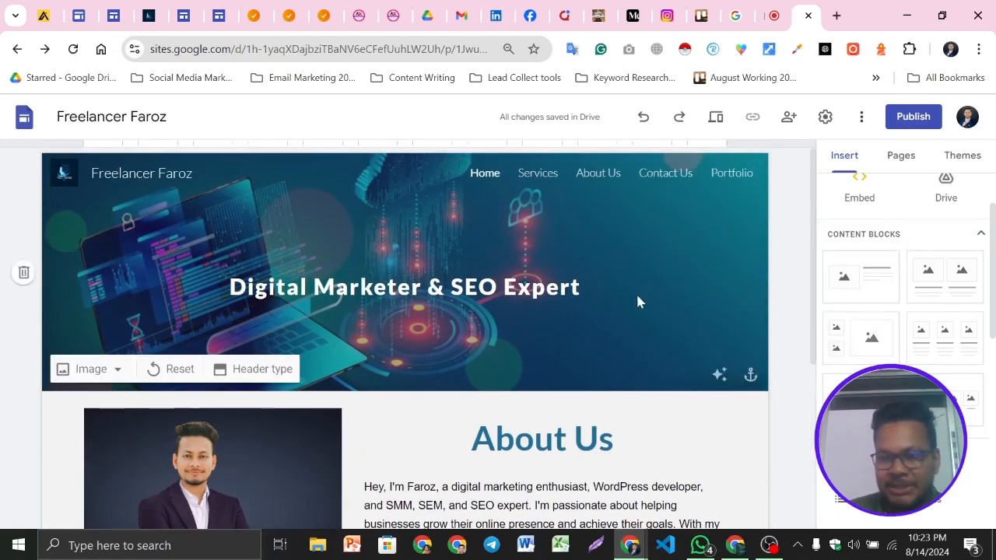
scroll(639, 291, down, 6)
scroll(420, 436, up, 6)
scroll(418, 436, down, 6)
scroll(420, 436, up, 6)
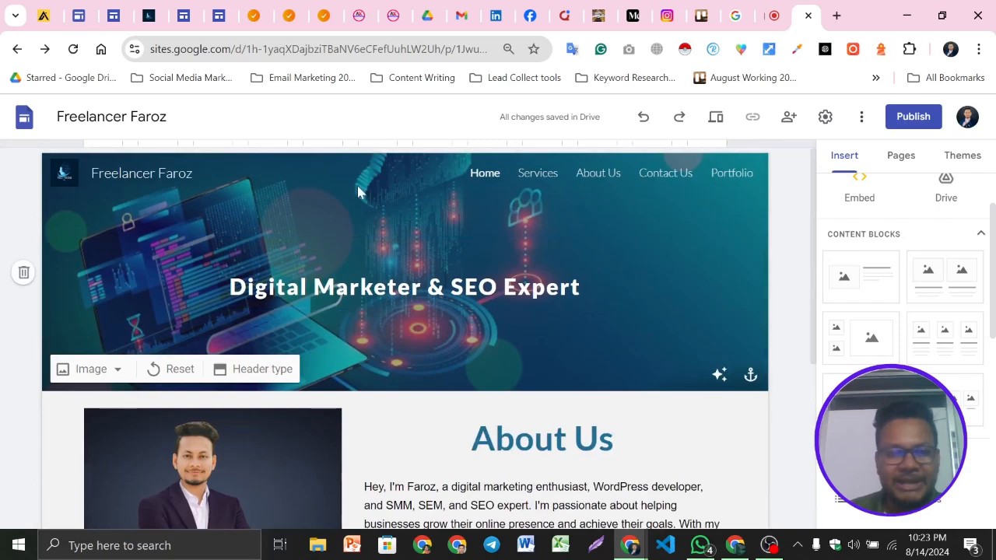
scroll(369, 349, down, 6)
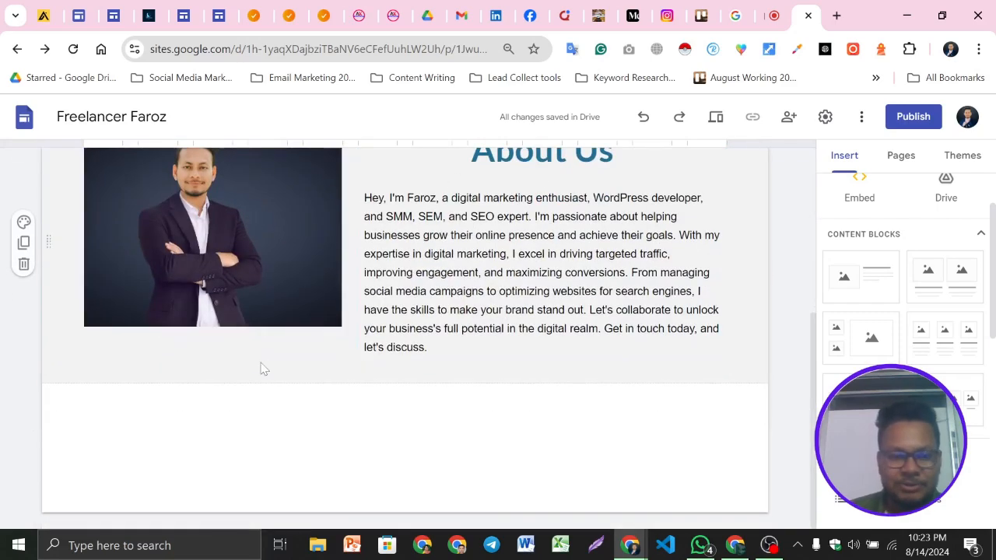
scroll(389, 358, up, 3)
scroll(420, 436, down, 3)
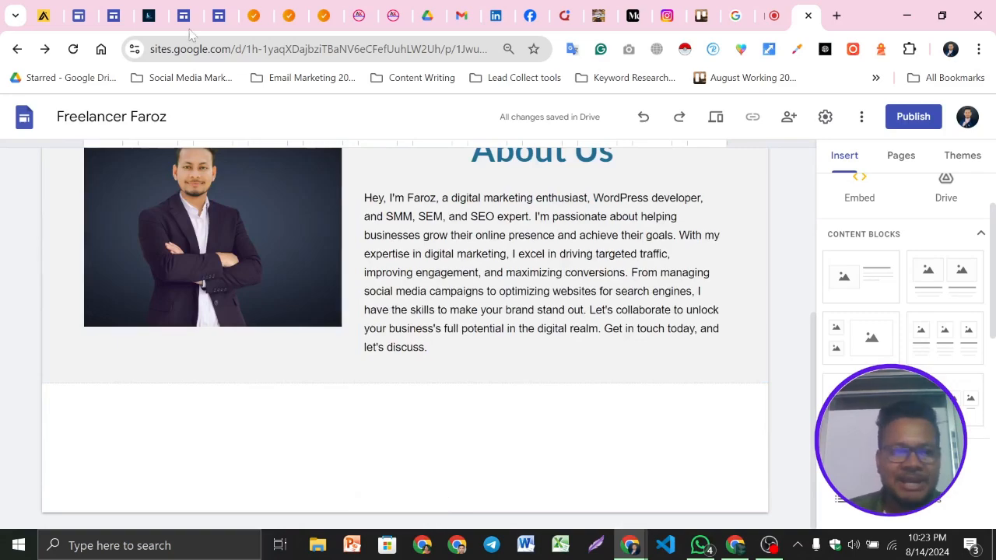
Switch to the example portfolio site tab to compare its services section, then return to the editor
click(149, 16)
scroll(729, 355, down, 8)
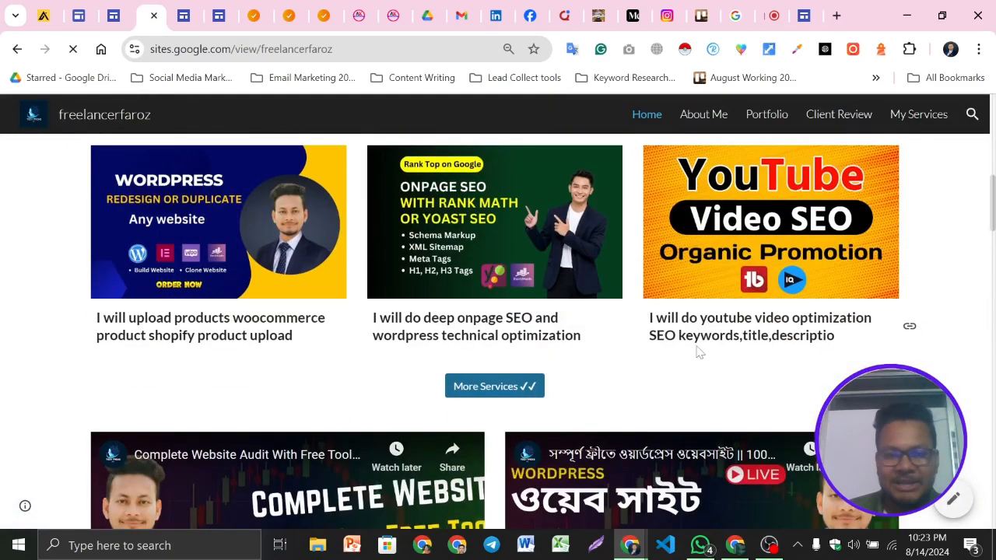
scroll(355, 354, up, 2)
click(813, 13)
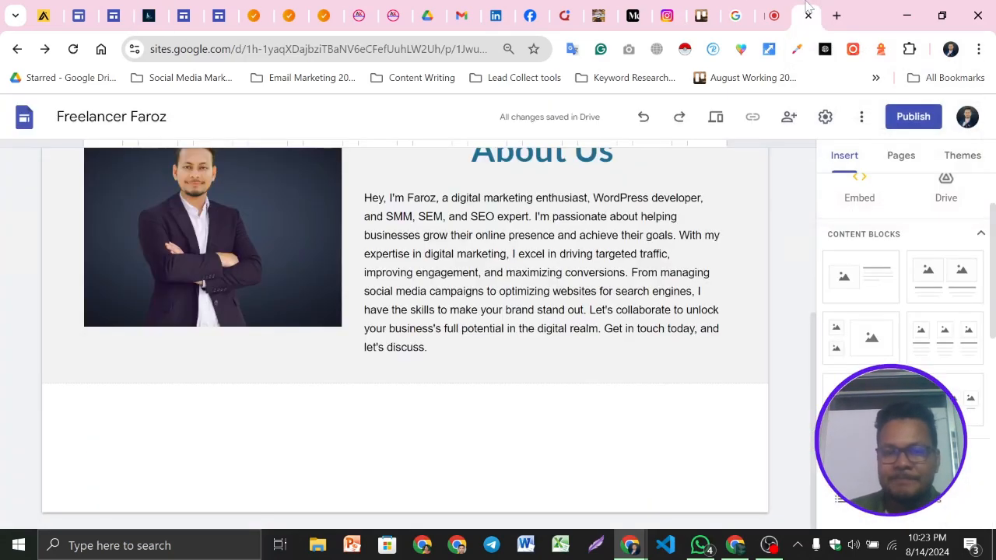
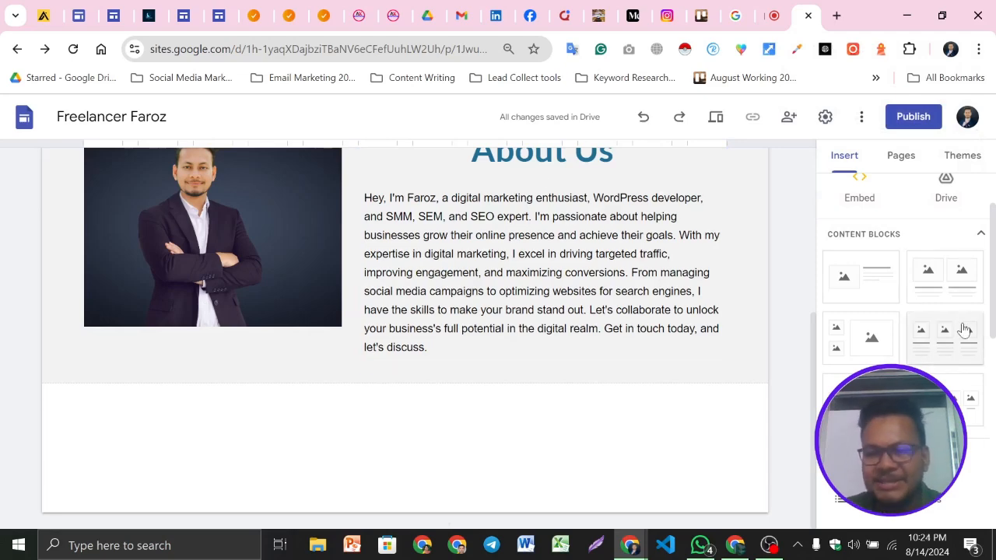
Switch to the example portfolio site to study its My Services section, then return to the editor
click(148, 16)
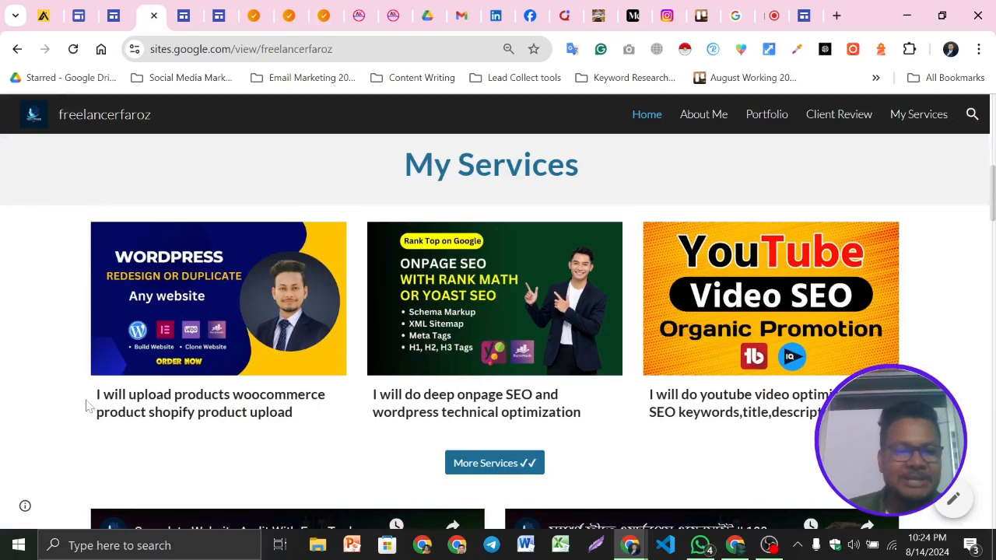
drag(88, 406, 302, 427)
click(420, 476)
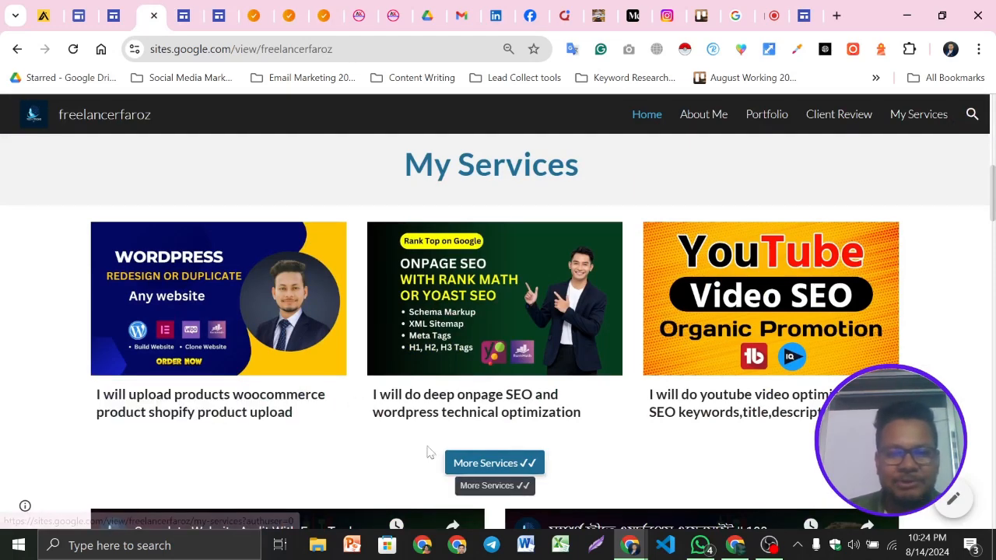
drag(417, 170, 649, 173)
click(652, 177)
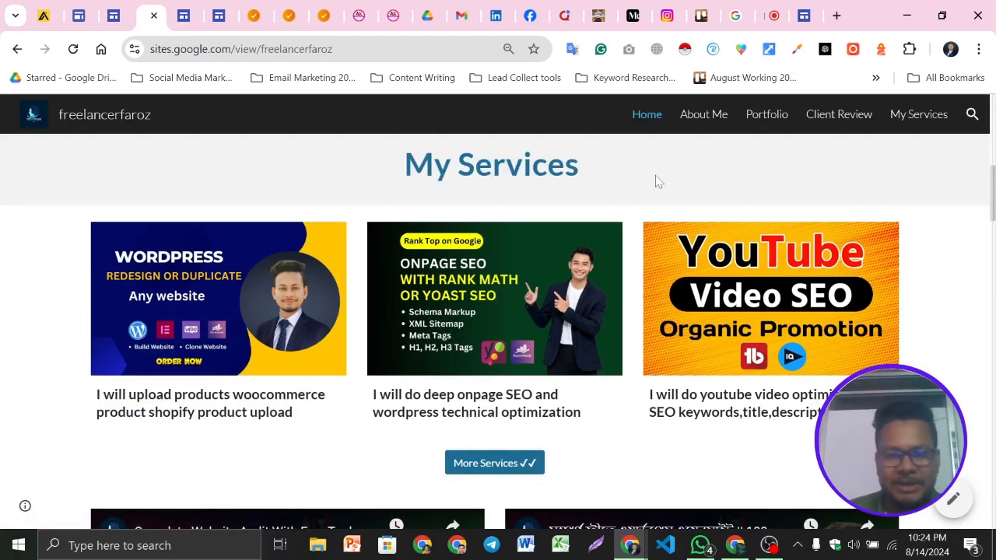
click(806, 9)
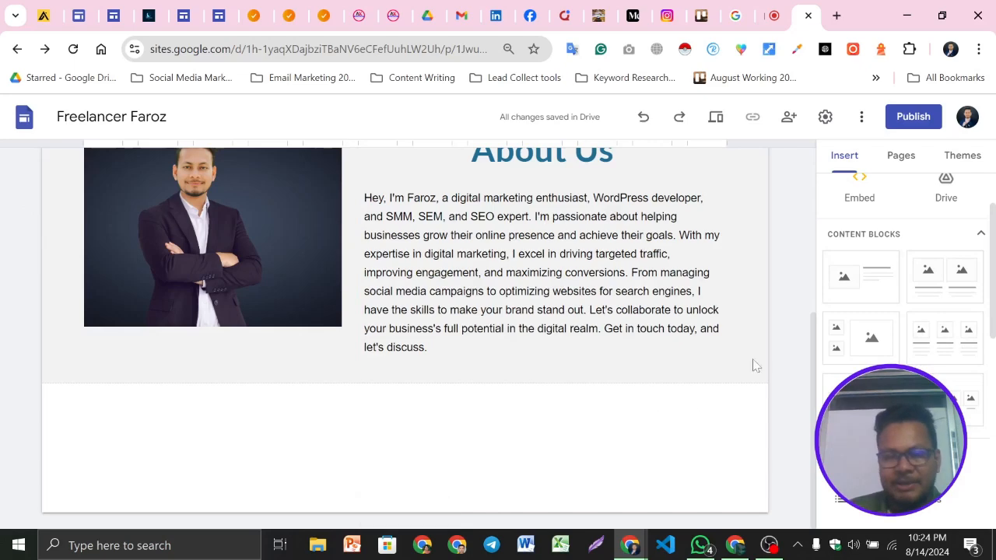
scroll(942, 278, up, 2)
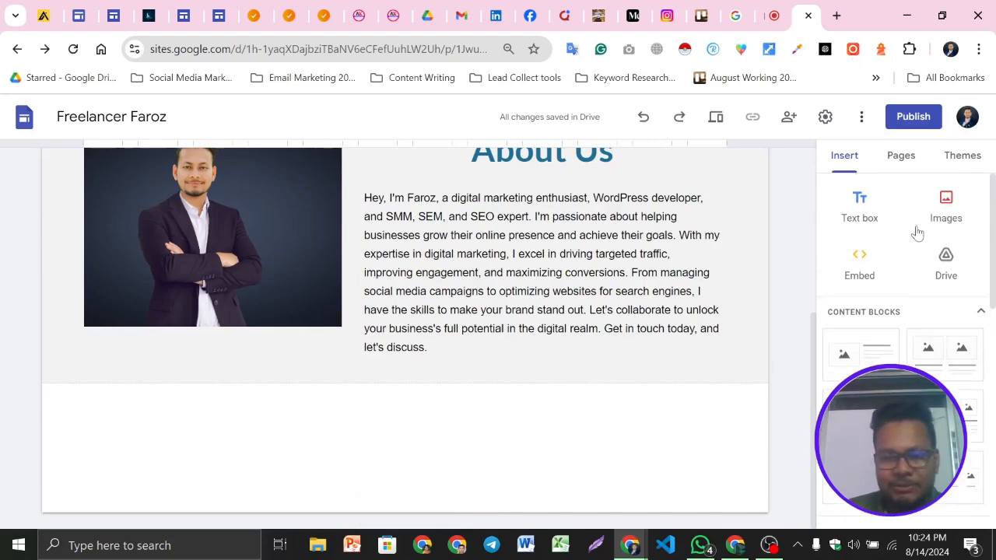
Copy the My Services heading from the example site and paste it into a new text box below About Us
click(114, 15)
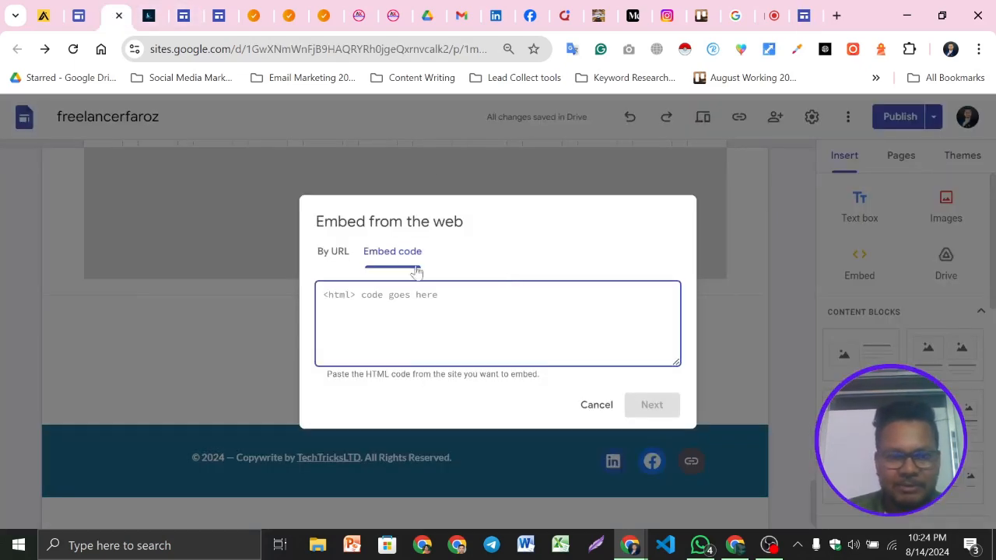
click(148, 16)
scroll(453, 236, up, 1)
triple_click(453, 242)
key(ctrl+c)
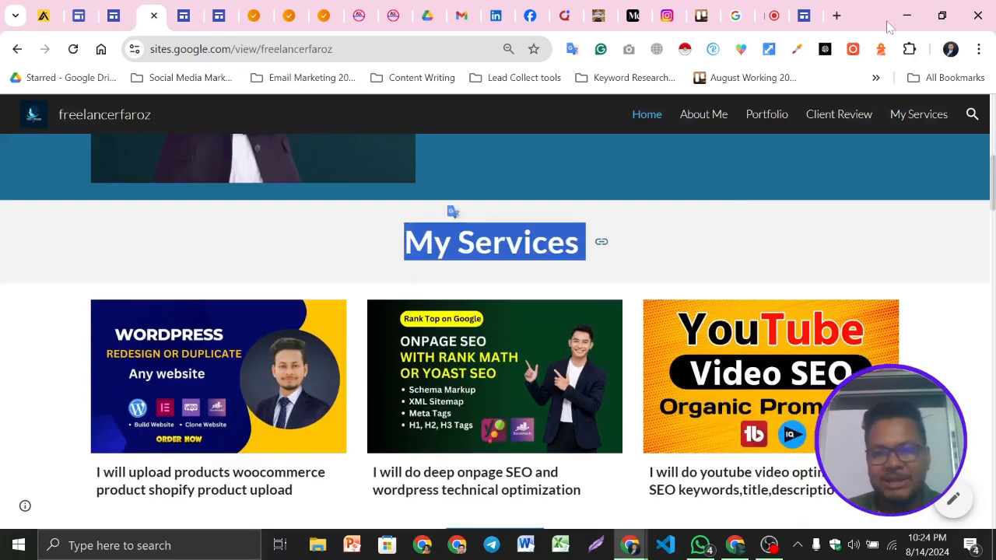
click(806, 15)
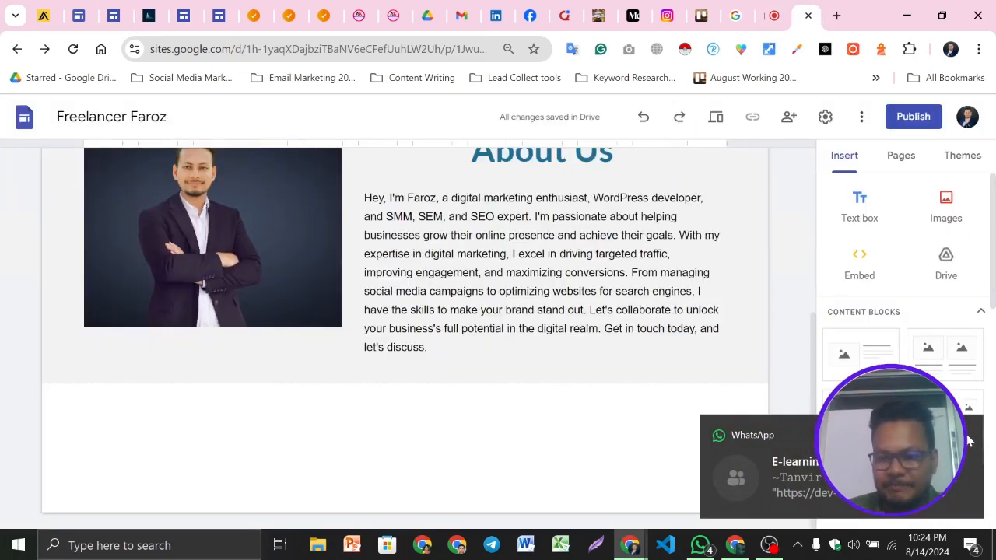
click(865, 218)
click(318, 426)
click(226, 355)
key(ctrl+v)
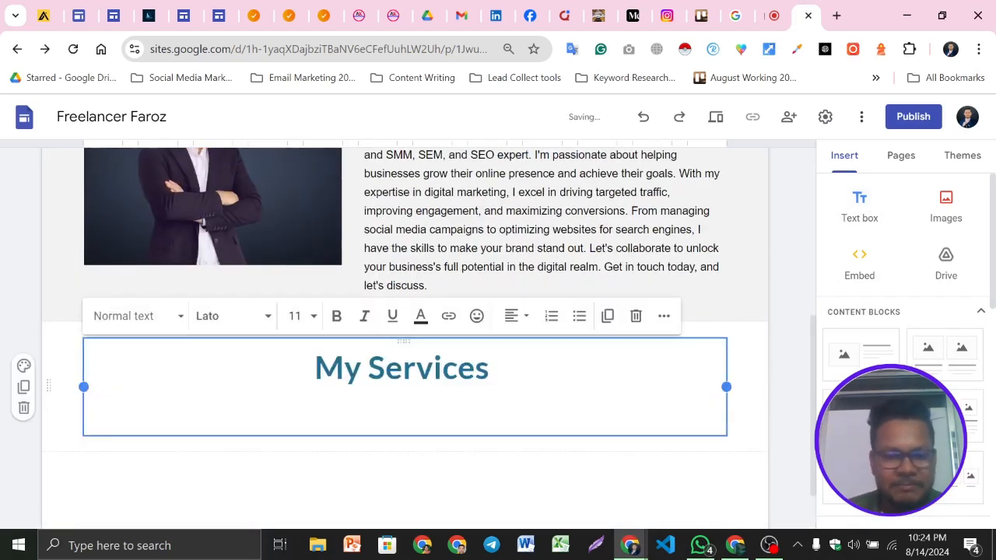
key(BackSpace)
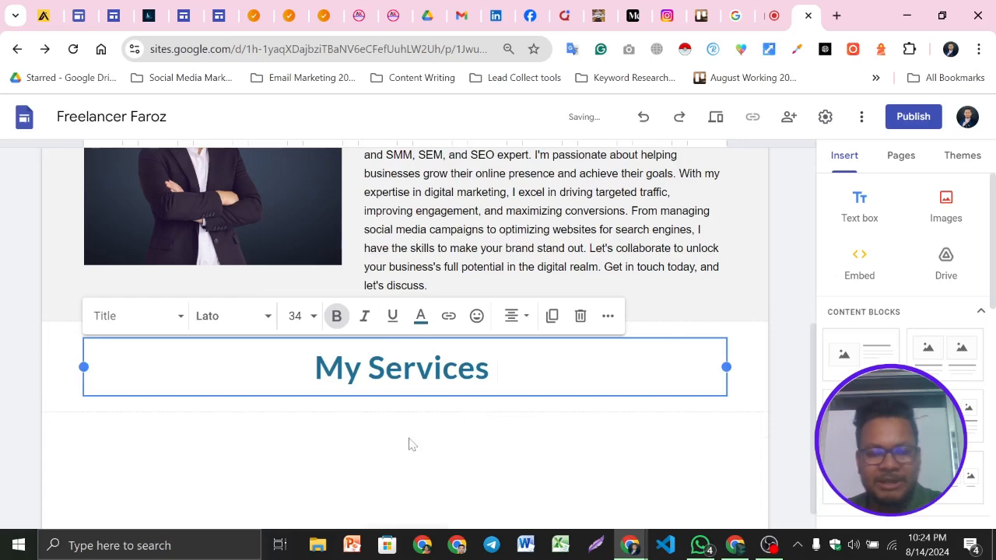
click(481, 459)
Insert a three-column image content block below the My Services heading
scroll(459, 375, down, 1)
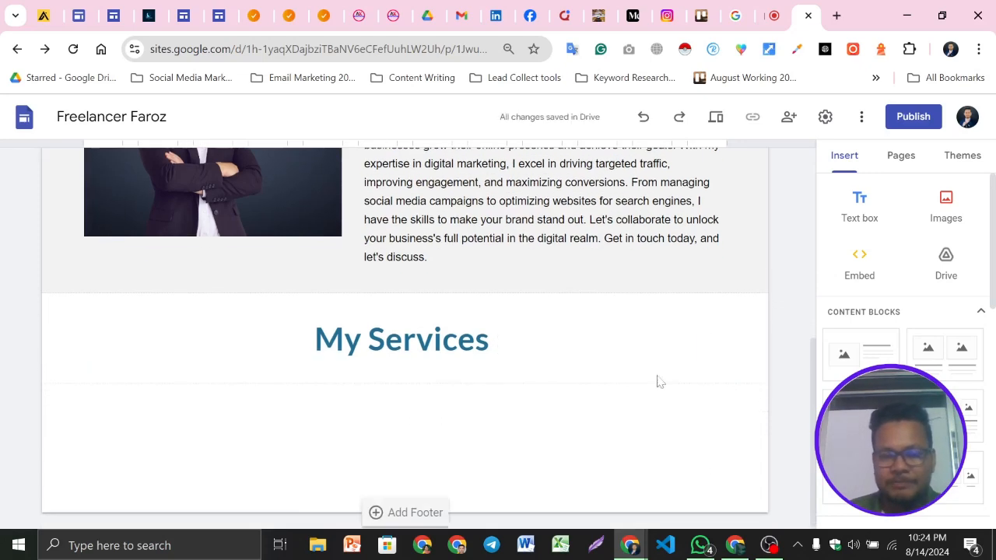
click(148, 14)
click(340, 237)
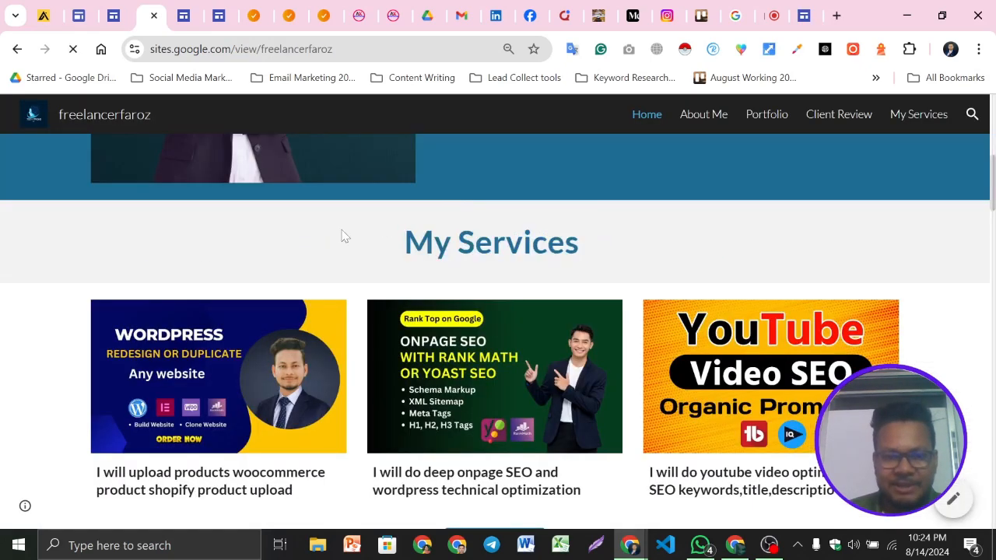
scroll(220, 229, down, 1)
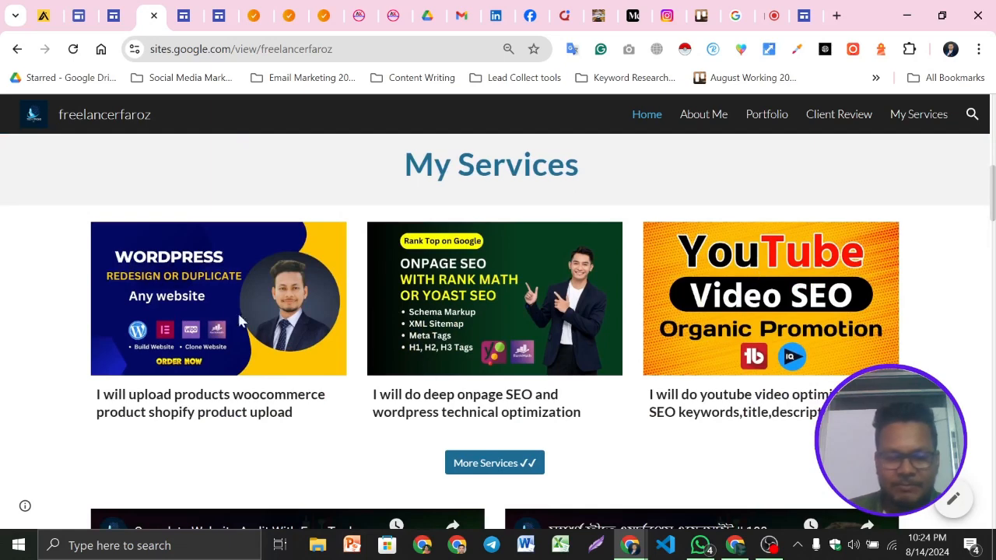
click(804, 11)
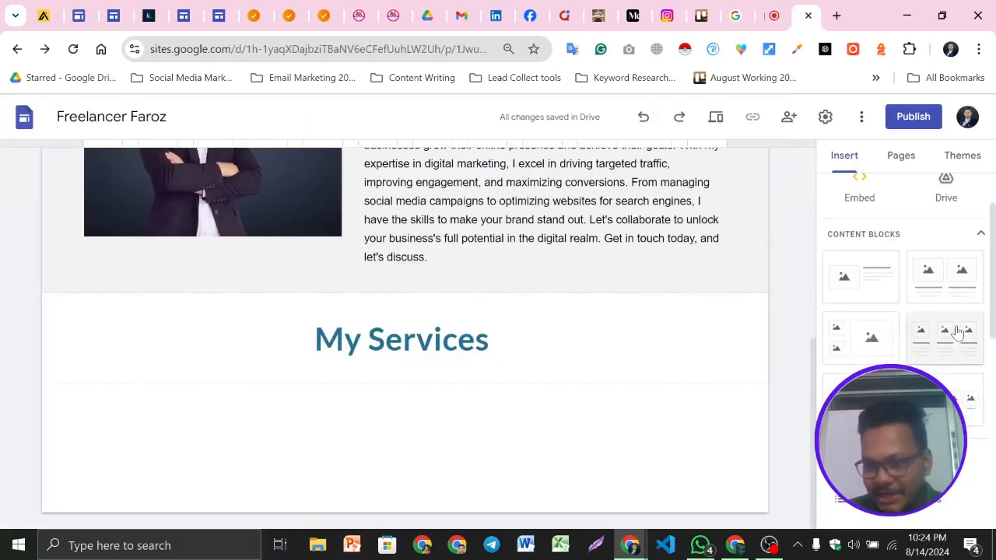
click(942, 348)
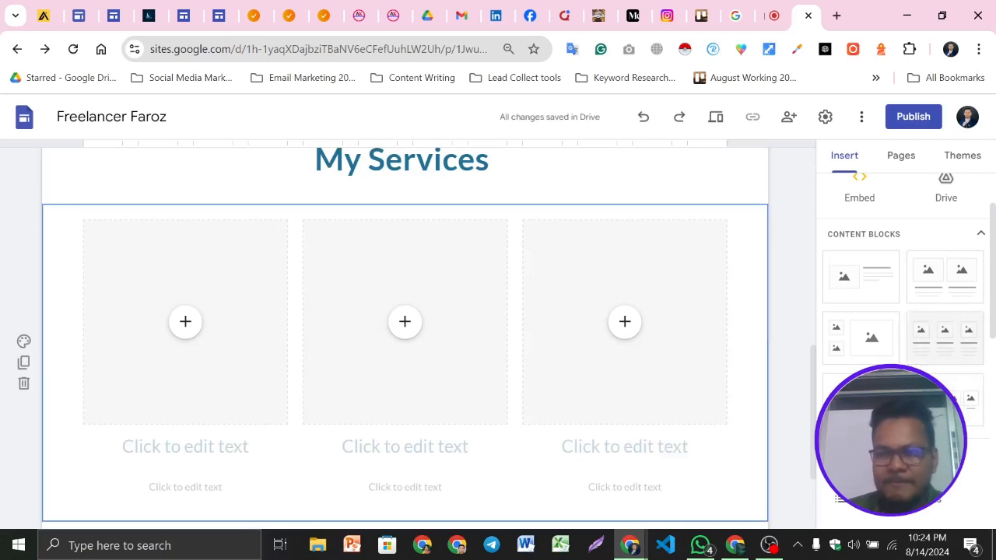
scroll(100, 291, down, 1)
scroll(405, 243, up, 3)
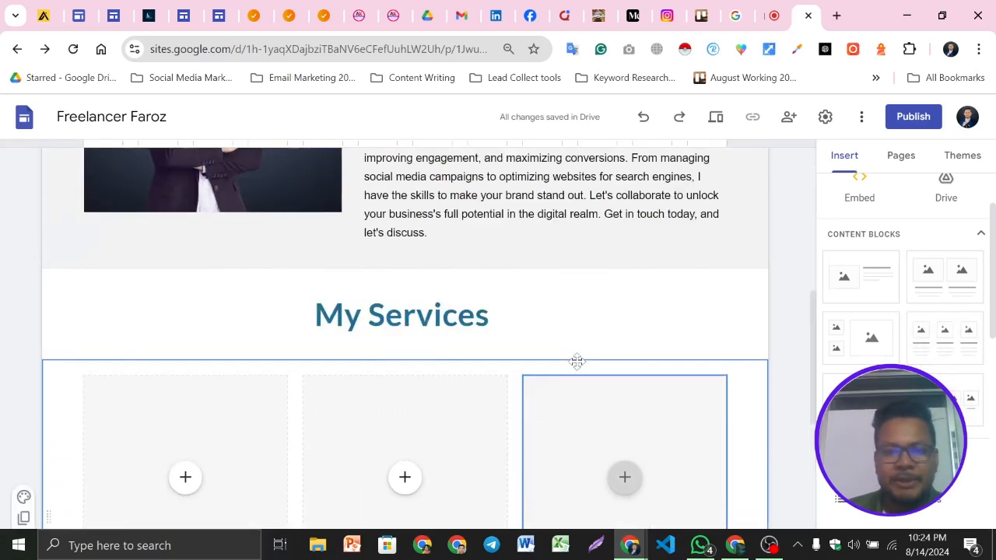
scroll(374, 316, down, 2)
Upload the on-page SEO gig image from the My Gig folder into the first card and fit it to the frame
click(184, 324)
click(243, 340)
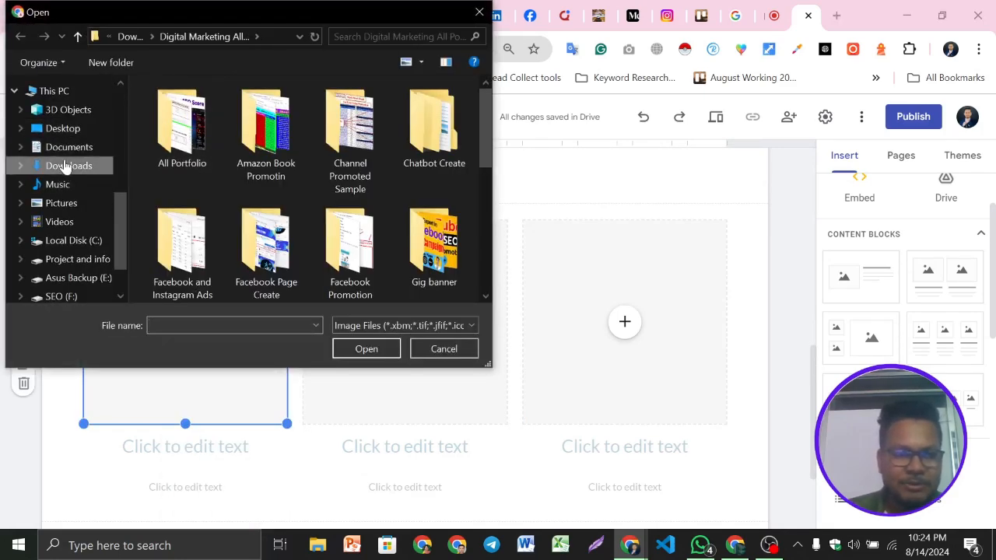
click(68, 166)
double_click(361, 161)
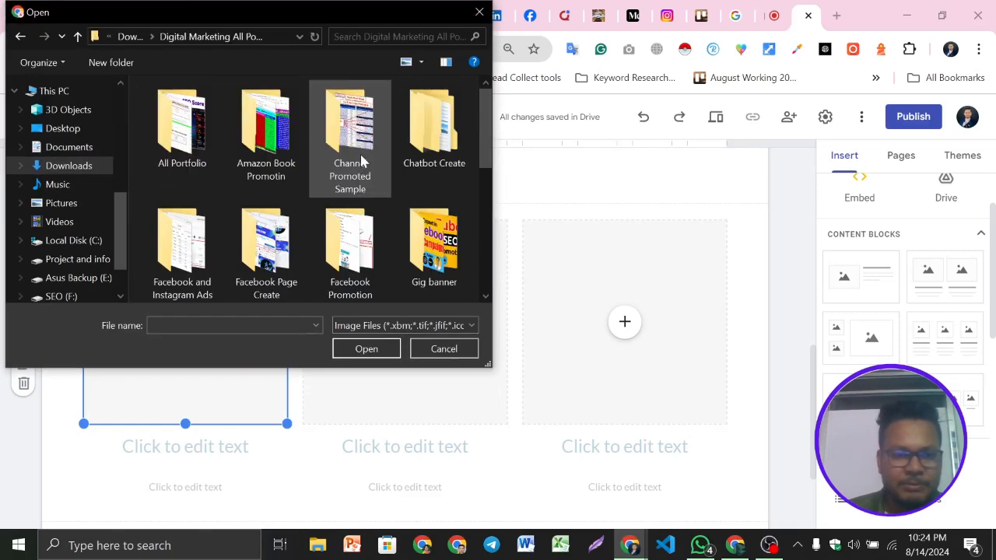
scroll(423, 233, down, 3)
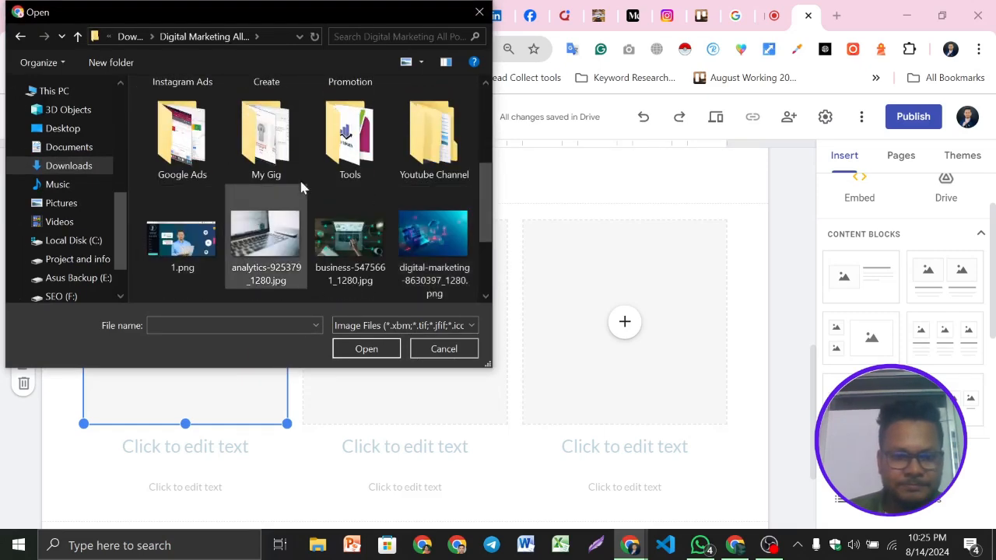
scroll(328, 221, down, 3)
scroll(352, 243, up, 5)
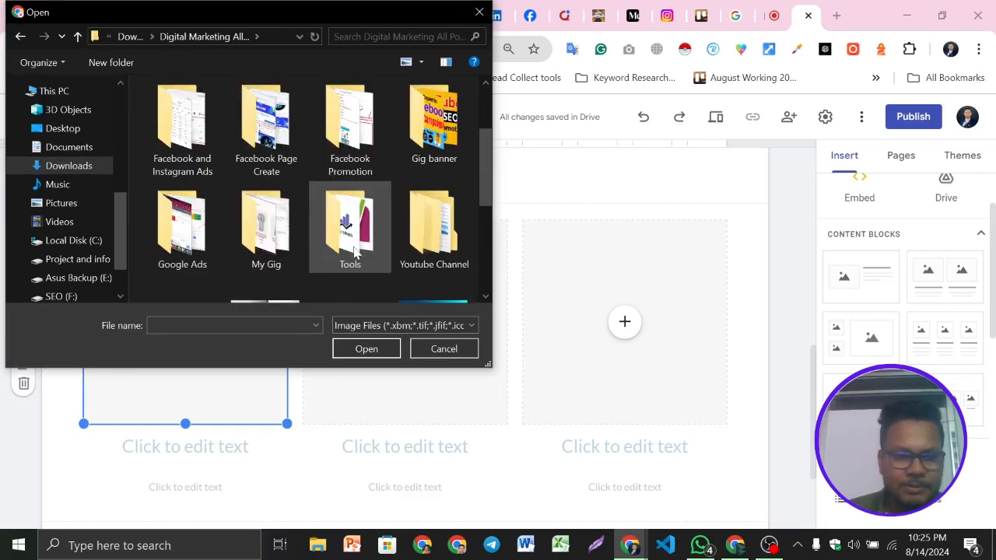
double_click(281, 224)
scroll(277, 213, down, 1)
click(354, 236)
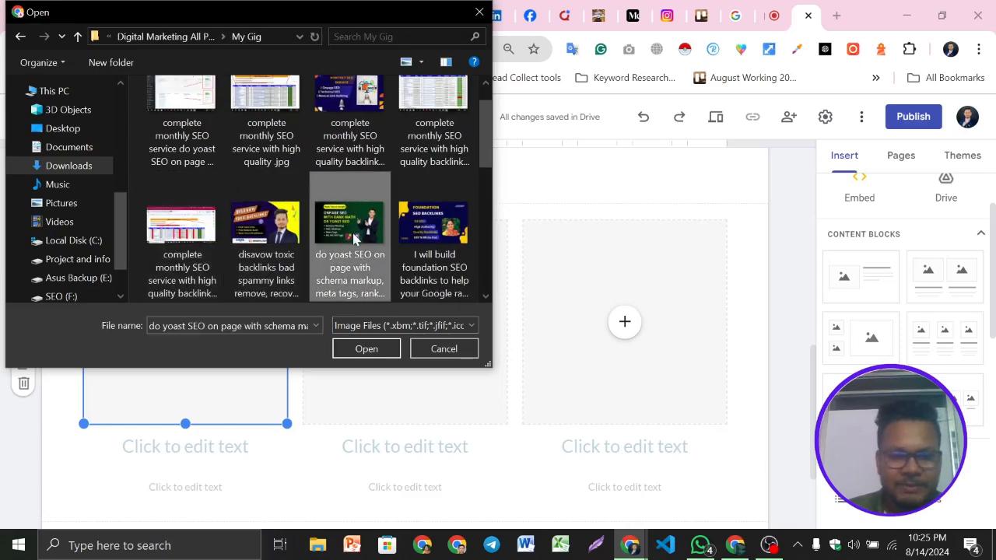
click(363, 350)
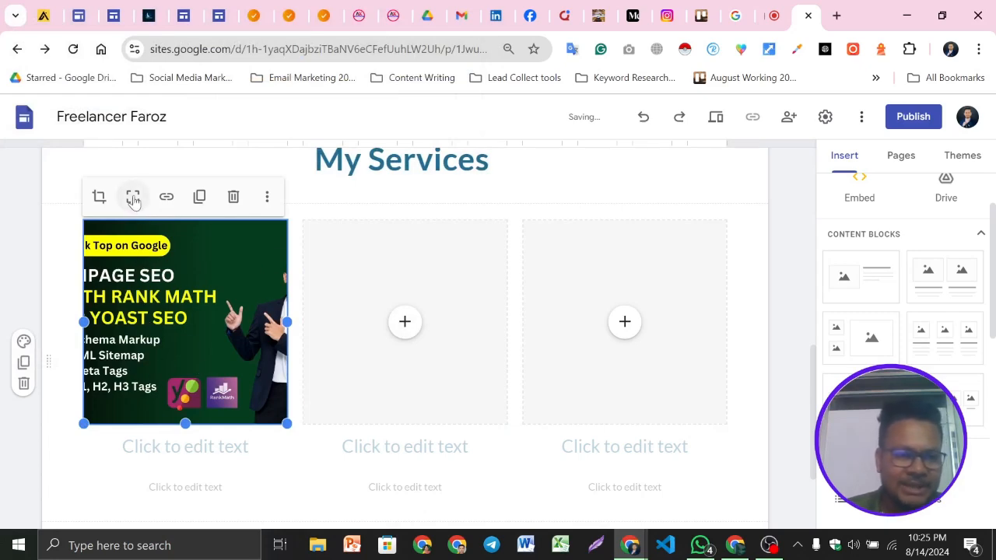
click(133, 199)
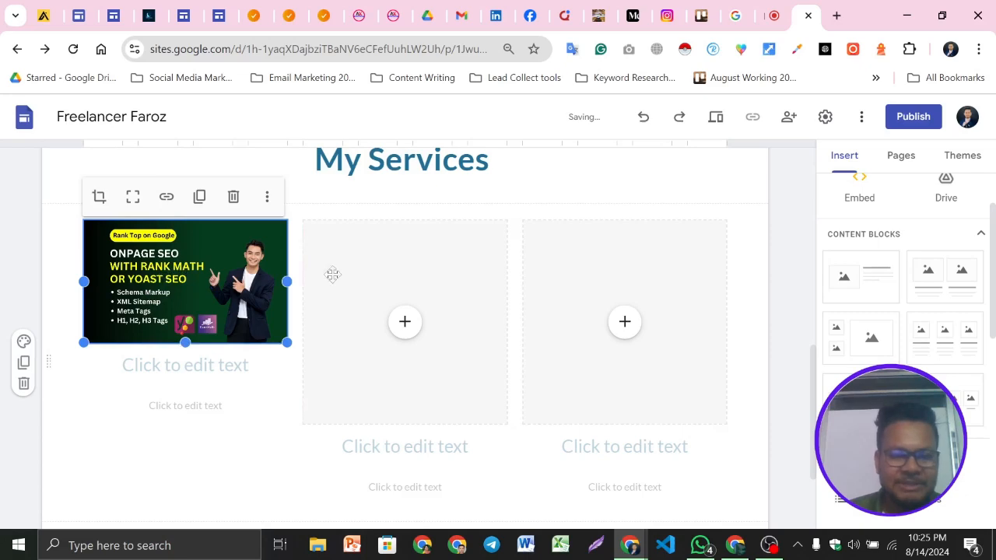
Upload the WordPress redesign gig image into the second card and fit it to the frame
click(405, 322)
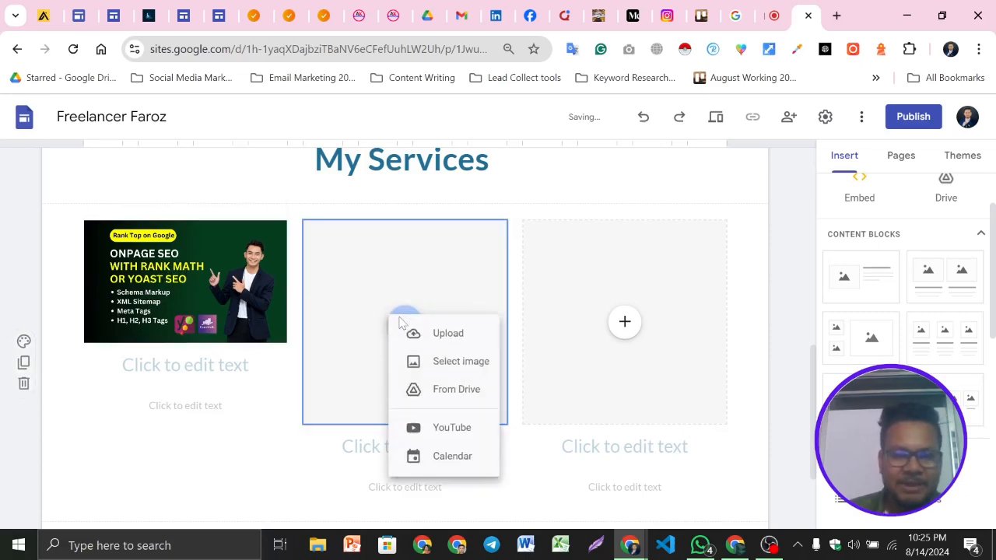
click(446, 343)
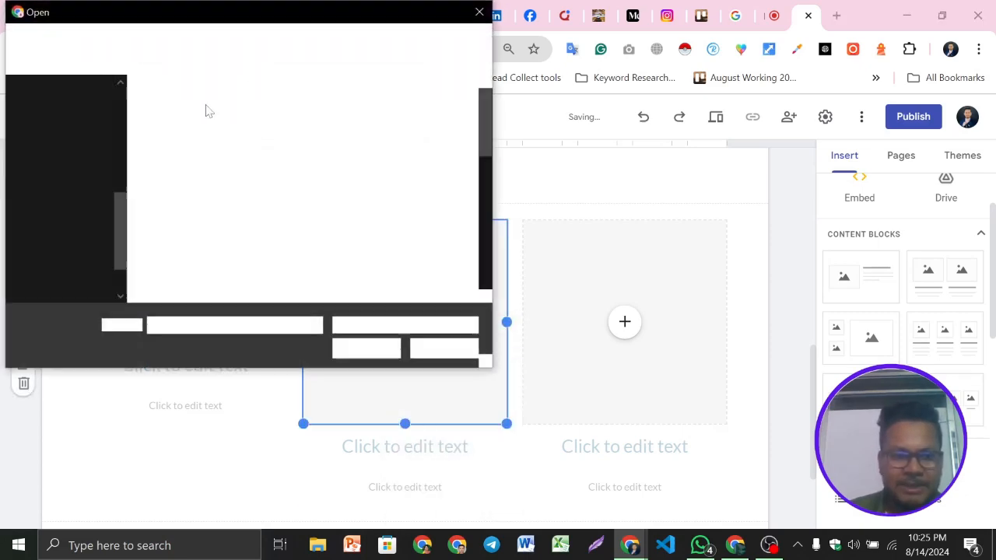
scroll(373, 213, down, 1)
scroll(373, 219, down, 3)
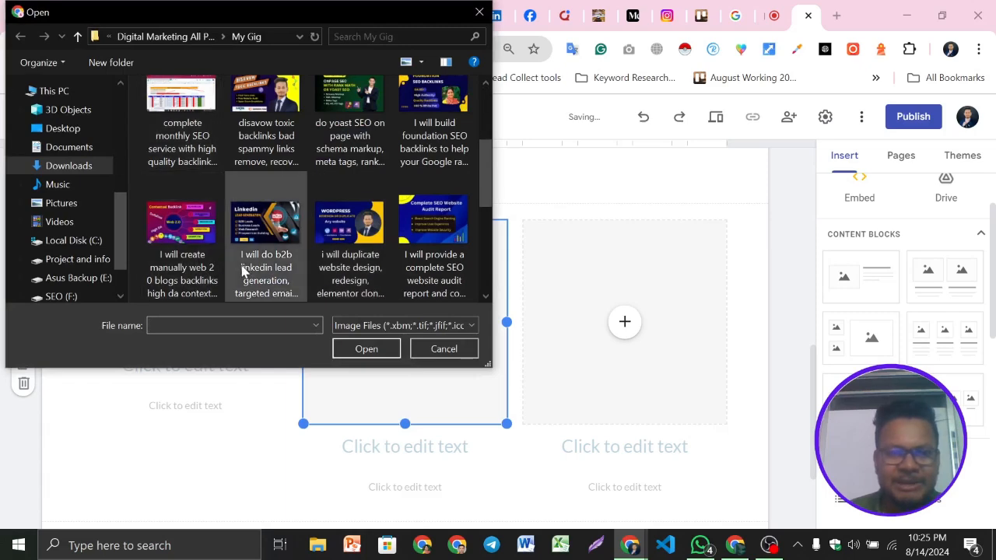
click(378, 247)
click(351, 354)
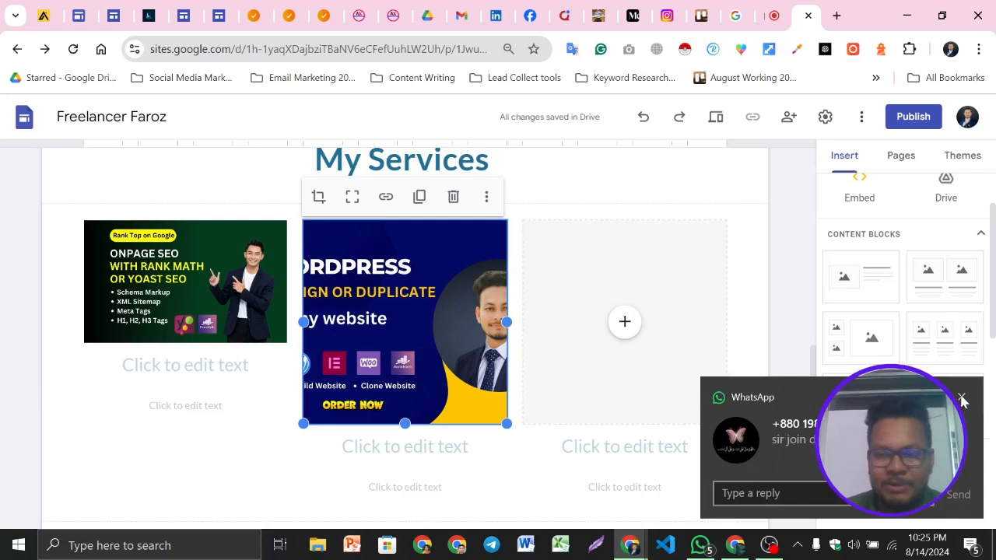
click(353, 197)
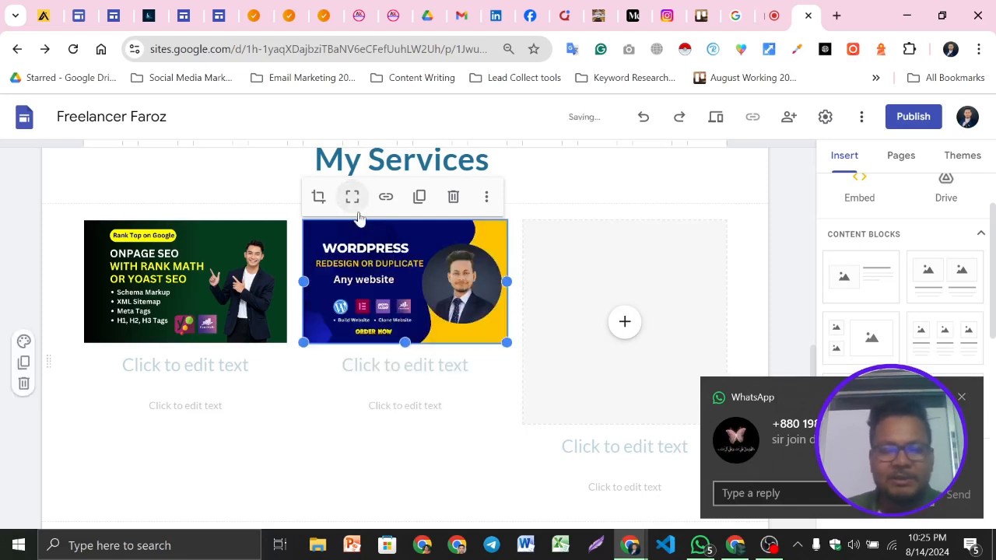
Upload the Complete SEO Website Audit Report image into the third card
click(626, 324)
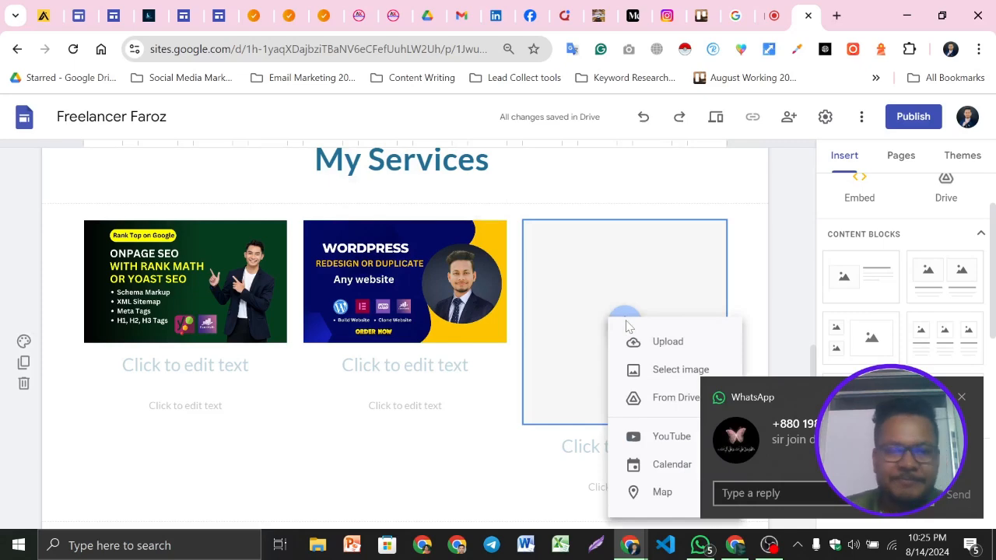
click(660, 348)
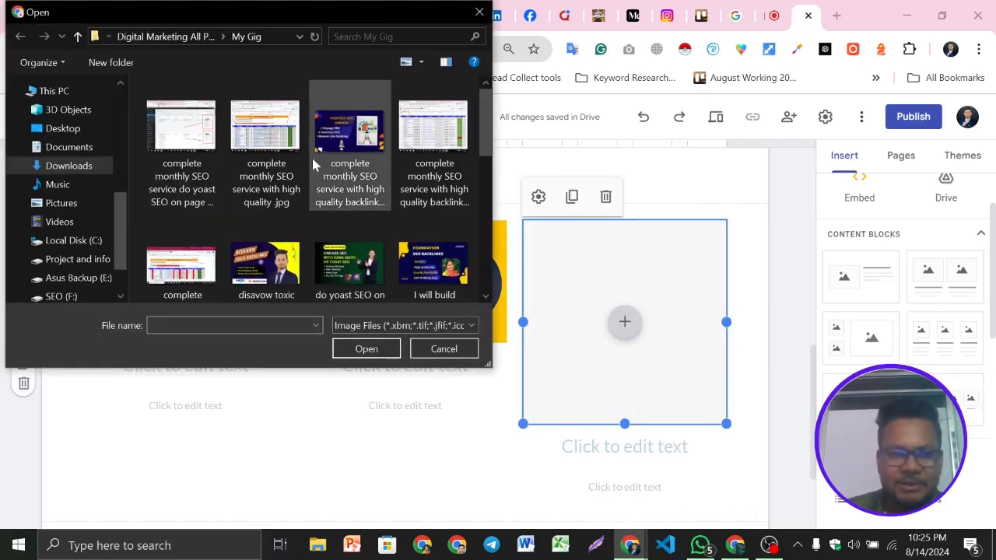
scroll(397, 233, down, 4)
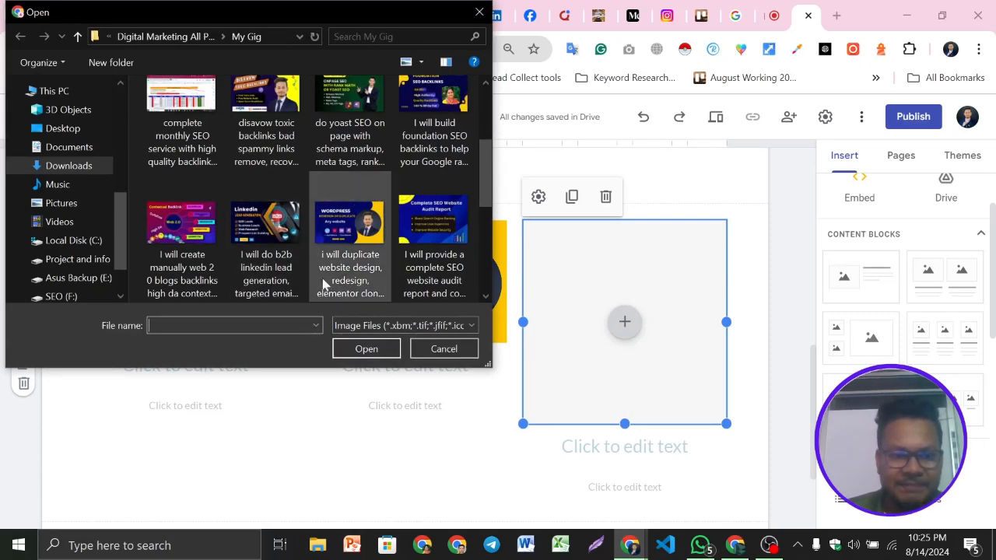
click(418, 251)
click(365, 348)
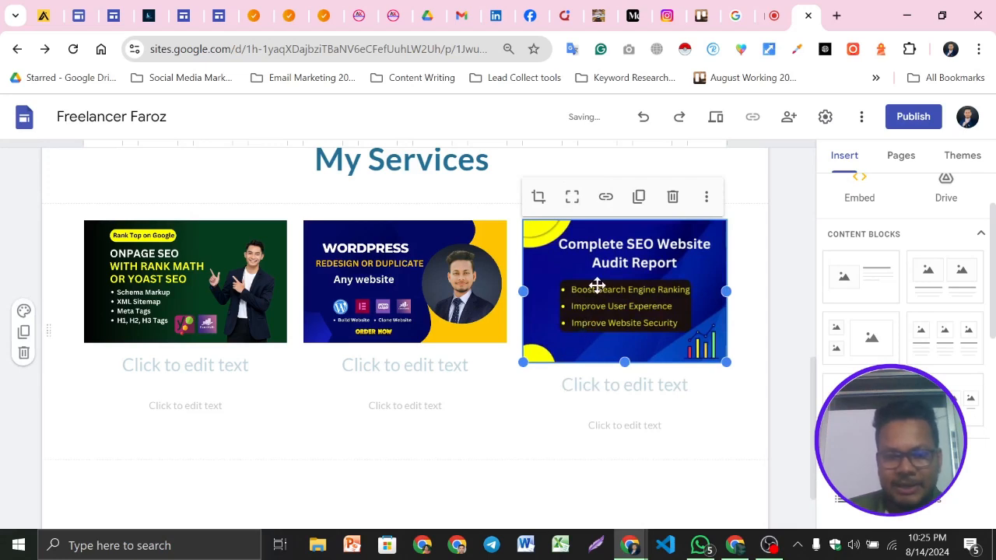
click(502, 412)
Try to shorten the third service card's text boxes
click(196, 296)
click(432, 293)
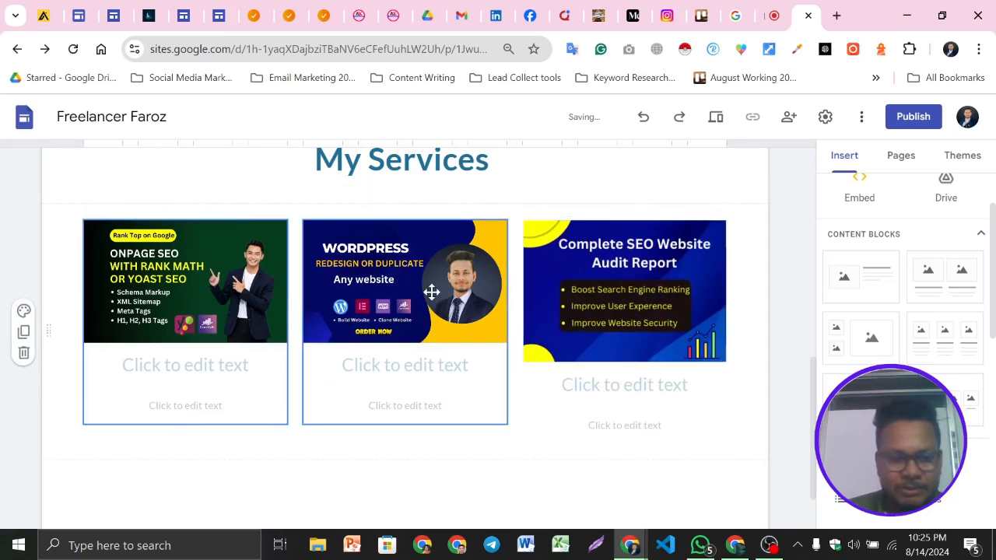
click(432, 292)
click(623, 298)
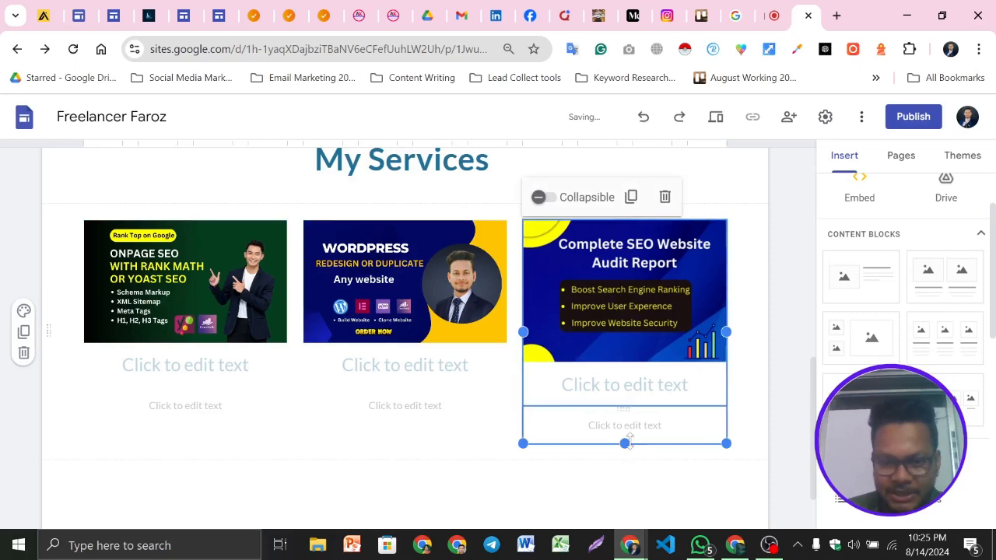
drag(627, 436, 625, 398)
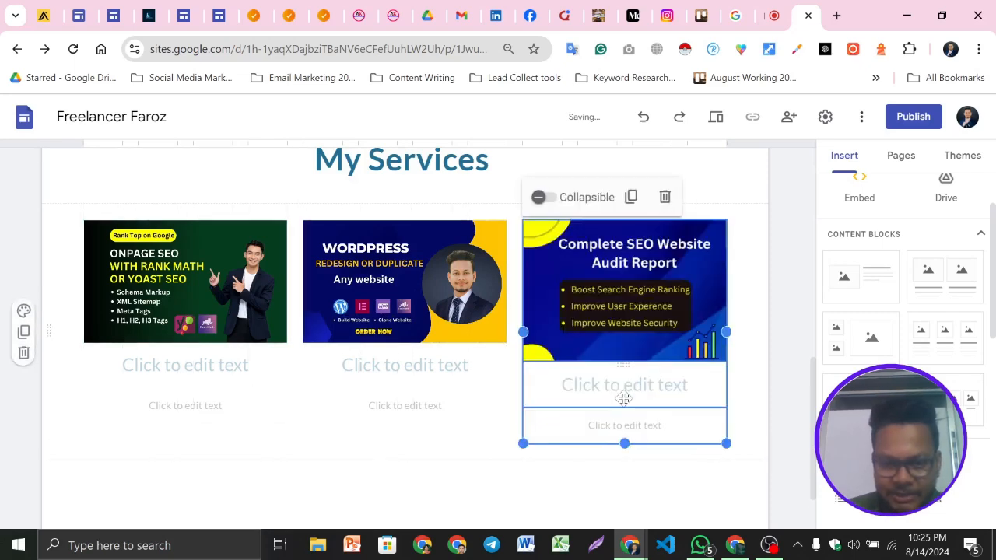
drag(625, 443, 625, 399)
click(743, 317)
click(669, 320)
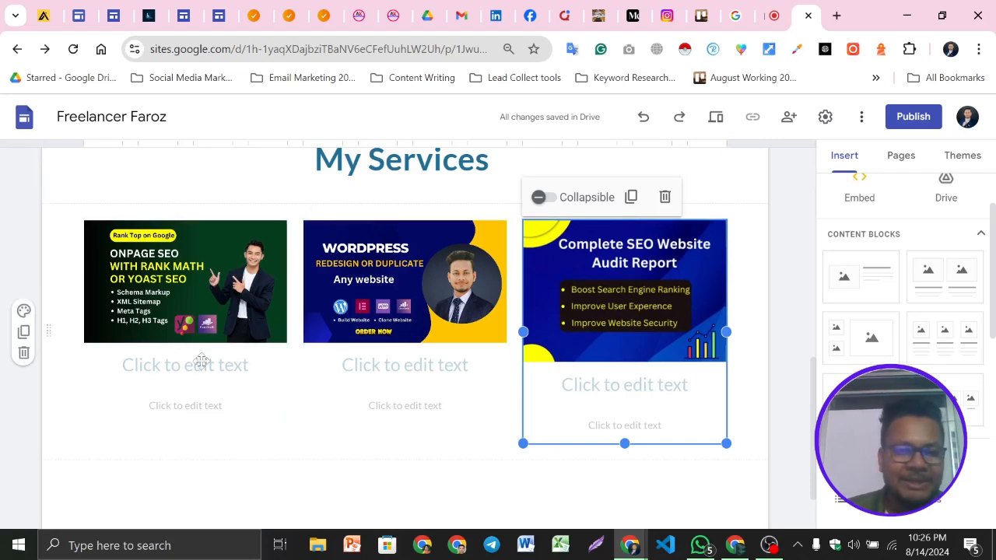
Shorten the third card's image so its height matches the other two service images
click(611, 286)
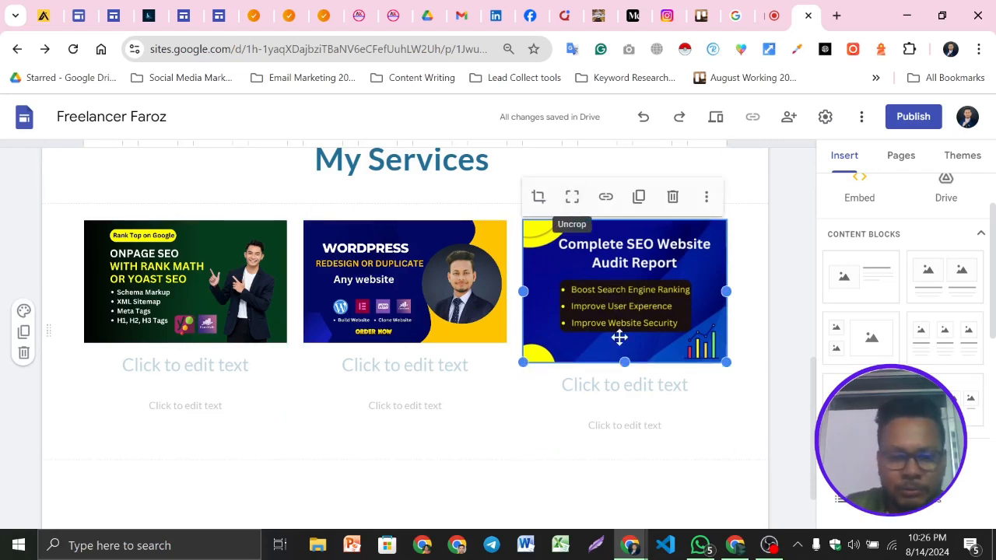
drag(625, 361, 623, 343)
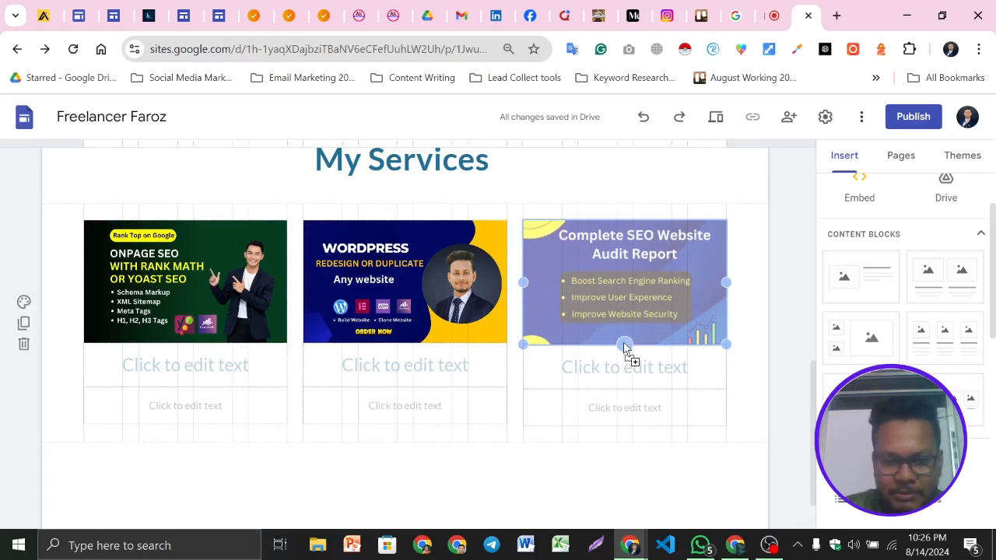
click(625, 358)
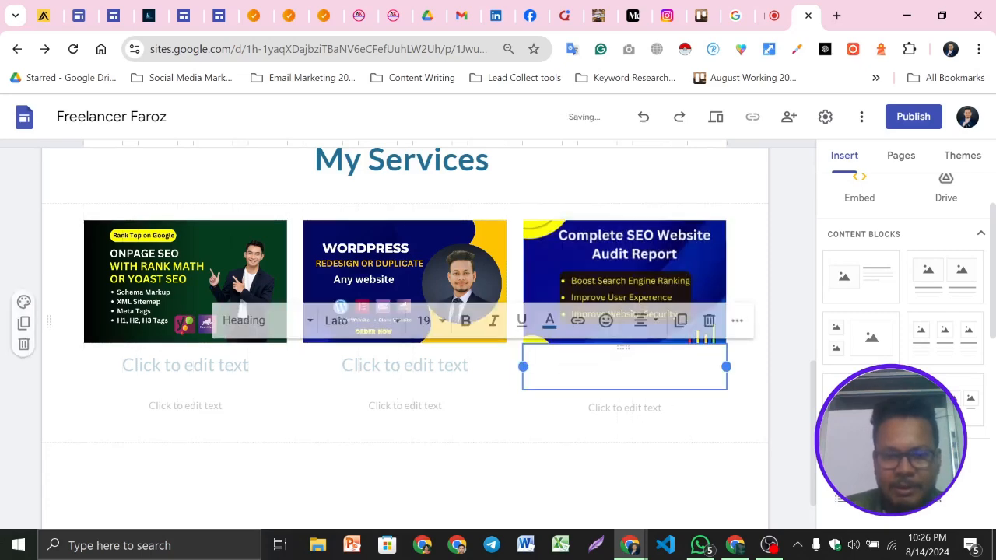
click(139, 377)
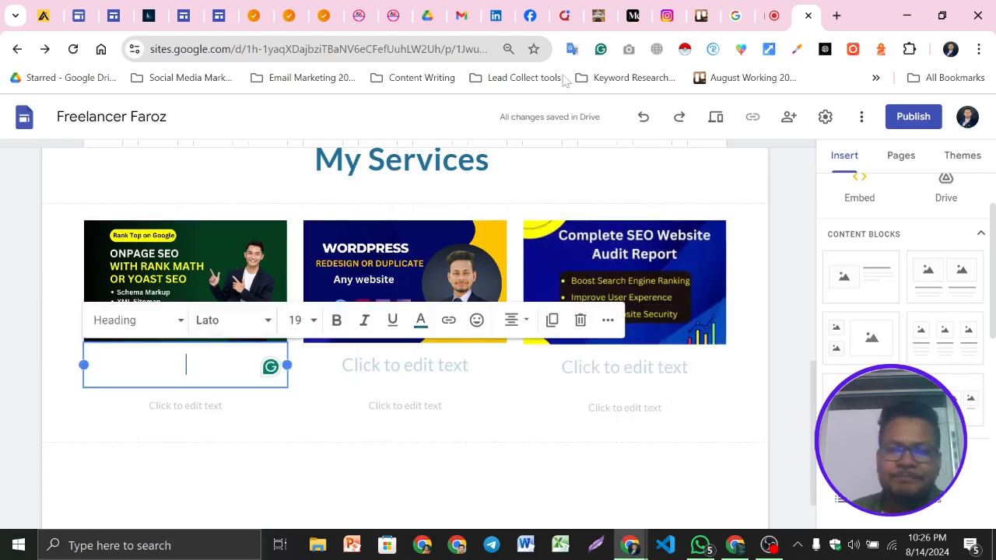
click(205, 262)
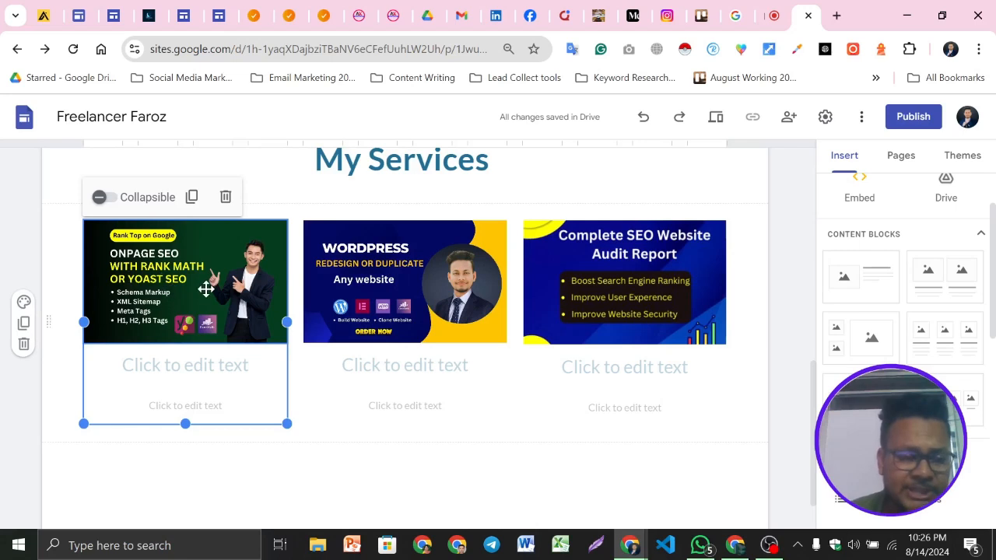
click(460, 290)
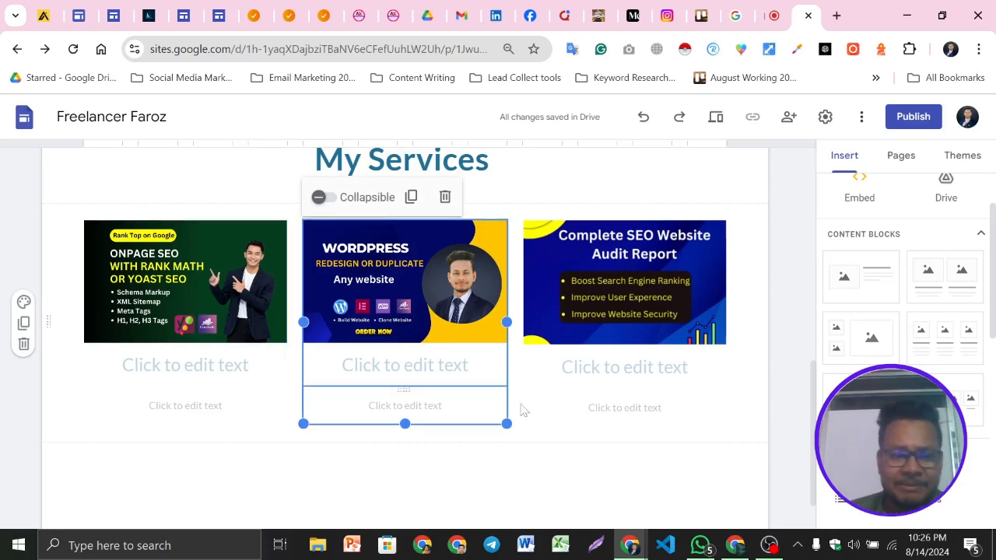
scroll(268, 279, up, 5)
click(483, 336)
double_click(483, 335)
scroll(567, 386, up, 3)
scroll(566, 387, down, 10)
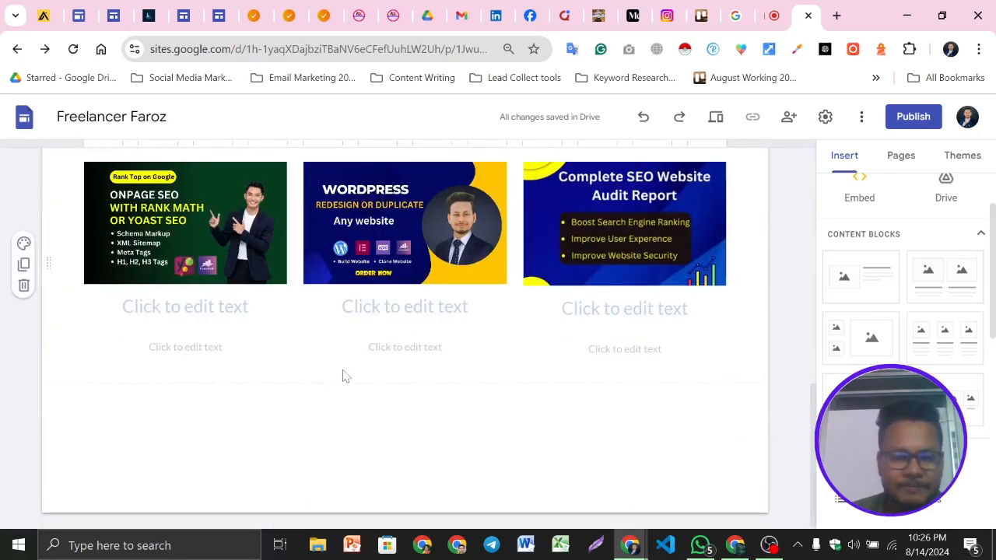
scroll(341, 375, up, 1)
click(176, 290)
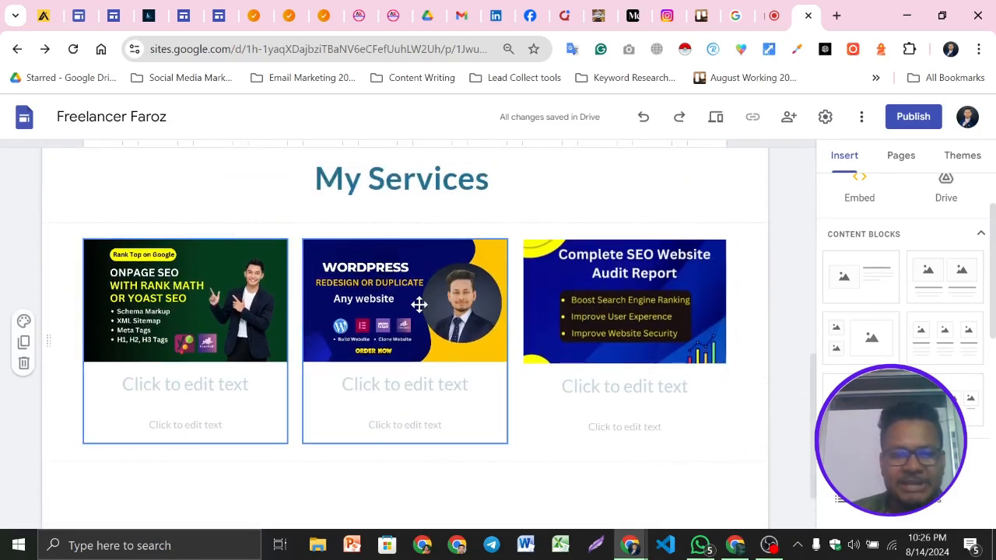
click(662, 300)
click(236, 305)
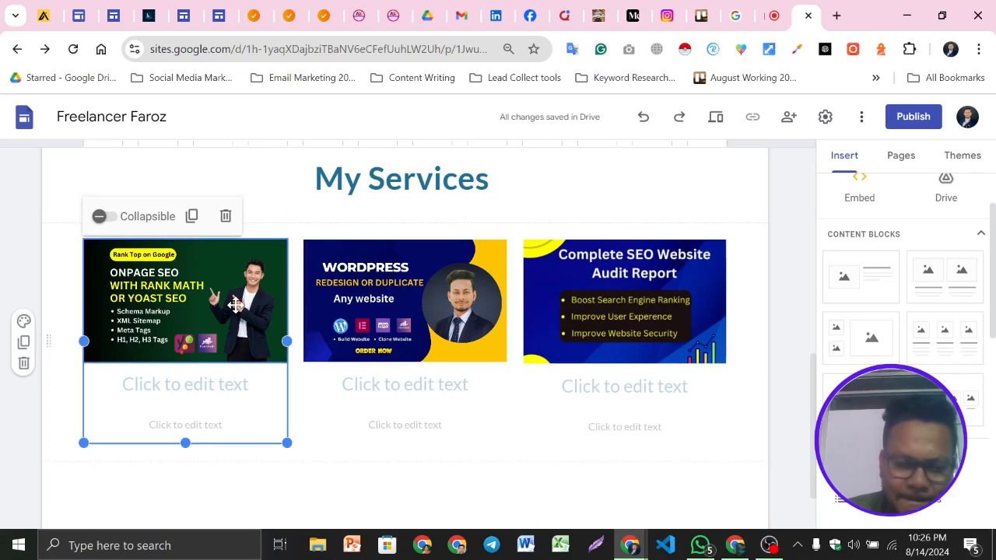
click(385, 290)
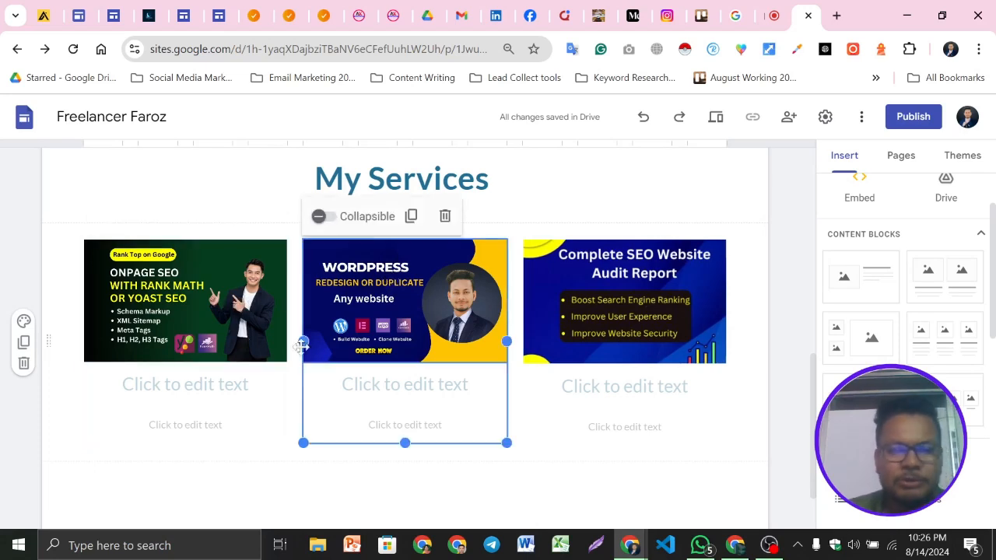
click(186, 425)
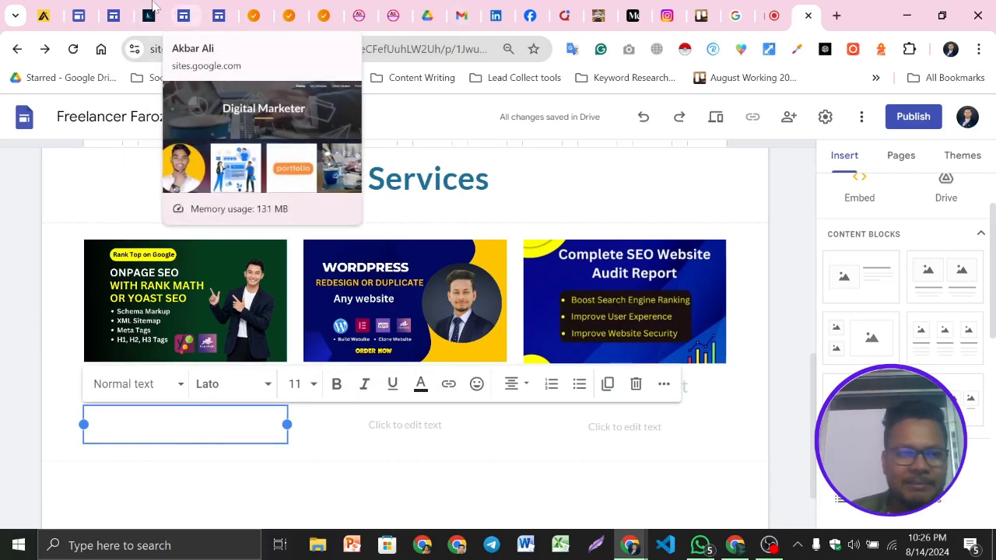
Copy the WooCommerce product upload gig title from the example site and paste it into the first card's heading
click(154, 8)
scroll(372, 272, down, 2)
scroll(327, 354, up, 1)
drag(294, 336, 92, 322)
key(ctrl+c)
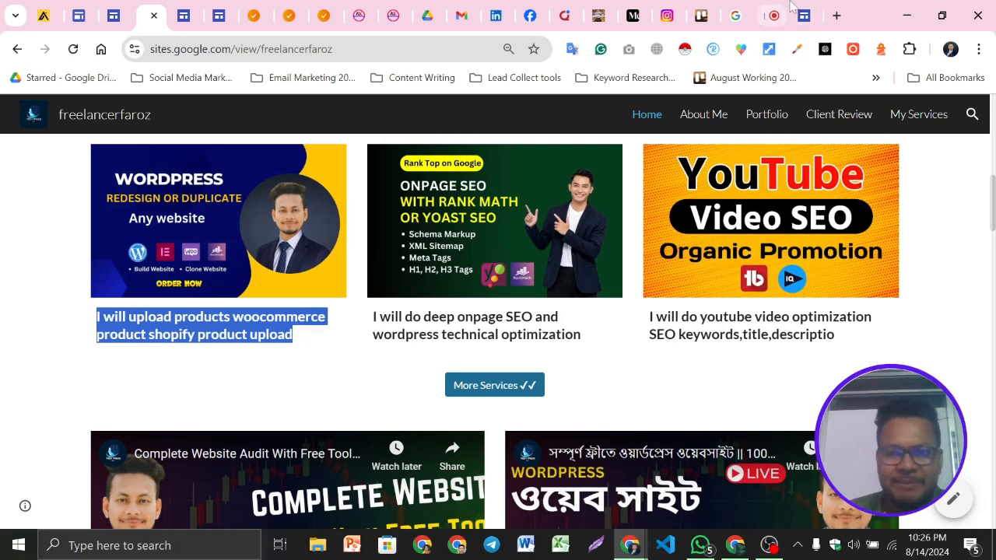
click(800, 14)
click(113, 414)
click(186, 385)
key(ctrl+v)
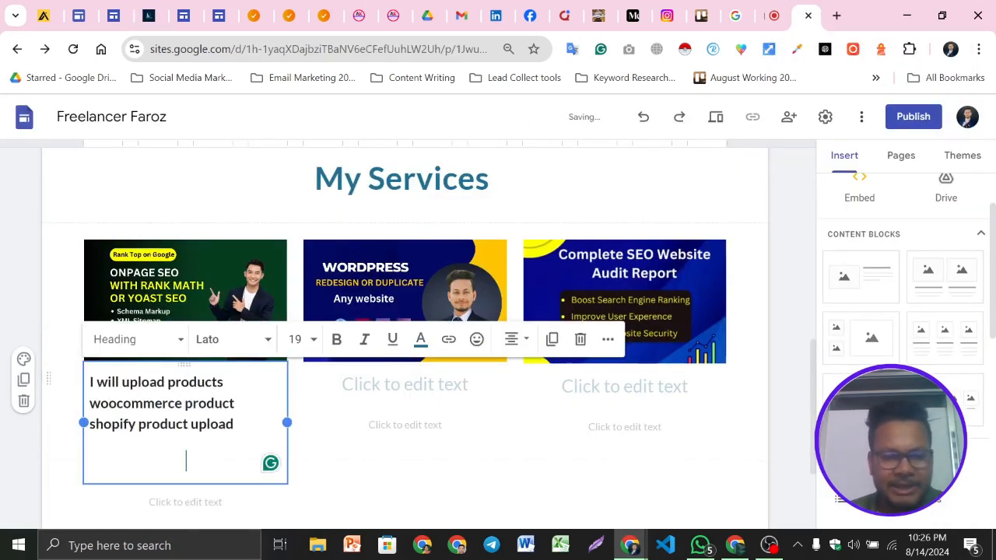
key(BackSpace)
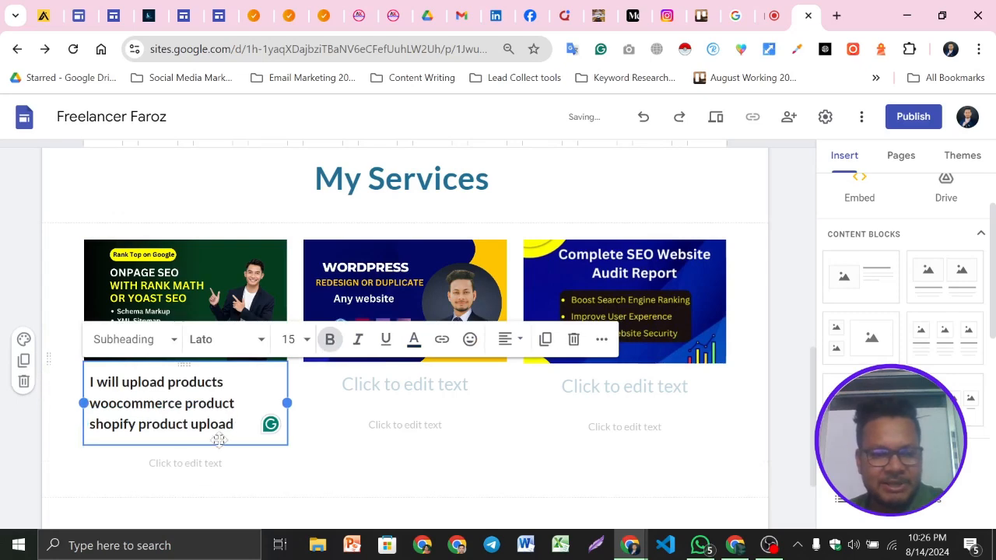
click(23, 460)
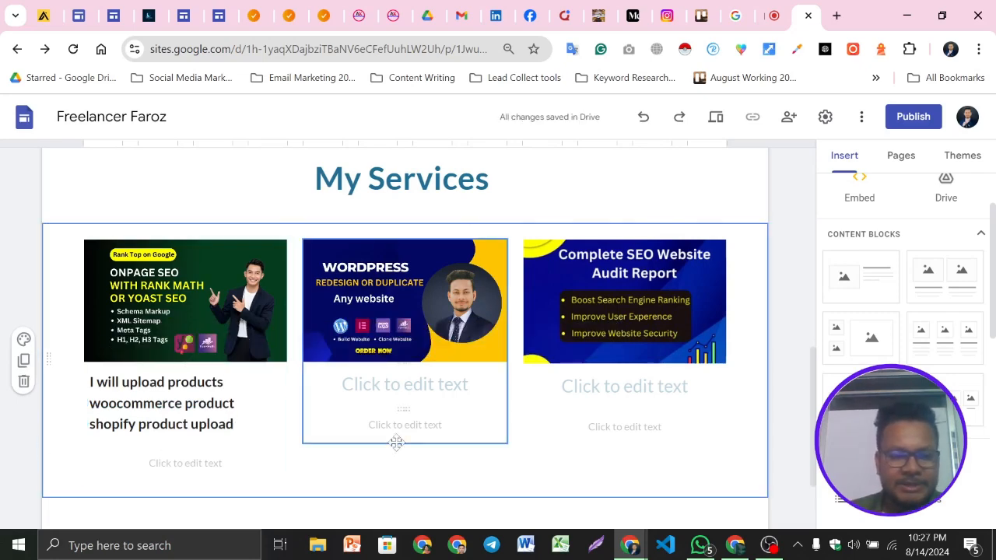
Replace the first card's heading with the deep onpage SEO gig title copied from the example site
click(149, 15)
drag(373, 317, 597, 337)
key(ctrl+c)
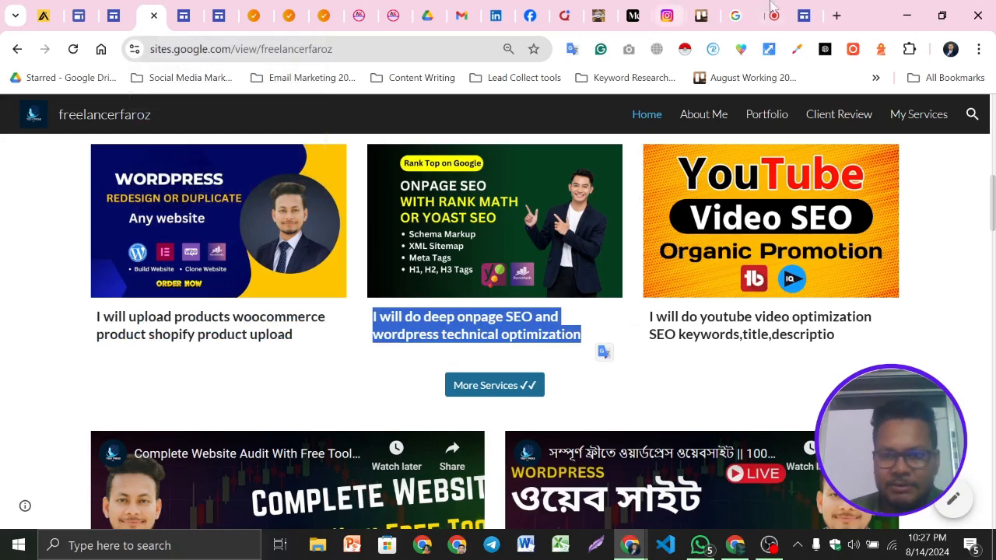
click(806, 16)
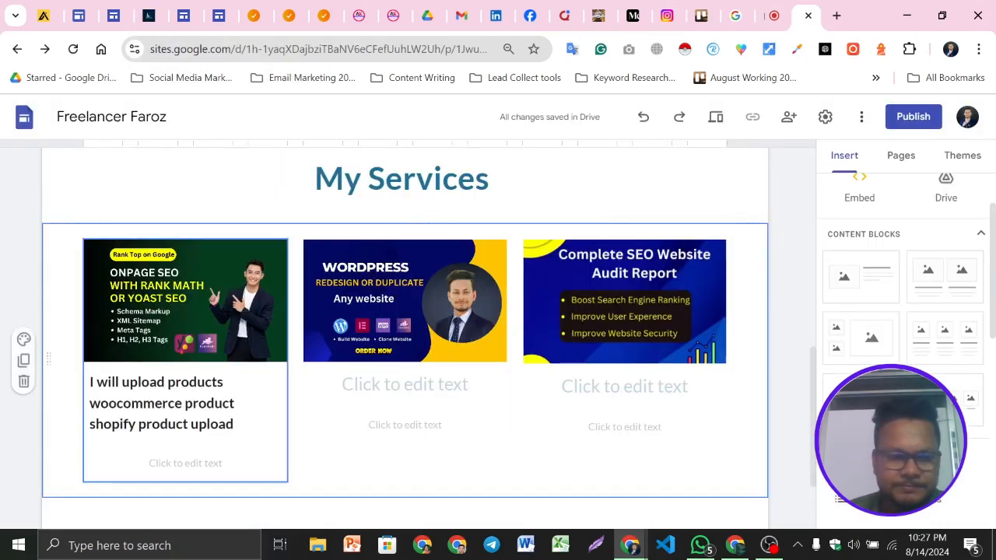
triple_click(270, 424)
key(ctrl+v)
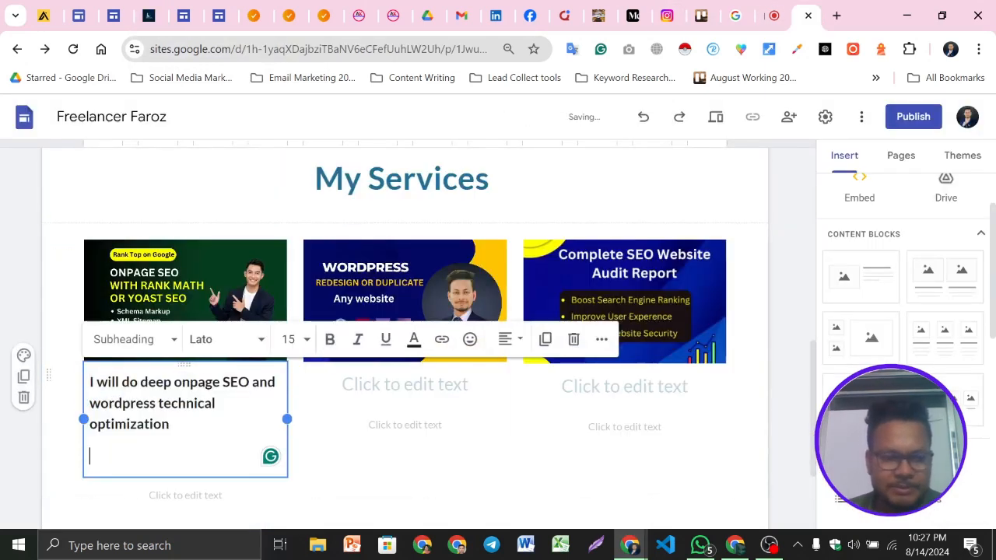
key(BackSpace)
click(19, 454)
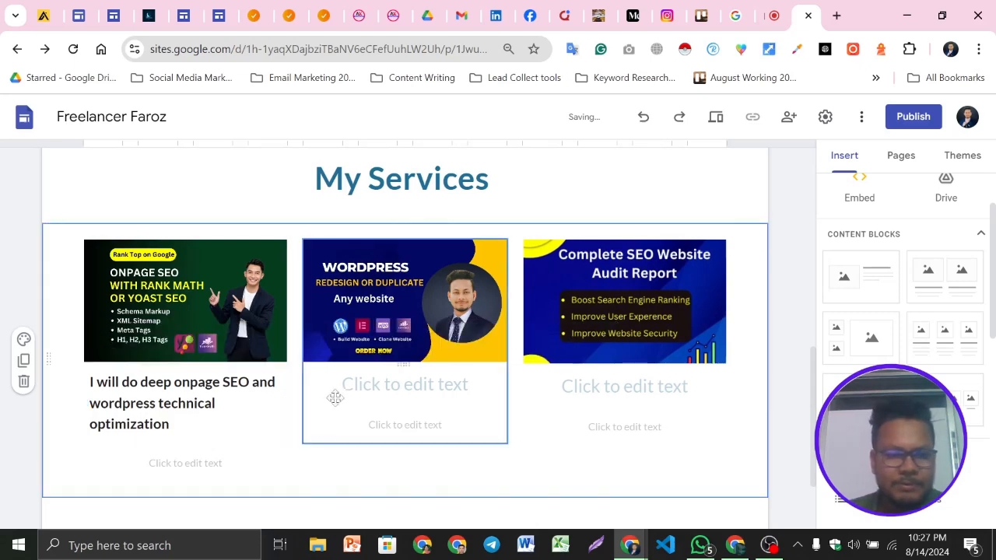
Copy the WooCommerce product upload gig title from the example site into the second card's heading
click(404, 385)
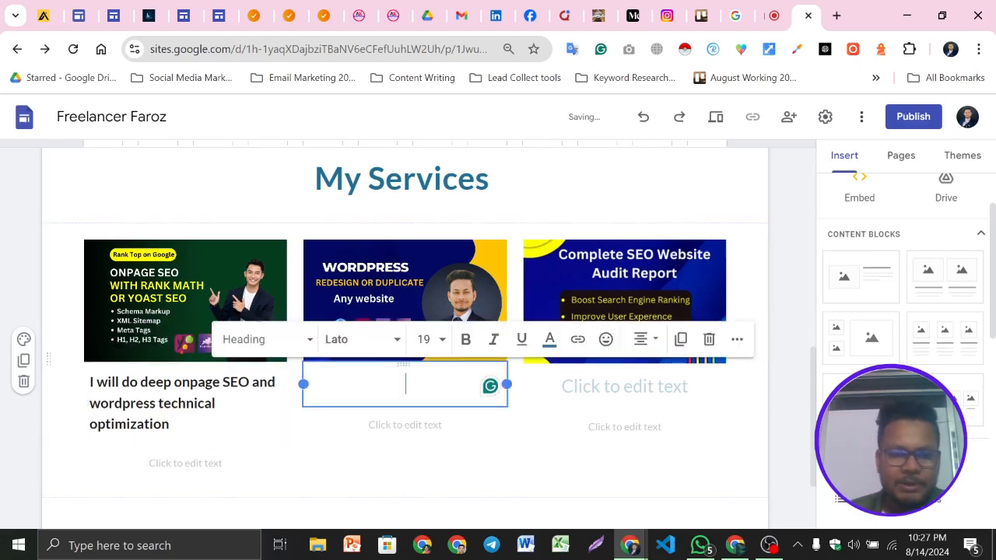
click(148, 14)
drag(311, 341, 96, 320)
key(ctrl+c)
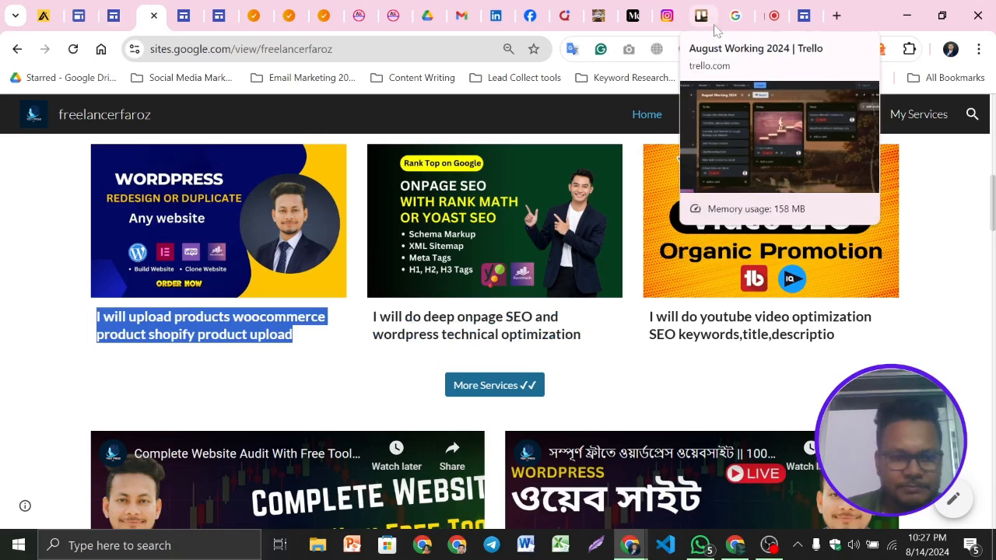
click(804, 16)
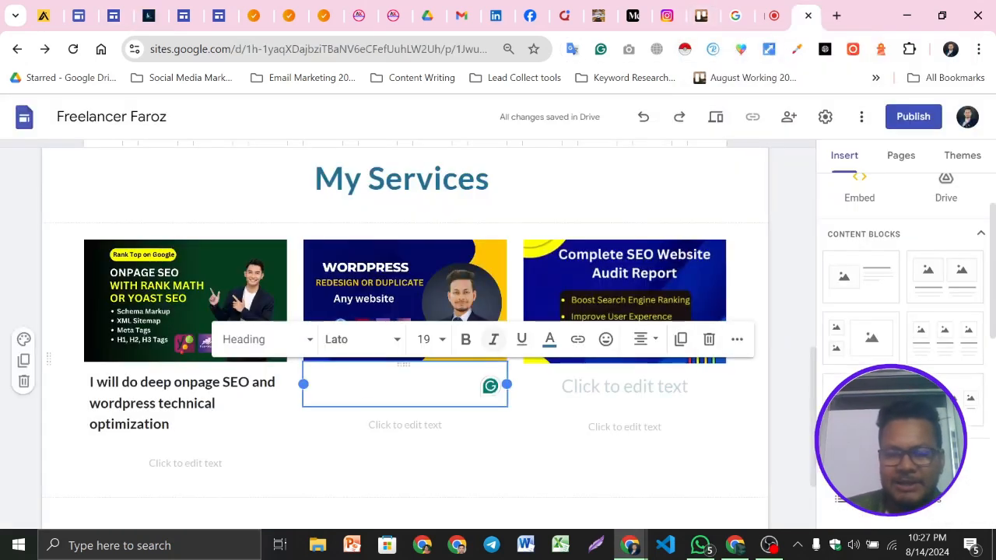
key(ctrl+v)
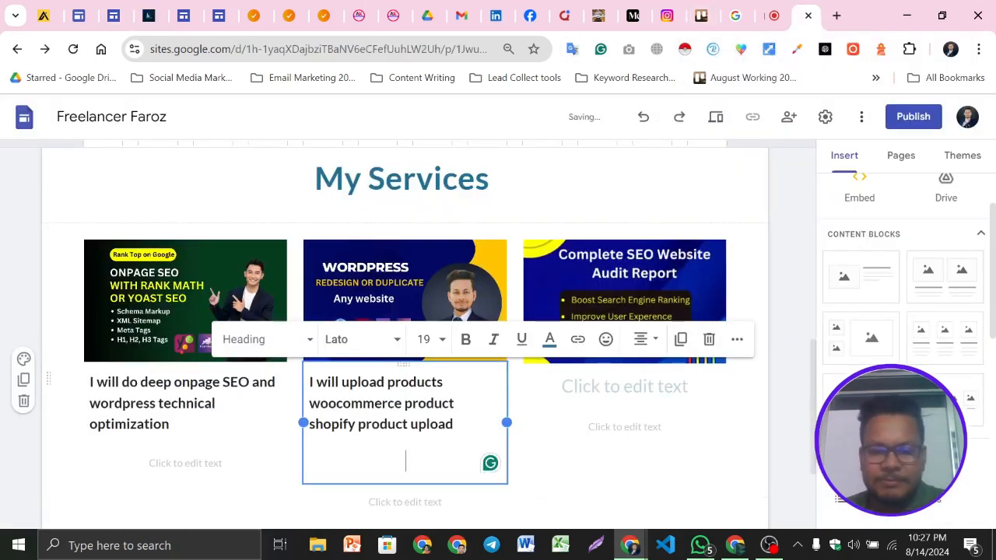
key(BackSpace)
Copy the YouTube video optimization gig title from the example site into the third card's heading
click(609, 399)
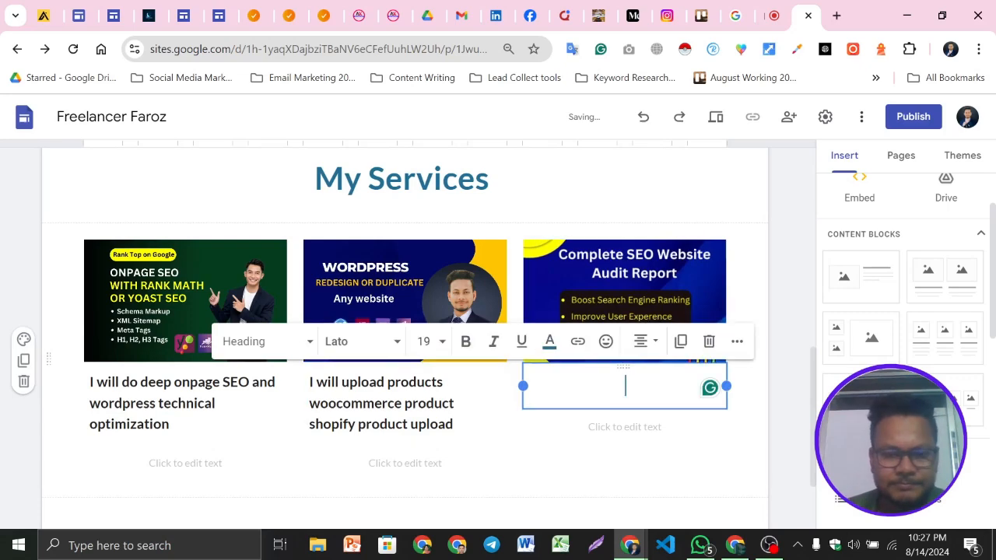
click(150, 16)
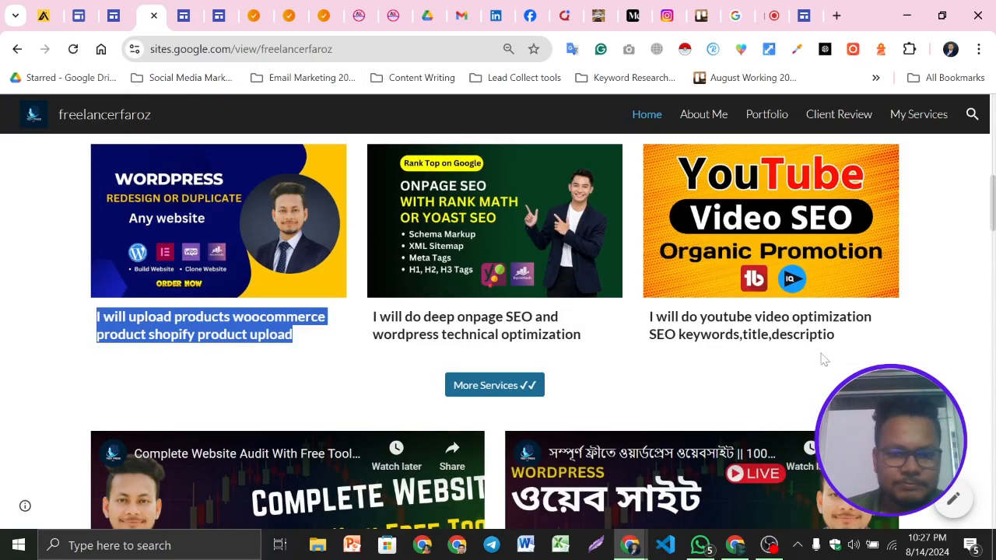
drag(903, 333, 644, 319)
key(ctrl+c)
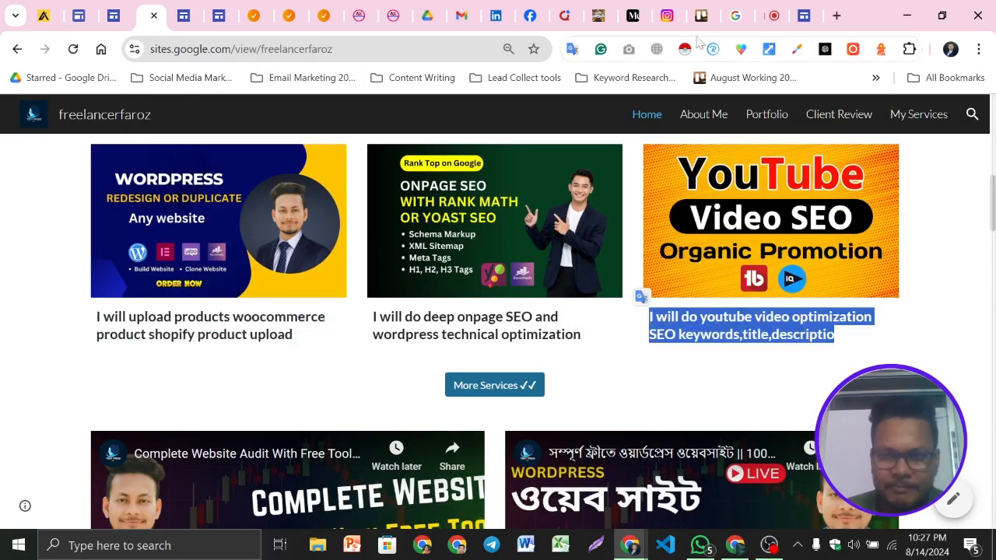
click(804, 15)
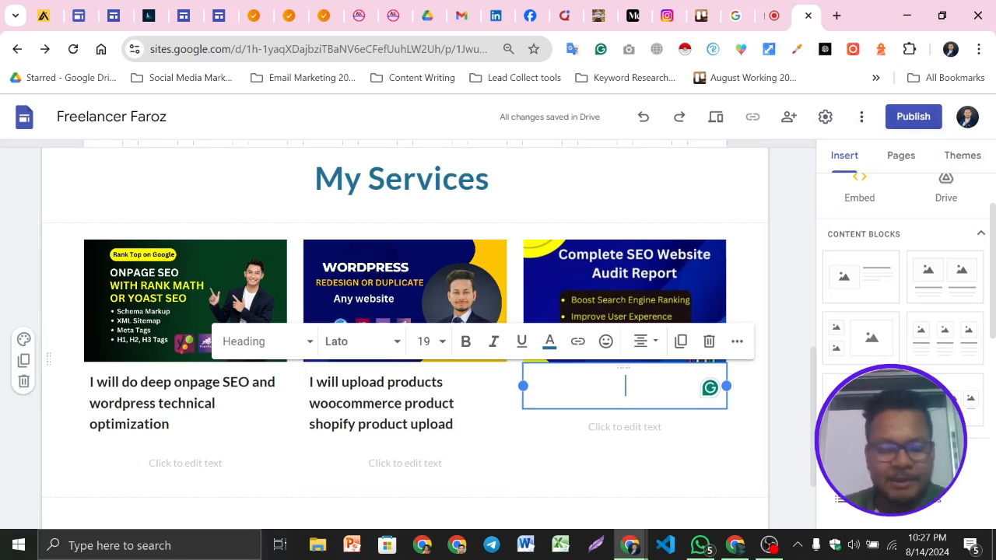
key(ctrl+v)
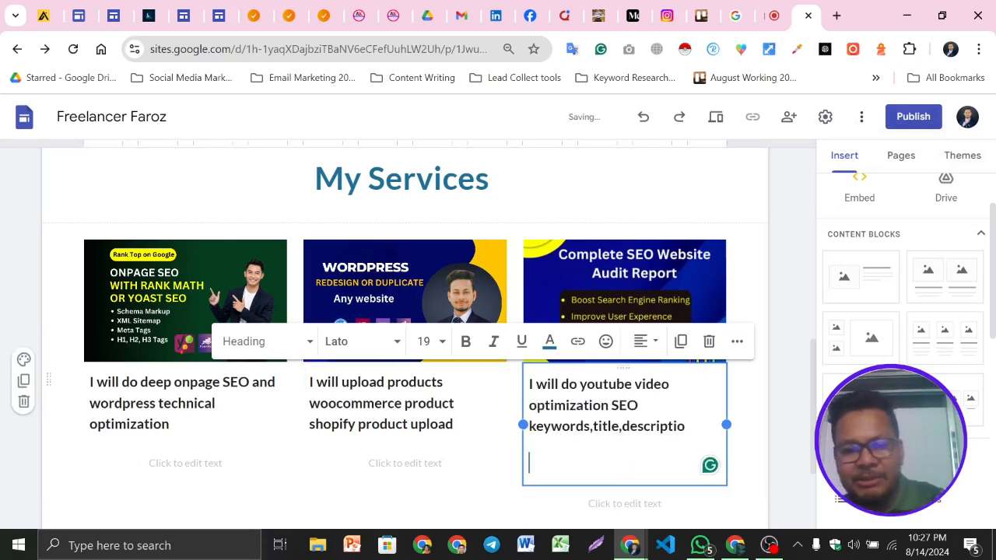
key(BackSpace)
click(3, 401)
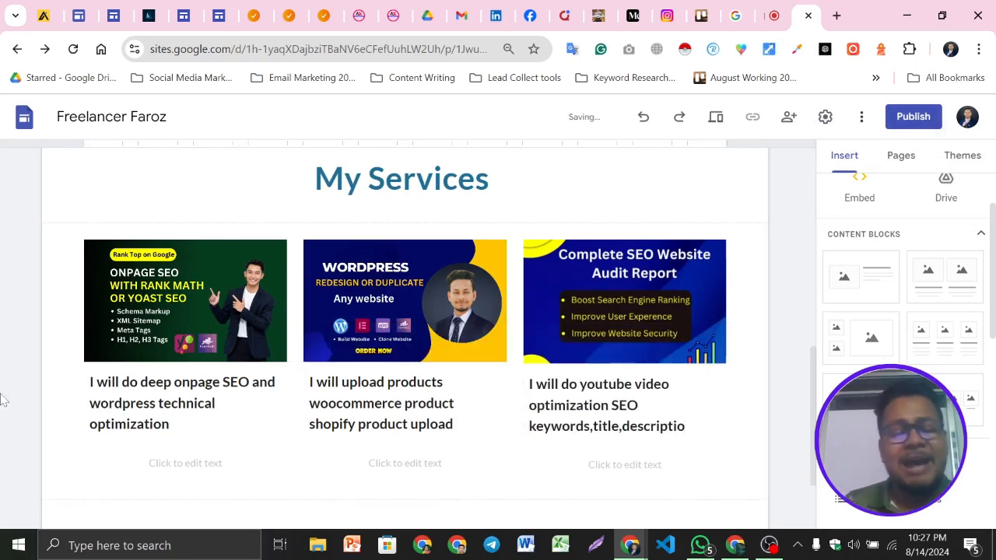
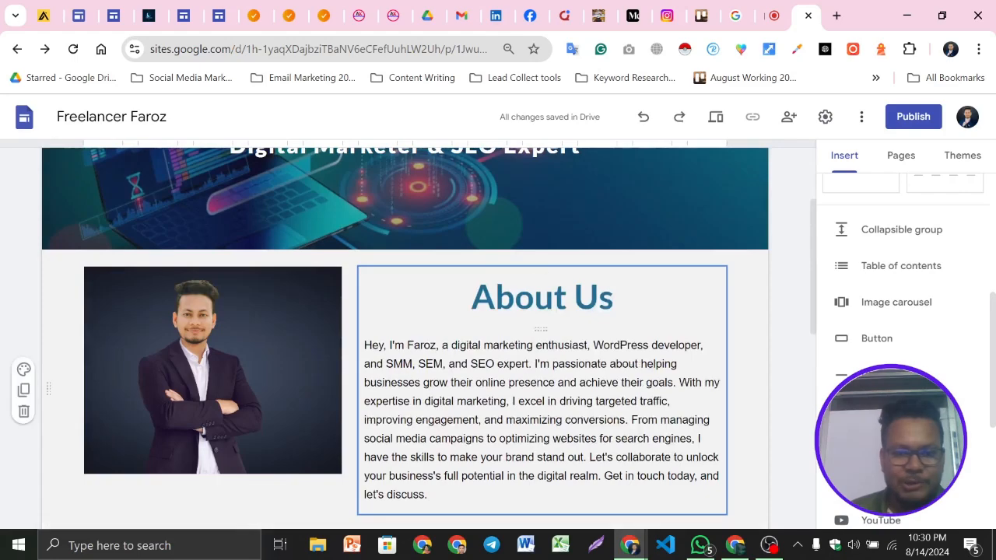
Preview the site and test that the More Services button leads to the Services page, then return to editing Home
scroll(735, 141, down, 5)
scroll(735, 140, down, 1)
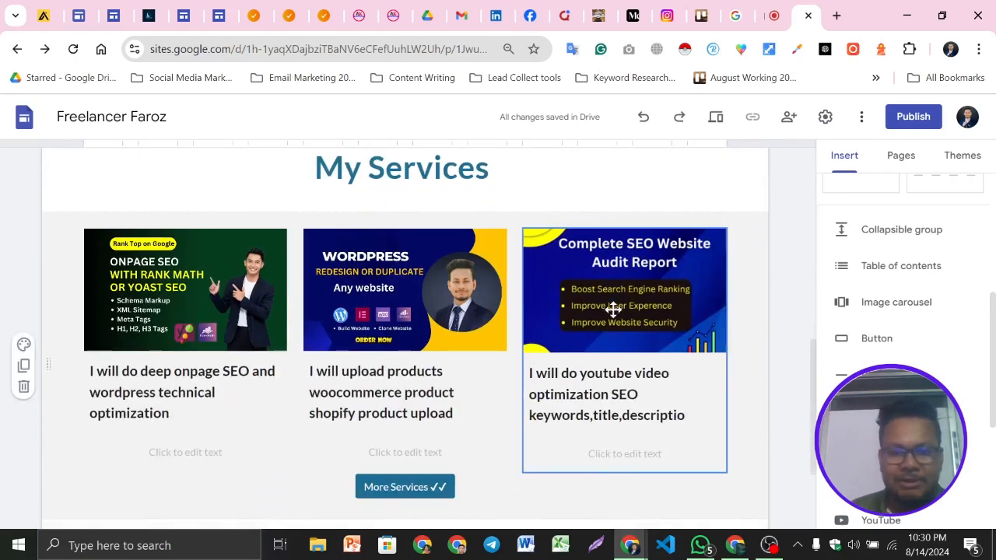
click(716, 121)
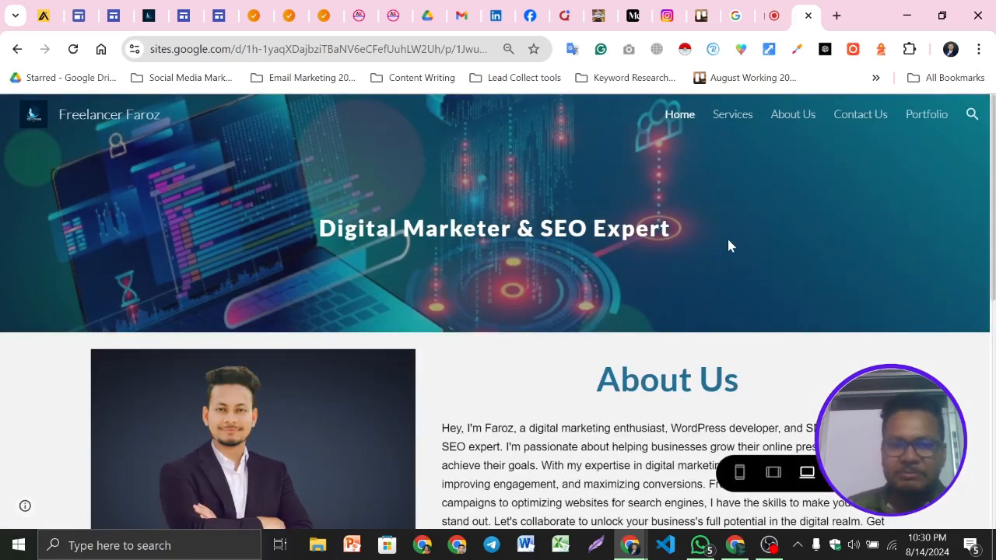
scroll(724, 244, down, 6)
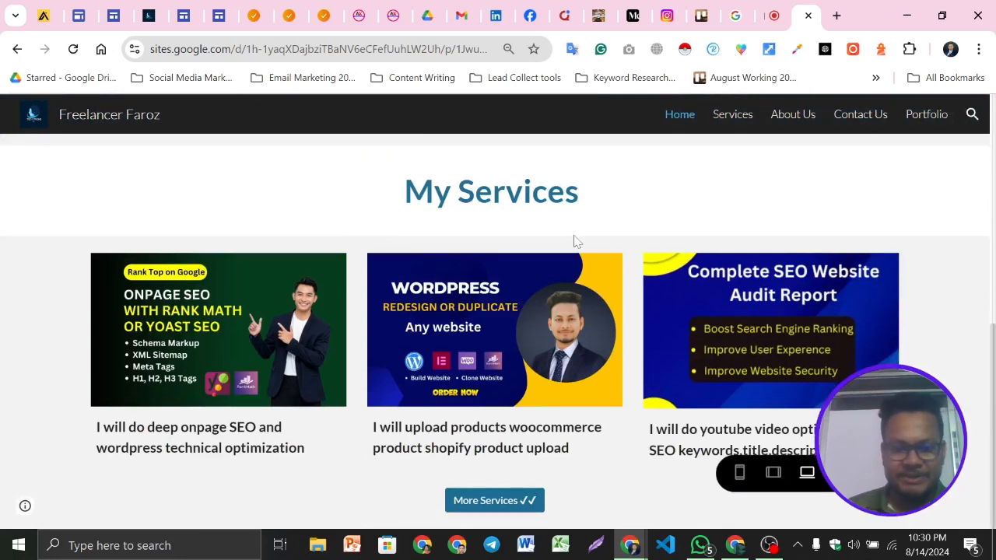
click(488, 502)
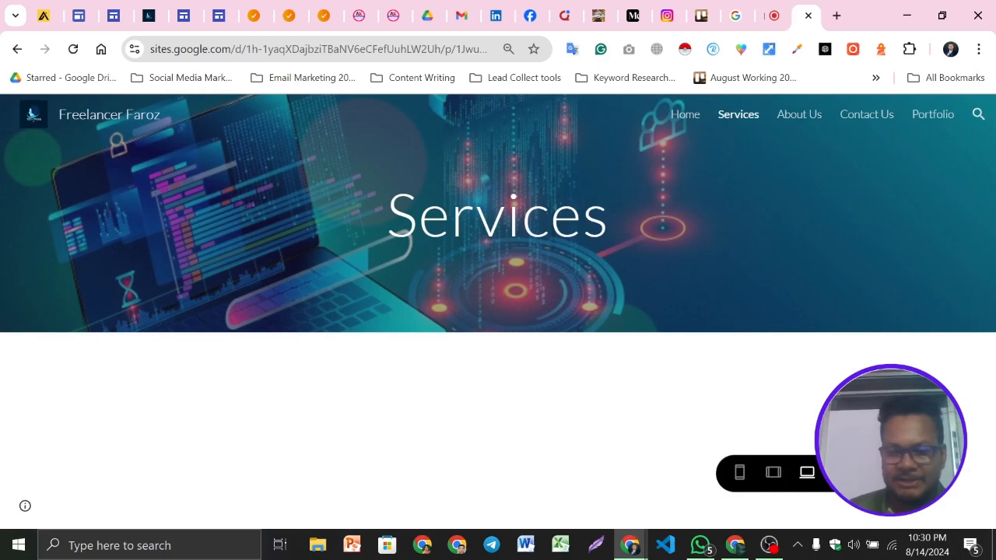
click(847, 472)
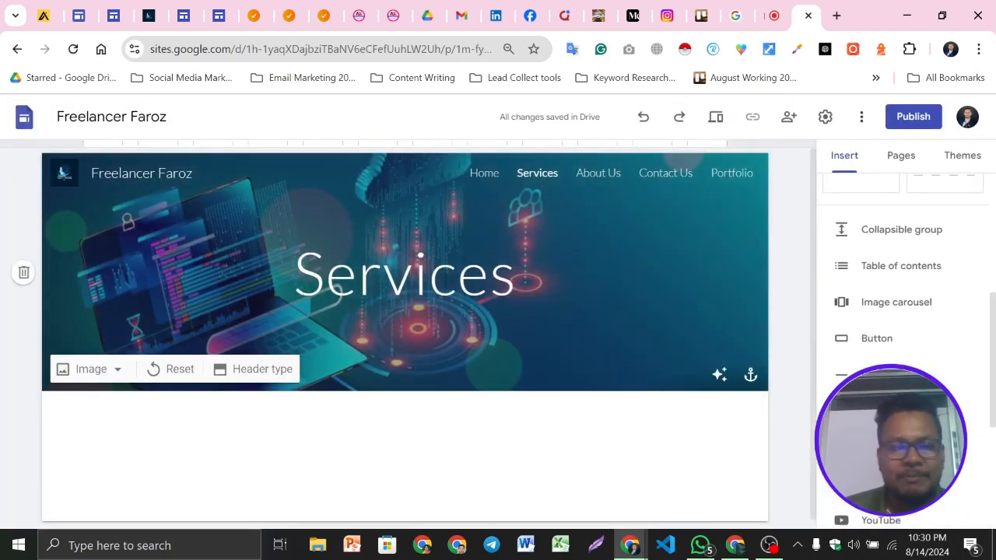
click(484, 175)
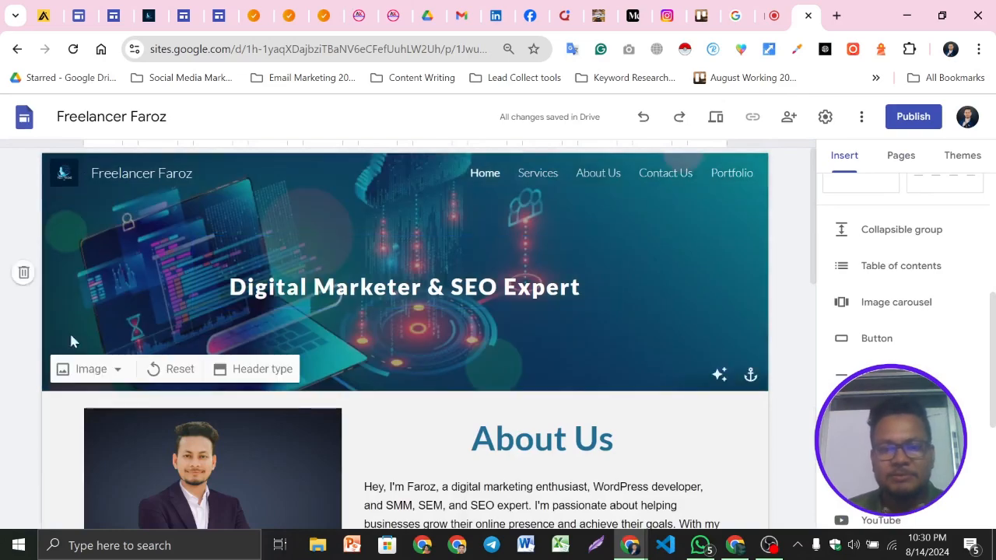
scroll(70, 341, down, 10)
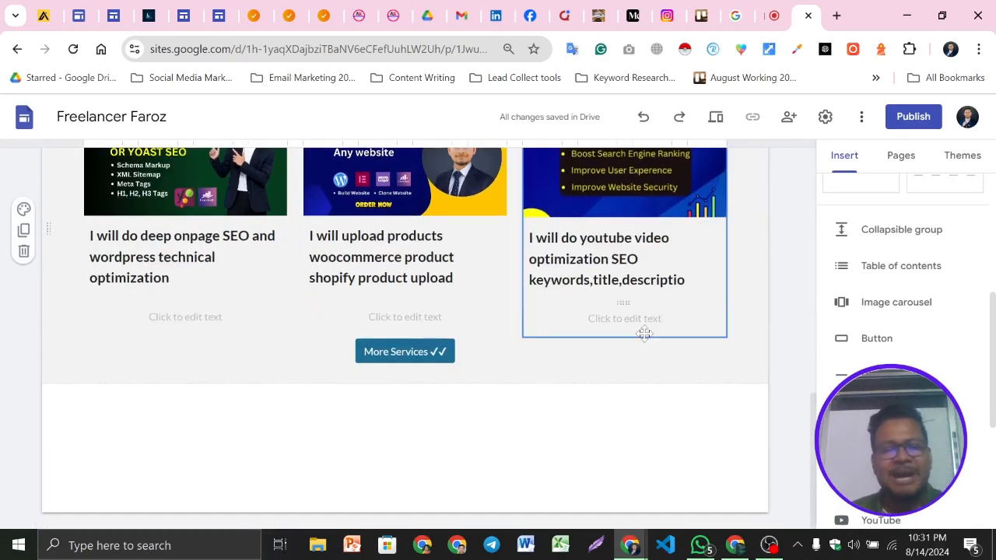
Examine the YouTube video section below the services cards on the example site
click(149, 16)
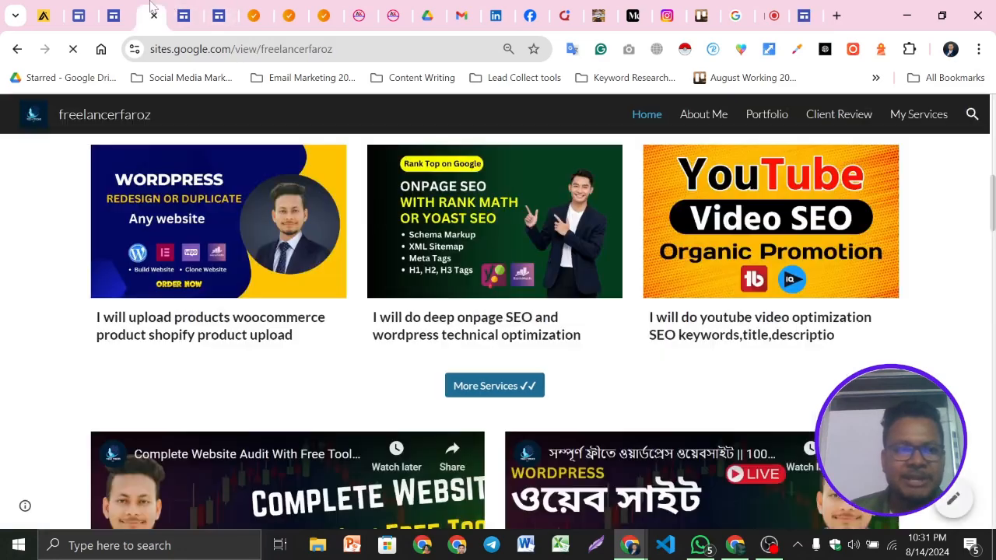
scroll(608, 377, down, 3)
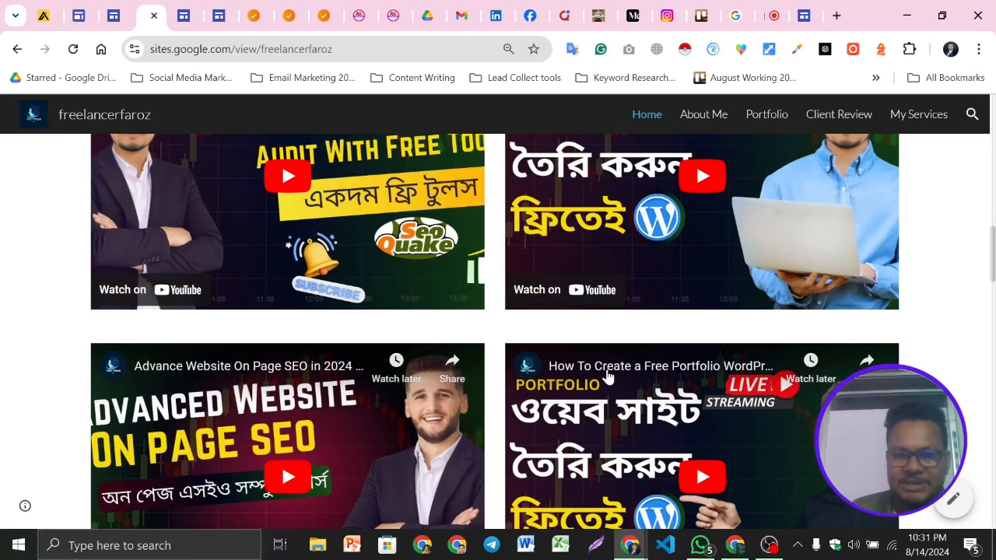
scroll(246, 301, up, 2)
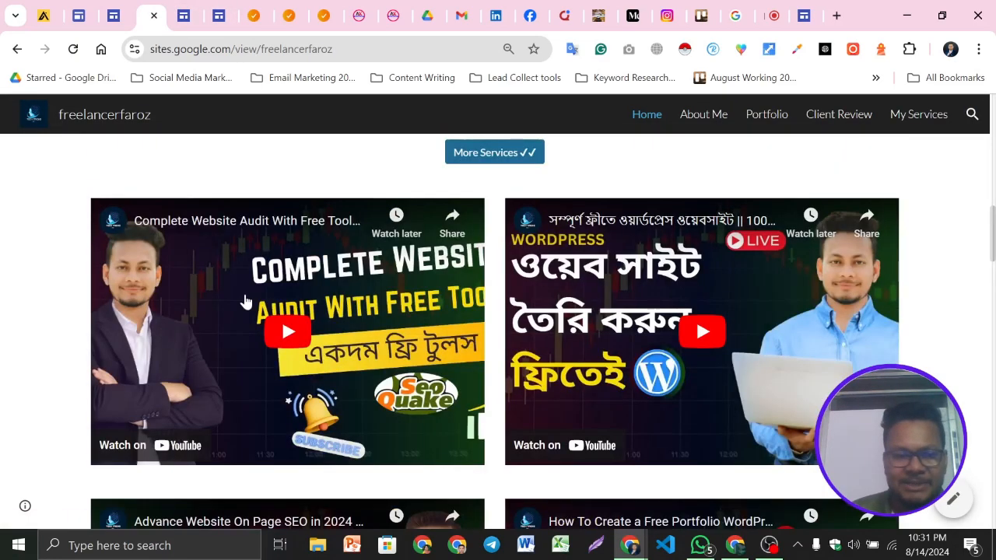
scroll(245, 301, down, 3)
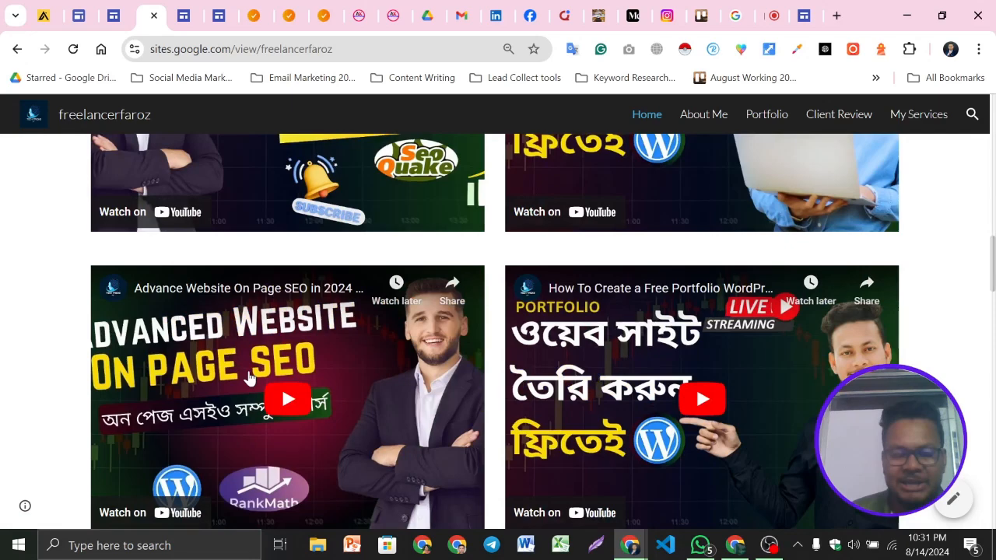
scroll(249, 377, up, 5)
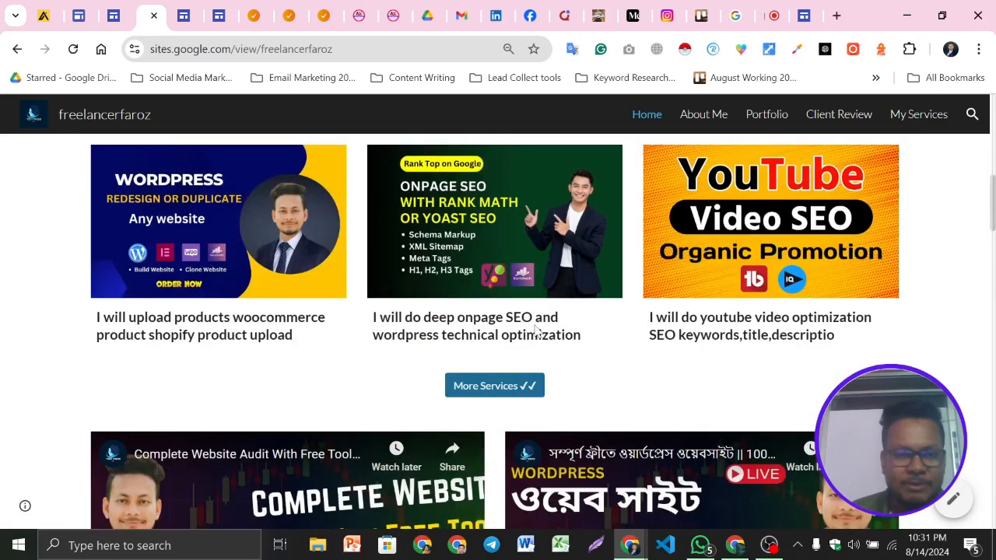
scroll(536, 331, down, 4)
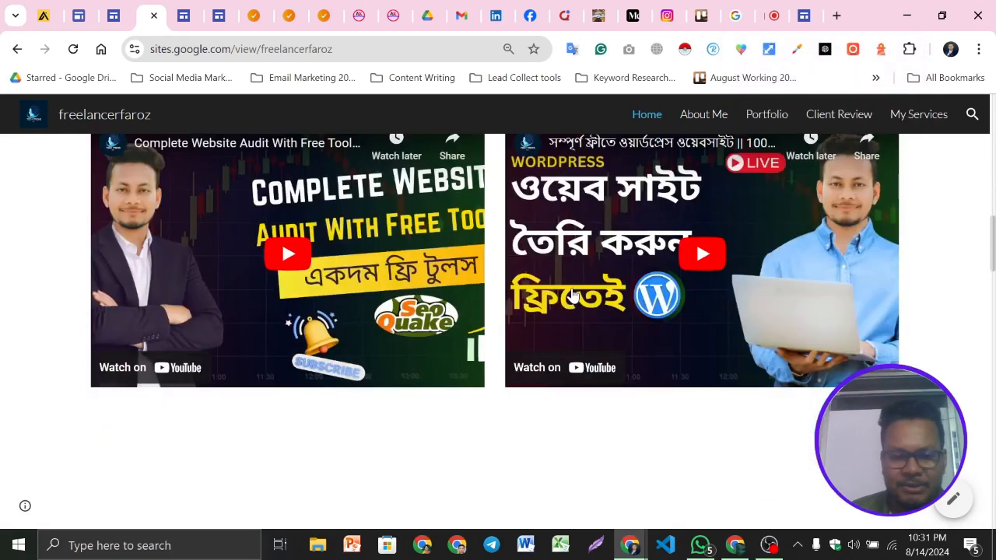
scroll(573, 295, up, 2)
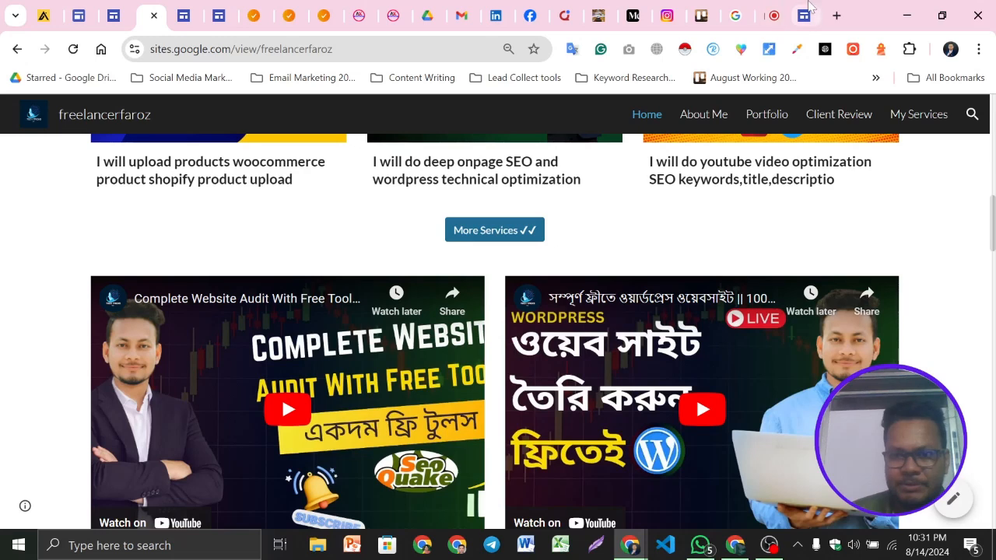
Open the YouTube embed below the services section and search YouTube for 'tech tricks ltd'
click(809, 8)
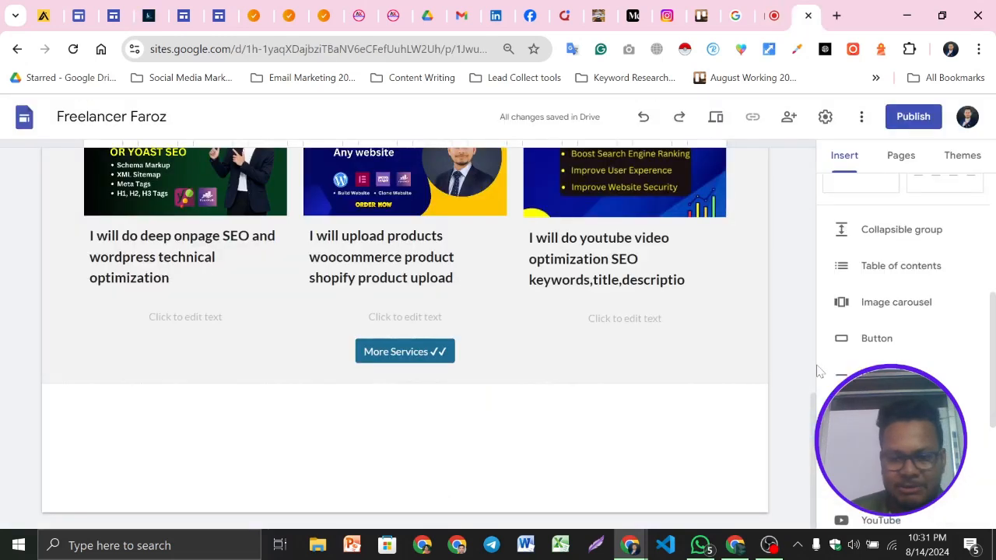
scroll(820, 372, down, 2)
click(880, 365)
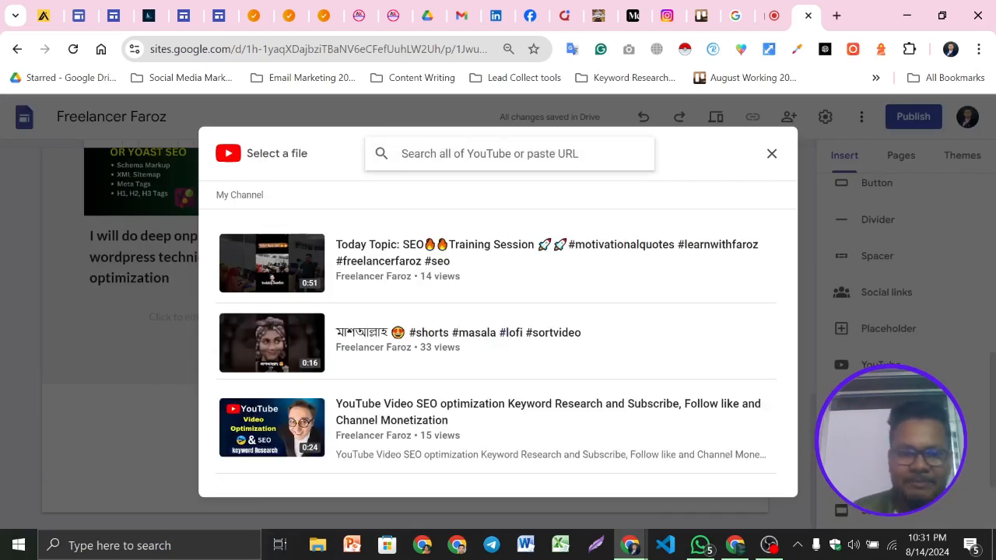
text(Ye)
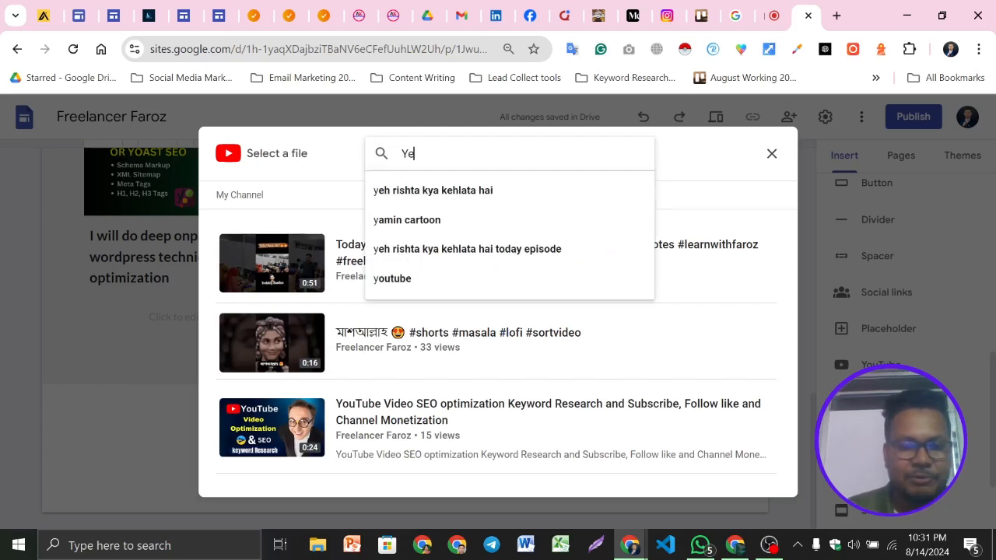
key(BackSpace)
key(BackSpace)
text(=)
key(BackSpace)
text(tech)
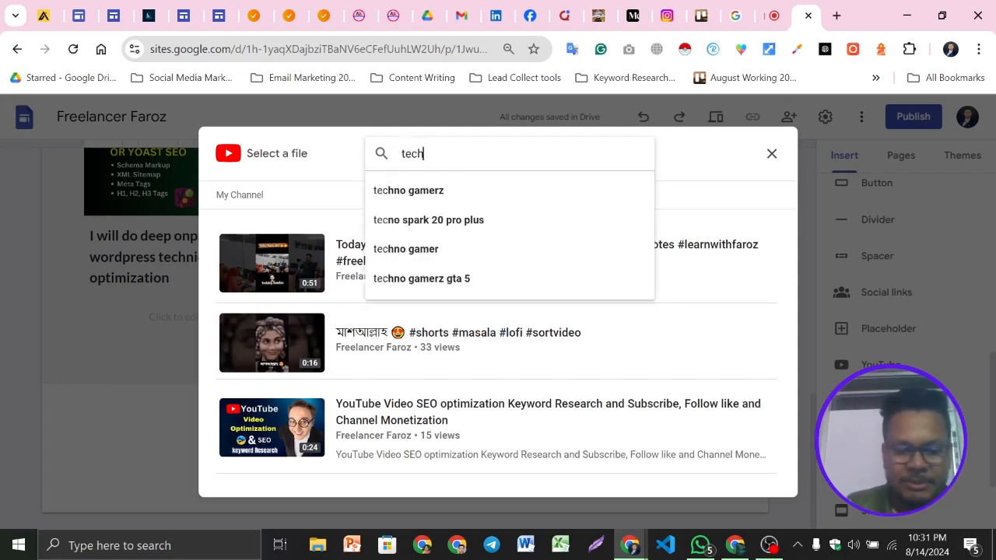
text( tricks ltd)
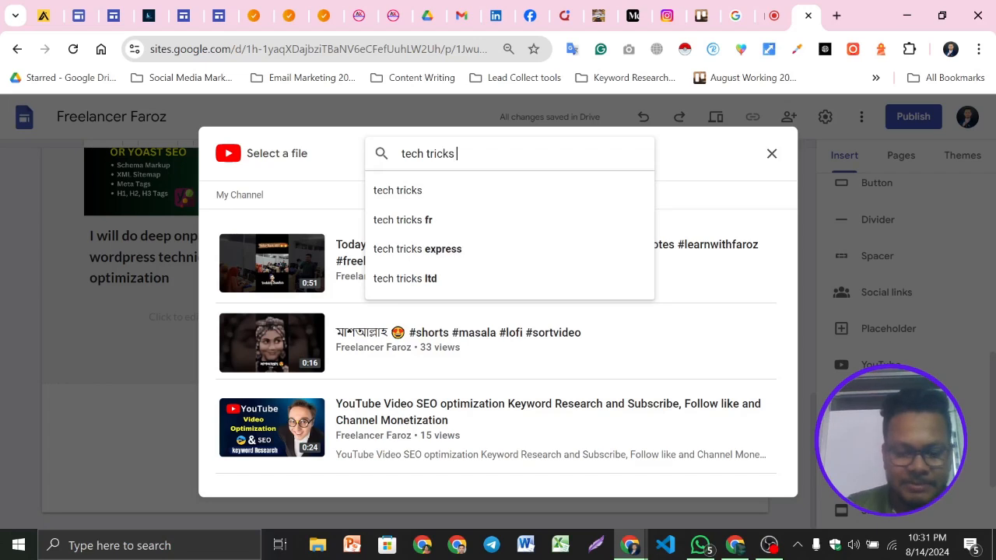
key(Return)
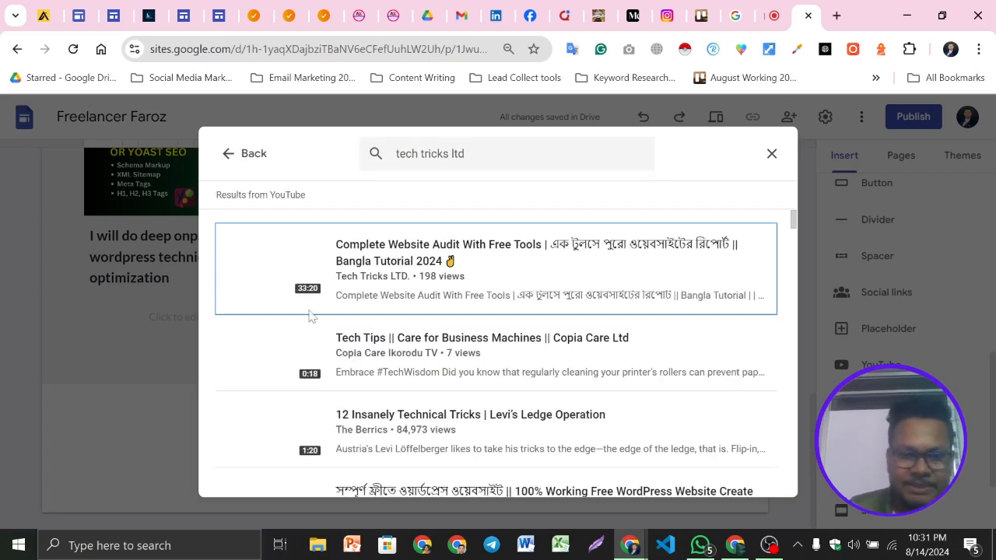
Select four of the channel's tutorial videos from the search results and insert them into the page
click(477, 268)
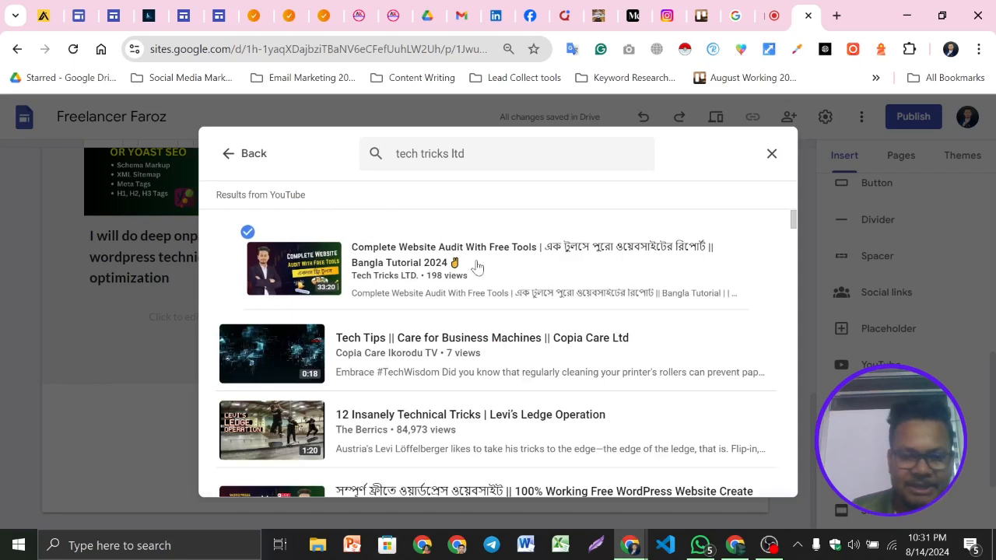
scroll(482, 312, down, 3)
click(497, 282)
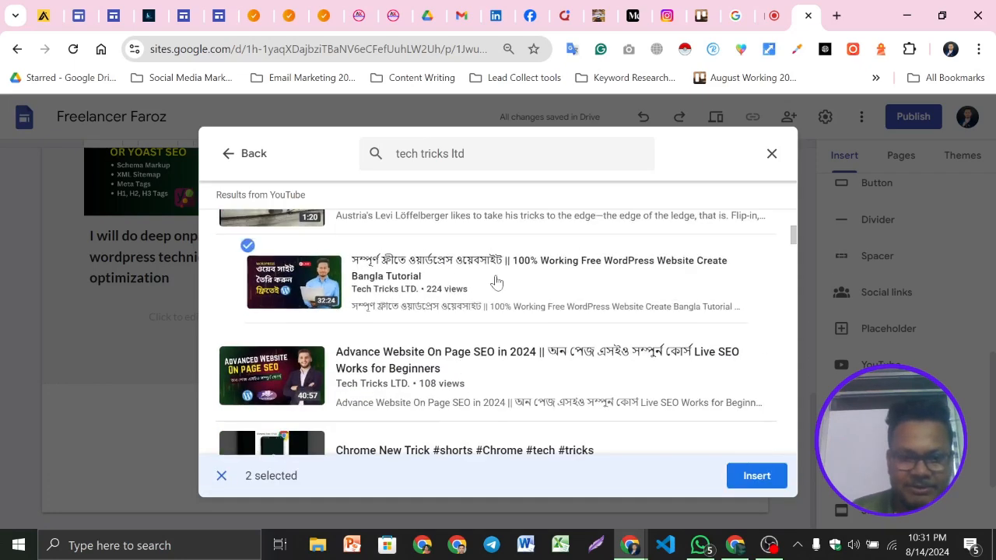
scroll(514, 288, down, 1)
click(535, 289)
scroll(518, 312, down, 3)
scroll(522, 316, down, 3)
scroll(524, 311, up, 3)
click(529, 306)
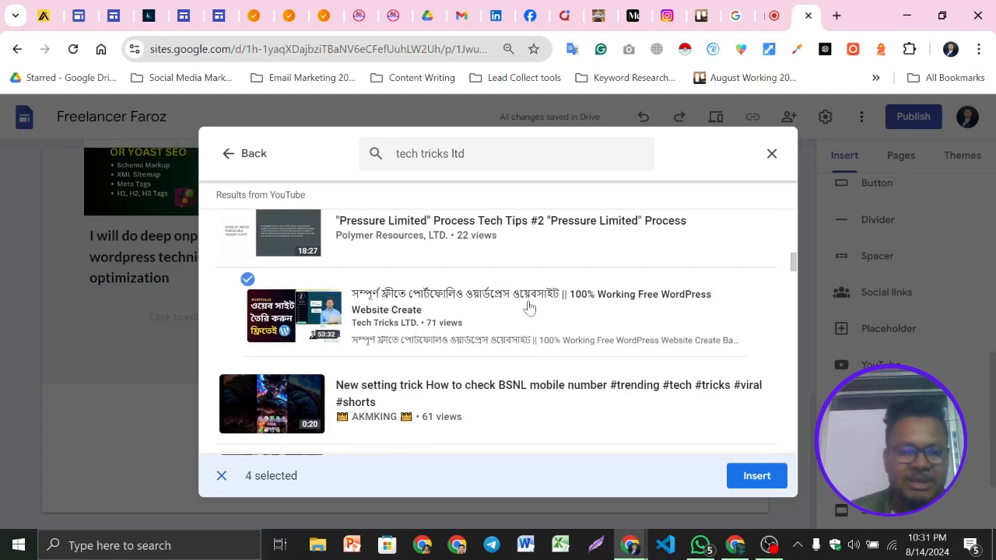
click(526, 316)
scroll(345, 352, down, 2)
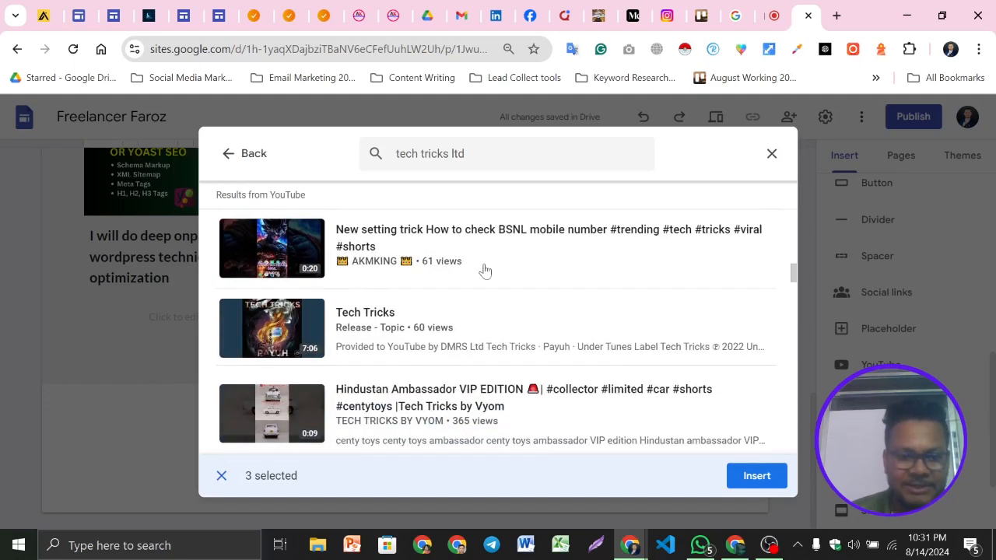
click(529, 322)
click(757, 476)
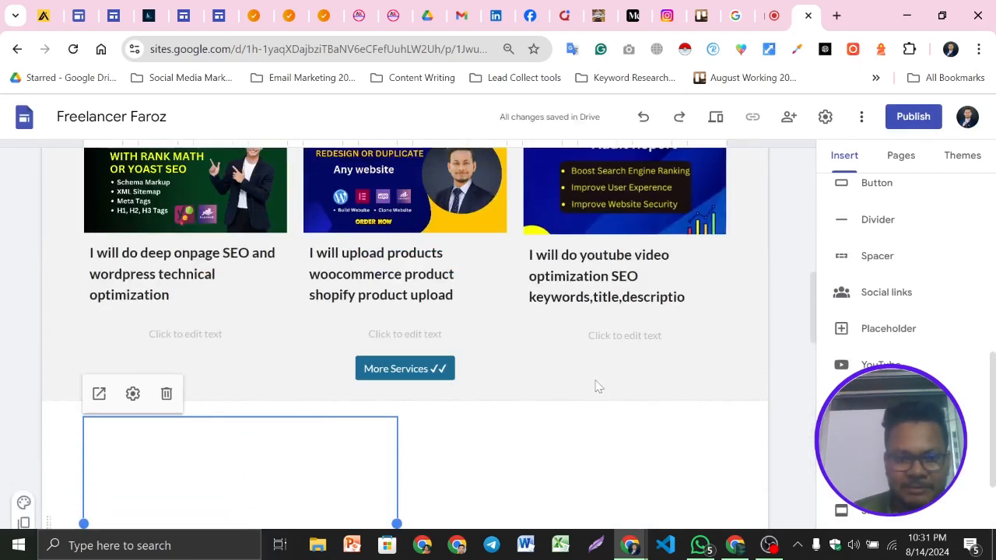
Compare the inserted videos with the two-column video layout on the example site
scroll(283, 364, down, 3)
scroll(454, 350, up, 4)
scroll(456, 350, up, 3)
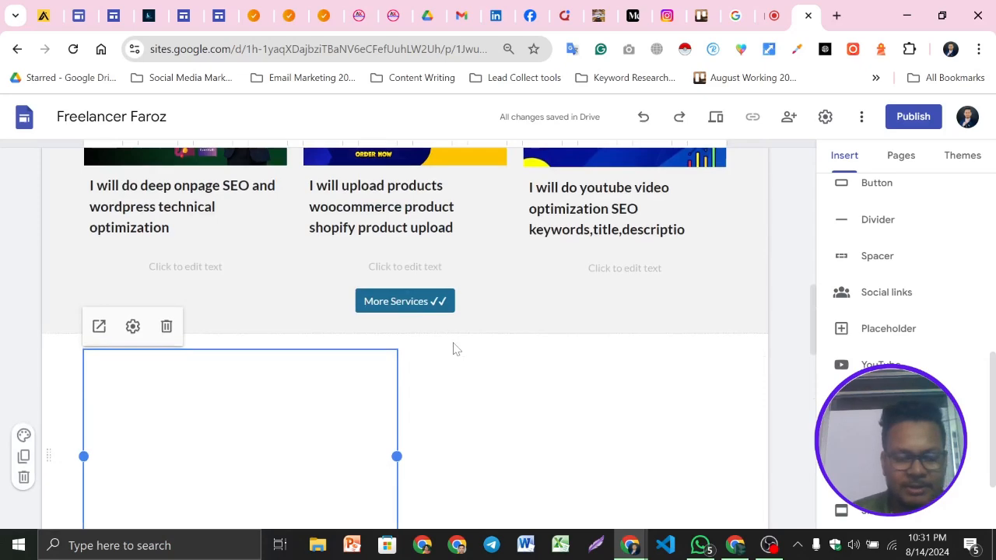
scroll(454, 347, down, 2)
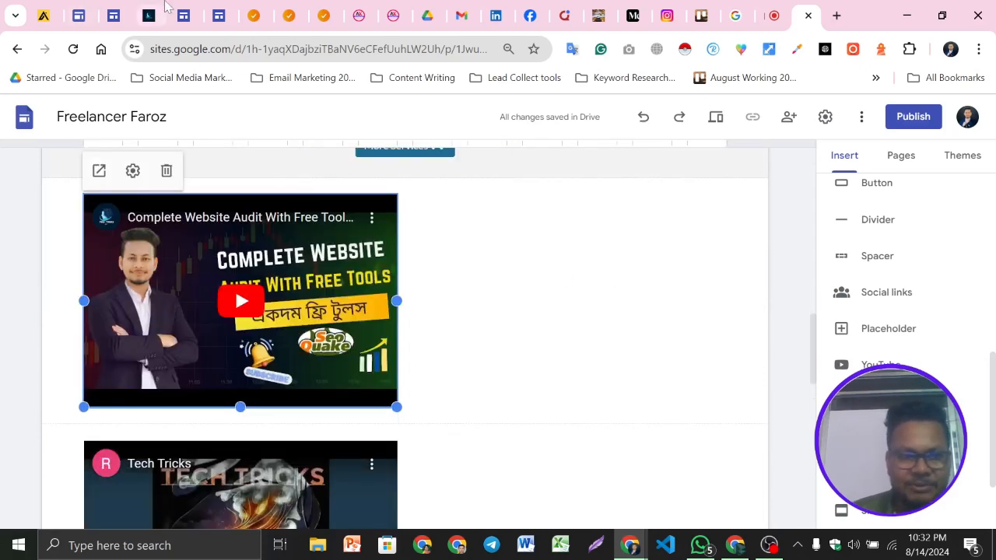
click(155, 5)
scroll(802, 267, down, 2)
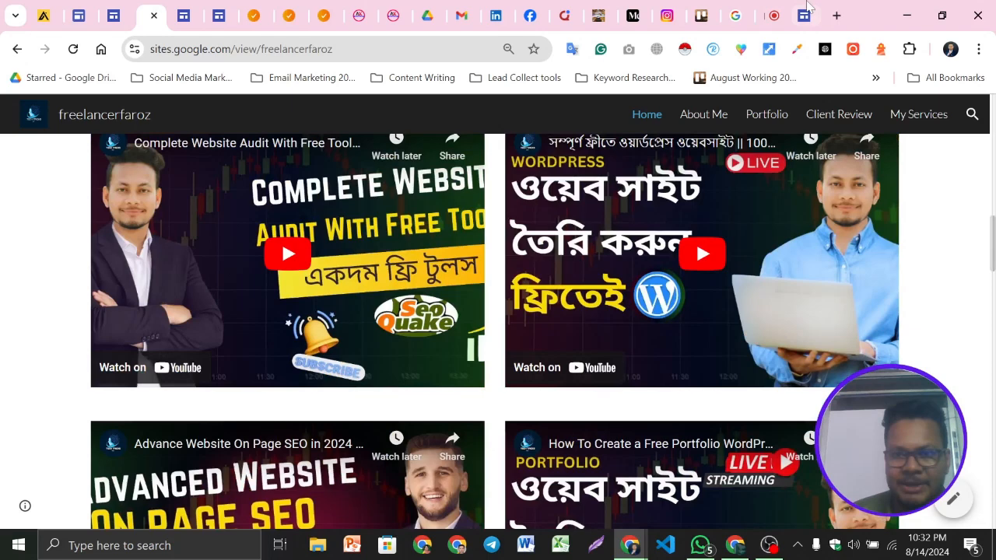
Move the Tech Tricks video beside the Complete Website Audit video to form a two-column row
click(806, 9)
scroll(207, 429, up, 3)
scroll(314, 330, down, 5)
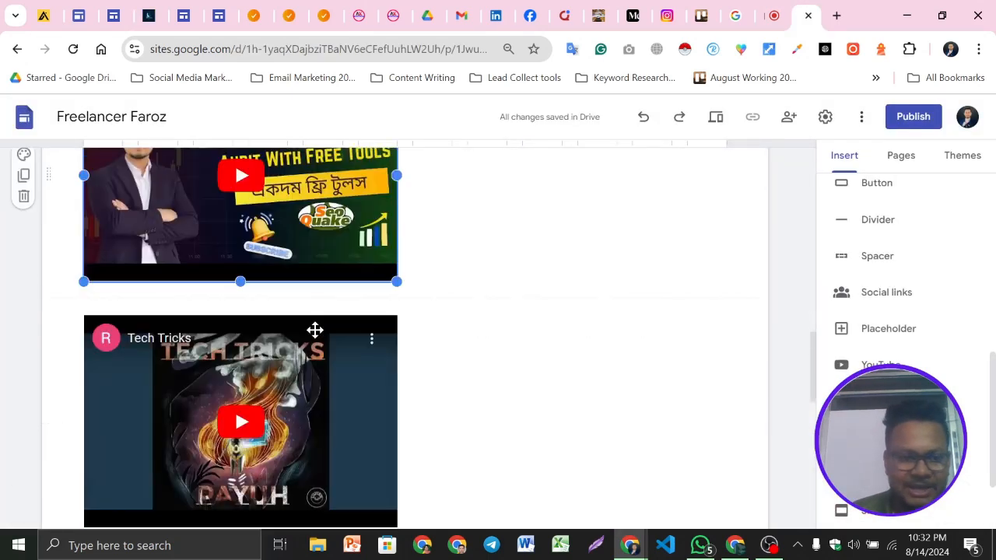
click(315, 330)
drag(389, 296, 522, 211)
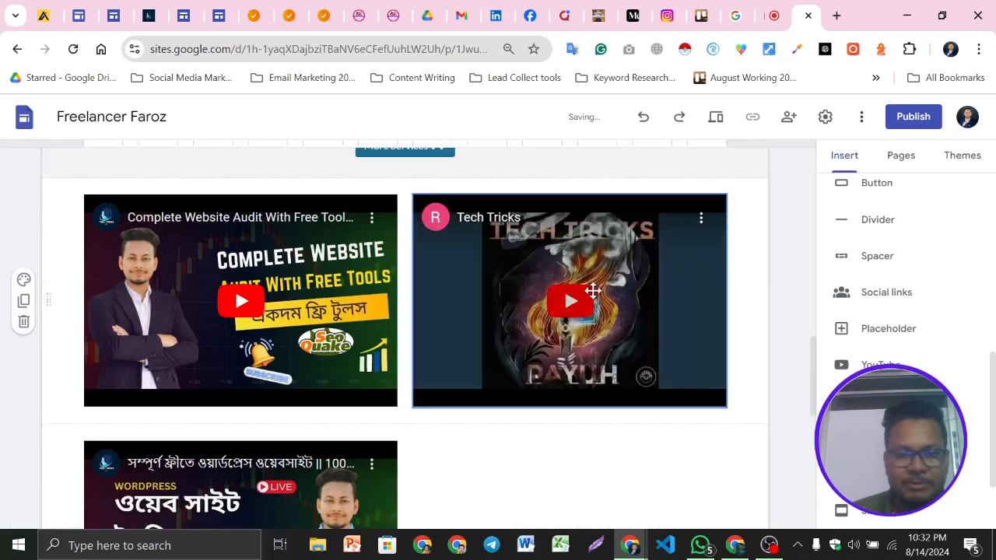
Move the Advance Website On Page SEO video beside the WordPress website video in the next row
scroll(476, 318, down, 3)
click(289, 322)
scroll(294, 333, down, 1)
click(286, 424)
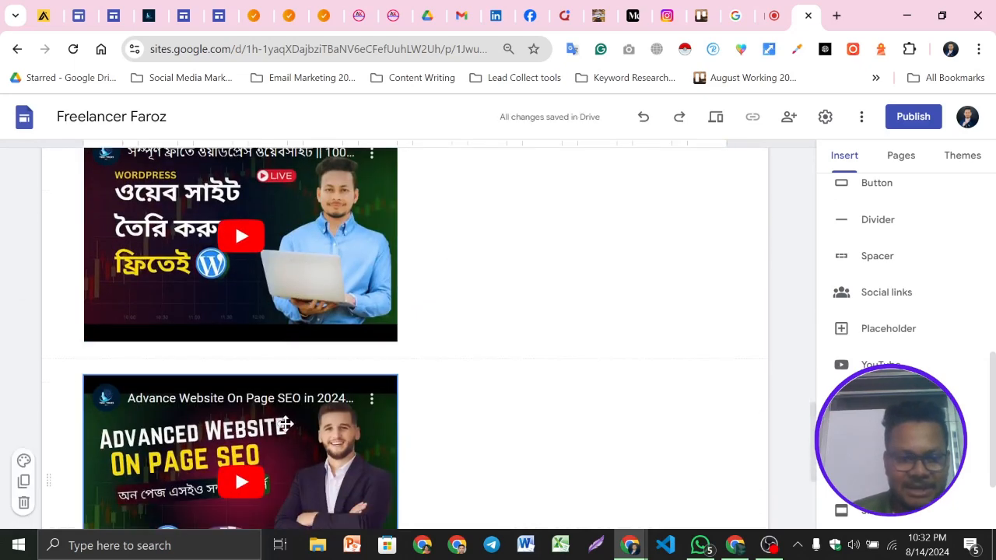
drag(286, 424, 527, 226)
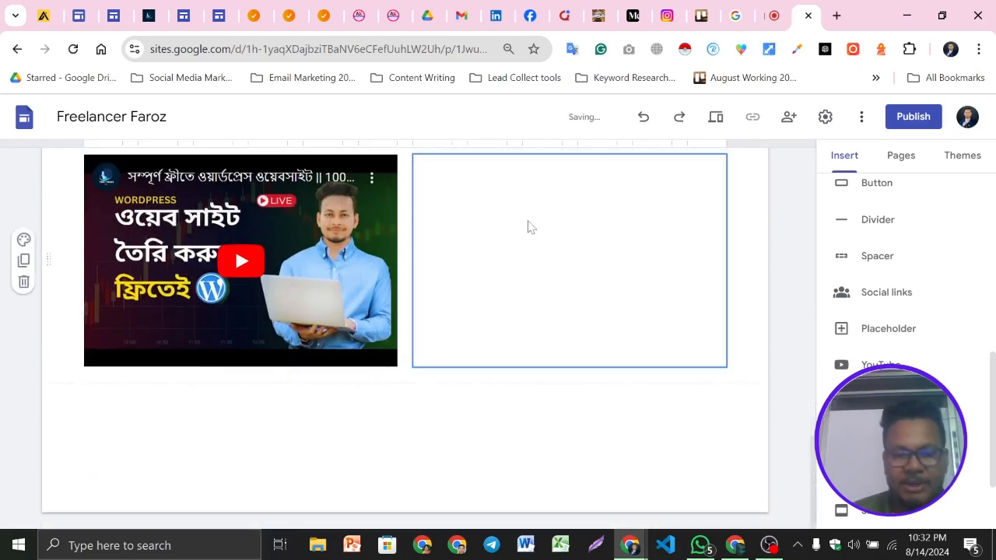
Review the two-by-two video grid beneath the services cards
scroll(736, 380, up, 3)
click(502, 329)
scroll(490, 319, up, 2)
scroll(484, 295, down, 3)
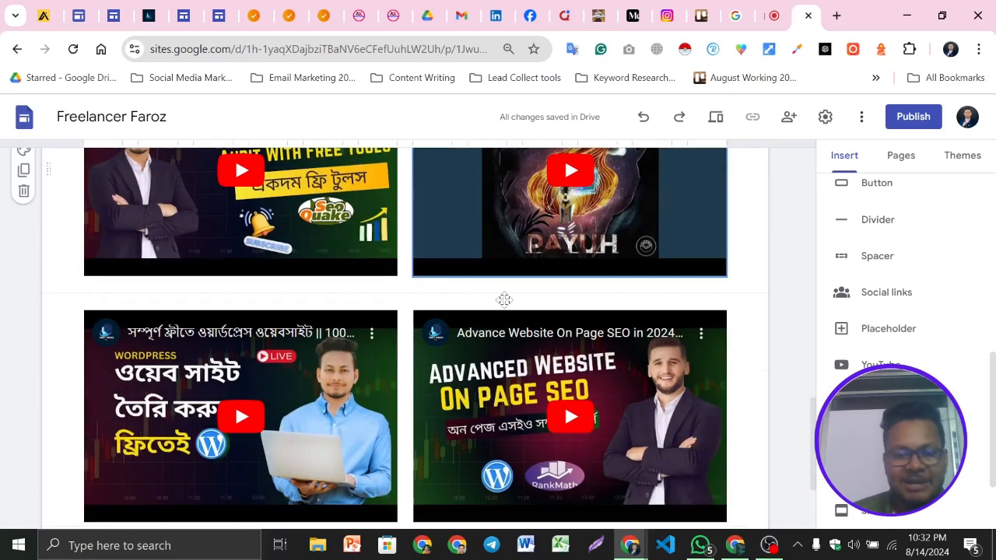
scroll(505, 300, down, 2)
click(504, 300)
scroll(504, 311, up, 3)
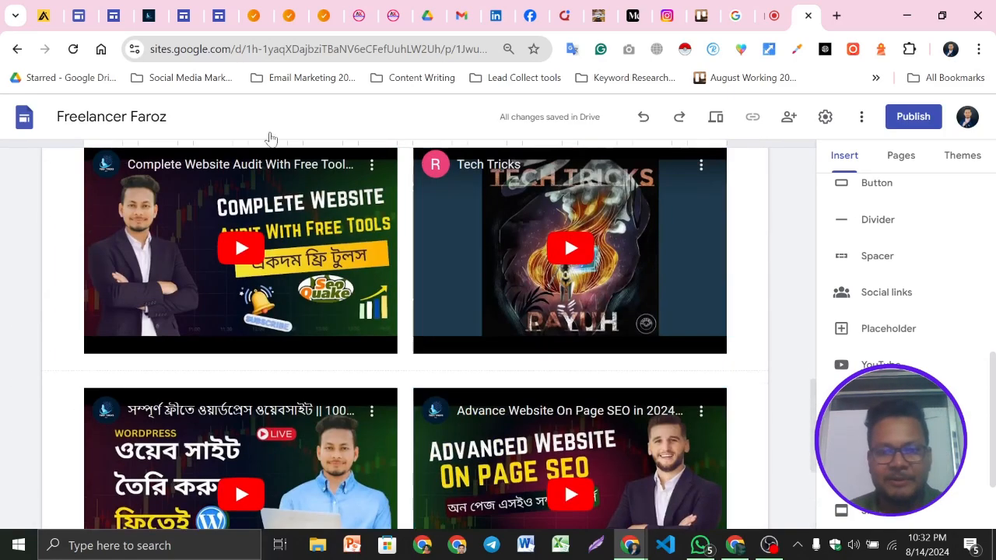
scroll(522, 343, up, 3)
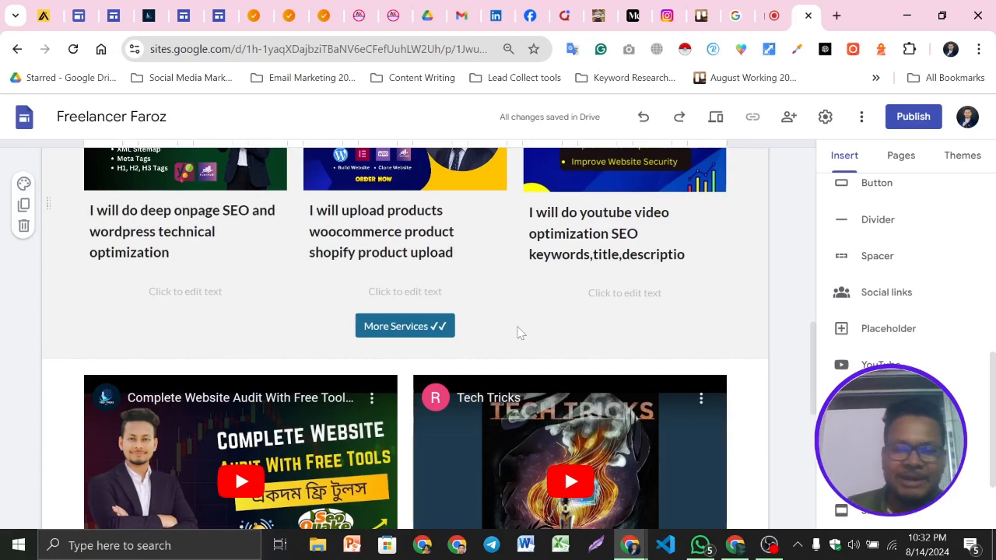
Scroll through the editor page and the example site to compare the sections after the video grid
scroll(498, 311, down, 4)
scroll(446, 252, down, 2)
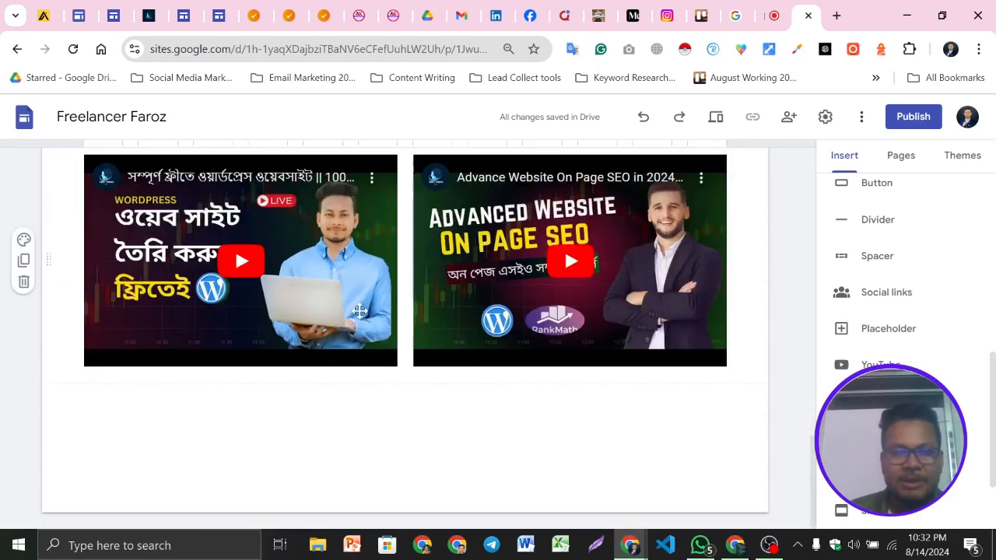
click(151, 11)
scroll(470, 288, down, 3)
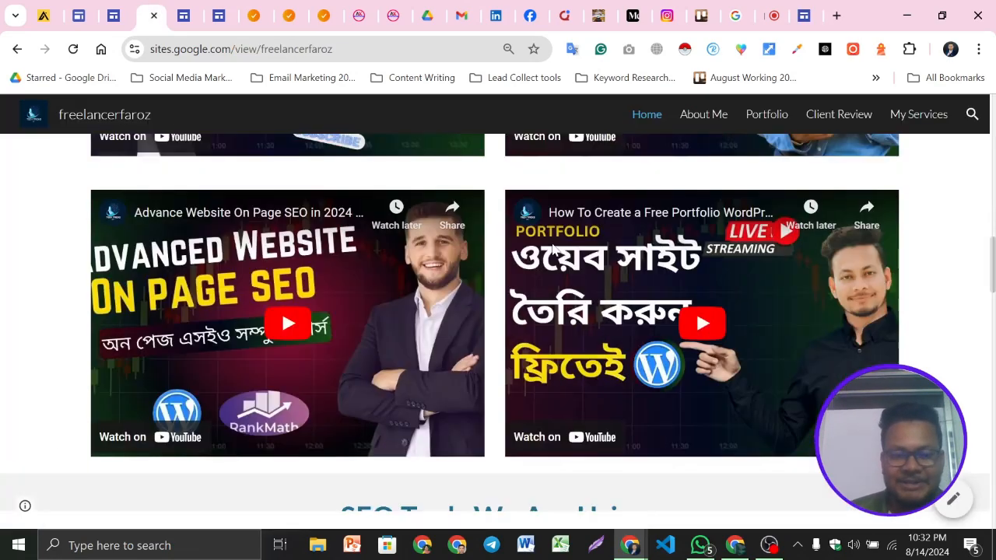
scroll(561, 335, down, 5)
scroll(565, 335, down, 2)
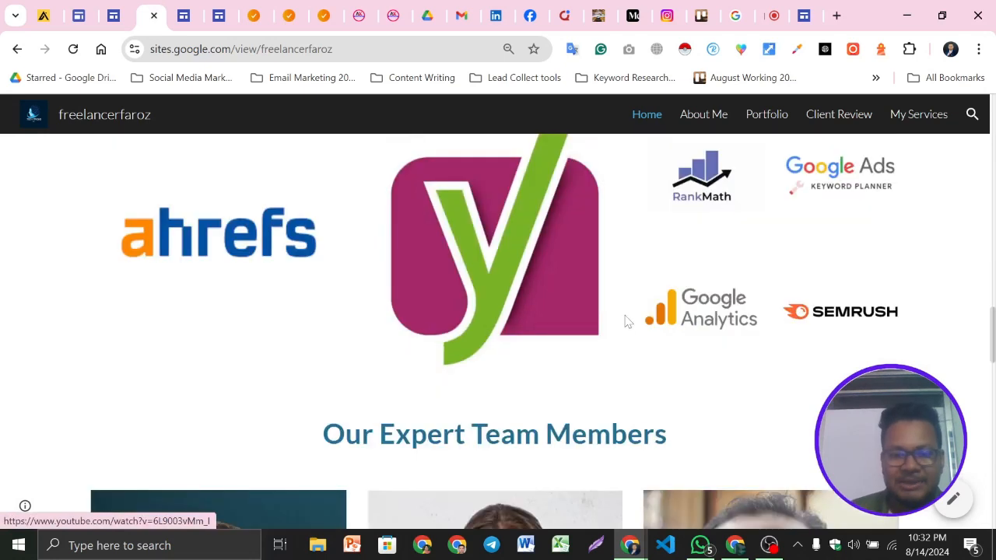
scroll(704, 292, up, 2)
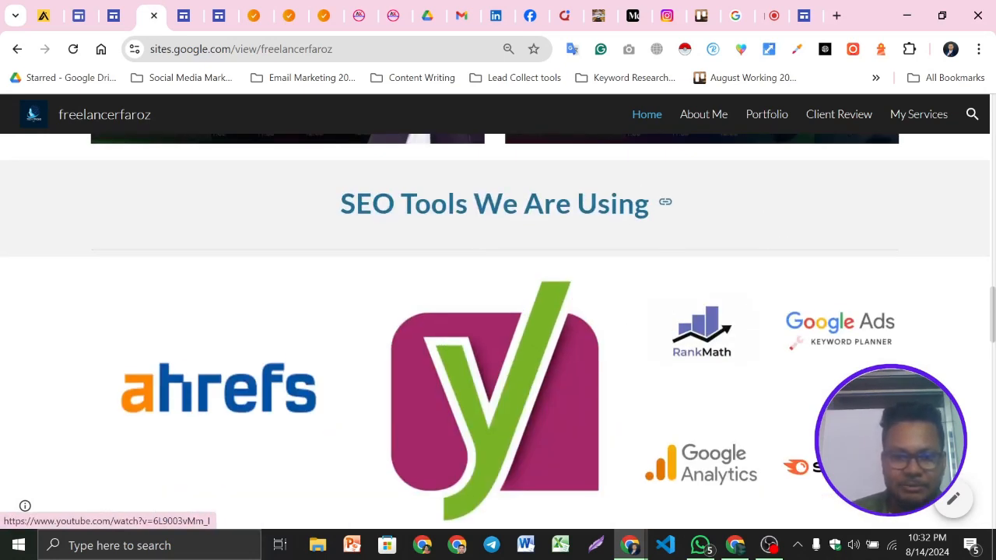
Copy the 'SEO Tools We Are Using' heading text from the example site
triple_click(451, 204)
key(ctrl+c)
scroll(606, 461, down, 2)
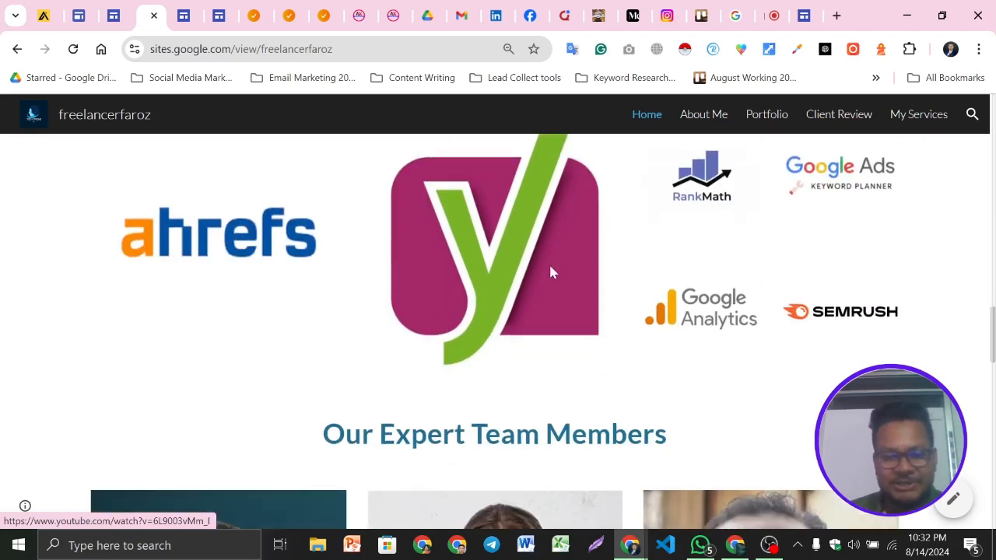
scroll(566, 247, up, 1)
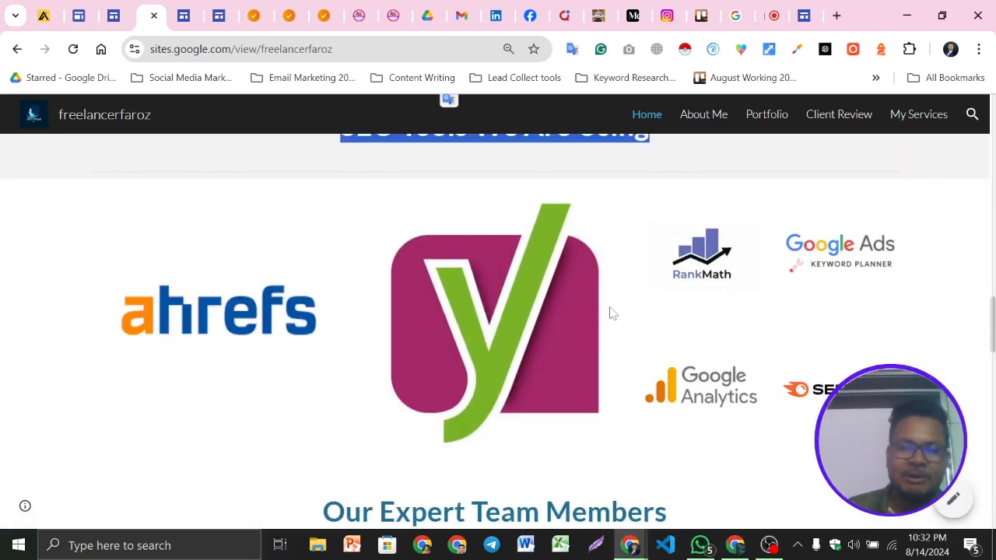
Browse the Tech Tricks agency site's services and team sections for reference, then return to the example site
click(248, 15)
scroll(667, 263, down, 2)
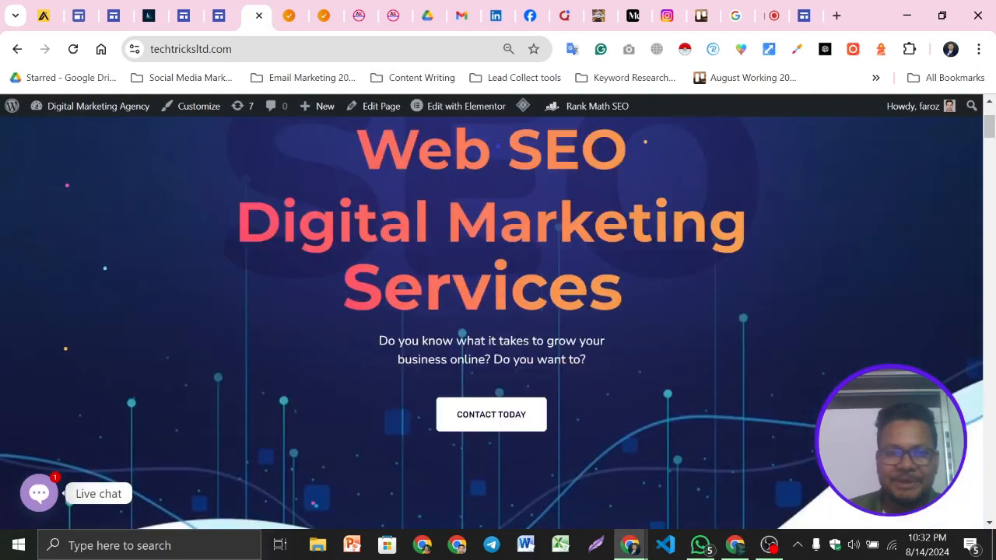
scroll(667, 265, down, 5)
scroll(609, 260, down, 6)
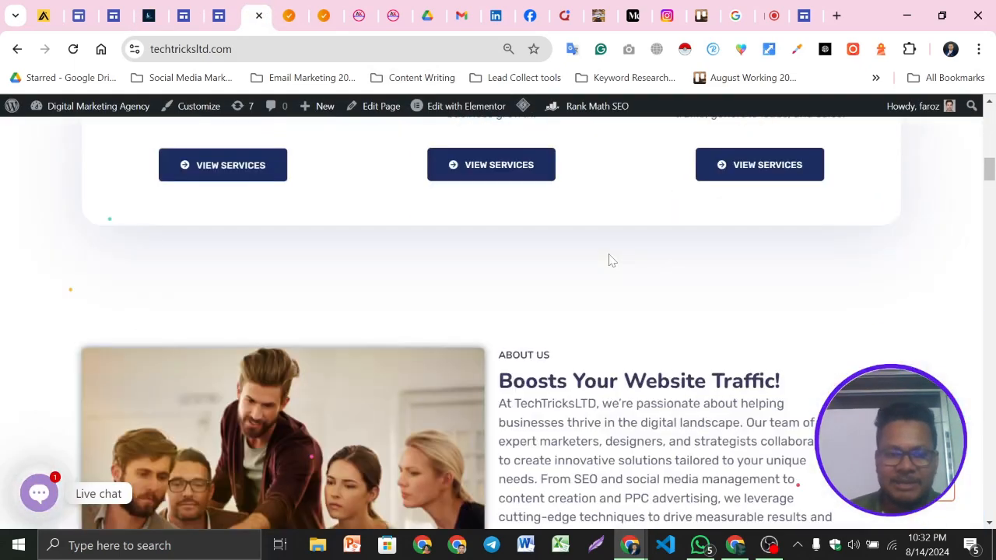
scroll(505, 296, down, 10)
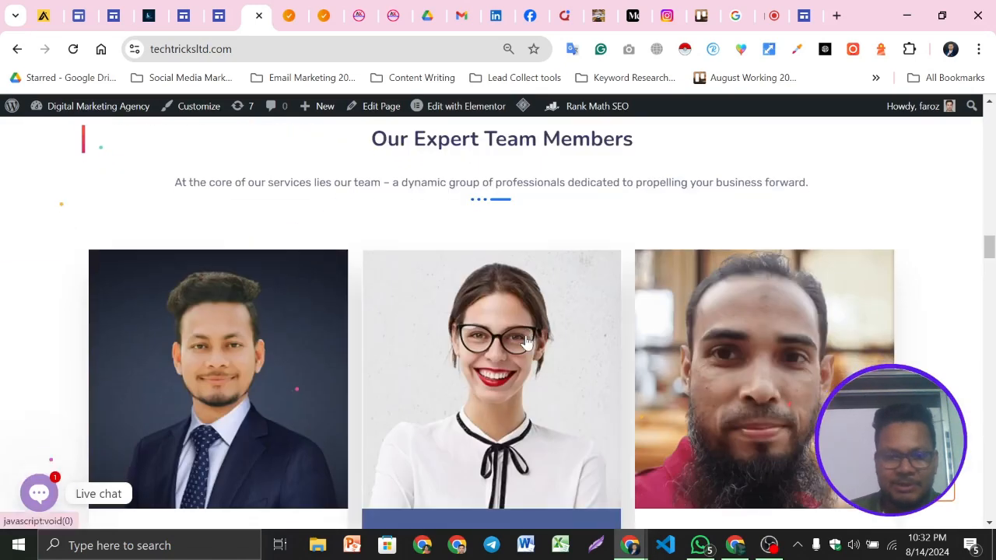
scroll(527, 342, down, 15)
click(149, 15)
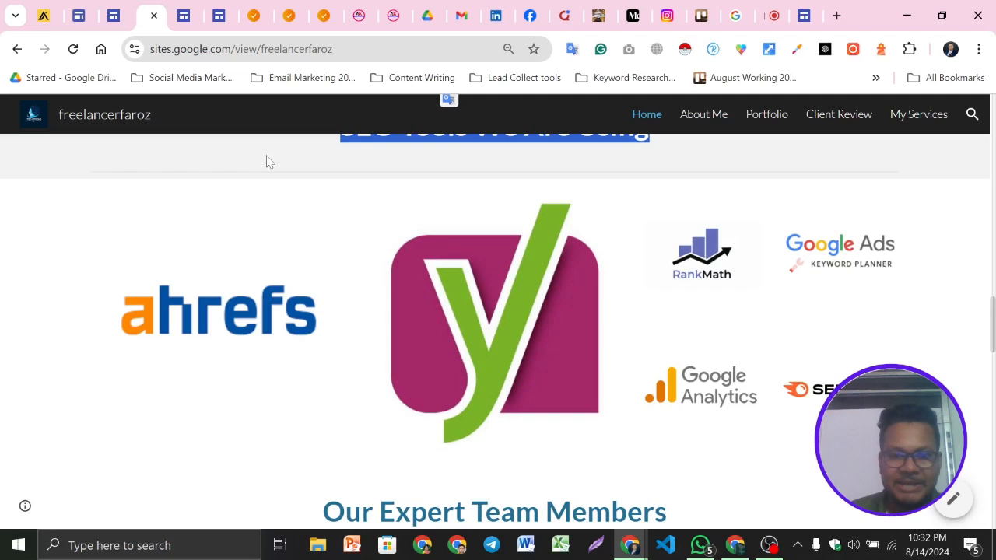
scroll(266, 161, up, 1)
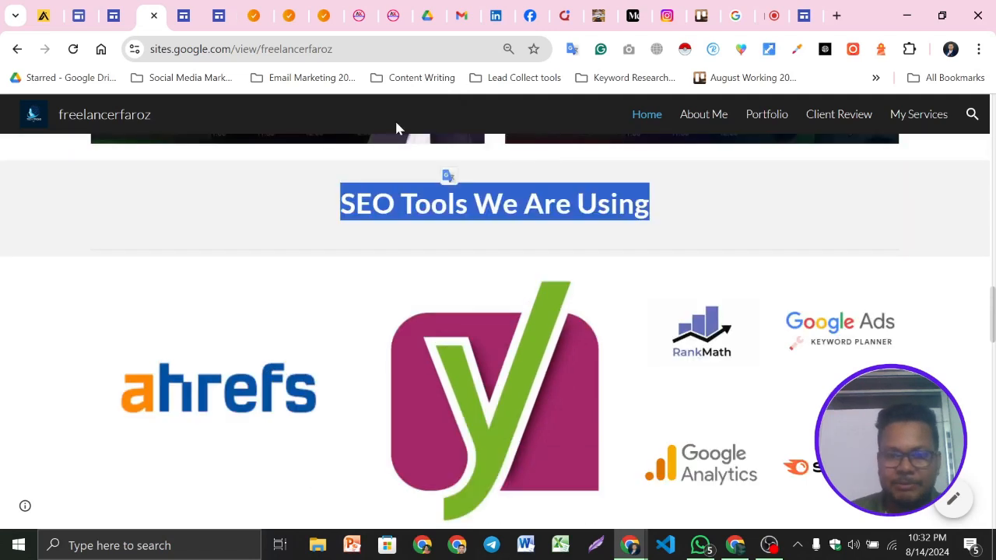
Insert a text box below the video grid and paste the 'SEO Tools We Are Using' heading into it
click(804, 15)
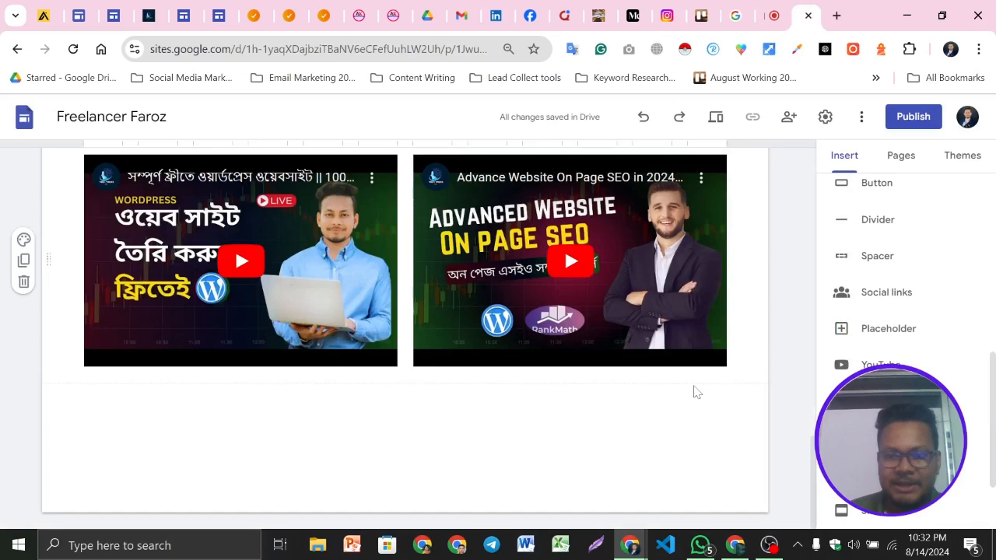
click(694, 392)
mouse_move(416, 450)
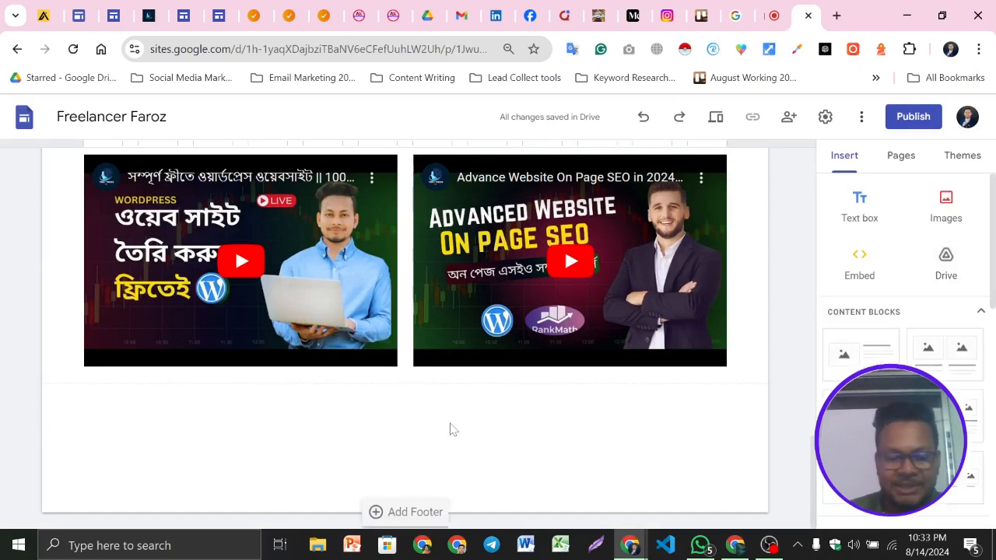
double_click(400, 437)
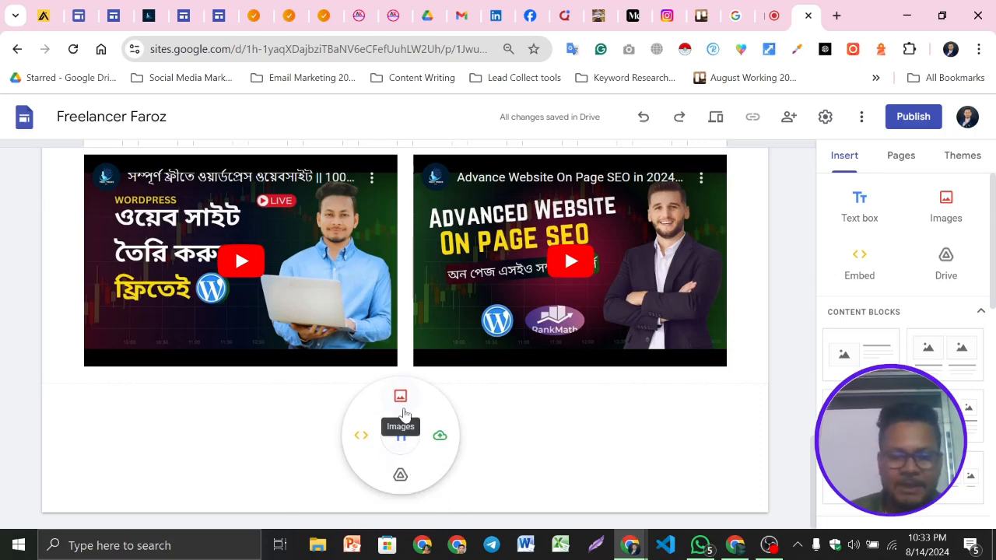
click(619, 433)
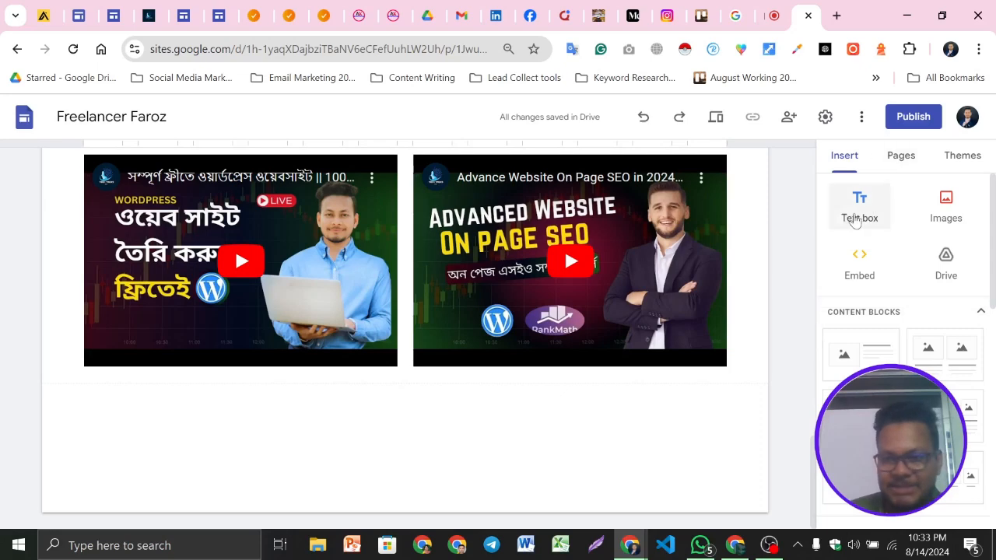
click(853, 217)
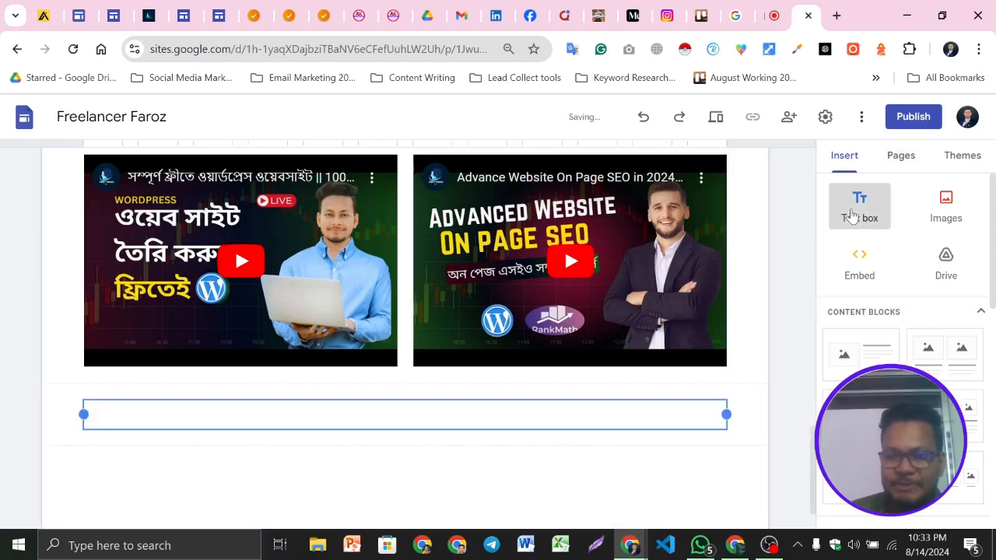
key(ctrl+v)
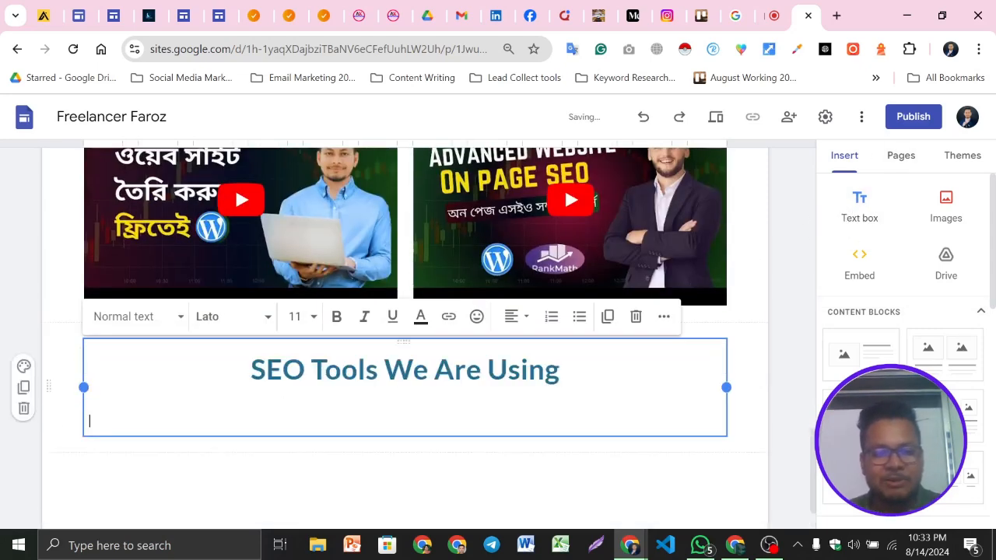
key(BackSpace)
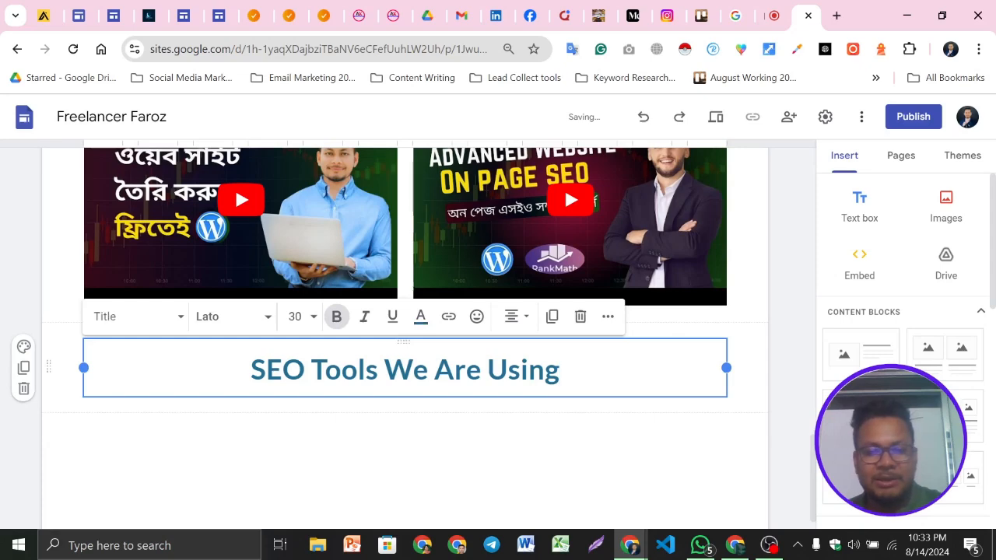
click(678, 449)
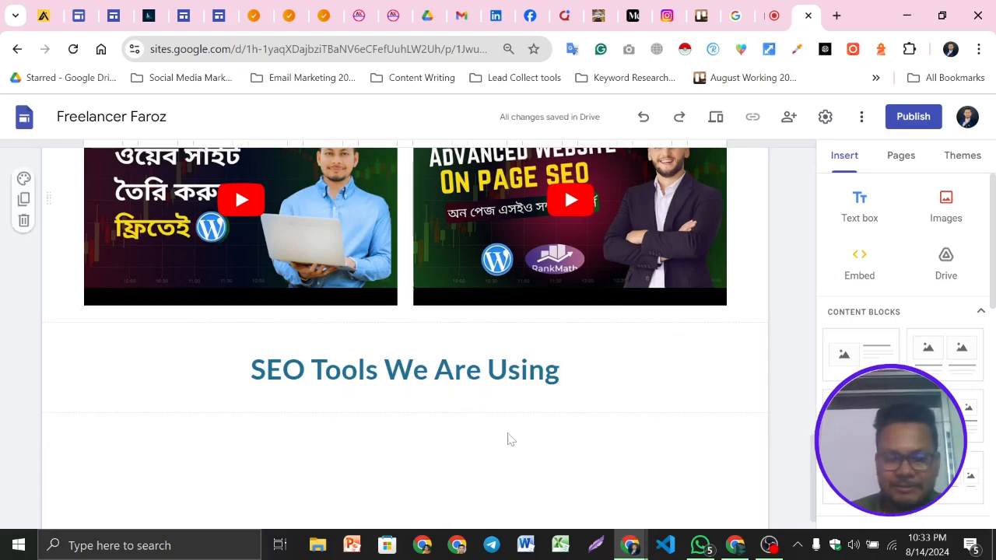
click(488, 370)
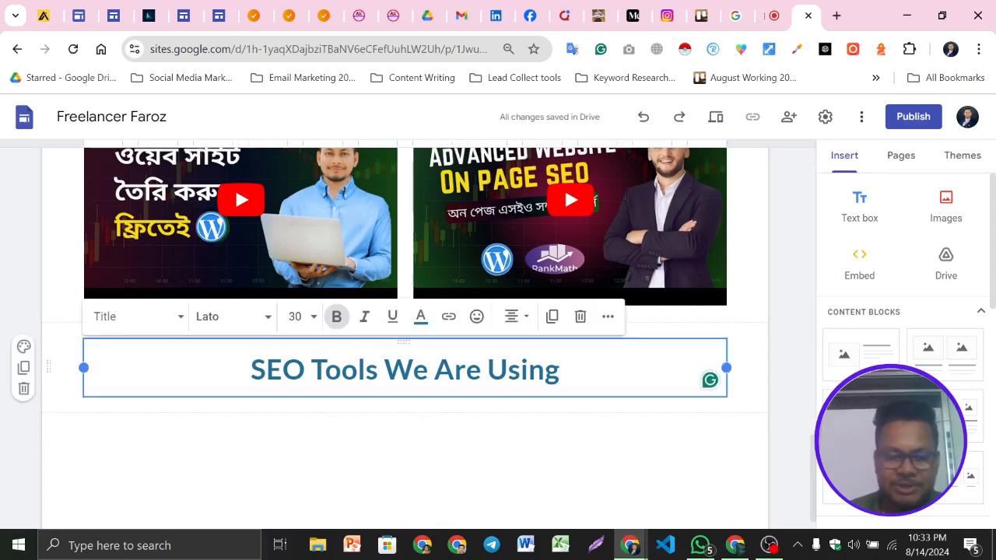
Compare the new heading with the SEO Tools section on the example site
click(773, 11)
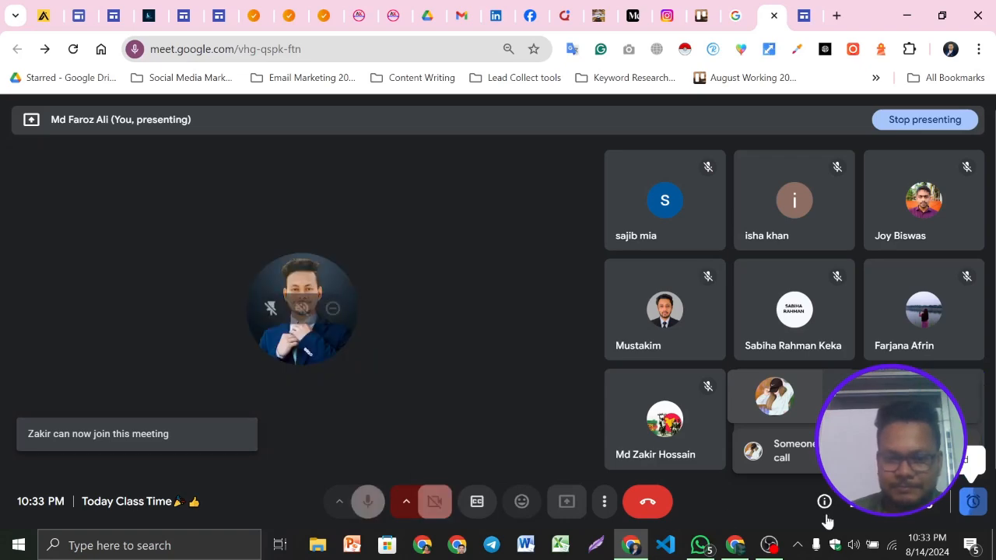
click(769, 545)
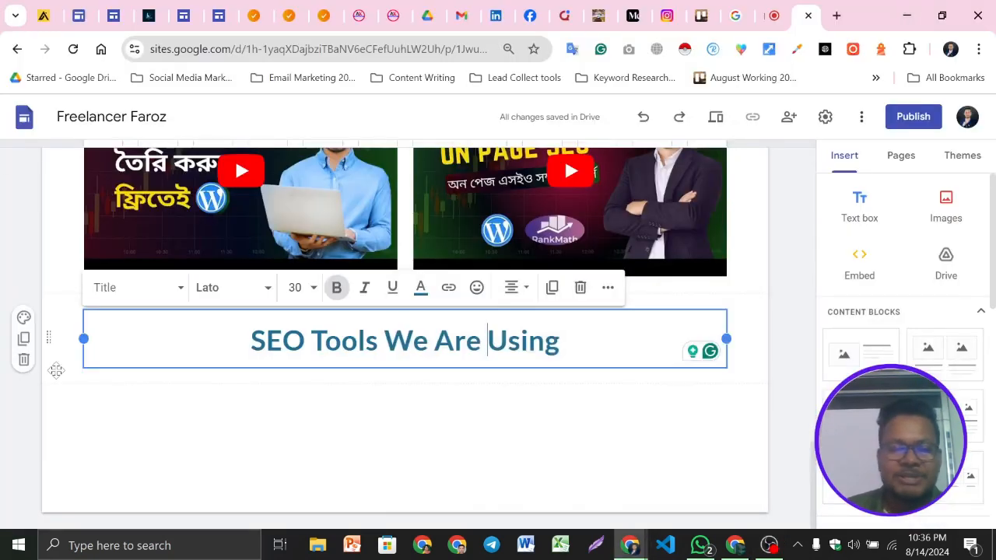
click(152, 14)
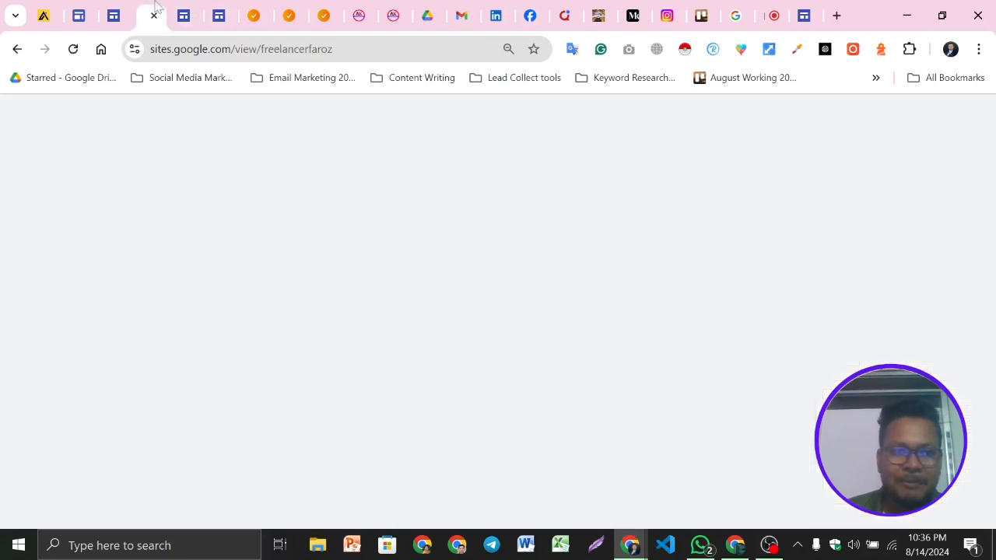
click(335, 206)
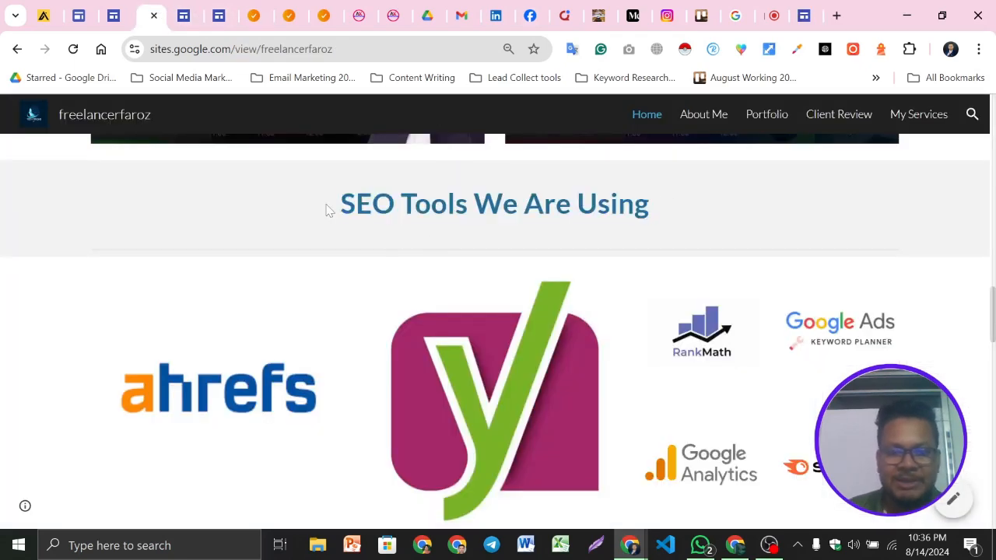
scroll(534, 278, down, 3)
scroll(759, 355, up, 3)
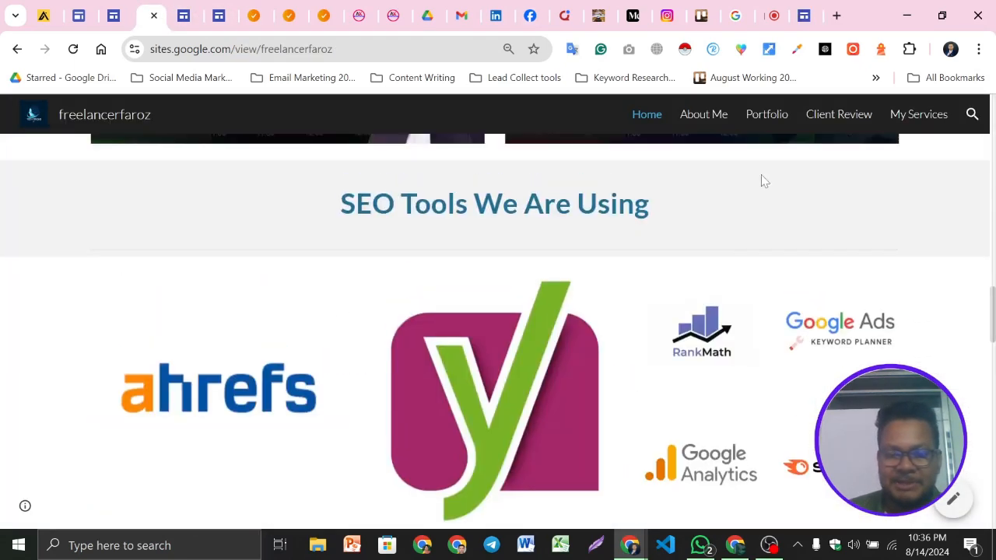
click(806, 14)
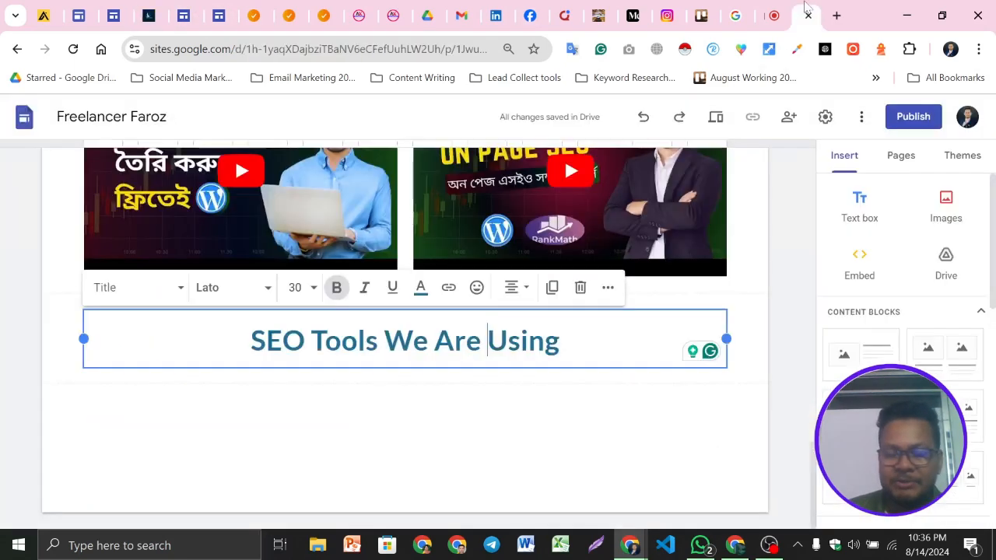
Browse the available content block layouts and the example site's tool logo arrangement
click(309, 422)
click(578, 341)
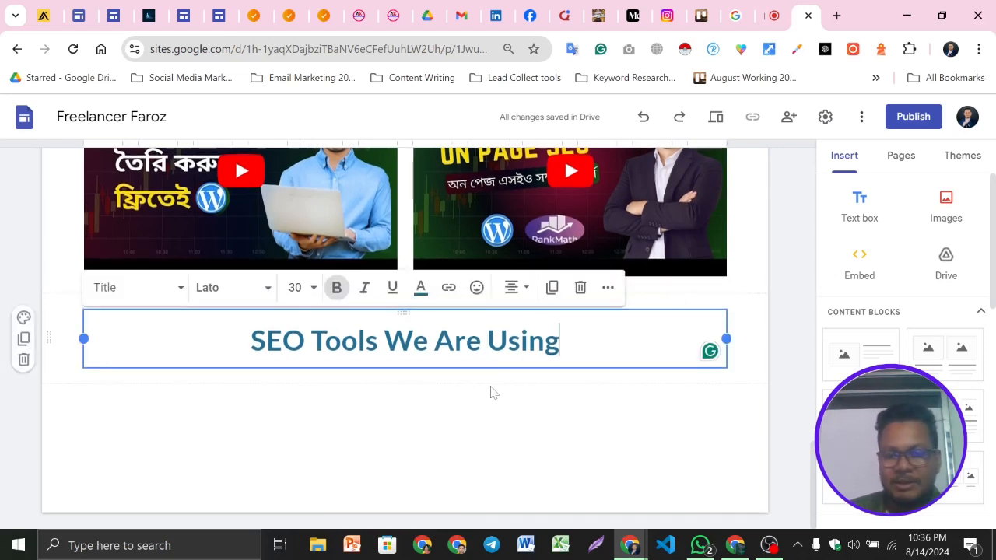
click(435, 409)
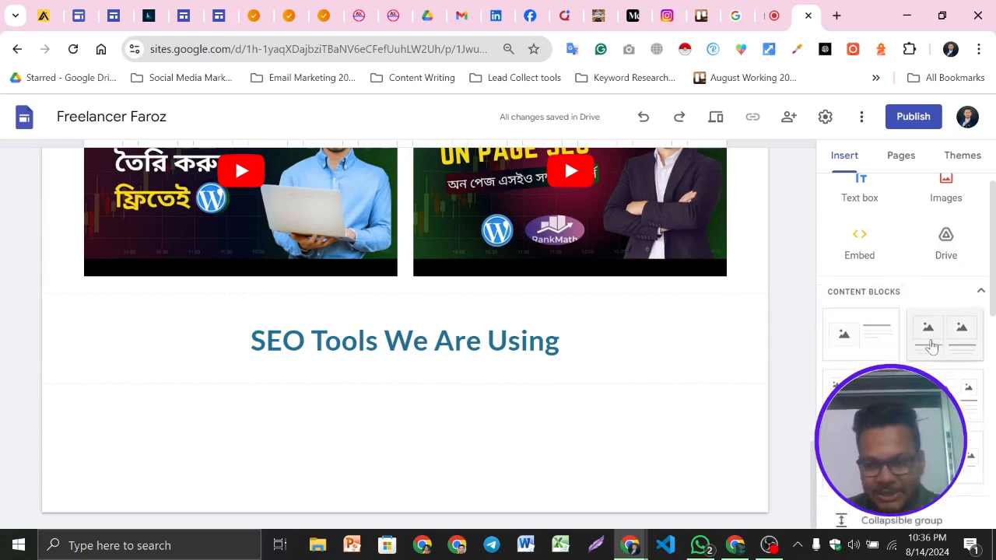
scroll(930, 342, down, 2)
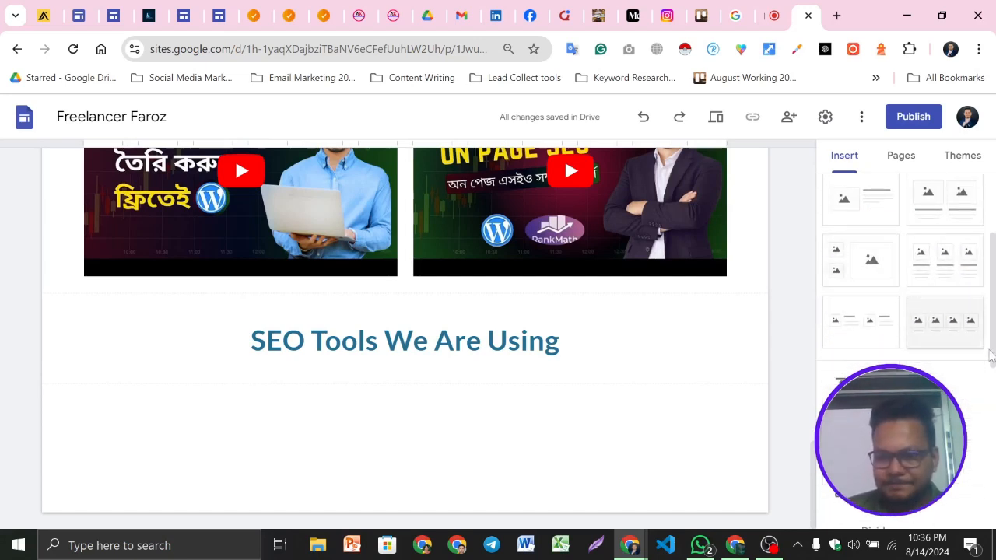
scroll(968, 302, up, 1)
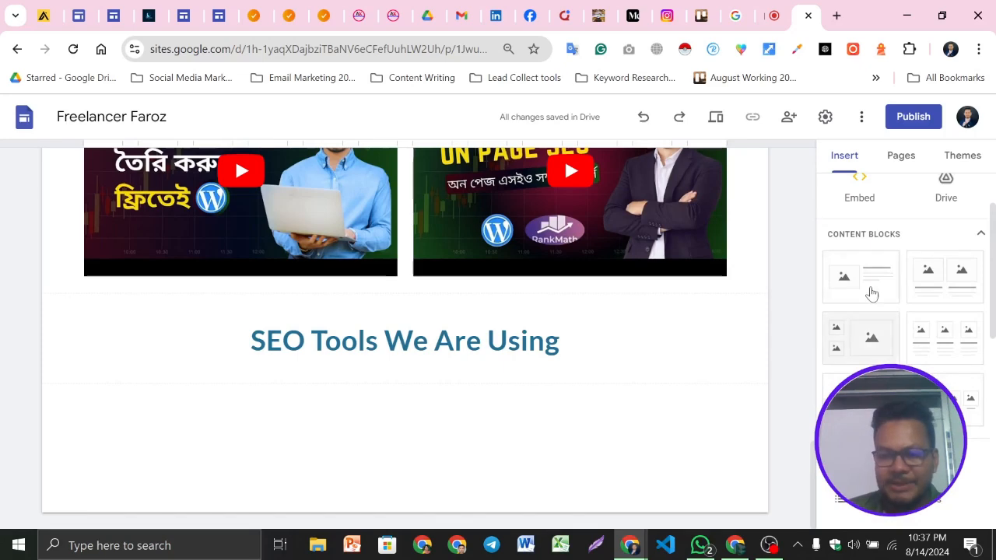
click(149, 15)
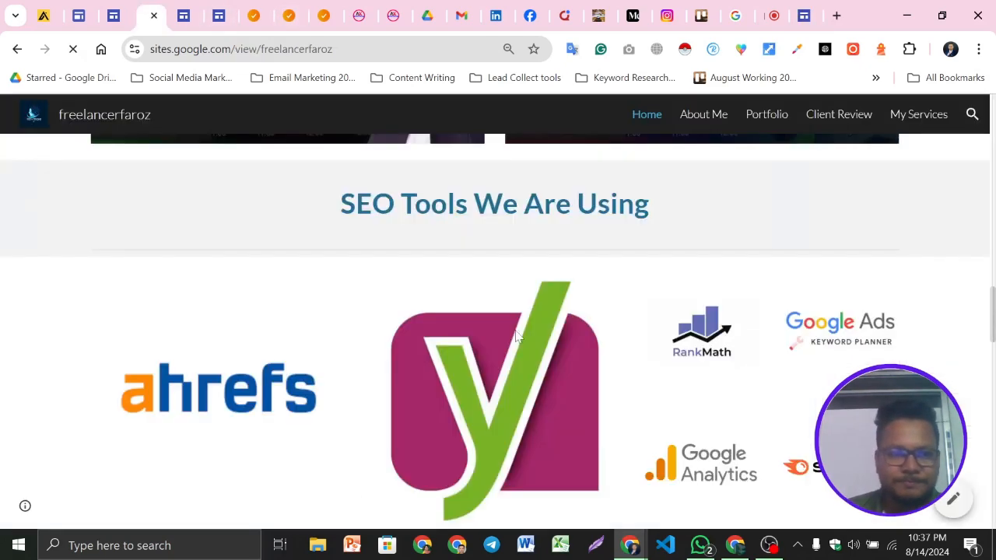
scroll(679, 337, down, 2)
scroll(686, 294, up, 1)
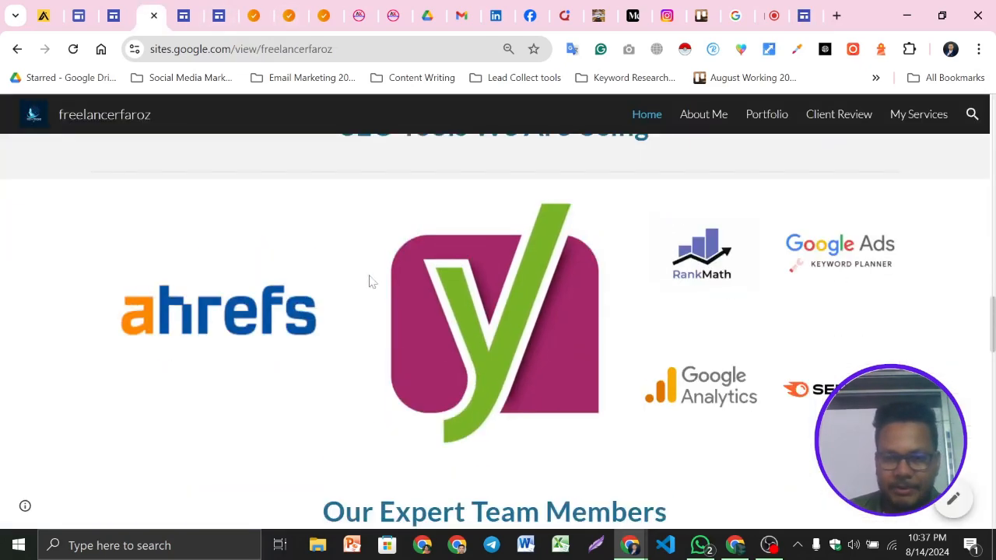
Insert a two-image content block beneath the SEO Tools heading
click(802, 8)
scroll(929, 315, up, 1)
scroll(919, 257, down, 1)
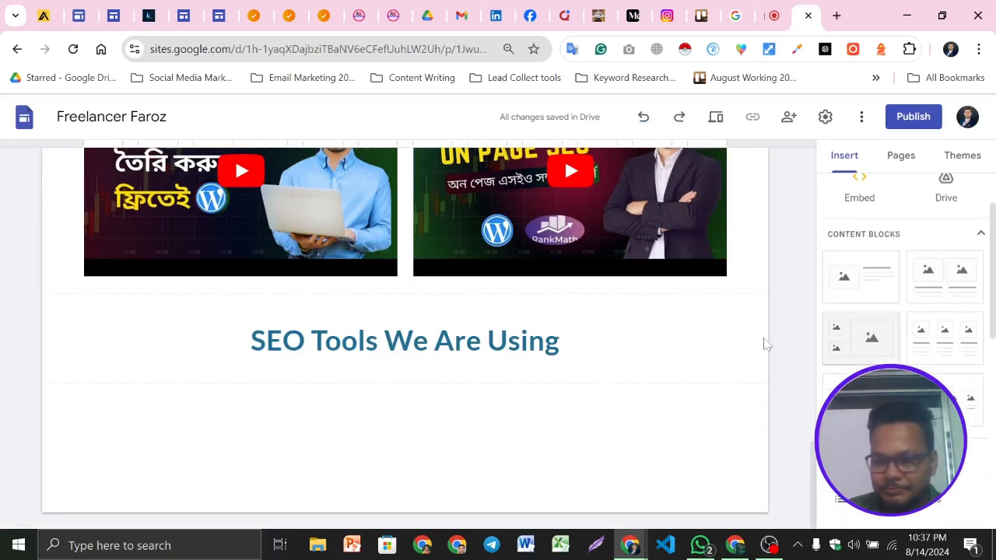
scroll(895, 312, down, 1)
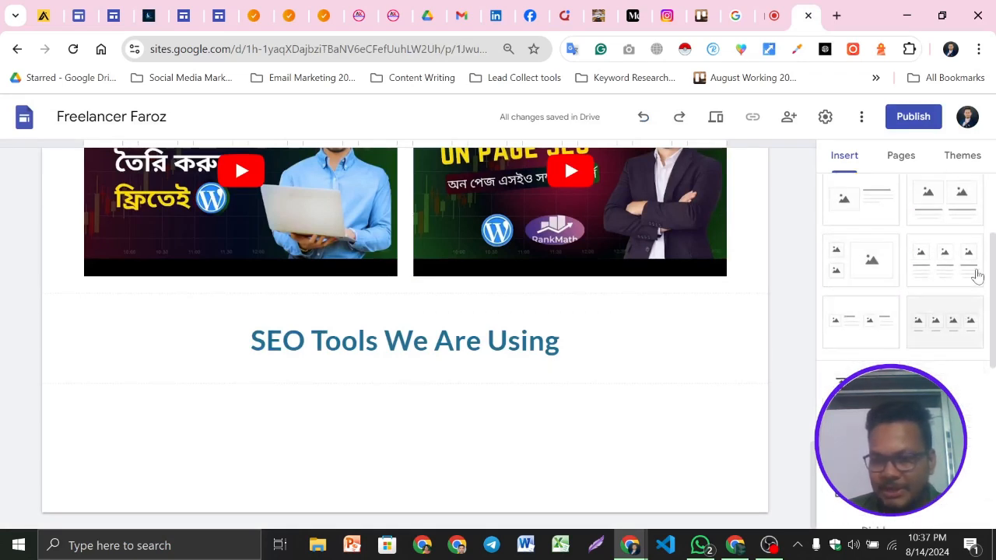
click(946, 207)
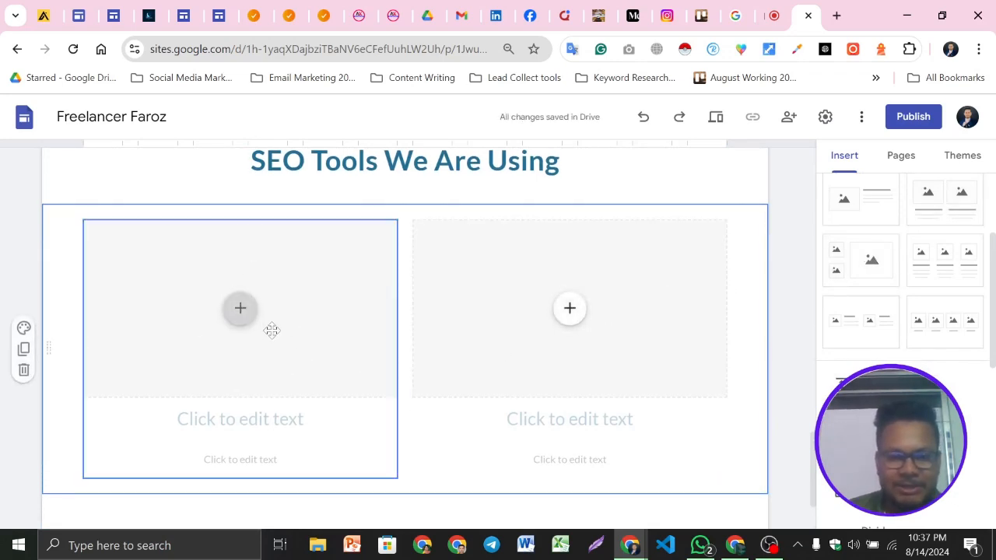
Undo the insertion of the two-image content block
key(ctrl+z)
scroll(944, 308, up, 2)
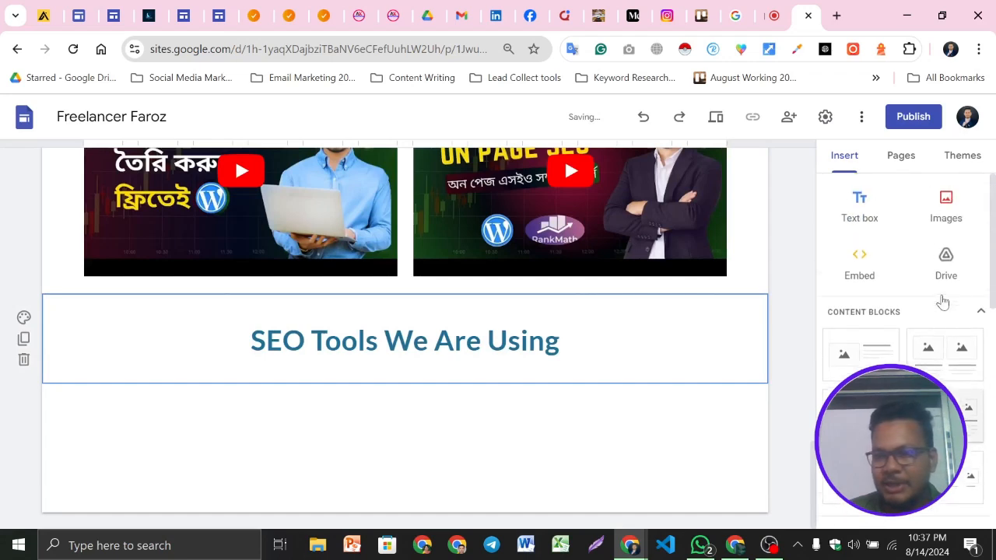
Upload all eight SEO tool logos from the Digital Marketing All Portfolio > Tools folder as images
click(946, 203)
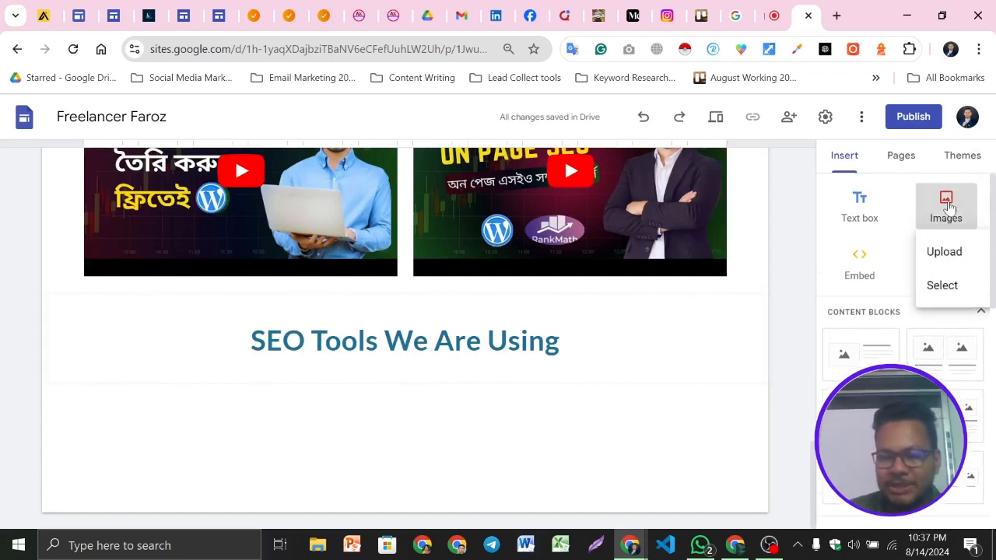
click(949, 260)
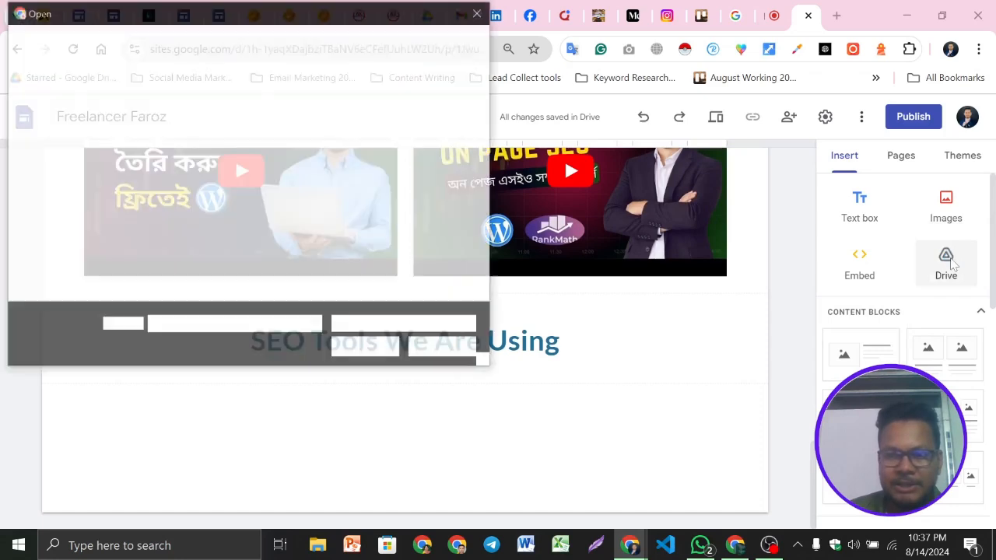
scroll(261, 212, down, 5)
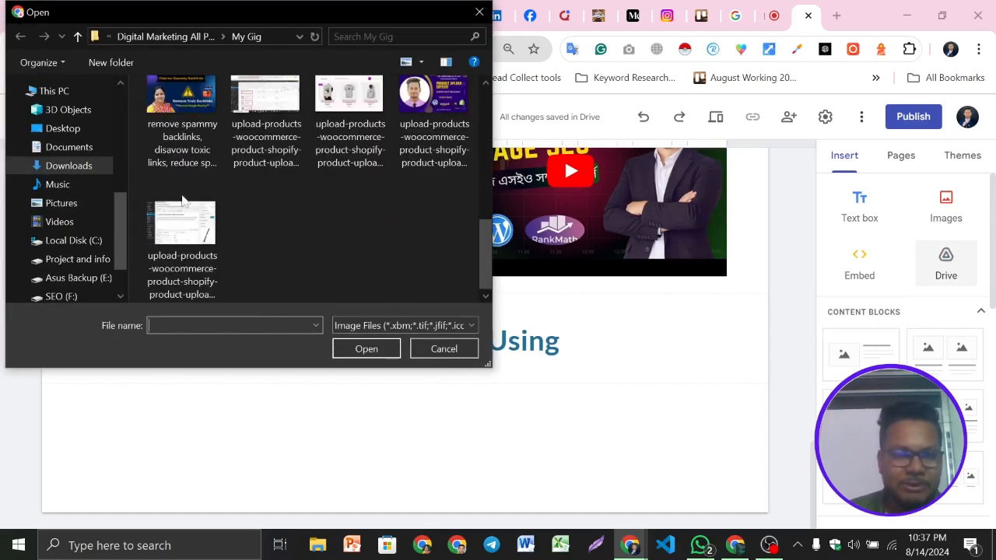
click(69, 166)
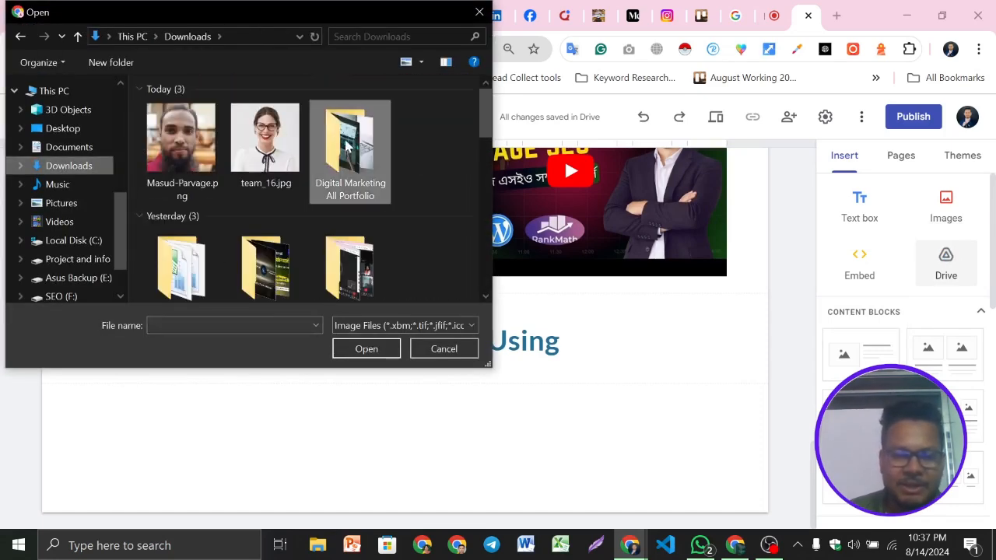
double_click(348, 147)
scroll(378, 199, down, 5)
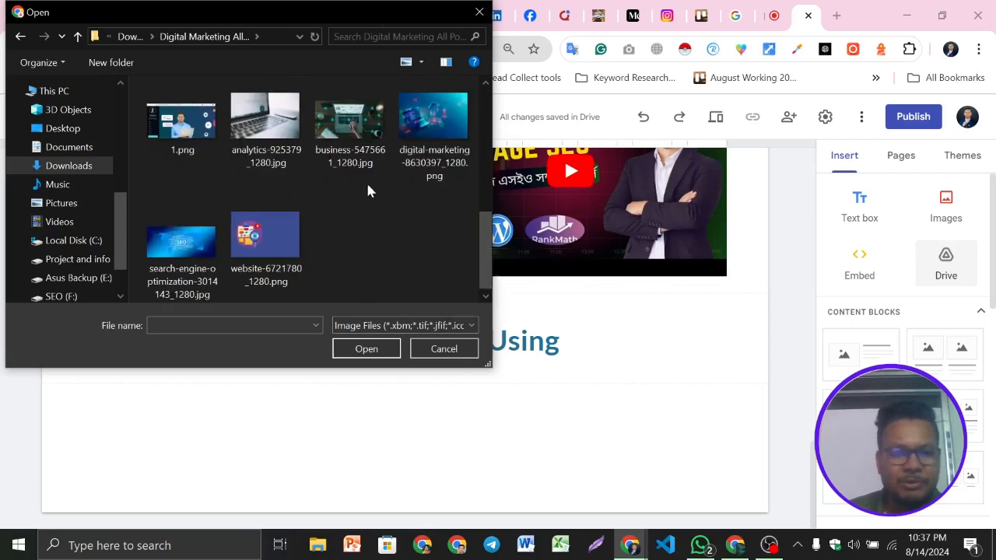
scroll(356, 204, up, 5)
double_click(353, 237)
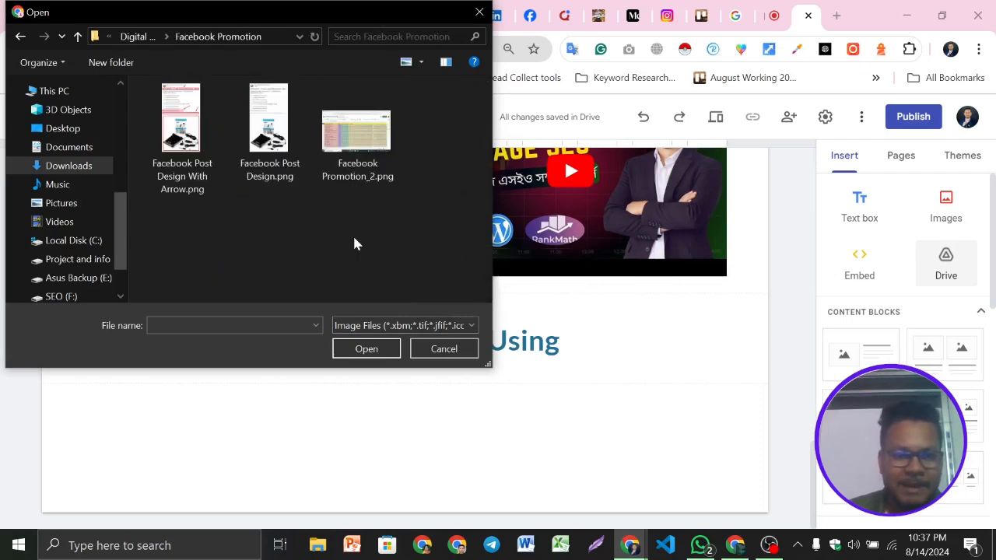
click(79, 37)
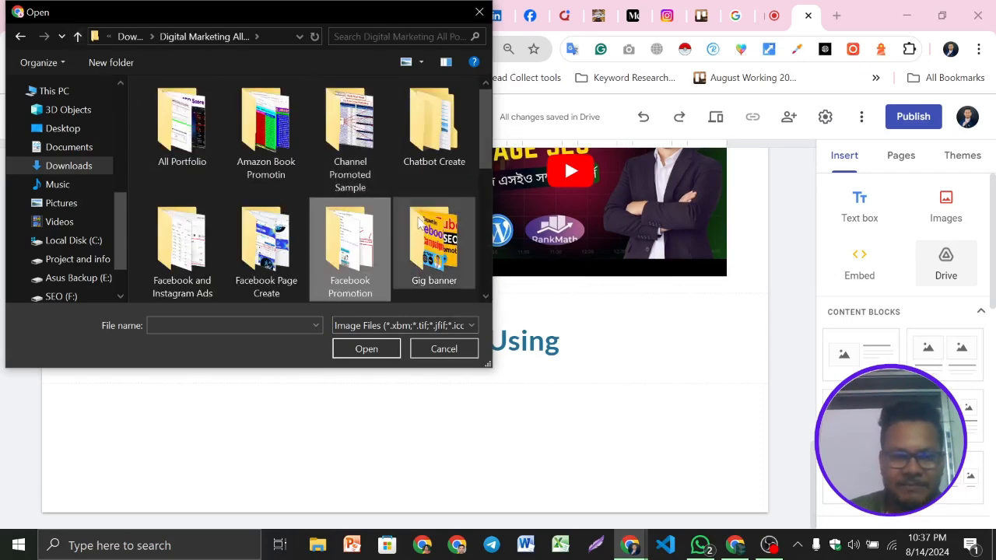
scroll(390, 249, down, 3)
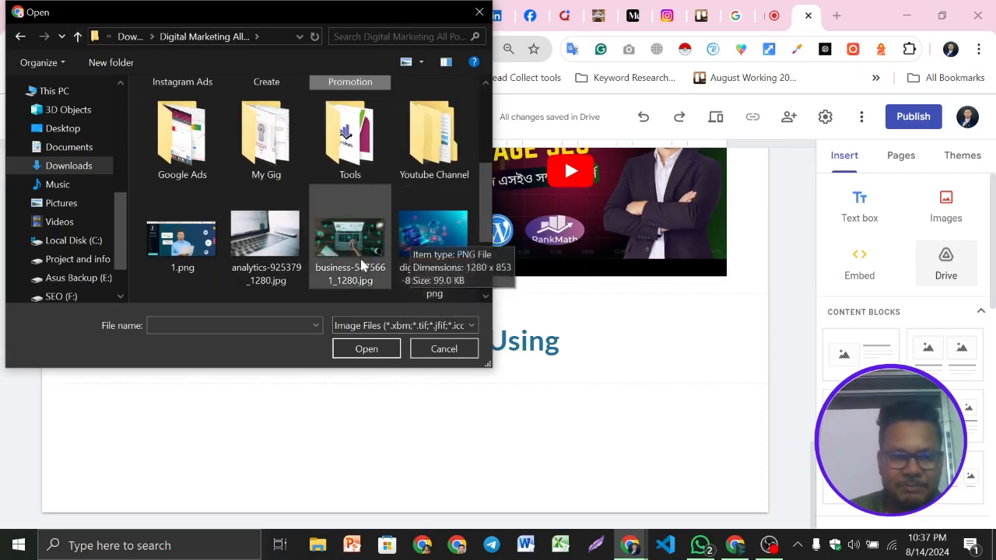
double_click(342, 152)
click(182, 116)
ctrl+click(269, 116)
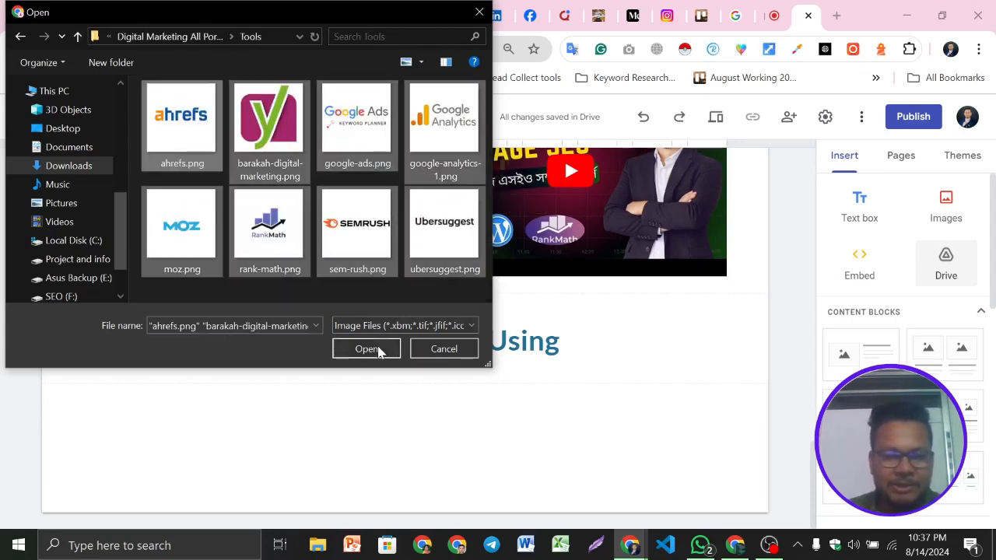
click(367, 349)
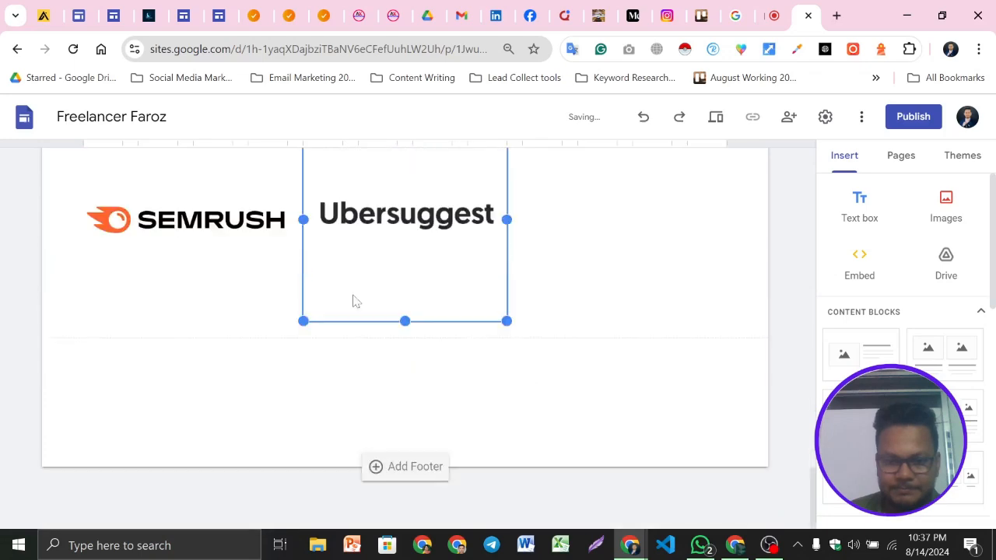
Compare the uploaded logos with the tool logo arrangement on the example site
scroll(446, 305, up, 7)
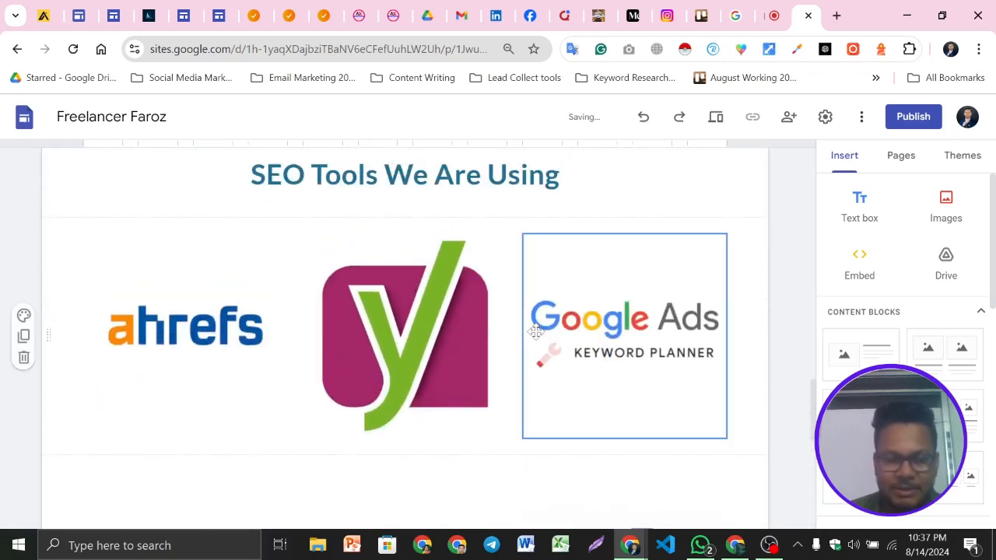
scroll(534, 333, down, 1)
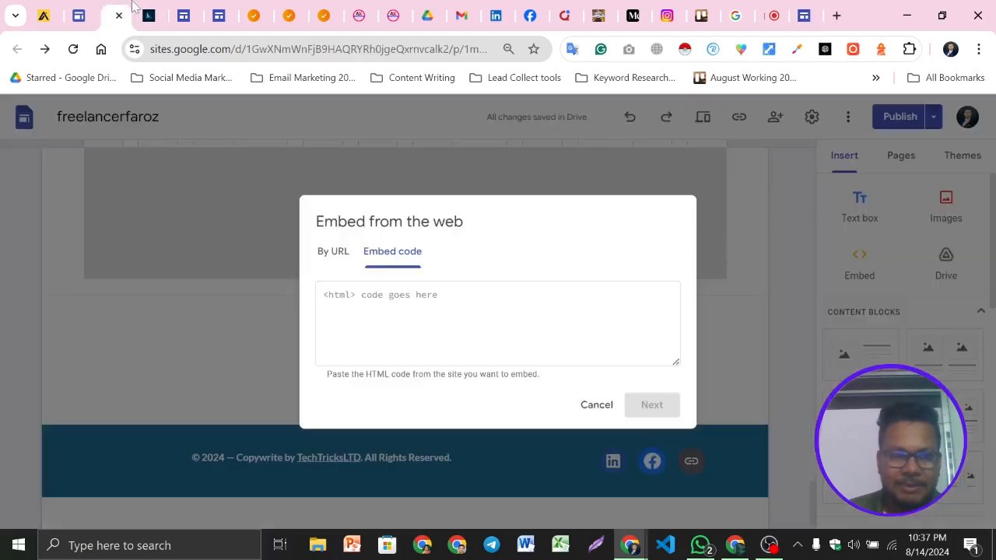
click(109, 15)
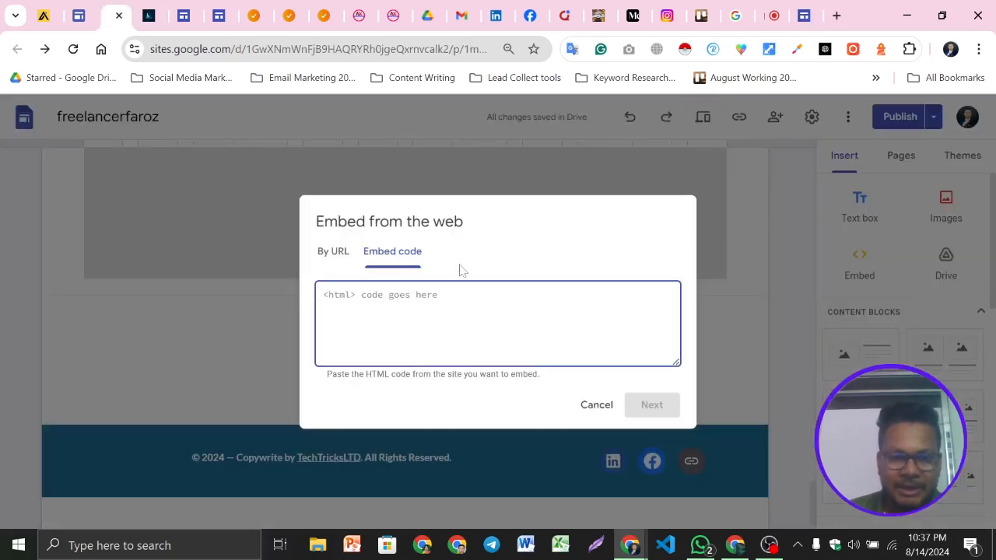
click(152, 10)
scroll(563, 289, down, 1)
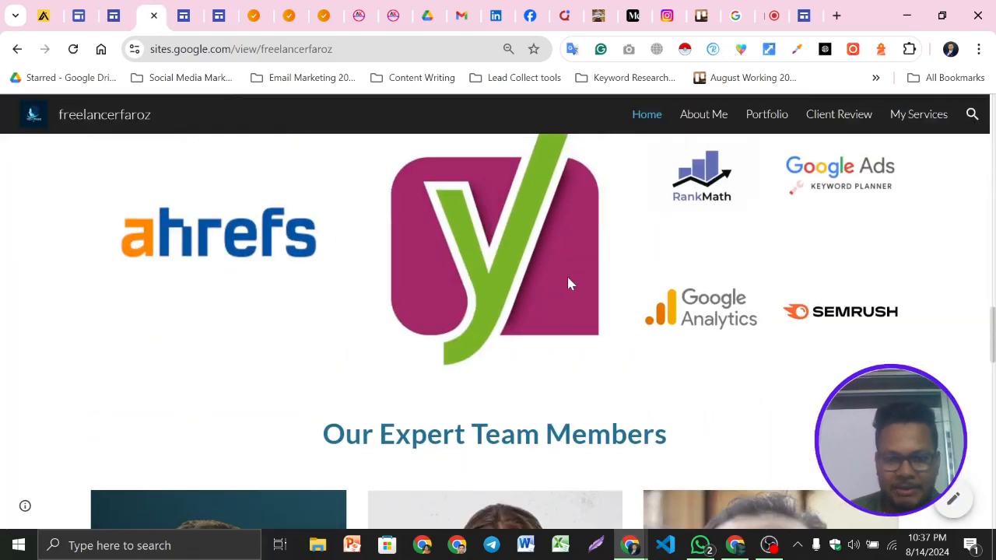
click(797, 14)
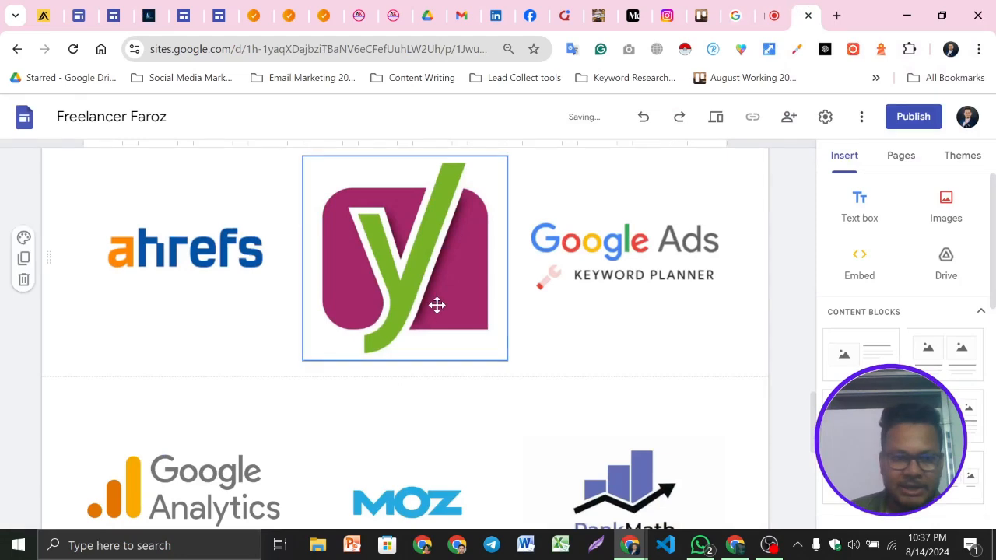
Move the Google Analytics logo into the first row between the Yoast and Google Ads logos
scroll(496, 306, down, 1)
scroll(545, 334, up, 1)
drag(259, 463, 523, 227)
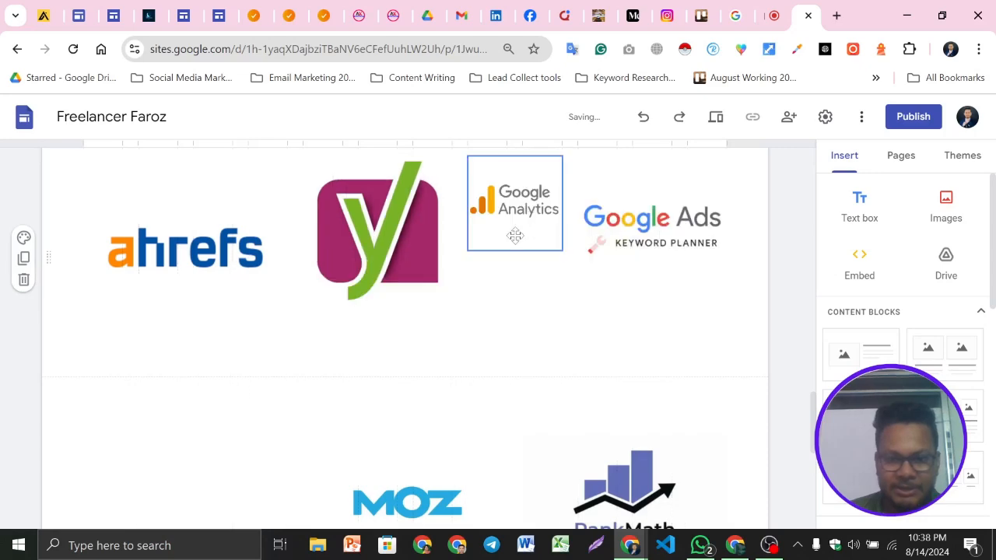
Place the RankMath logo directly below the Google Analytics logo
scroll(545, 312, down, 1)
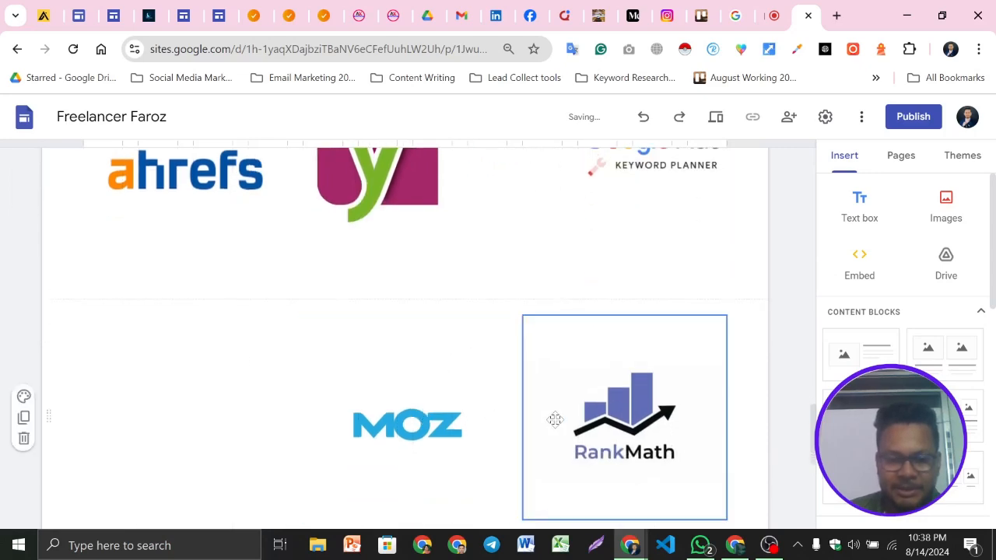
scroll(584, 444, up, 1)
drag(613, 468, 489, 242)
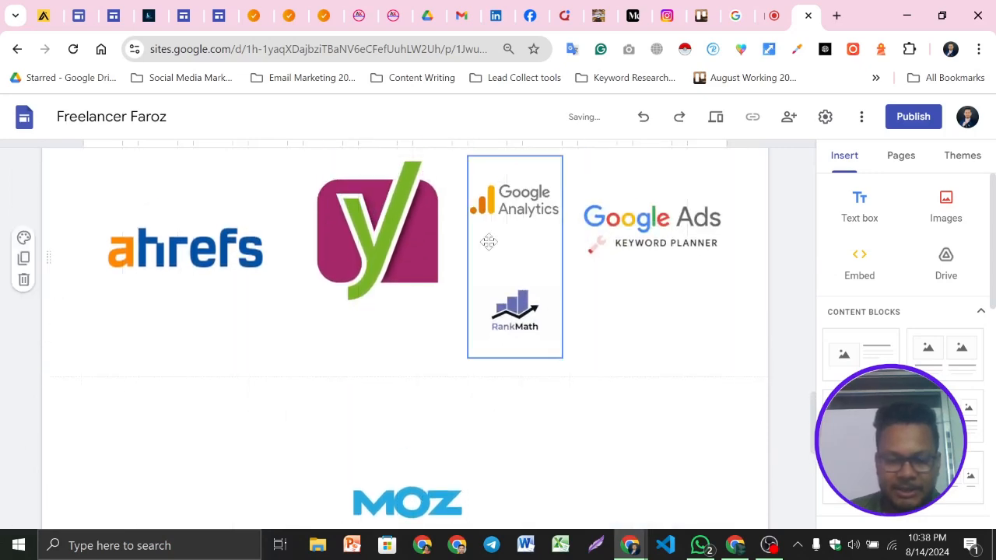
Move the SEMrush logo into the column beneath the Google Ads logo
scroll(562, 303, down, 3)
scroll(553, 329, up, 1)
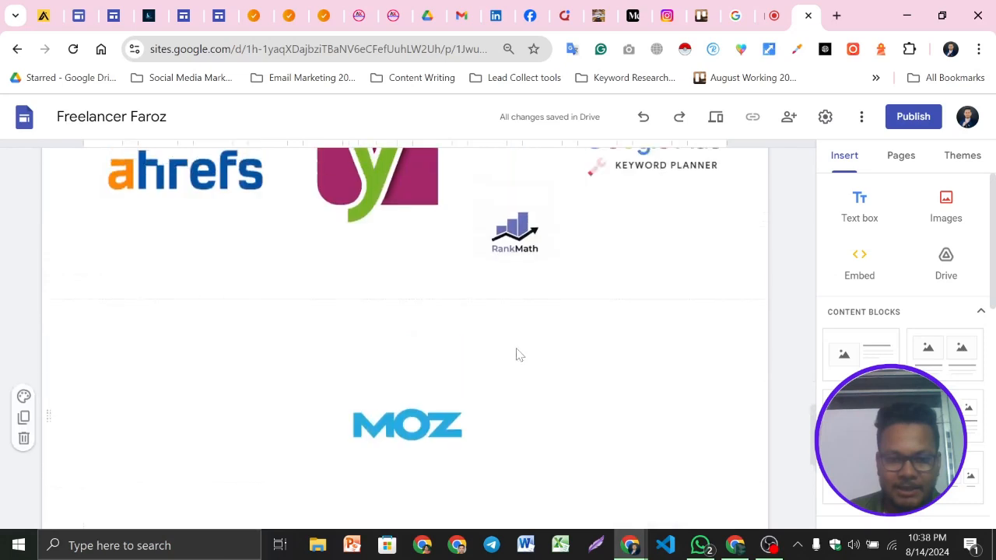
scroll(518, 351, down, 3)
drag(209, 435, 664, 421)
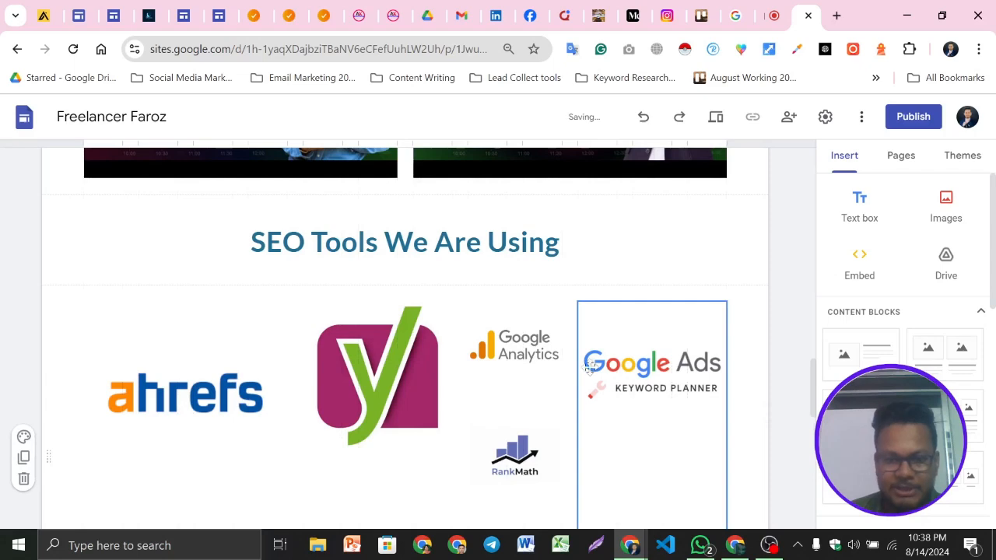
Delete the Moz and Ubersuggest logos from the tools section
scroll(502, 339, down, 3)
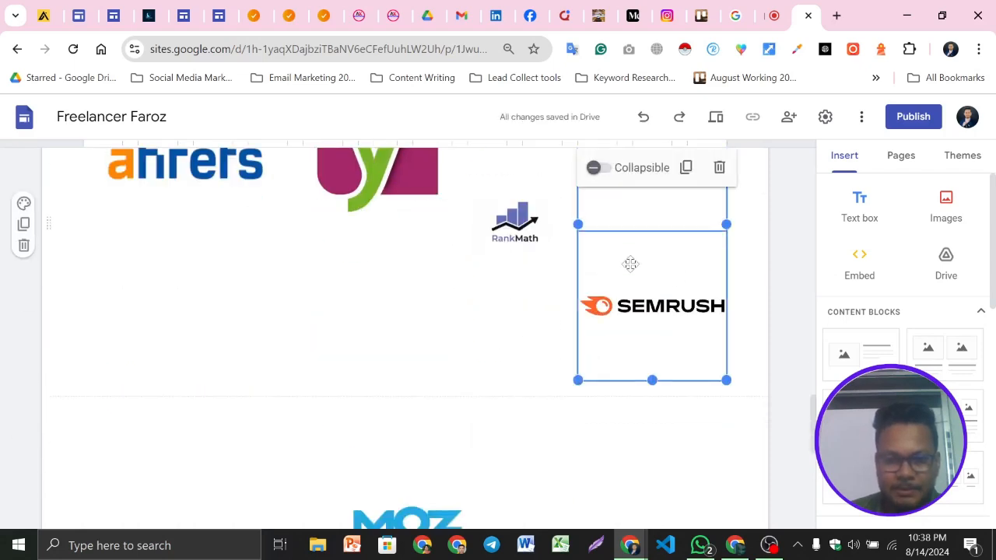
scroll(629, 262, up, 2)
scroll(462, 361, down, 4)
click(404, 356)
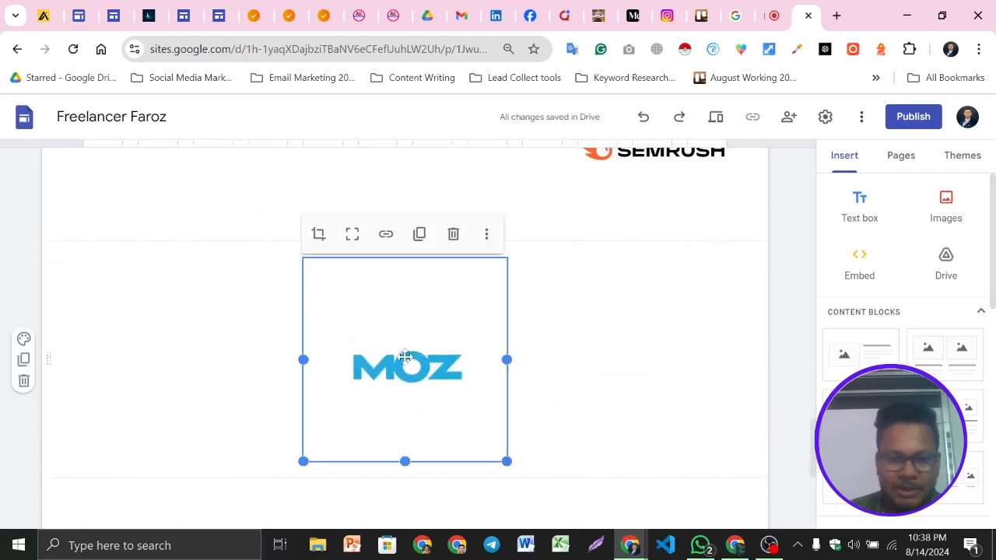
click(452, 232)
scroll(537, 351, down, 3)
click(456, 338)
click(454, 252)
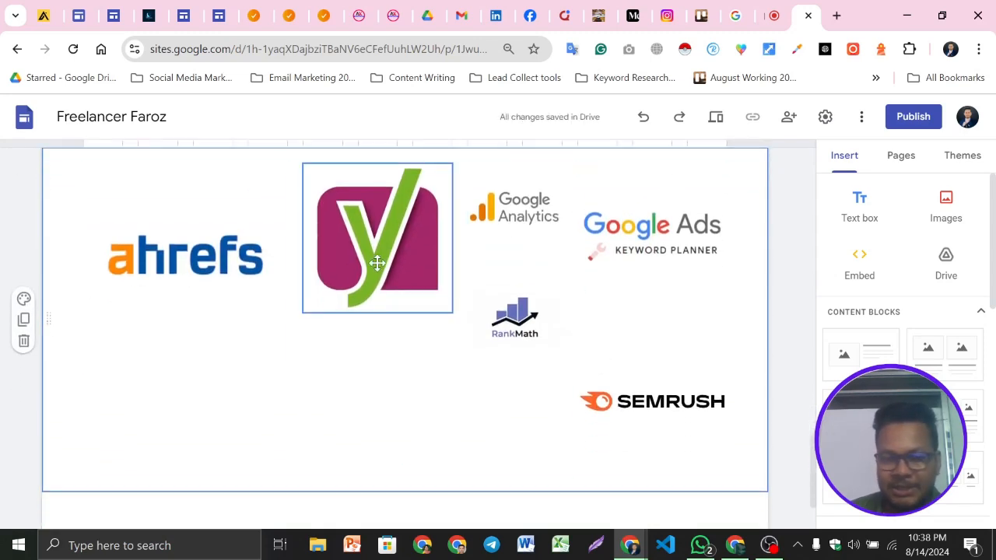
Try to drag the SEMrush logo up so it sits right under the Google Ads logo
drag(387, 267, 369, 298)
click(176, 280)
click(394, 276)
click(501, 243)
click(643, 238)
click(641, 395)
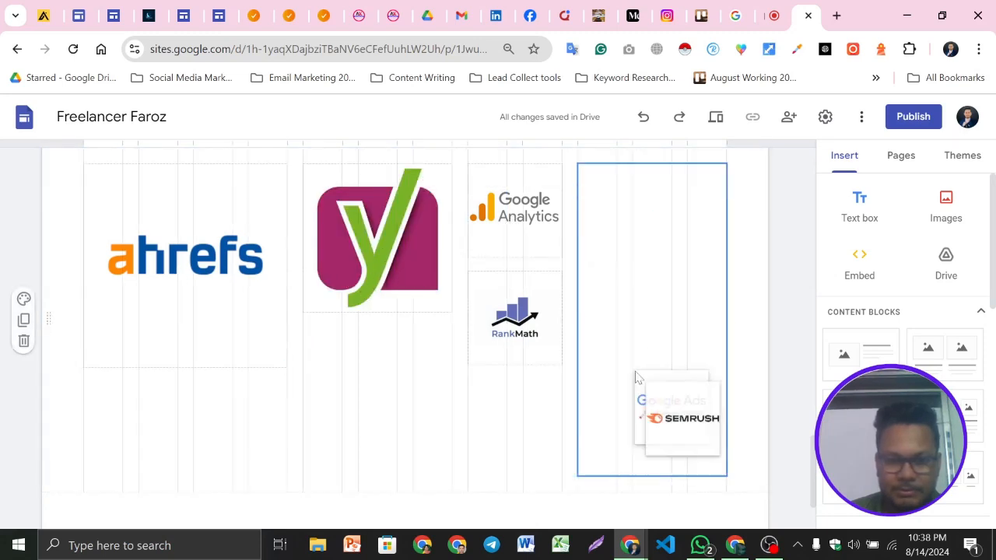
drag(642, 411, 629, 302)
click(659, 407)
drag(659, 407, 647, 306)
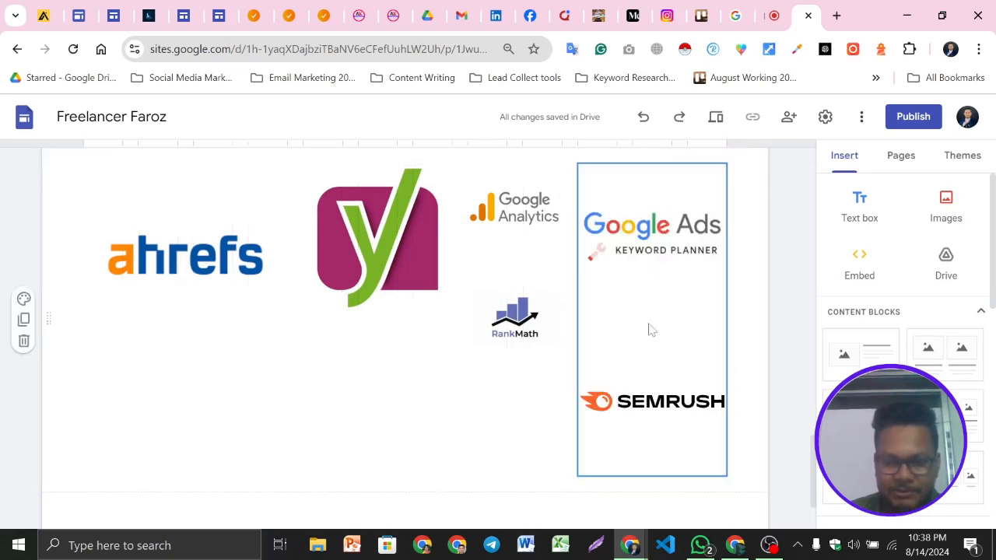
scroll(660, 407, down, 1)
click(481, 349)
scroll(672, 360, up, 1)
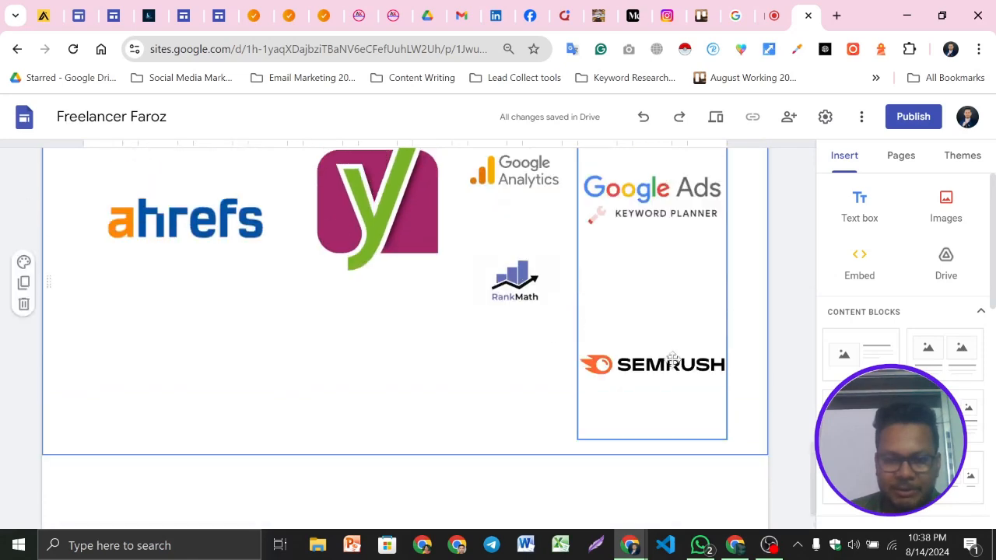
click(654, 365)
drag(650, 338, 641, 214)
Preview the page and check the SEO Tools logo section
click(716, 118)
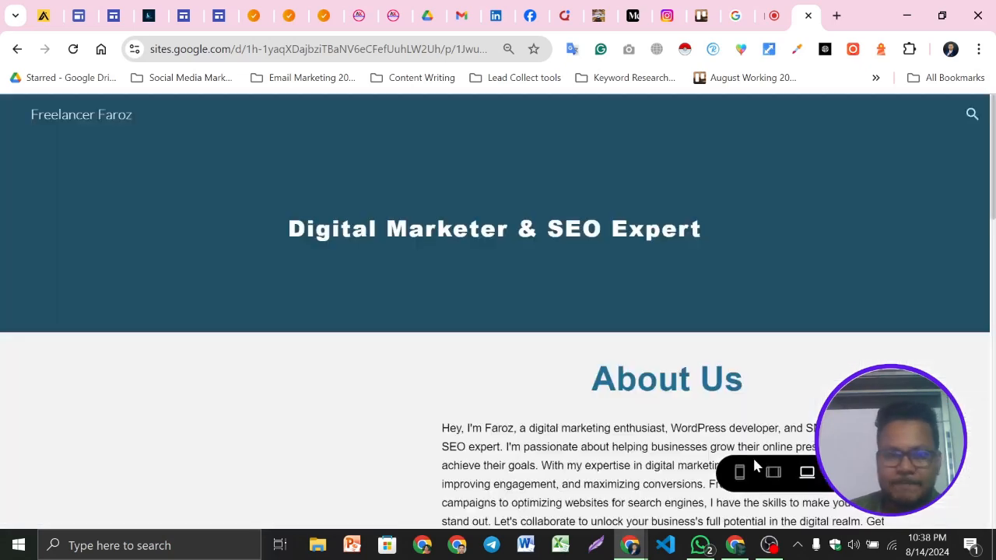
scroll(429, 319, down, 15)
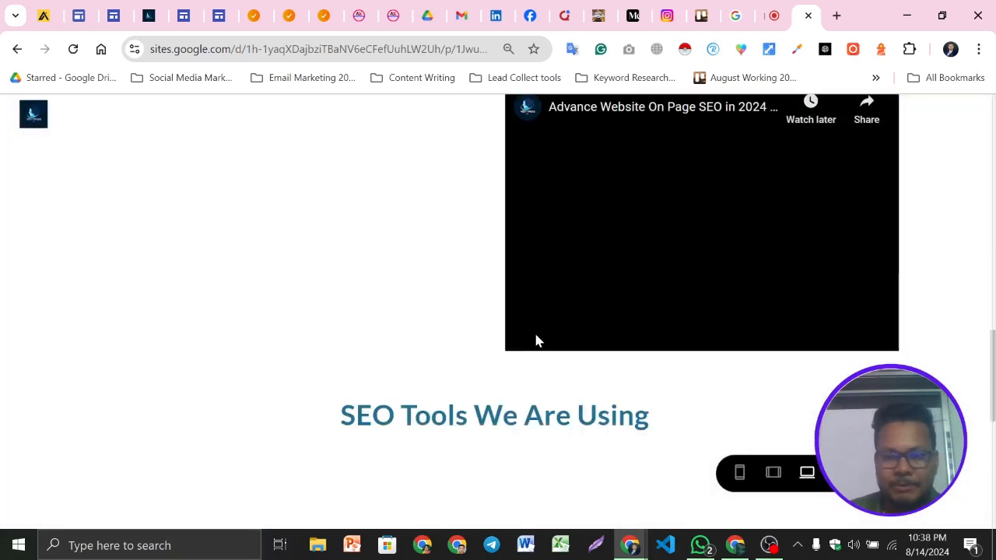
scroll(536, 340, down, 4)
scroll(536, 340, up, 1)
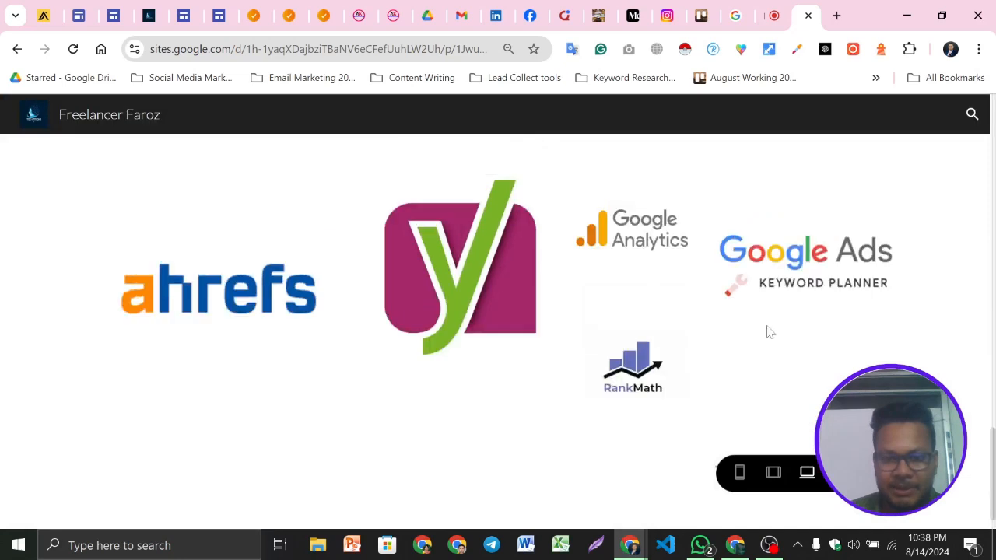
scroll(539, 298, down, 1)
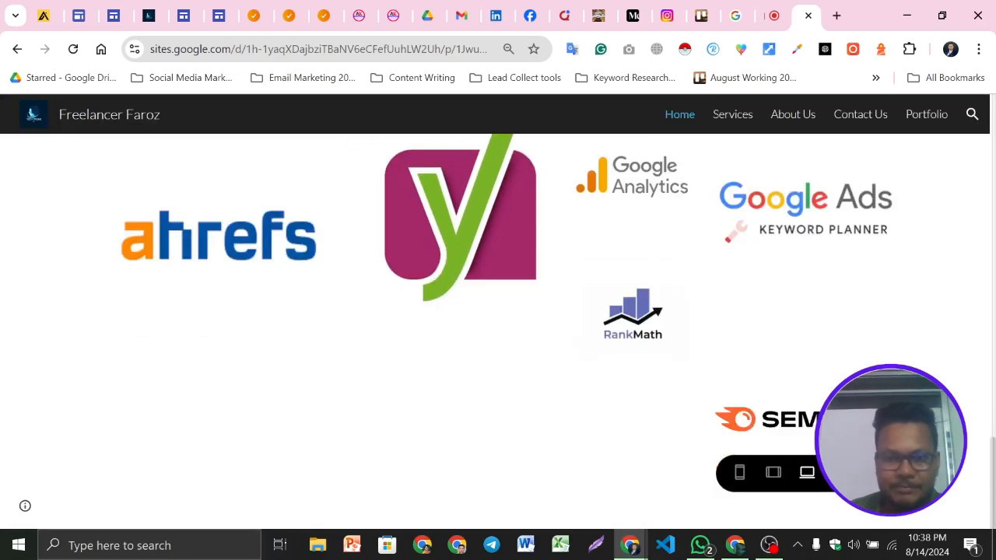
click(846, 472)
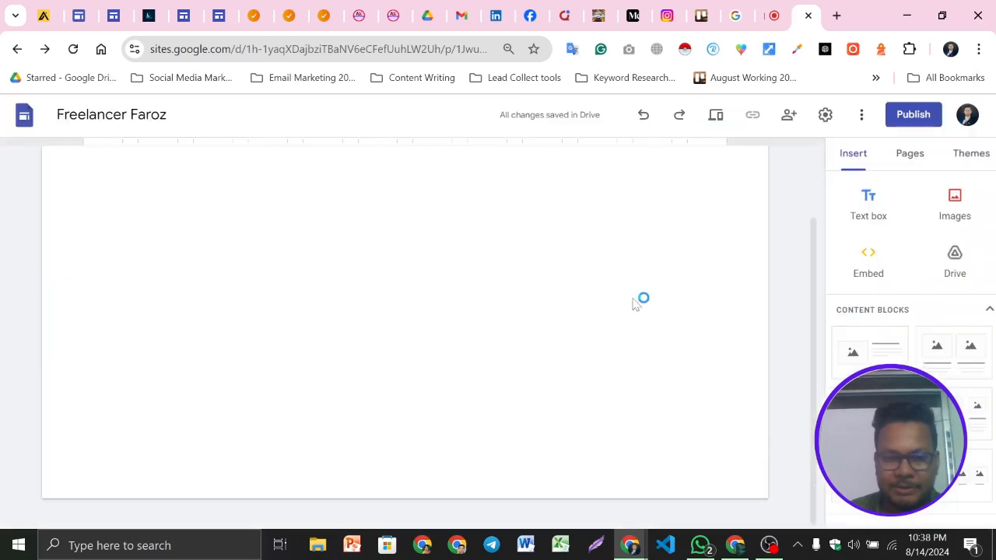
Shrink the SEMrush image frame so the logo sits directly beneath Google Ads
scroll(564, 312, down, 10)
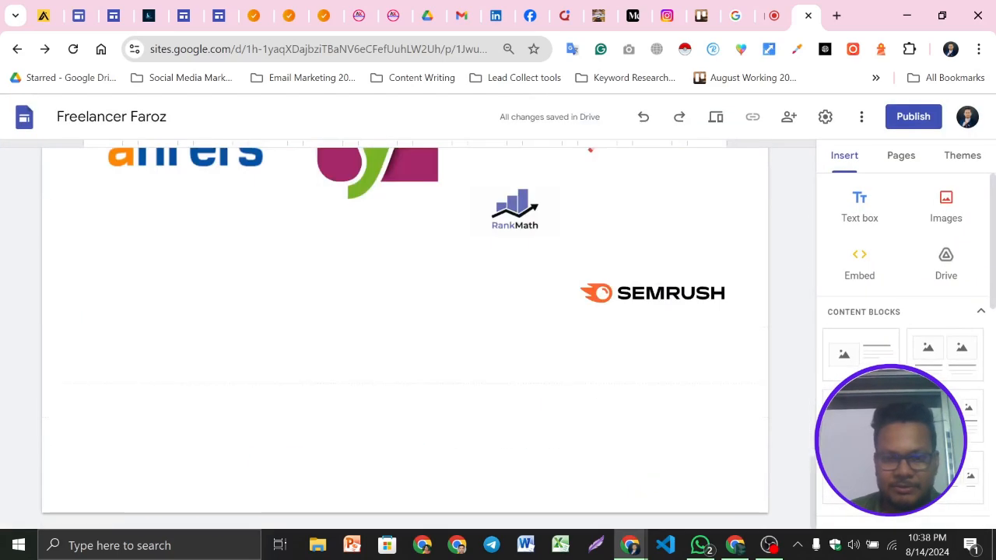
click(601, 375)
click(635, 372)
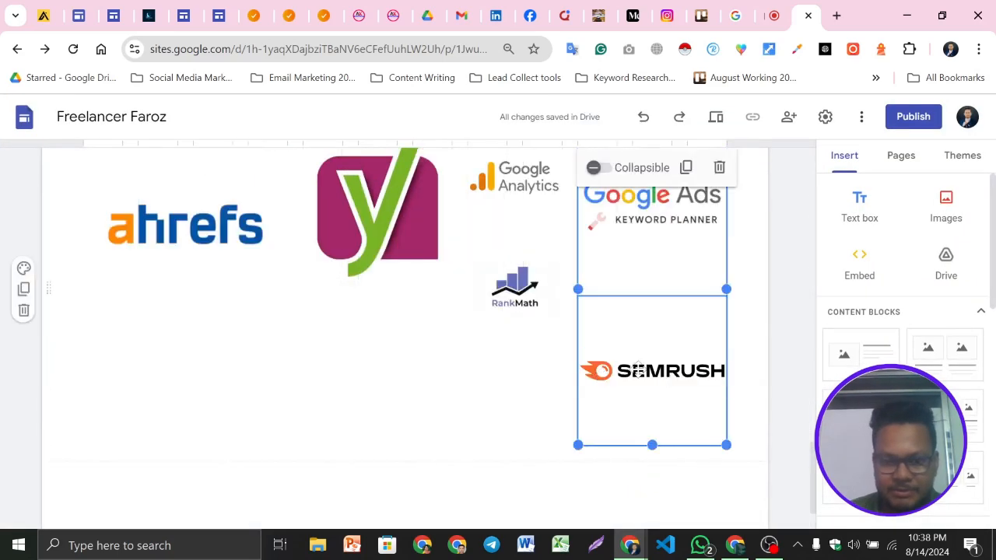
drag(654, 444, 628, 329)
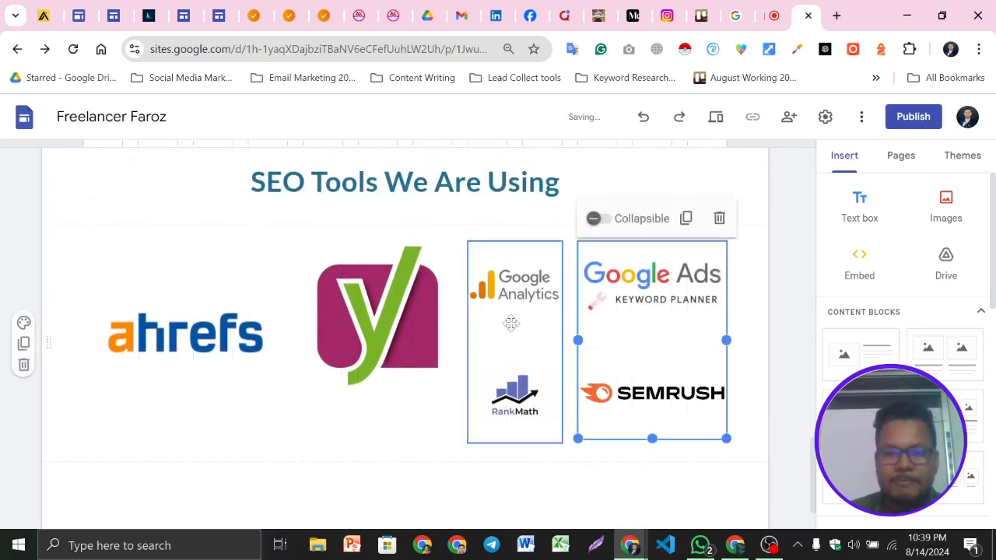
Preview the site again and review the layout of the SEO Tools logo section
scroll(334, 347, down, 1)
click(333, 347)
click(715, 117)
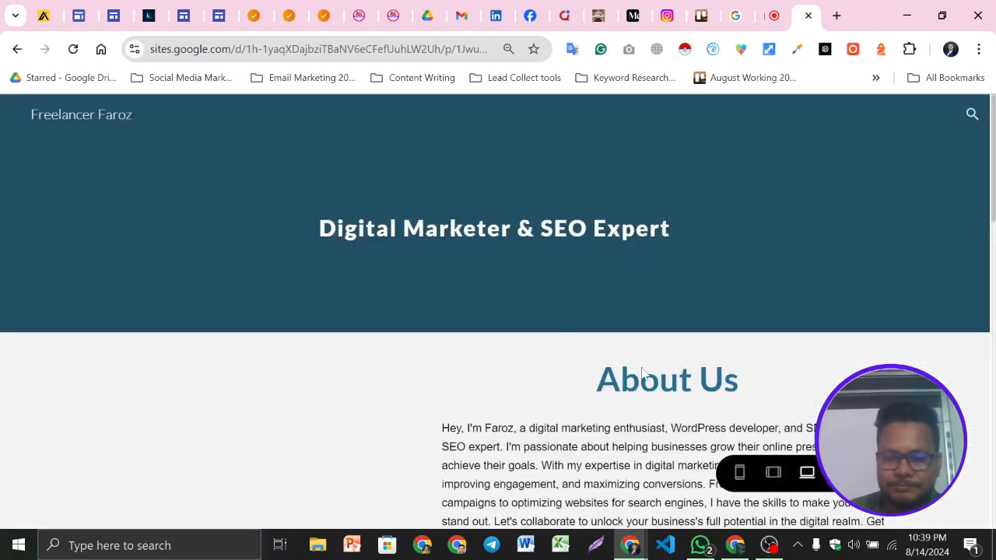
scroll(522, 358, down, 10)
scroll(467, 344, down, 2)
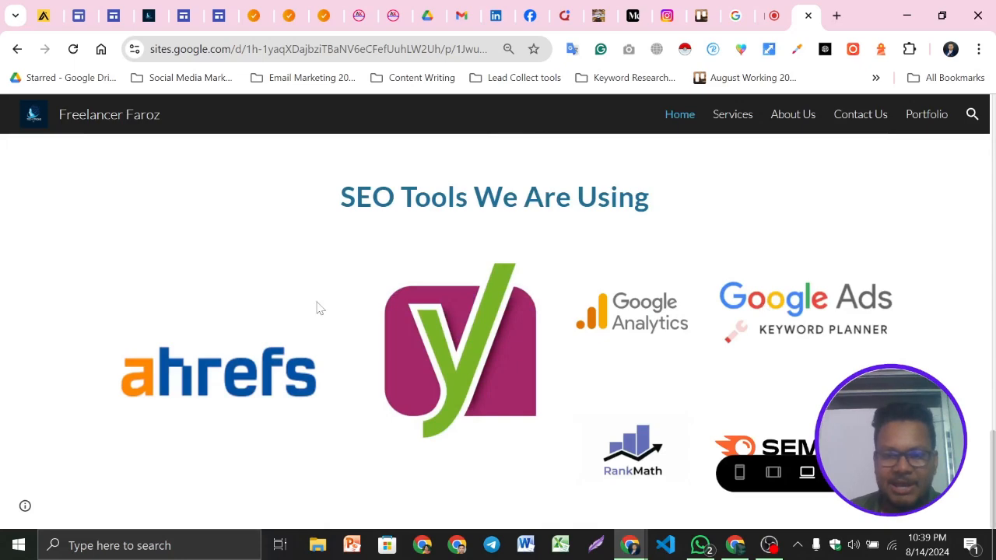
scroll(319, 307, up, 2)
scroll(467, 335, down, 2)
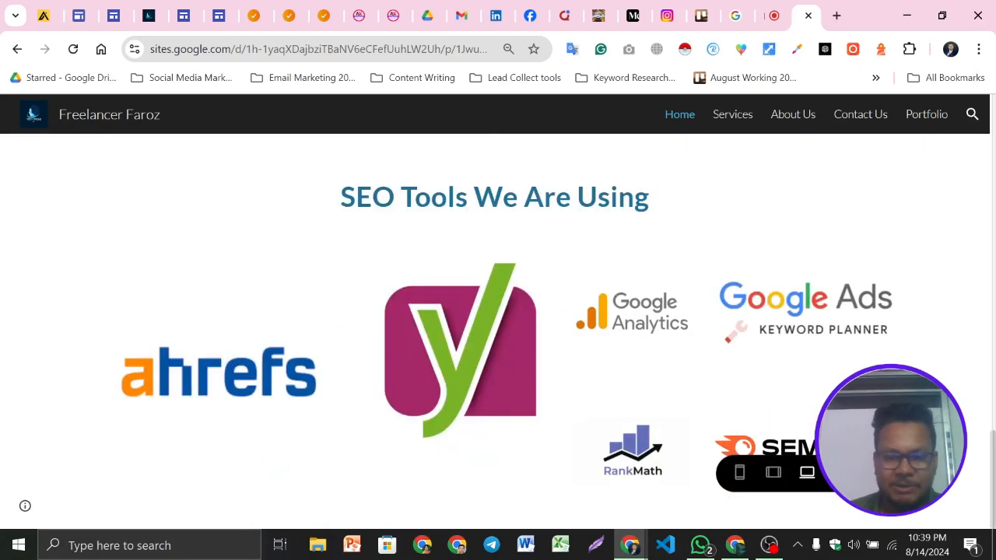
scroll(499, 326, up, 1)
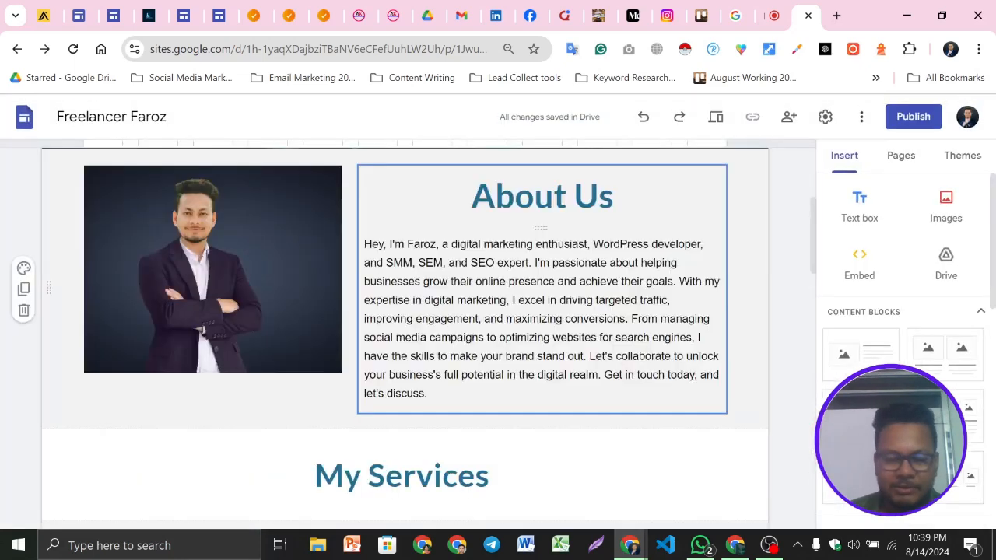
scroll(542, 311, down, 15)
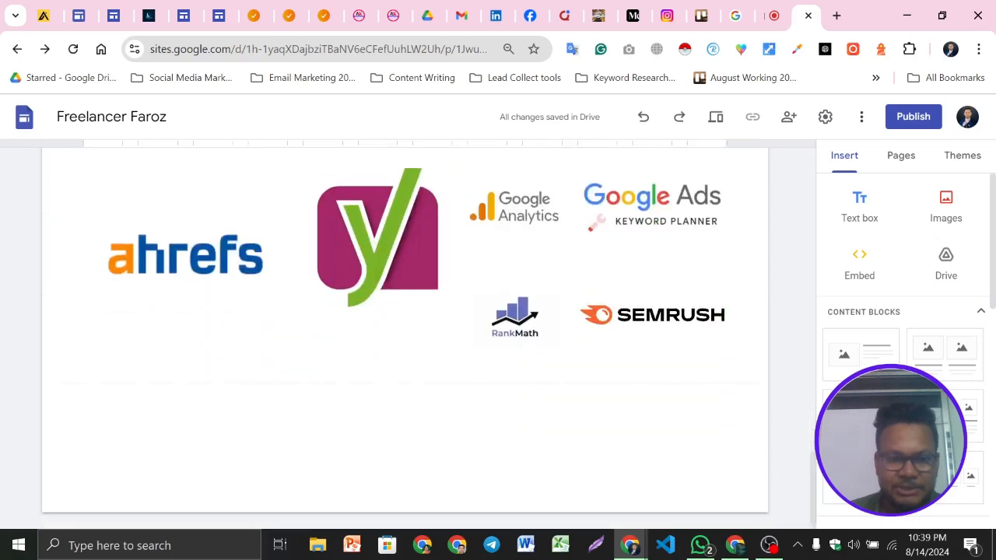
scroll(405, 335, up, 3)
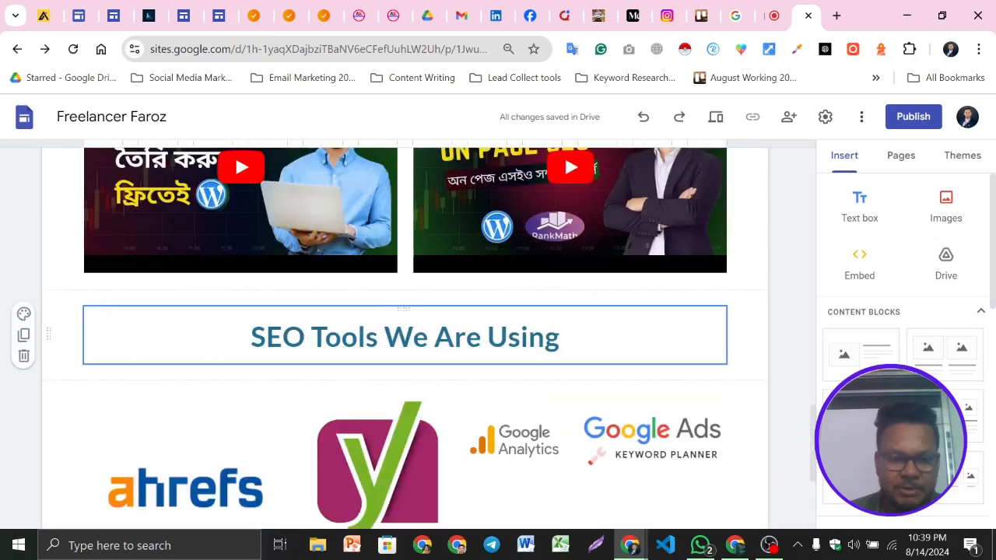
Set the SEO Tools heading section's colour style to Style 2
click(23, 314)
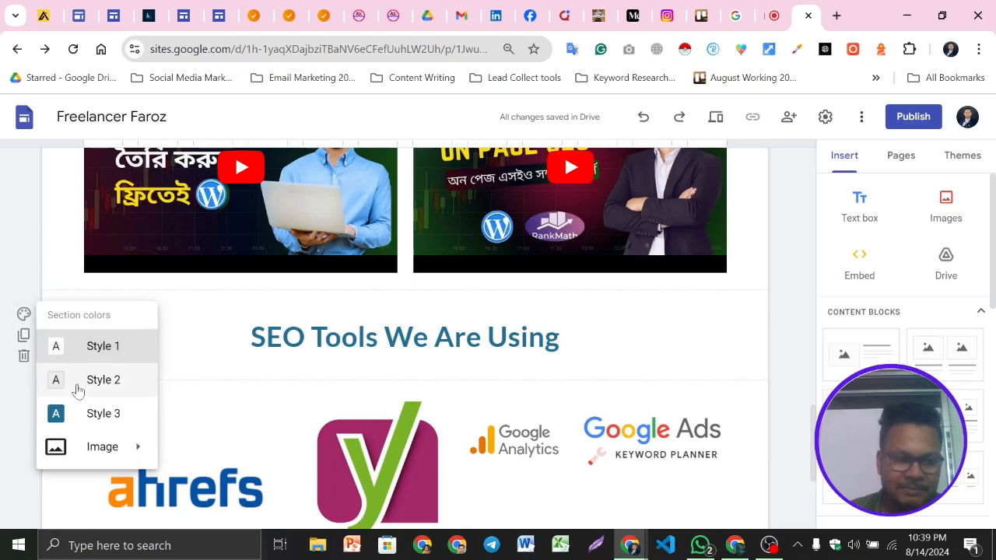
click(103, 381)
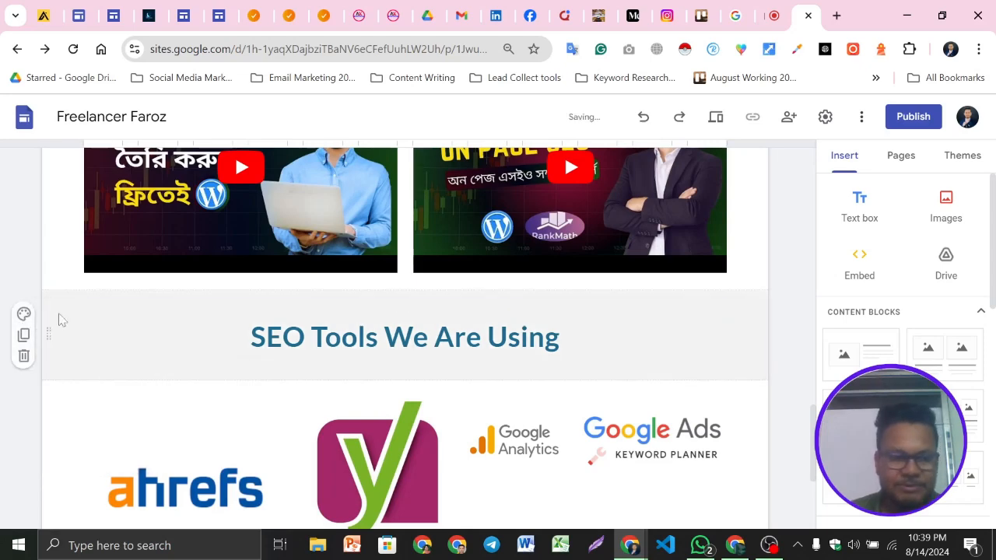
click(23, 314)
click(74, 414)
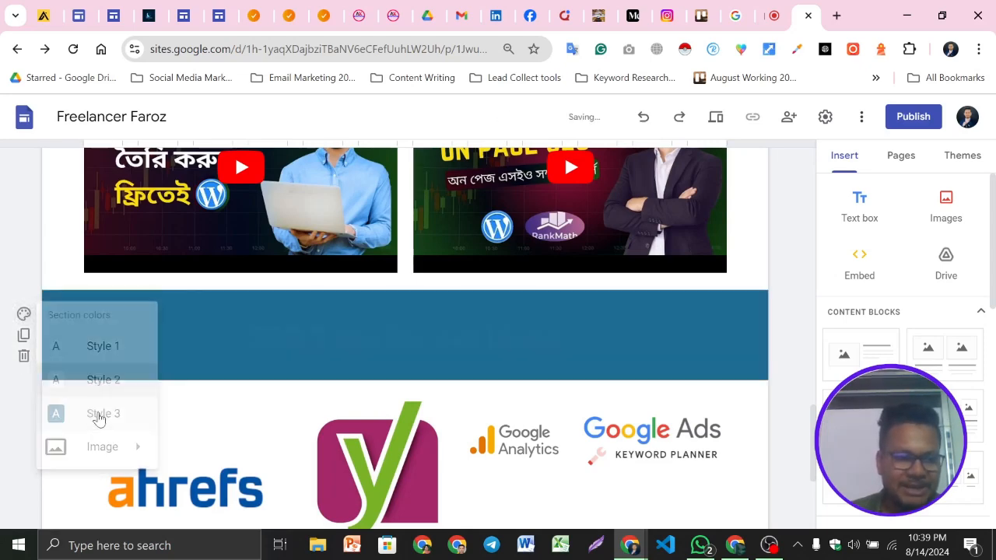
click(24, 314)
mouse_move(93, 446)
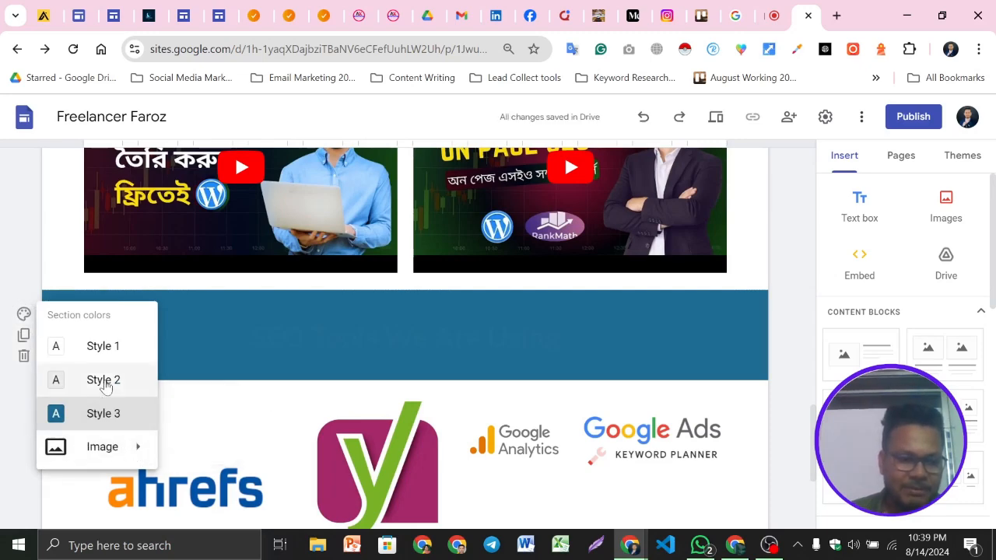
click(104, 381)
Copy the 'Our Expert Team Members' heading from the example site and paste it into a new text box below the tools section
scroll(456, 283, down, 1)
scroll(616, 296, down, 2)
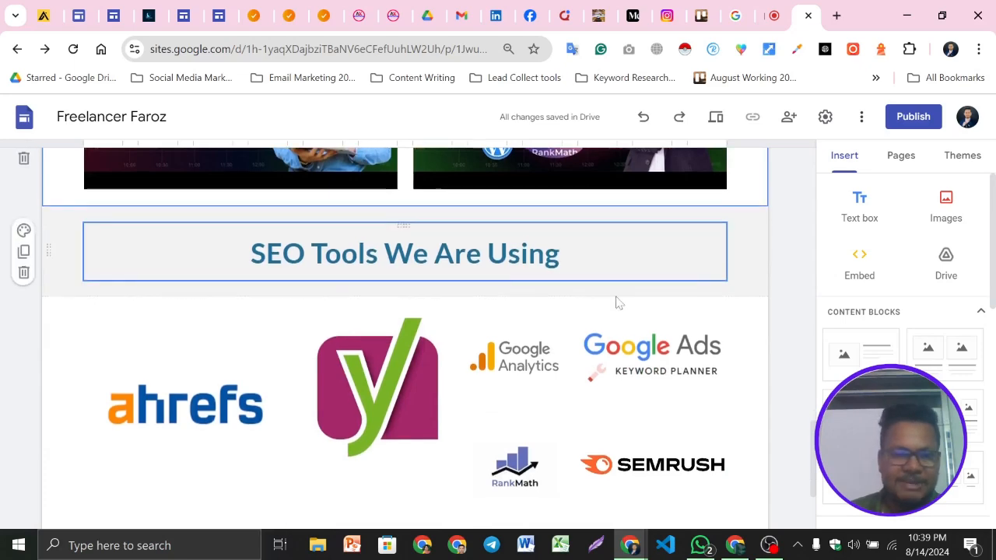
scroll(459, 342, up, 4)
scroll(459, 342, up, 3)
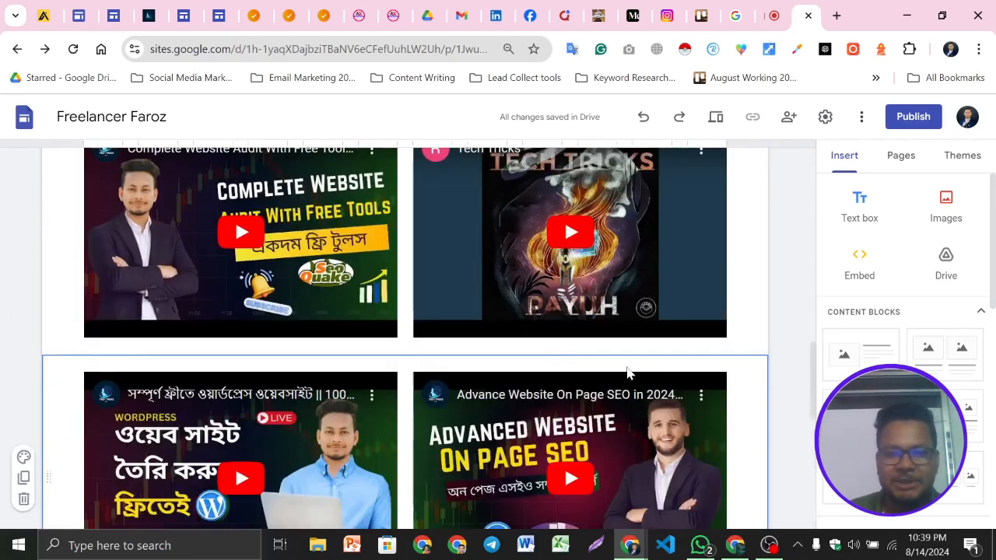
scroll(564, 464, down, 6)
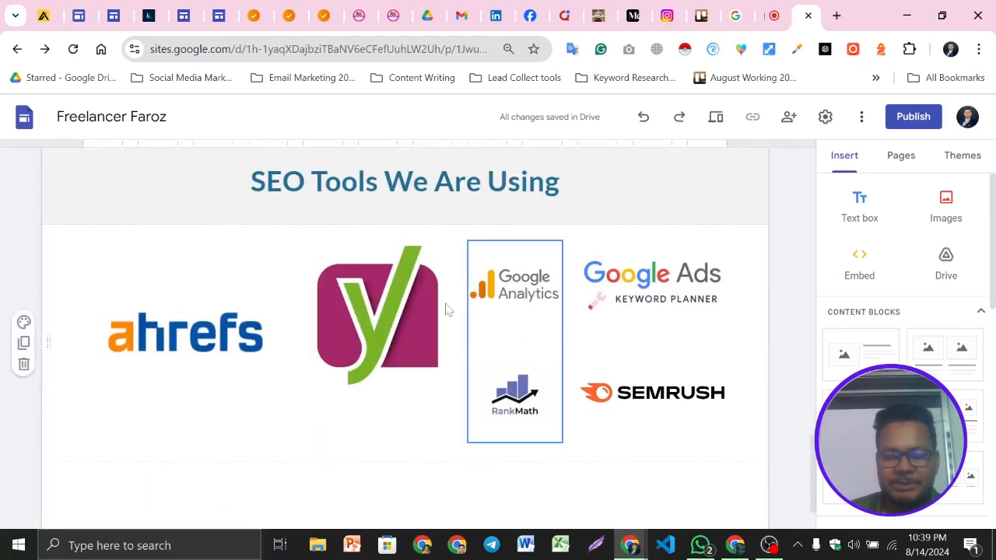
scroll(436, 303, down, 1)
click(150, 15)
scroll(437, 325, down, 4)
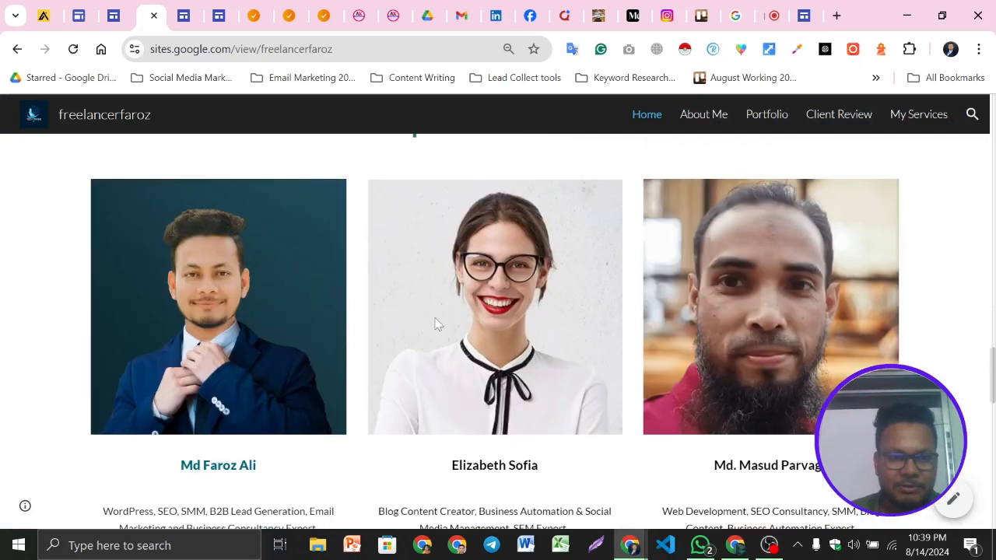
scroll(442, 319, down, 3)
scroll(239, 270, up, 5)
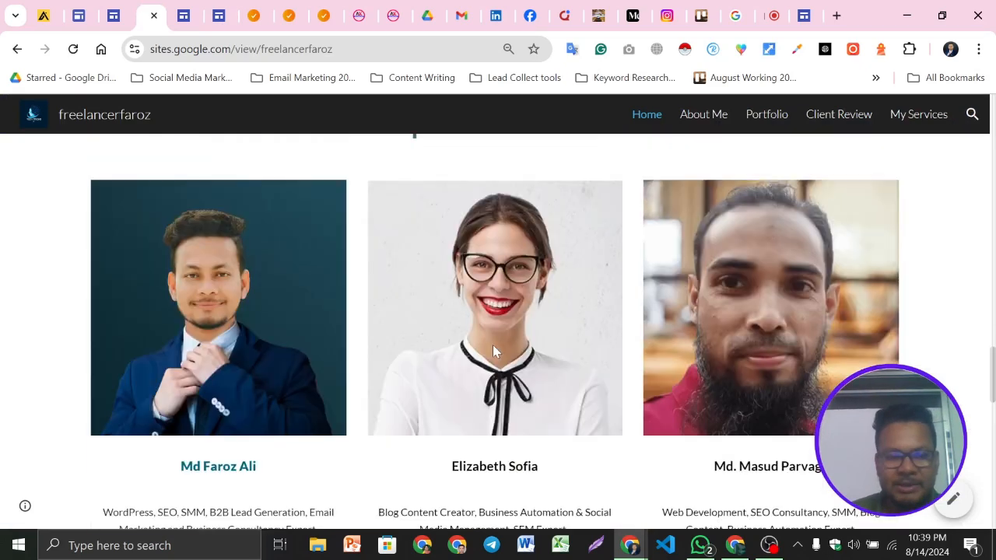
scroll(426, 302, down, 7)
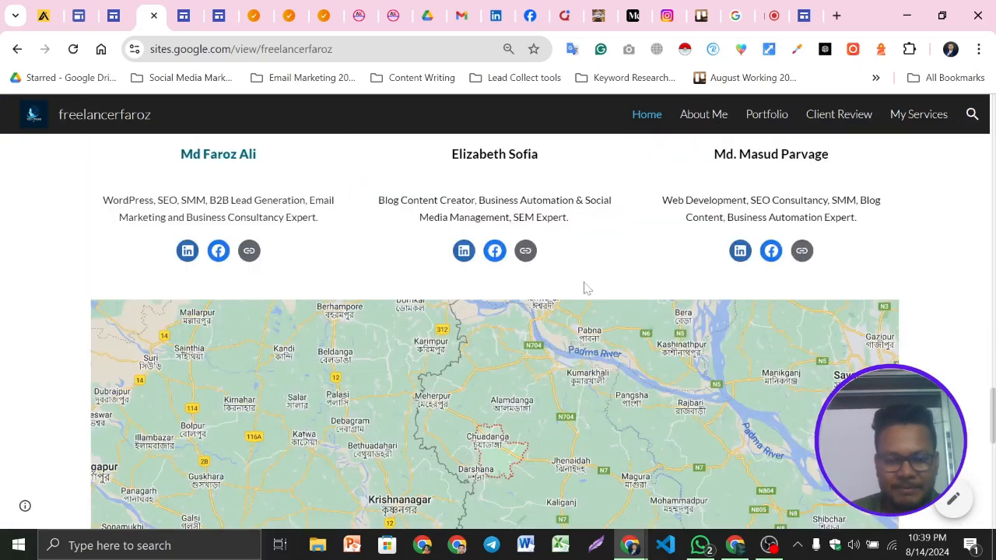
scroll(630, 316, up, 3)
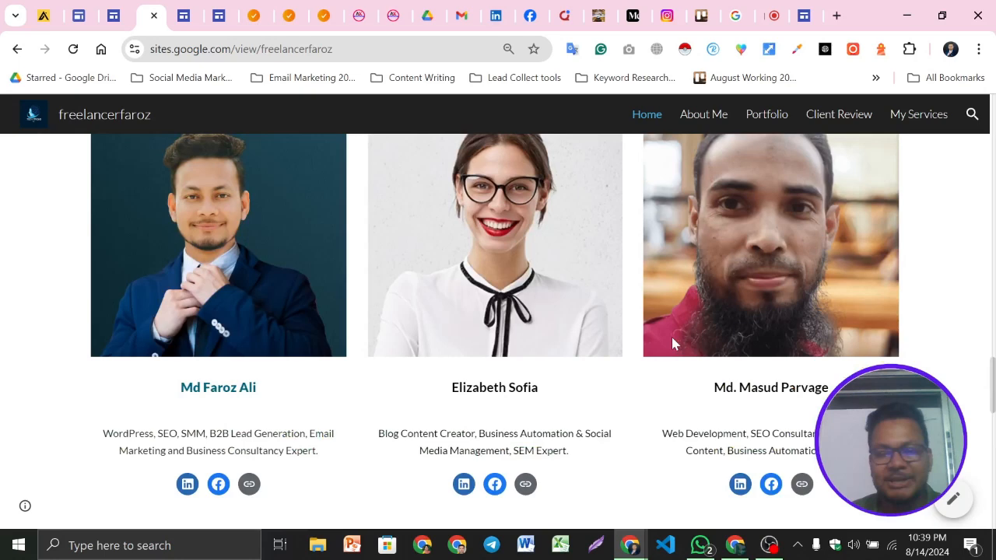
scroll(672, 337, up, 2)
triple_click(450, 204)
key(ctrl+c)
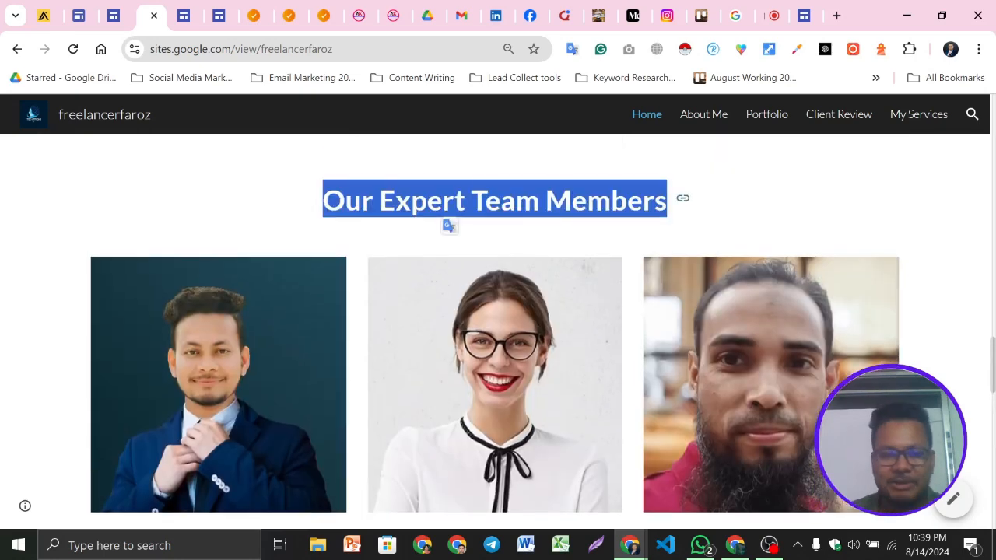
scroll(452, 215, up, 1)
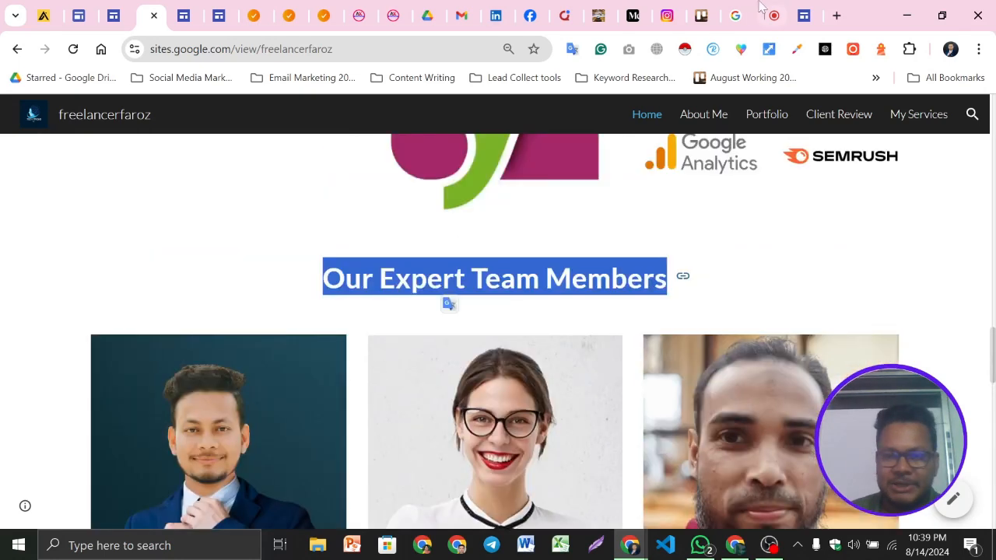
click(806, 10)
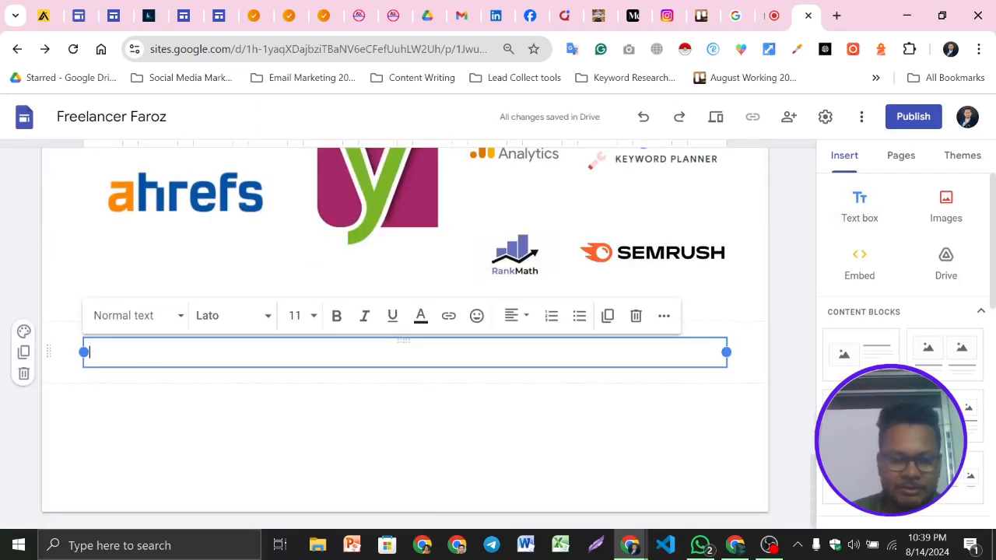
key(ctrl+v)
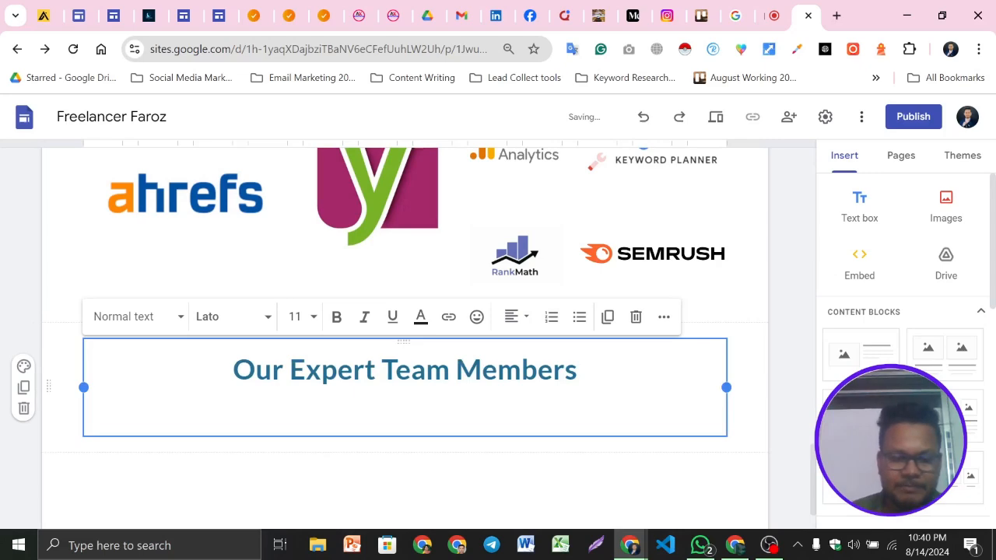
key(BackSpace)
click(258, 461)
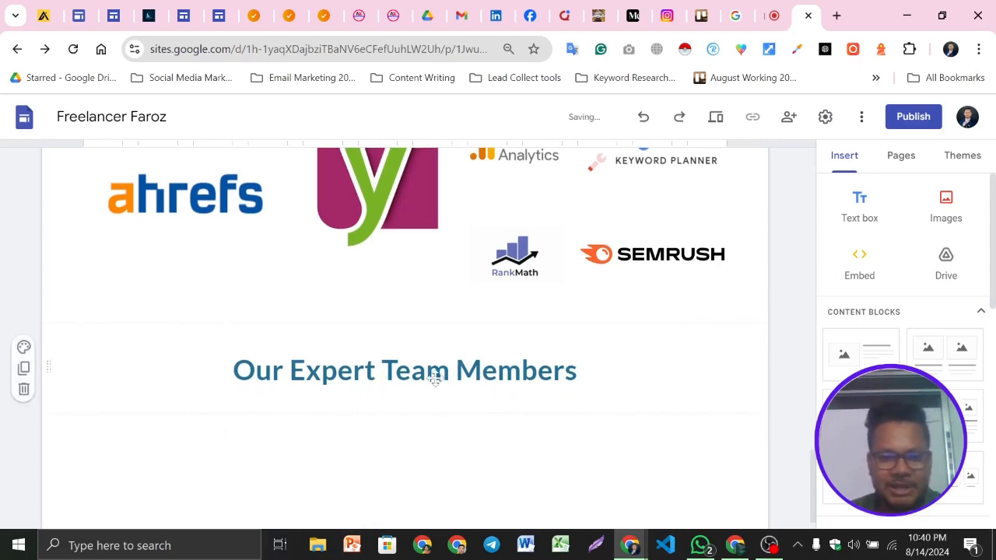
Upload the profile photo 'Untitled design (3).png' from the Pro Pic 2024 folder into the first team member image placeholder
scroll(493, 338, down, 1)
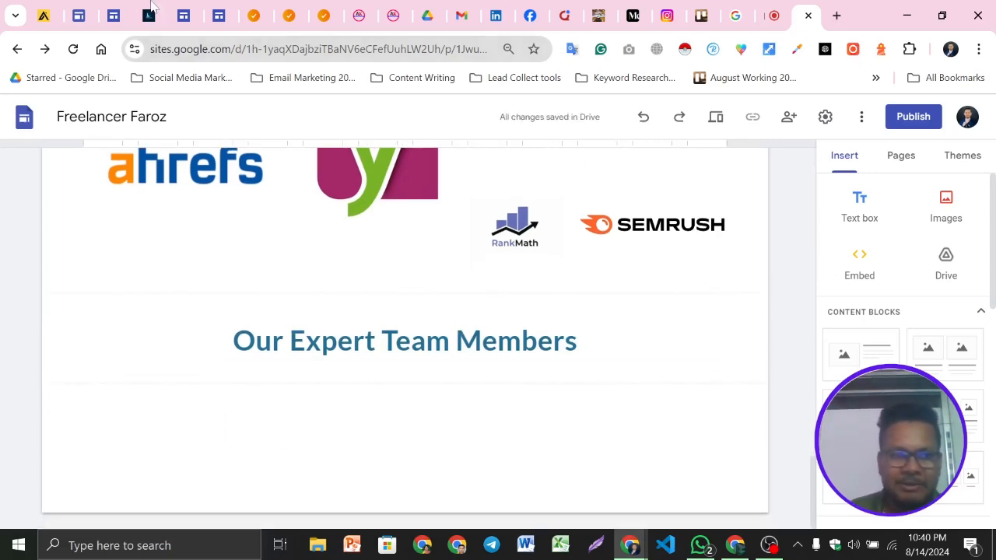
click(148, 16)
scroll(262, 173, down, 3)
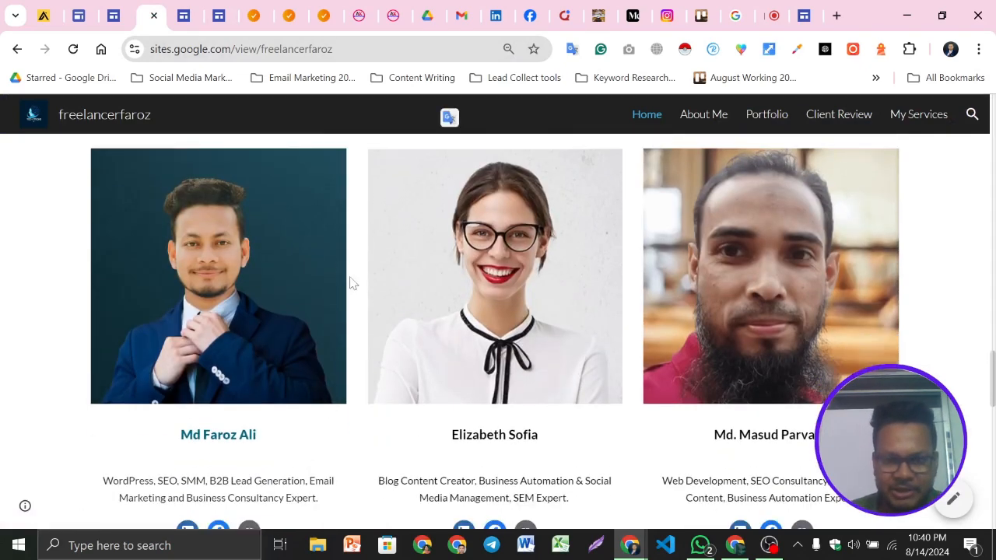
click(805, 9)
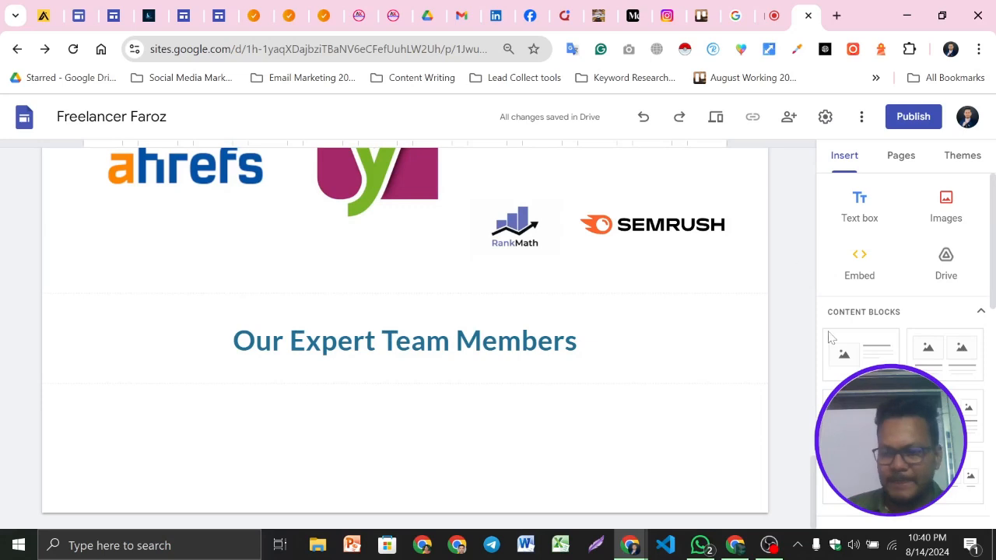
scroll(903, 311, down, 3)
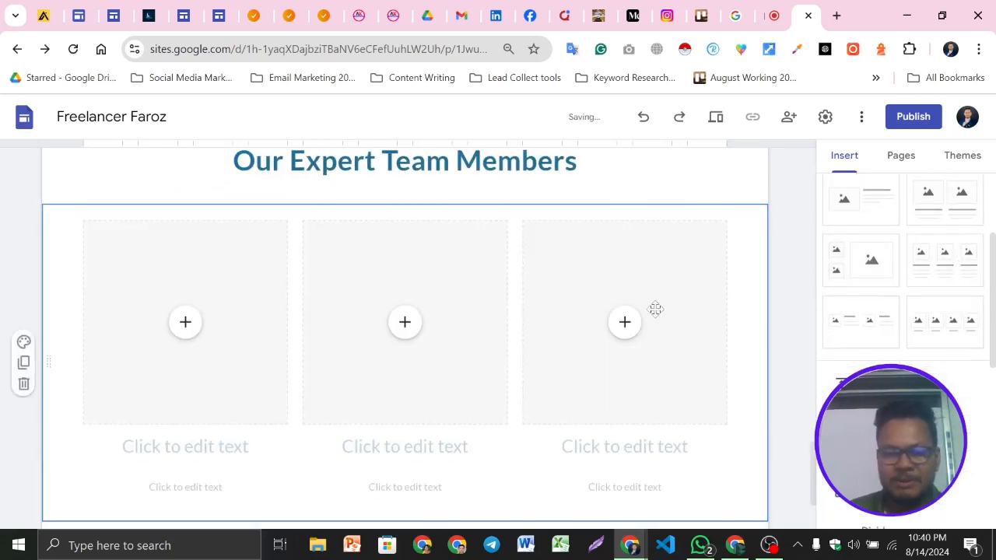
click(186, 326)
click(240, 353)
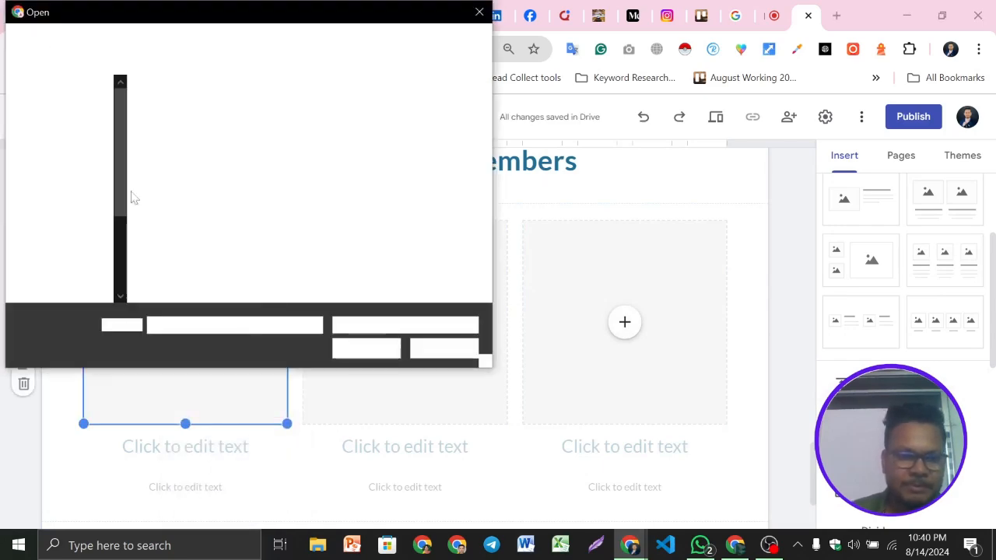
click(67, 169)
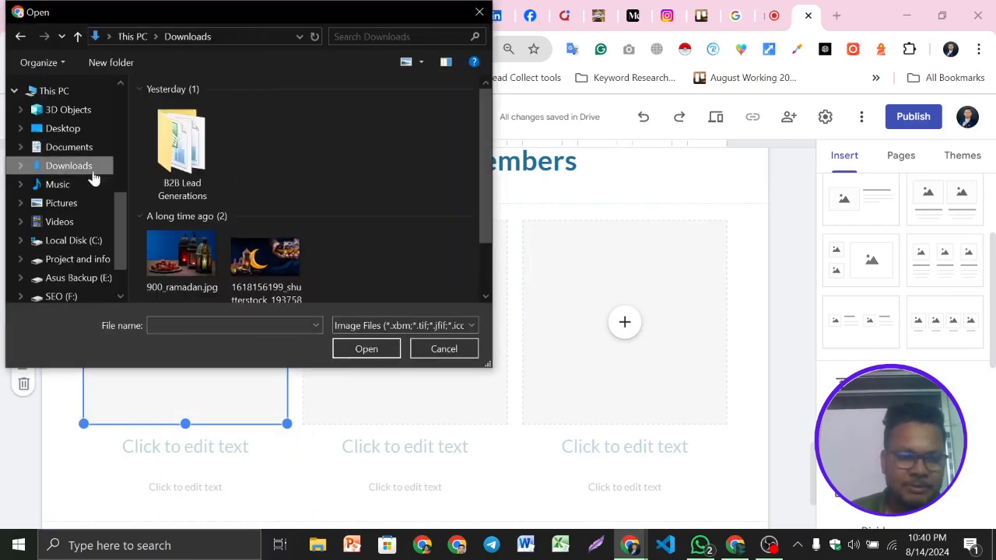
scroll(294, 206, down, 2)
scroll(368, 231, down, 1)
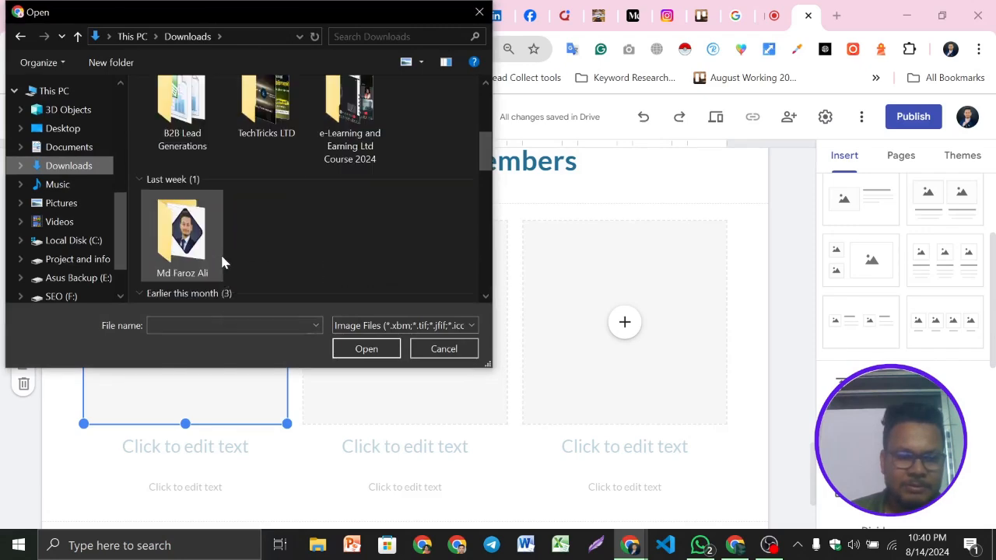
double_click(185, 234)
scroll(448, 218, down, 2)
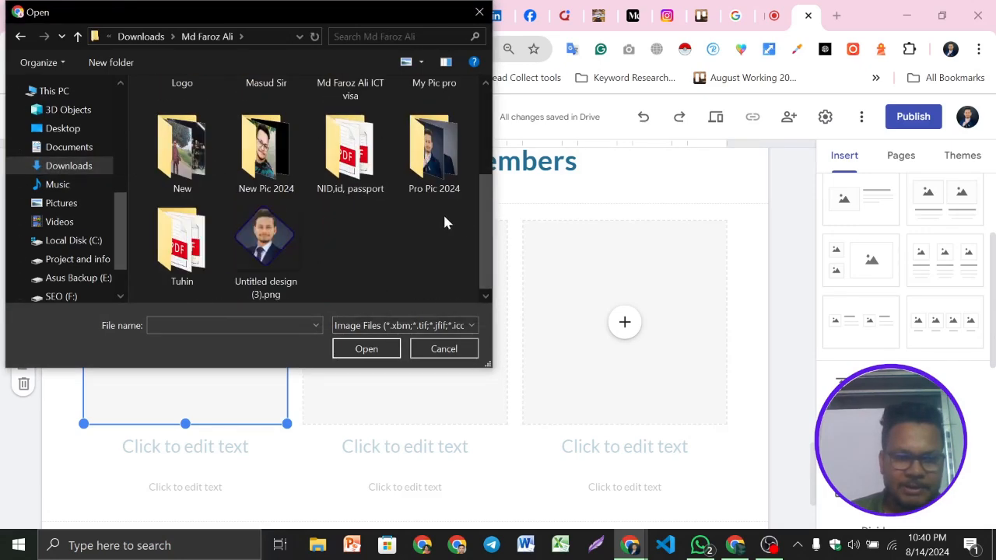
double_click(423, 156)
click(266, 230)
click(364, 349)
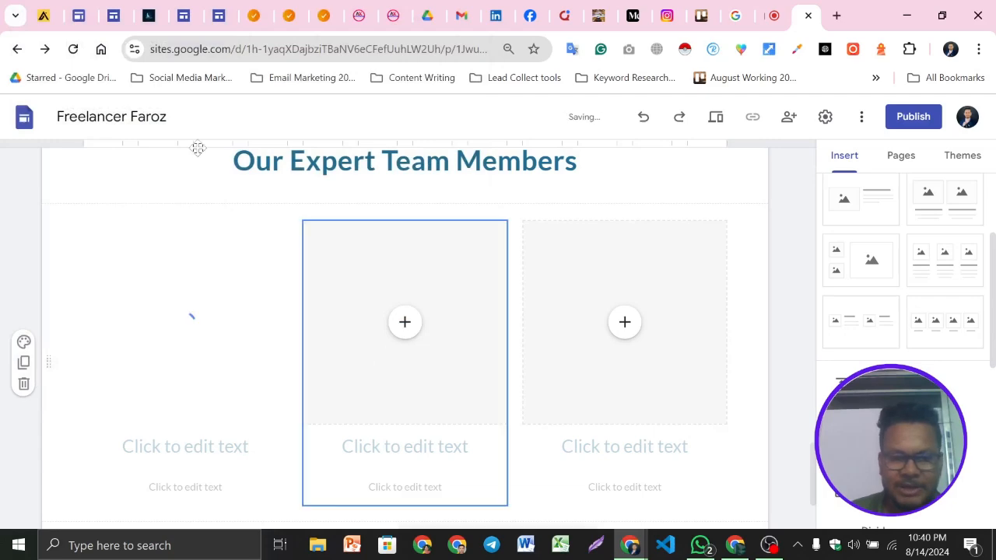
Upload team_16.jpg from Downloads into the second team member image placeholder
click(407, 333)
click(404, 322)
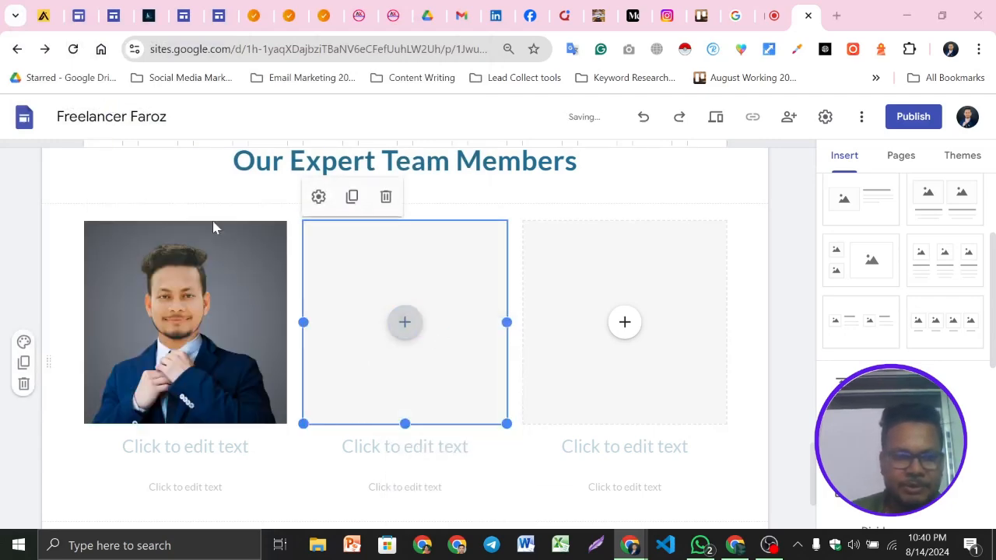
click(78, 167)
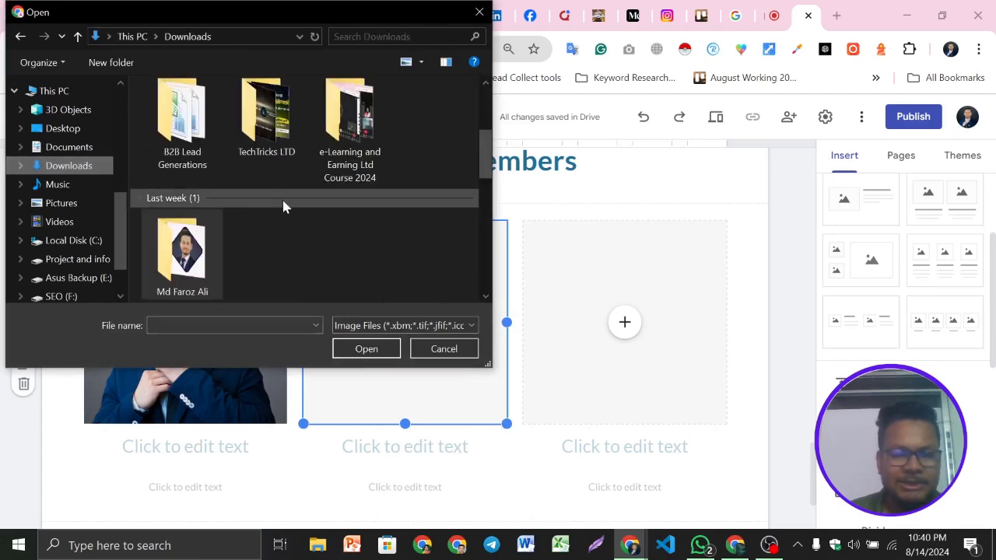
scroll(284, 206, up, 5)
click(266, 140)
click(367, 348)
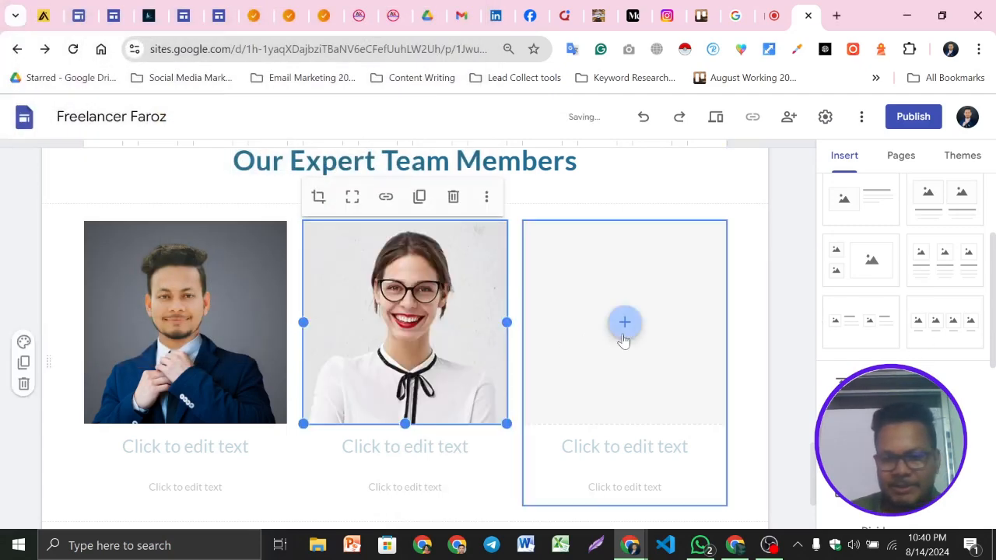
click(624, 340)
click(661, 345)
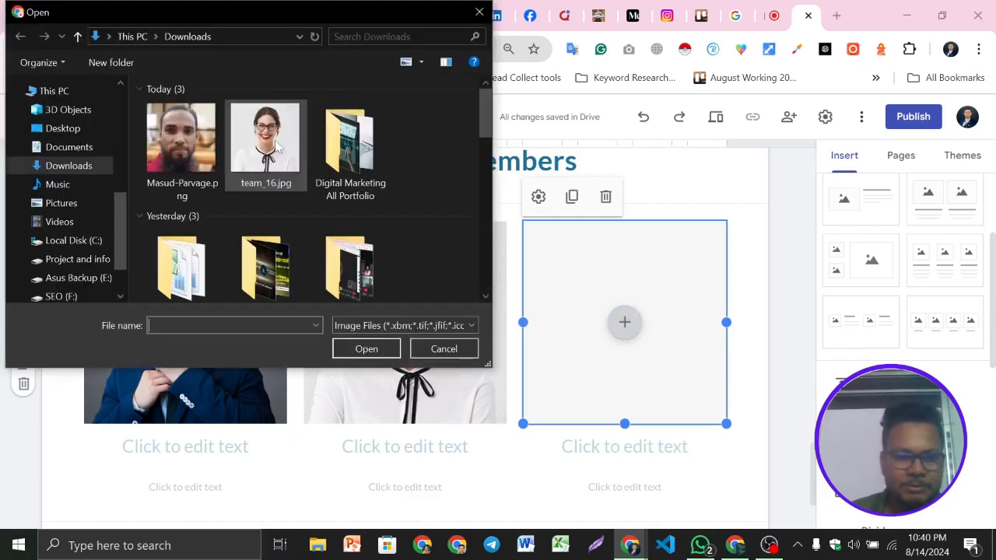
click(181, 140)
click(366, 349)
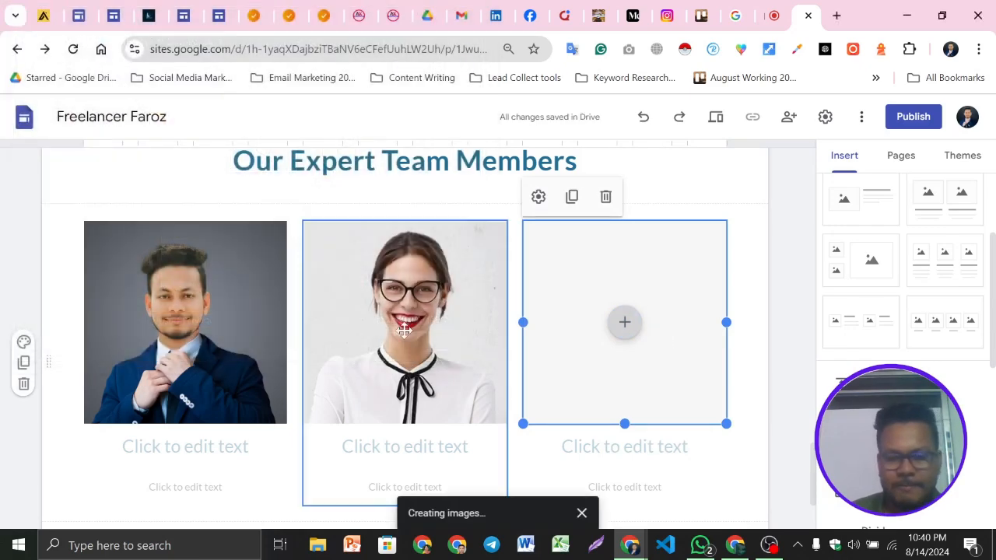
Enter the first team member's full name in the heading below the first photo
scroll(299, 223, down, 1)
click(183, 351)
text(Md Far)
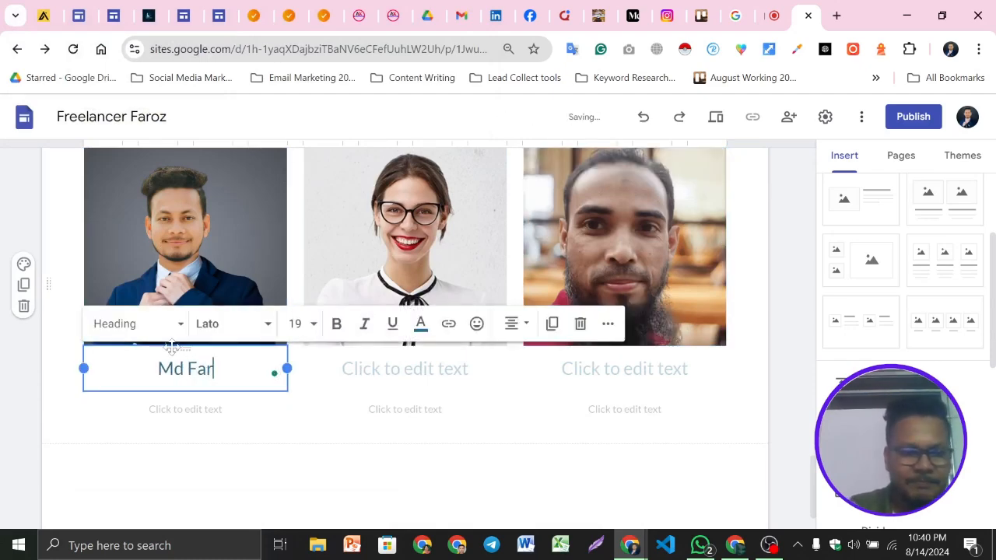
text(oz Ali)
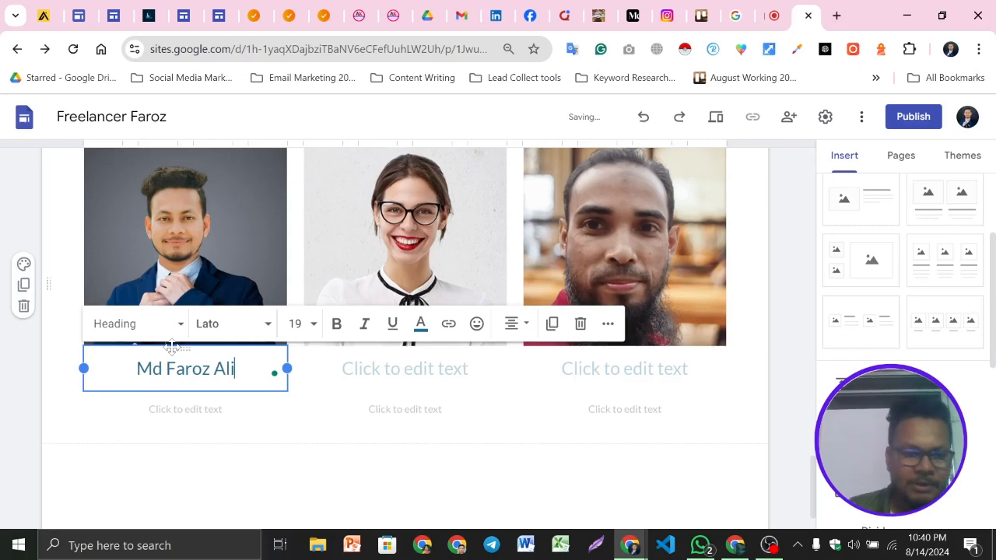
Check the second member's name on the example site and enter the first name in the second name heading
click(389, 369)
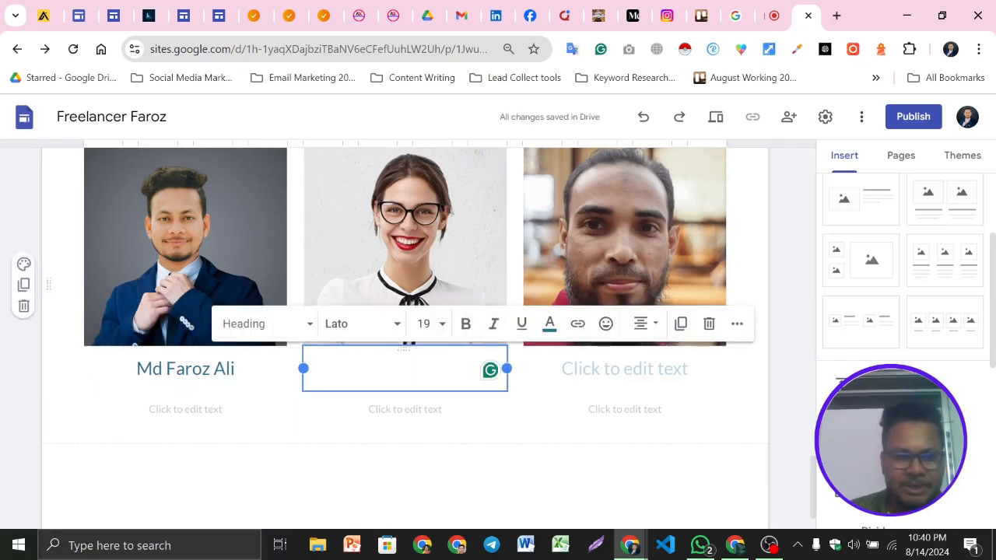
click(152, 13)
drag(450, 387, 546, 390)
click(541, 393)
drag(450, 386, 539, 388)
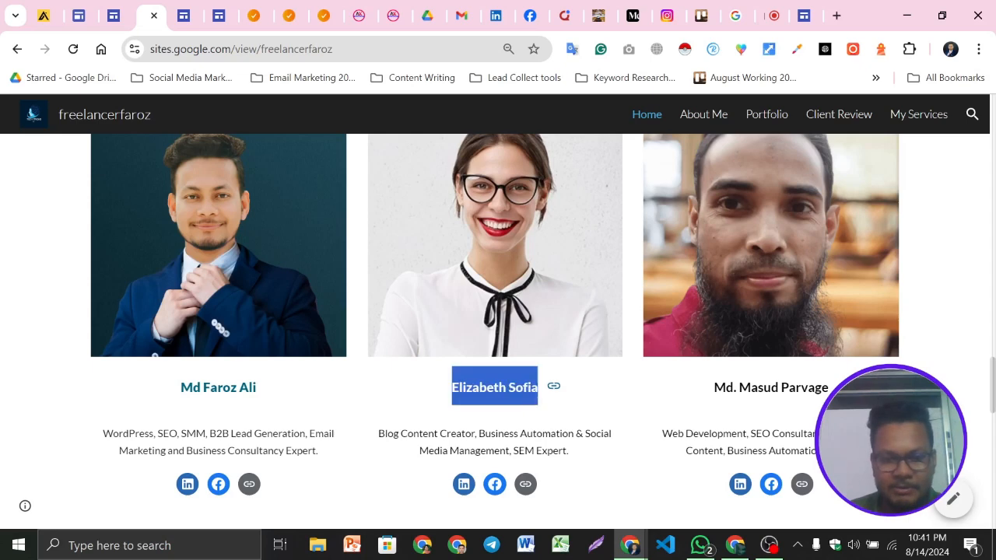
click(804, 15)
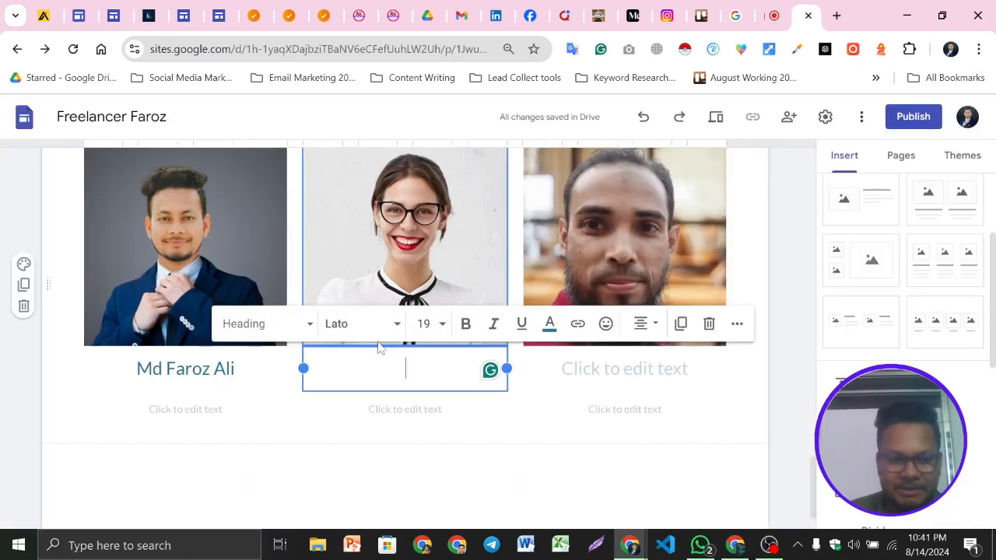
text(Sofia)
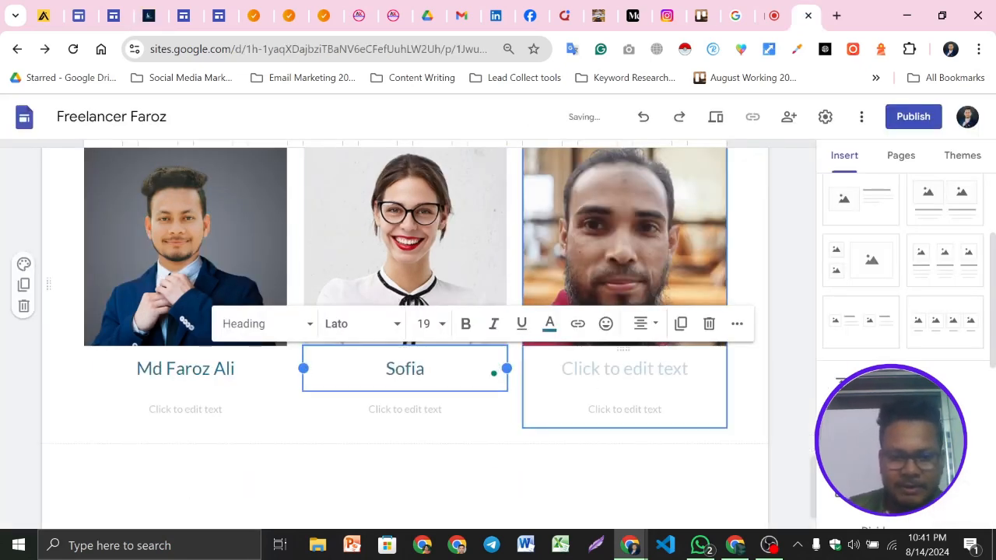
Enter the third team member's full name in the heading below the third photo
click(625, 369)
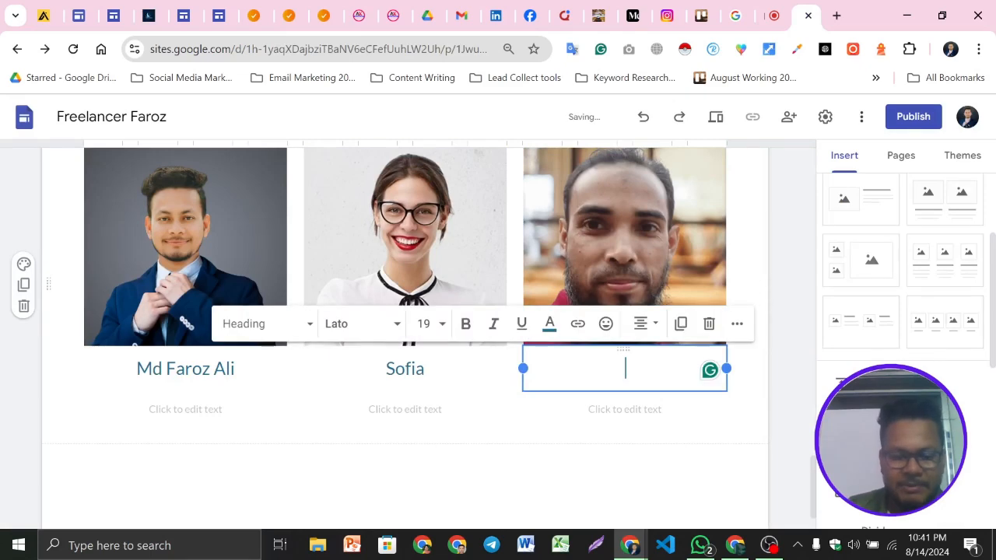
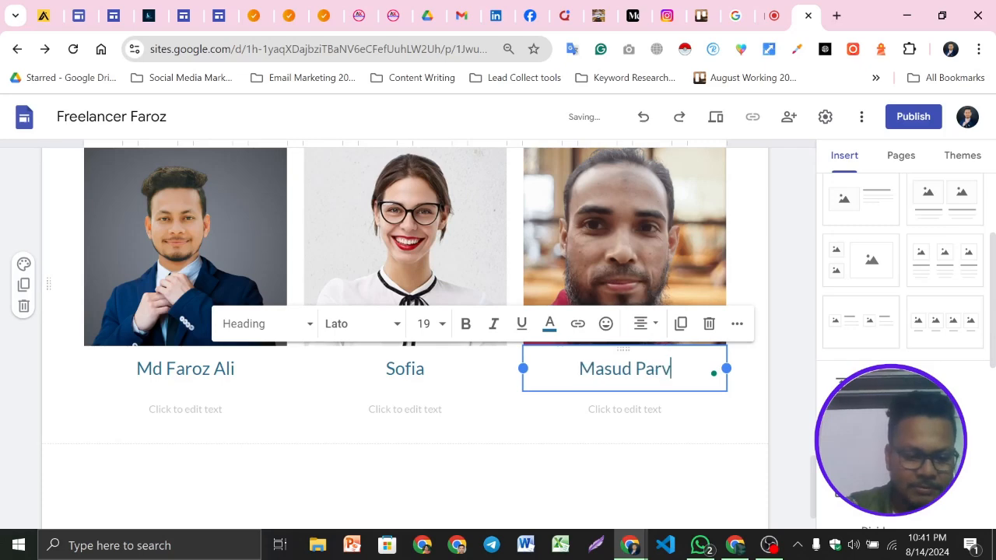
click(2, 405)
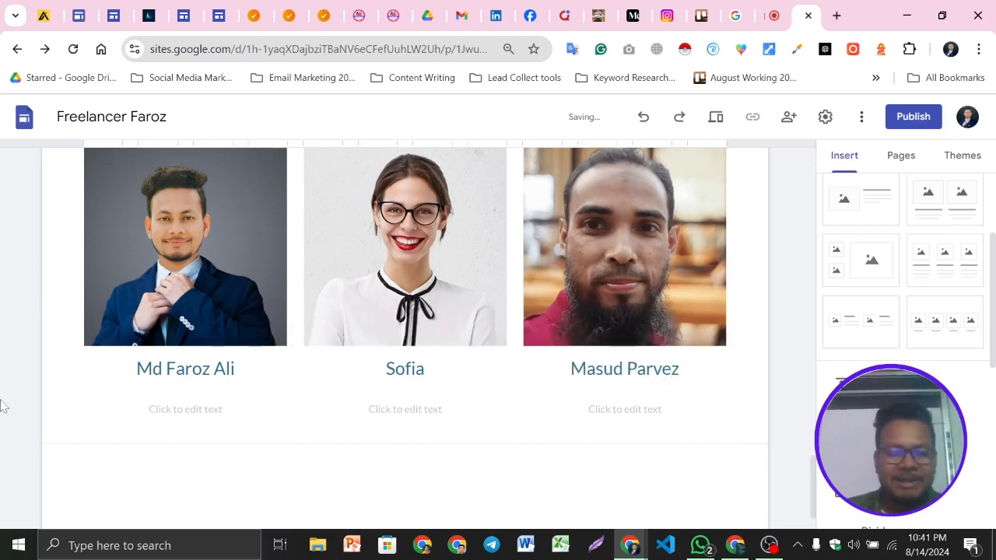
Copy the first member's description from the example site and paste it into the first member's description box
click(142, 7)
scroll(139, 281, down, 2)
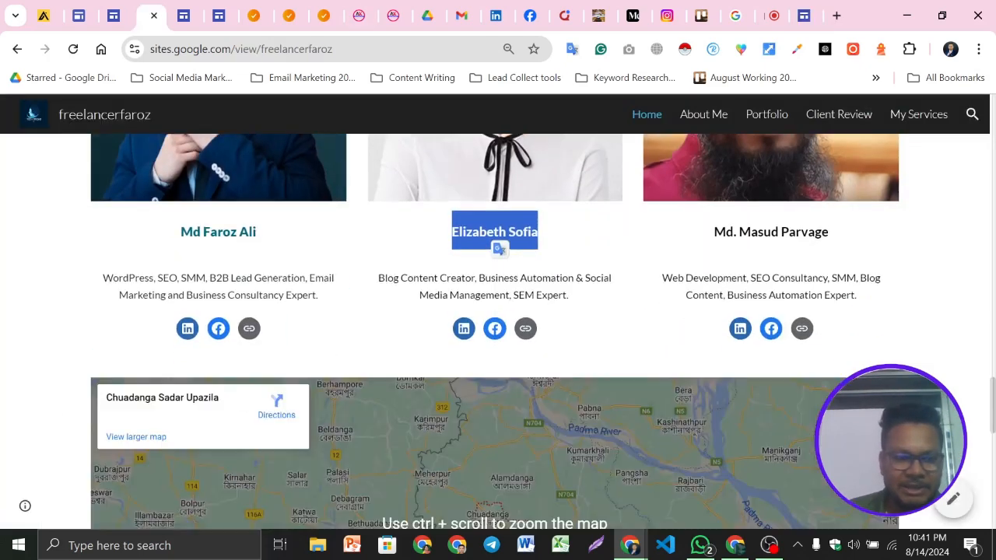
drag(136, 280, 333, 295)
key(ctrl+c)
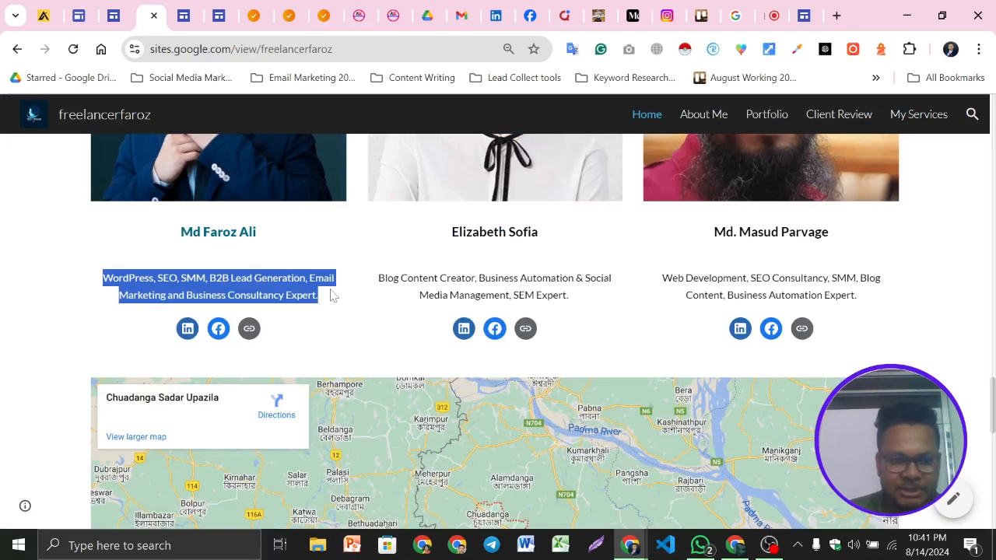
click(804, 15)
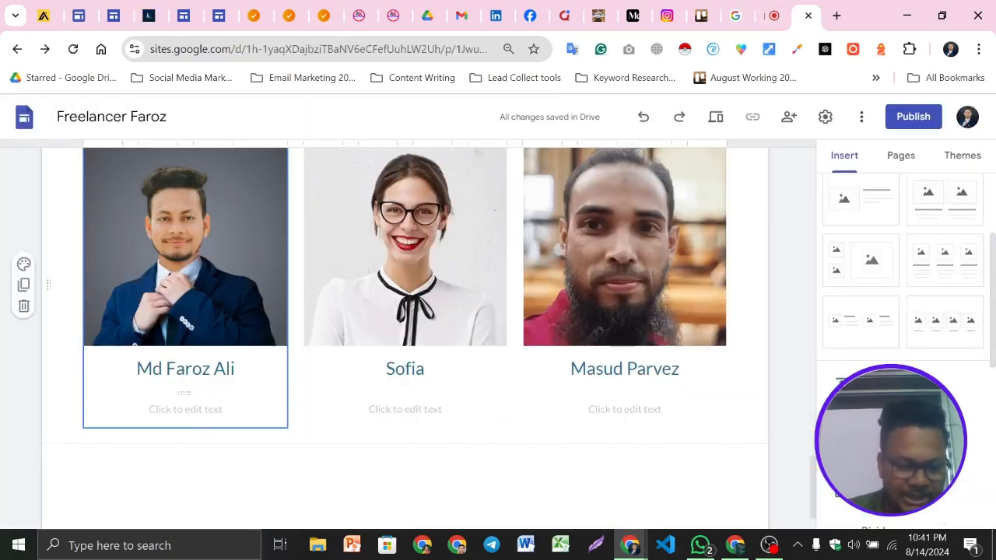
click(185, 409)
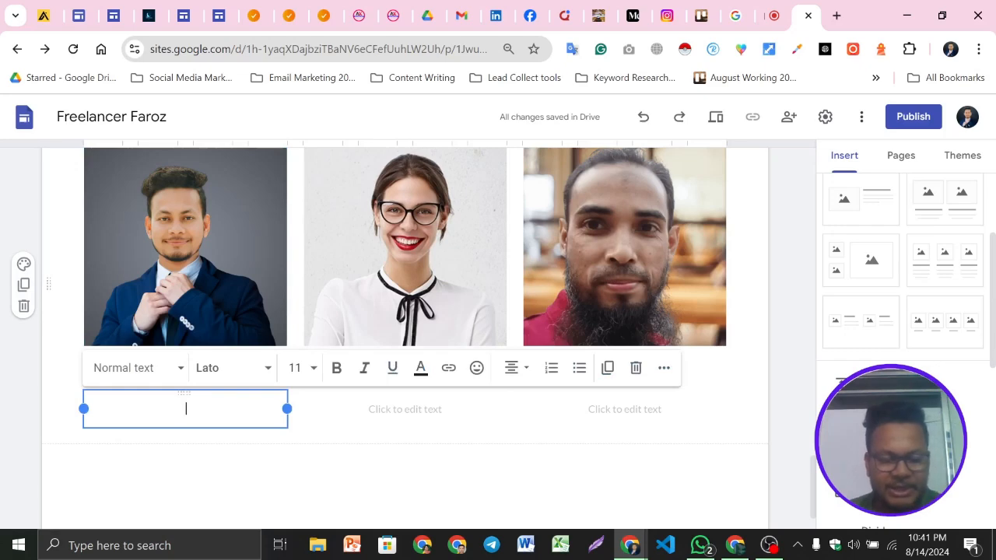
key(ctrl+v)
Paste the same description into the second and third members' description boxes
click(370, 436)
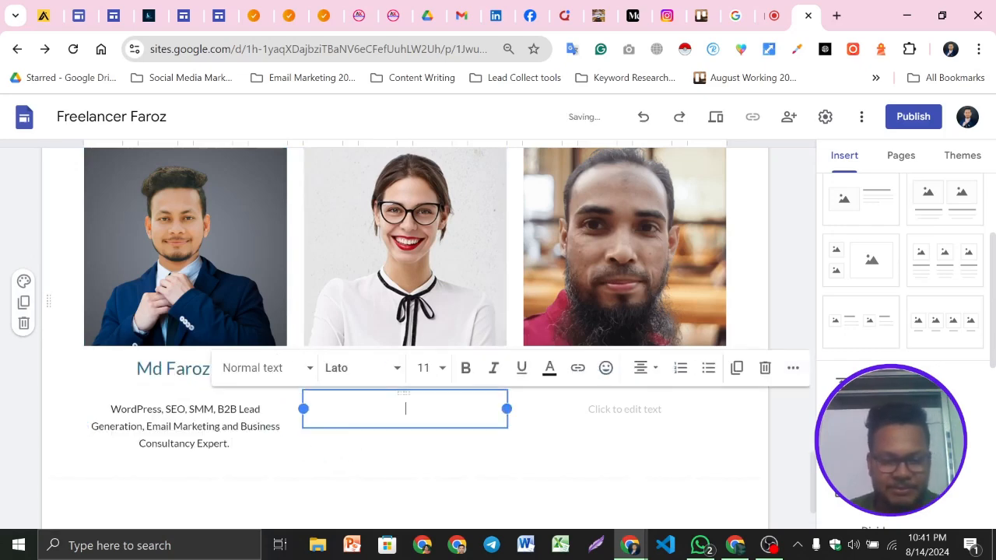
key(ctrl+v)
click(625, 410)
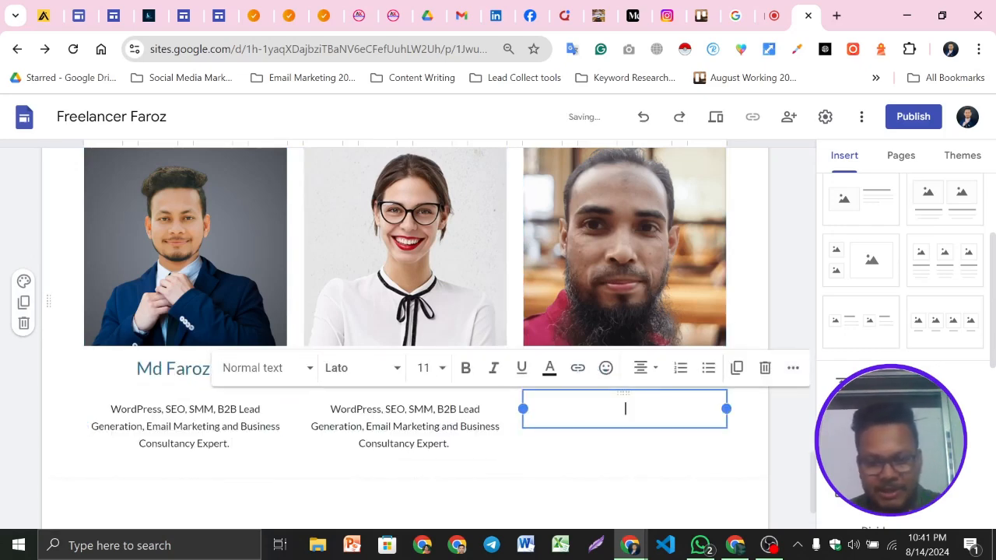
key(ctrl+v)
click(4, 402)
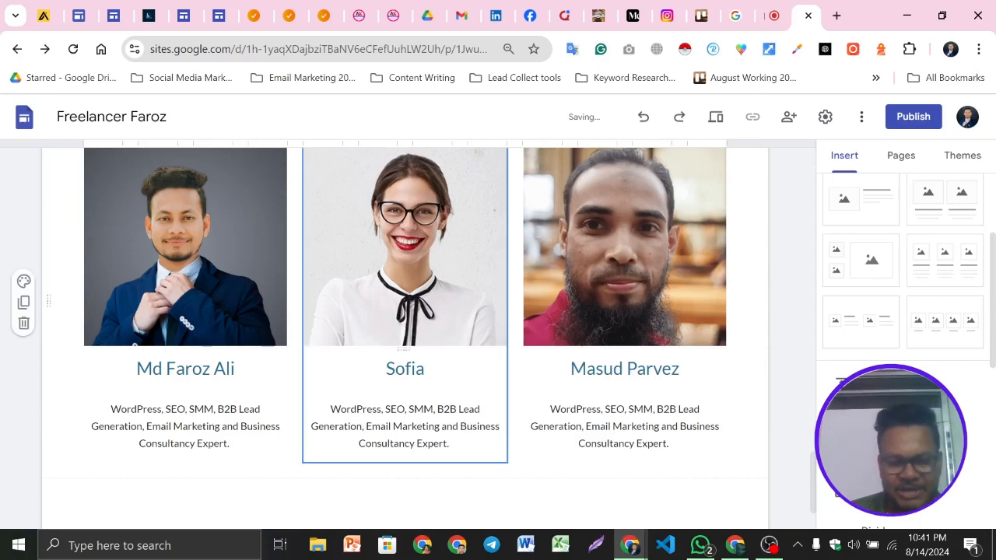
Review the team section in the editor and the social icons below the members on the example site
scroll(405, 327, up, 2)
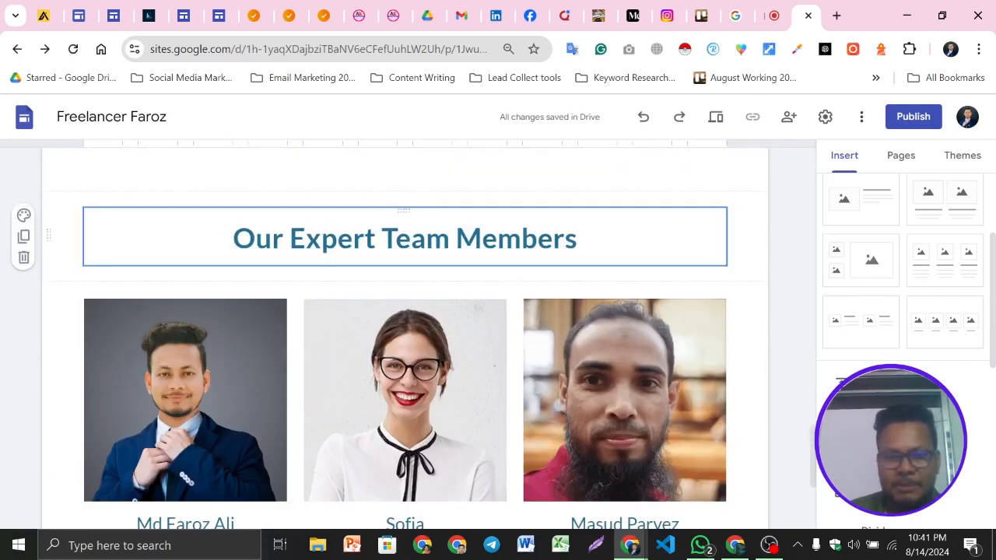
scroll(405, 326, down, 3)
scroll(405, 327, up, 1)
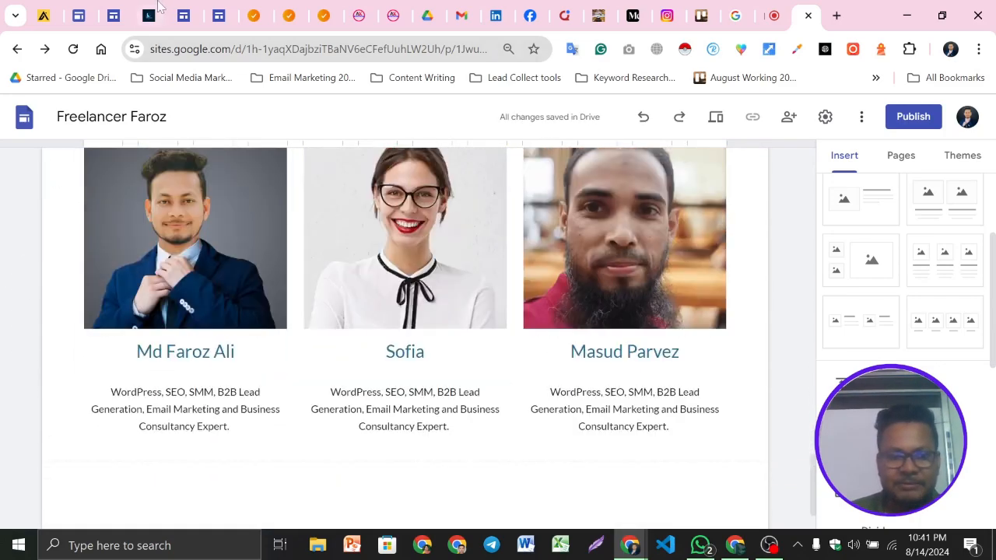
click(146, 9)
scroll(243, 278, down, 1)
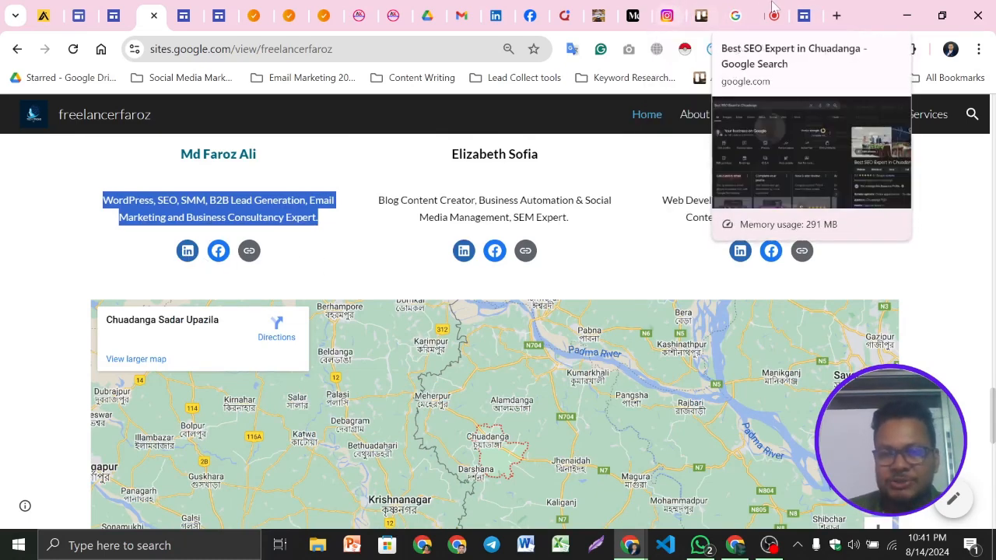
click(804, 16)
scroll(405, 311, down, 1)
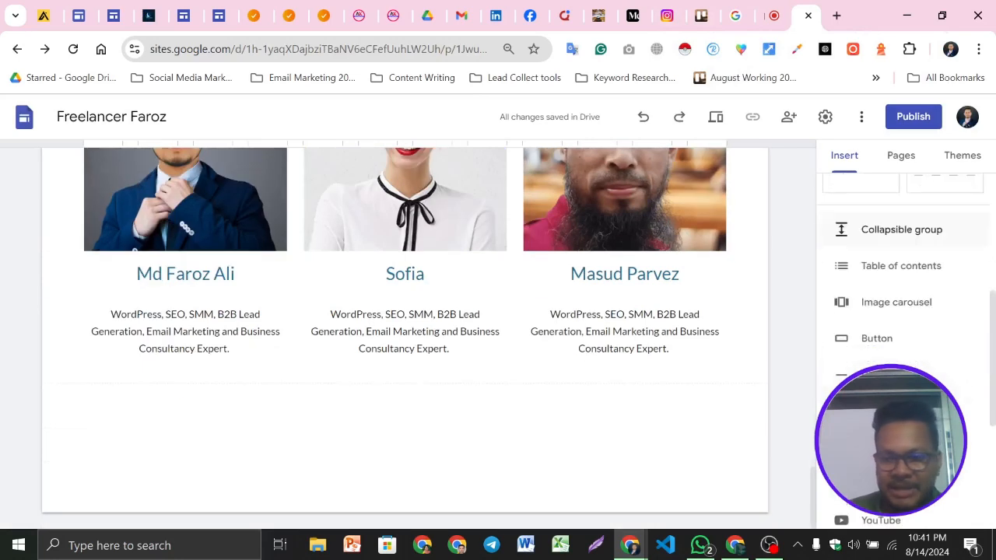
Insert a Social links element and paste the LinkedIn profile URL as its first link
scroll(978, 436, down, 3)
click(891, 216)
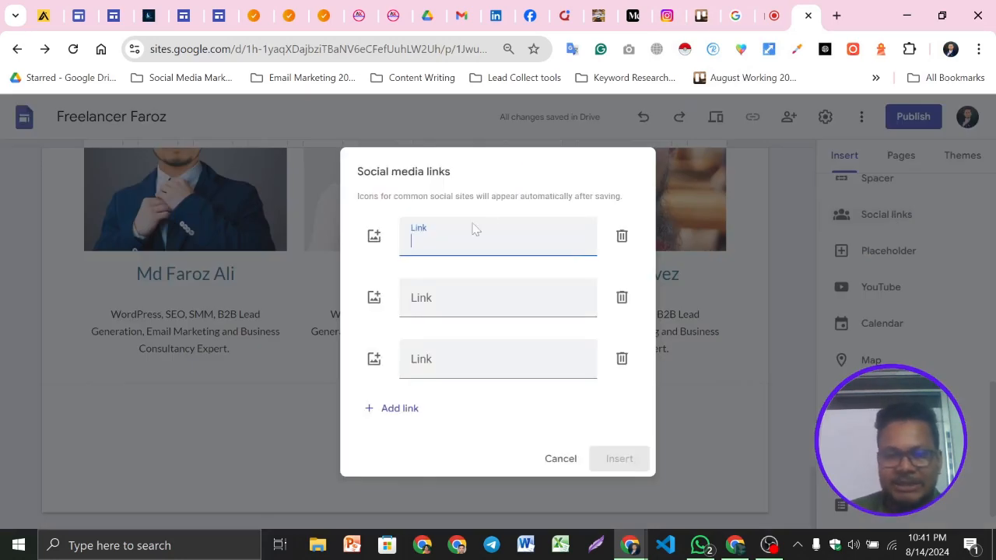
click(497, 16)
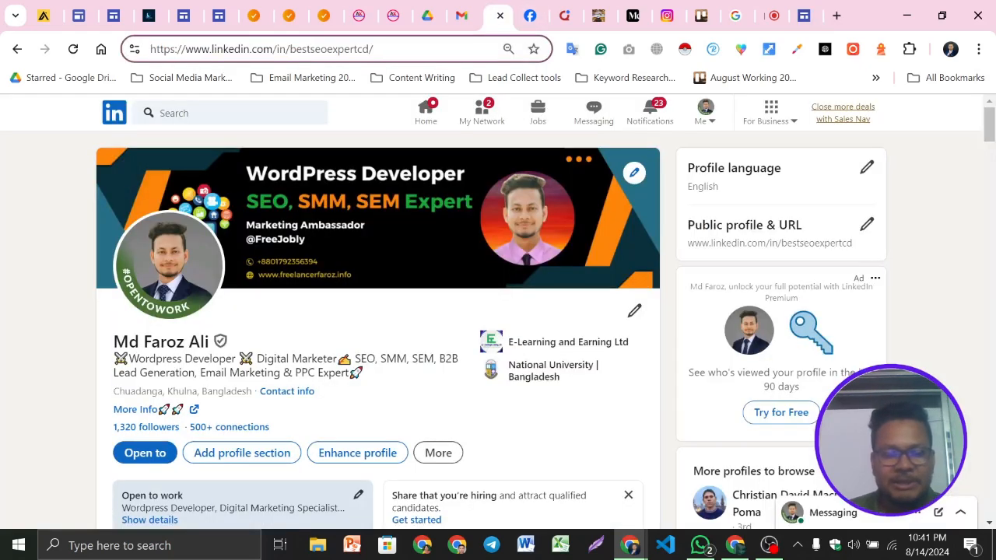
key(ctrl+a)
key(ctrl+c)
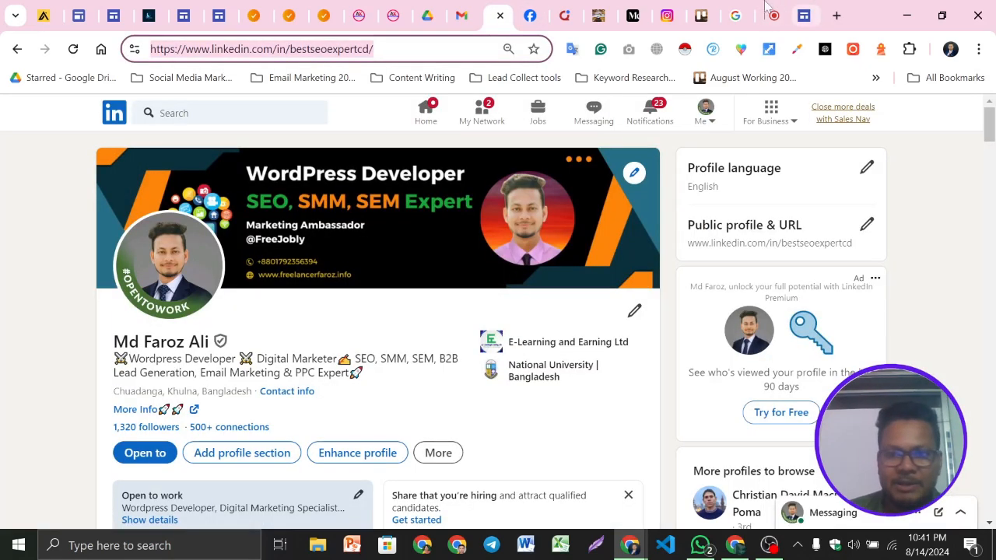
click(710, 11)
click(802, 9)
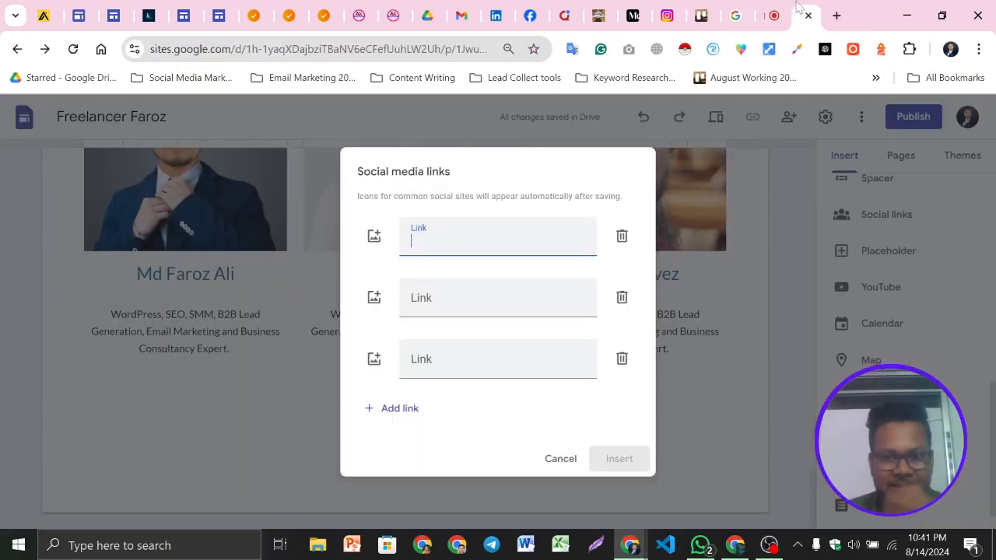
key(ctrl+v)
click(483, 299)
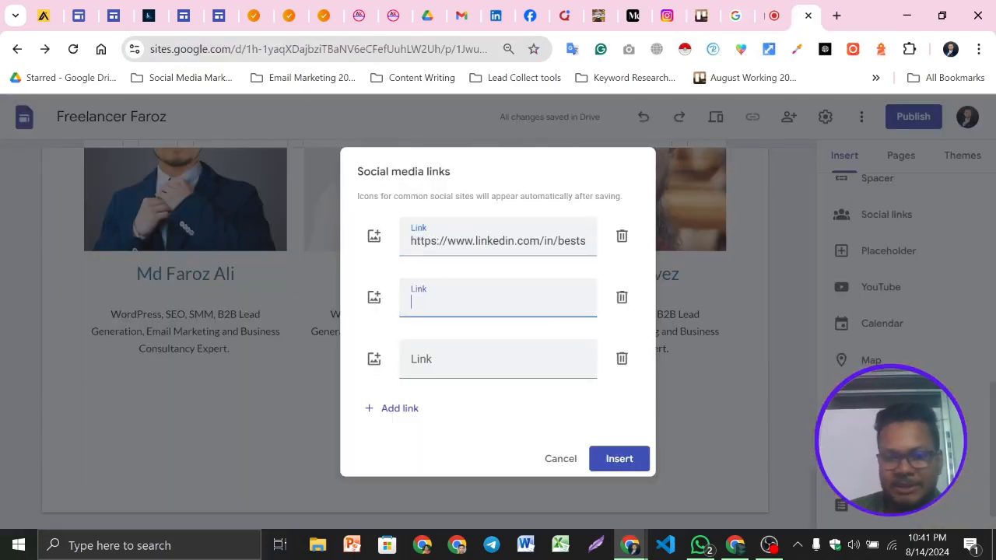
Copy the Facebook page URL and paste it as the second social link
click(530, 14)
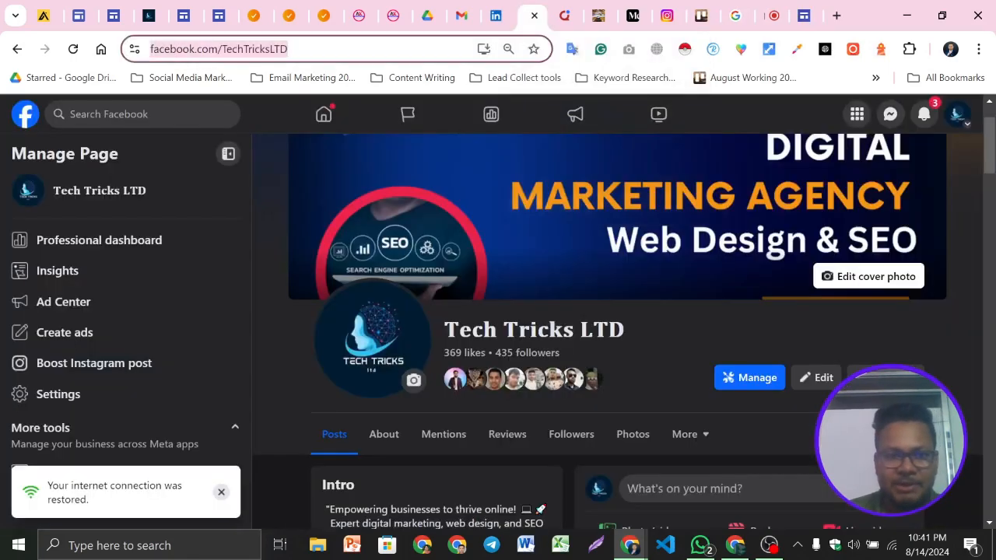
click(801, 10)
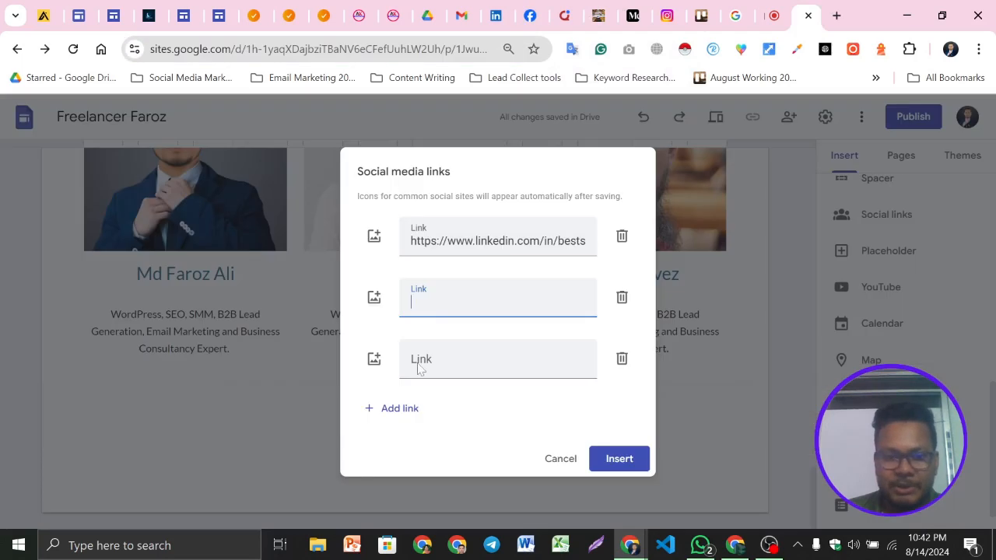
text(https://www.facebook.com/TechTricksLTD)
click(456, 351)
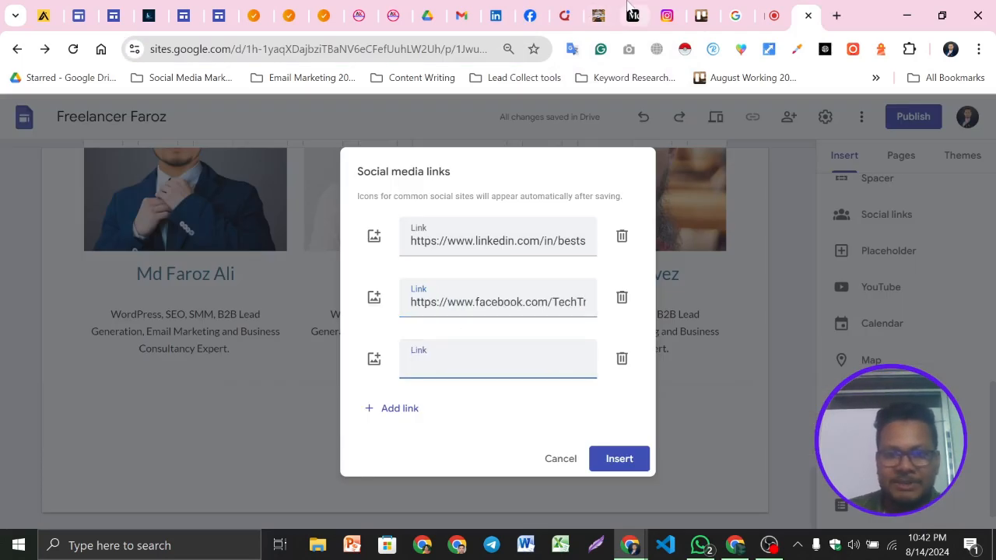
Copy the Instagram profile URL, paste it as the third social link, and add a fourth link field
click(667, 15)
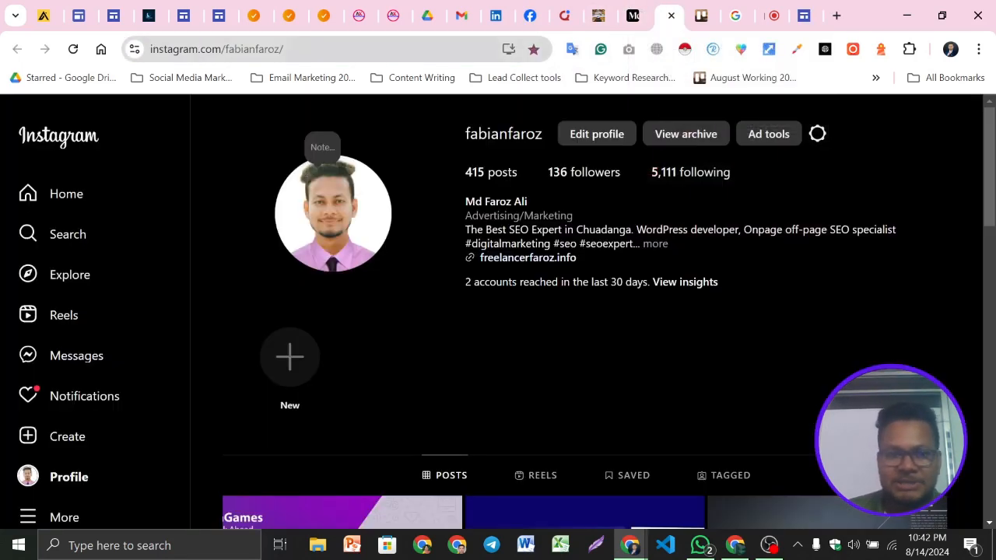
click(335, 49)
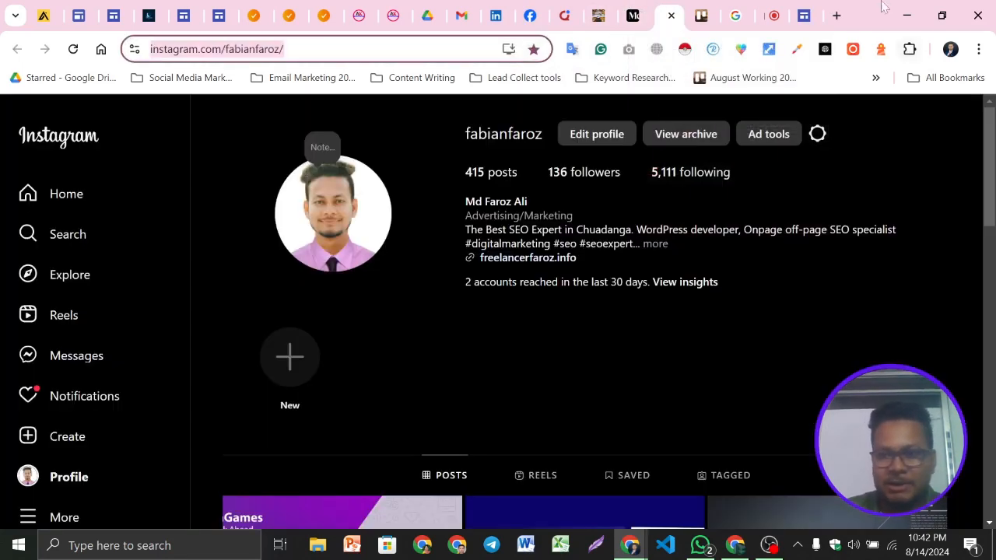
click(804, 15)
key(ctrl+v)
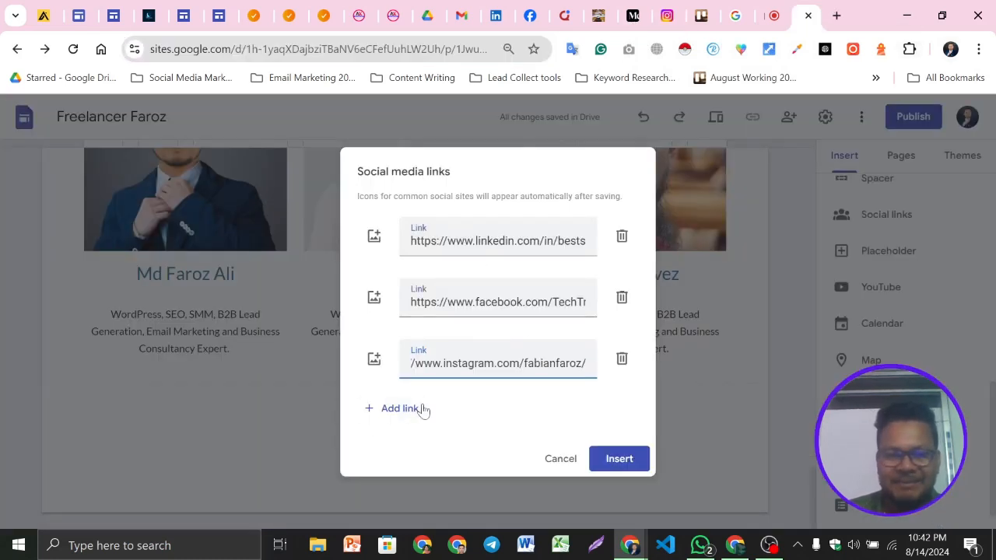
click(399, 409)
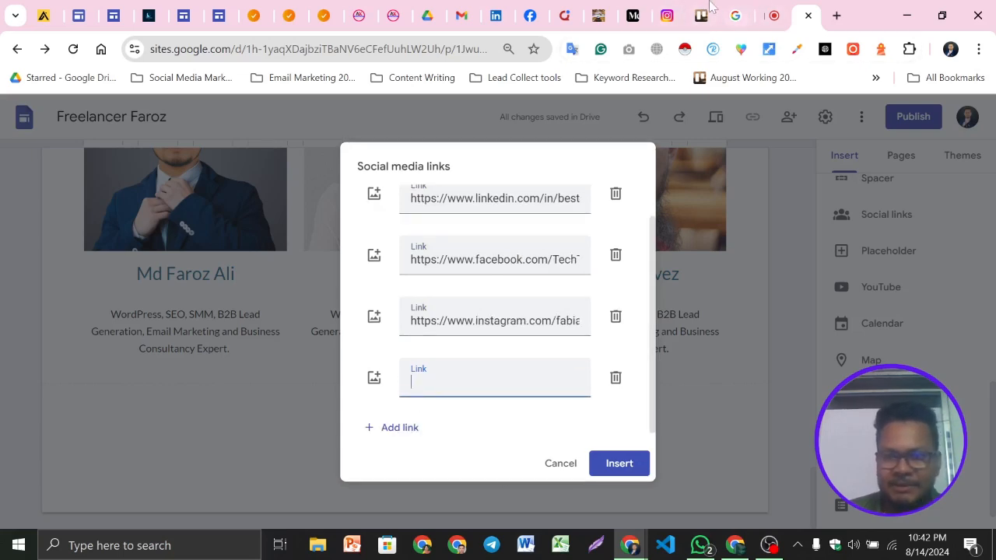
Copy the blog's URL, paste it as the fourth social link, and insert the social links element
click(633, 16)
click(598, 16)
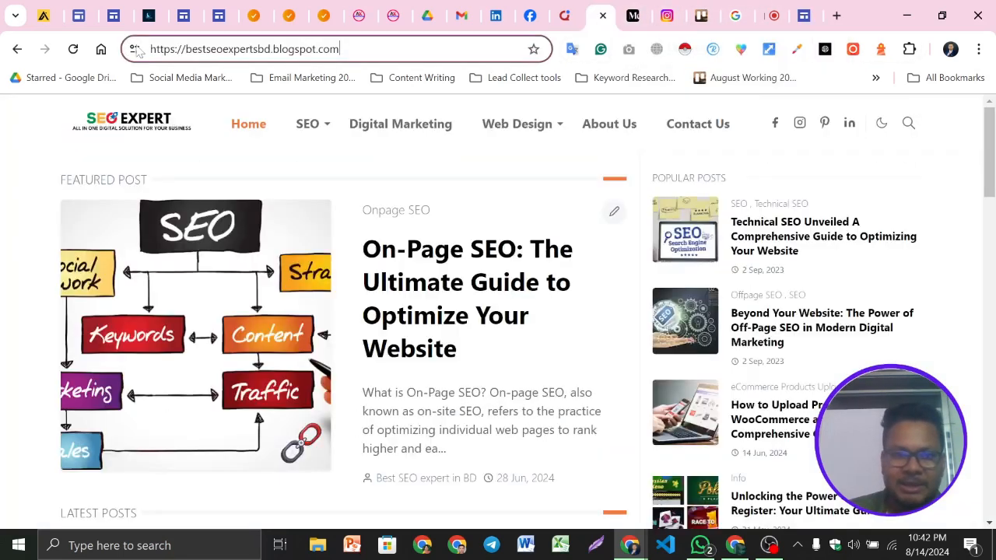
click(375, 63)
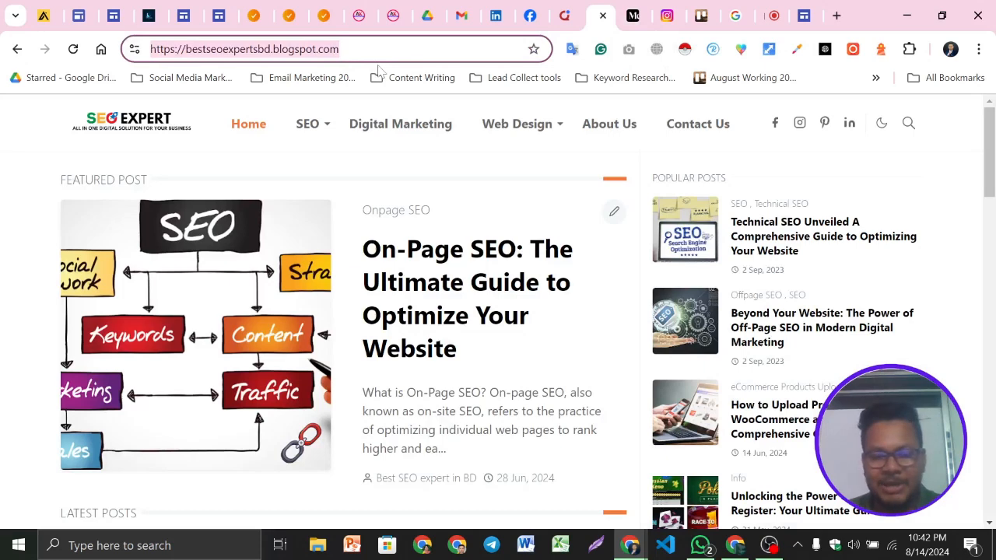
click(804, 16)
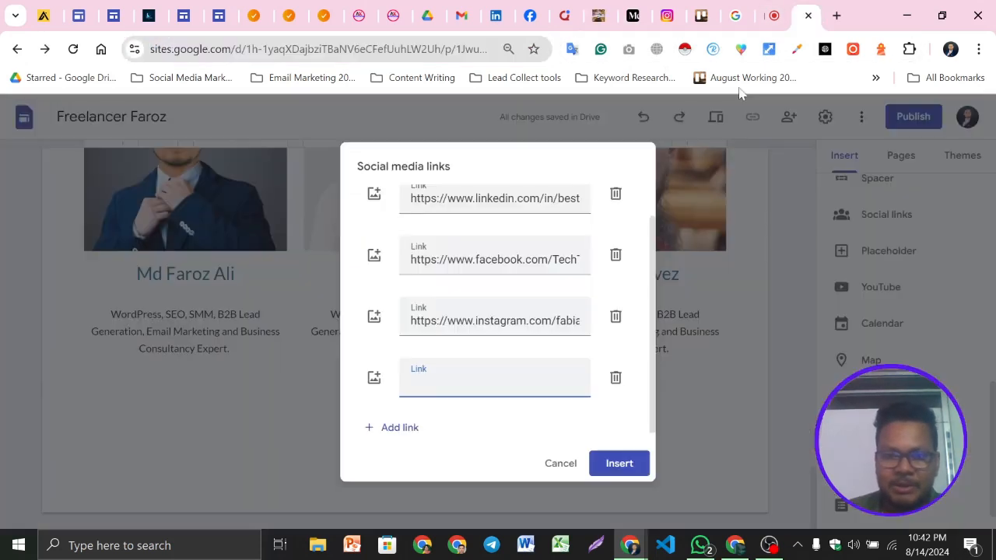
key(ctrl+v)
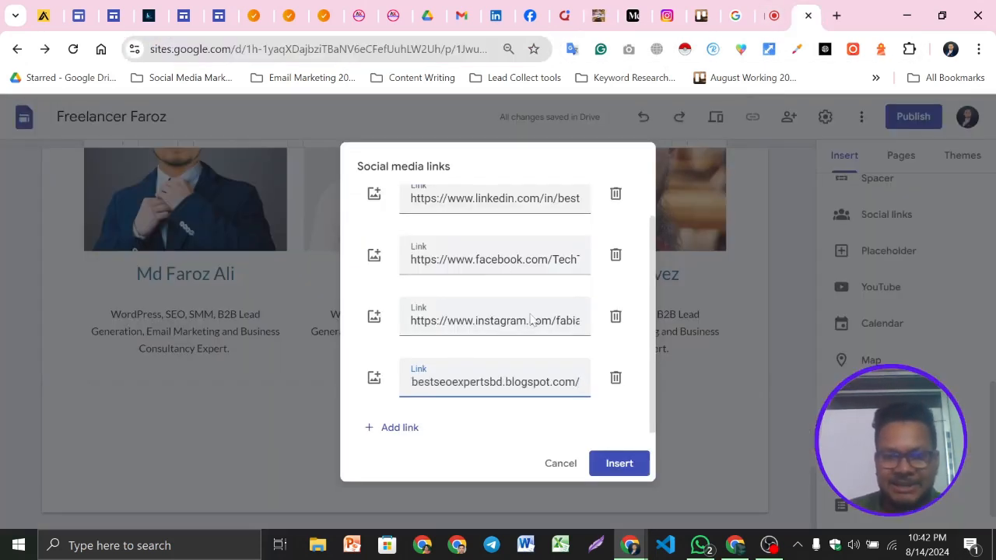
click(620, 464)
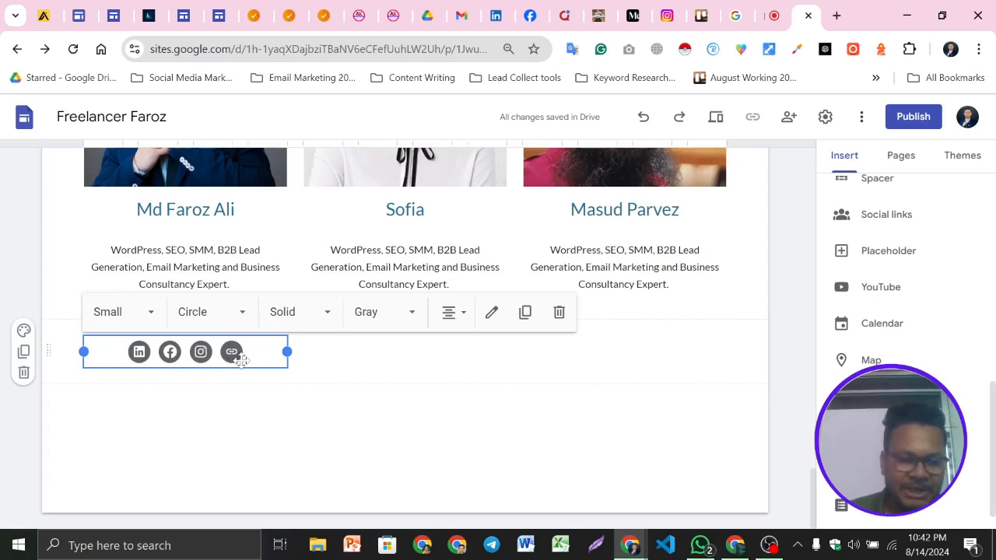
Set the social icons' size to Medium
click(303, 427)
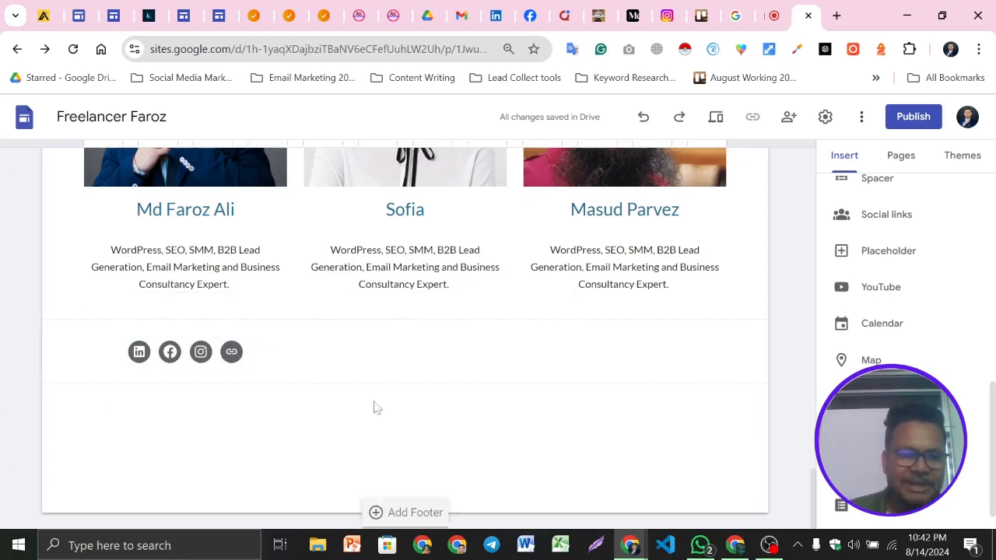
click(261, 352)
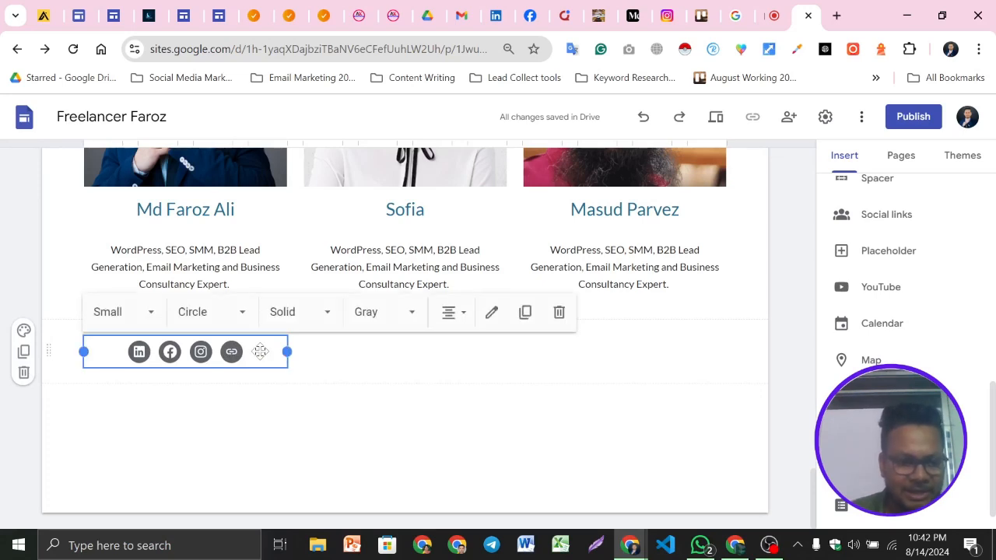
click(134, 313)
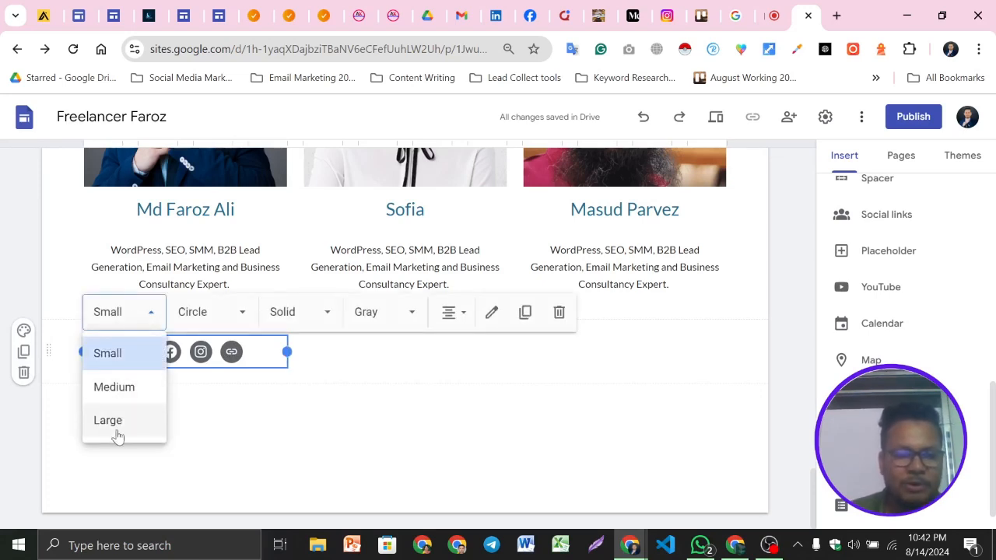
click(109, 387)
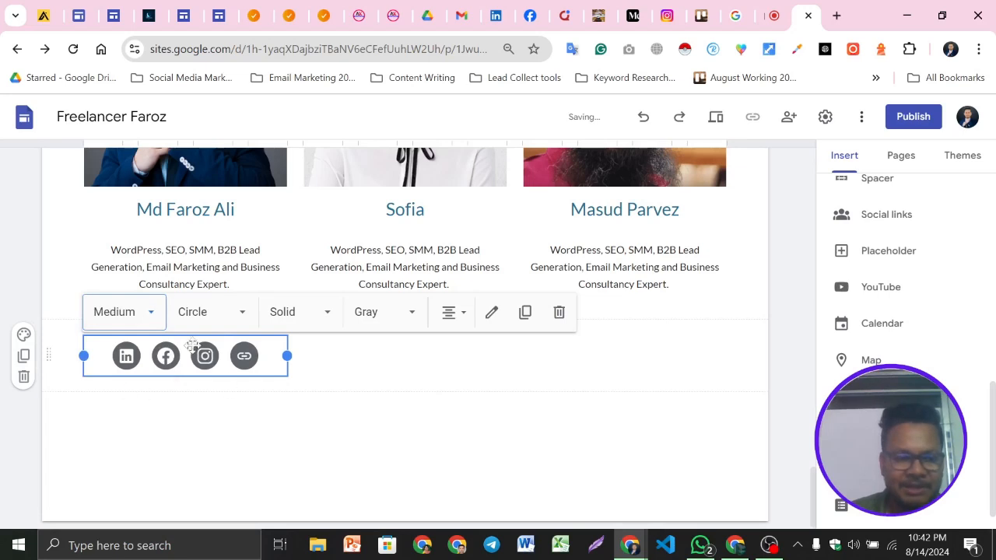
click(233, 319)
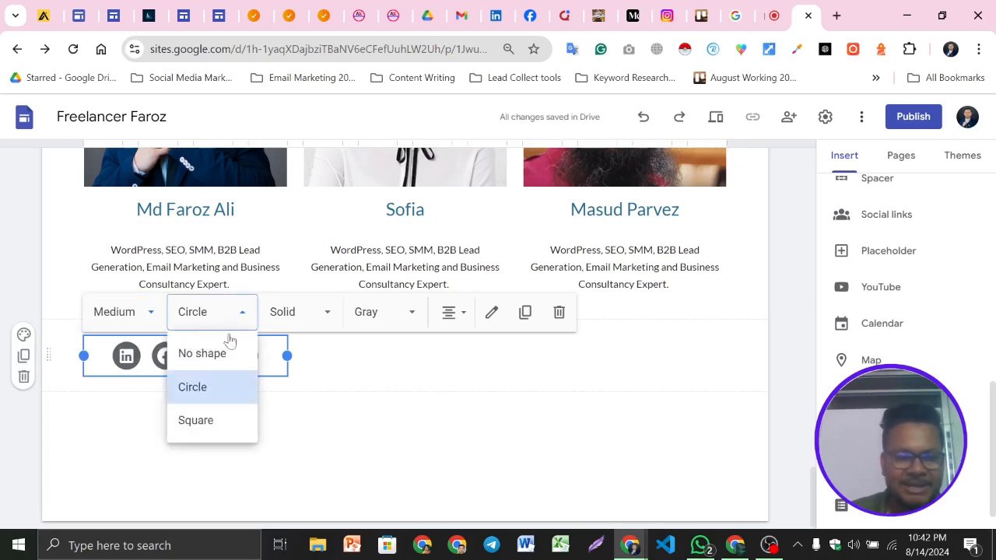
click(217, 422)
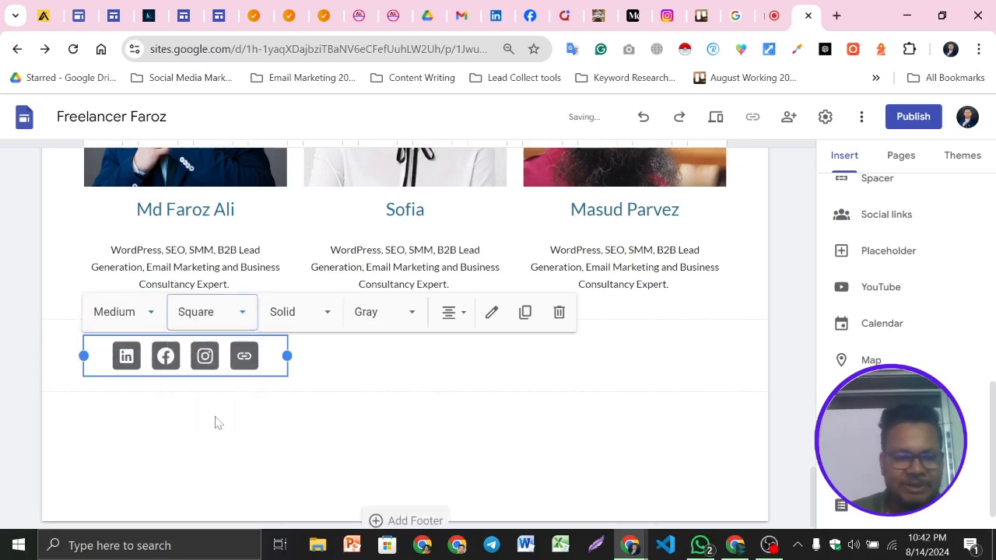
click(231, 321)
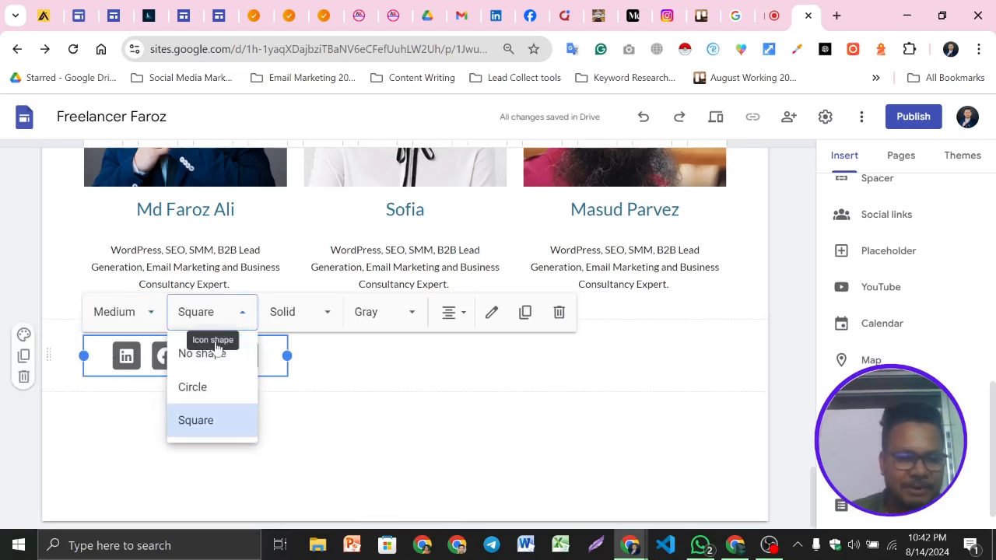
click(204, 387)
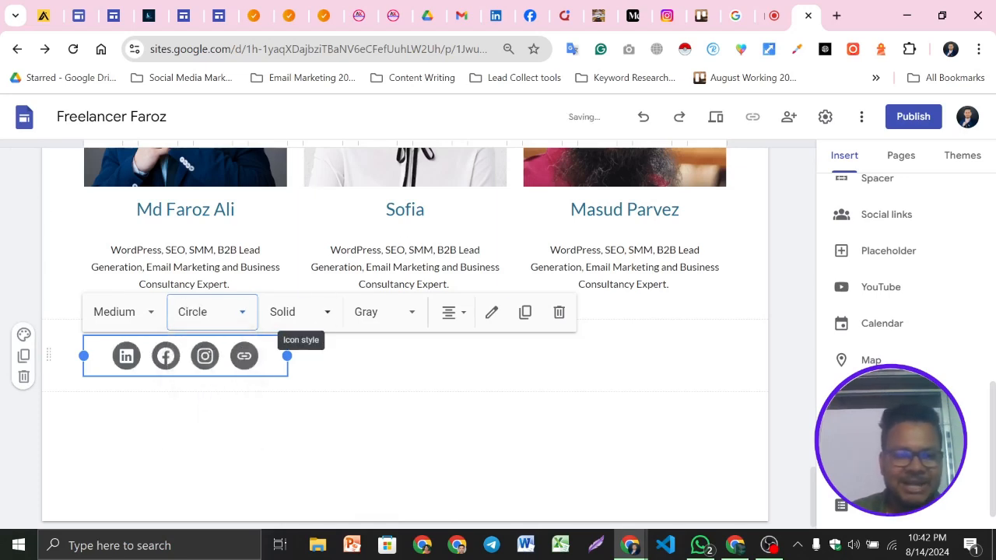
click(314, 314)
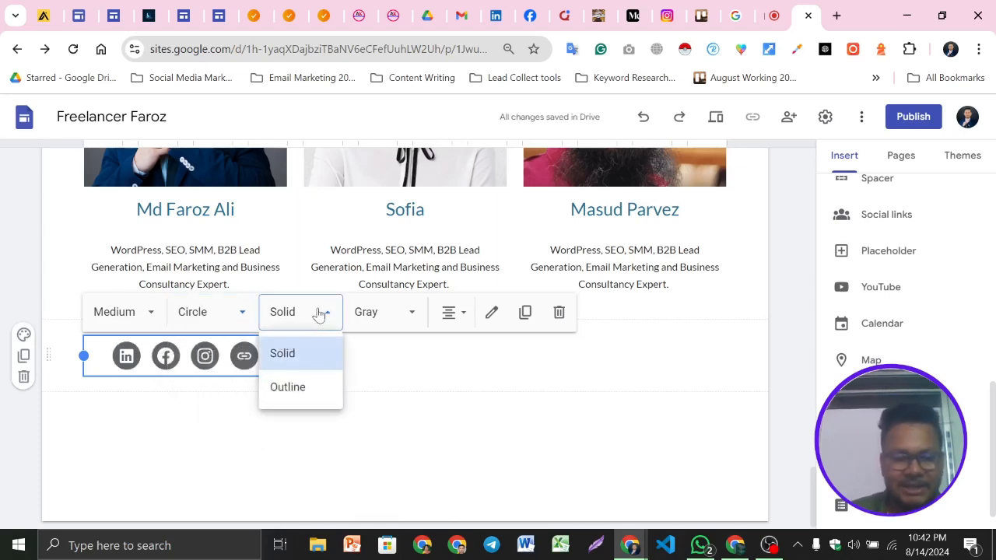
click(302, 391)
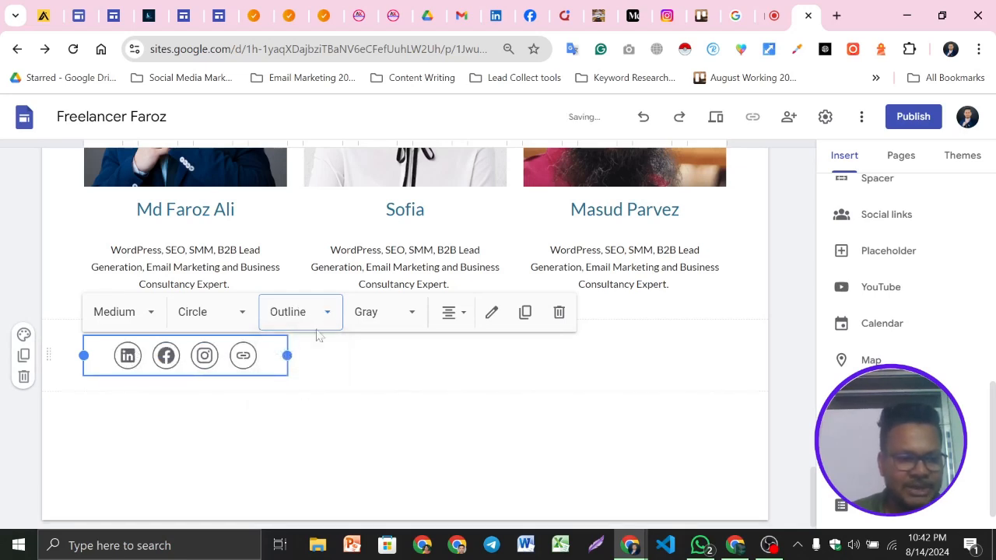
click(309, 325)
click(289, 356)
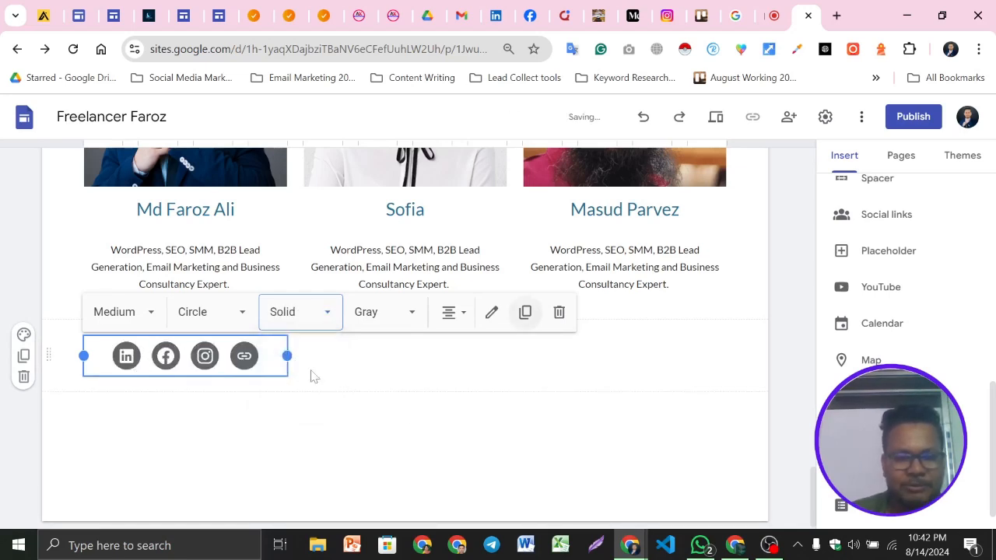
Set the social icons' color to Colored
click(396, 314)
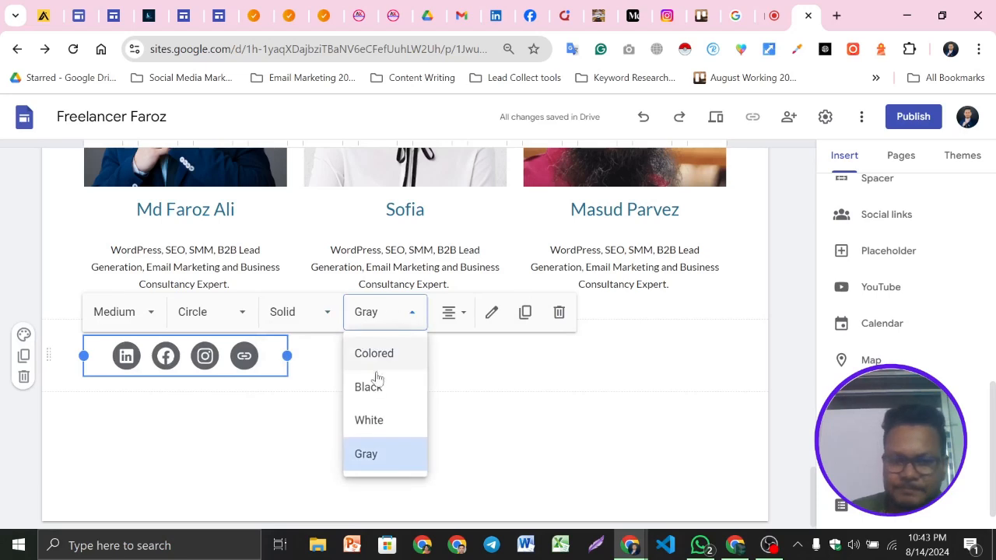
click(381, 421)
click(374, 315)
click(381, 387)
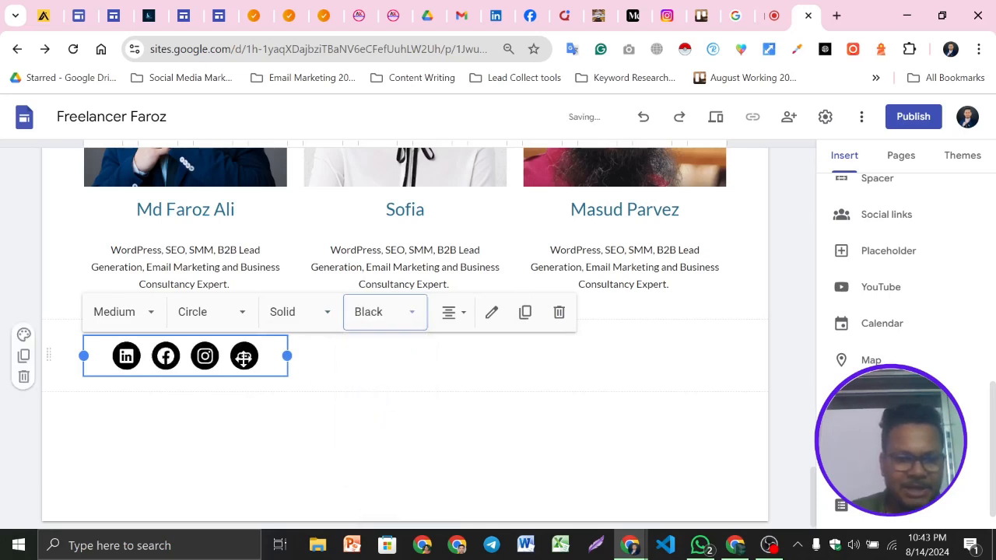
click(374, 317)
click(378, 352)
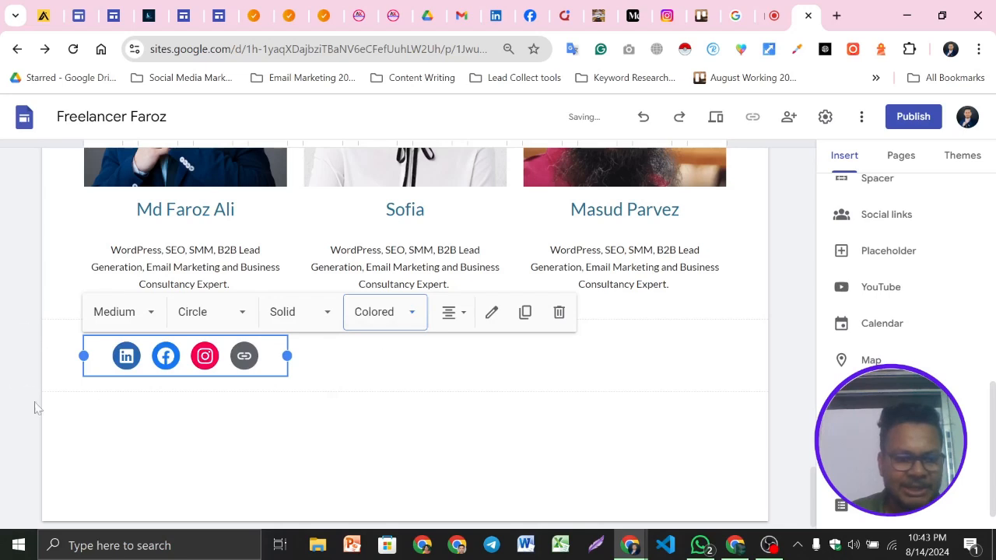
click(449, 313)
click(449, 356)
click(449, 313)
click(450, 392)
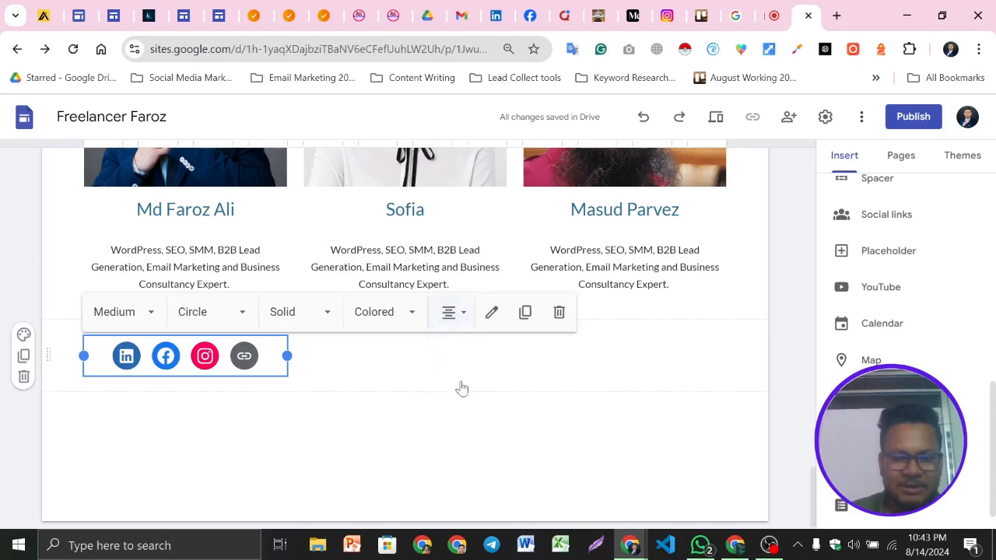
Open the social links editor to review the four links, then close it without changes
click(492, 312)
scroll(492, 327, down, 1)
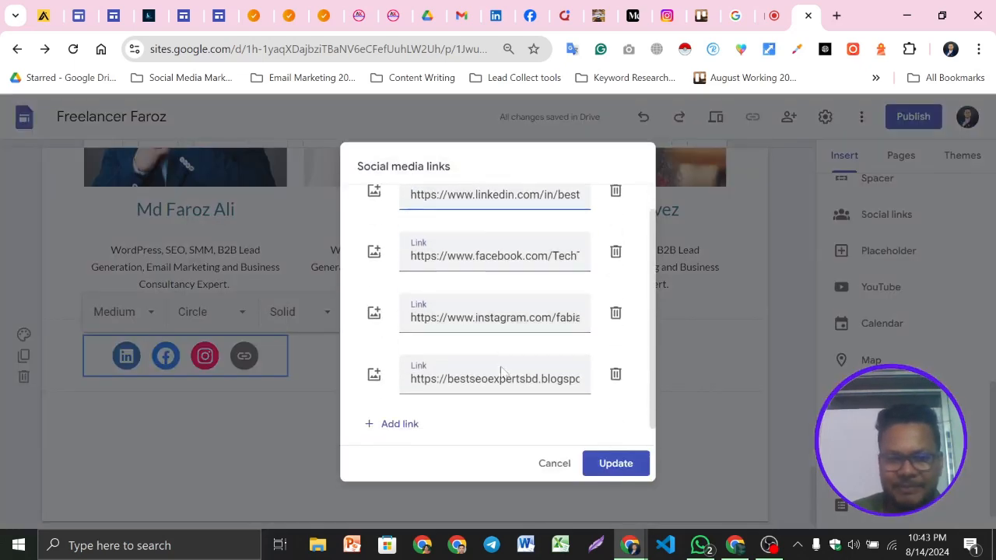
click(554, 463)
Compare with the social icons under the team members on the example site
click(28, 418)
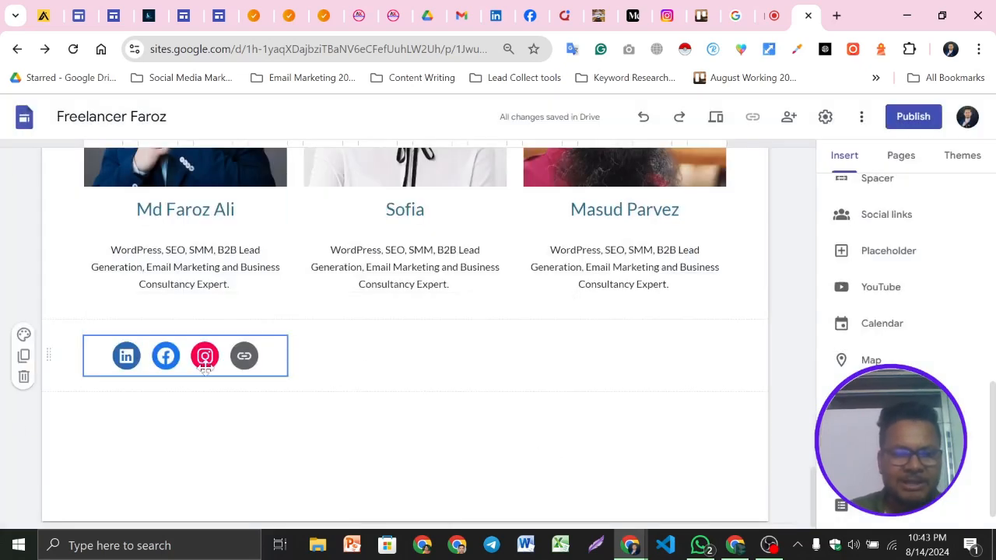
click(144, 16)
scroll(274, 322, up, 3)
scroll(251, 411, down, 1)
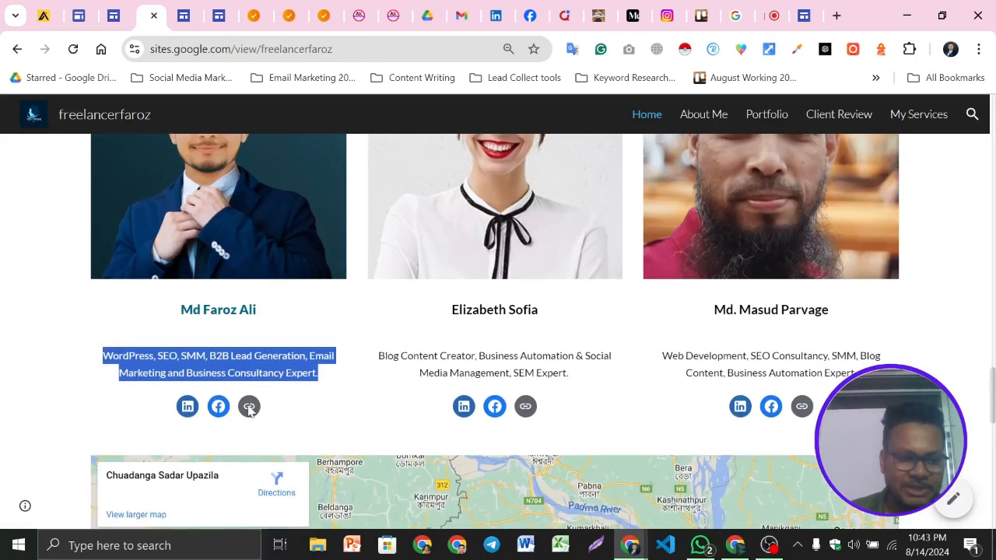
click(319, 420)
click(805, 11)
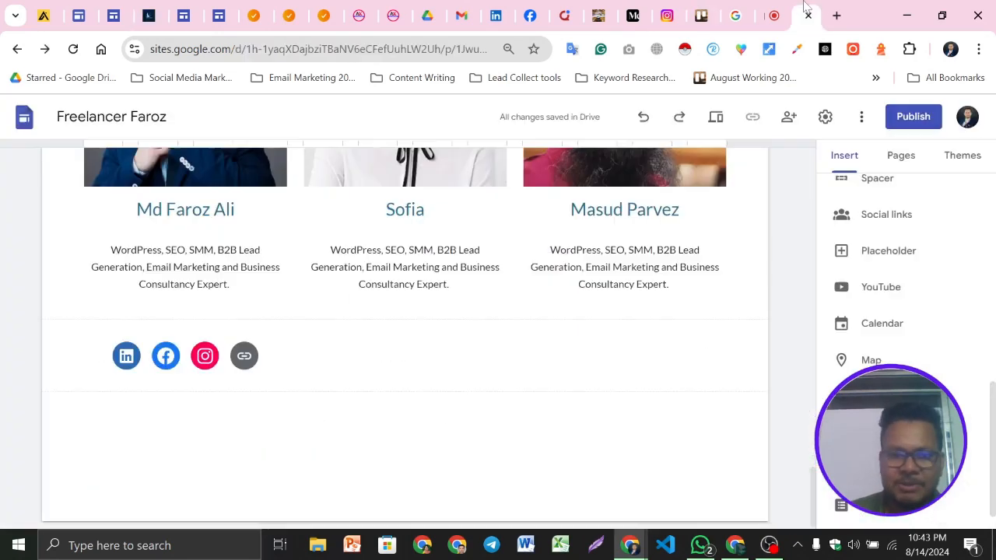
Move the social links element up directly under Md Faroz Ali's description
click(206, 355)
drag(210, 356, 172, 313)
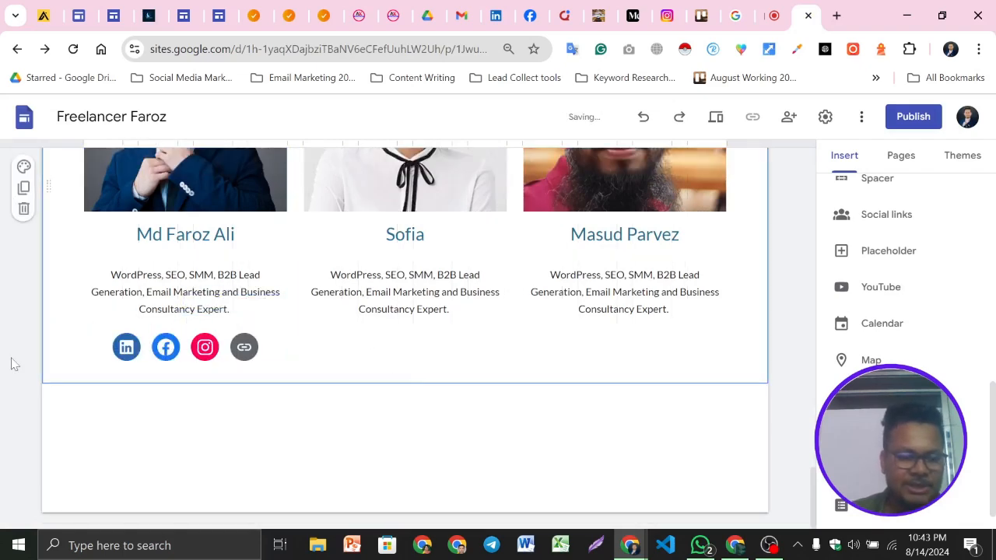
click(235, 348)
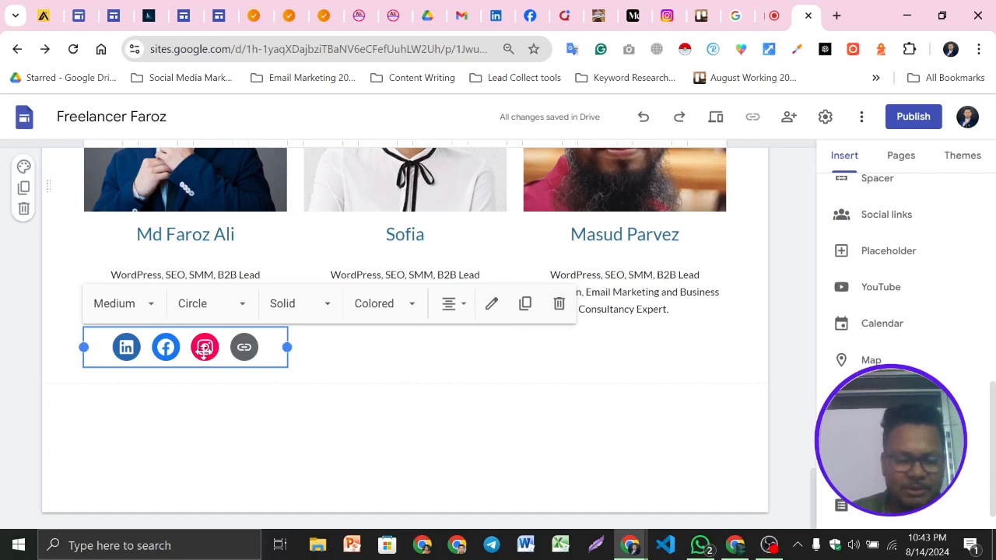
click(5, 360)
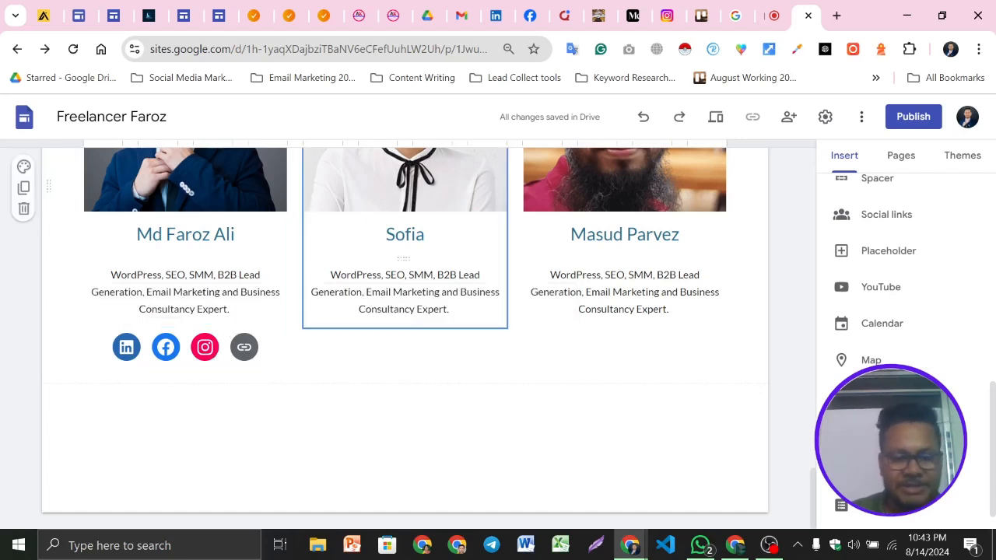
scroll(502, 362, up, 1)
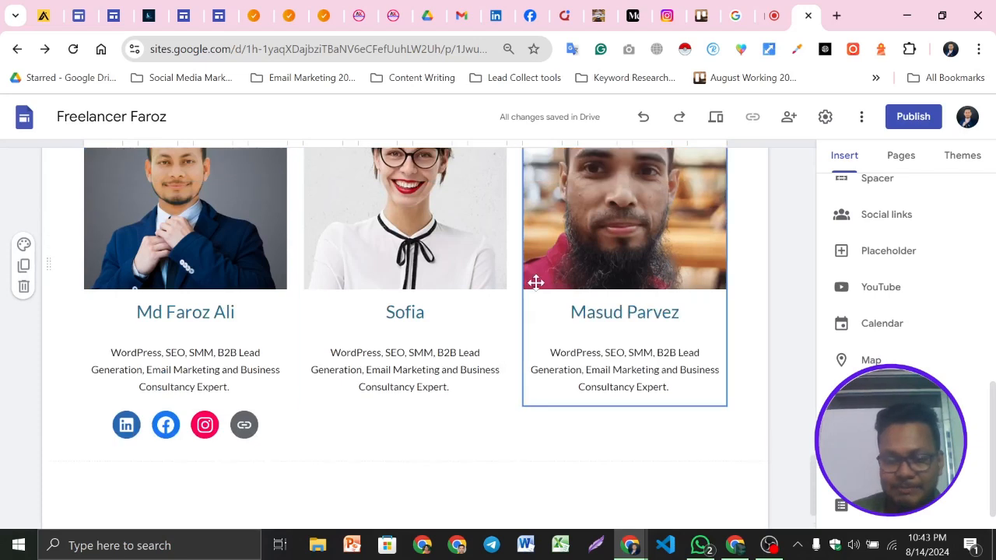
scroll(529, 304, down, 1)
click(222, 339)
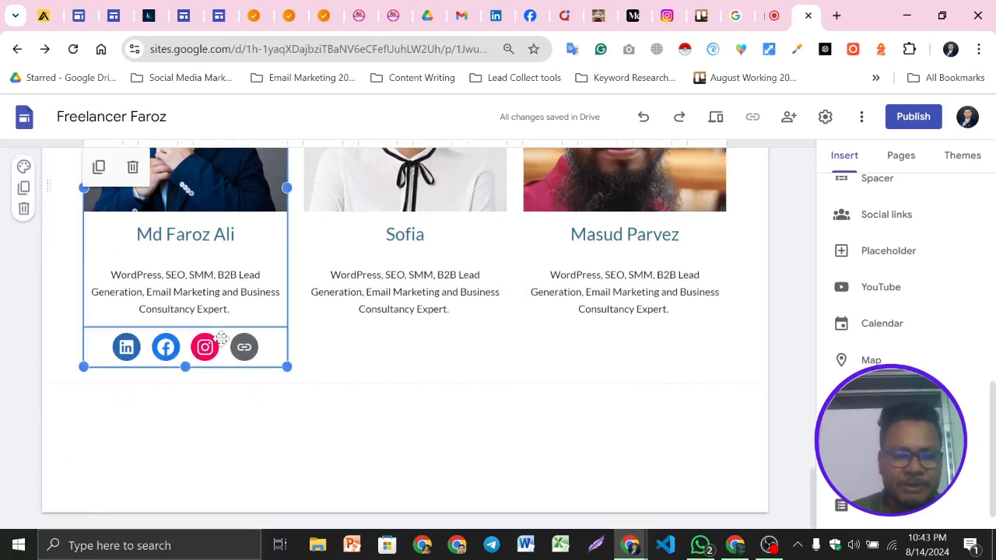
click(235, 345)
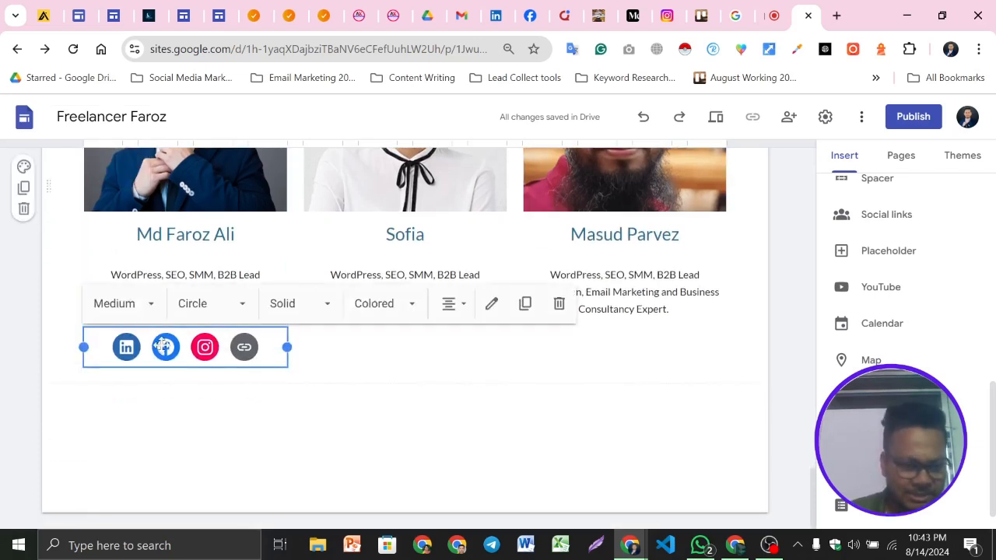
click(525, 305)
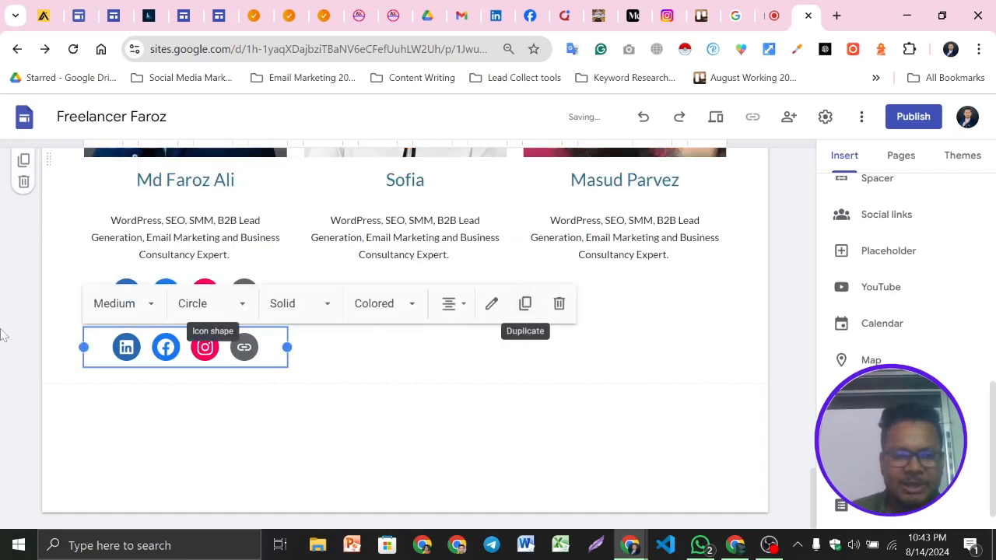
Move the duplicated social links under Sofia's description
click(43, 358)
click(195, 346)
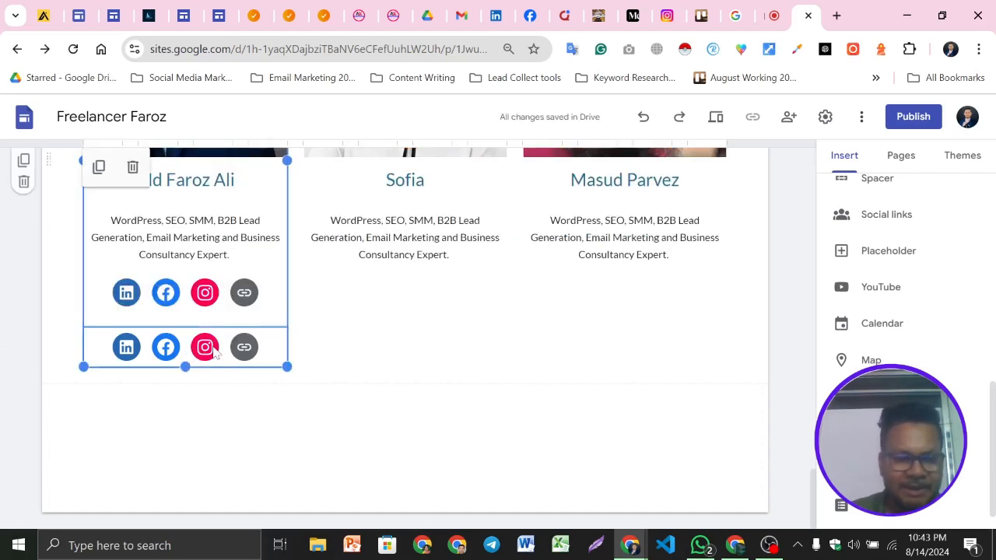
click(219, 350)
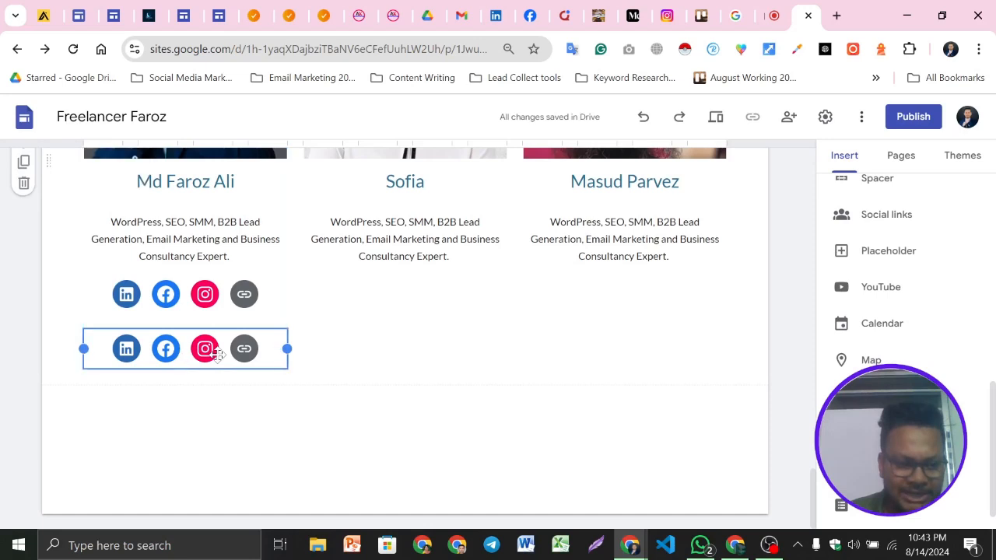
click(219, 350)
scroll(217, 383, up, 1)
drag(215, 436, 372, 363)
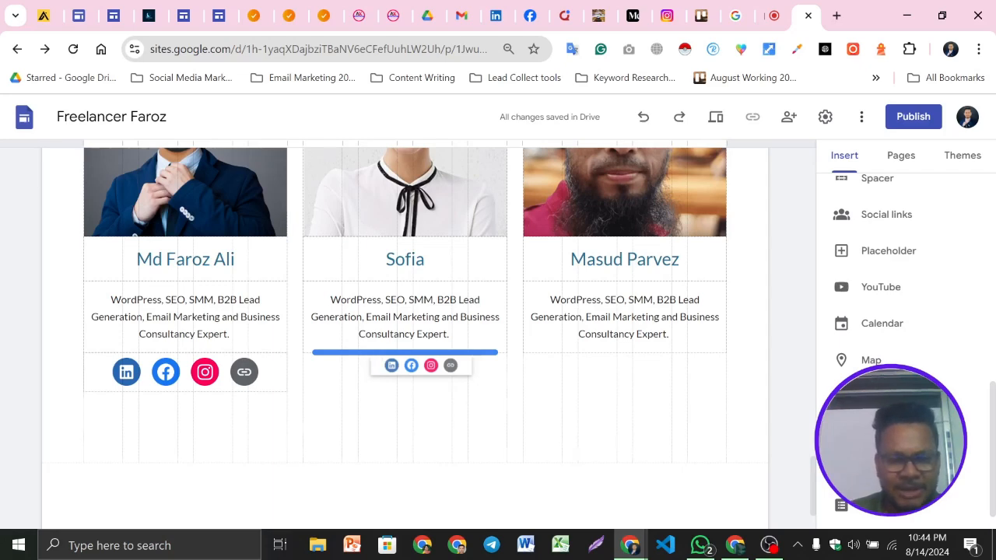
drag(375, 362, 374, 363)
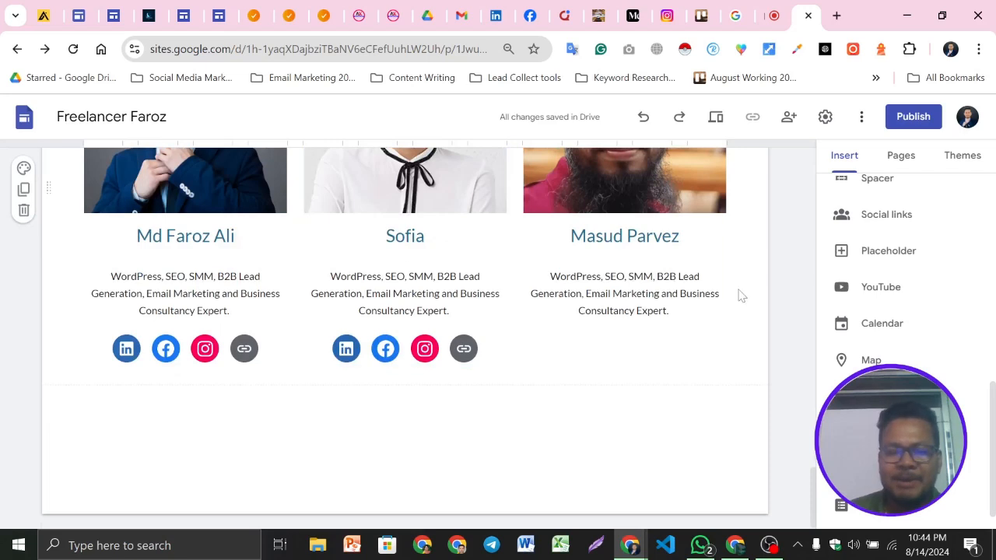
click(459, 349)
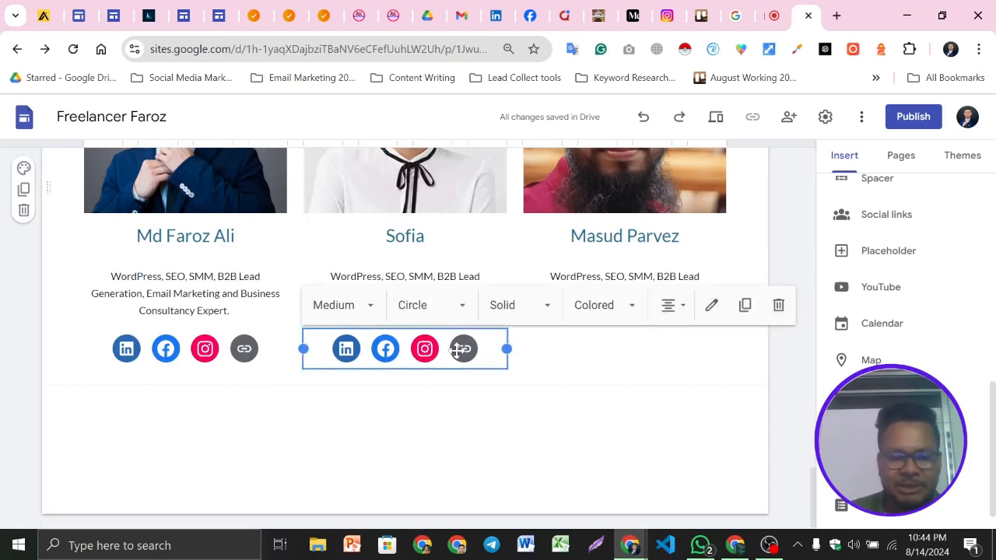
click(749, 309)
drag(420, 352, 595, 290)
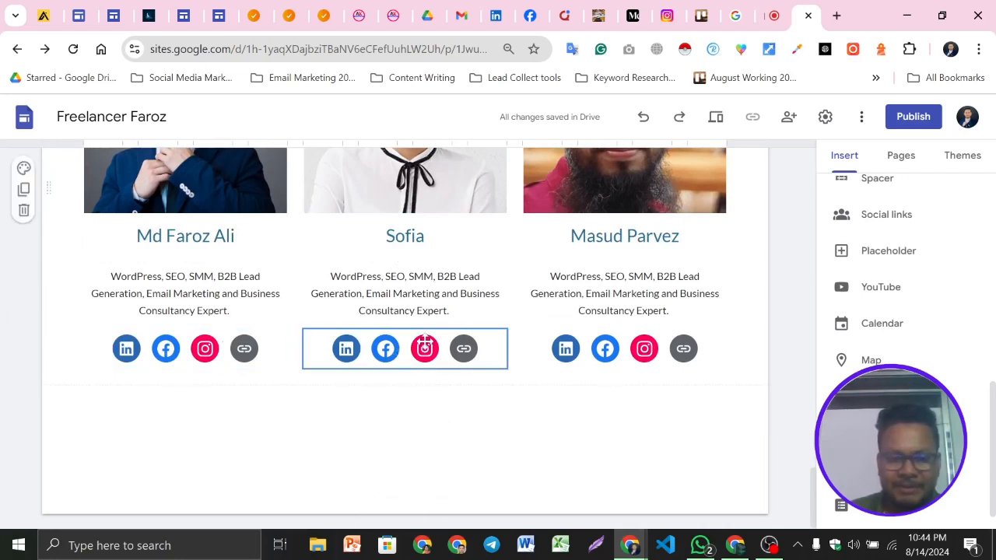
scroll(448, 350, up, 1)
scroll(440, 350, down, 1)
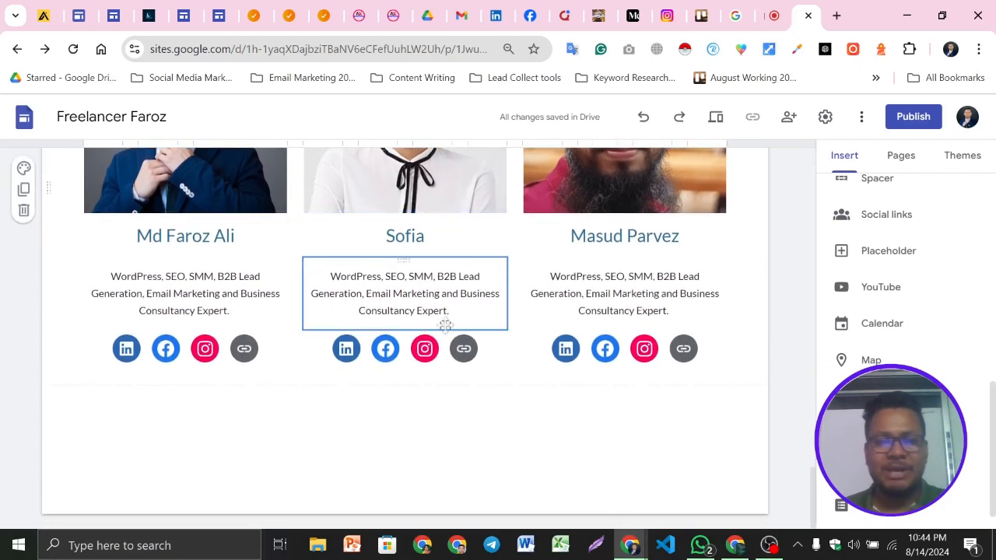
Open Sofia's social links for editing to review the link URLs, then close without changes
double_click(432, 352)
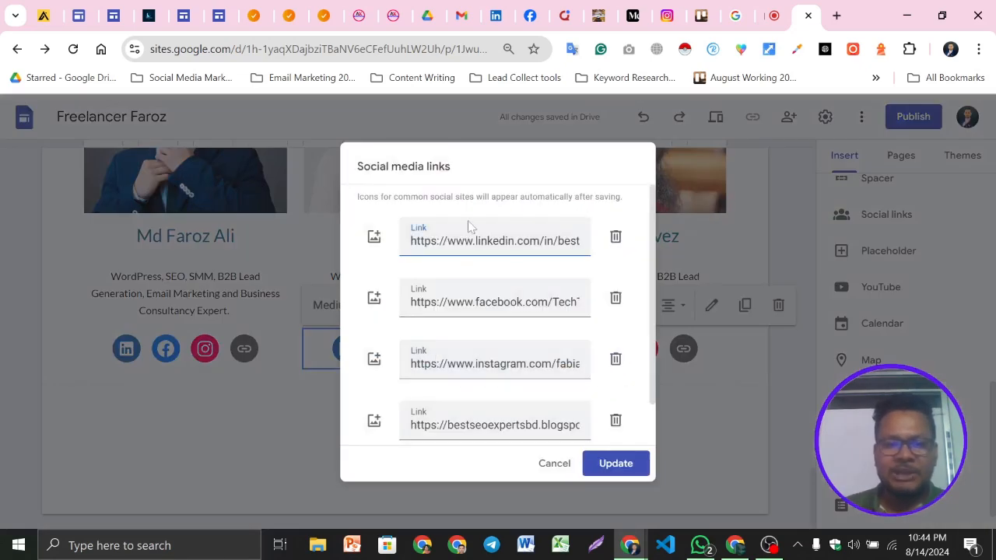
triple_click(467, 240)
triple_click(467, 302)
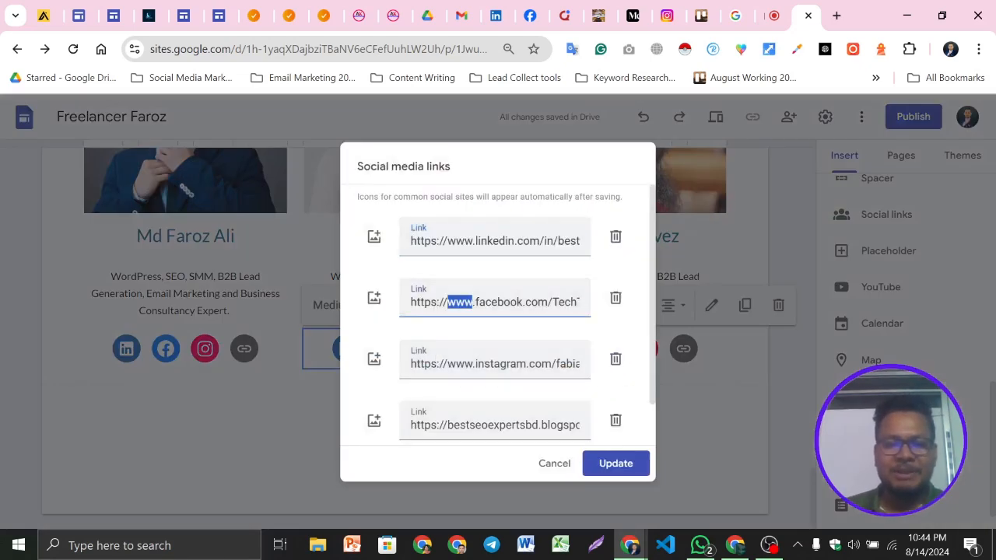
double_click(461, 363)
triple_click(467, 425)
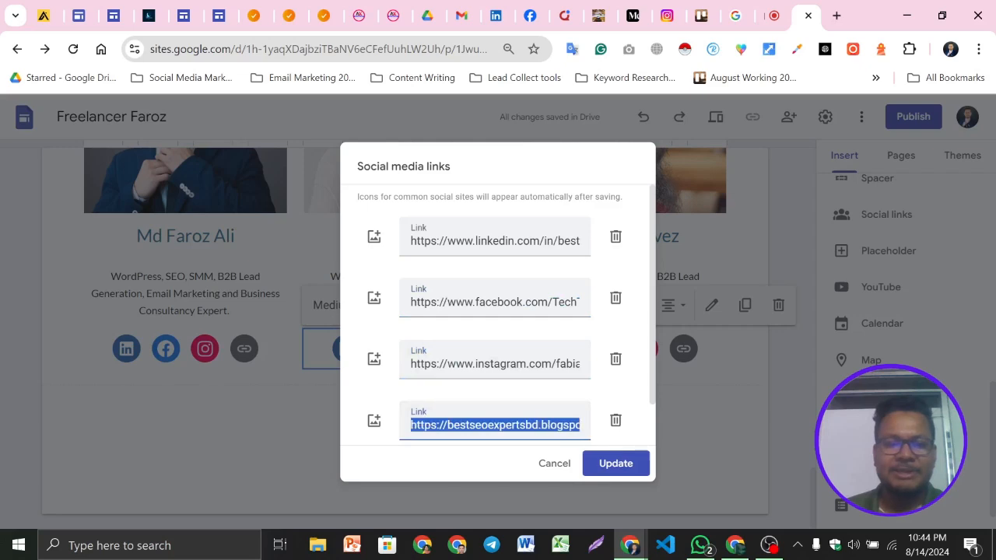
click(564, 462)
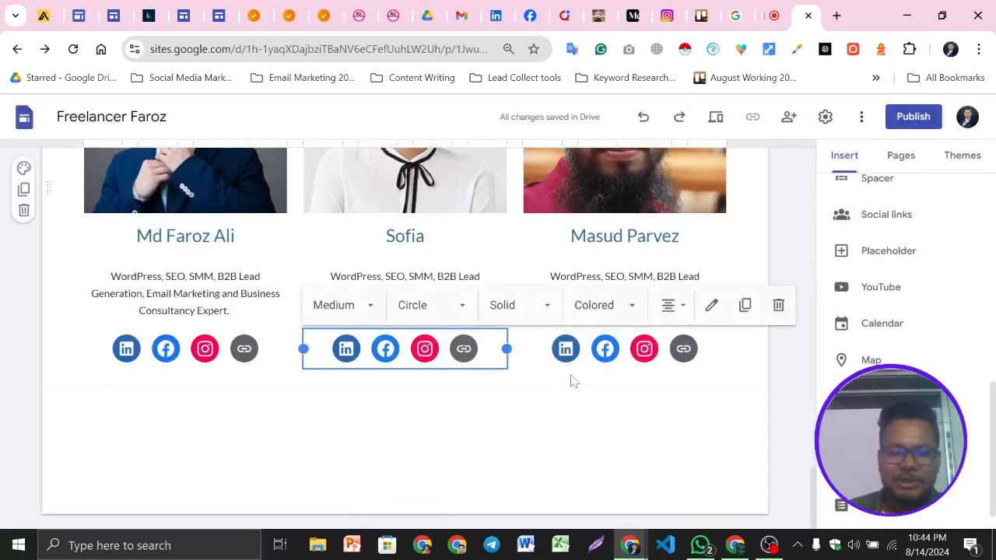
click(3, 360)
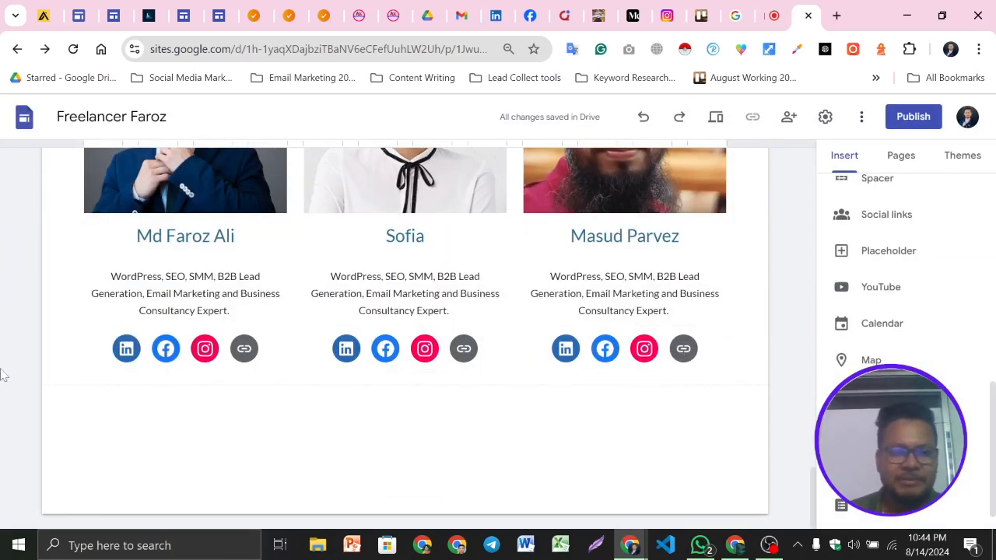
Apply a shaded background style to the "Our Expert Team Members" heading section
scroll(663, 267, up, 3)
scroll(391, 310, up, 3)
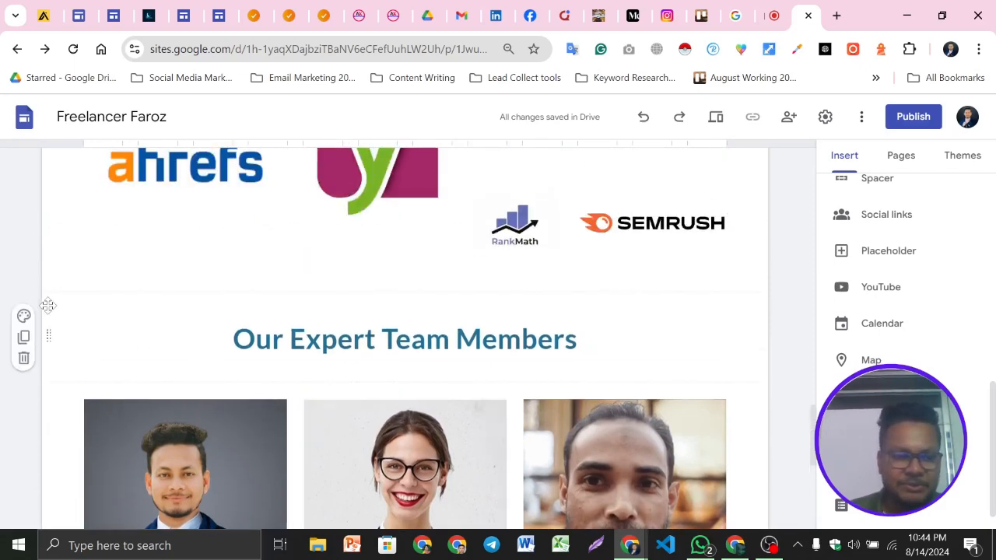
click(86, 316)
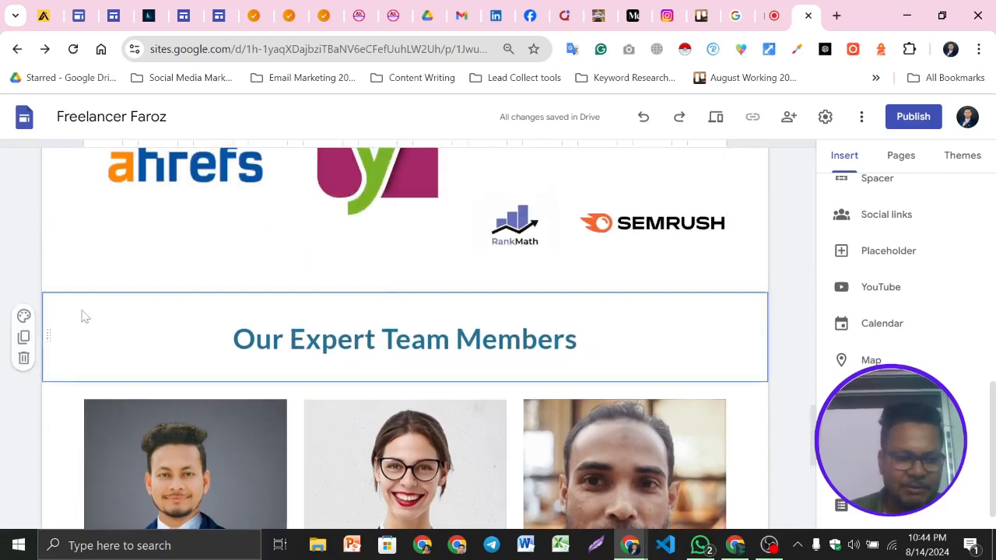
click(23, 317)
click(98, 383)
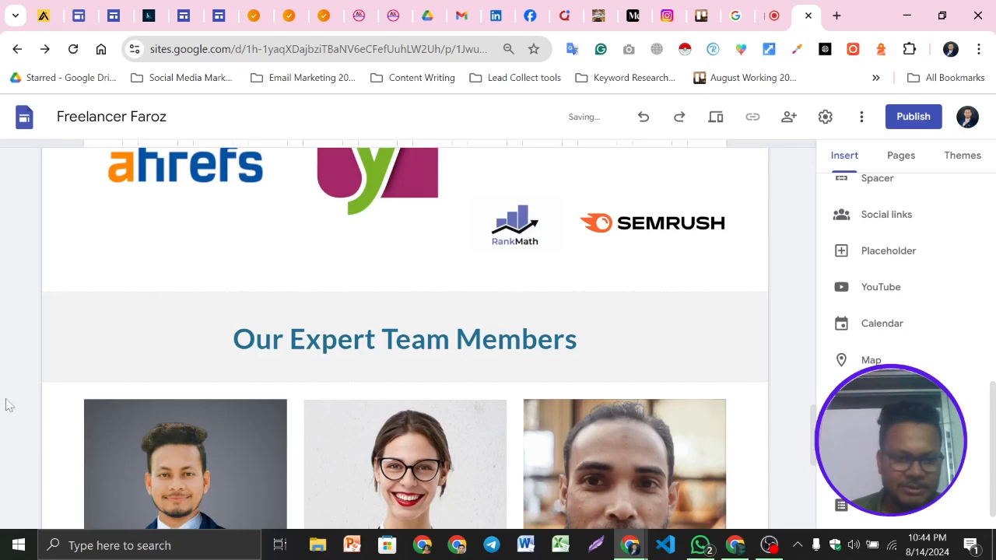
Compare the team section and the map below it on the example site
scroll(422, 407, down, 3)
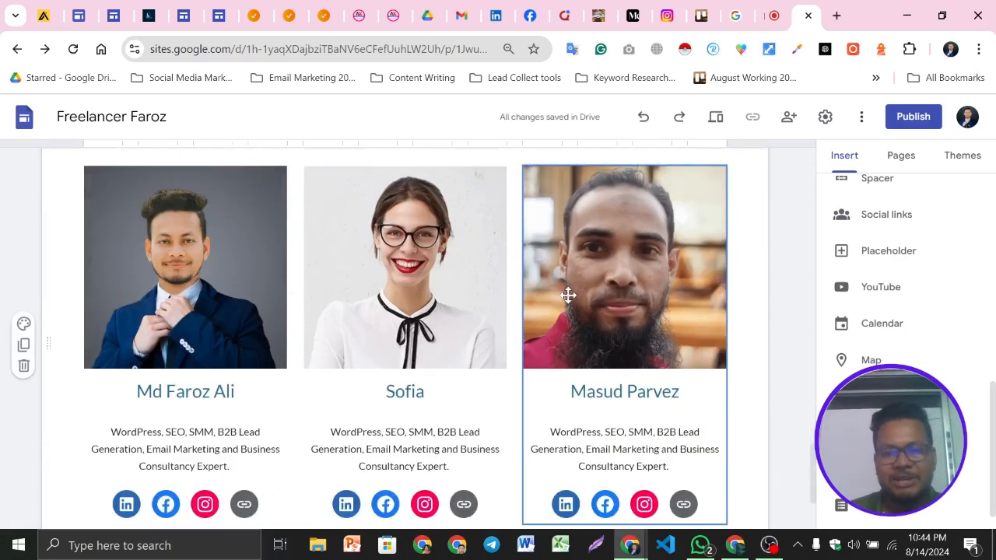
scroll(569, 295, down, 2)
scroll(404, 288, up, 2)
scroll(474, 308, down, 2)
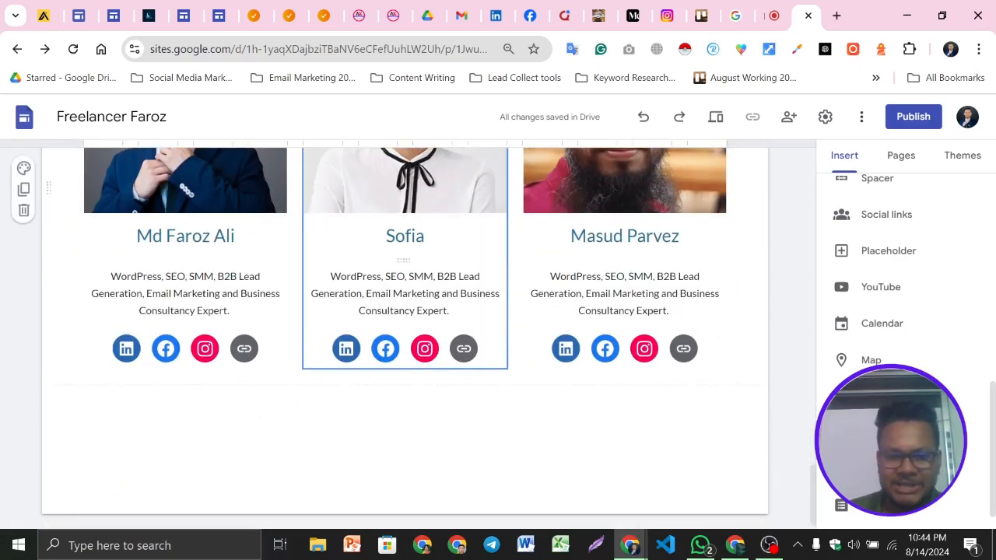
scroll(568, 323, up, 10)
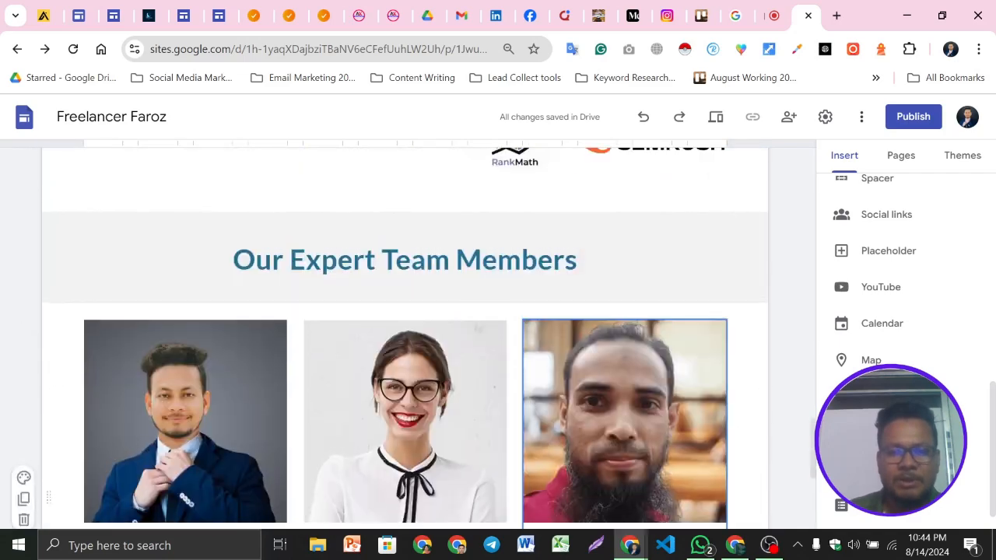
scroll(568, 323, down, 10)
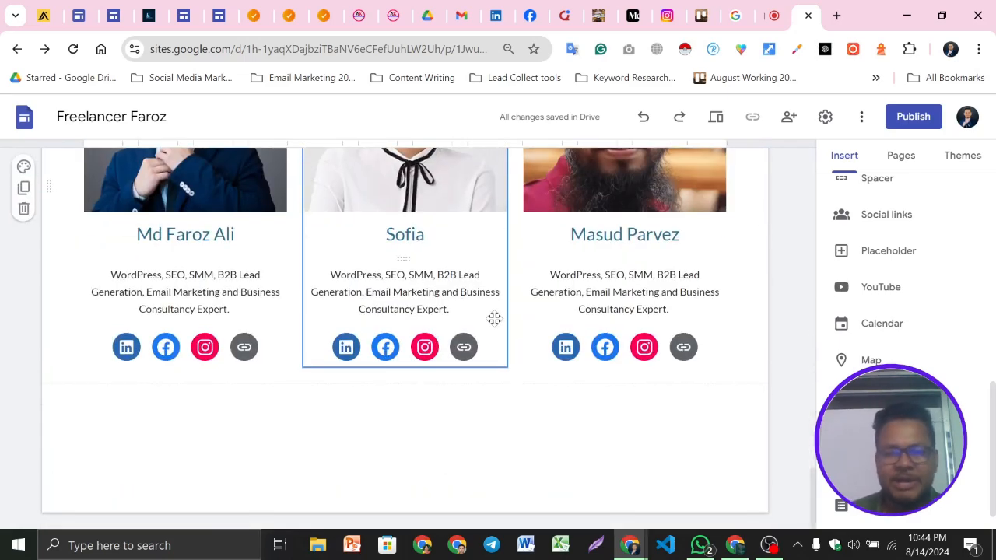
click(143, 7)
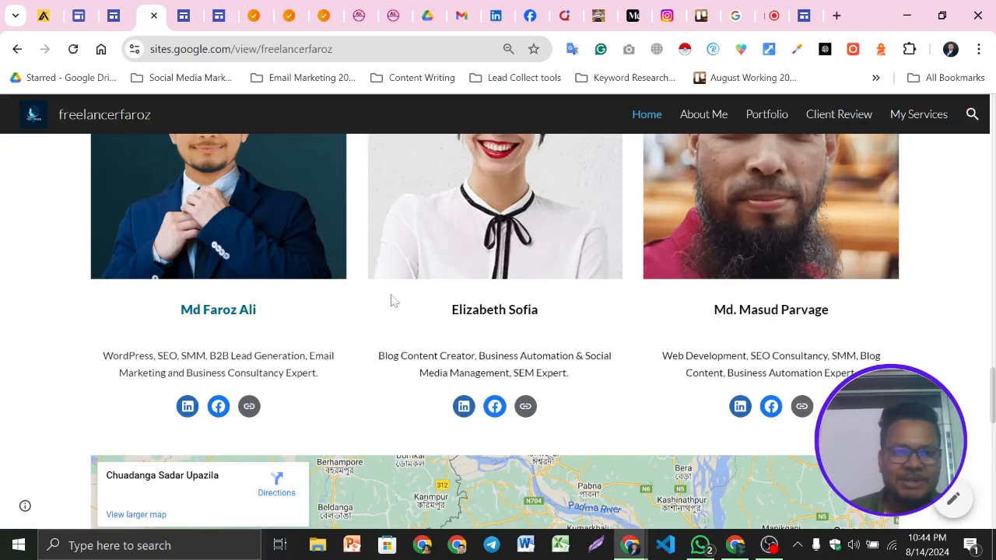
scroll(576, 334, down, 5)
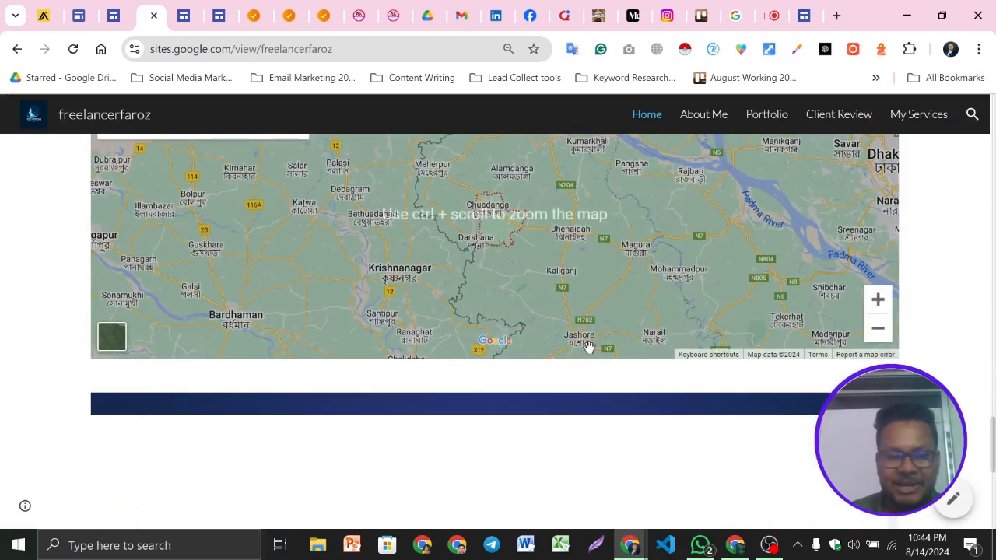
scroll(589, 346, up, 2)
scroll(806, 369, up, 2)
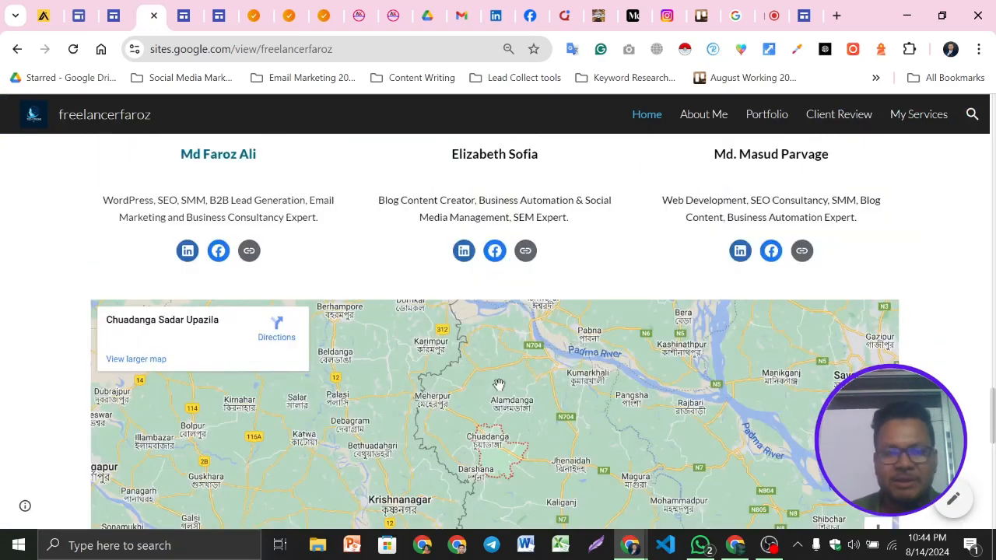
scroll(333, 280, down, 3)
scroll(333, 280, up, 1)
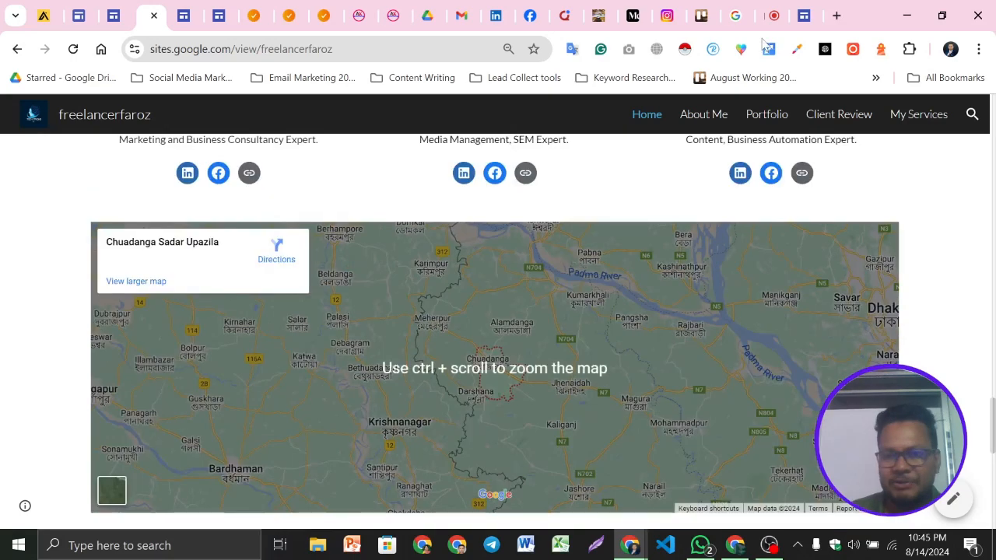
click(804, 16)
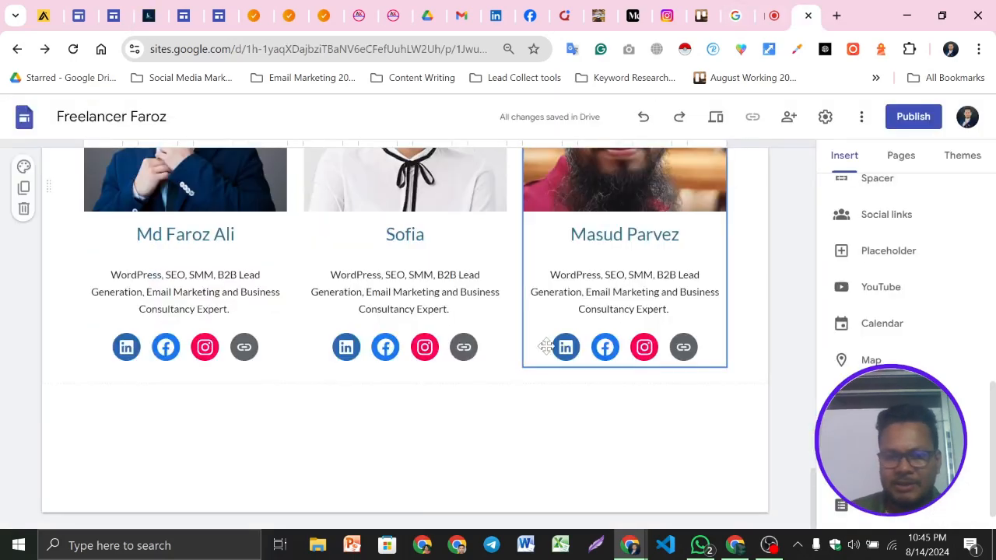
Insert a map of Chuadanga District, Bangladesh below the team section
scroll(952, 329, down, 1)
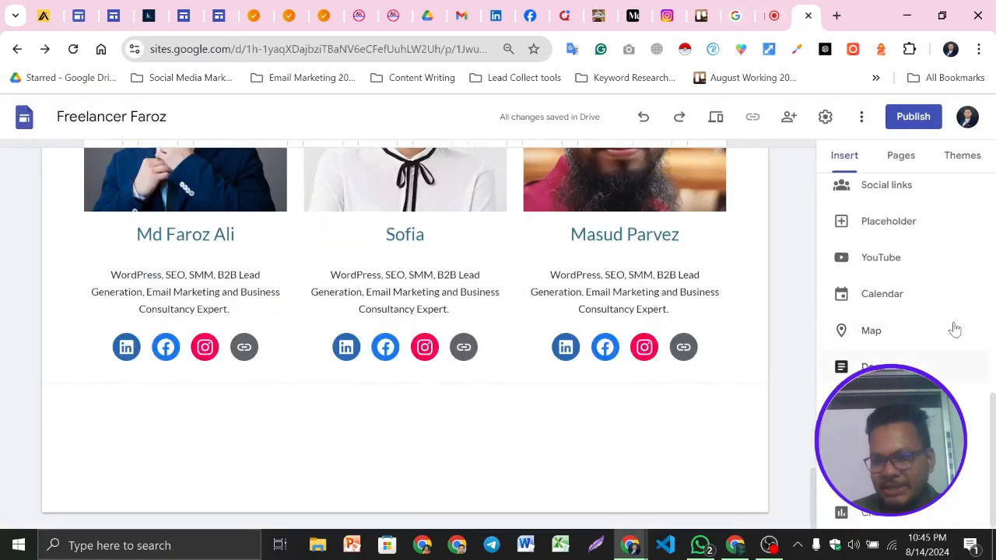
click(892, 333)
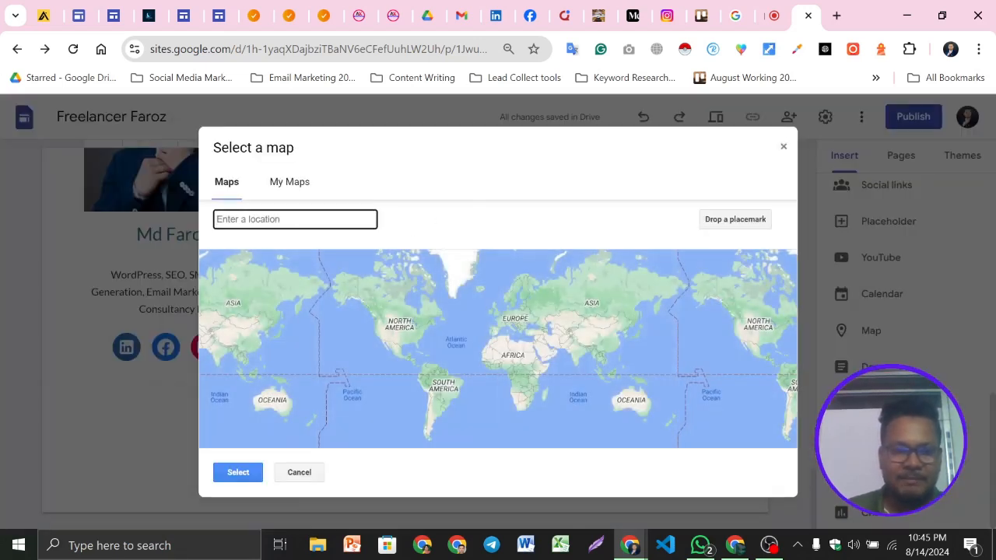
text(C)
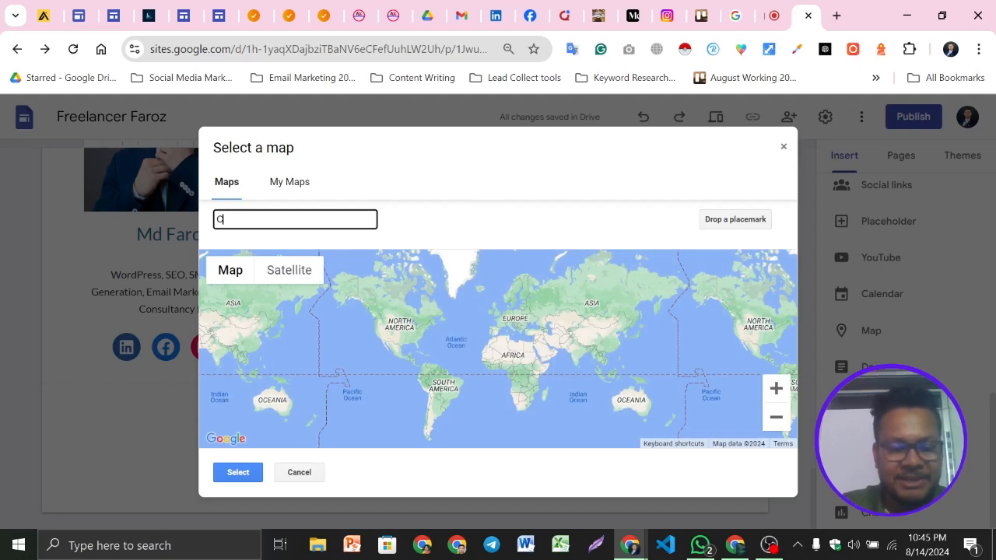
text(huadanga)
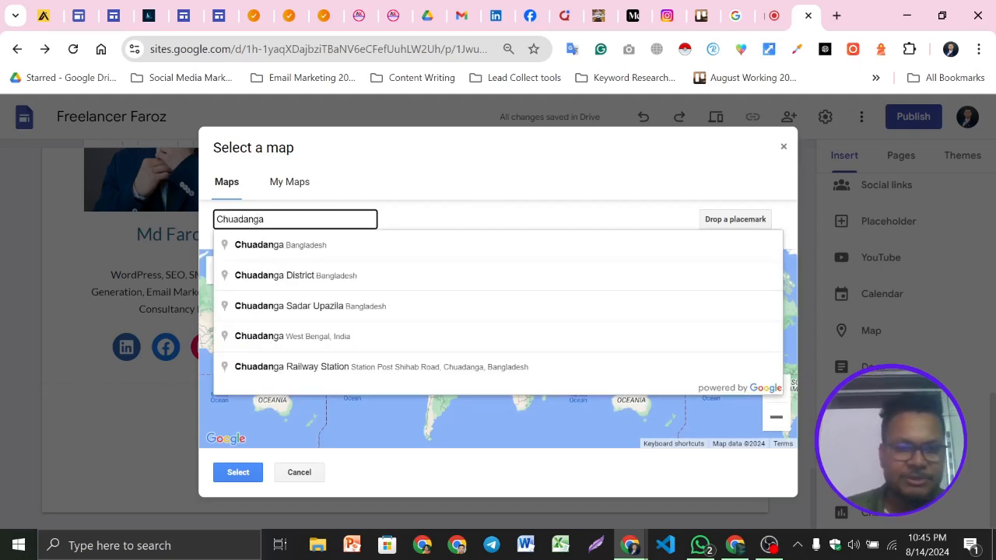
click(313, 280)
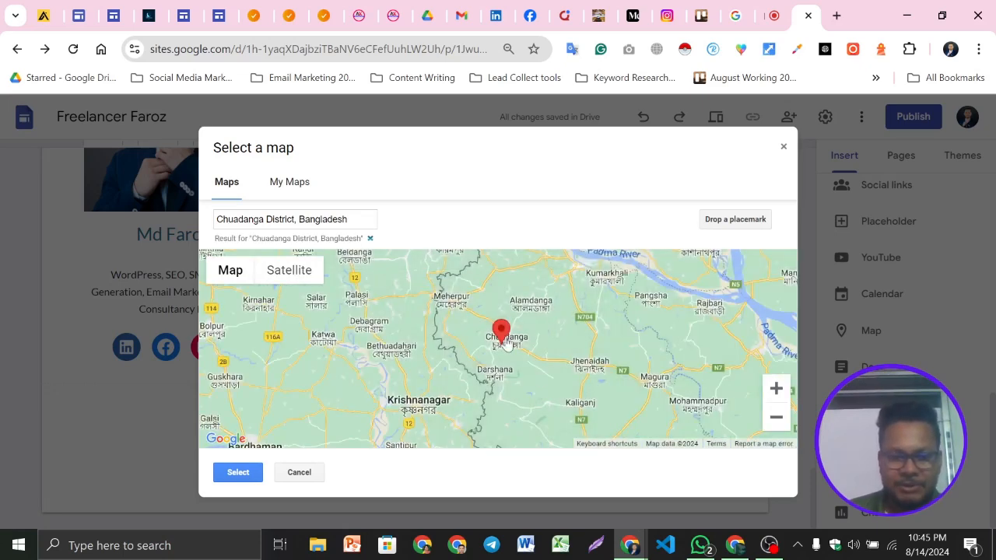
click(238, 473)
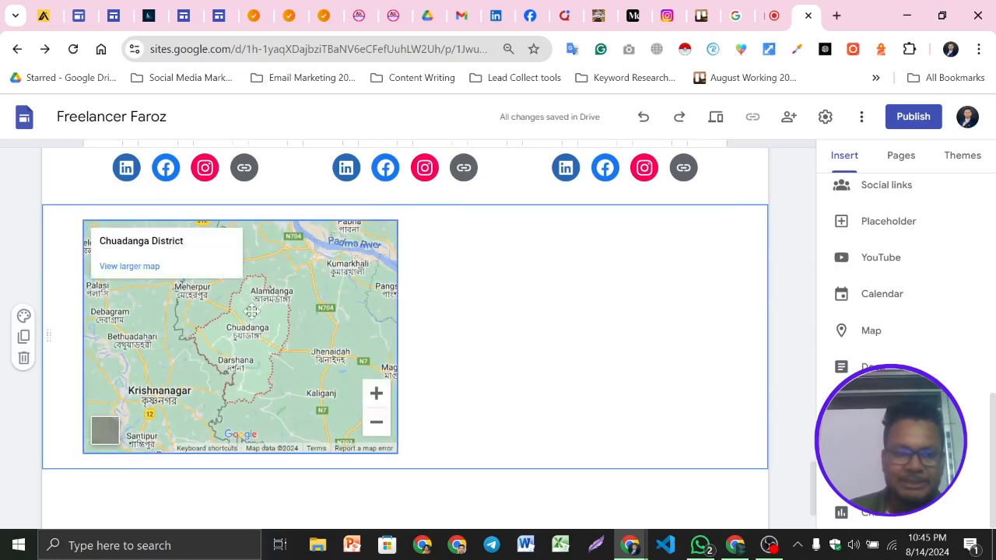
Widen the map to span the full width of the page content
drag(397, 336, 727, 412)
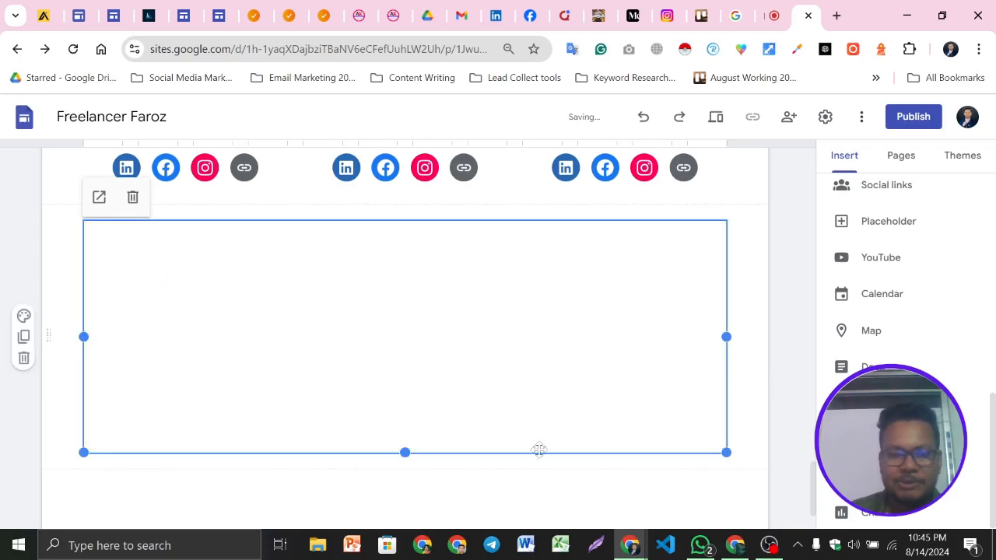
click(8, 432)
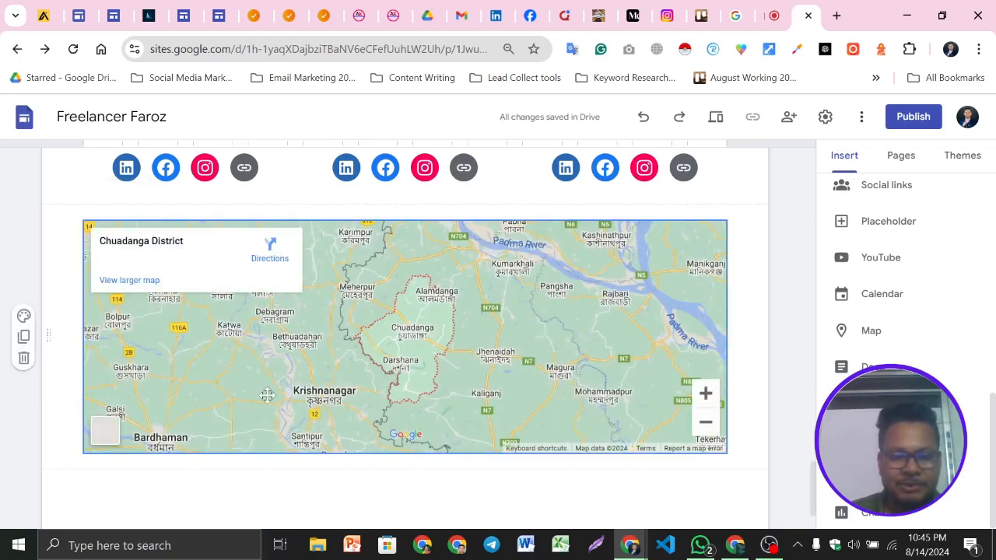
scroll(159, 258, up, 2)
scroll(685, 445, down, 3)
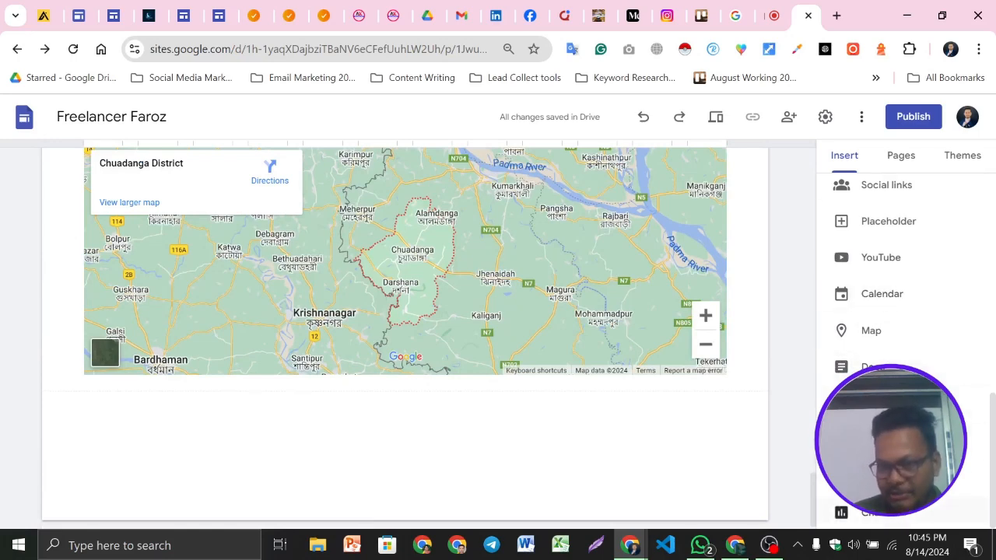
click(869, 292)
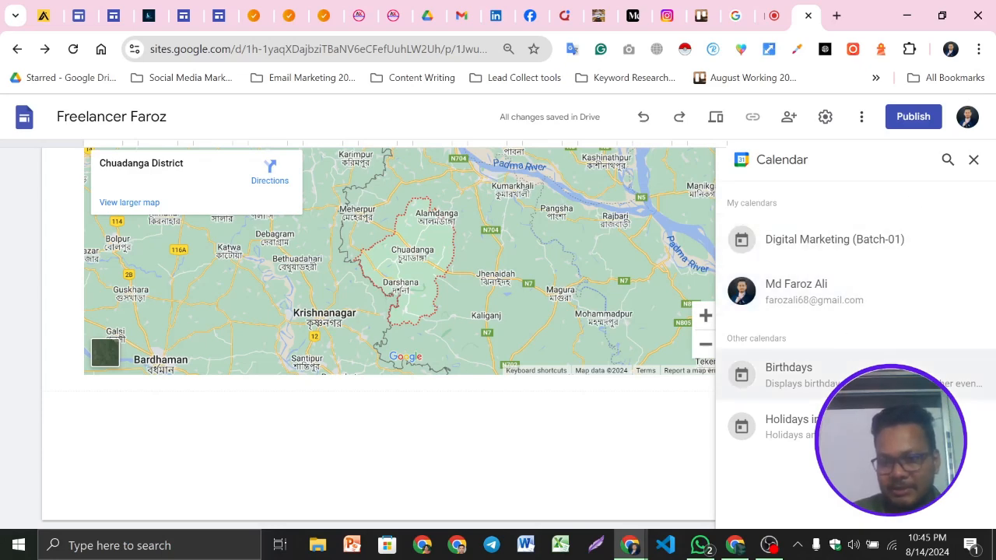
click(974, 160)
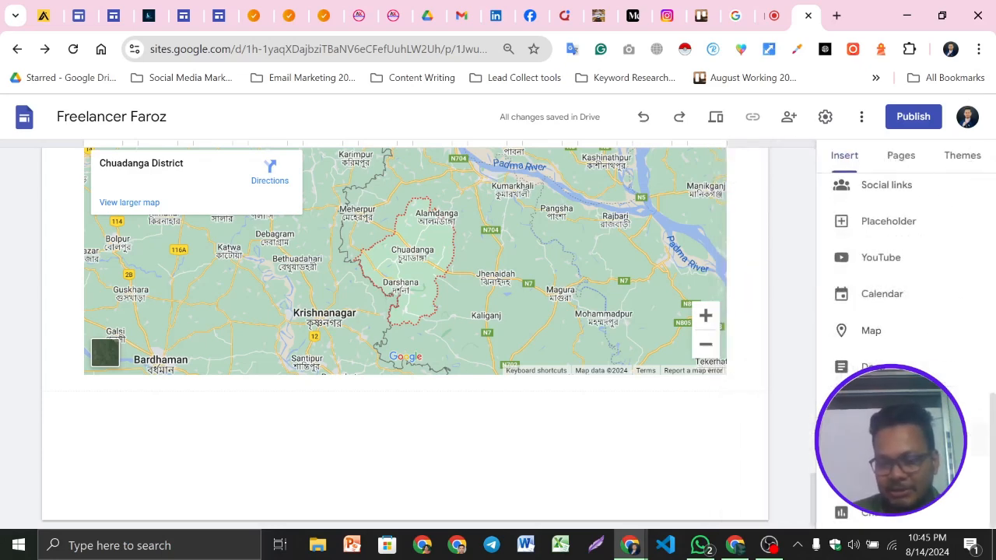
scroll(492, 367, up, 3)
scroll(311, 291, down, 3)
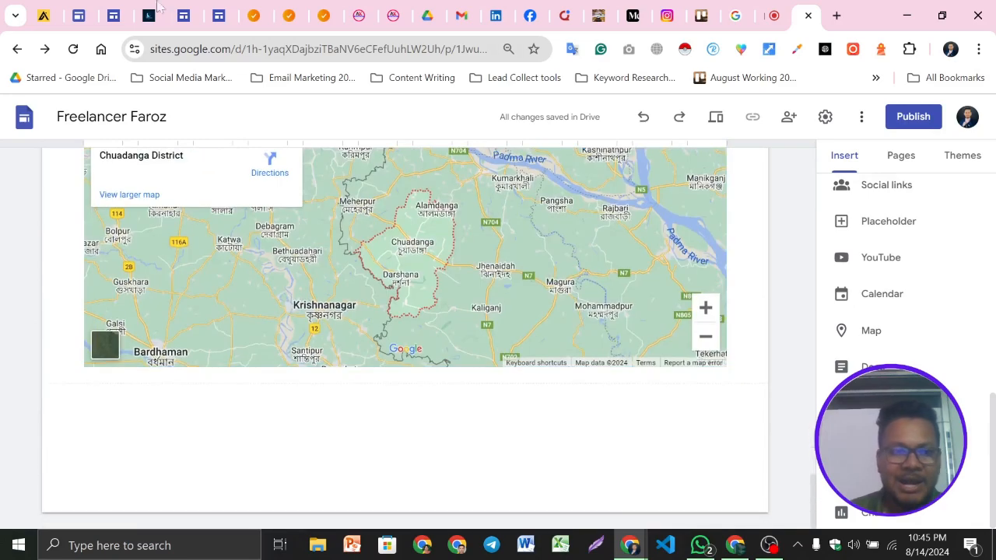
Examine the footer area below the map on the example site
click(146, 11)
scroll(681, 356, down, 5)
scroll(751, 366, down, 2)
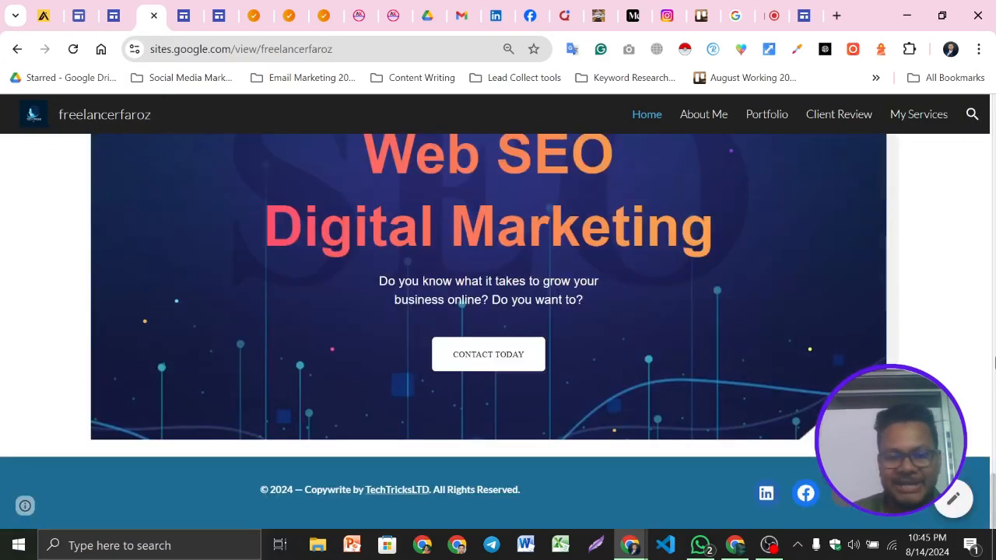
click(994, 365)
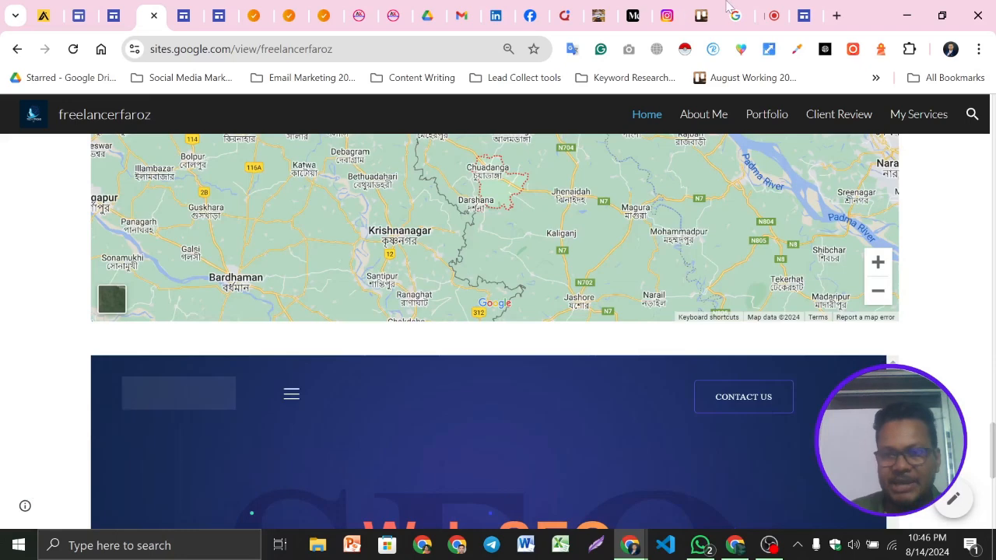
click(801, 14)
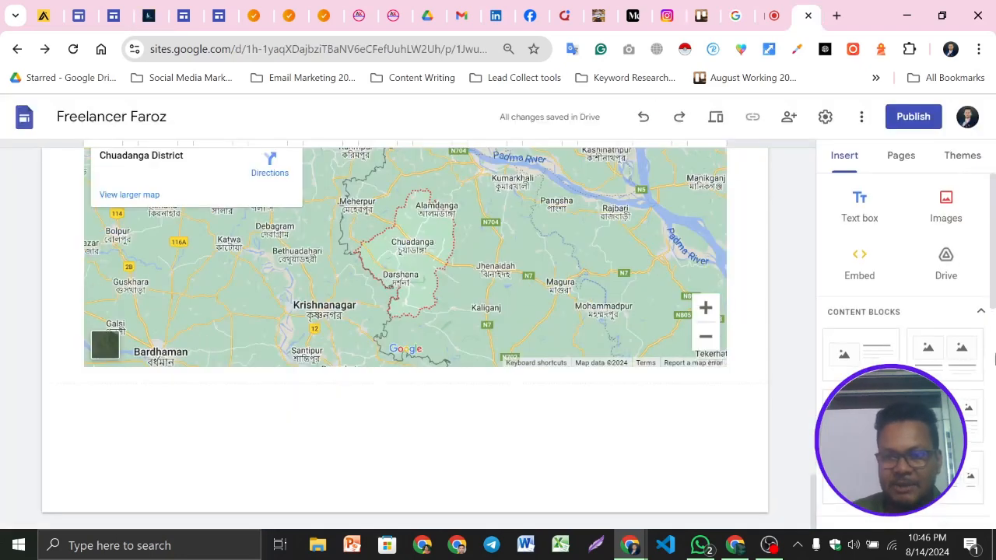
click(856, 263)
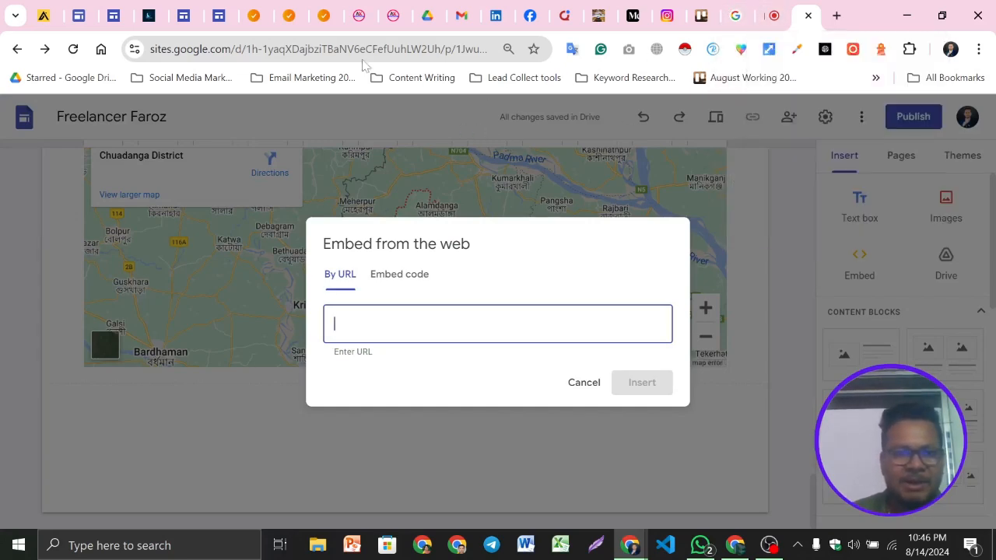
click(263, 16)
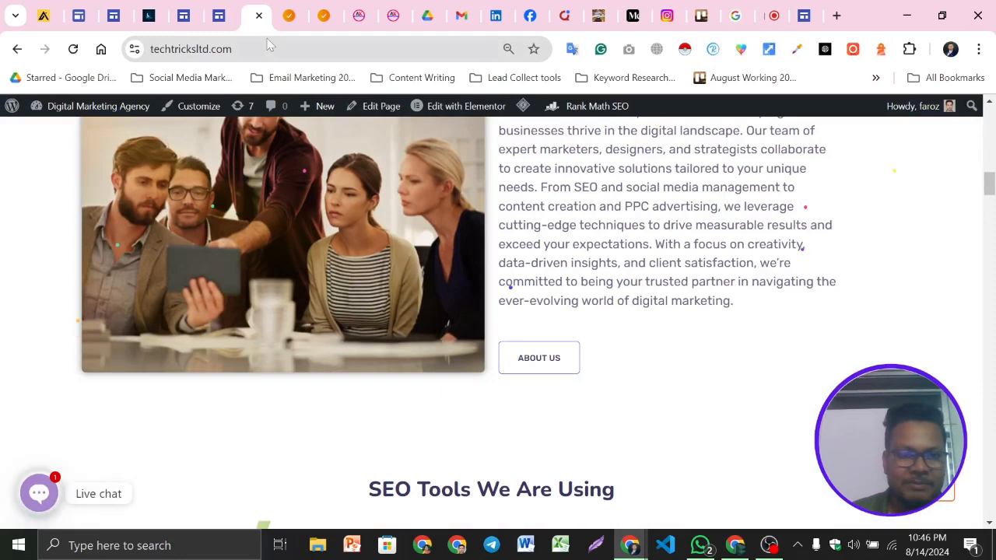
click(291, 15)
click(336, 9)
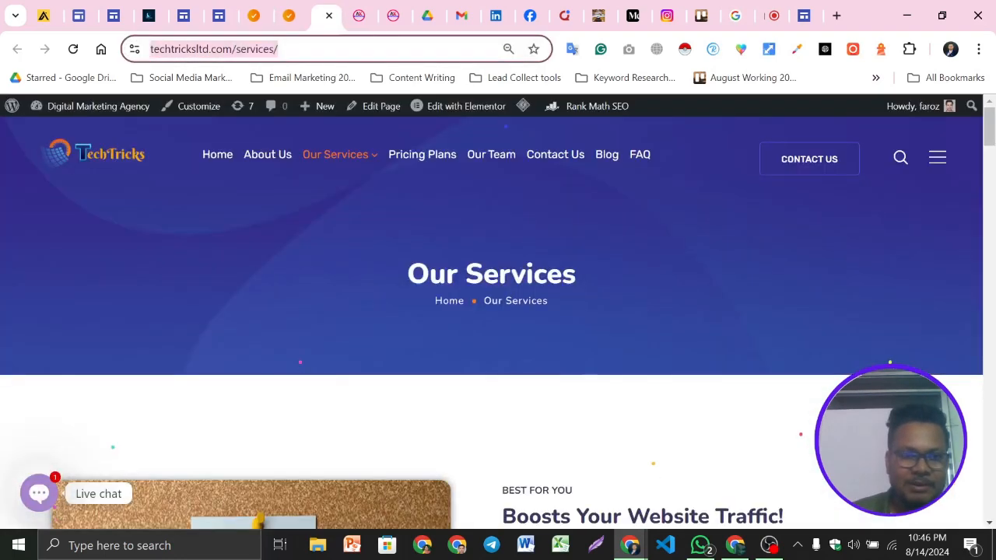
click(770, 16)
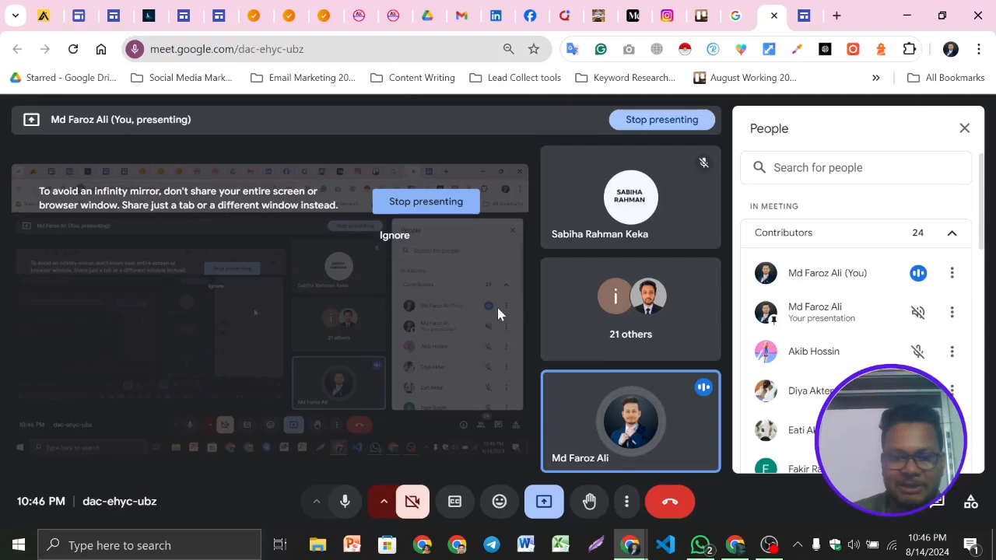
key(ctrl+Tab)
text(https://techtricksltd.com/services/)
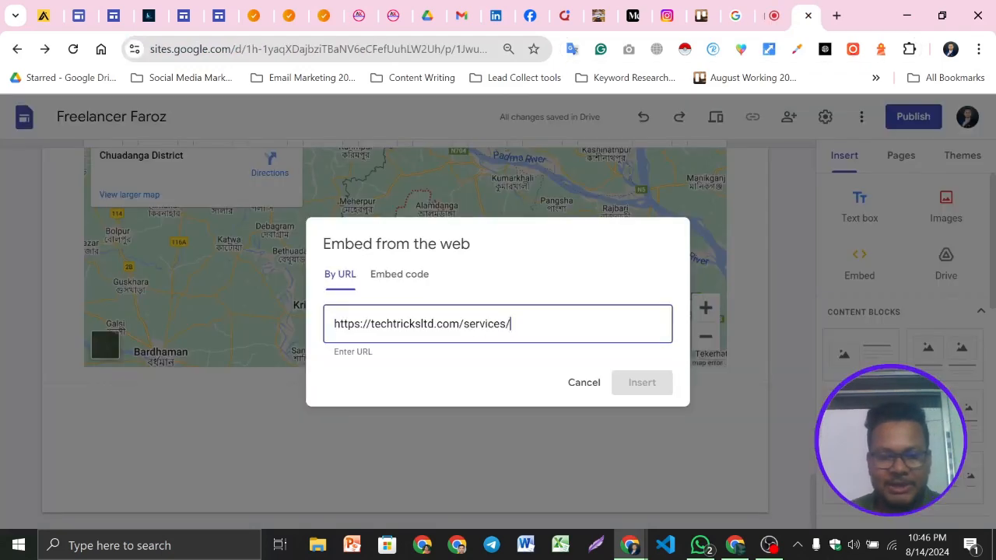
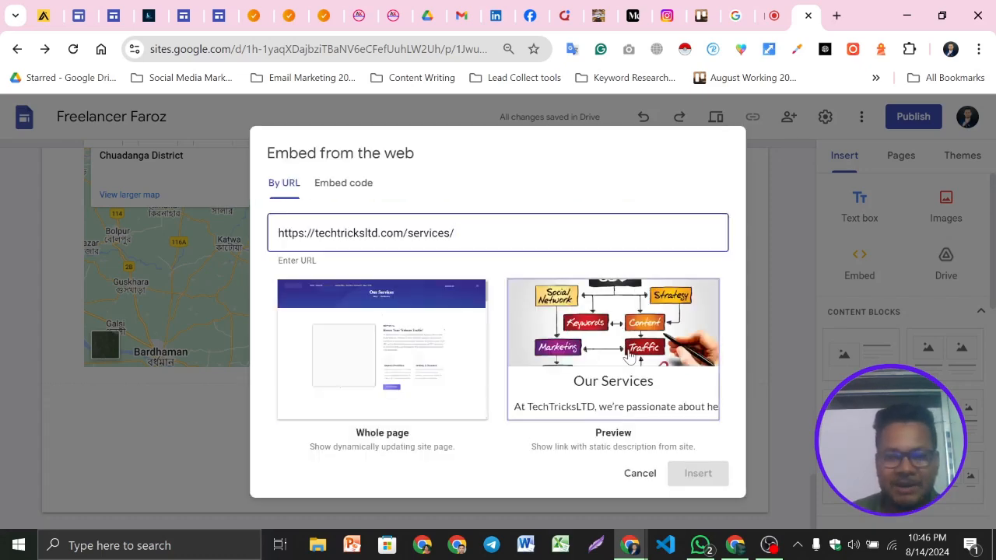
Insert the services URL as a whole-page embed, then delete the embedded page again
click(414, 356)
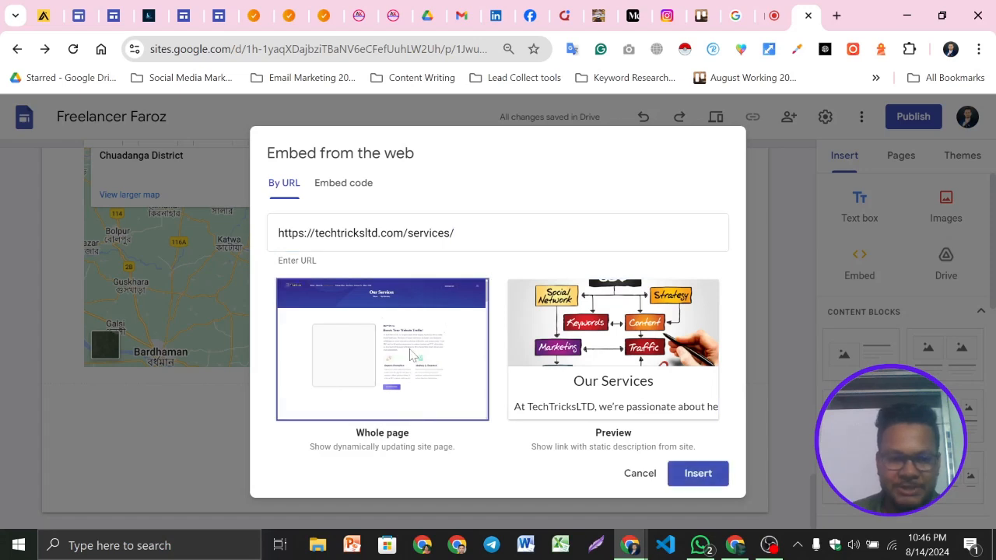
click(696, 474)
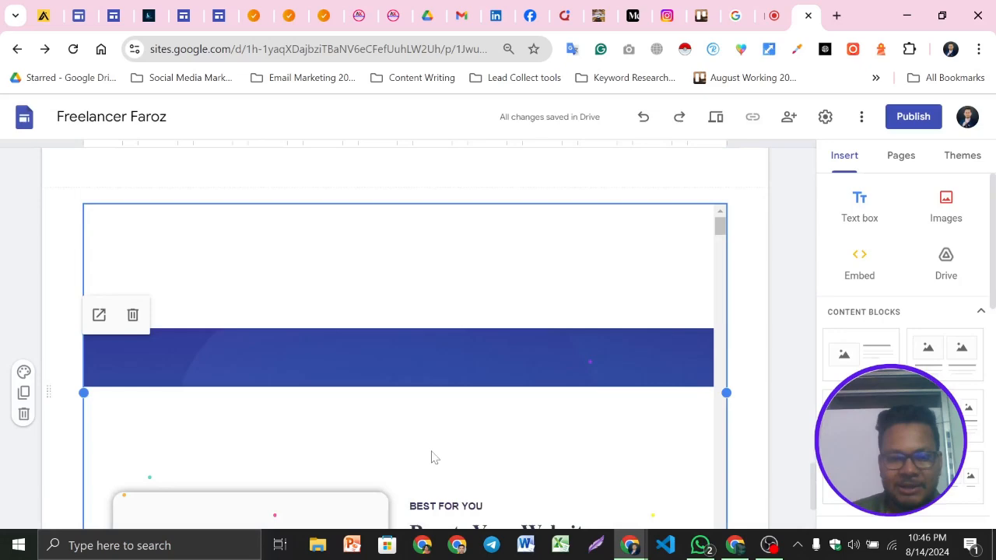
scroll(464, 300, down, 3)
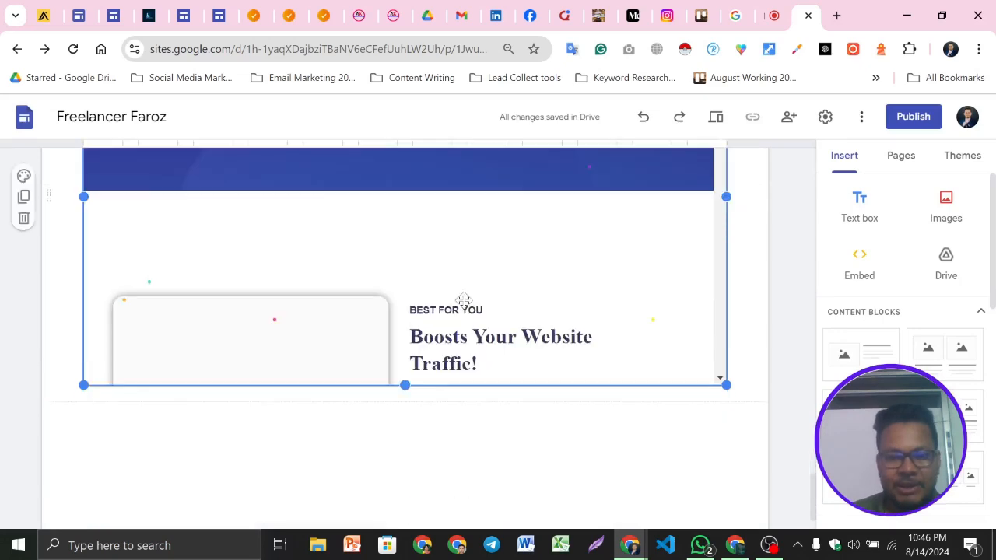
scroll(464, 301, up, 5)
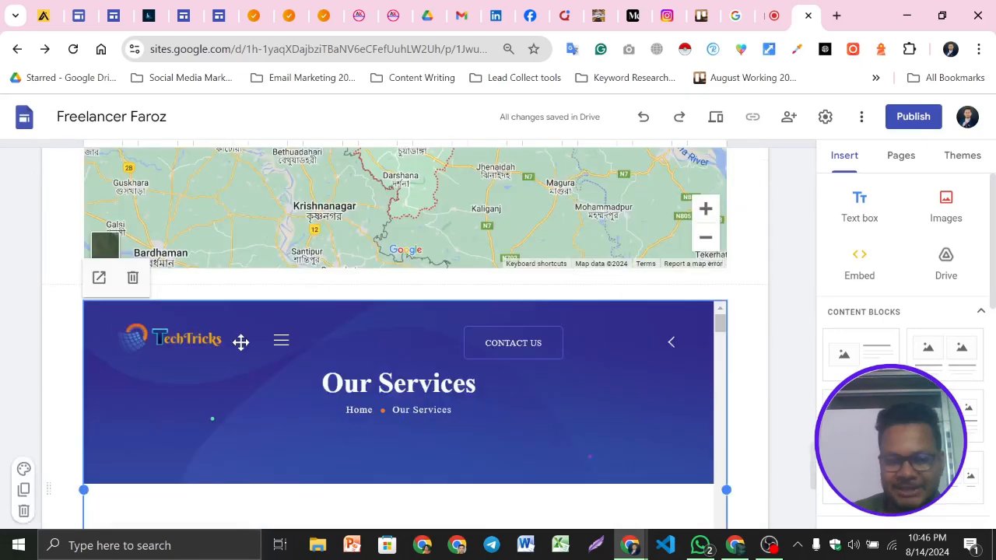
scroll(173, 255, down, 1)
key(Delete)
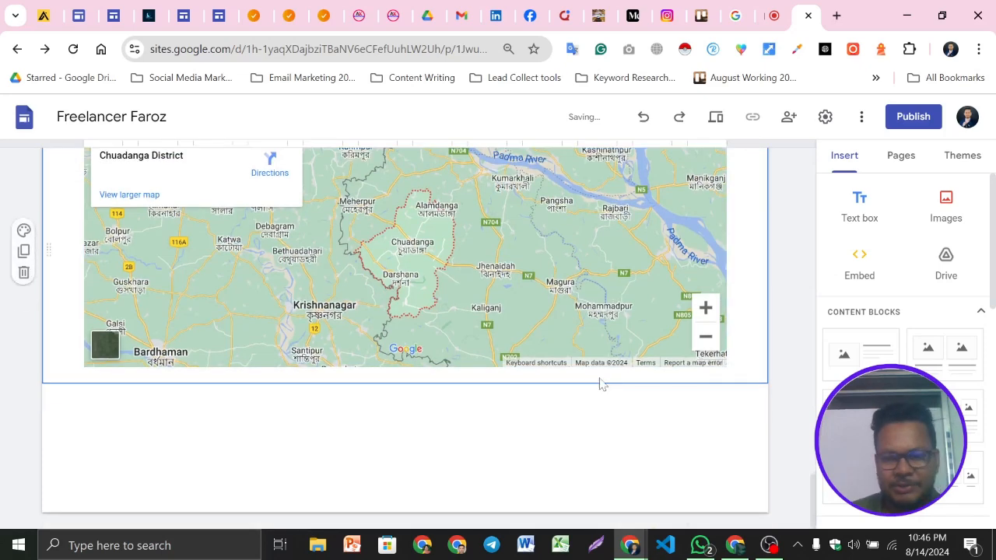
key(ctrl+z)
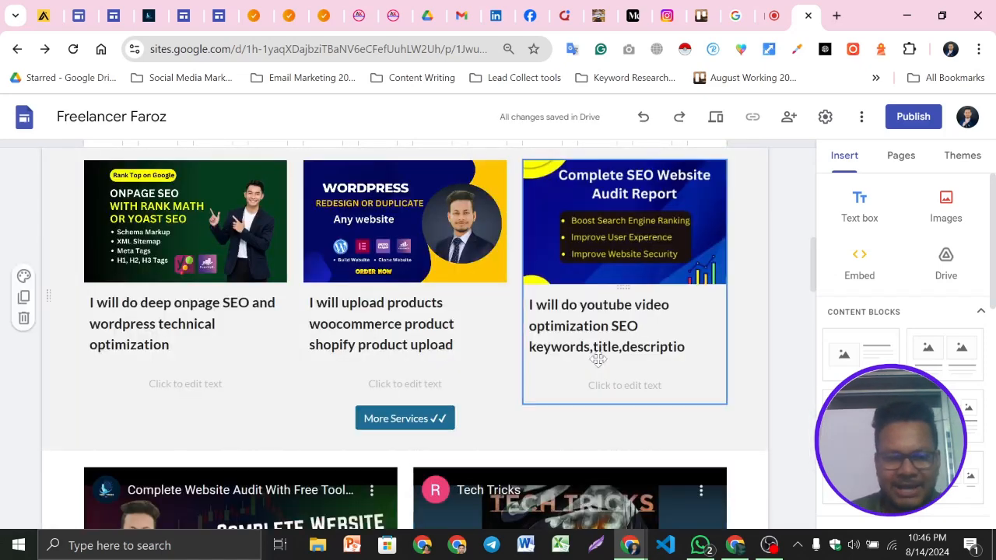
Scroll through the site page to review its sections from the header down to the map
scroll(418, 322, up, 4)
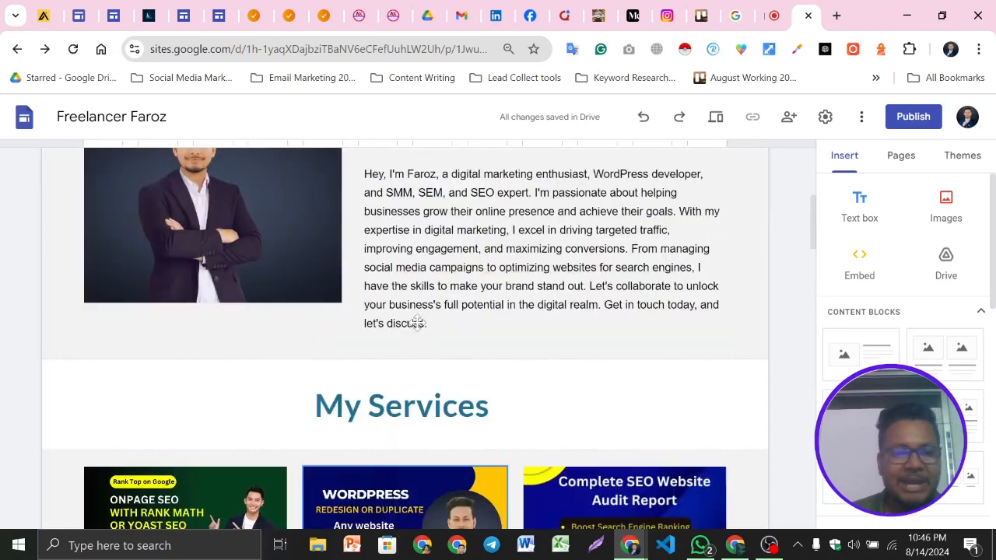
scroll(418, 322, down, 2)
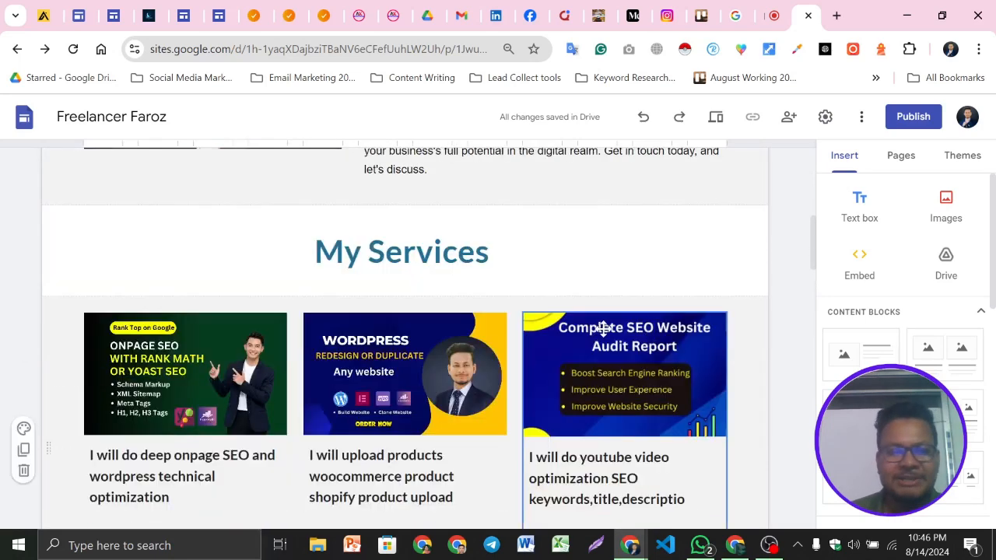
scroll(588, 373, up, 8)
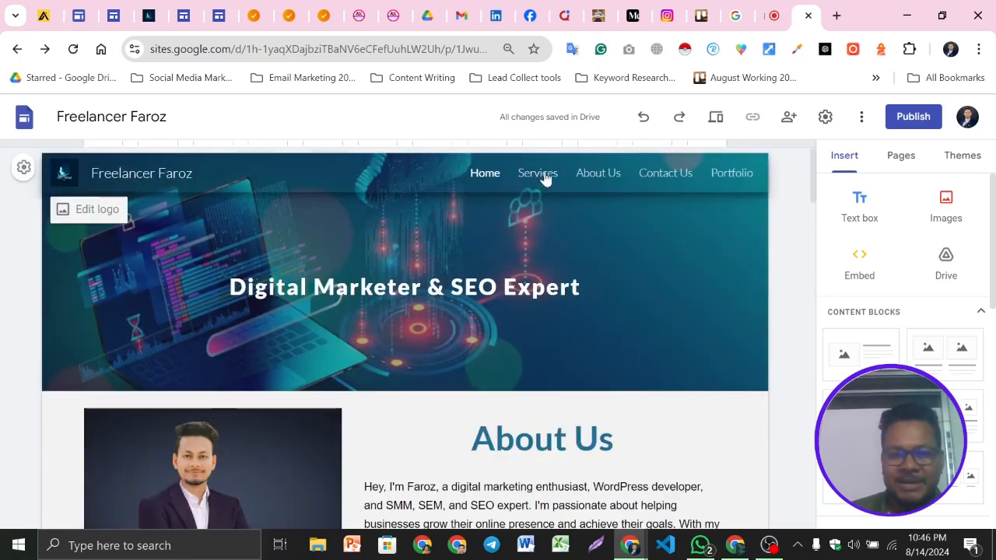
scroll(622, 389, down, 6)
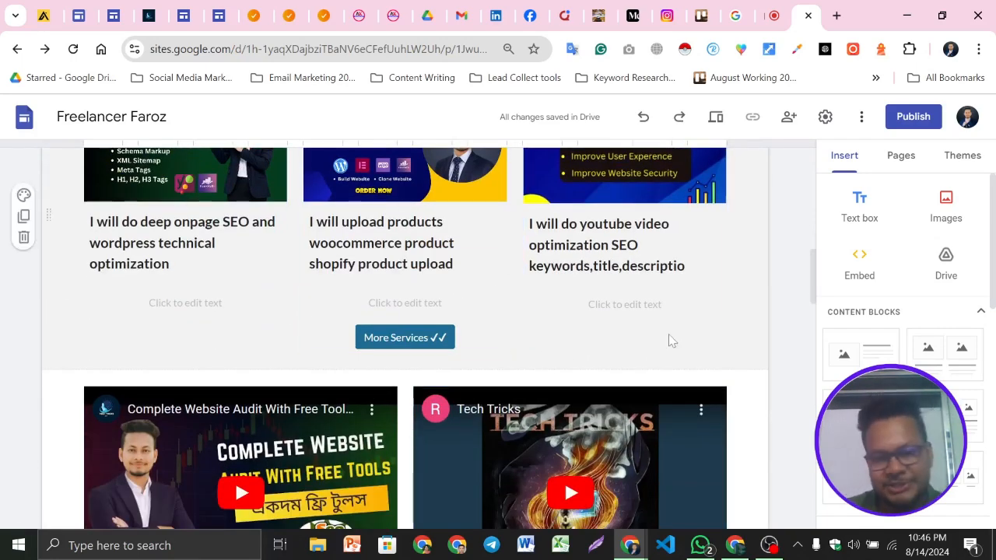
scroll(574, 362, up, 2)
scroll(573, 364, down, 15)
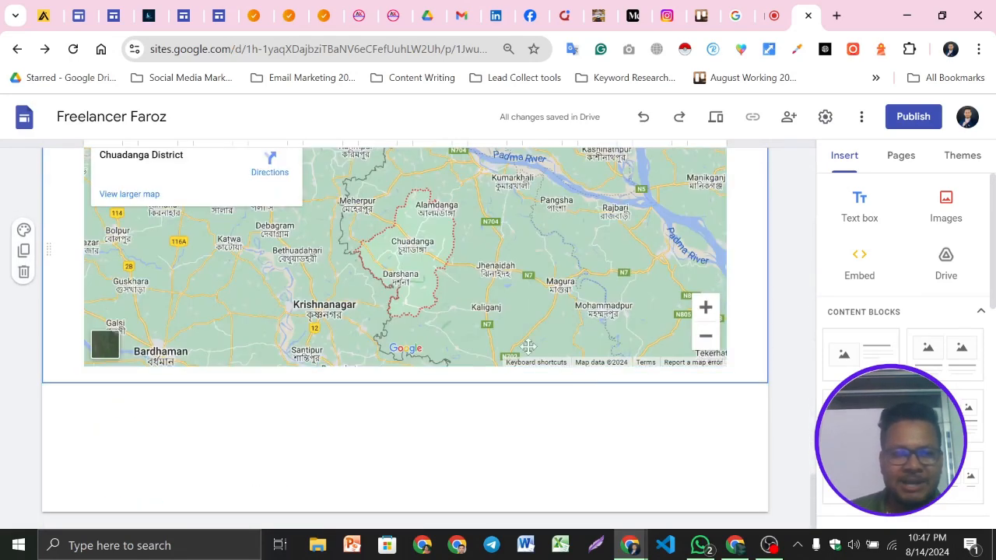
Switch to the TechTricks example site and scroll down to examine its footer
click(250, 16)
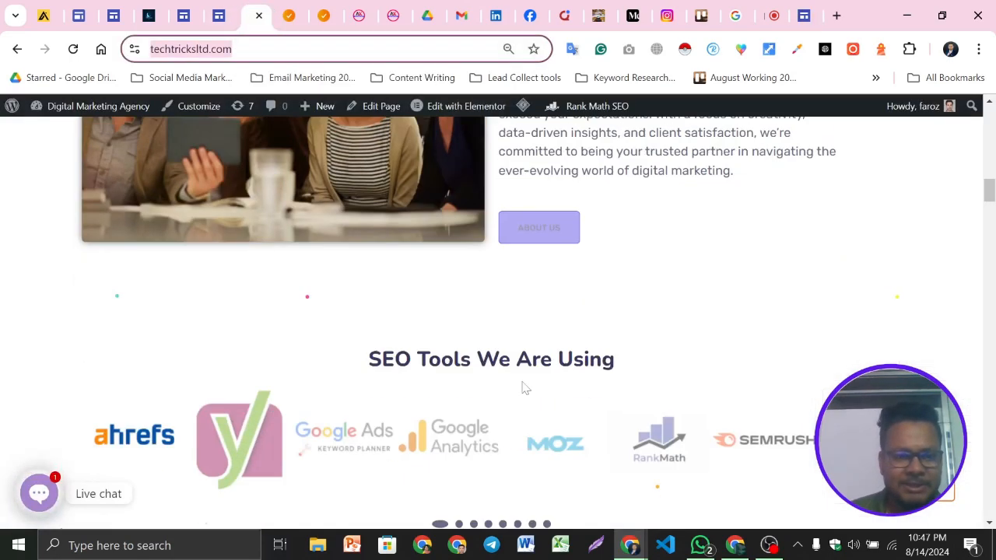
scroll(596, 359, down, 10)
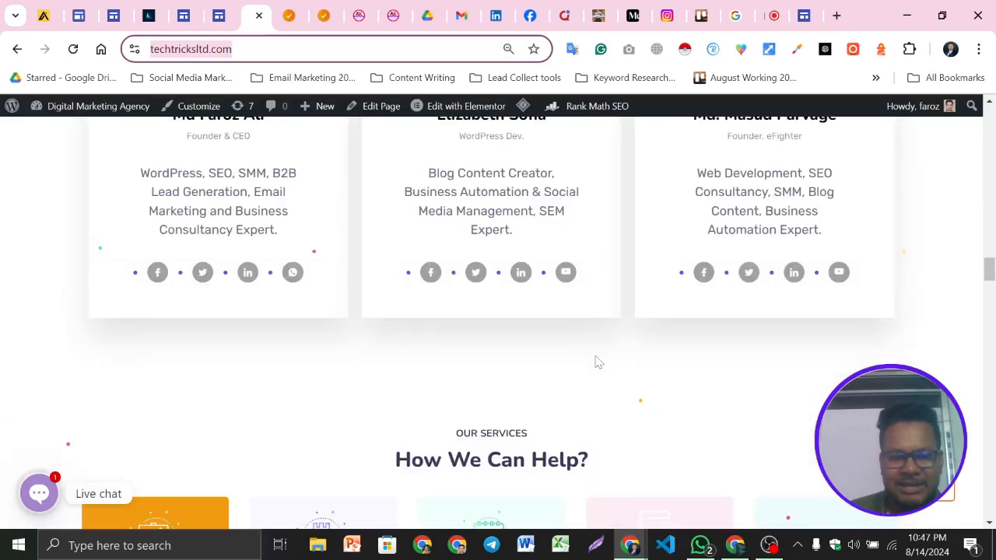
scroll(596, 358, down, 10)
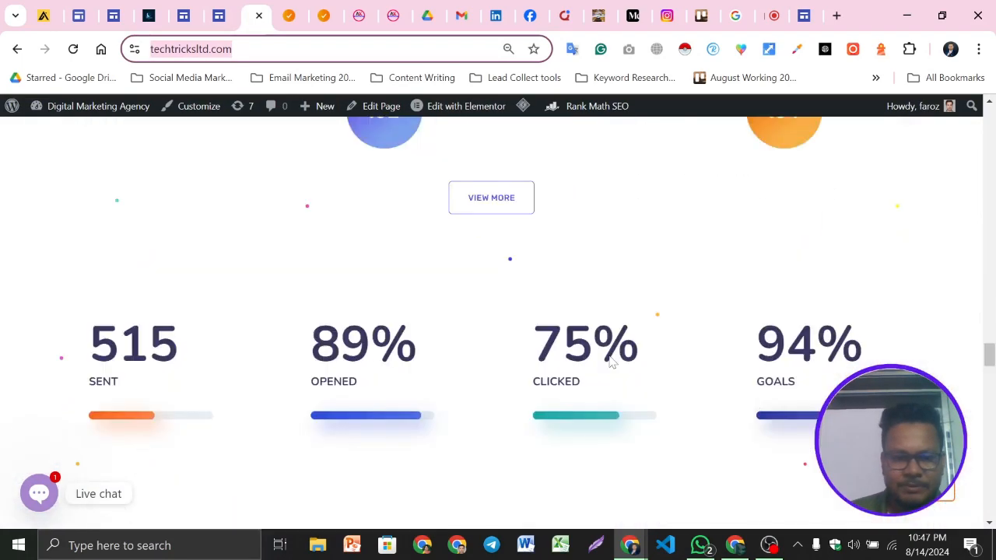
scroll(615, 362, down, 8)
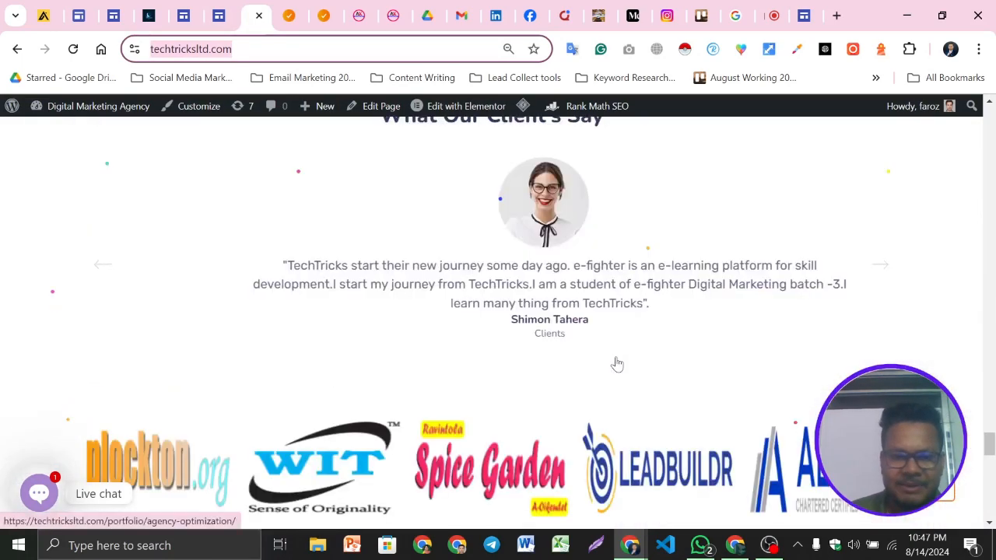
scroll(617, 364, down, 10)
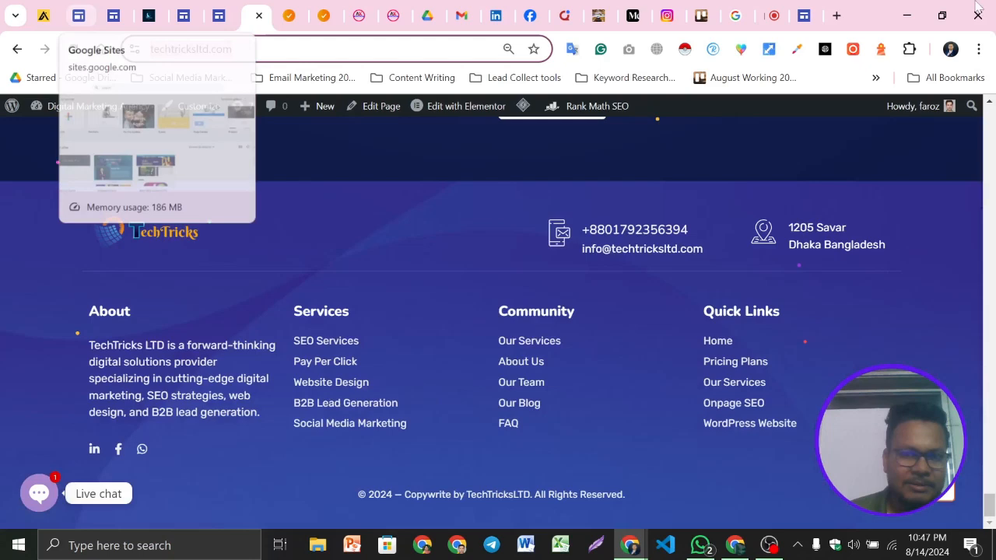
Return to the site editor and scroll through the whole page again down to the map
click(805, 16)
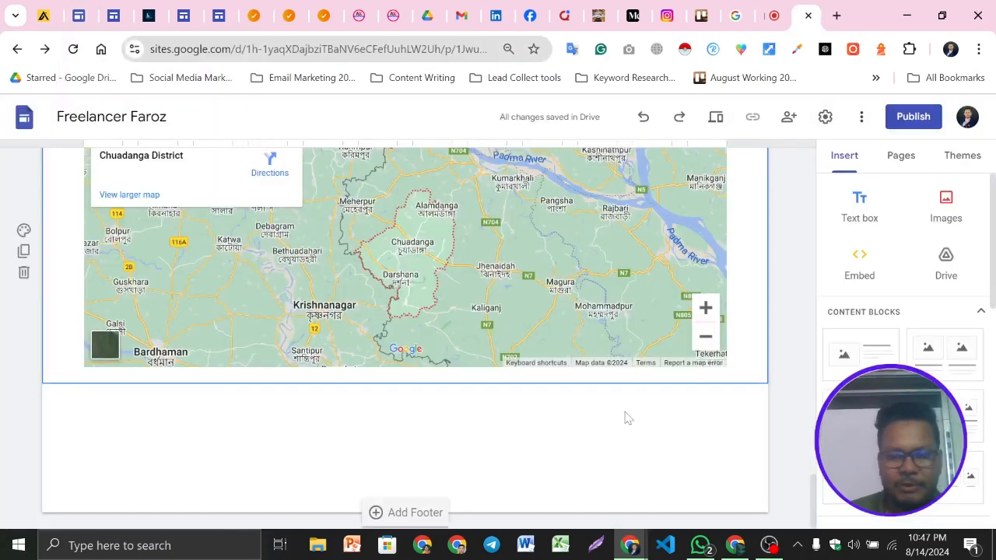
scroll(611, 403, up, 5)
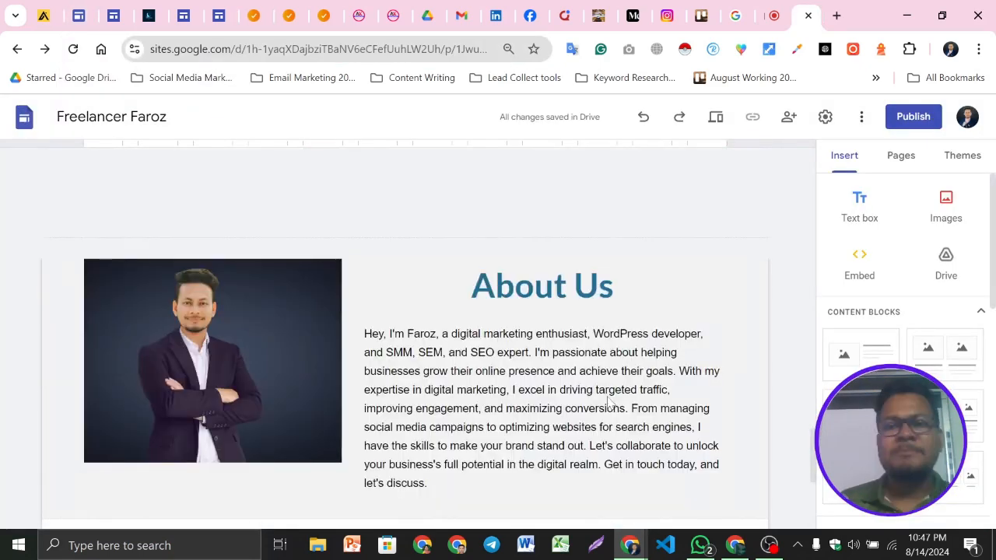
scroll(504, 380, up, 2)
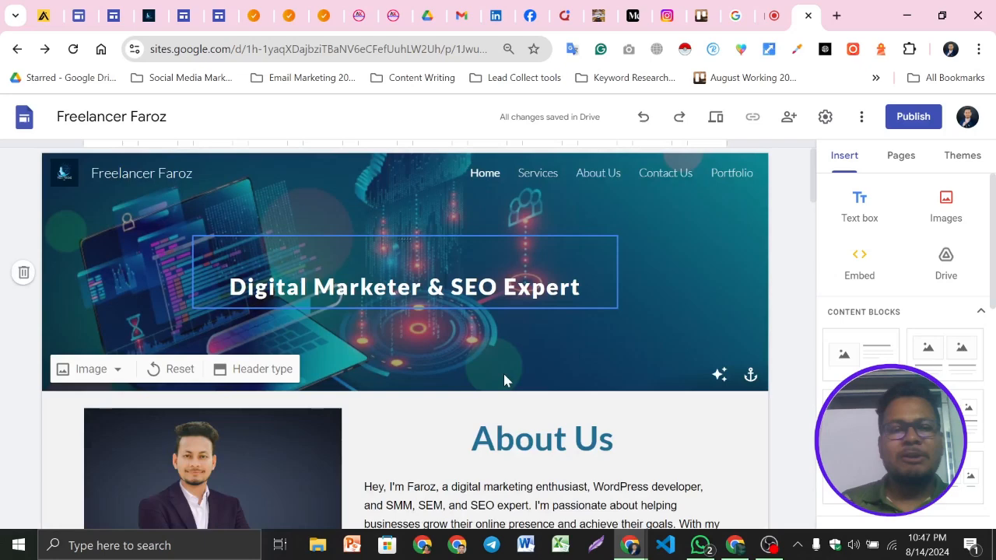
scroll(209, 290, down, 5)
scroll(454, 400, up, 4)
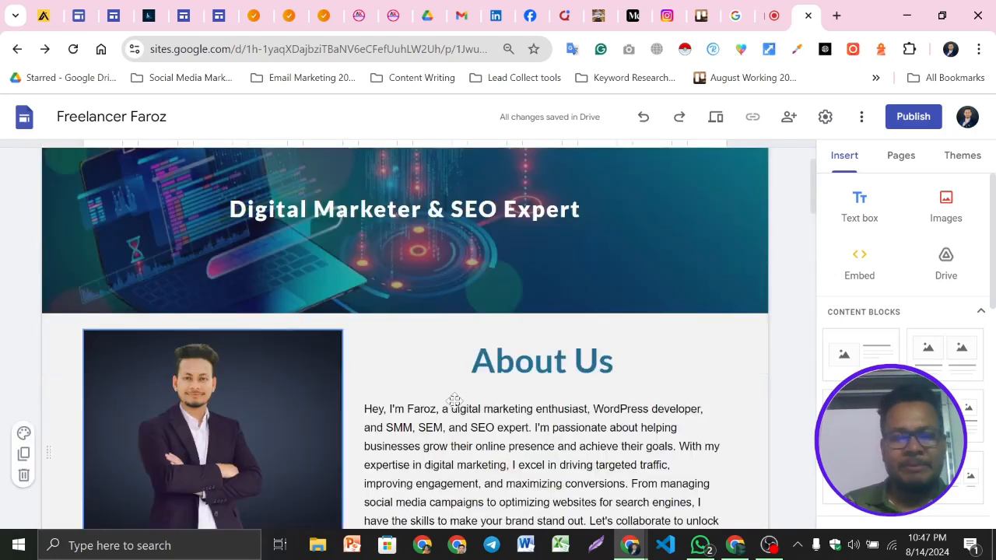
scroll(498, 389, down, 10)
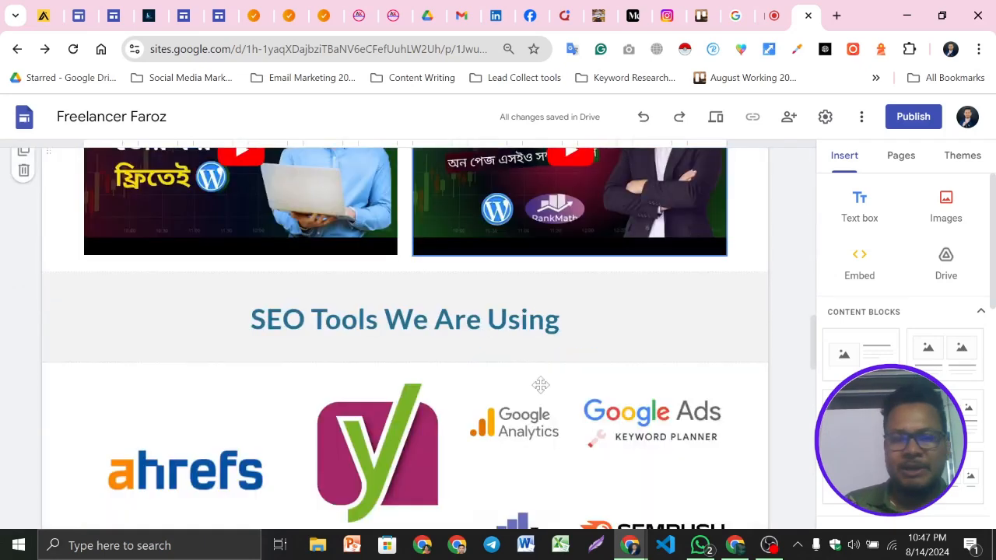
scroll(541, 385, down, 10)
mouse_move(387, 526)
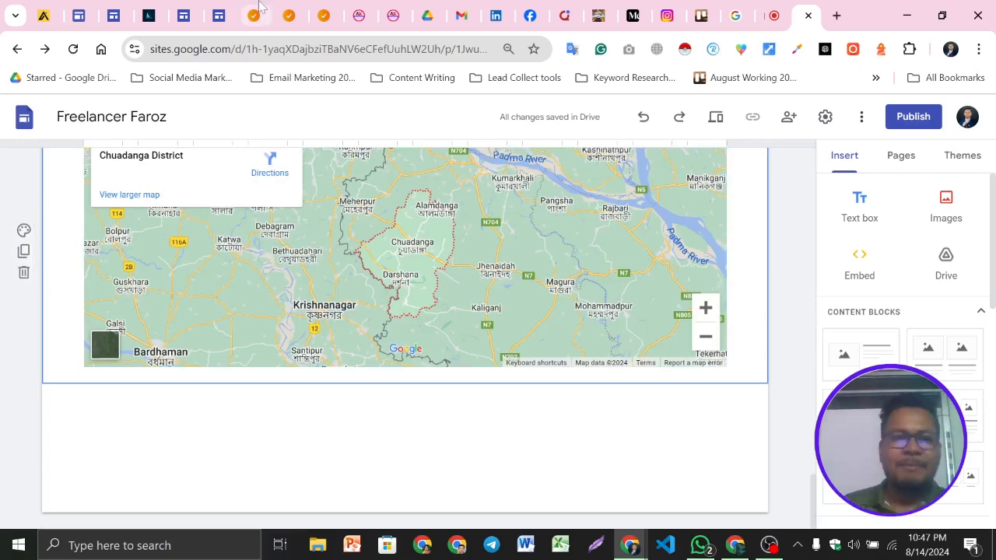
Copy the copyright line from the example site's footer and paste it into a new site footer
click(259, 10)
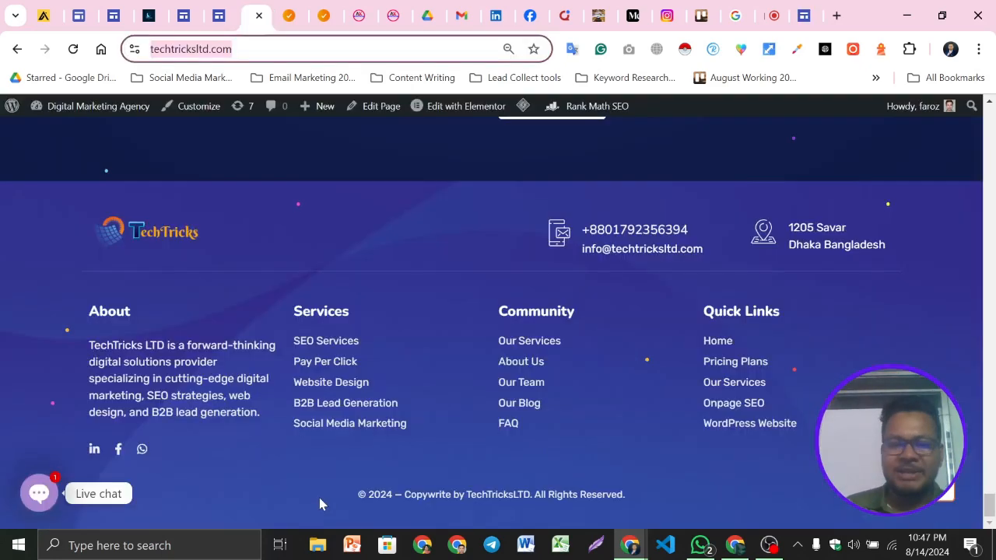
drag(319, 505, 655, 498)
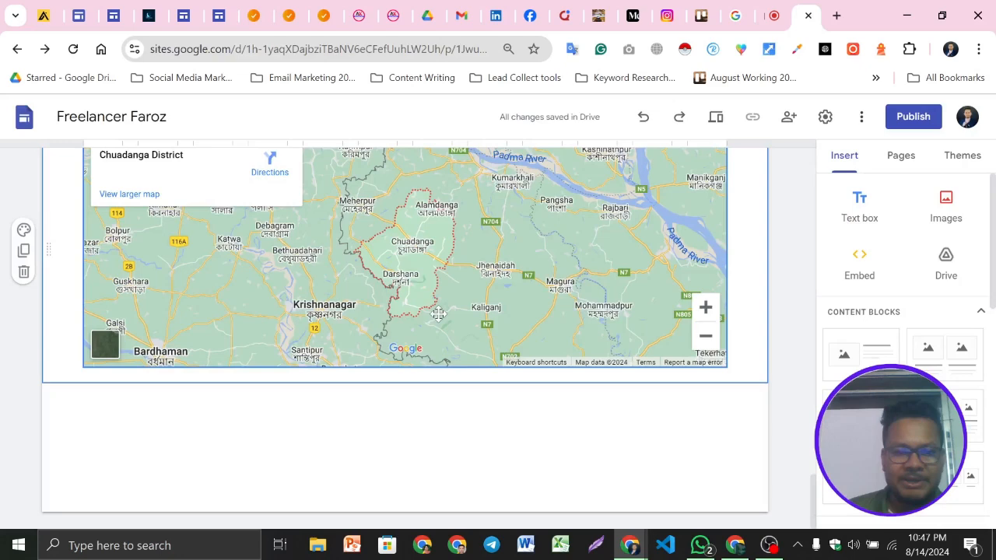
click(414, 513)
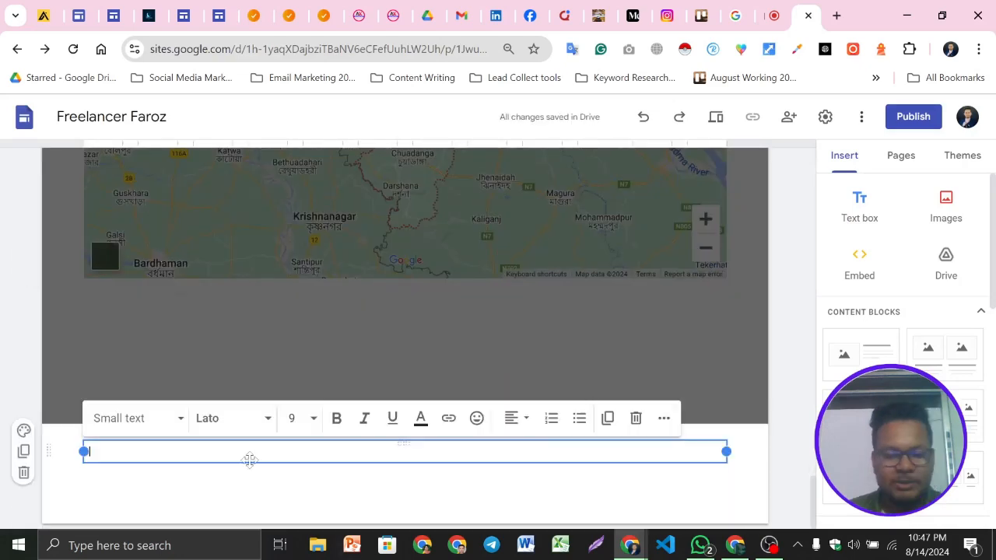
text(© 2024 — Copyright by TechTricksLTD All Rights Reserved.)
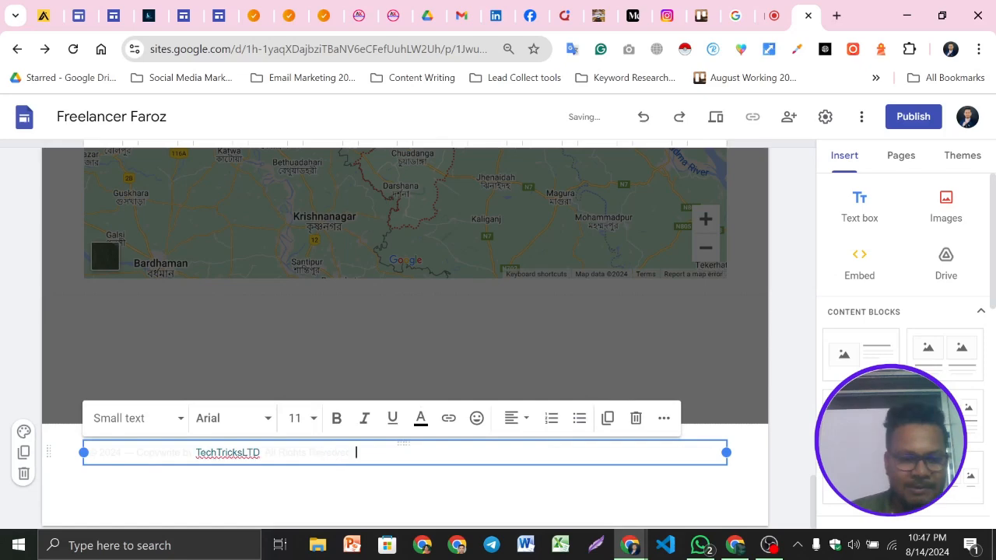
Select all the footer text and set its text colour to black
key(ctrl+a)
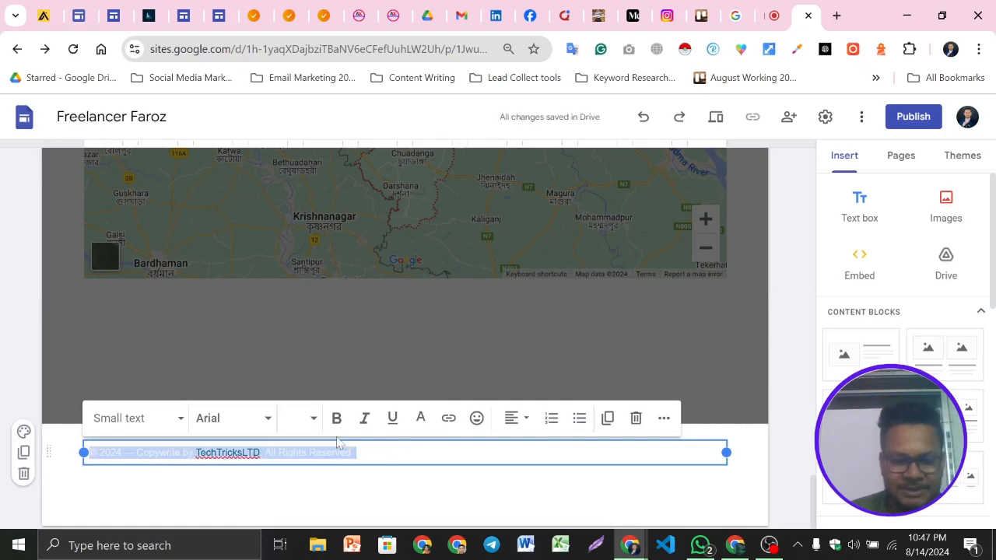
click(420, 418)
click(395, 205)
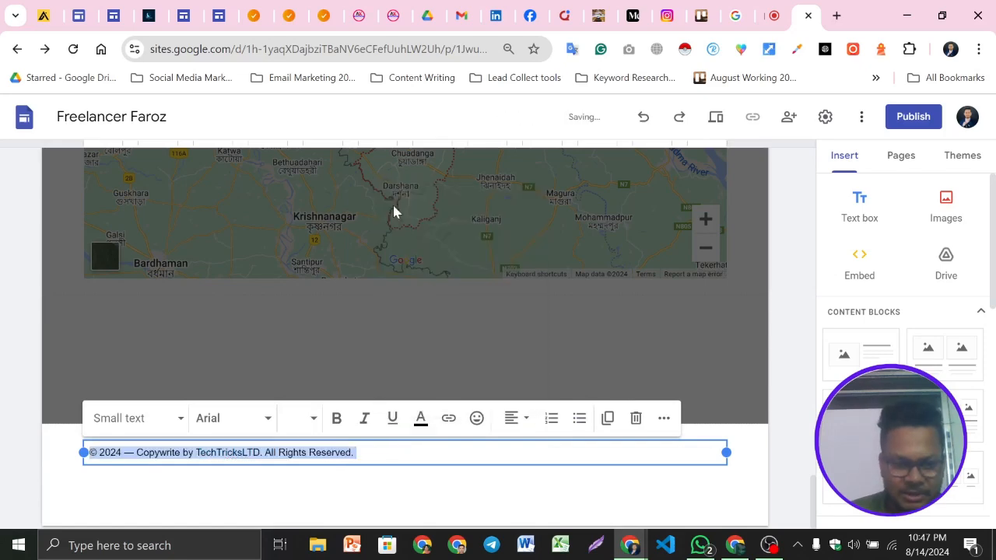
click(24, 436)
triple_click(292, 453)
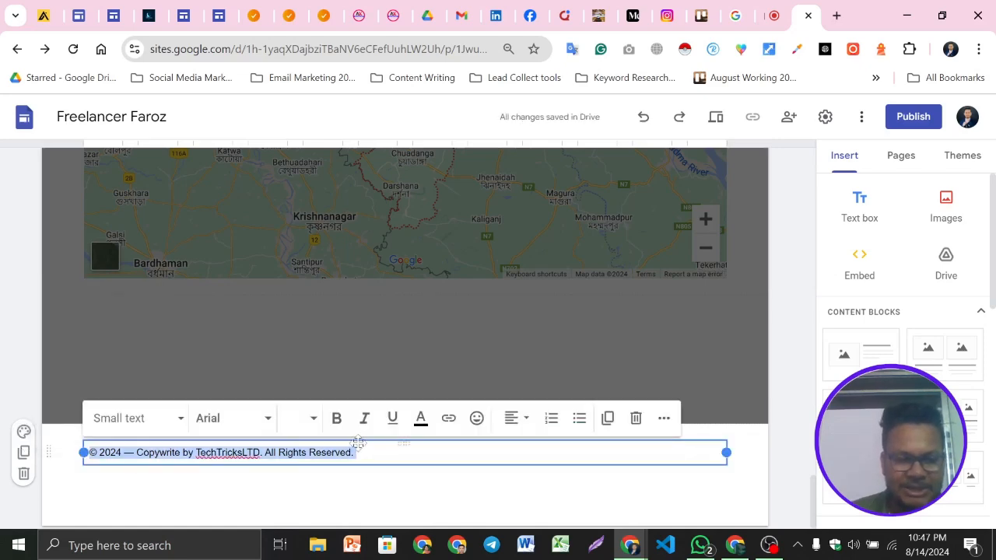
click(429, 419)
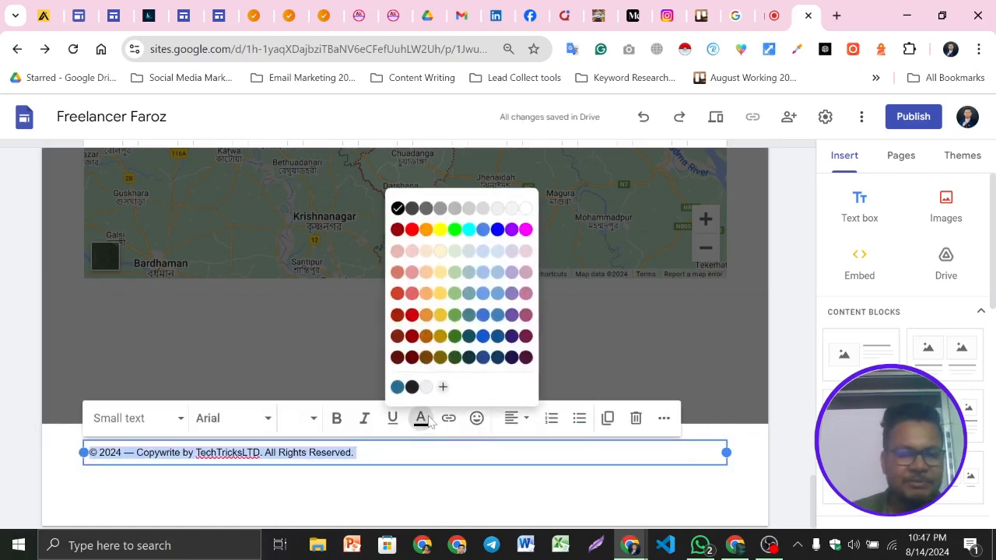
click(428, 420)
Make the footer copyright text bold and apply the Subheading style to it
triple_click(330, 453)
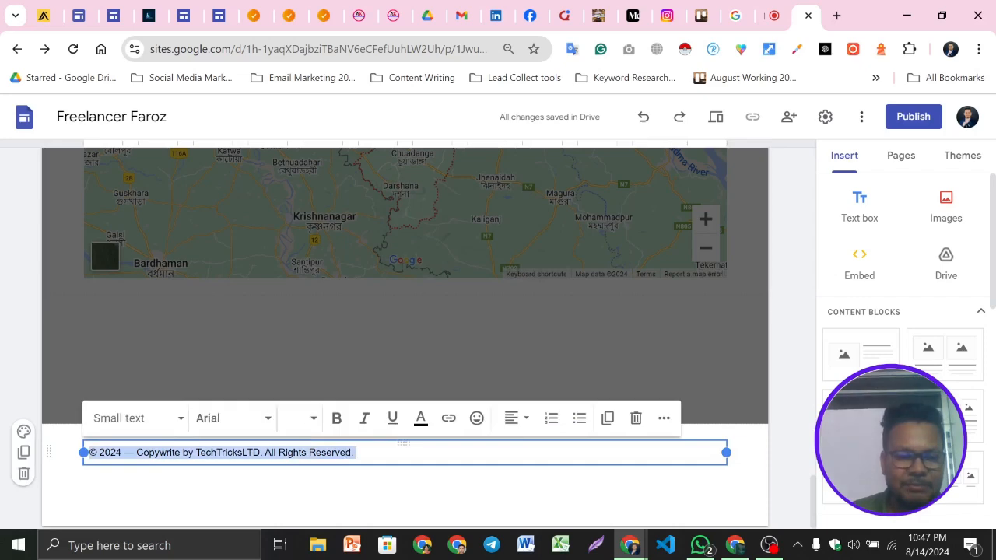
click(337, 418)
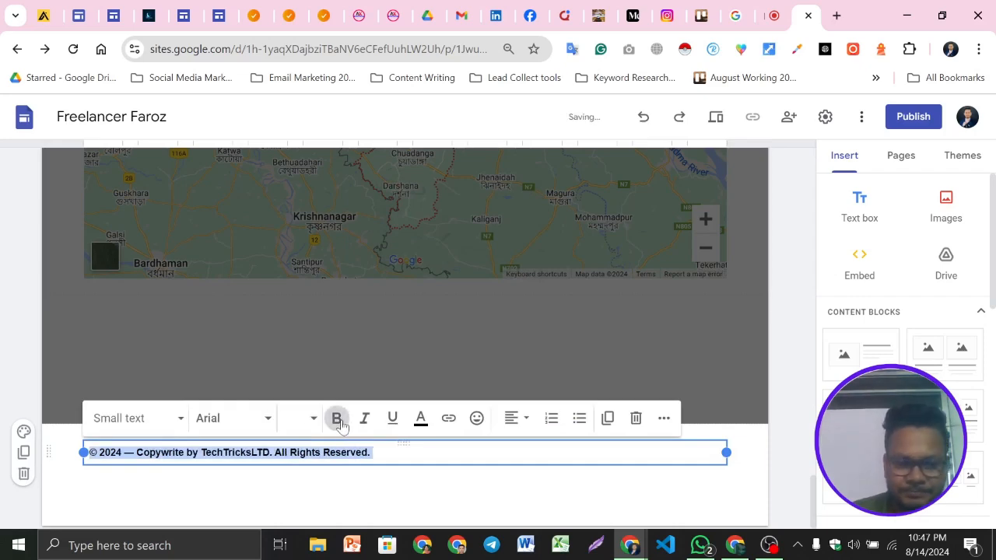
click(160, 418)
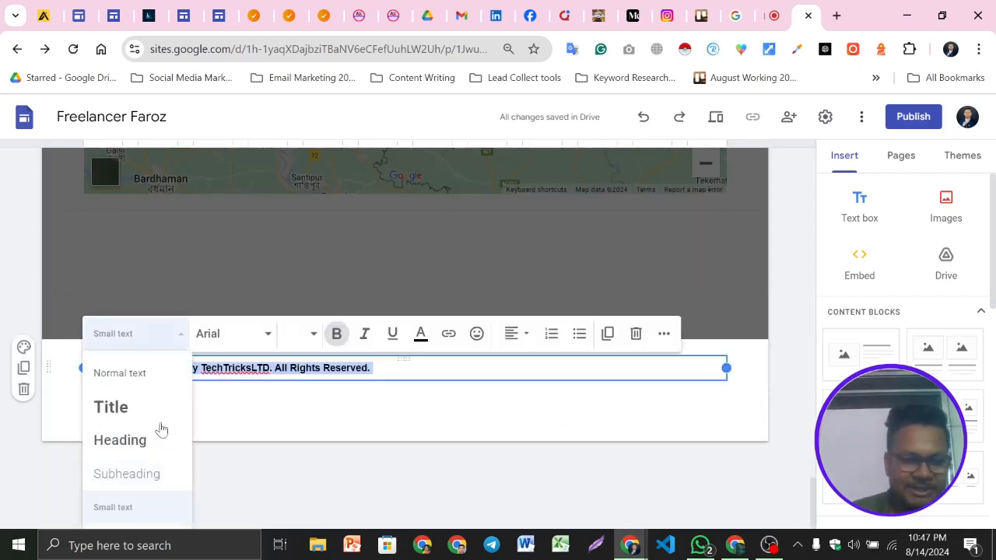
click(141, 486)
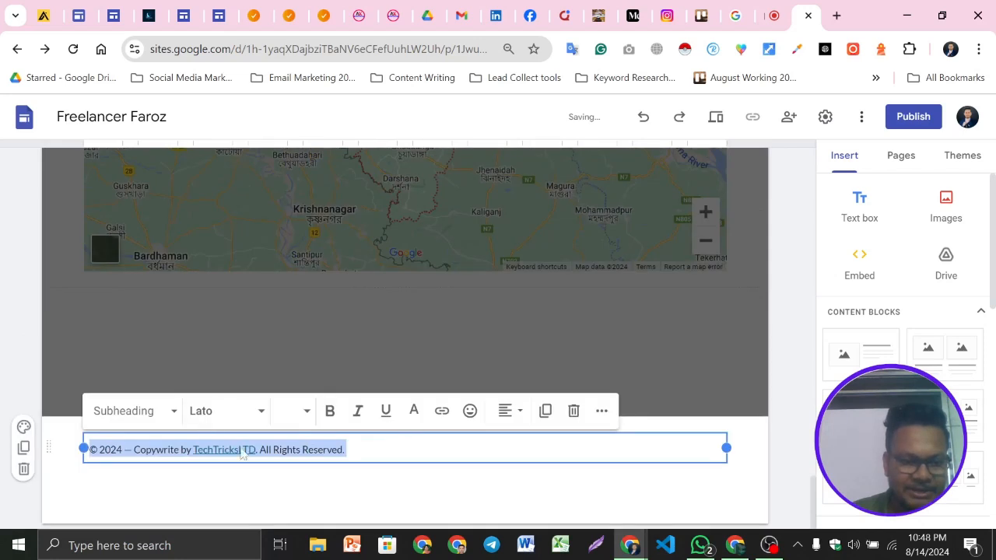
click(330, 412)
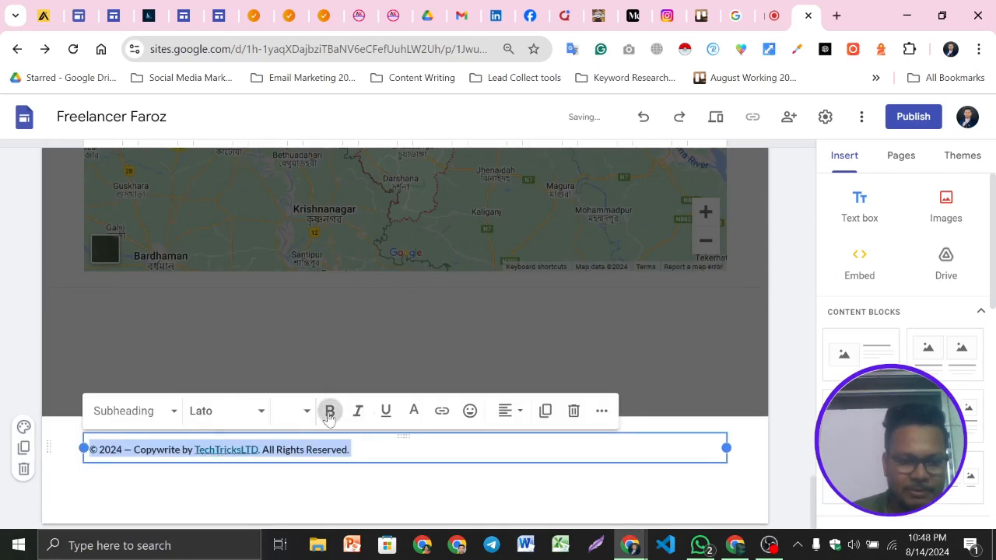
Apply the Heading style and the Arial font to the footer copyright text
click(159, 421)
click(133, 440)
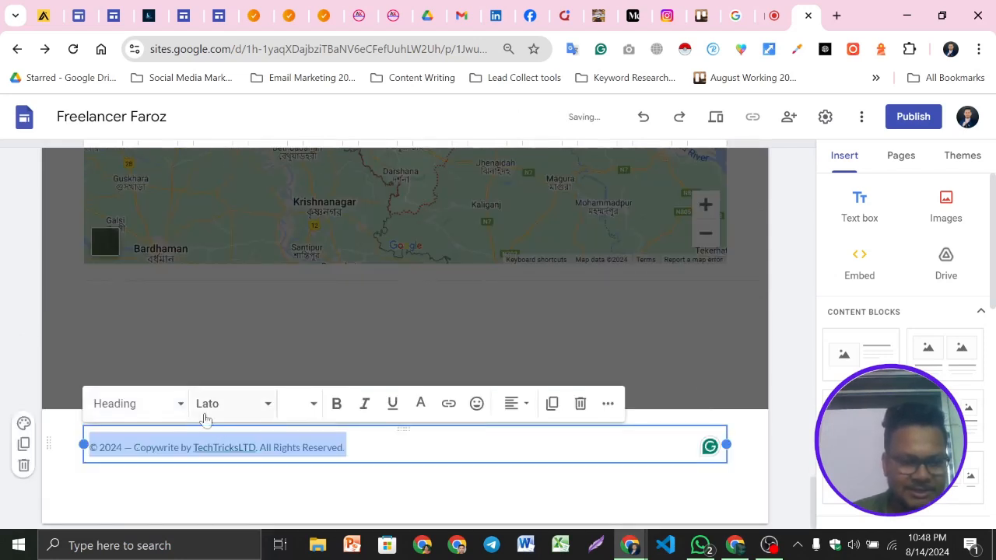
click(267, 404)
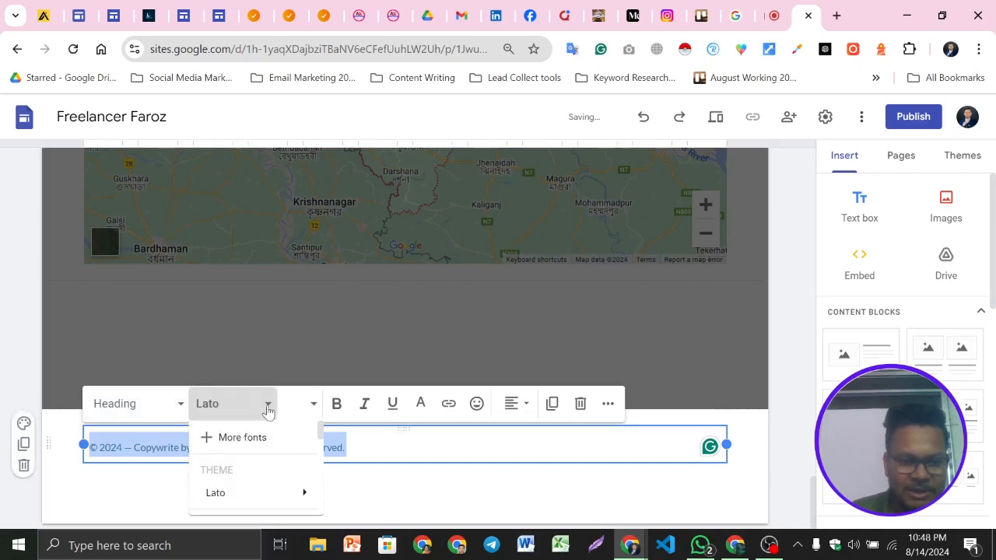
mouse_move(302, 499)
scroll(303, 500, down, 1)
click(338, 500)
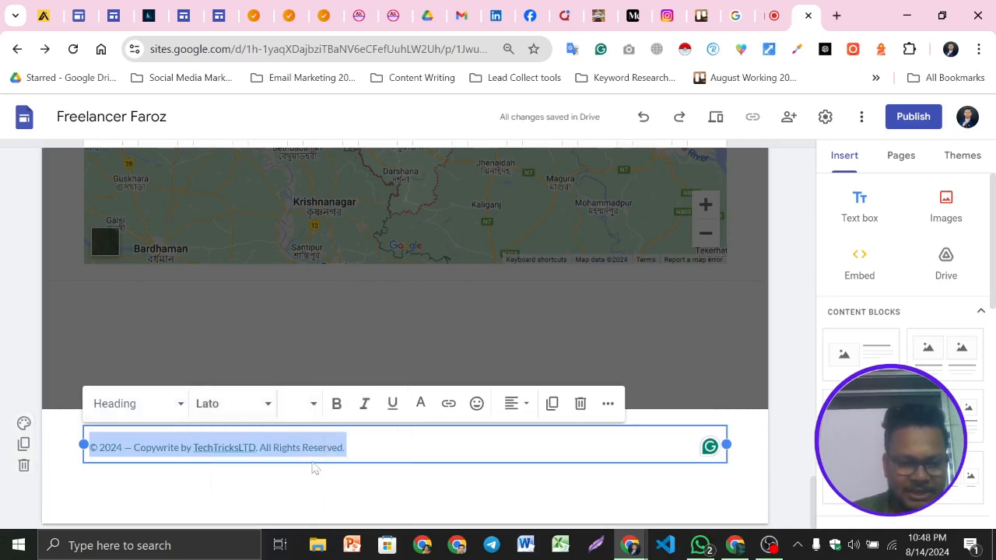
click(248, 411)
scroll(267, 487, down, 2)
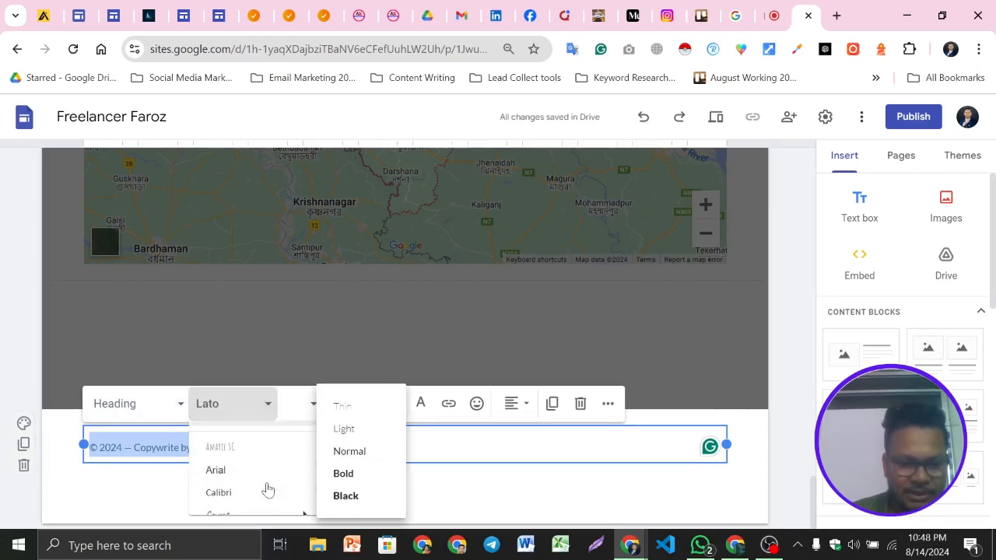
click(257, 471)
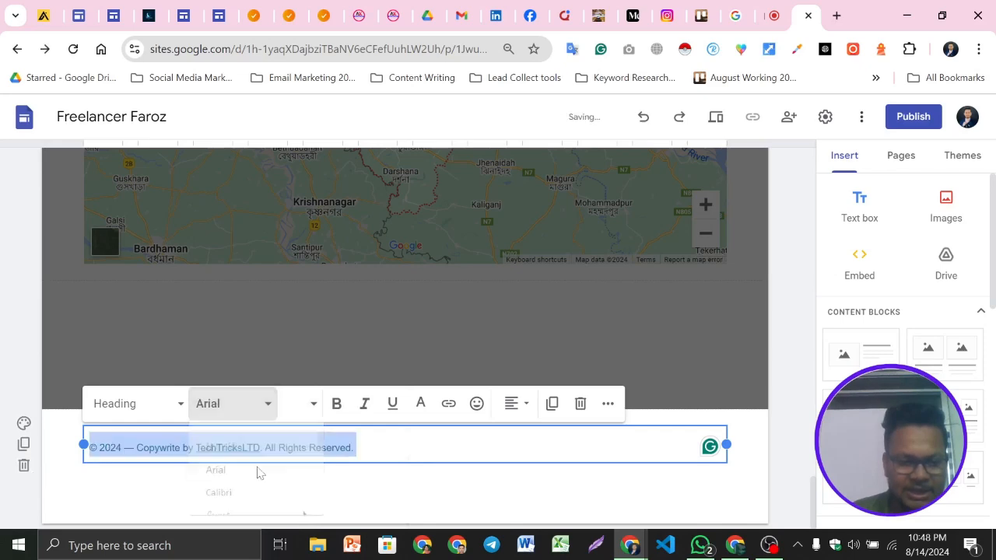
Make the footer copyright text bold and center-align it
click(337, 404)
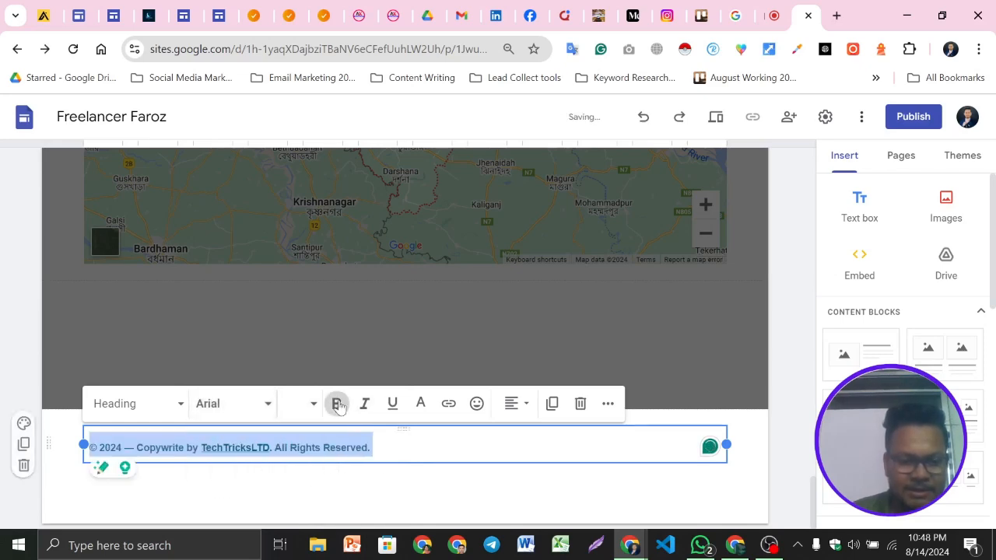
click(511, 407)
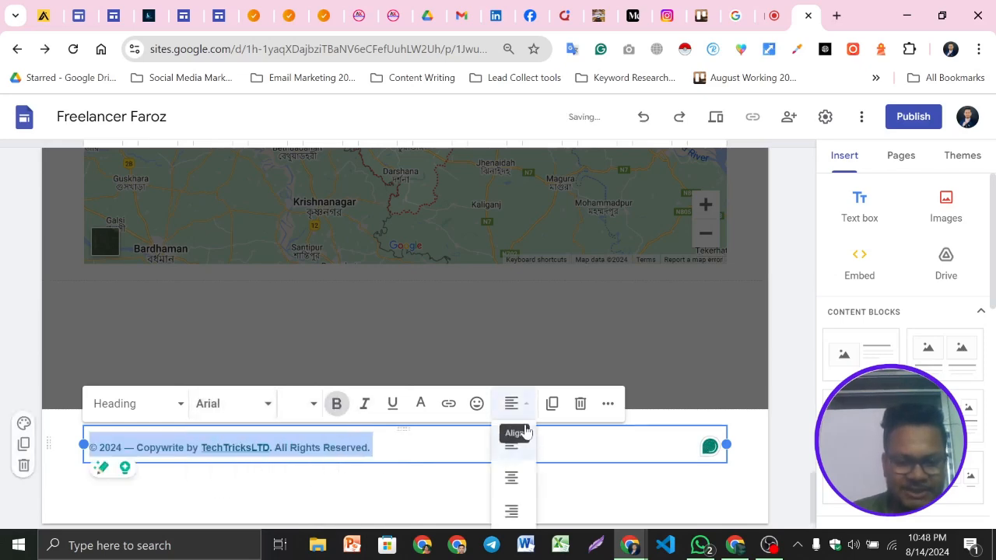
click(512, 477)
click(457, 498)
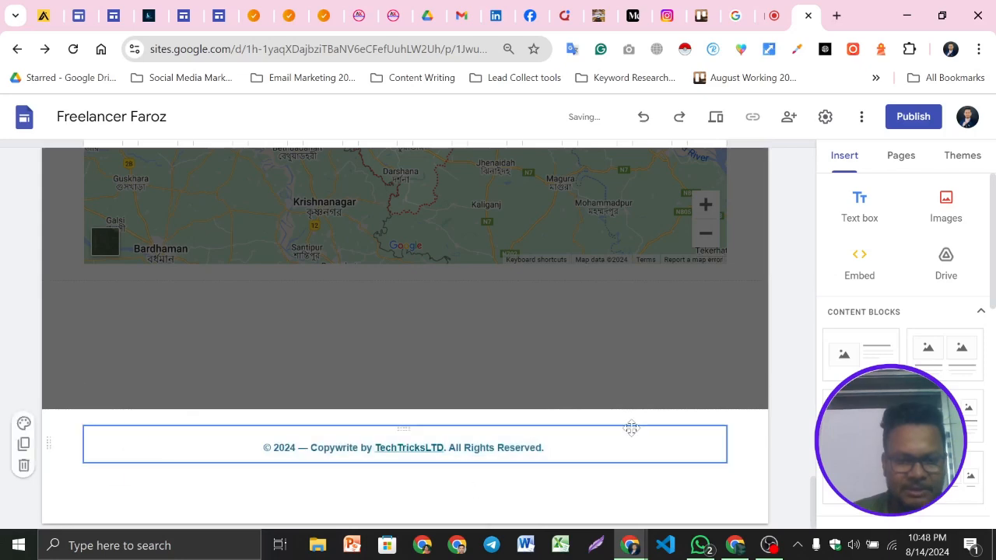
Remove the link from TechTricksLTD in the footer copyright line
click(264, 449)
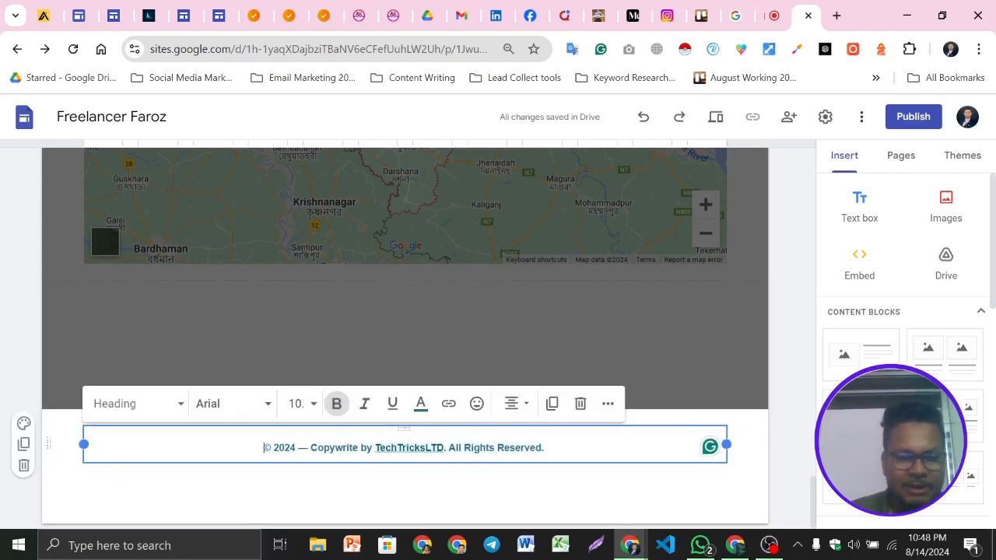
click(391, 448)
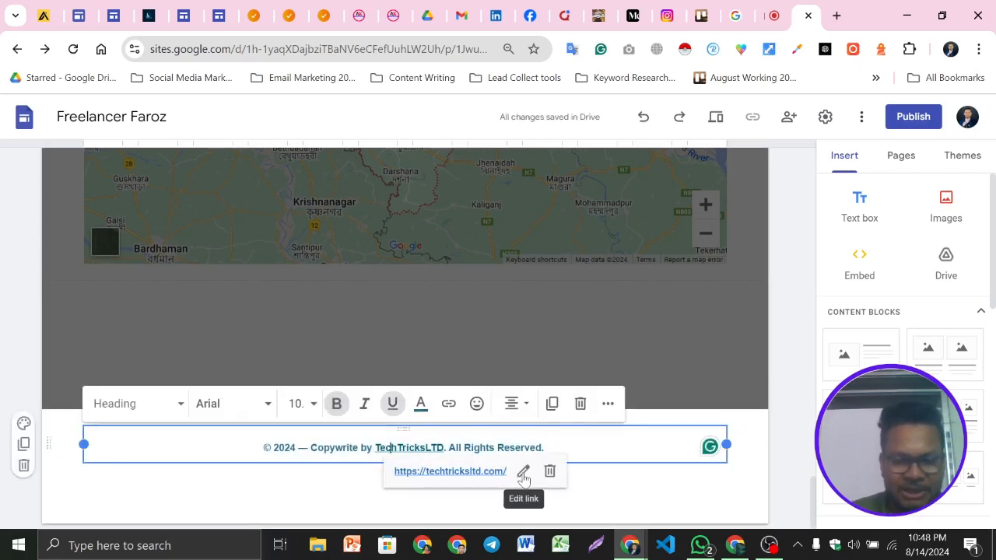
click(551, 473)
click(547, 448)
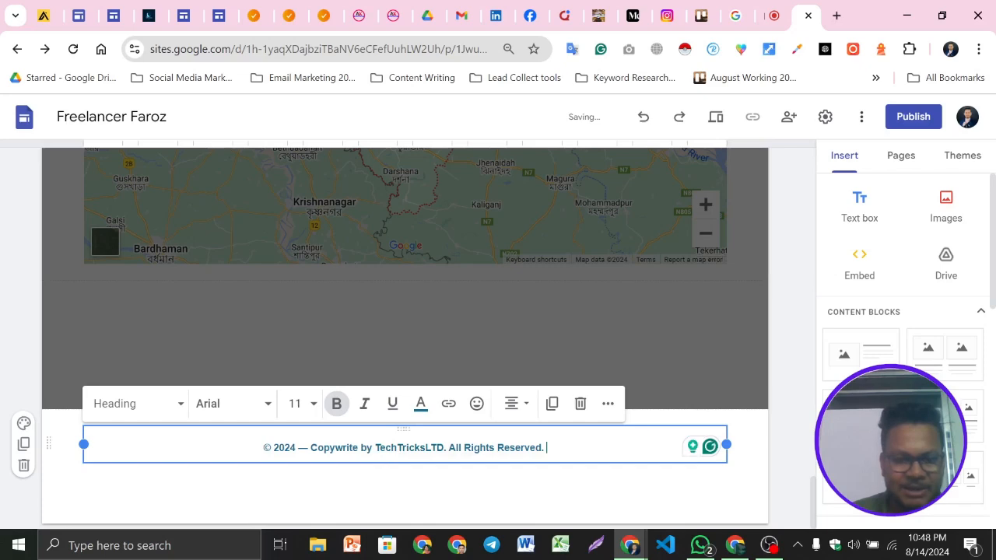
Replace "by TechTricksLTD" with "Freelancer Faroz" in the copyright line
drag(444, 449, 375, 448)
key(BackSpace)
key(BackSpace)
key(BackSpace)
key(BackSpace)
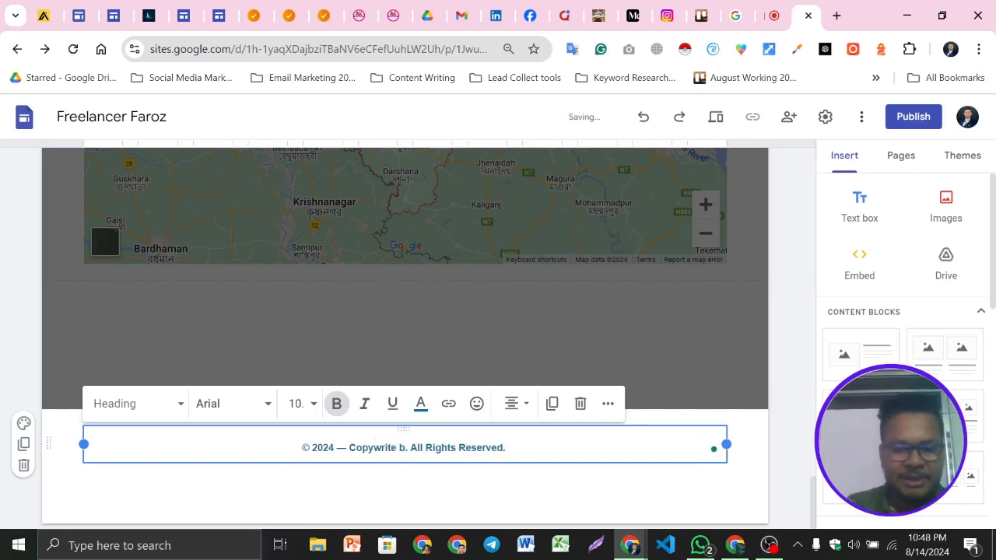
text(Freelancer F)
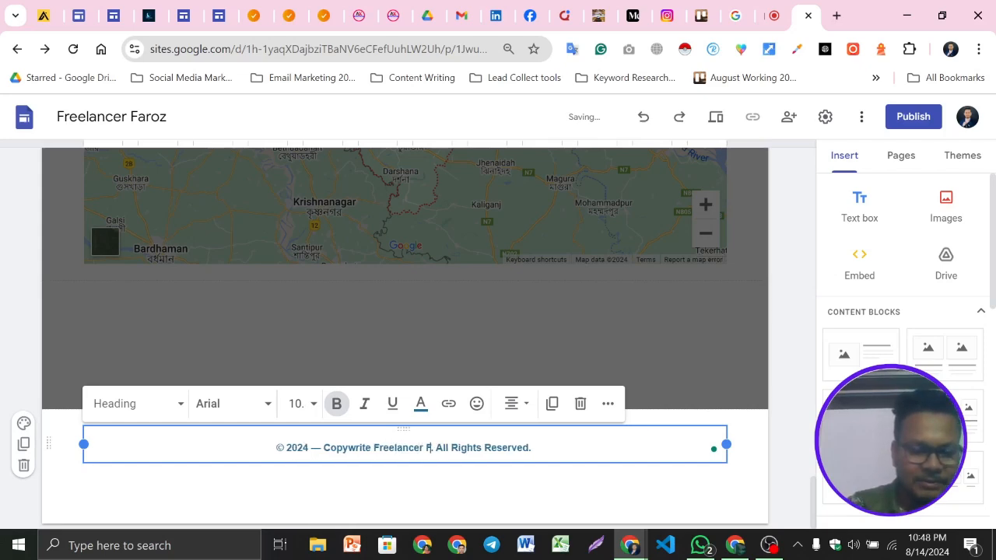
text(aroz)
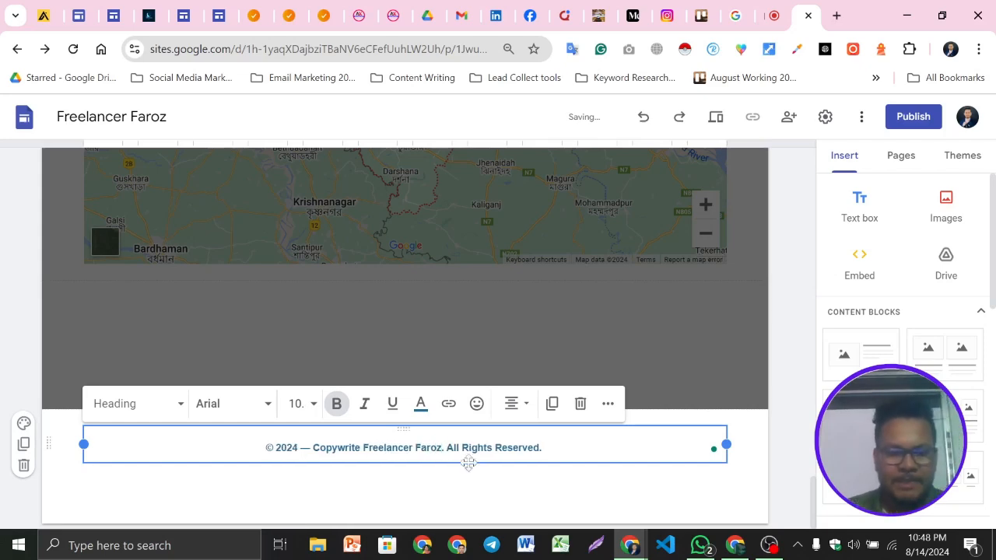
click(322, 495)
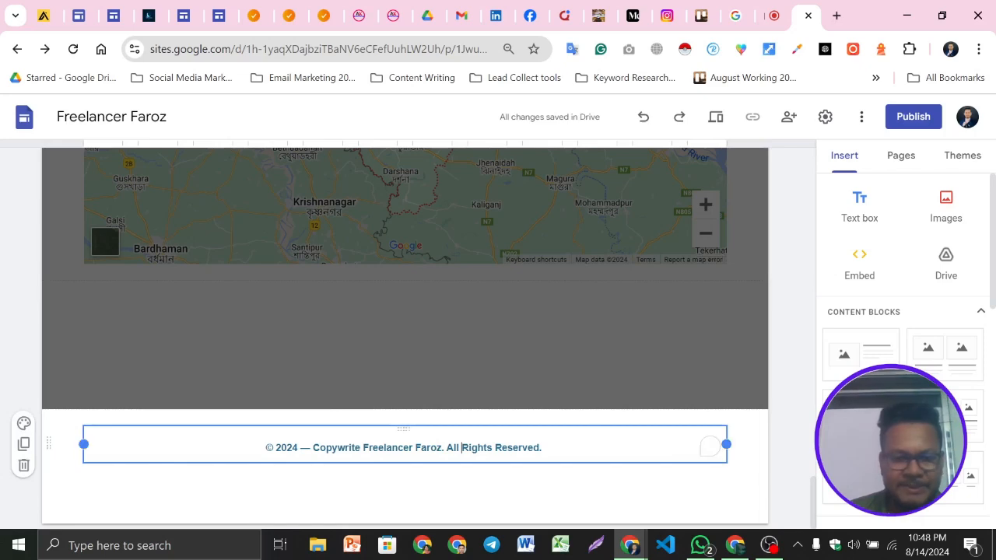
double_click(464, 448)
click(462, 448)
triple_click(348, 449)
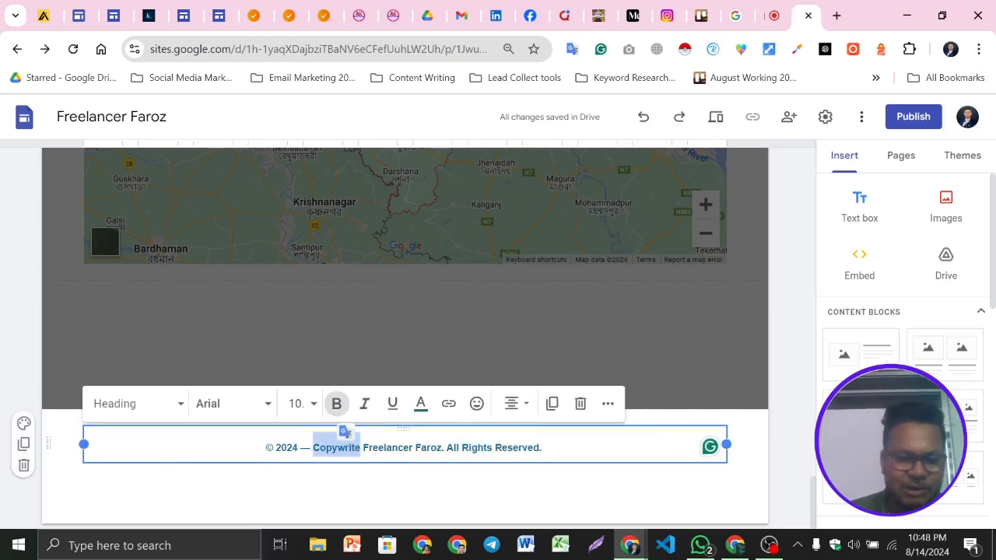
Change the footer section's background to the blue emphasis style
click(131, 503)
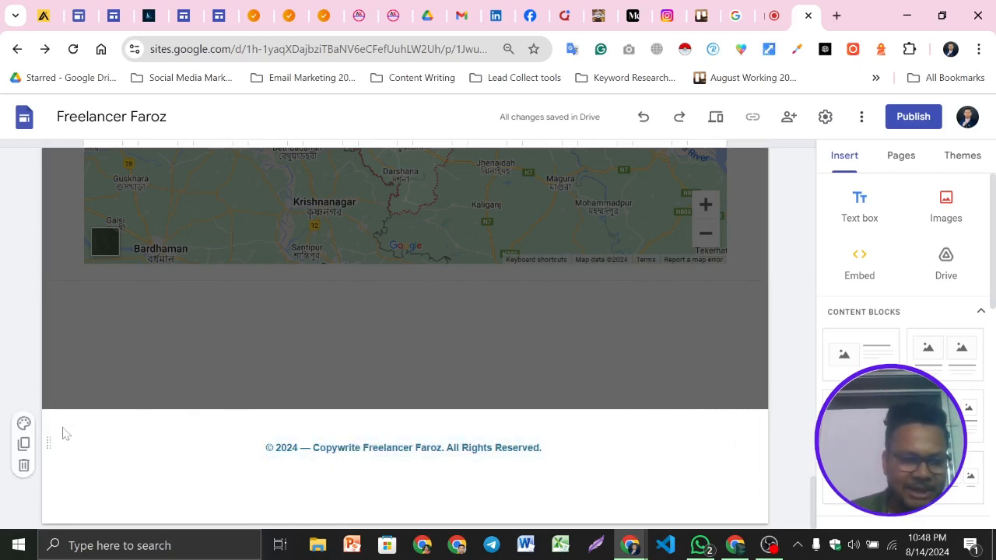
click(23, 422)
click(85, 377)
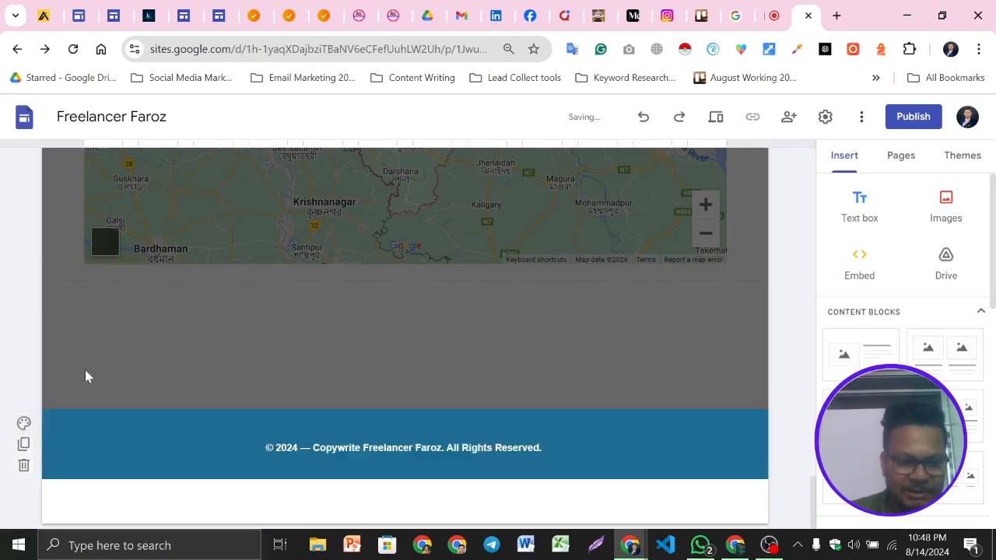
scroll(615, 307, up, 3)
scroll(661, 272, down, 3)
click(686, 335)
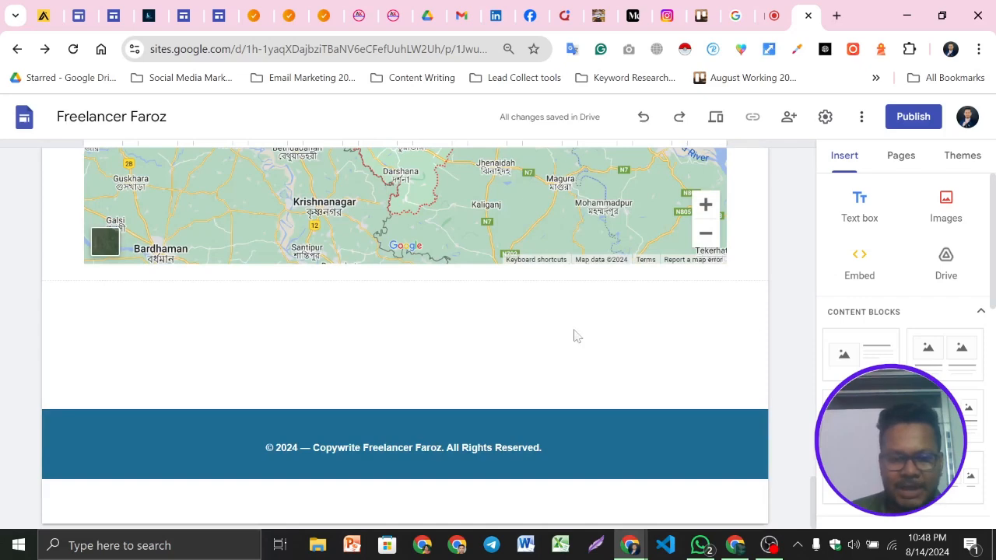
mouse_move(712, 427)
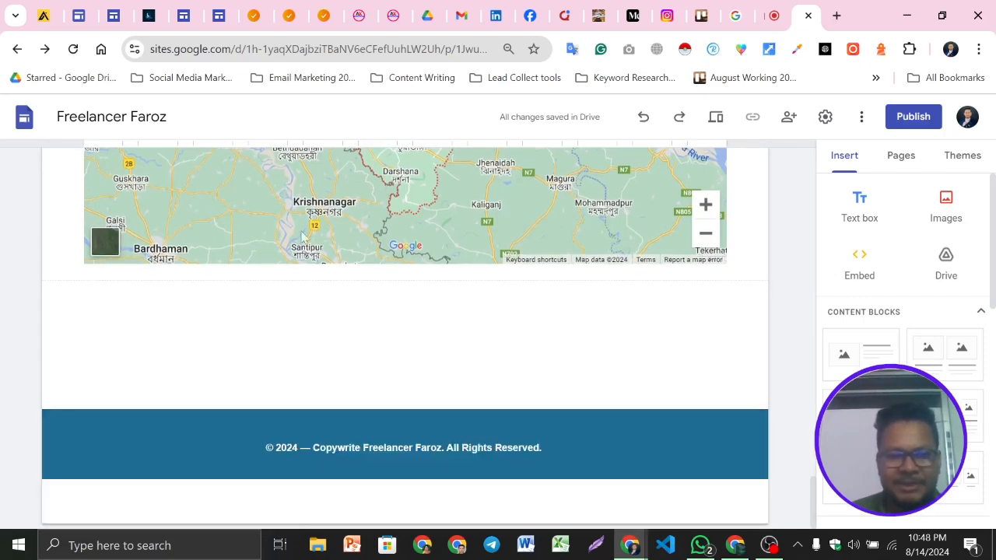
Compare the new footer with the example site's footer
click(151, 15)
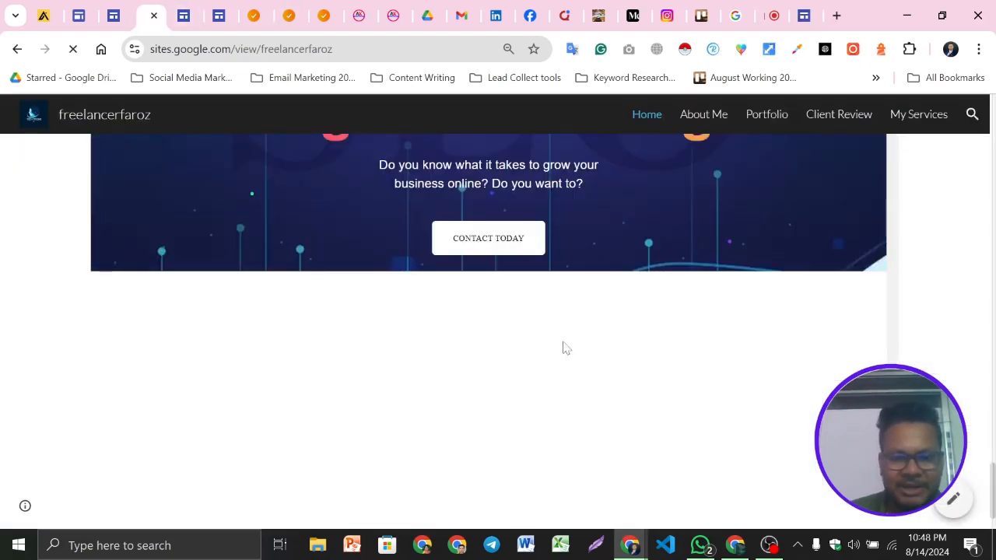
scroll(564, 344, down, 10)
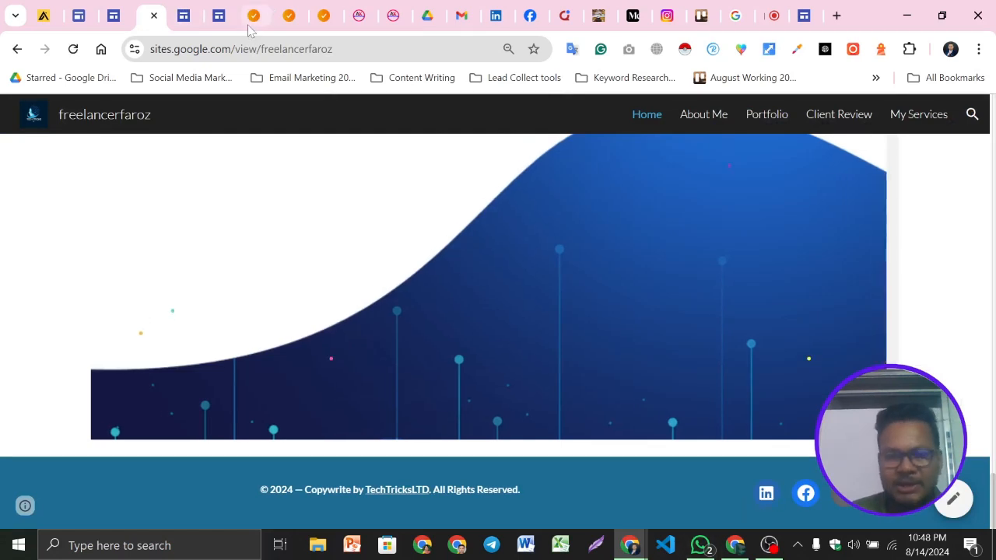
click(798, 8)
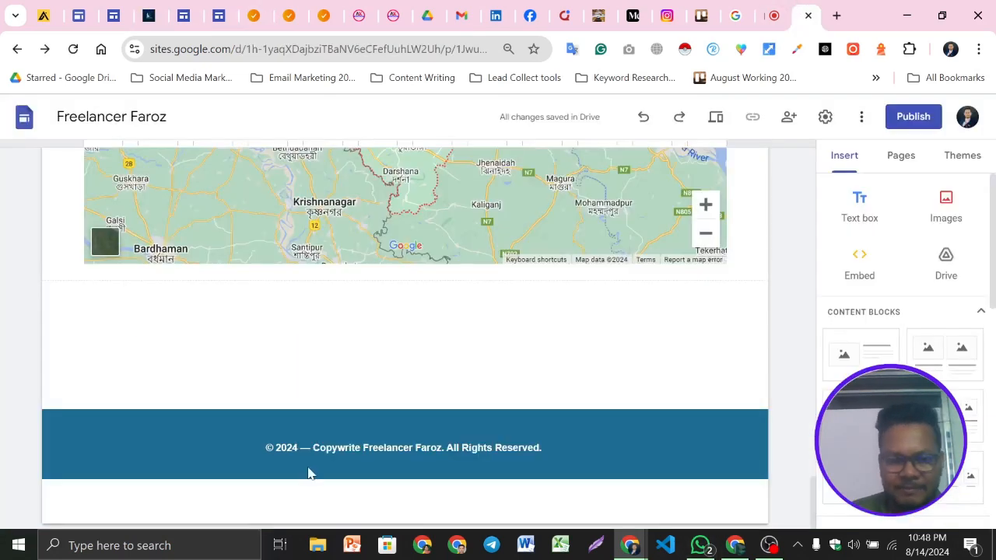
Insert a Social links block below the footer with LinkedIn, Instagram and Facebook profile links
click(405, 471)
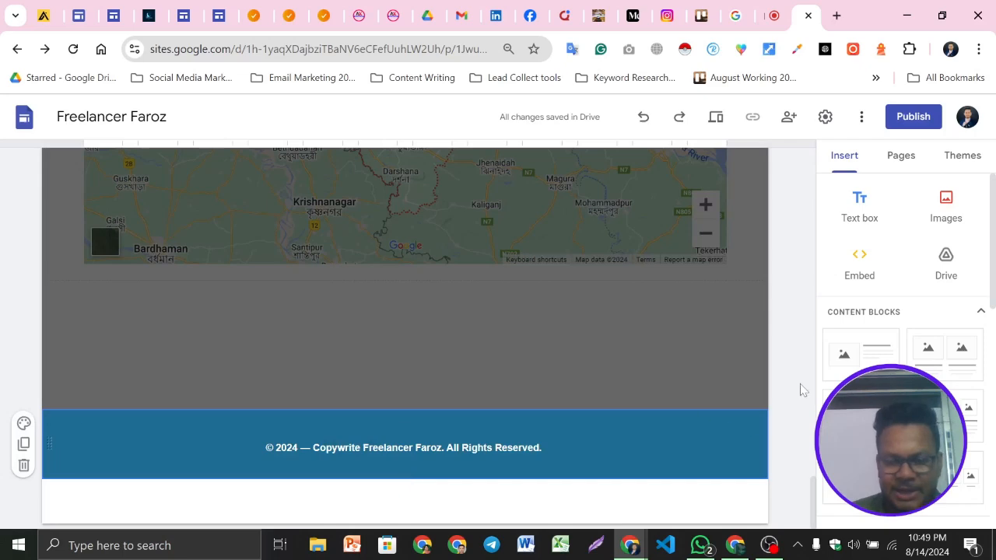
scroll(918, 273, down, 5)
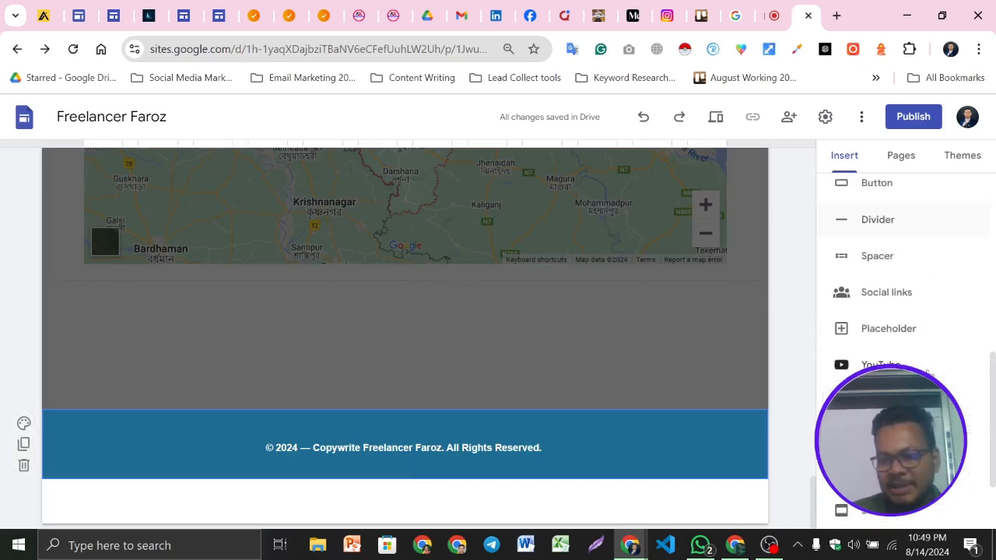
click(888, 293)
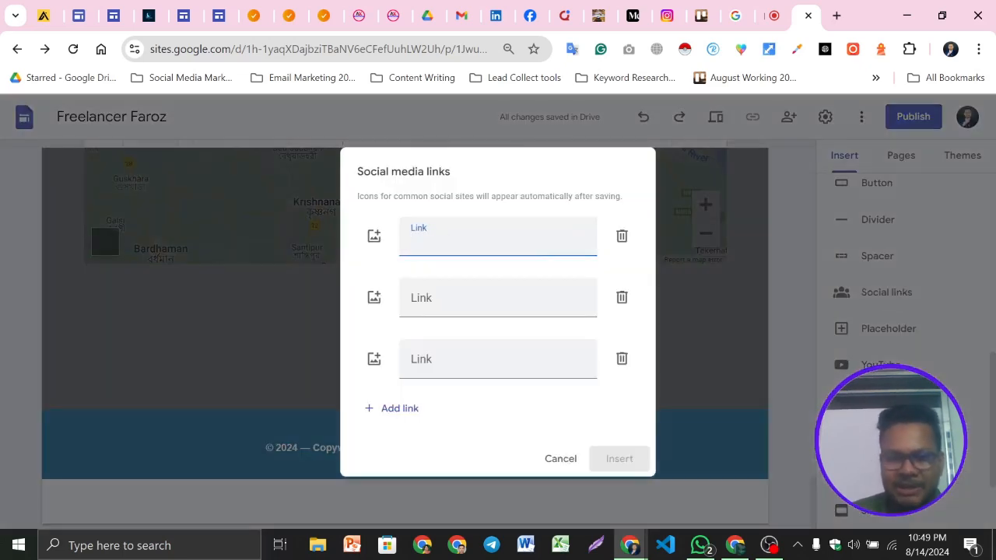
key(super+v)
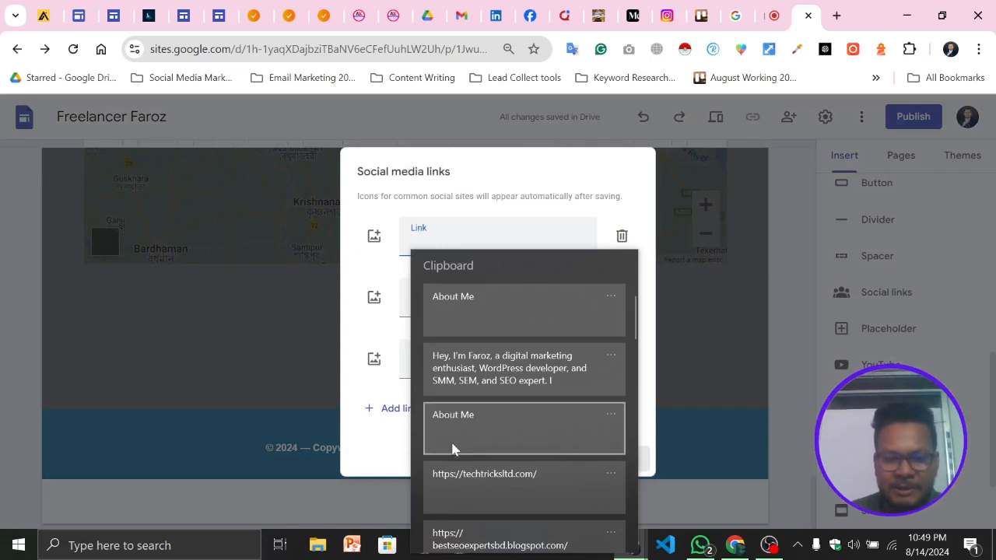
scroll(493, 429, down, 4)
scroll(498, 502, down, 1)
click(502, 491)
click(448, 306)
key(super+v)
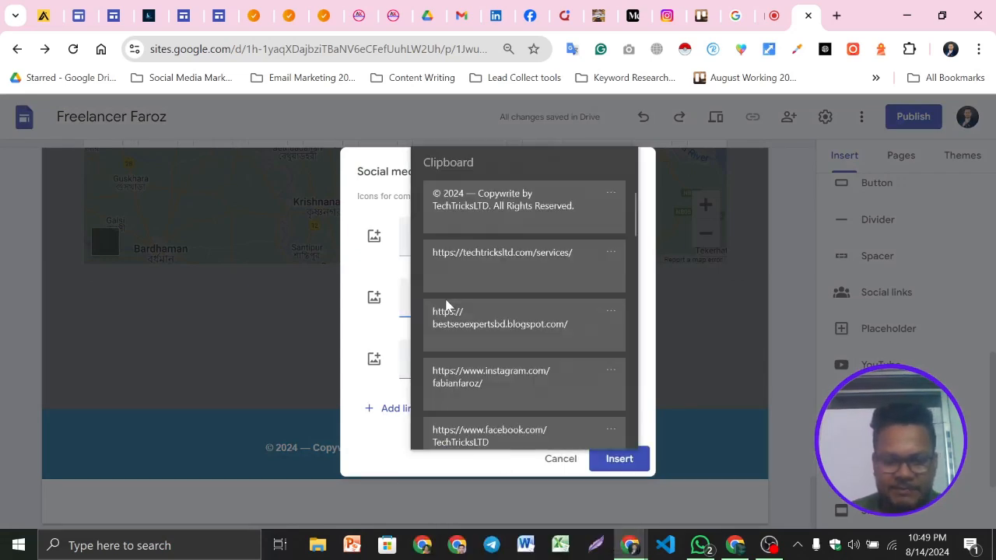
scroll(513, 373, down, 2)
click(501, 288)
click(448, 366)
key(super+v)
scroll(517, 329, down, 3)
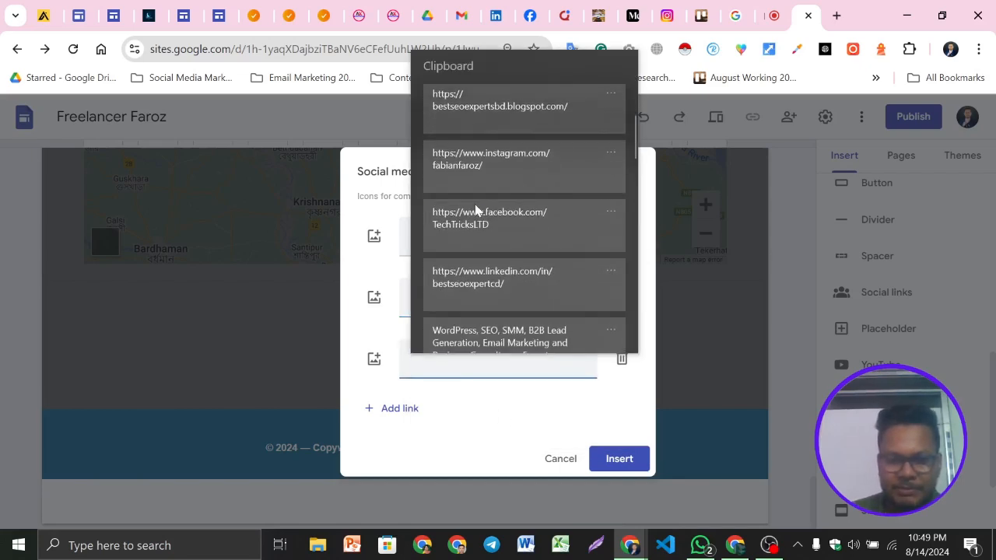
click(476, 211)
click(626, 460)
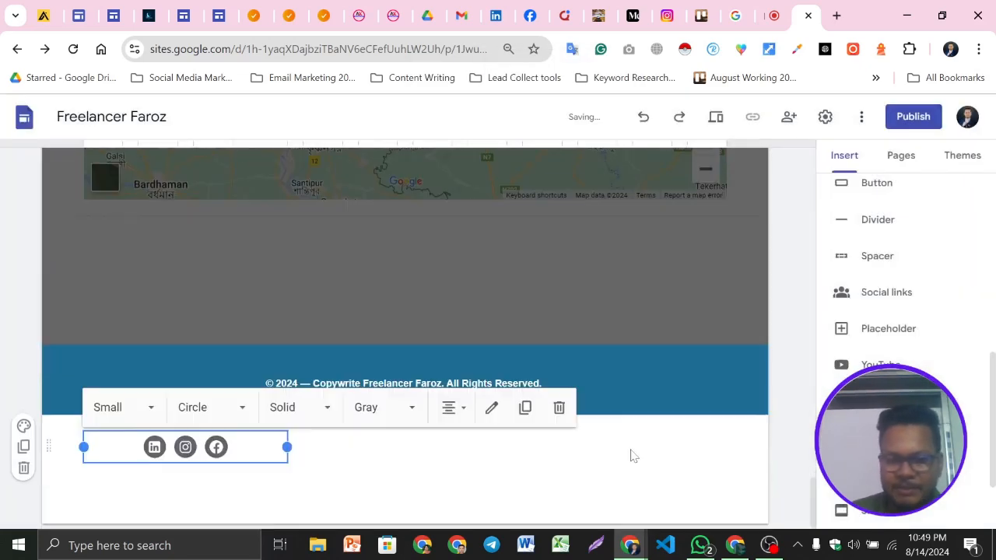
Set the social icons' colour to Colored and their size to Medium
click(389, 407)
click(393, 266)
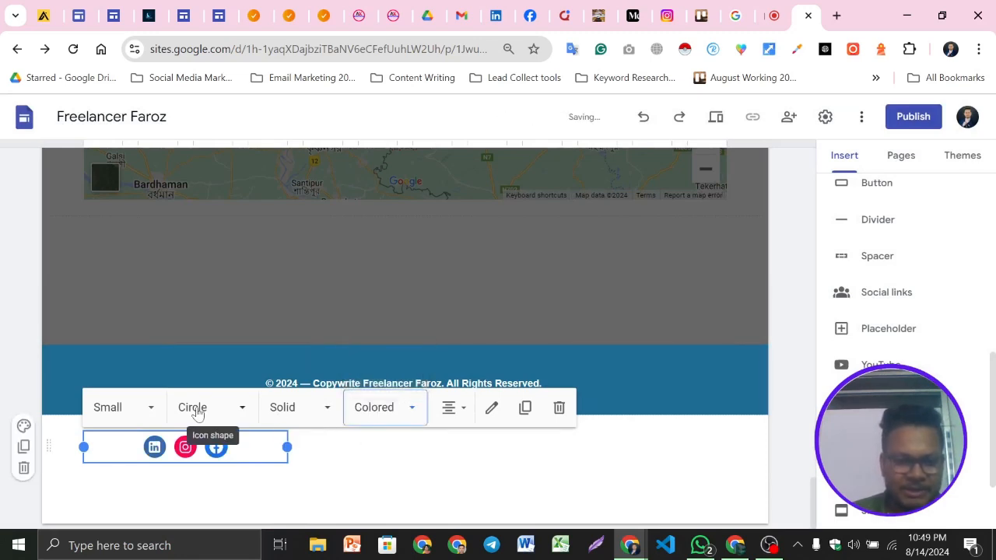
click(131, 409)
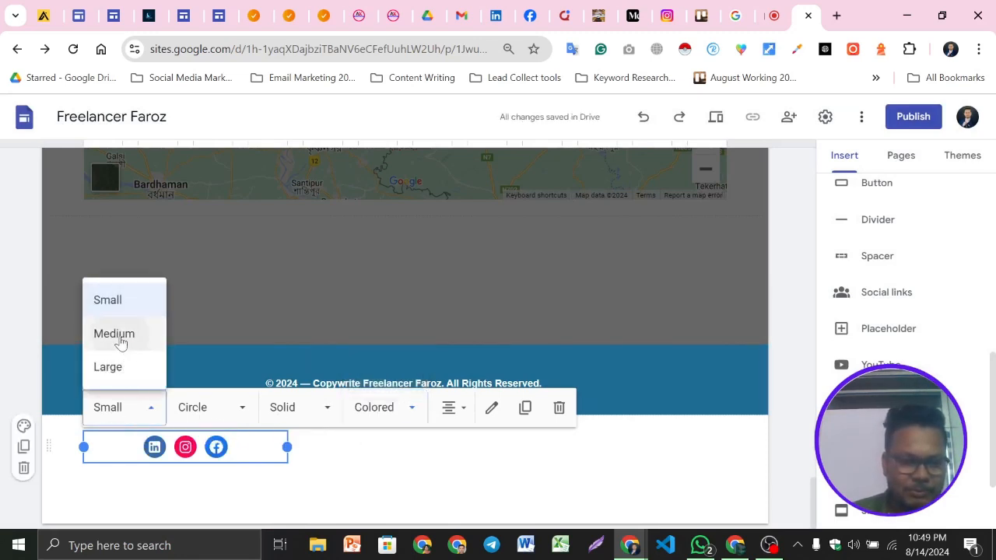
click(121, 340)
click(4, 400)
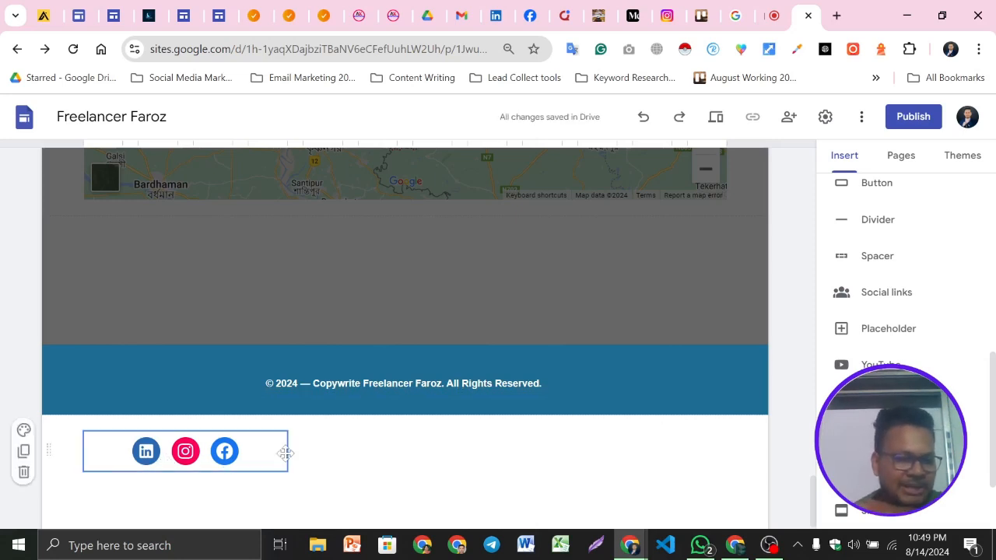
Move the social links block into the footer beside the copyright line
drag(264, 453, 553, 383)
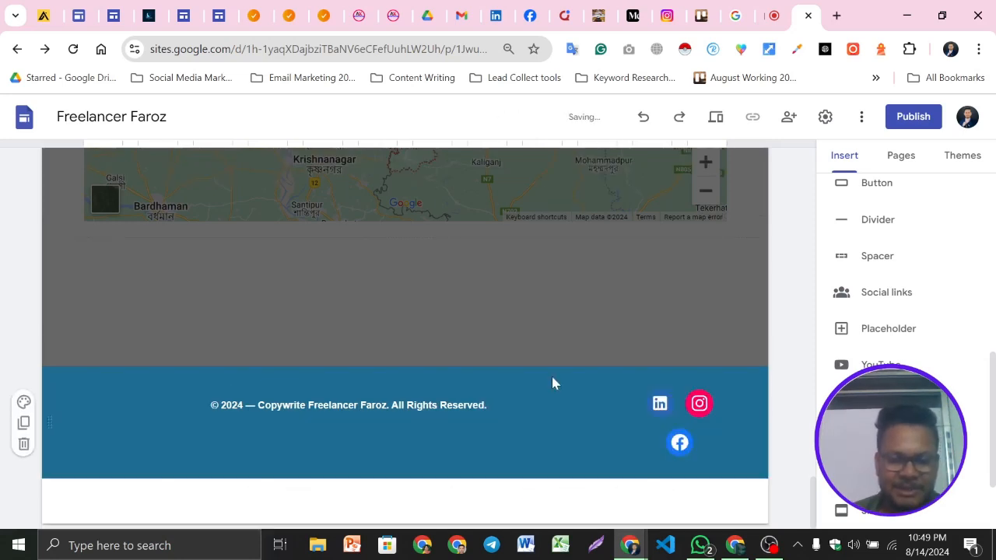
click(703, 420)
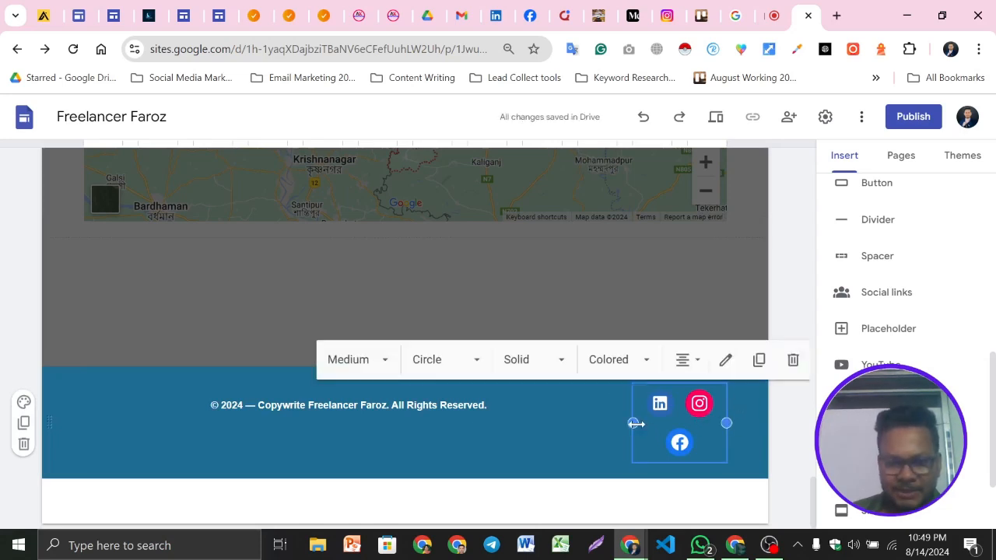
Widen the social links block in the footer and set its icons to centre alignment
drag(633, 423, 578, 428)
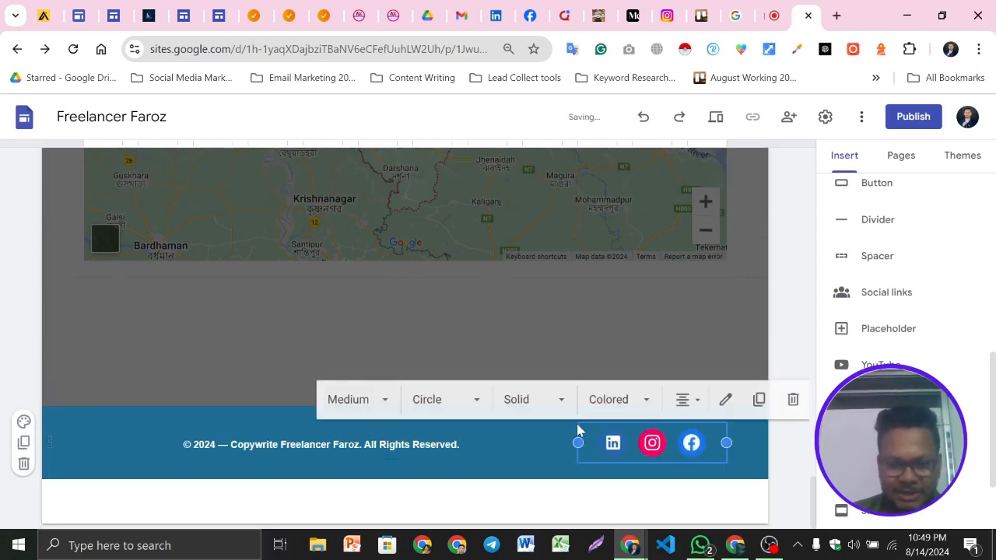
click(4, 366)
click(626, 438)
click(686, 402)
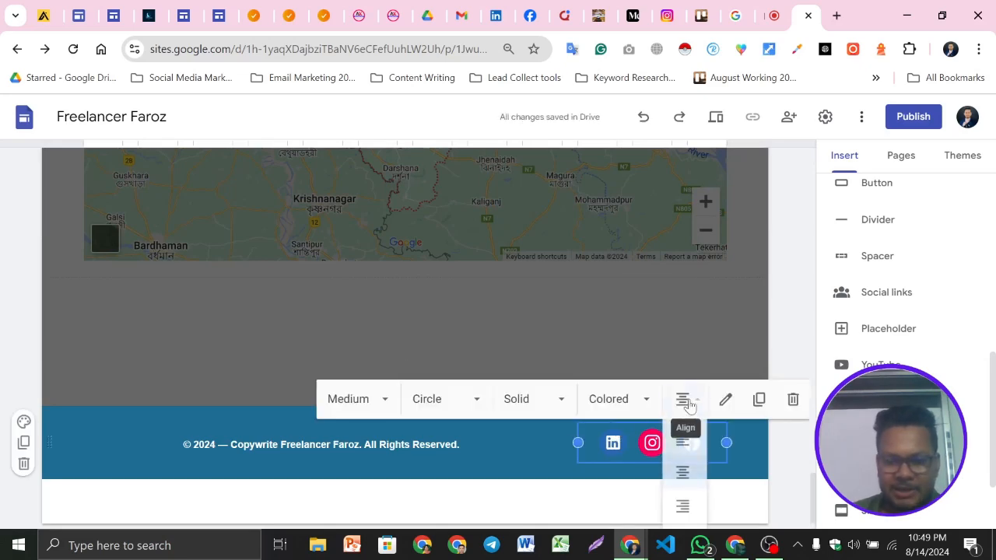
click(684, 476)
click(522, 506)
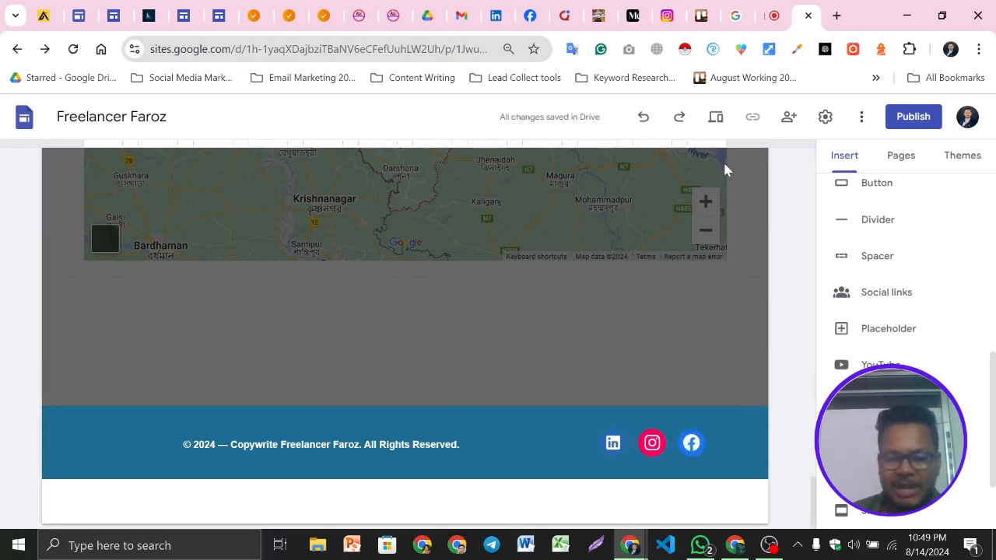
Preview the site and scroll through the home page to check the overall layout
click(717, 117)
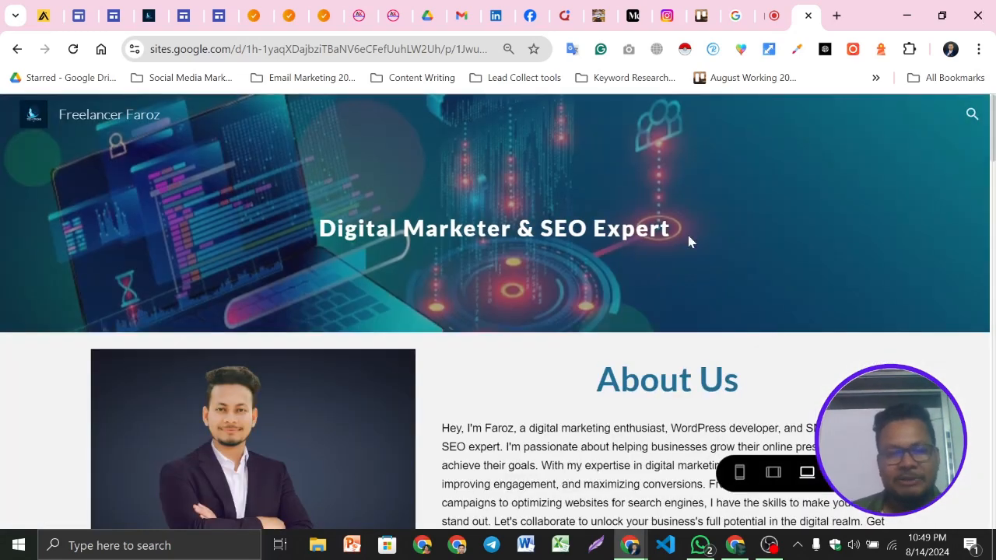
scroll(634, 249, down, 6)
scroll(483, 311, down, 5)
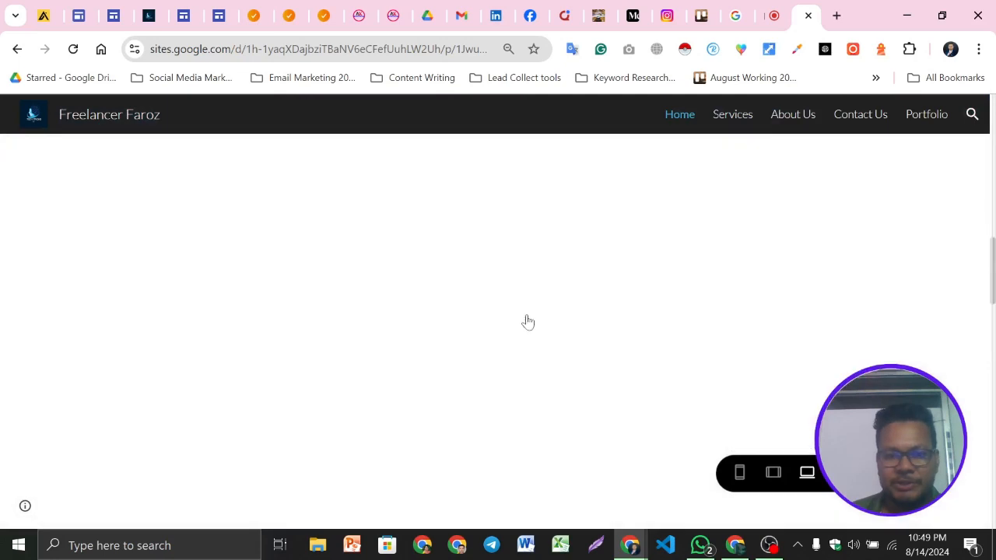
scroll(527, 320, down, 3)
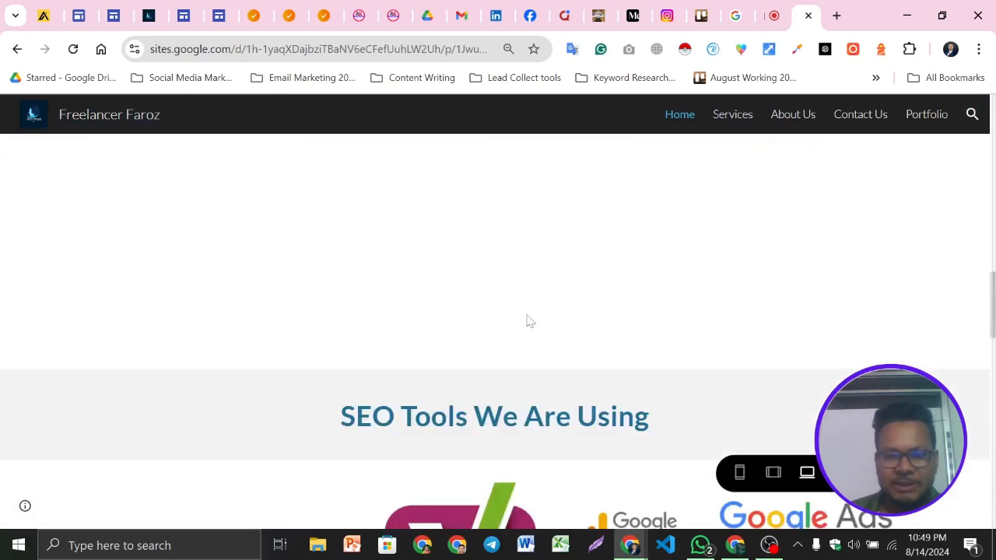
scroll(527, 320, down, 10)
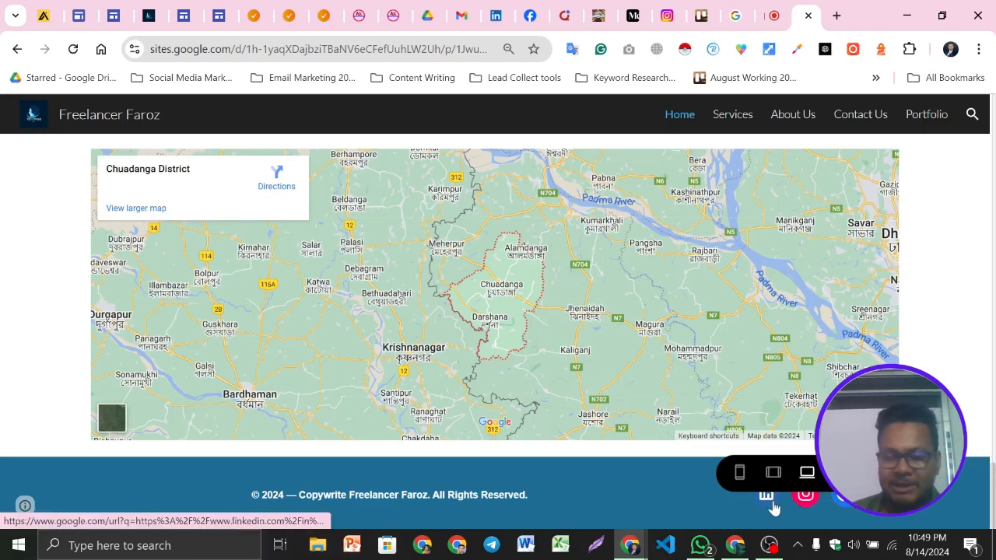
scroll(562, 368, up, 15)
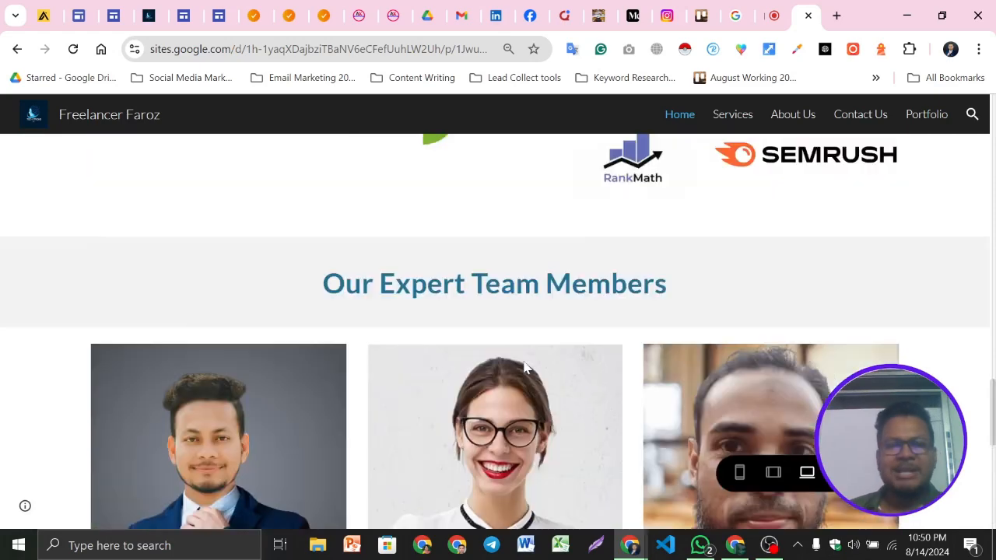
scroll(481, 337, up, 10)
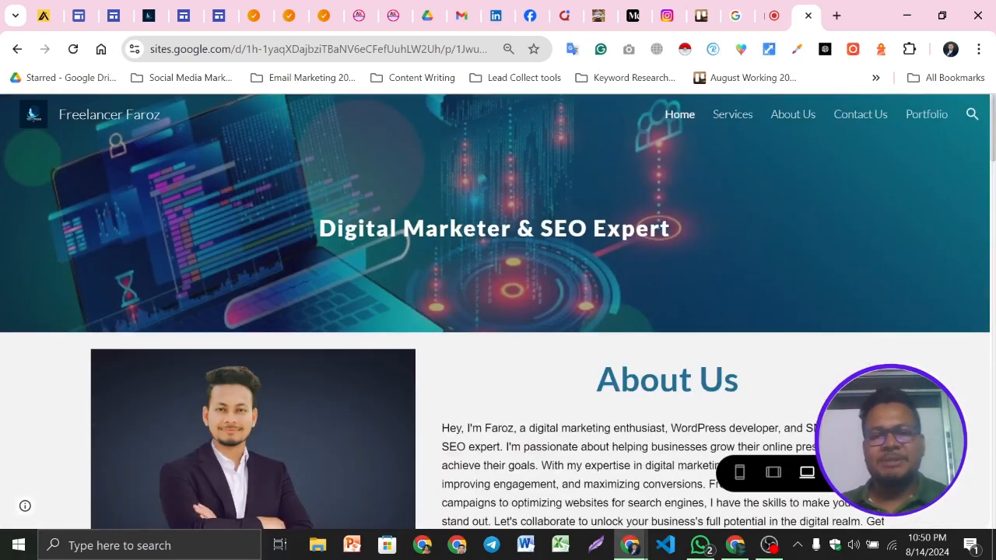
click(846, 473)
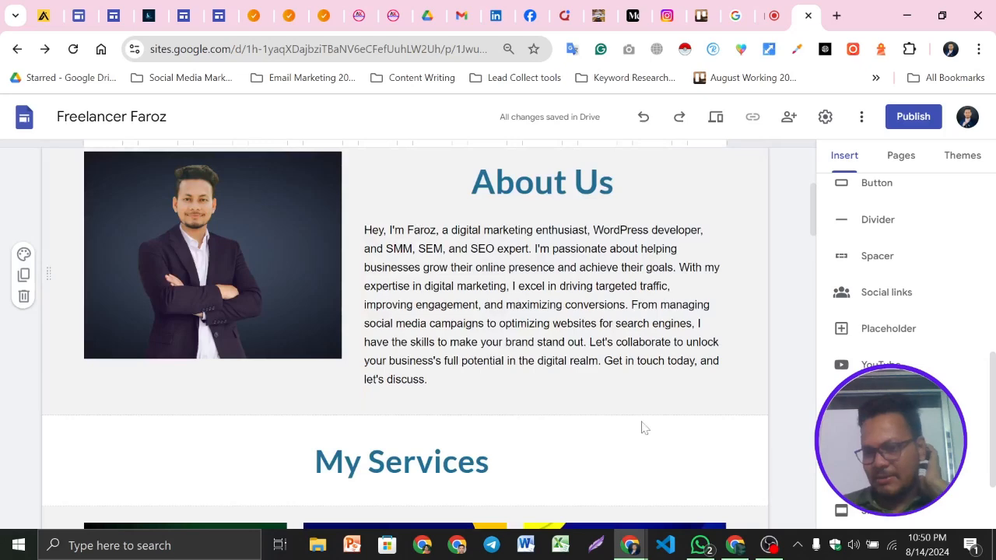
scroll(587, 411, down, 15)
scroll(588, 411, up, 20)
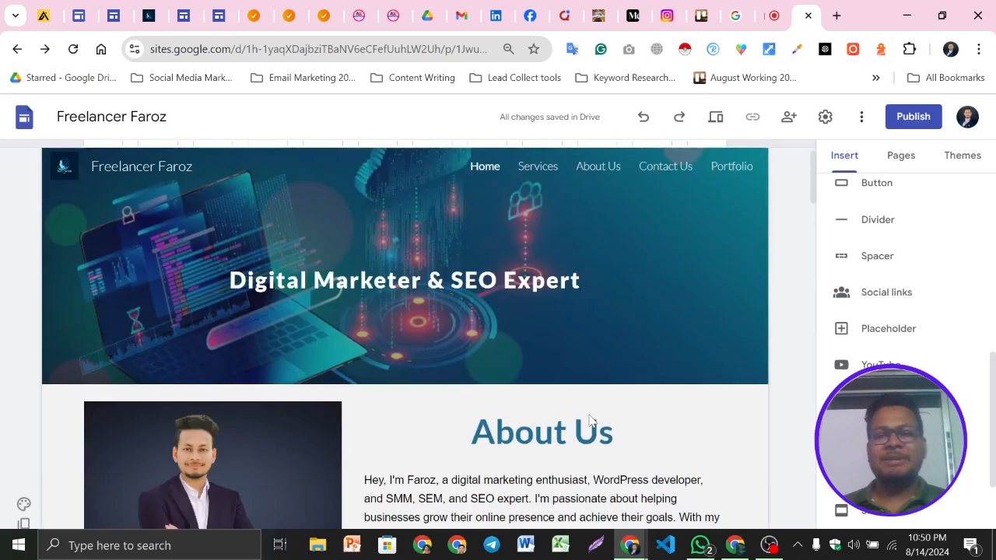
Open the About Us page and make its header title "About Us" bold
click(590, 178)
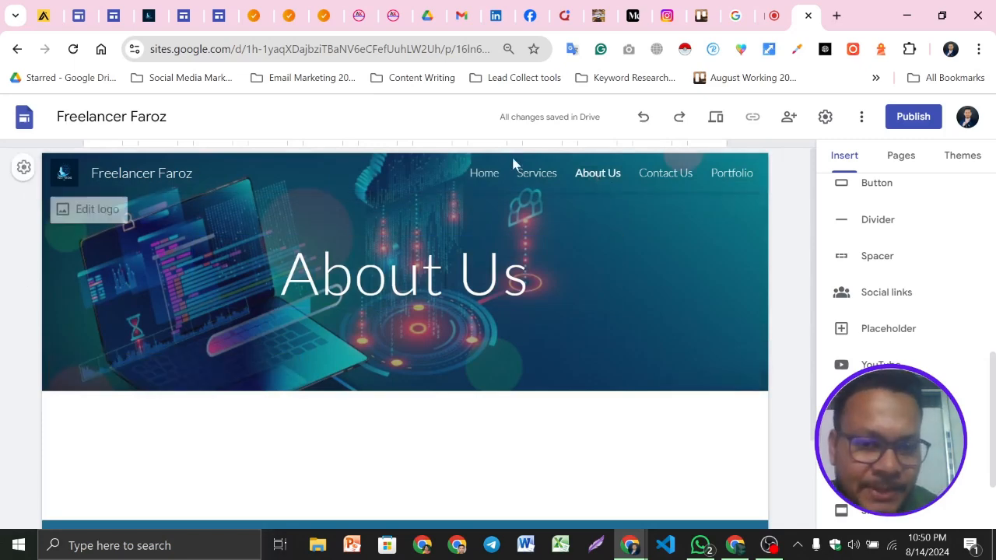
click(486, 175)
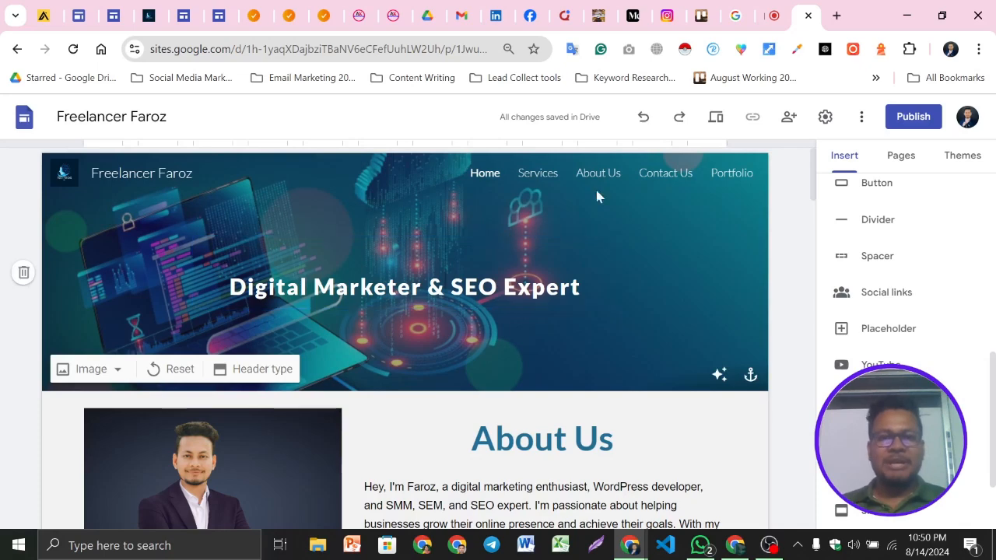
click(597, 176)
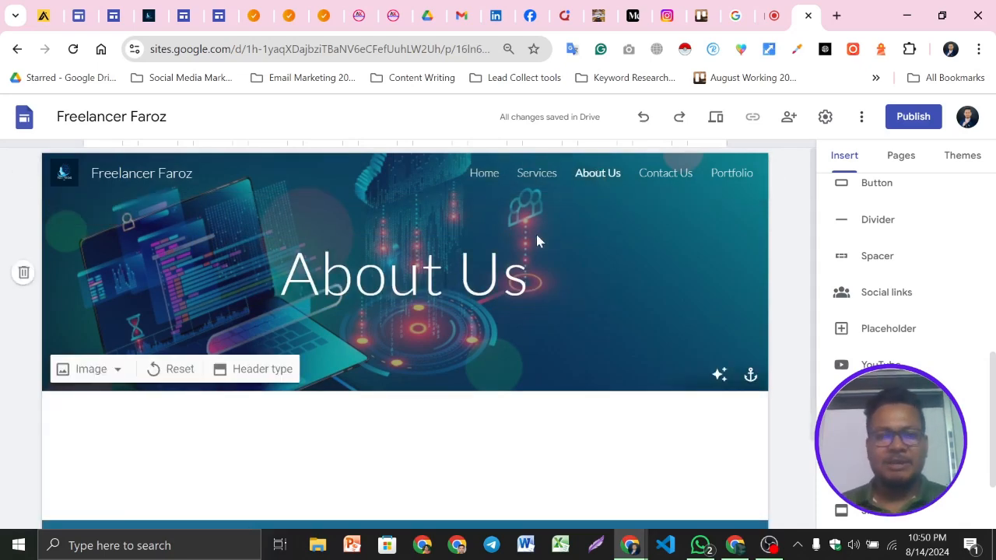
triple_click(476, 274)
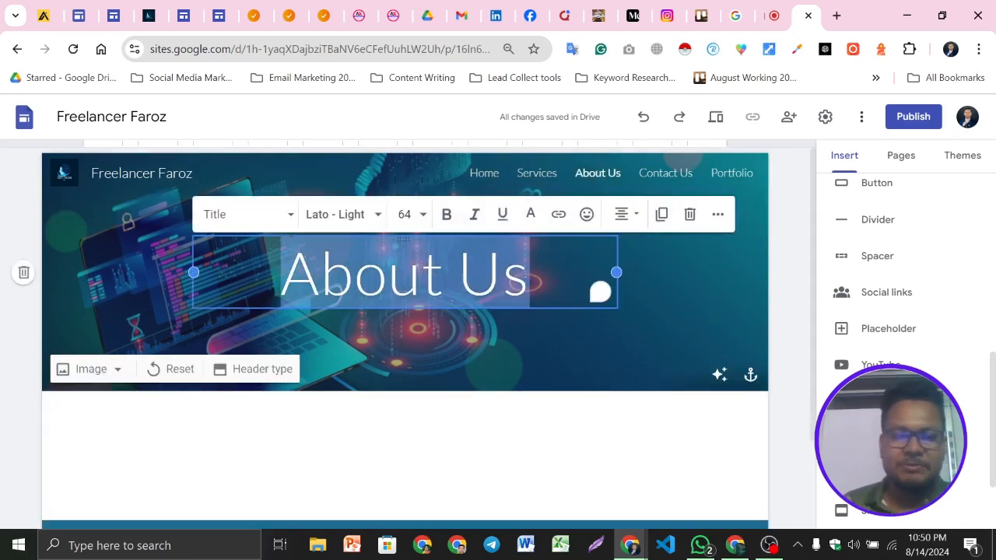
click(447, 214)
click(421, 360)
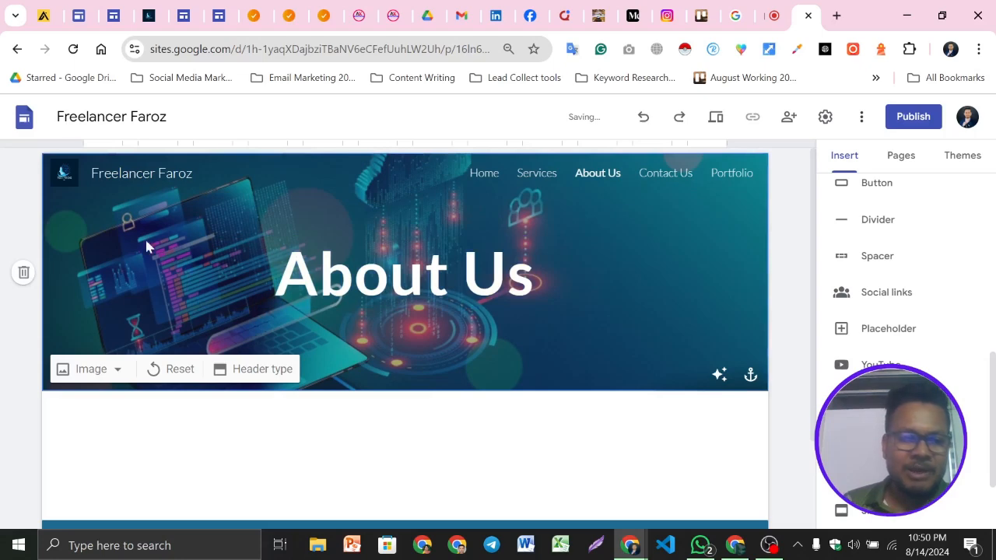
Replace the About Us header image with website-6721780_1280.png uploaded from the Digital Marketing All Portfolio folder
click(115, 370)
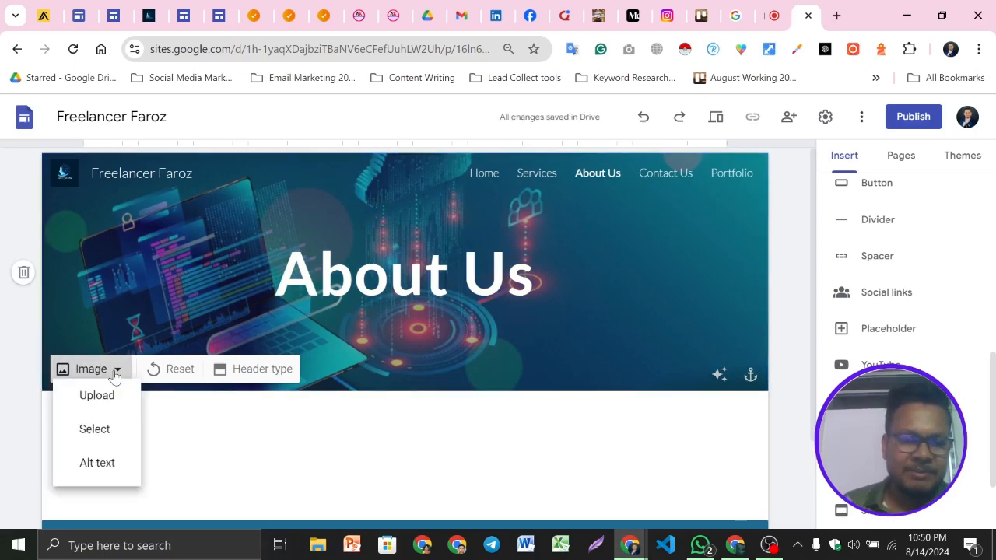
click(97, 413)
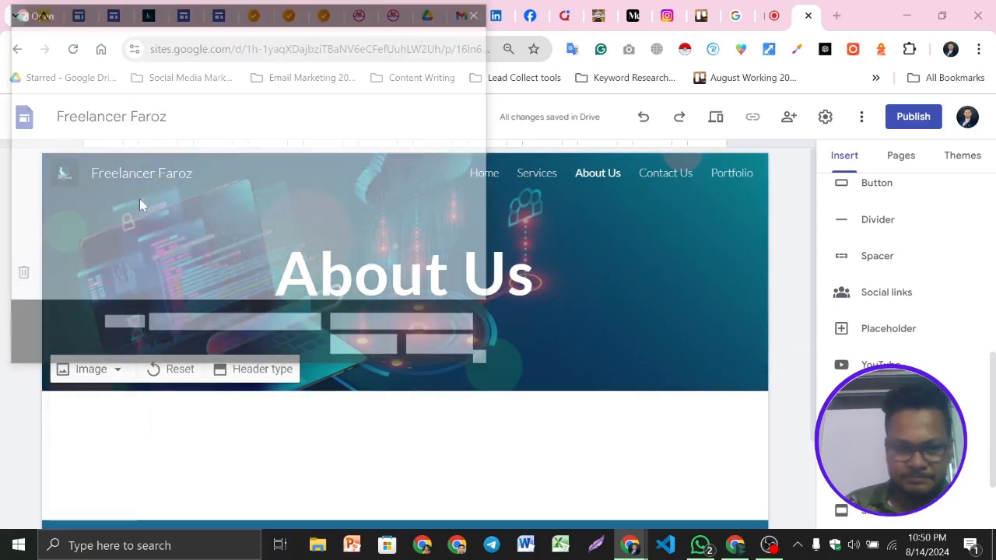
scroll(62, 181, up, 3)
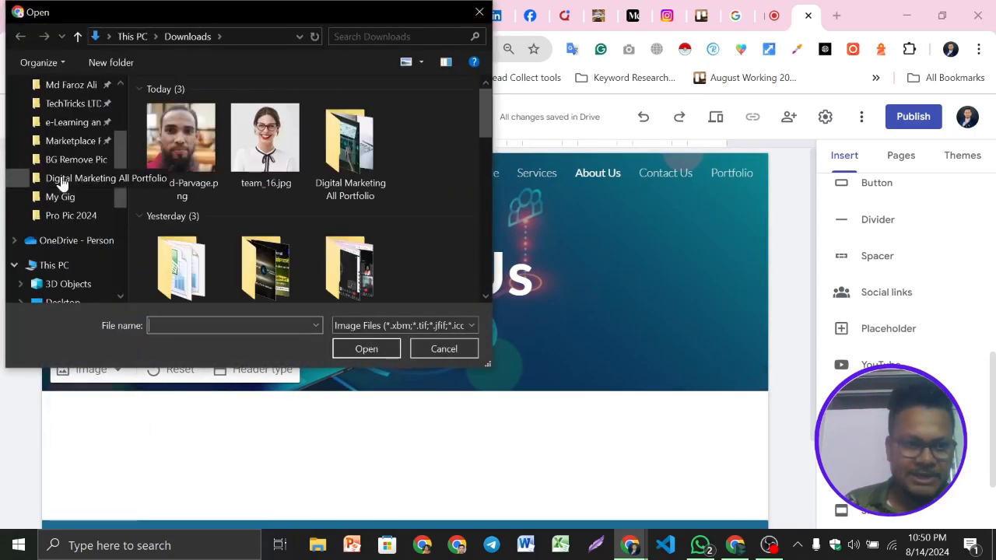
double_click(348, 156)
scroll(371, 216, down, 3)
scroll(372, 216, down, 2)
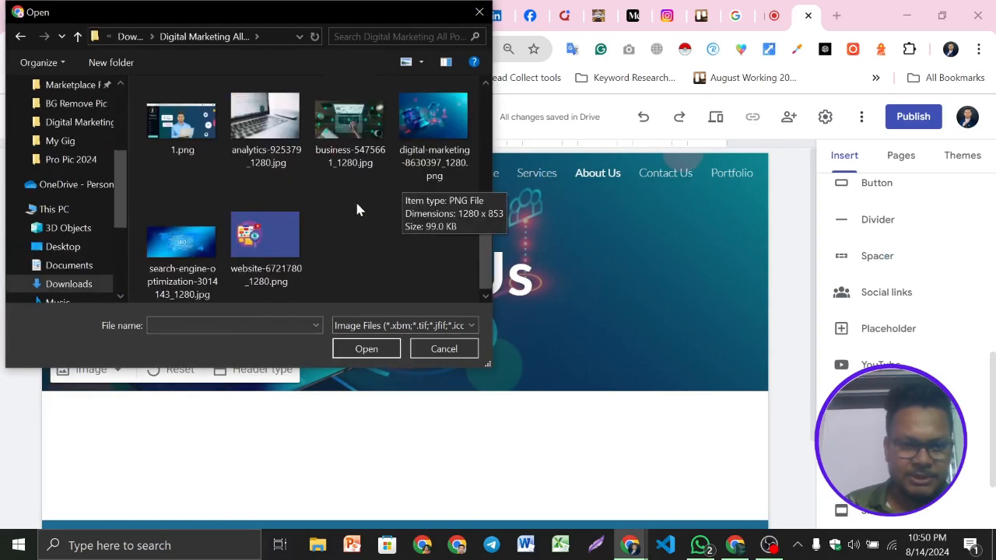
click(350, 128)
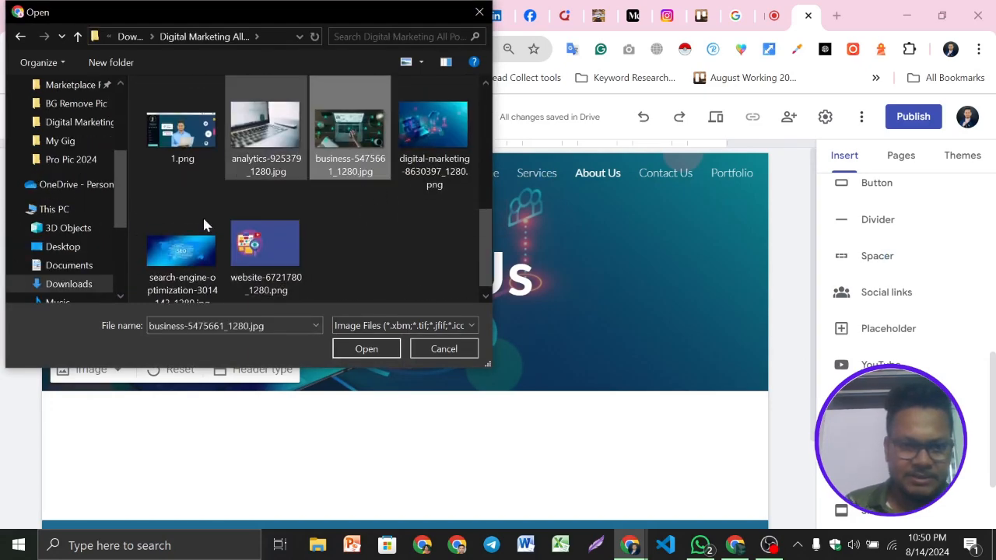
click(432, 139)
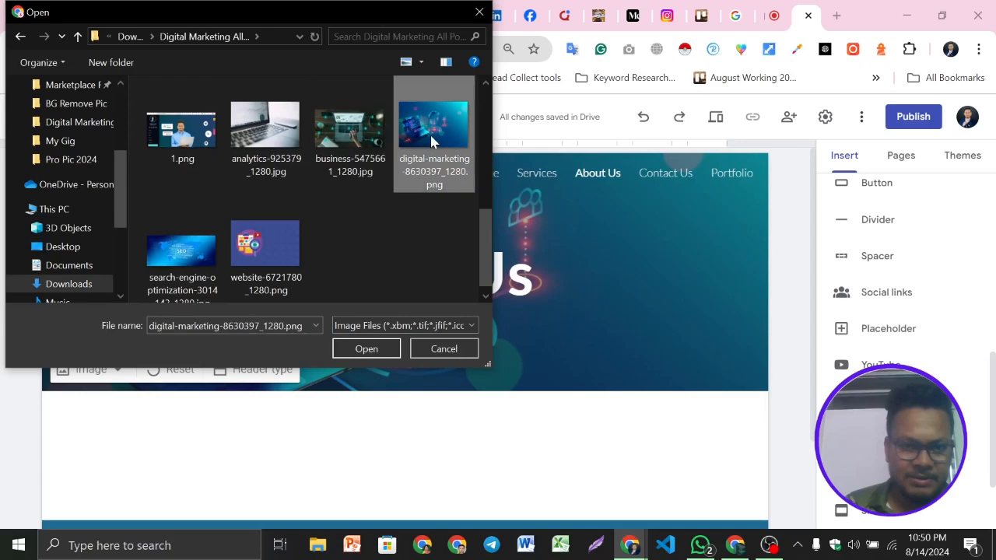
click(164, 170)
click(442, 146)
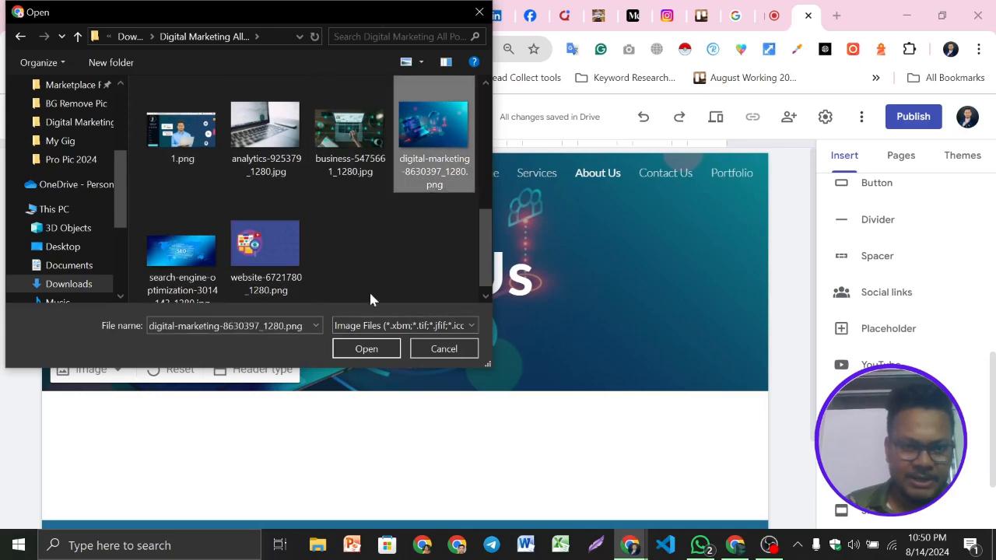
click(263, 247)
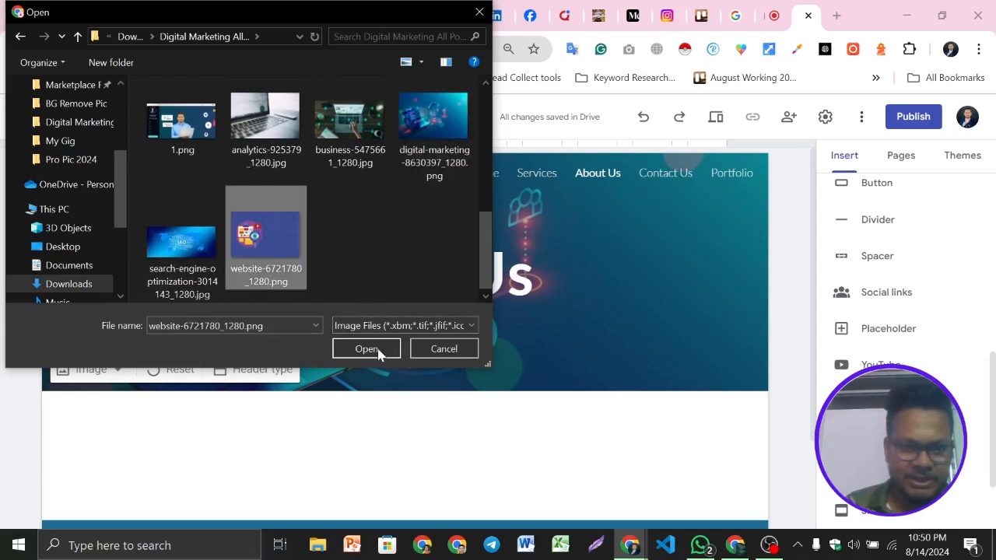
click(367, 348)
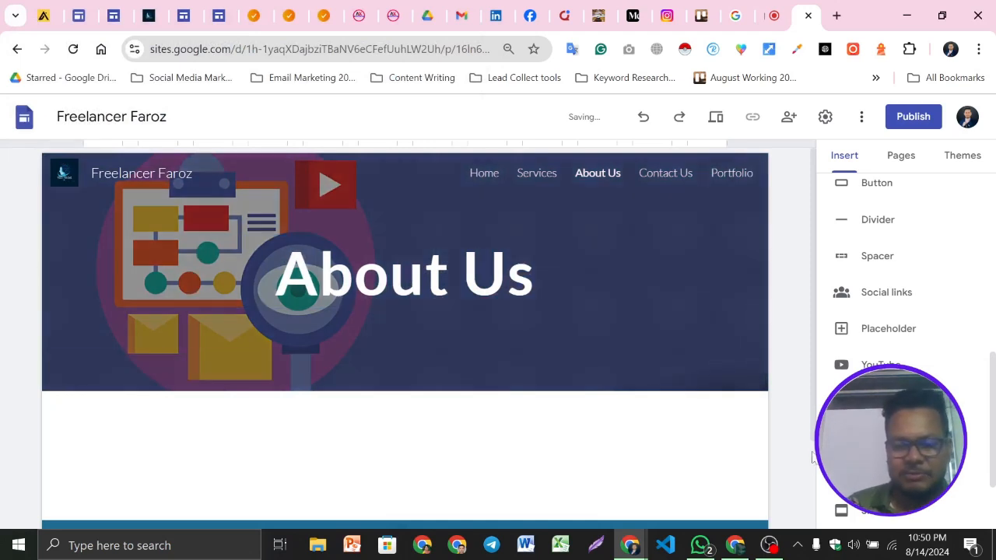
Anchor the About Us header image to the top-right corner
click(720, 375)
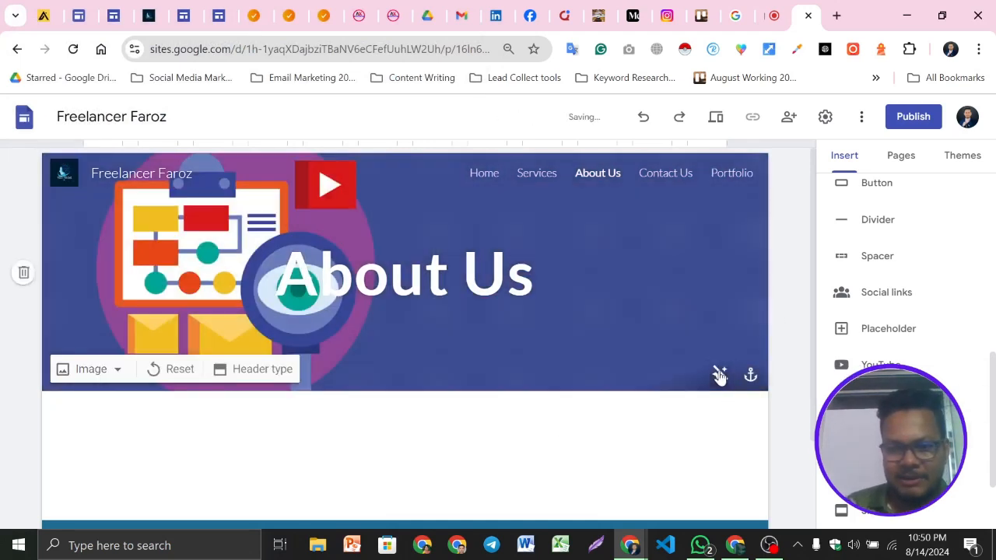
click(718, 374)
click(752, 377)
click(722, 327)
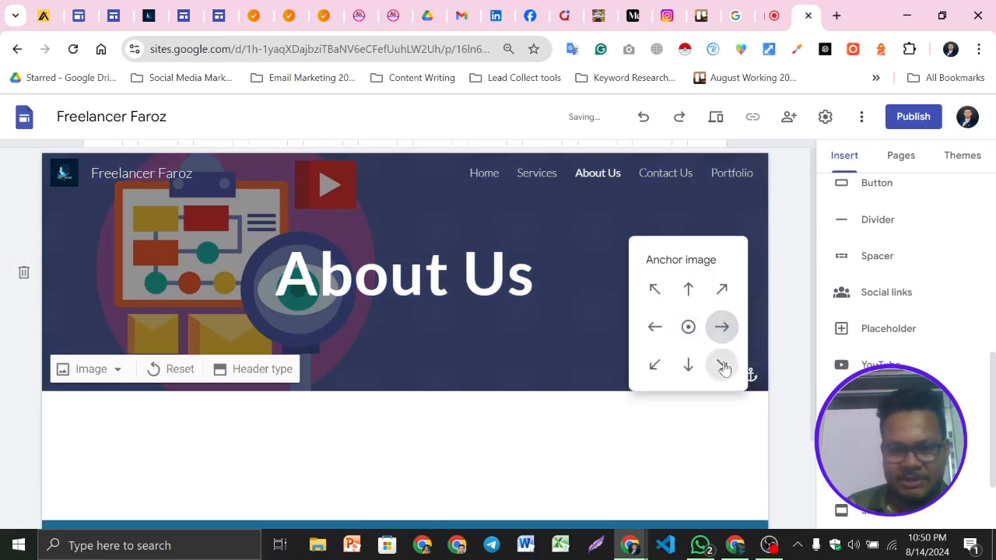
click(723, 366)
click(688, 364)
click(688, 326)
click(688, 289)
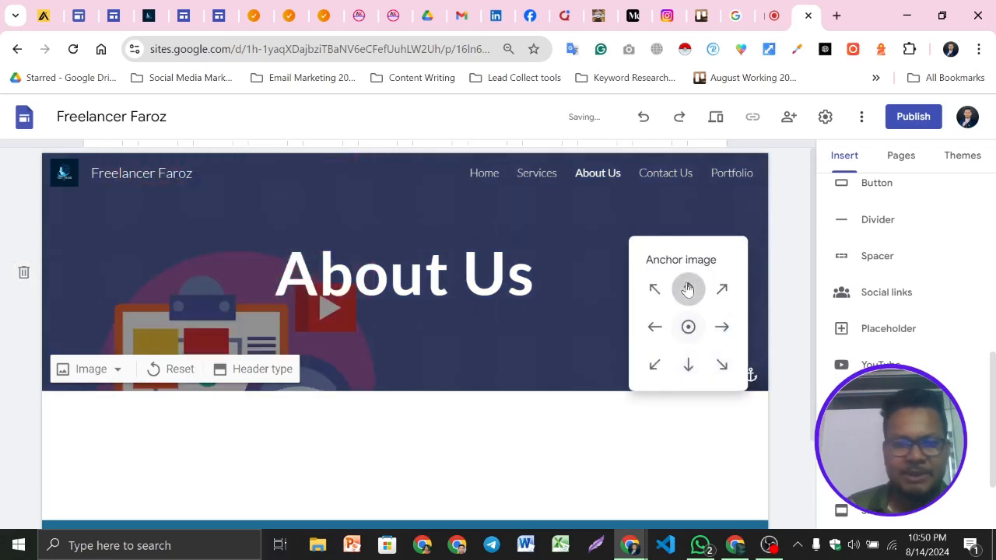
click(722, 289)
click(655, 365)
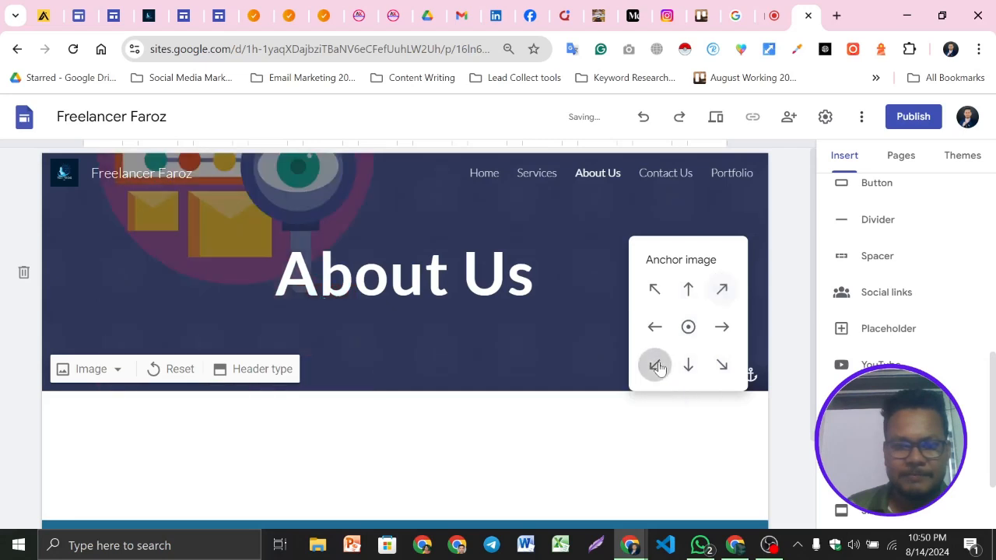
click(688, 327)
click(722, 289)
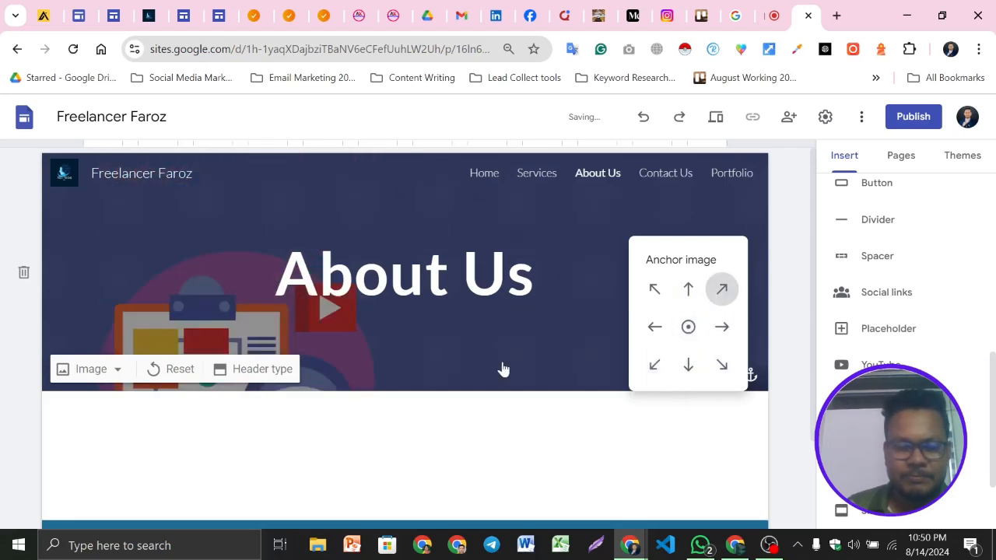
click(563, 436)
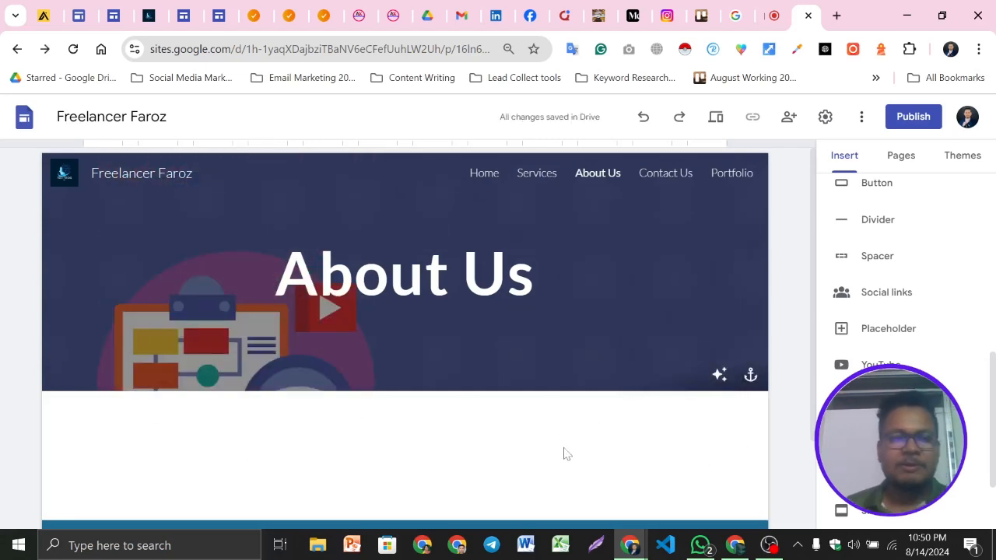
Switch to the example site's About Us page and scroll through its sections for reference
scroll(457, 389, down, 1)
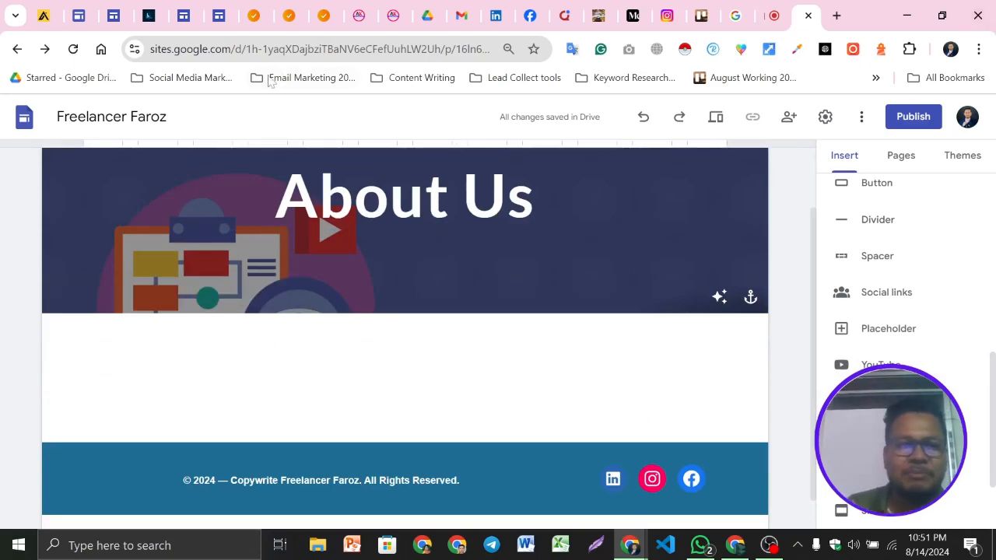
click(280, 8)
scroll(593, 285, down, 3)
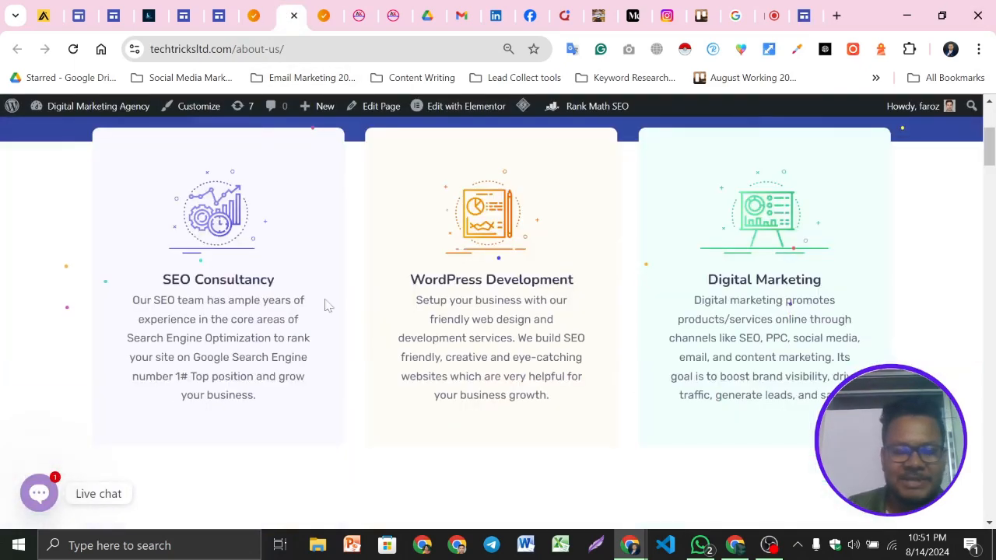
scroll(708, 285, down, 6)
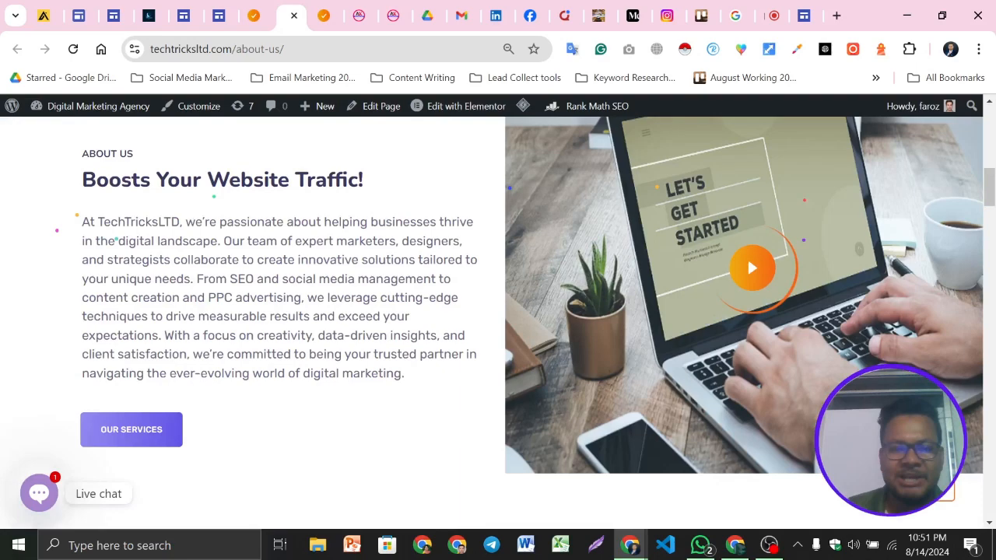
scroll(399, 371, down, 5)
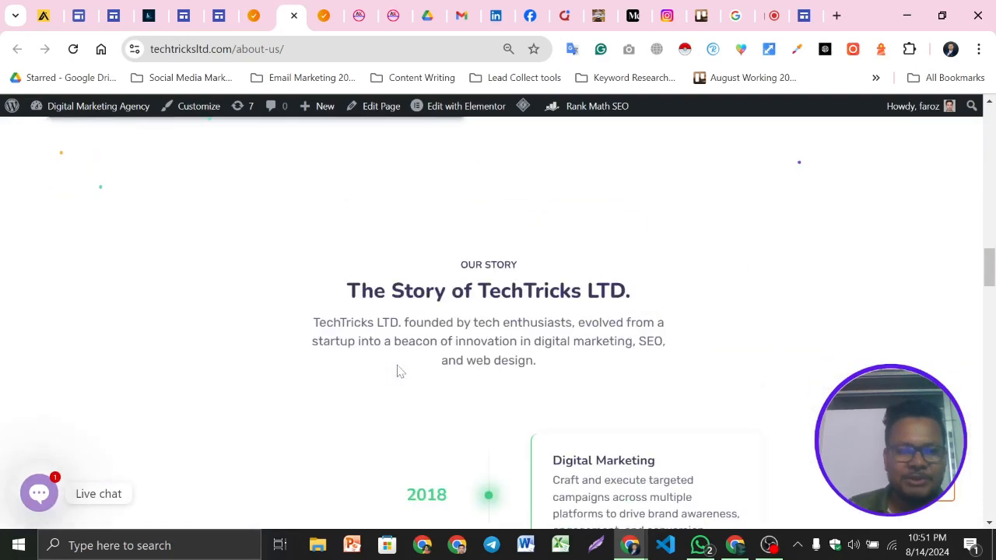
Scroll through the example site's About Us story and about sections for reference
scroll(381, 371, up, 5)
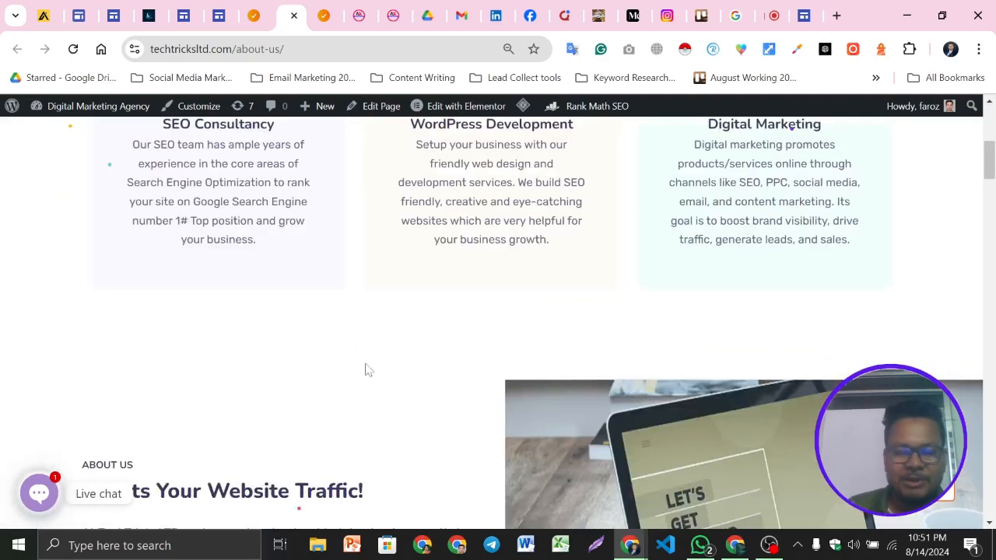
scroll(369, 371, down, 4)
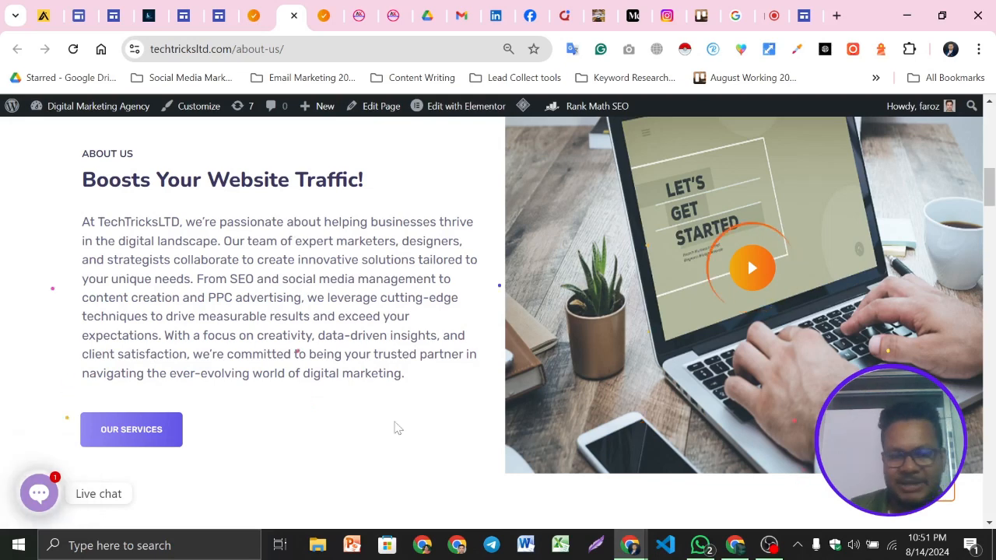
Add an image-and-text content block below the About Us header, moving its image to the right of the text
key(ctrl+9)
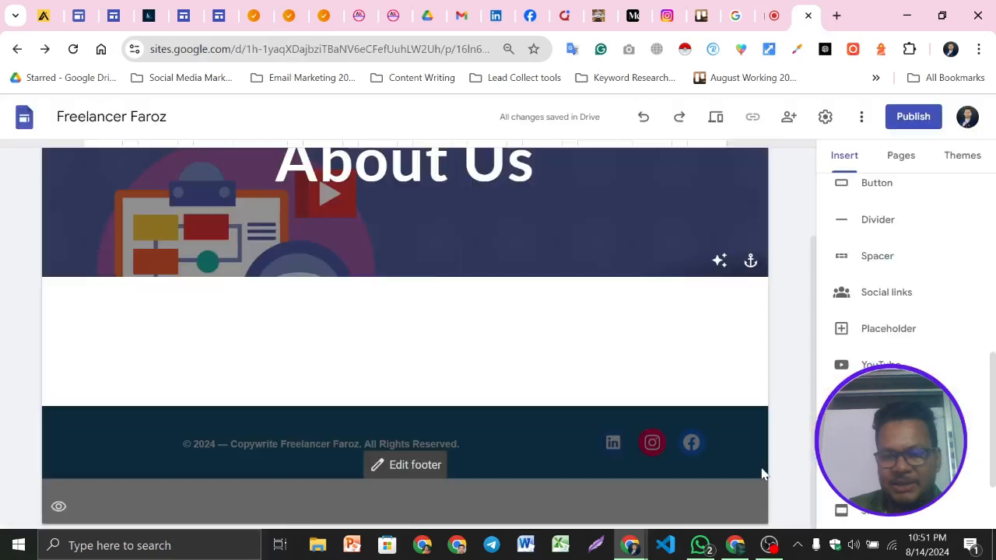
scroll(763, 474, up, 2)
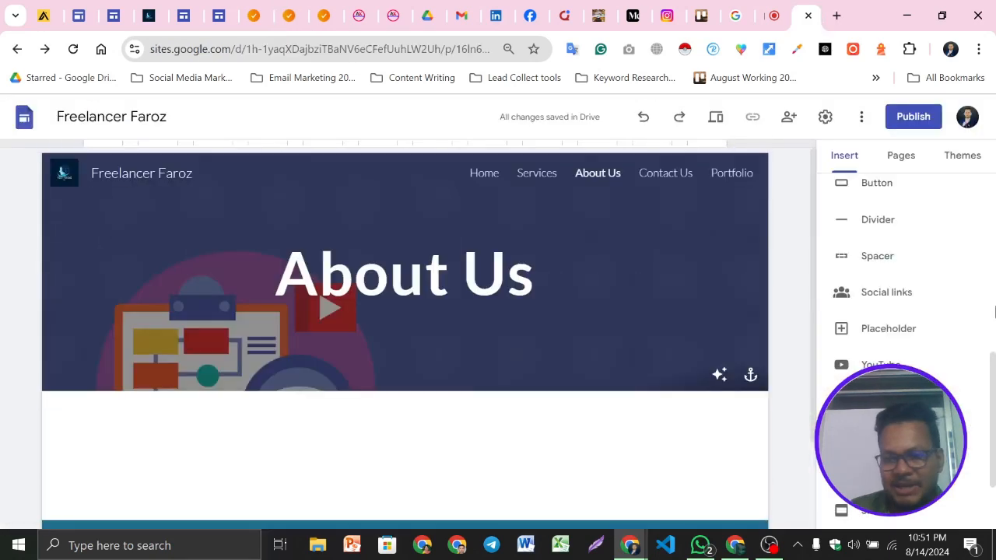
scroll(995, 312, down, 1)
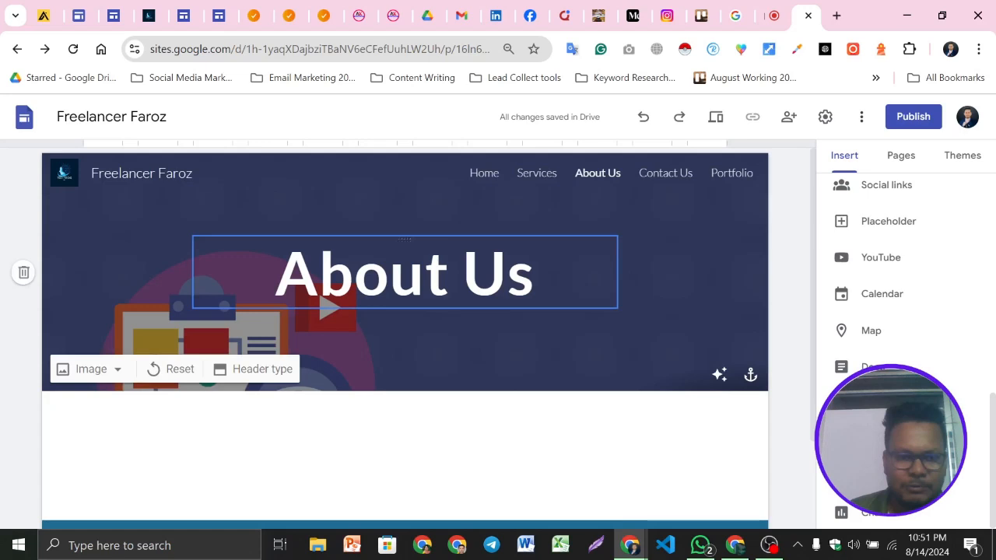
double_click(396, 276)
click(121, 237)
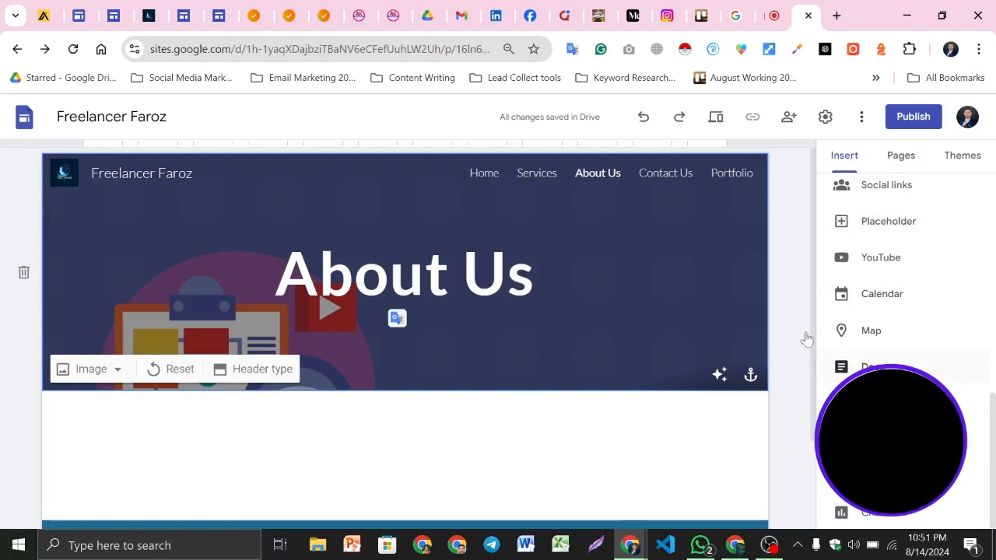
scroll(985, 358, up, 10)
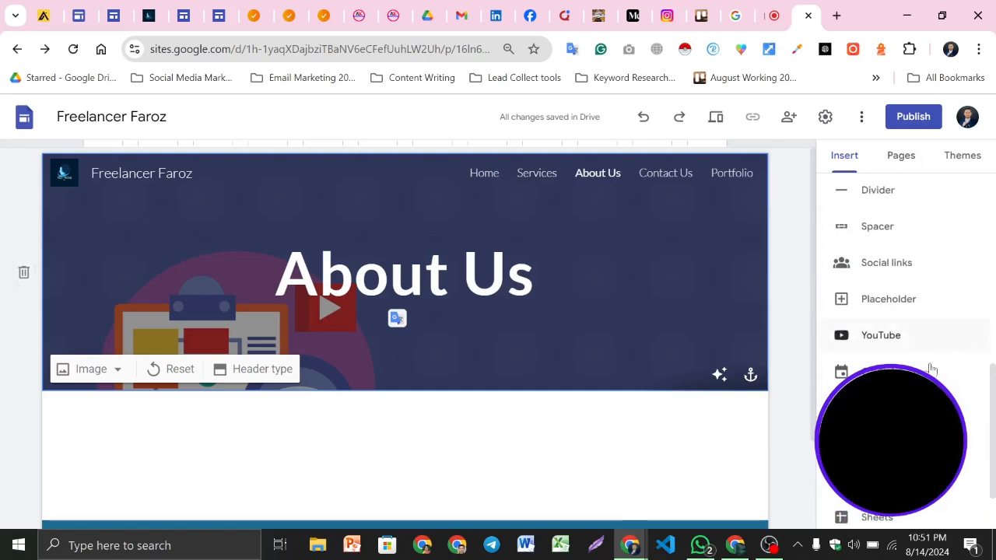
scroll(905, 261, down, 1)
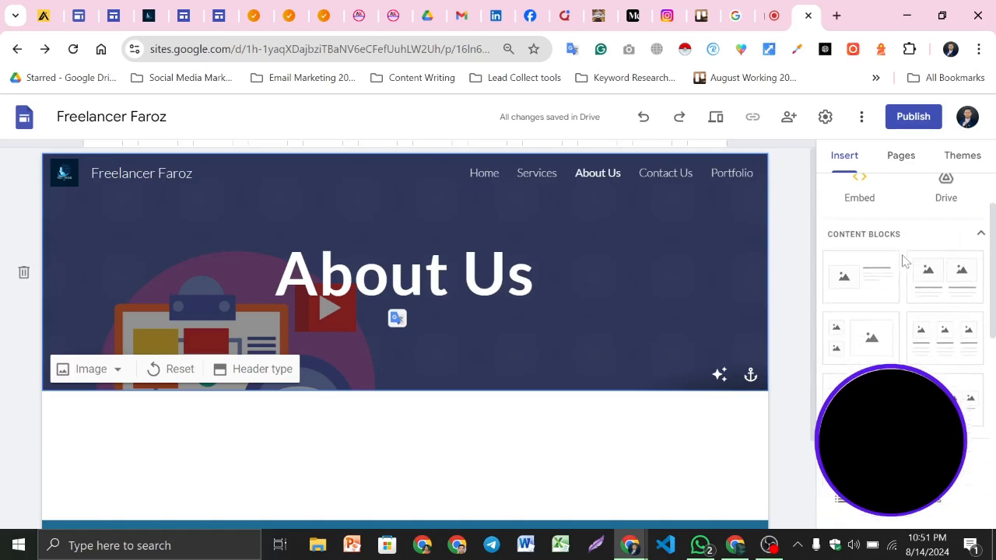
click(864, 284)
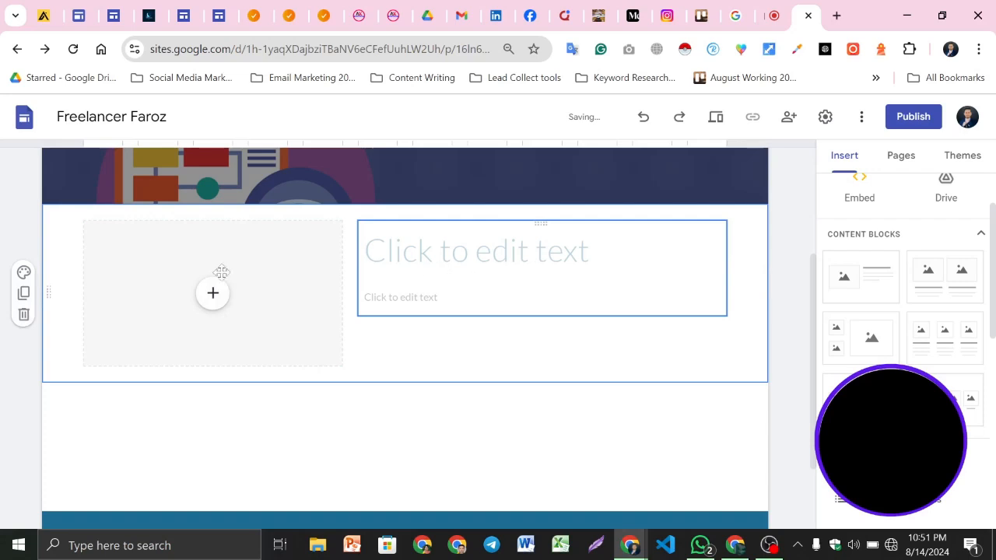
drag(174, 251, 665, 258)
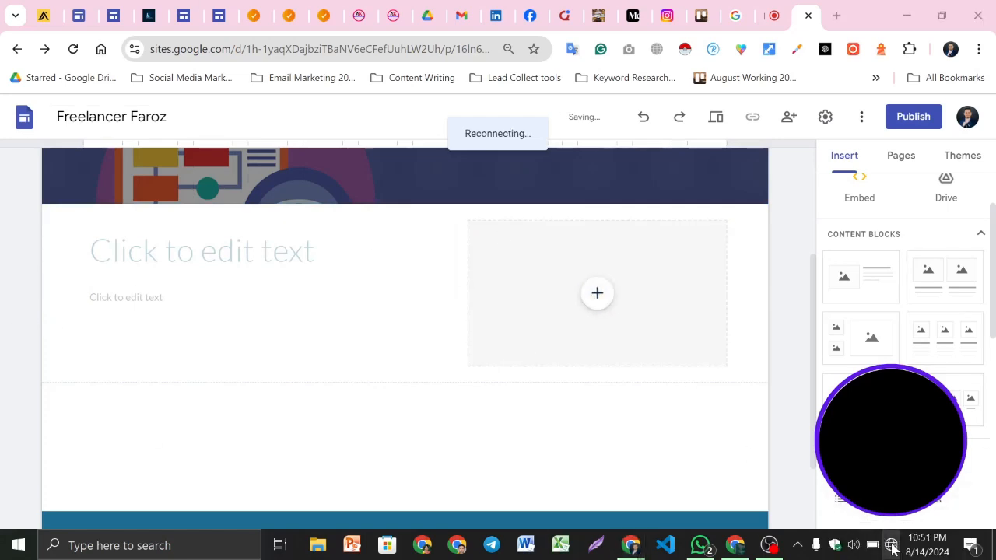
click(892, 544)
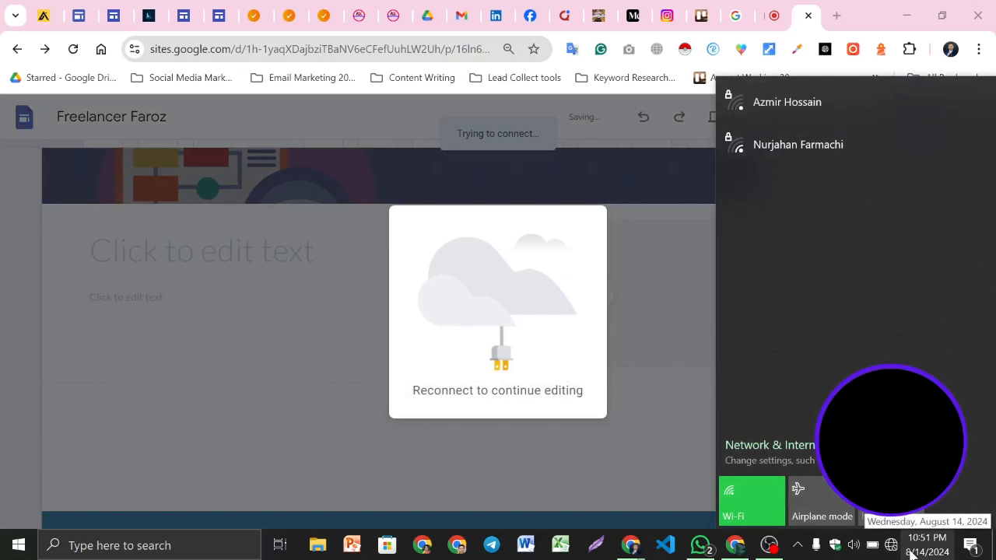
click(769, 545)
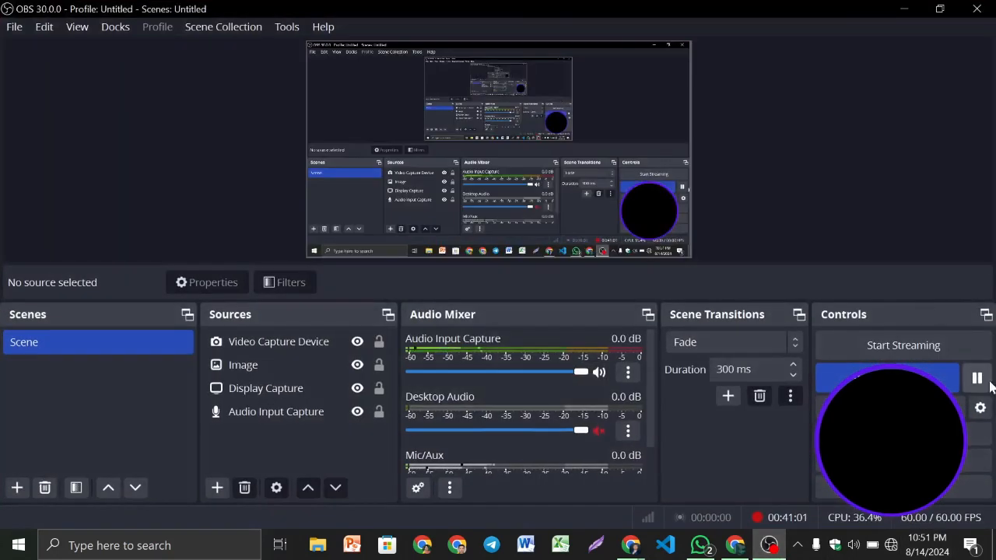
click(977, 379)
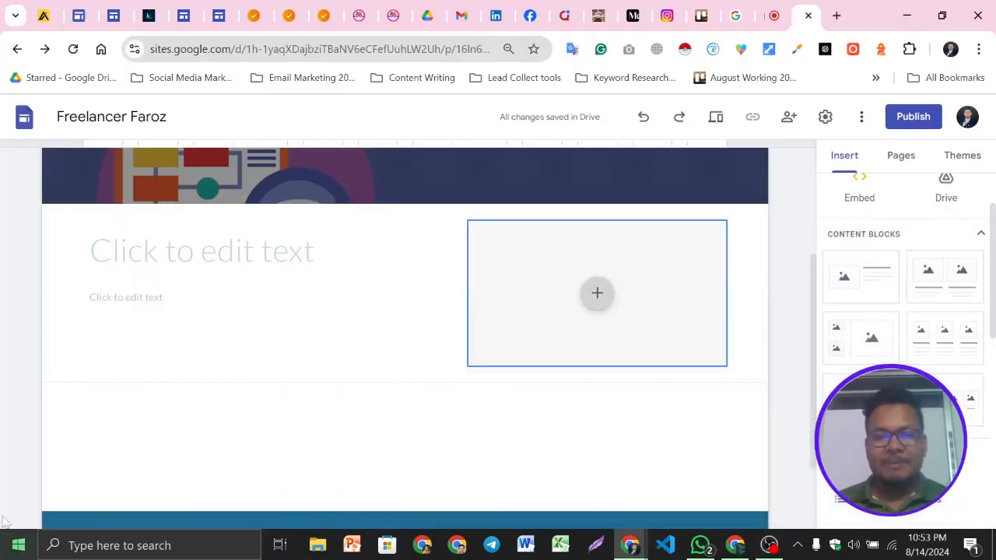
Upload 11111.jpg from the Pro Pic 2024 folder into the content block's image placeholder
scroll(138, 282, up, 2)
scroll(139, 282, down, 1)
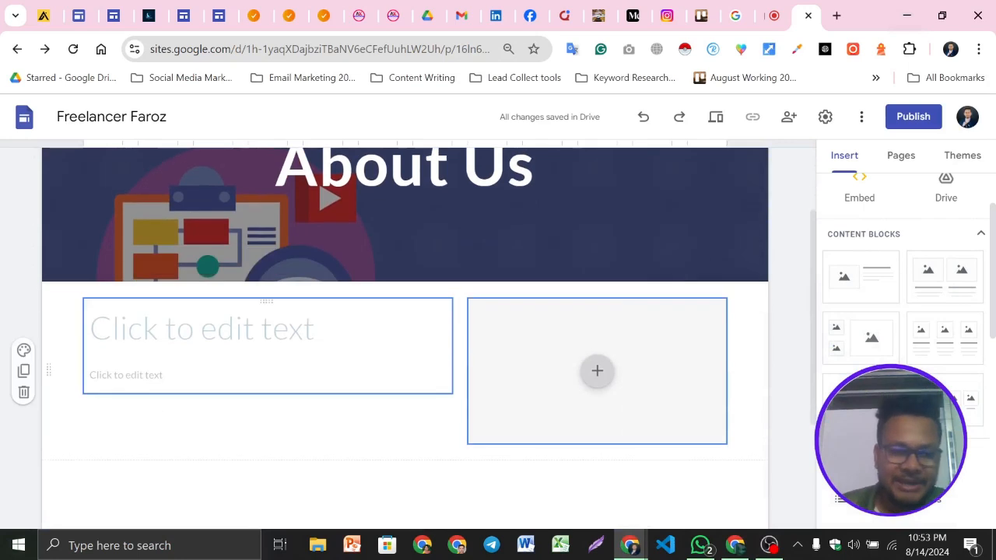
click(233, 331)
scroll(629, 356, down, 3)
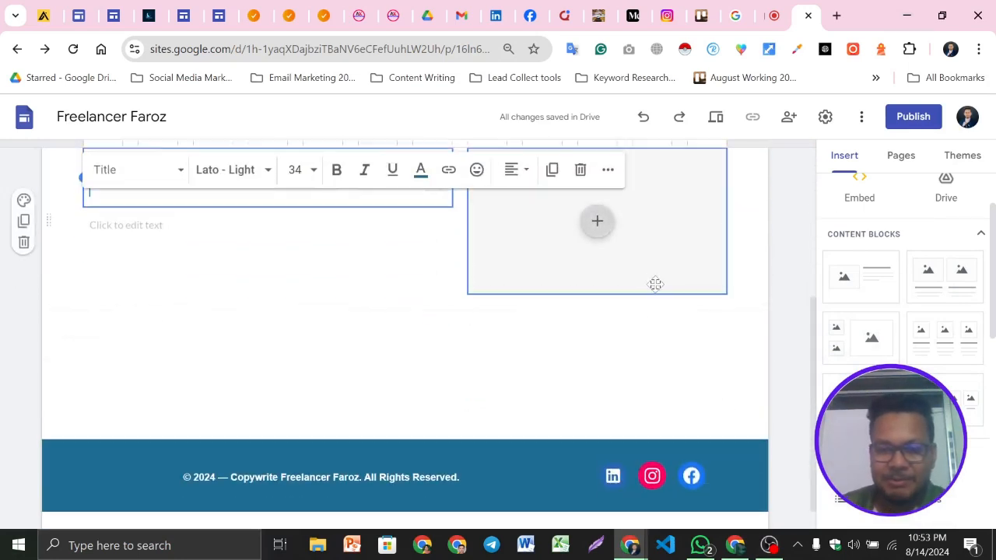
scroll(623, 288, up, 1)
click(597, 293)
click(631, 341)
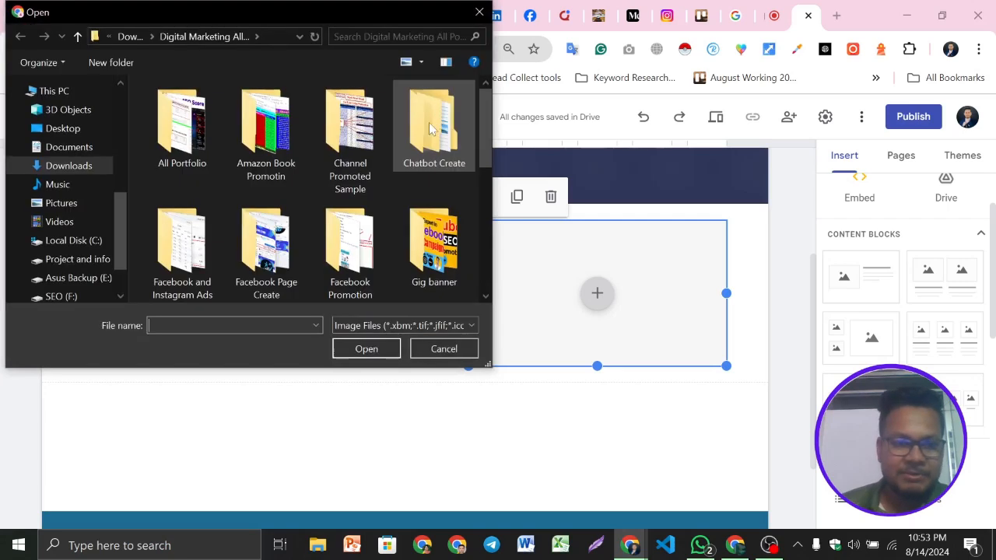
scroll(350, 204, down, 1)
scroll(350, 203, down, 3)
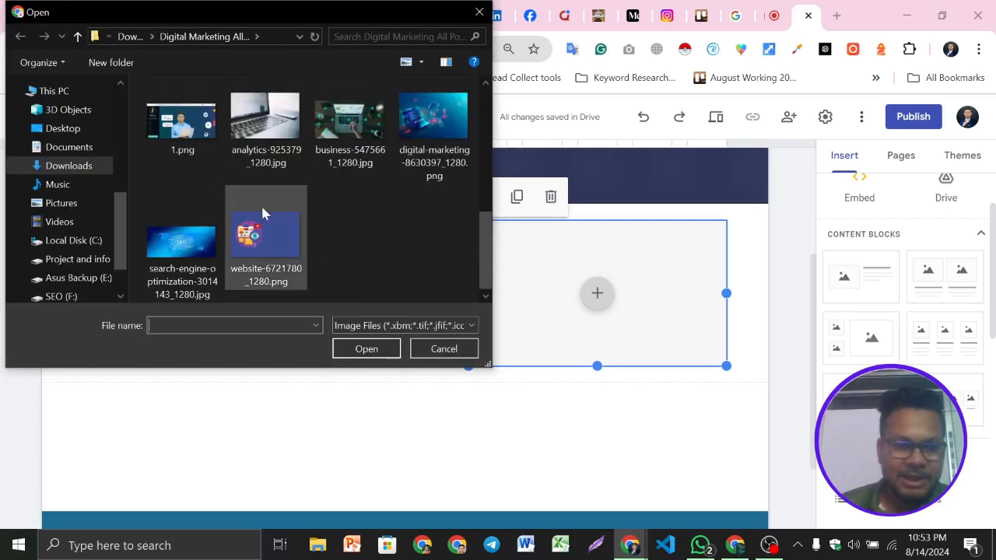
scroll(55, 179, up, 3)
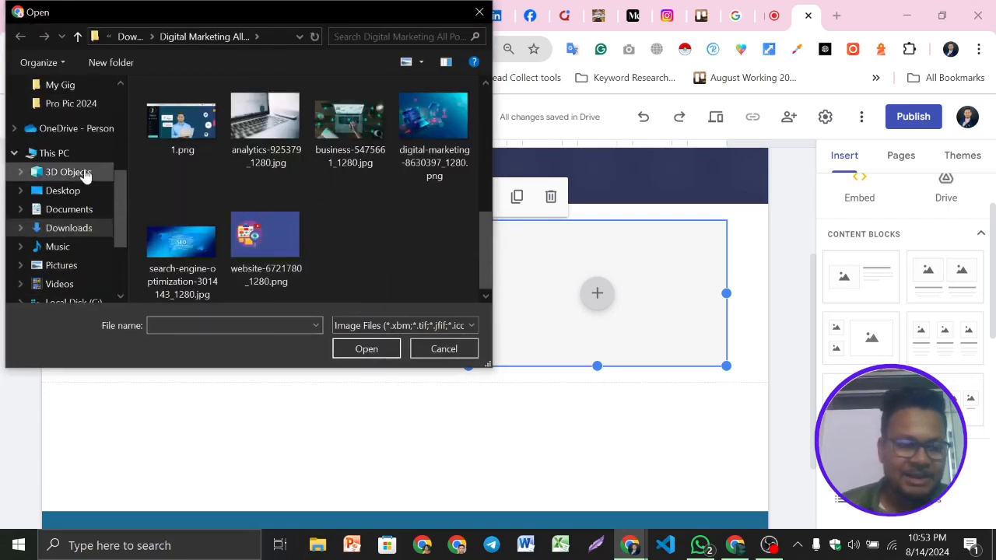
scroll(83, 173, up, 2)
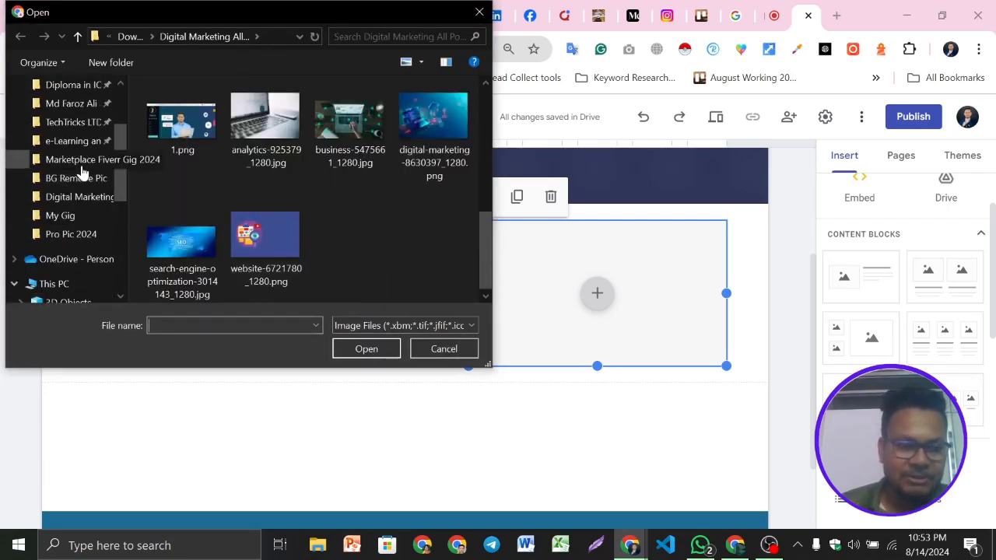
click(78, 104)
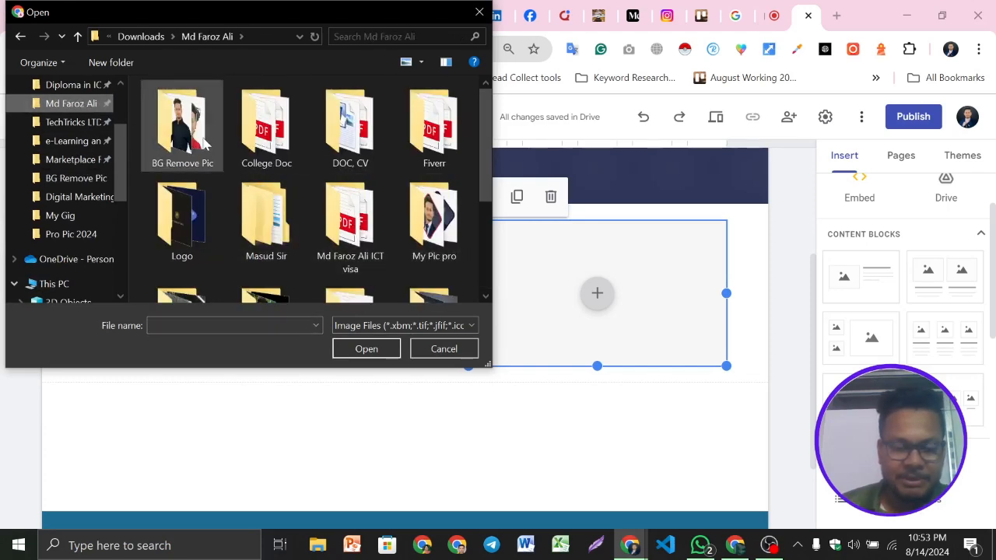
scroll(444, 253, down, 2)
double_click(424, 167)
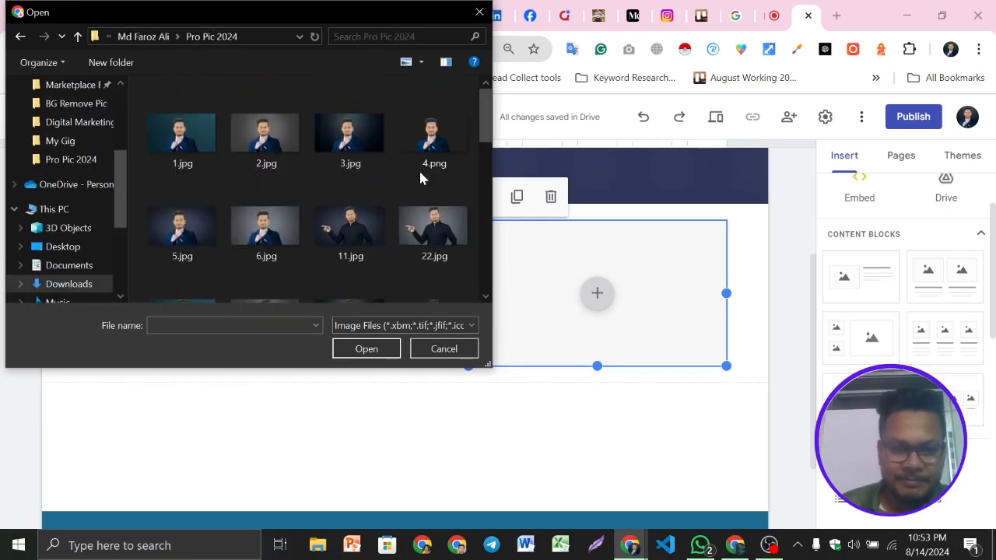
scroll(374, 191, down, 1)
scroll(321, 222, down, 3)
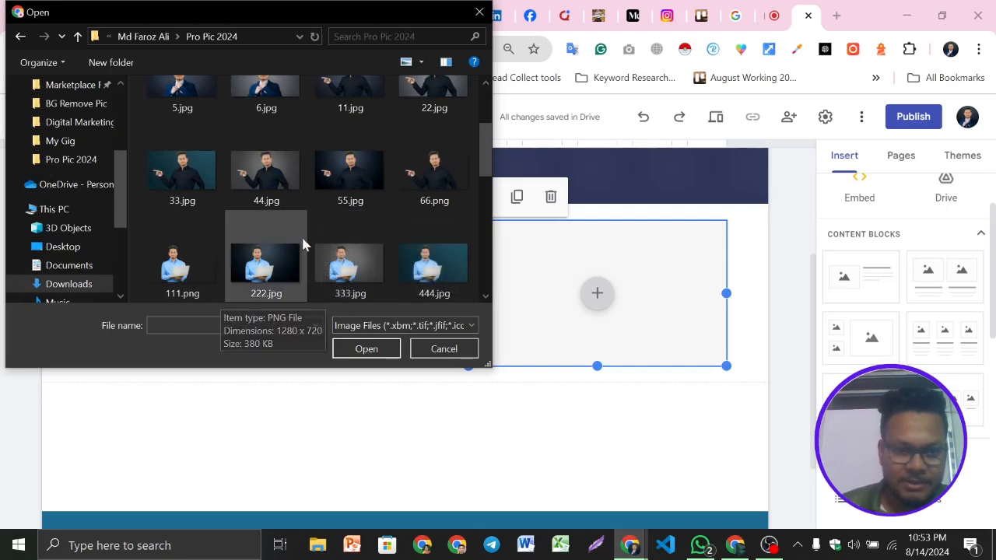
scroll(347, 250, down, 2)
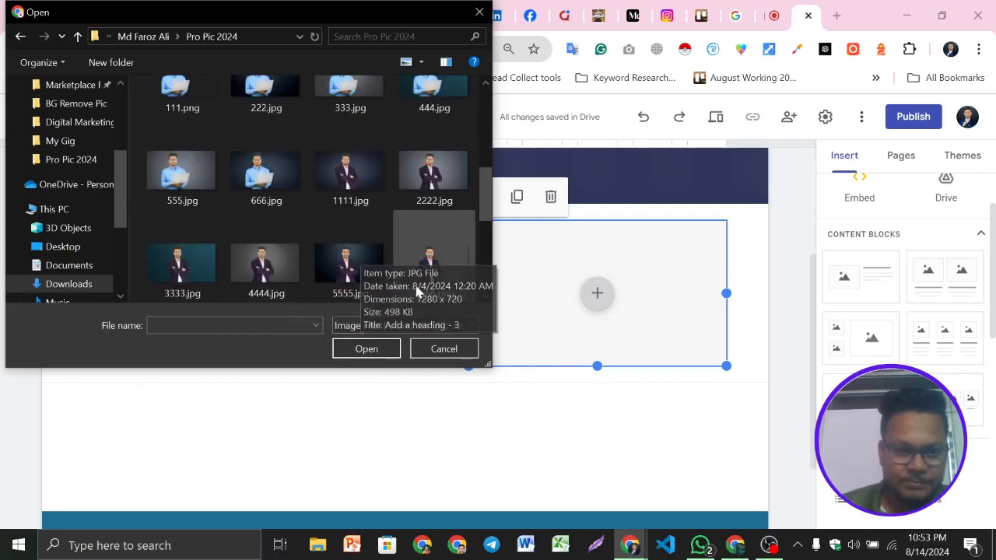
scroll(340, 258, down, 2)
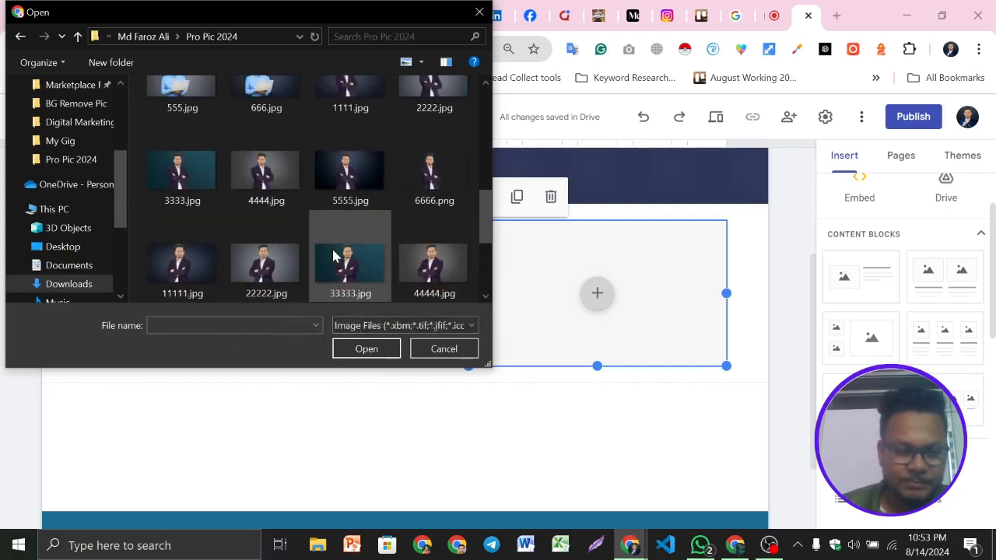
click(196, 266)
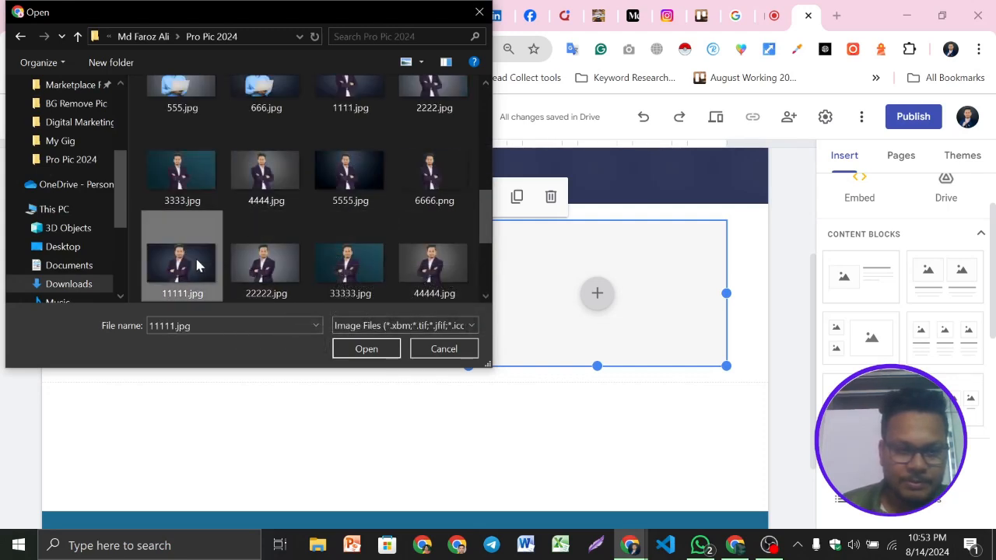
click(360, 350)
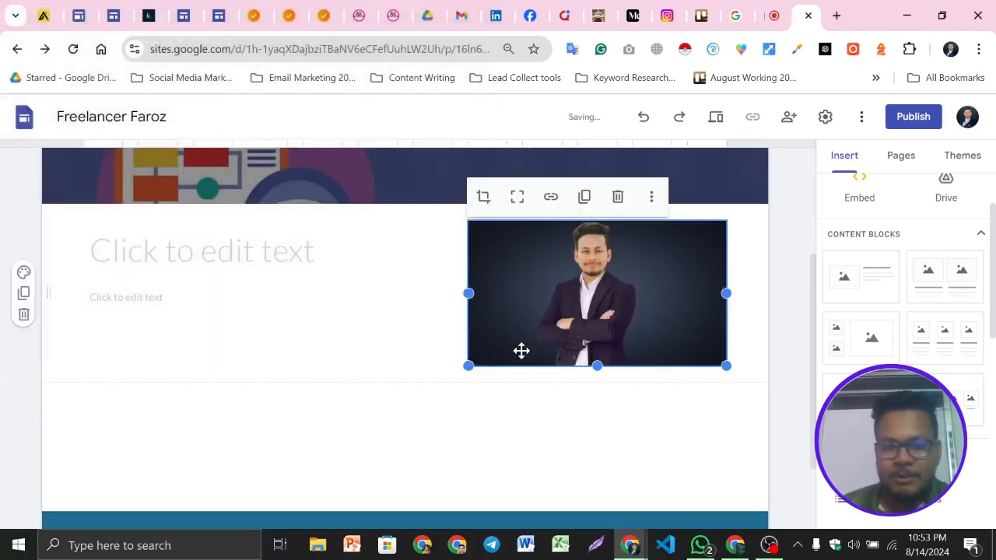
Select the example site's "Boosts Your Website Traffic!" heading to use as reference for the block's title
click(233, 250)
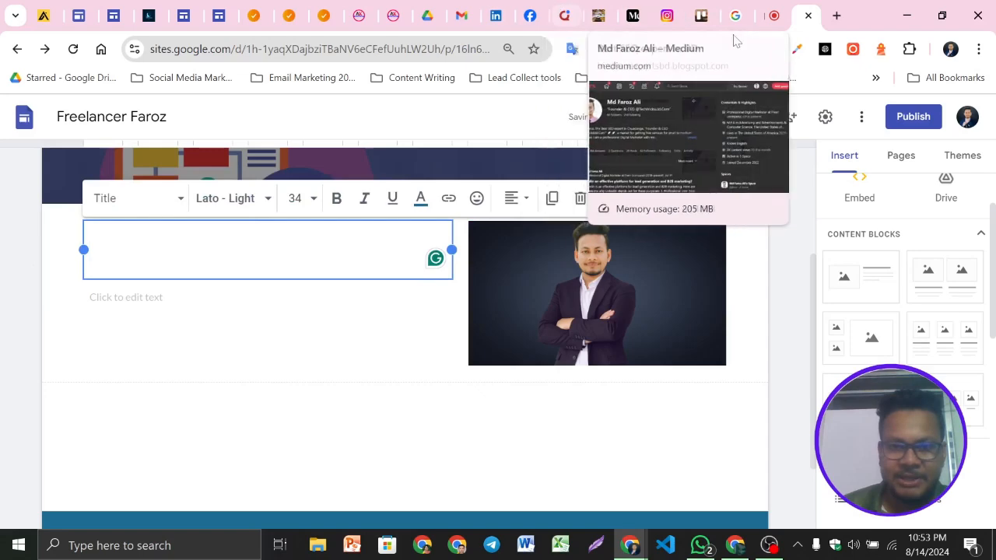
click(297, 11)
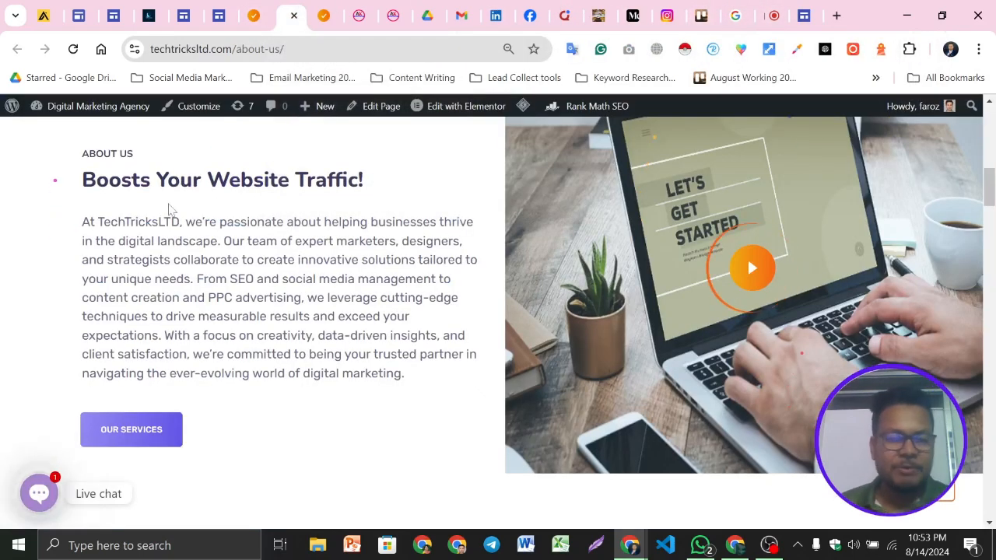
triple_click(169, 185)
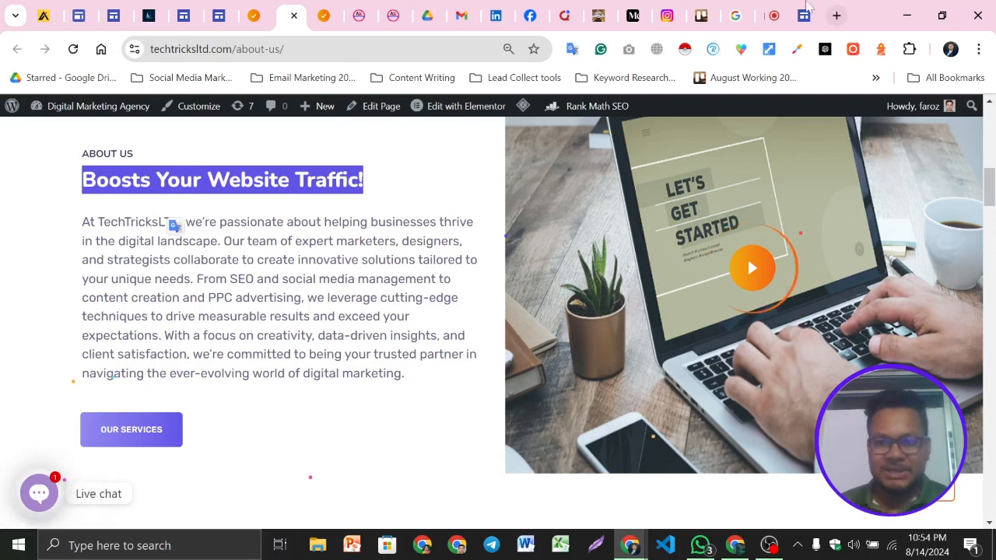
click(139, 6)
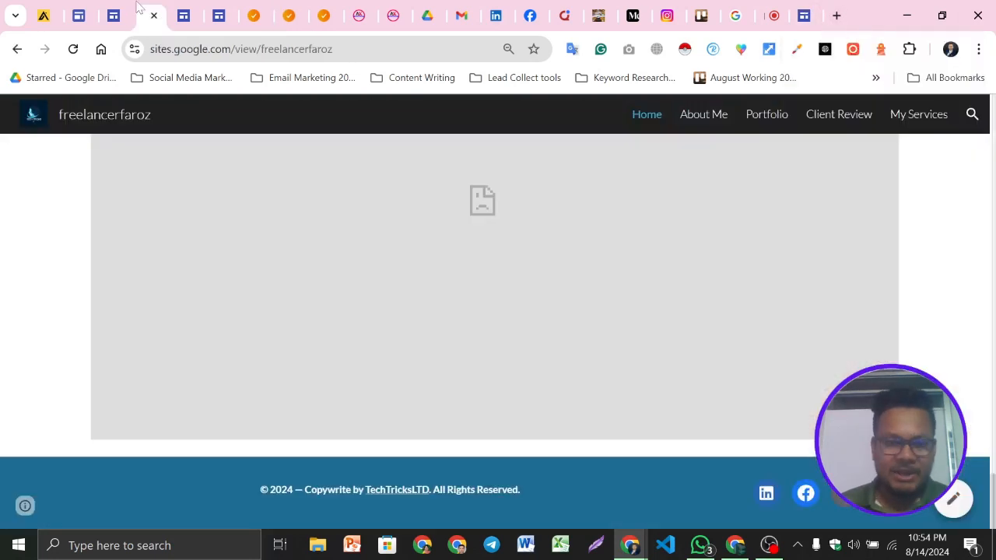
Scroll the published freelancerfaroz site to its About Me section, select its heading, and return to the editor
scroll(572, 414, up, 5)
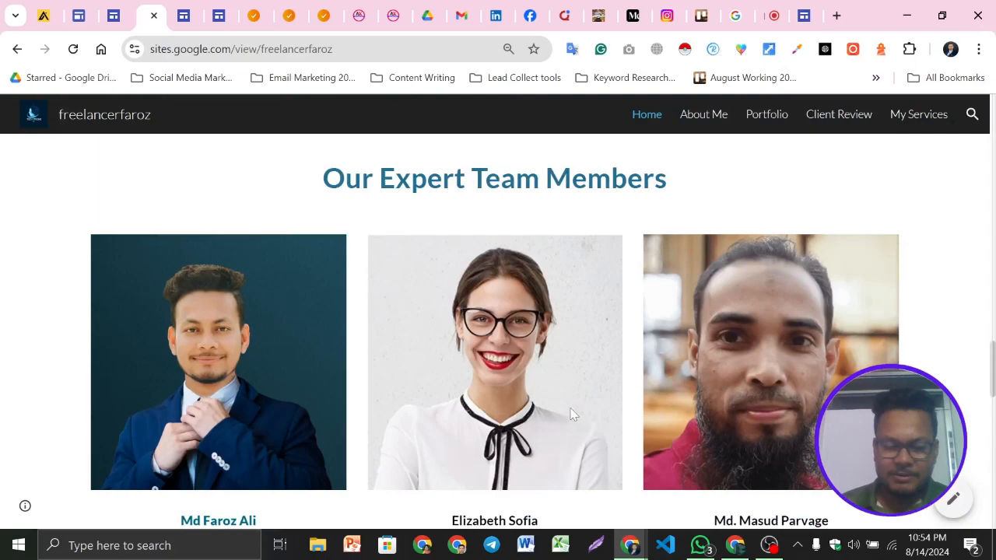
scroll(572, 414, up, 5)
scroll(572, 414, up, 3)
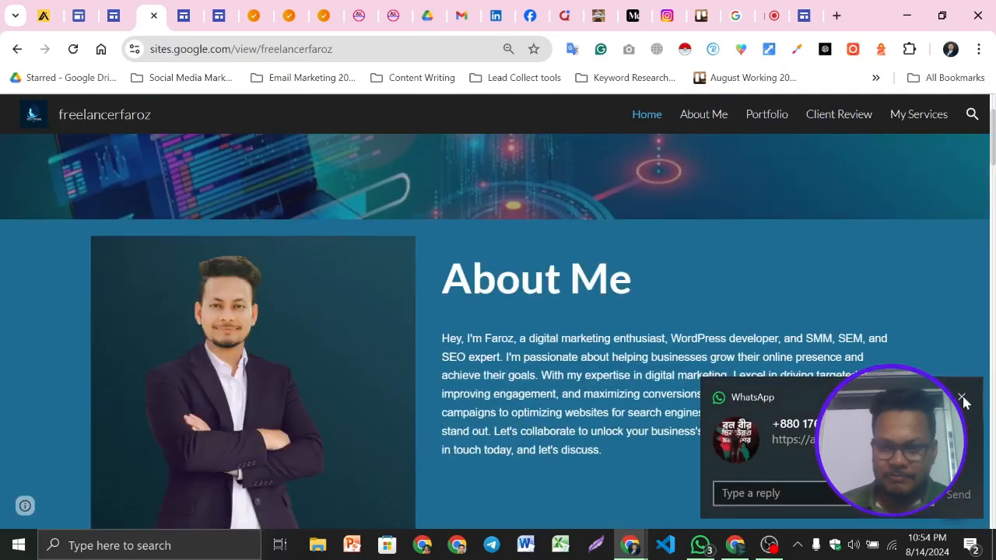
click(963, 399)
scroll(963, 401, down, 2)
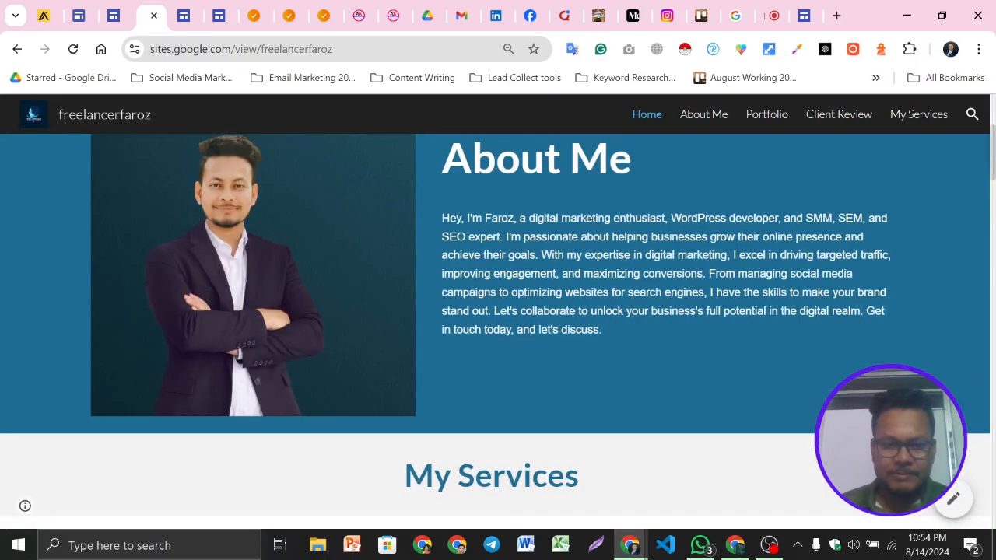
scroll(506, 236, up, 1)
double_click(506, 236)
triple_click(513, 241)
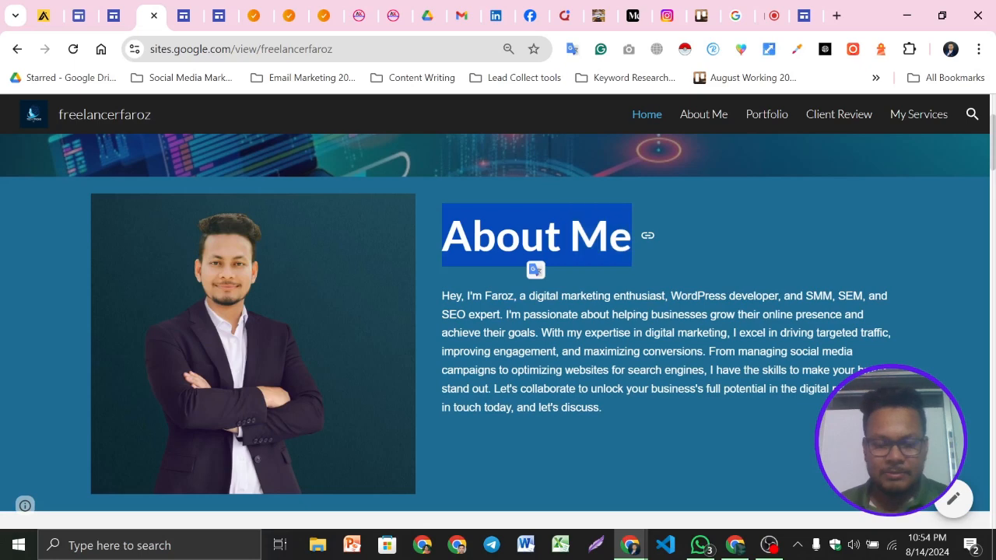
click(804, 16)
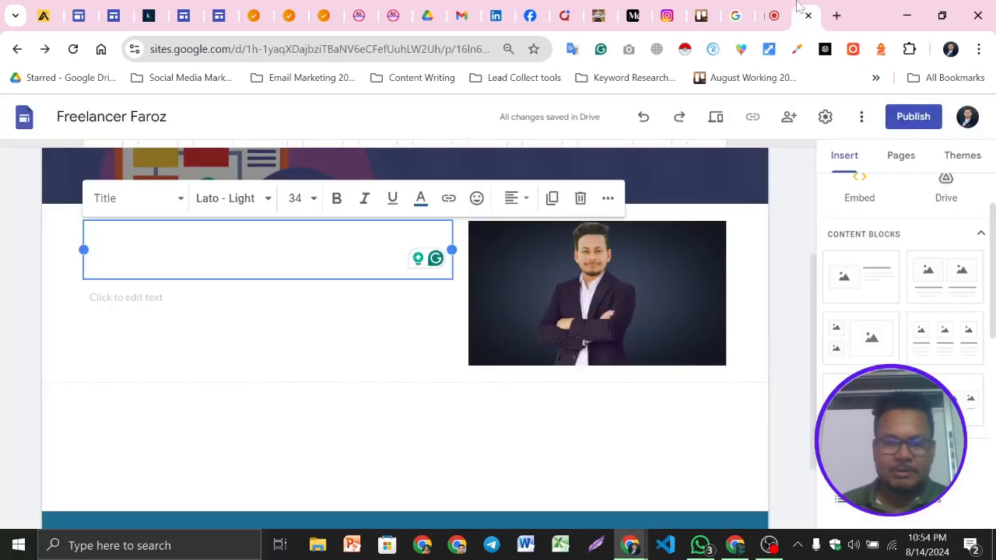
Change the About Me content block's section colour to a light style
key(Return)
key(Return)
key(Return)
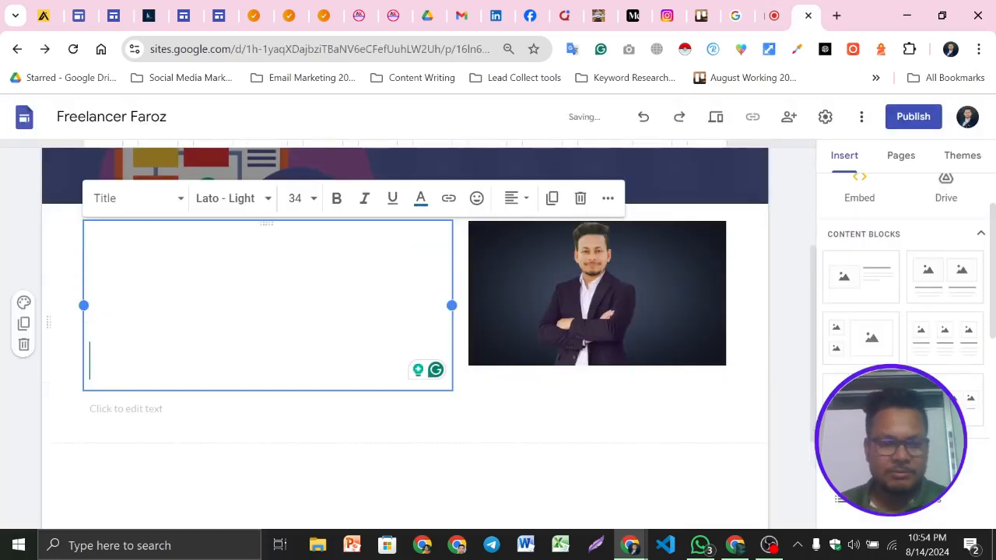
key(BackSpace)
key(Return)
click(64, 229)
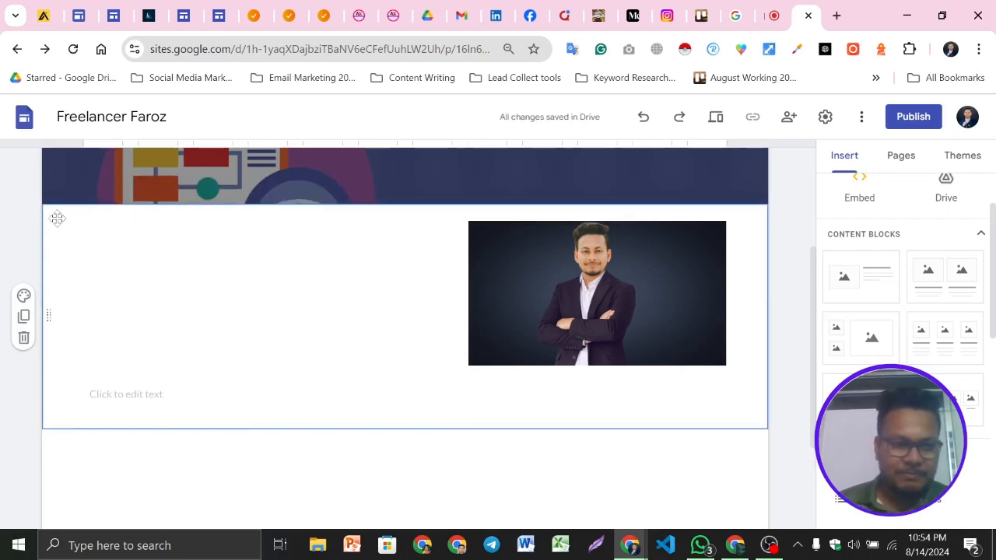
click(24, 296)
click(81, 362)
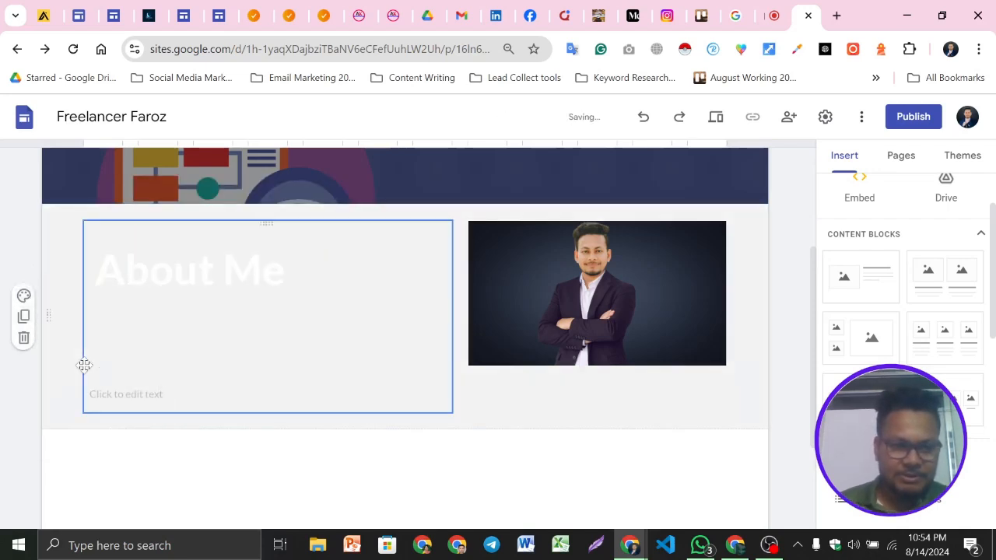
Set the About Me title's text colour to black
triple_click(219, 271)
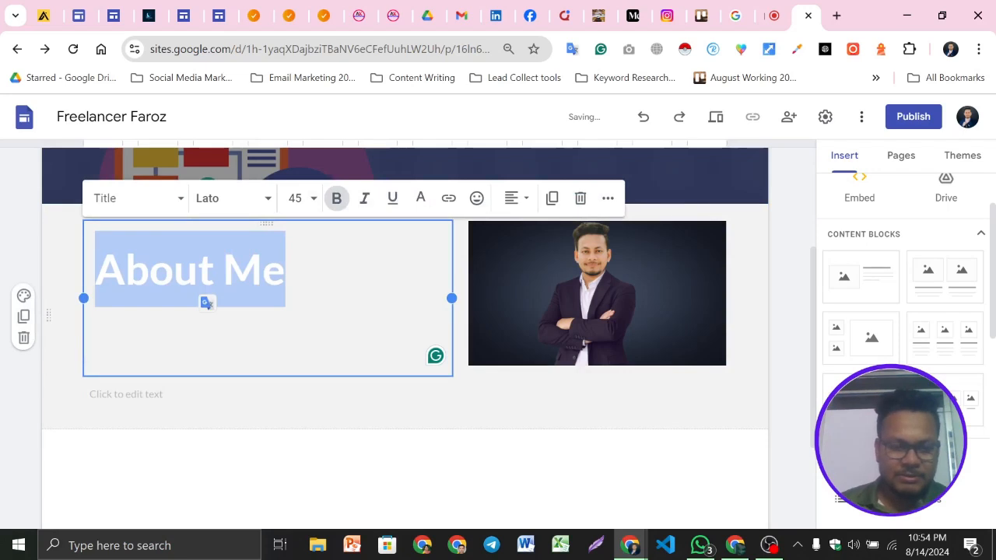
click(421, 199)
click(396, 228)
click(286, 269)
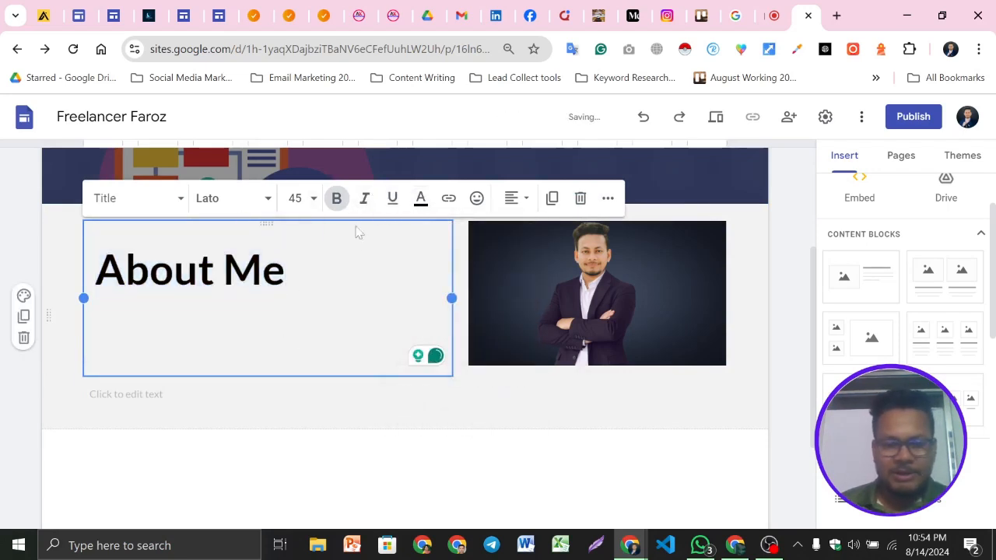
Copy the example site's About Me paragraph and paste it as body text below the block title
click(158, 11)
click(592, 270)
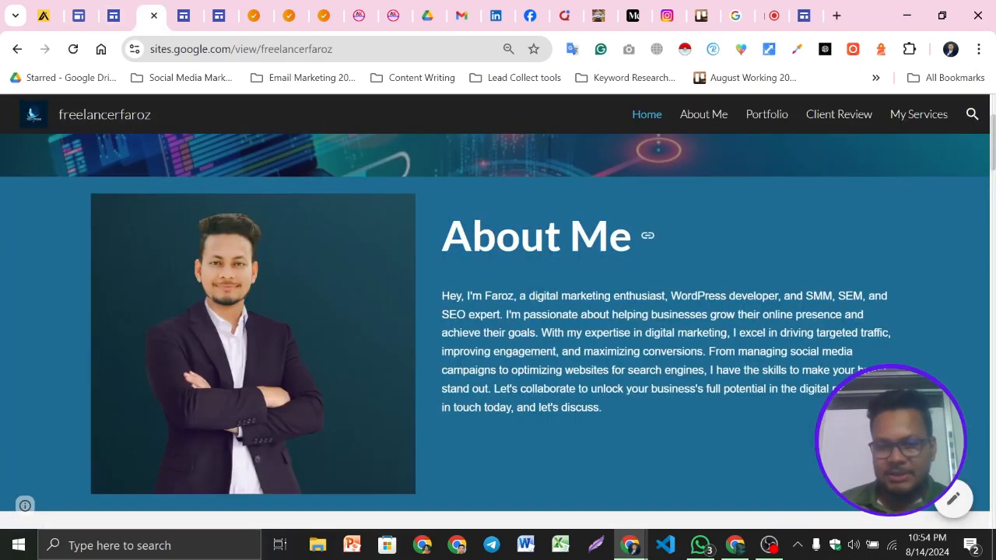
triple_click(528, 329)
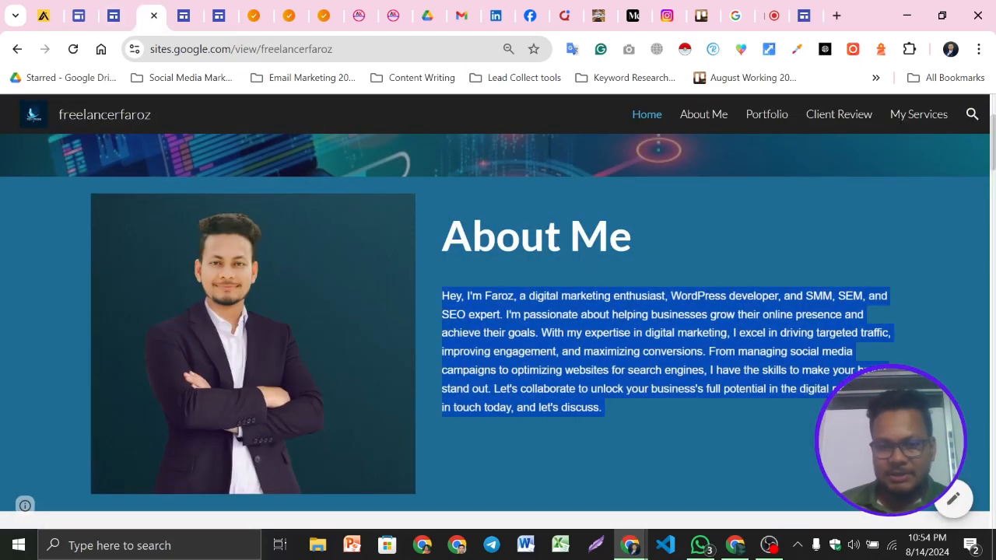
click(804, 16)
key(Return)
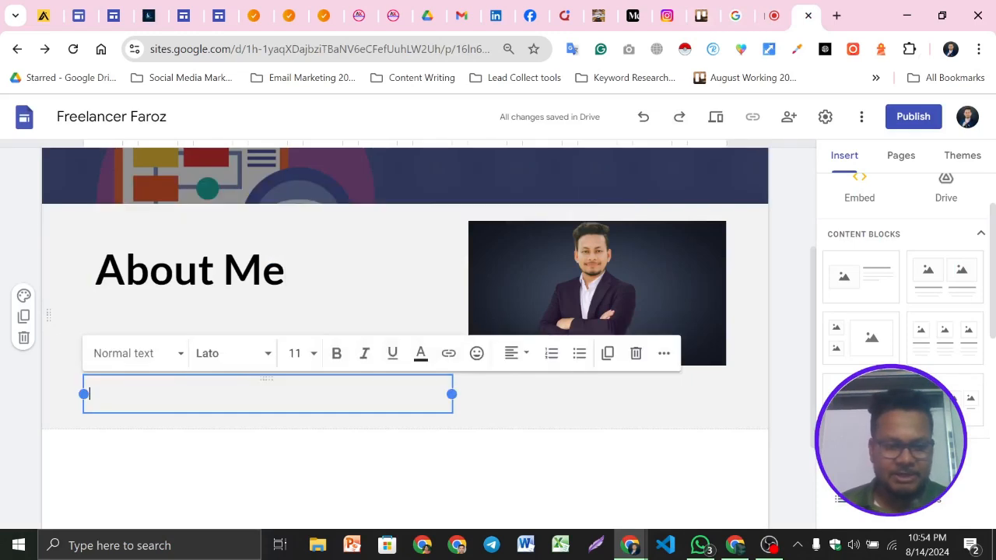
key(ctrl+v)
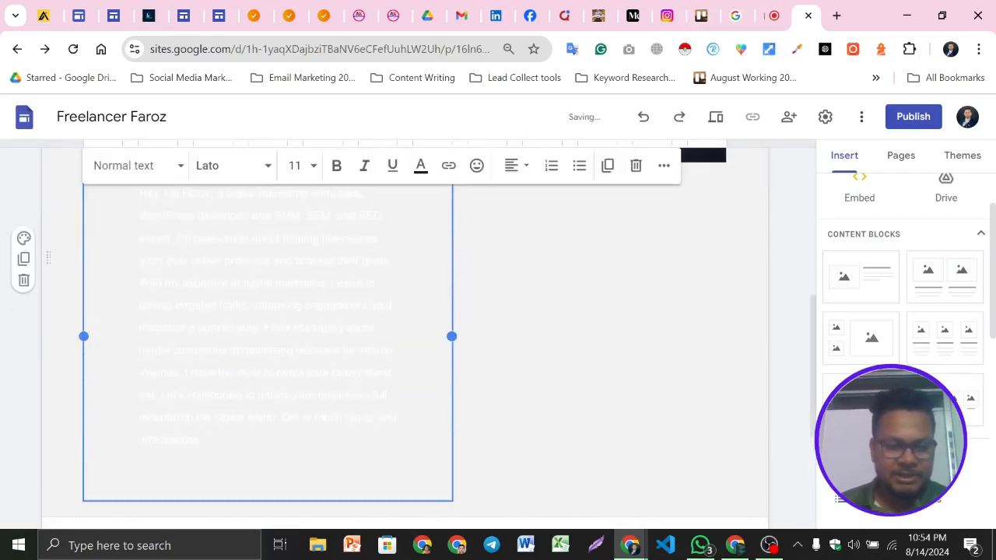
Apply the Style 3 section colour to the About Me content block
scroll(24, 405, up, 2)
click(24, 394)
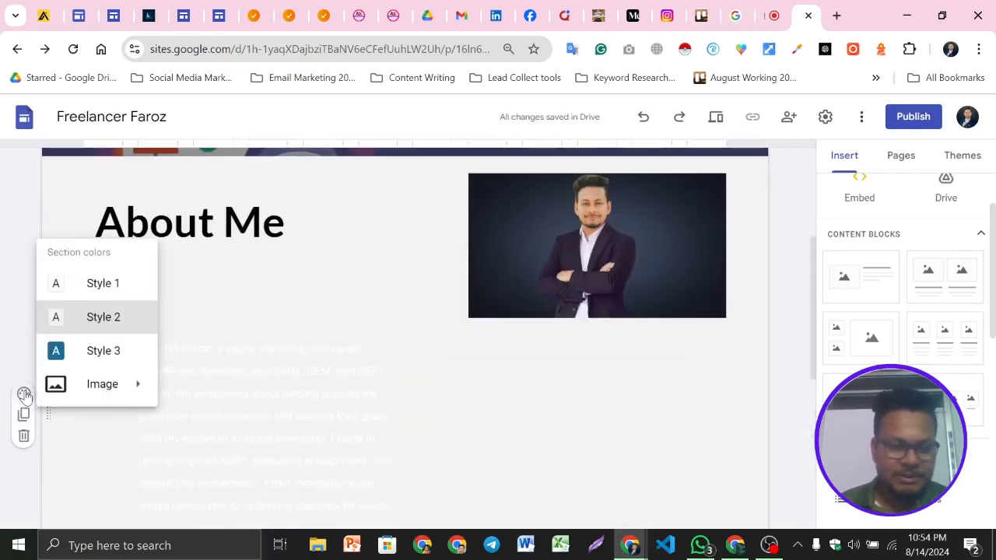
click(76, 357)
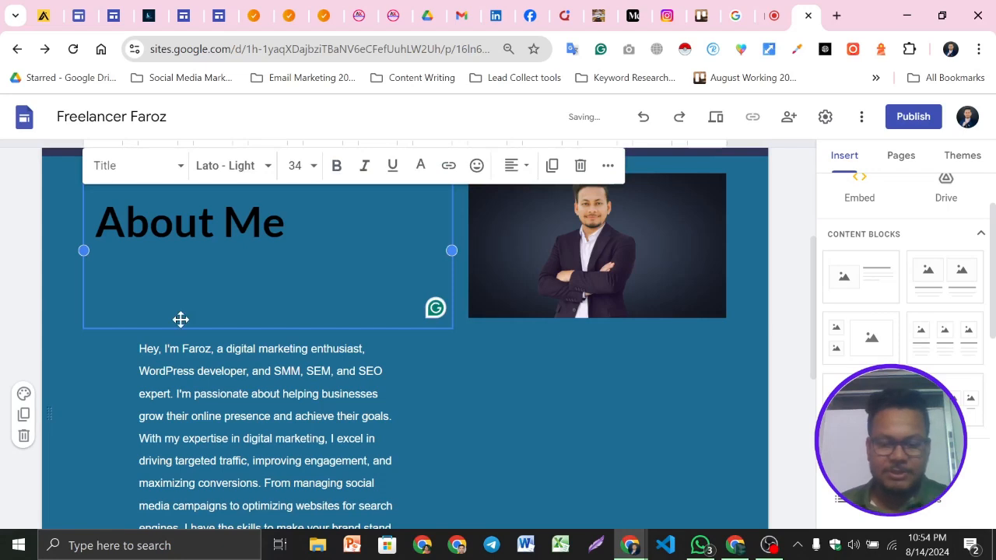
Remove the leading indentation before the pasted paragraph
key(BackSpace)
click(149, 313)
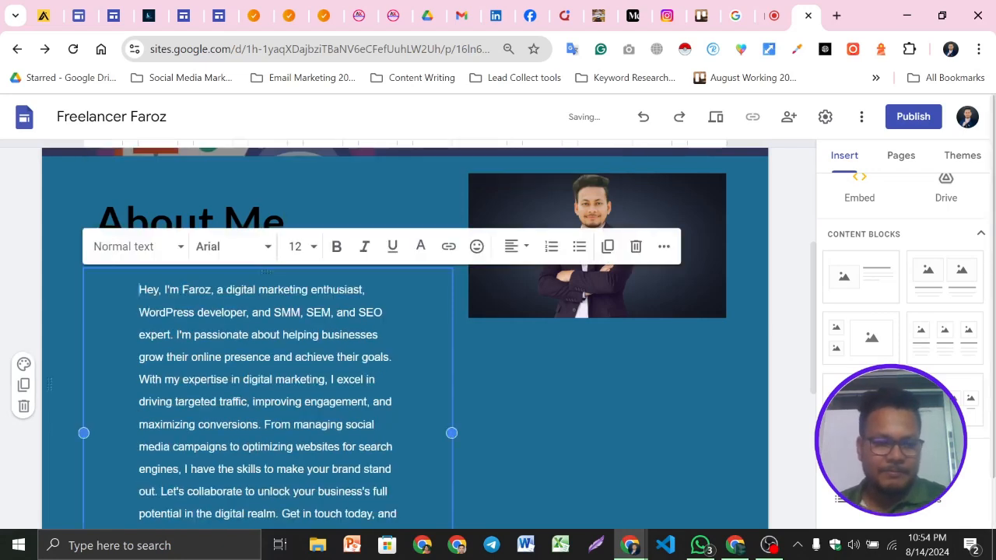
key(BackSpace)
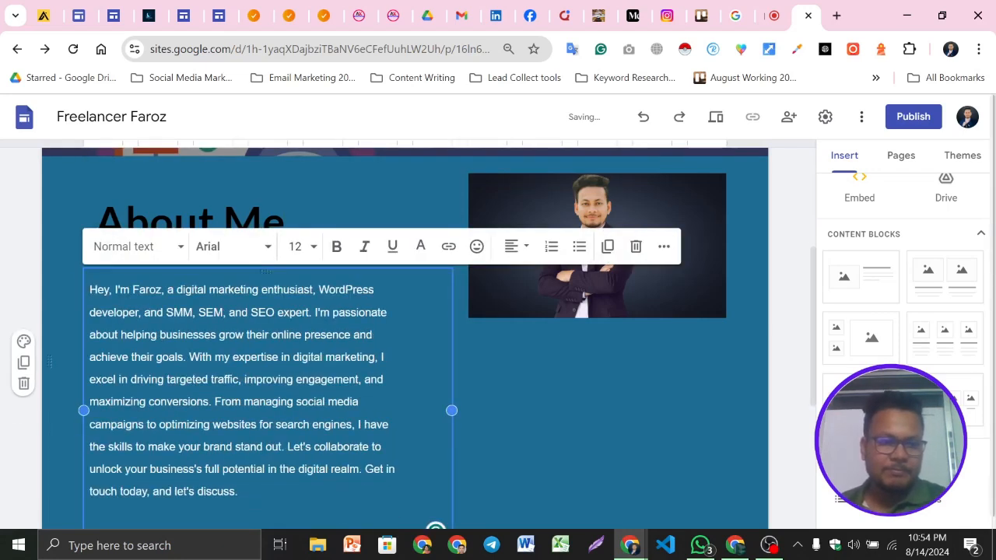
Set the About Me title's text colour to white
click(33, 255)
triple_click(190, 225)
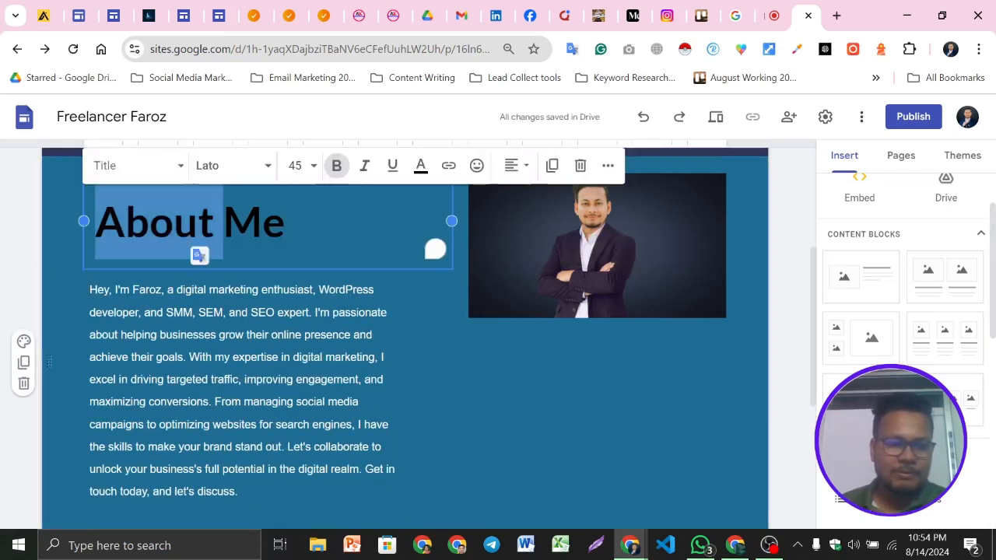
click(421, 166)
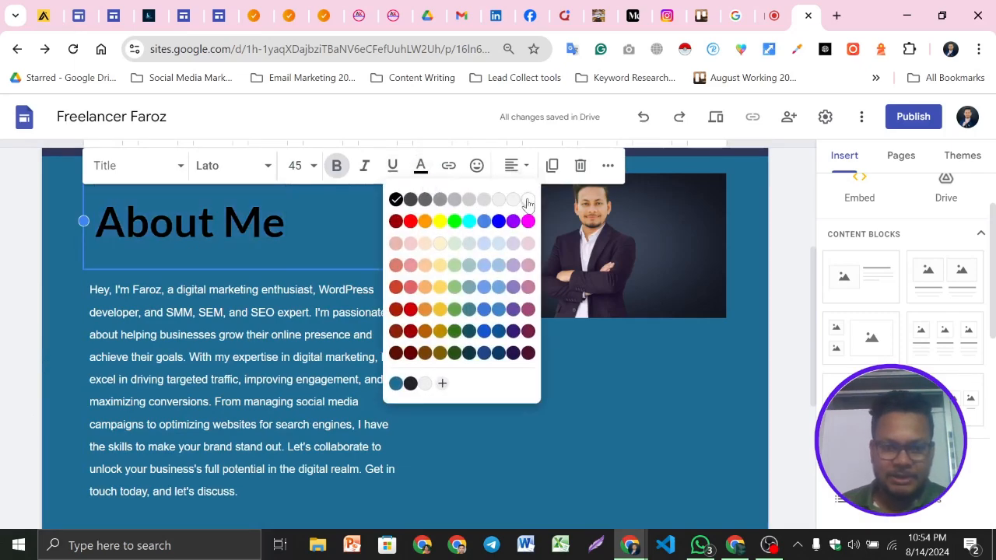
click(330, 227)
click(33, 263)
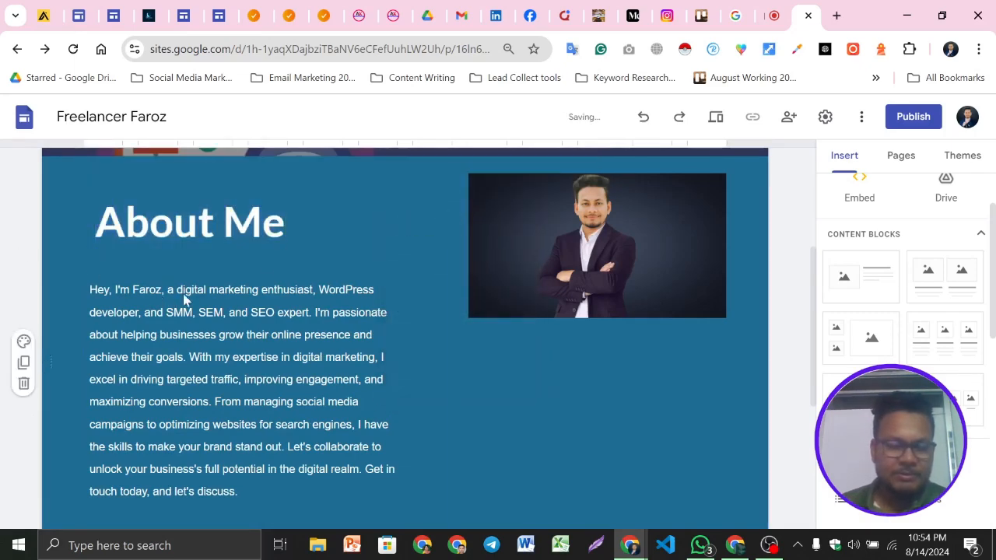
Preview the About Us page and review the new About Me section
scroll(405, 323, down, 2)
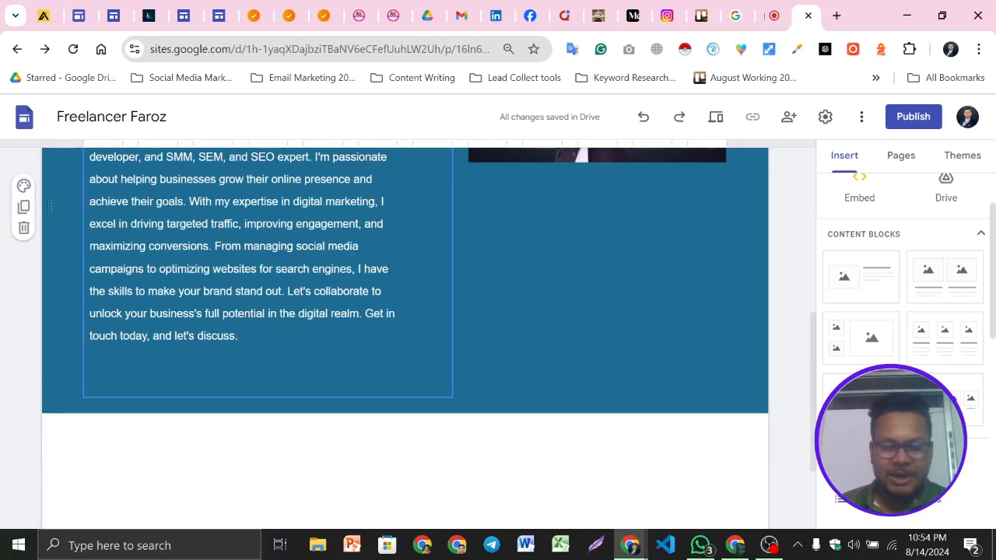
scroll(534, 242, up, 2)
scroll(583, 326, down, 2)
scroll(597, 326, up, 3)
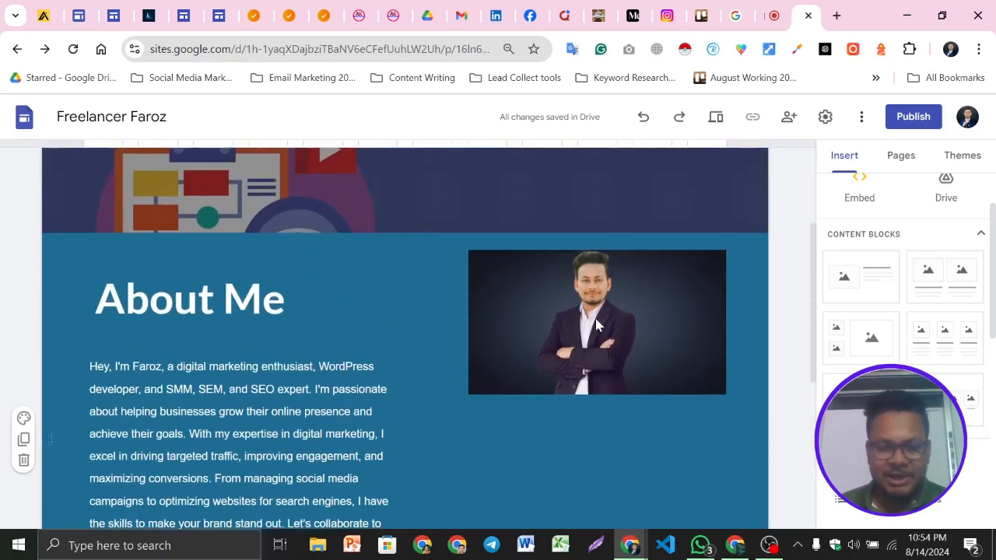
click(716, 118)
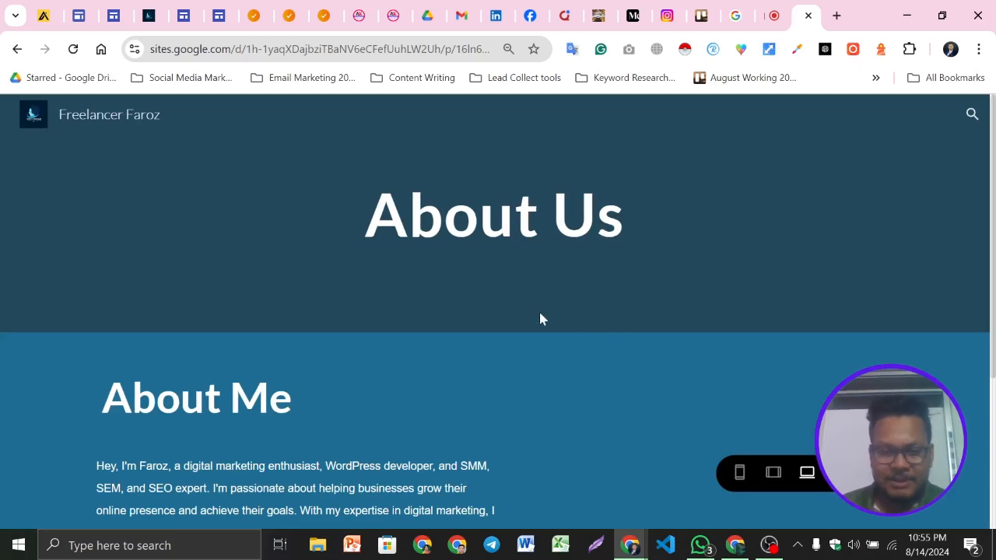
scroll(589, 328, down, 3)
scroll(587, 304, up, 3)
scroll(578, 330, down, 2)
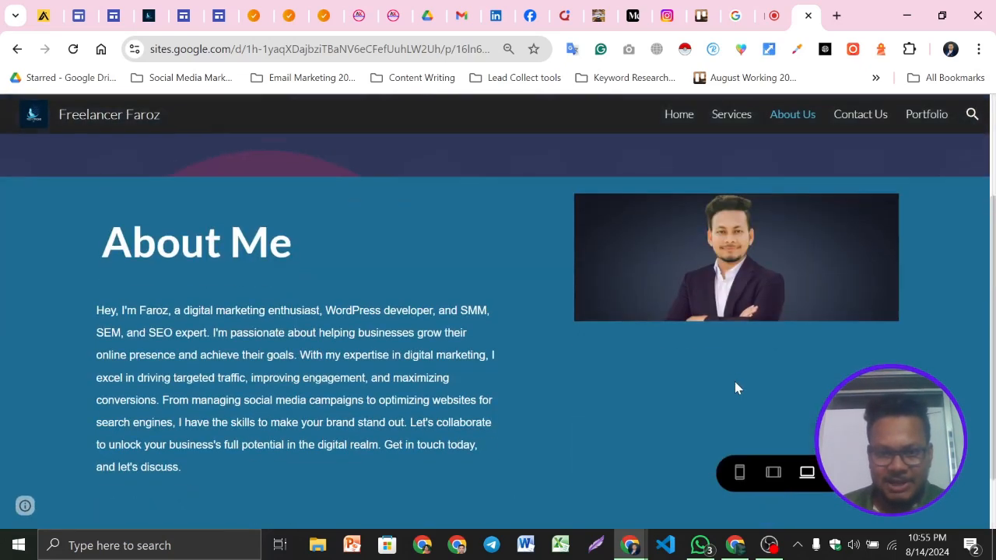
scroll(538, 342, down, 1)
scroll(540, 339, up, 3)
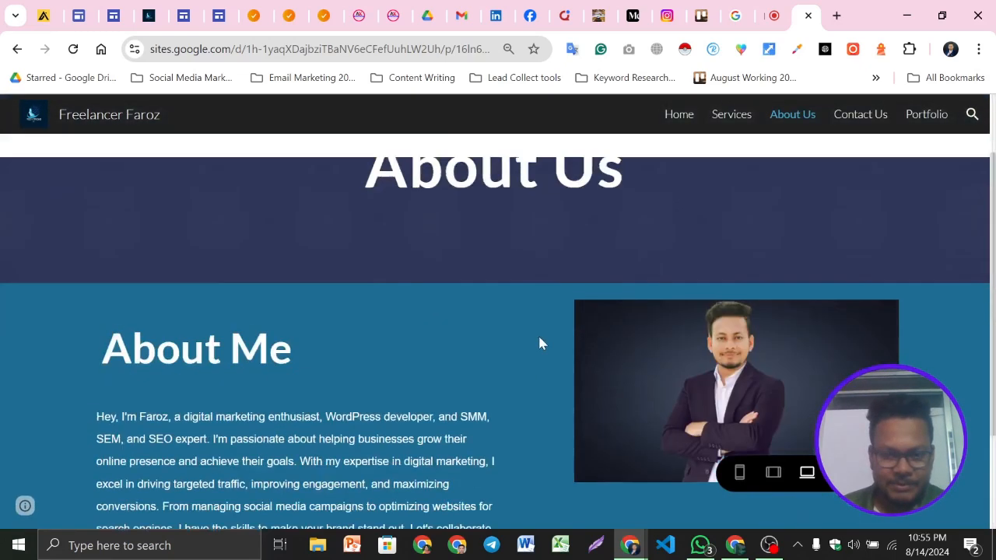
key(alt+Left)
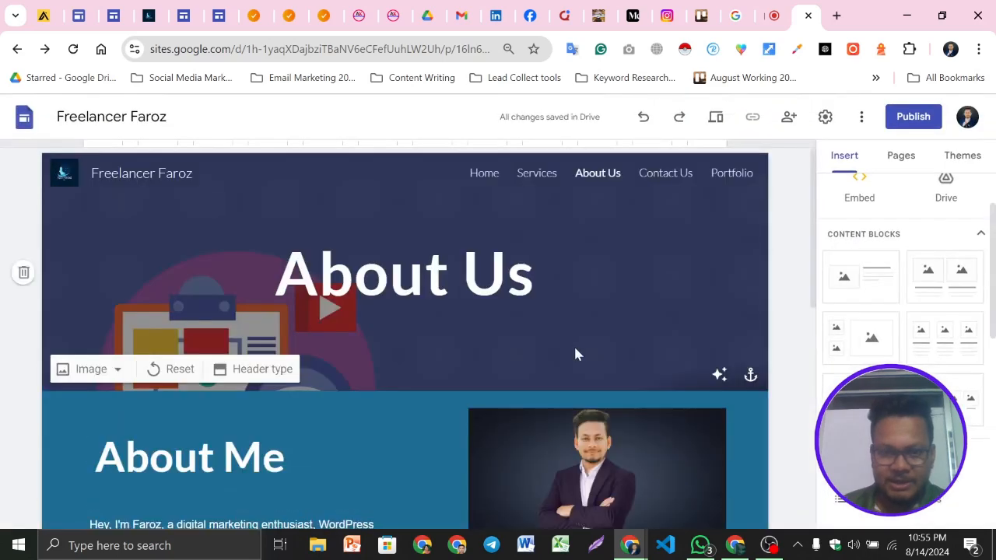
Enlarge the About Me image so it extends down alongside the paragraph
scroll(575, 345, down, 3)
click(618, 290)
drag(597, 320, 583, 447)
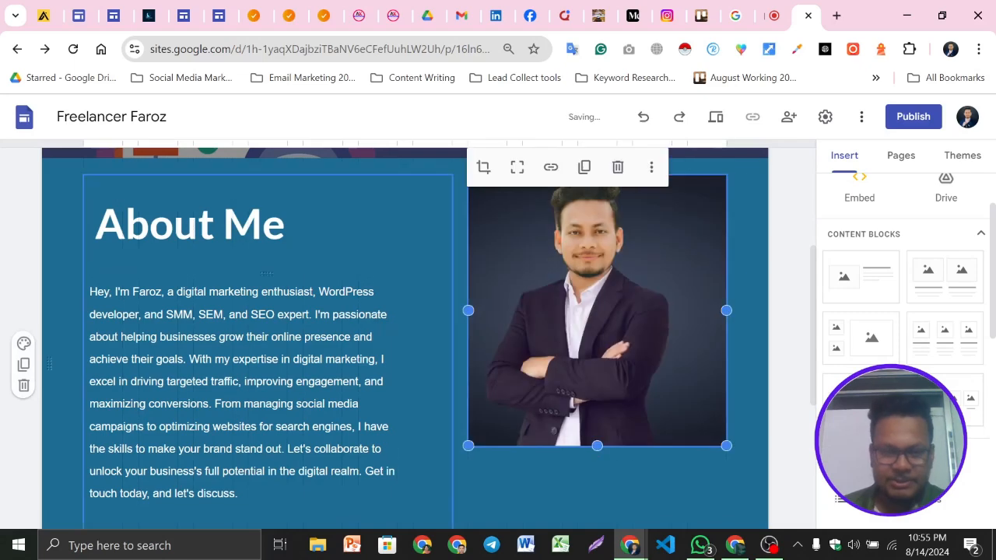
Preview the page again to check the resized image and section layout
click(717, 117)
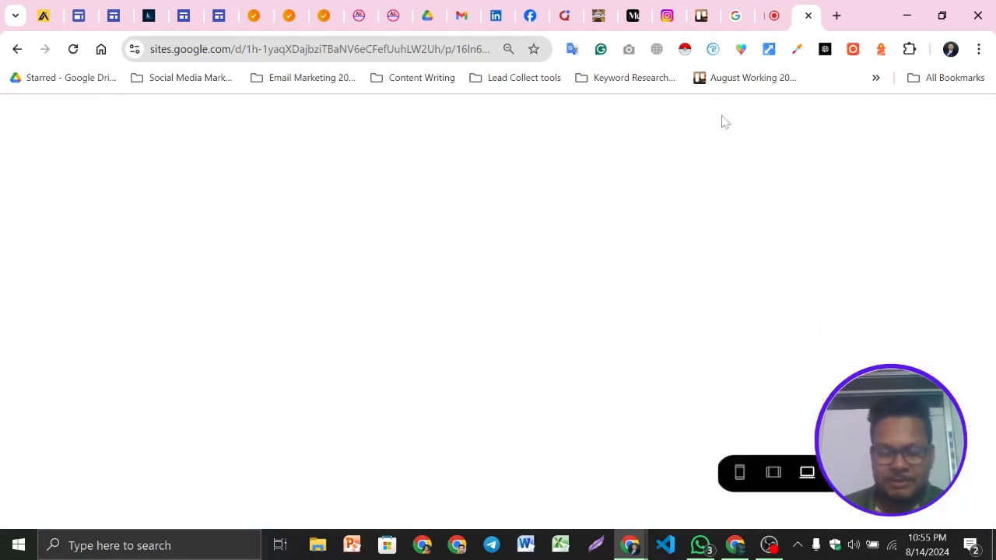
scroll(665, 168, down, 4)
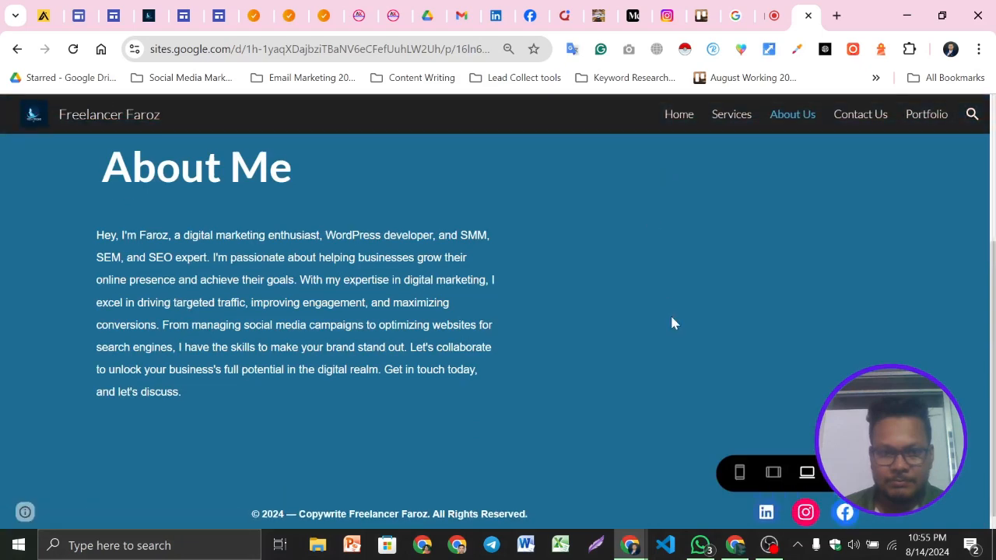
scroll(351, 363, up, 3)
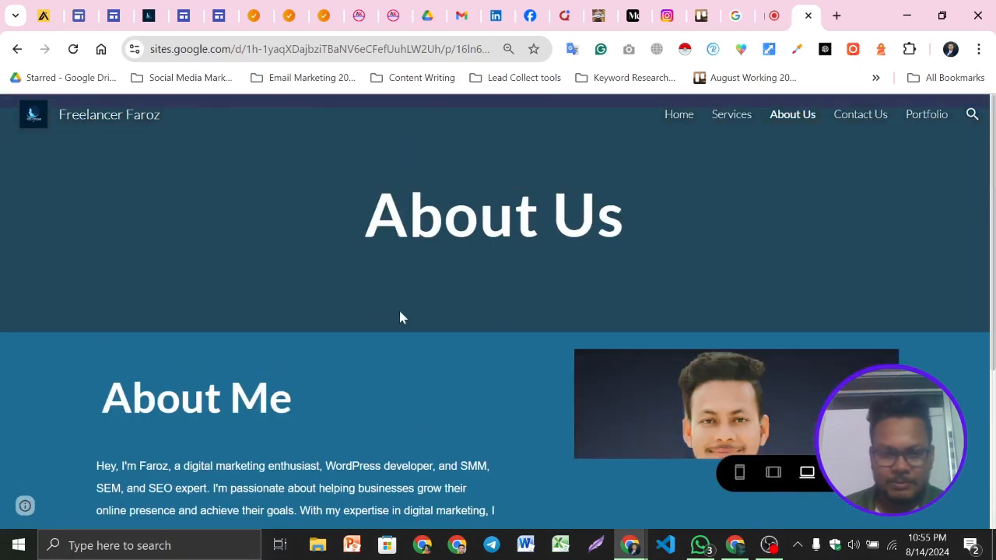
scroll(375, 316, down, 2)
scroll(625, 327, up, 2)
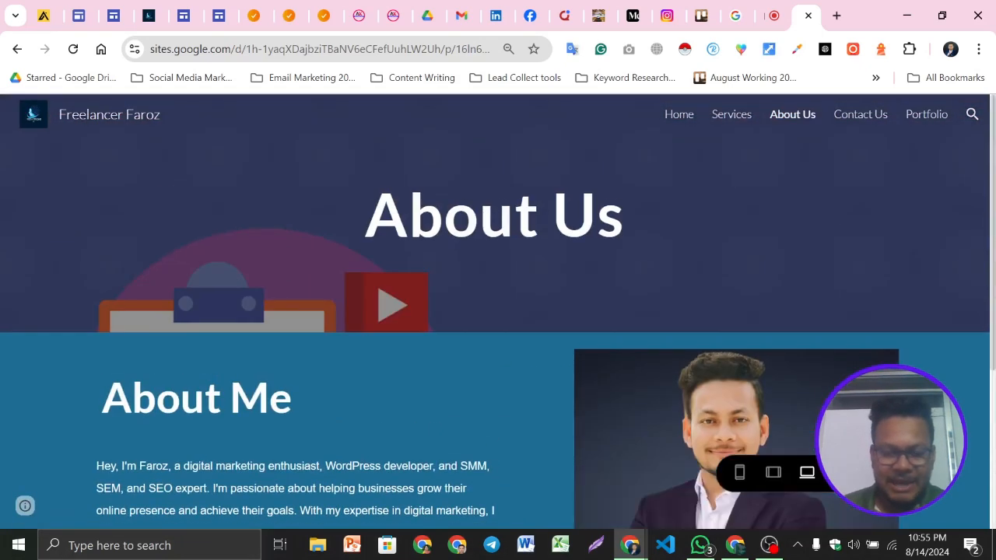
triple_click(234, 395)
scroll(491, 304, down, 3)
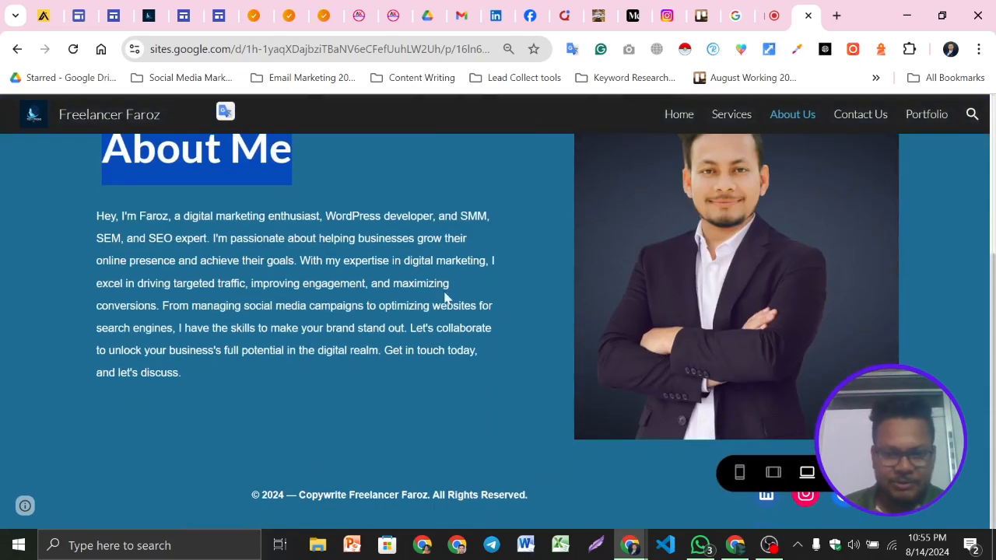
click(847, 473)
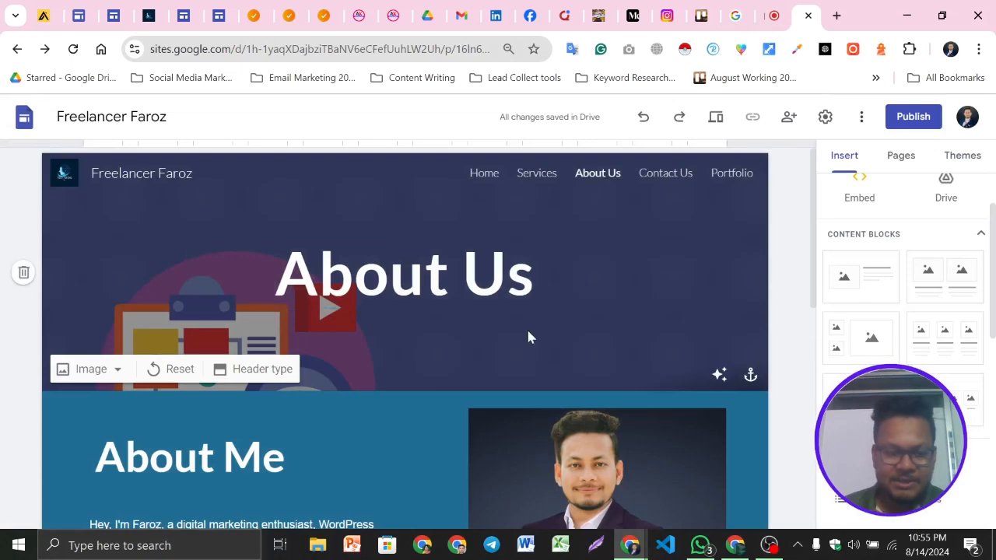
scroll(527, 327, down, 1)
Compare with the example site's heading and rename the block title to "Get more info"
double_click(254, 379)
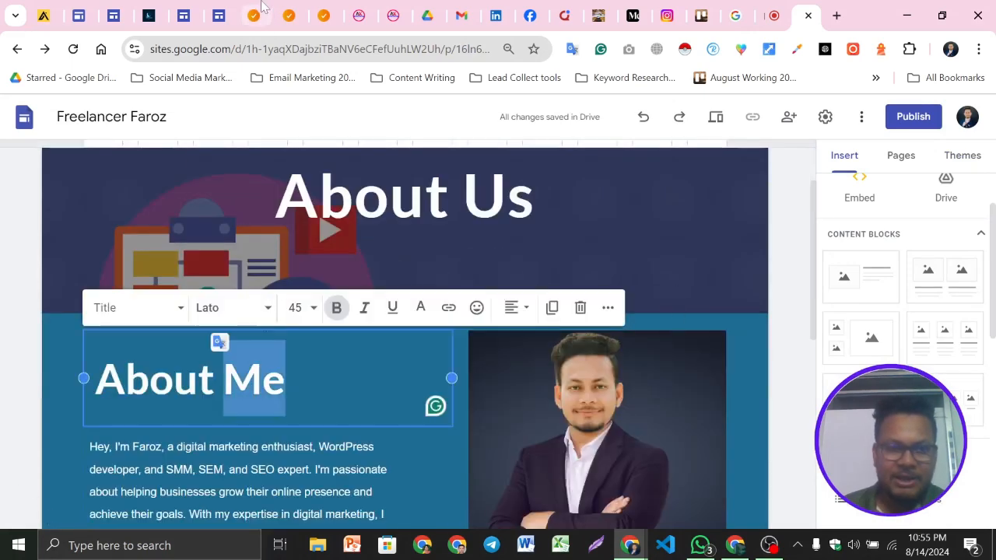
click(296, 11)
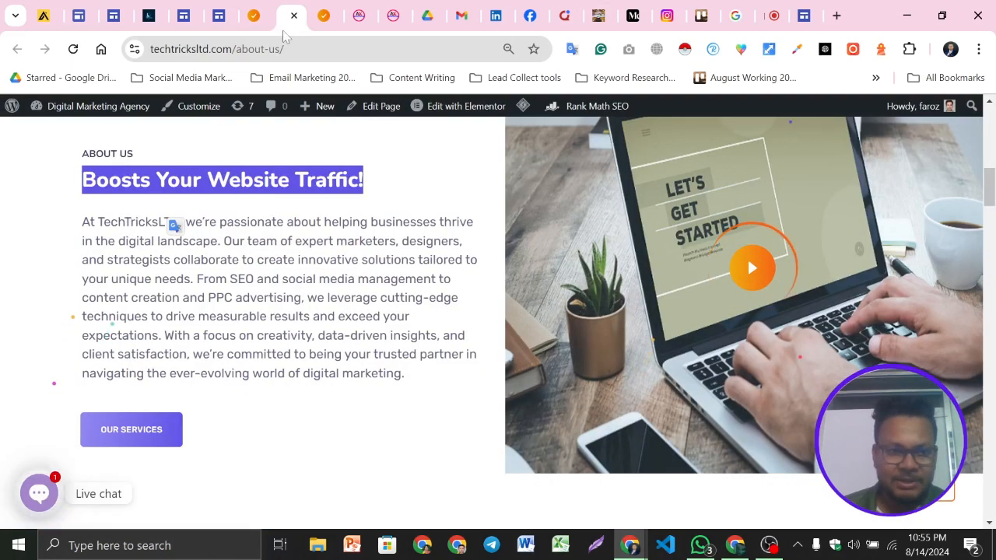
click(801, 11)
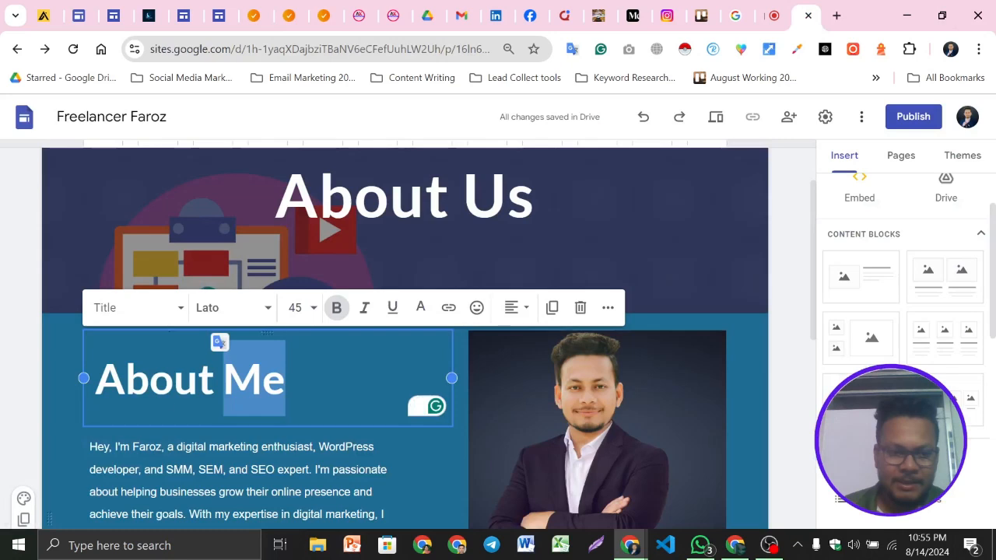
triple_click(161, 383)
text(Get more info)
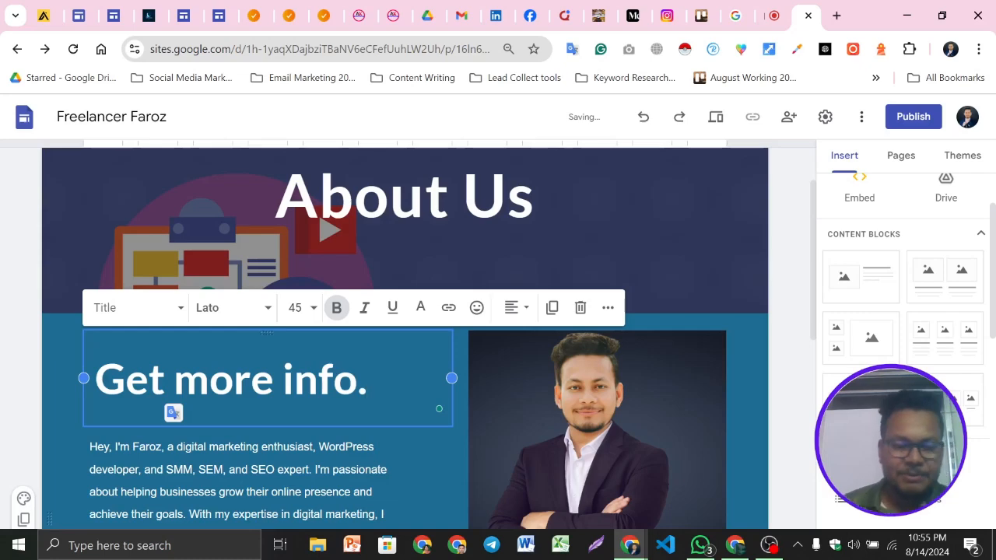
click(8, 364)
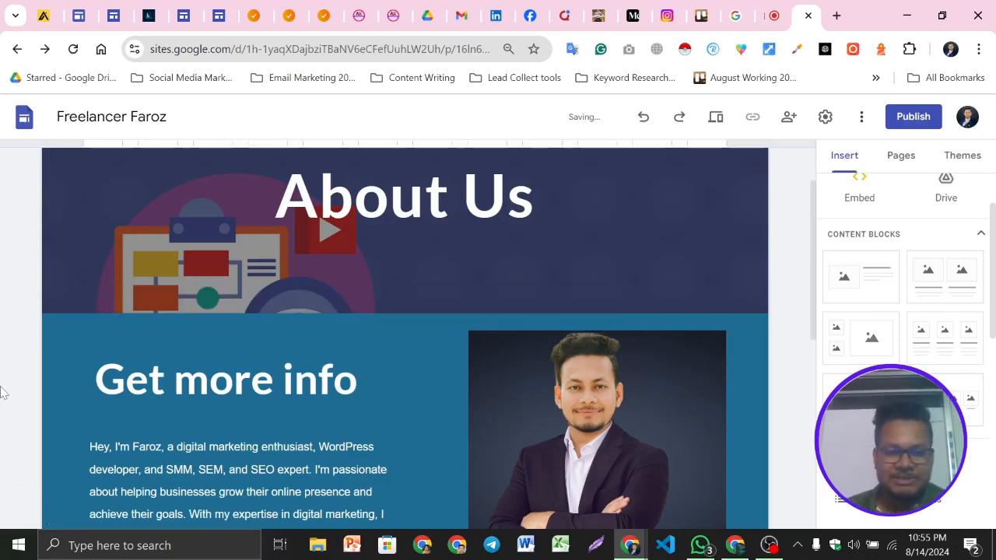
scroll(23, 374, down, 3)
scroll(371, 407, down, 2)
scroll(498, 389, up, 5)
scroll(492, 379, down, 4)
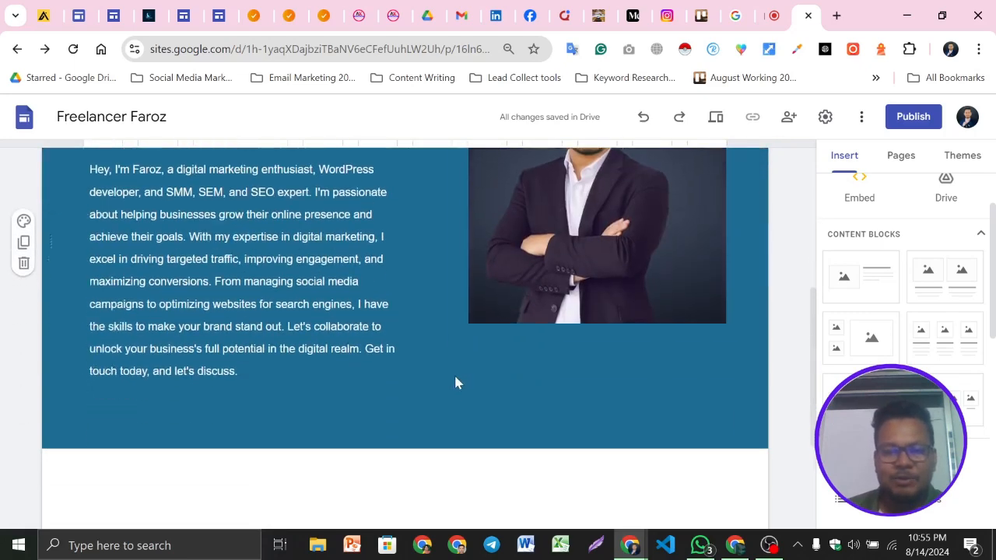
Insert an image carousel below the About Me section, uploading four gig images from the computer
scroll(903, 327, down, 5)
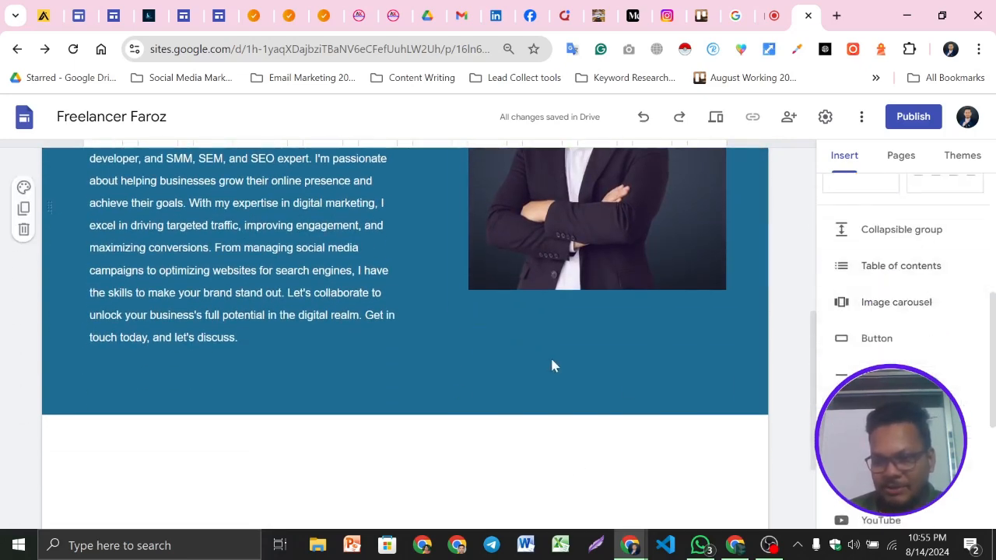
scroll(572, 358, down, 1)
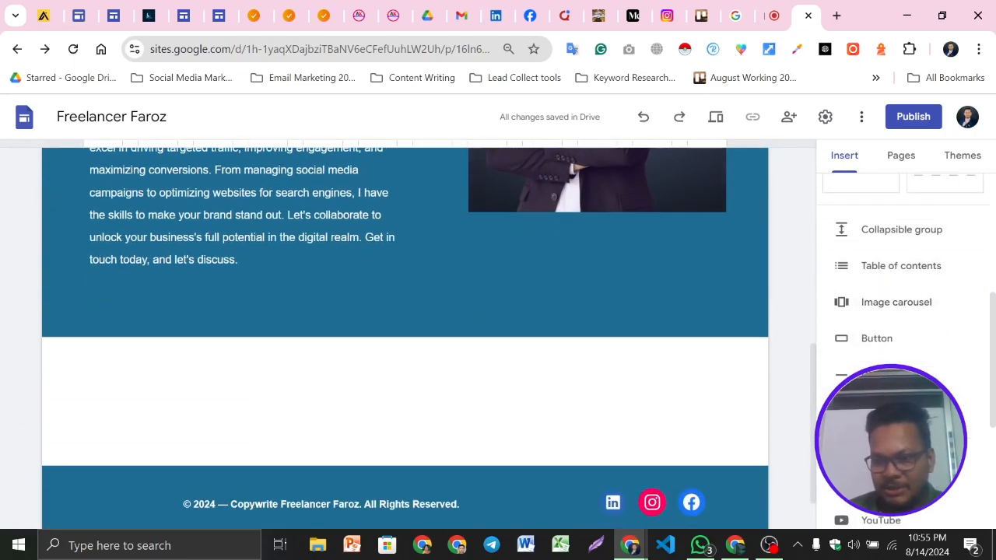
click(887, 307)
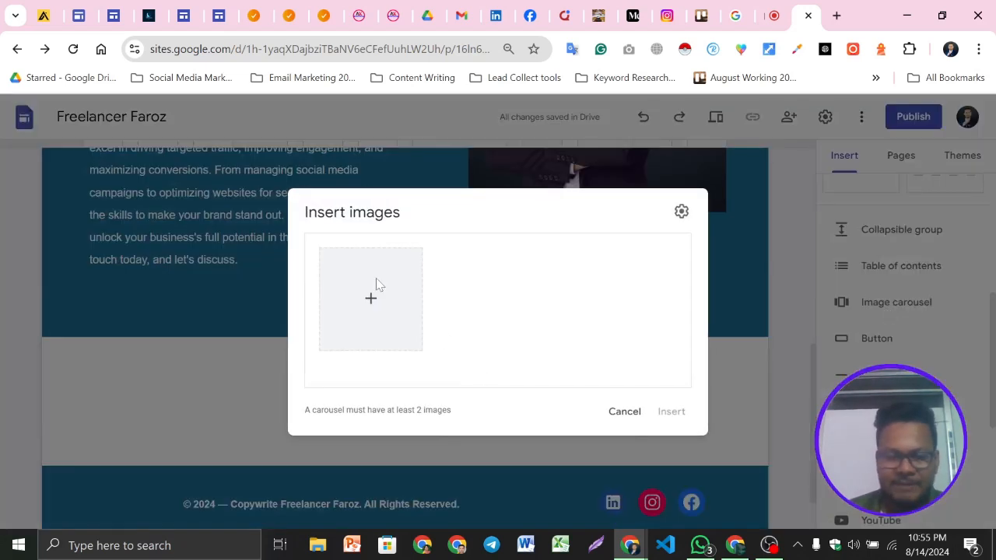
click(373, 299)
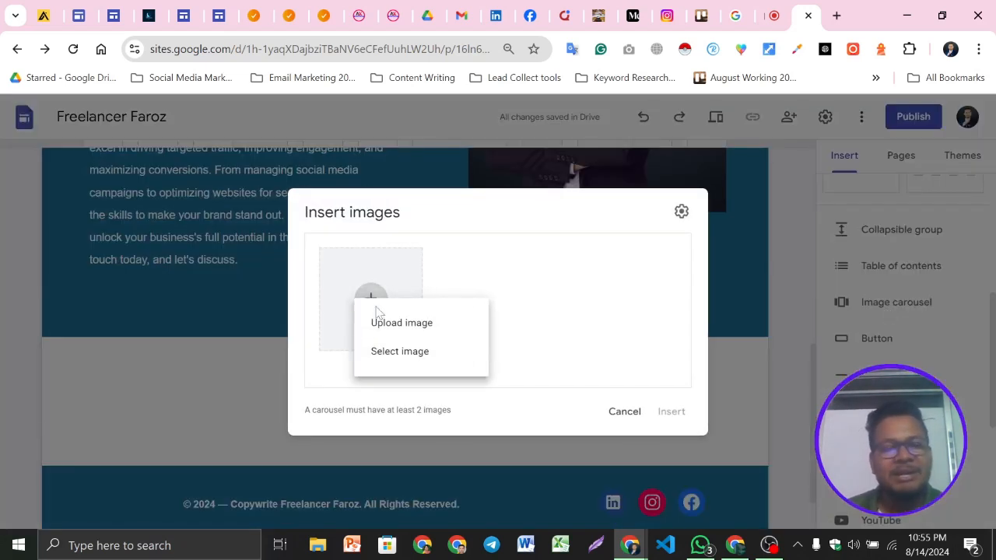
click(394, 323)
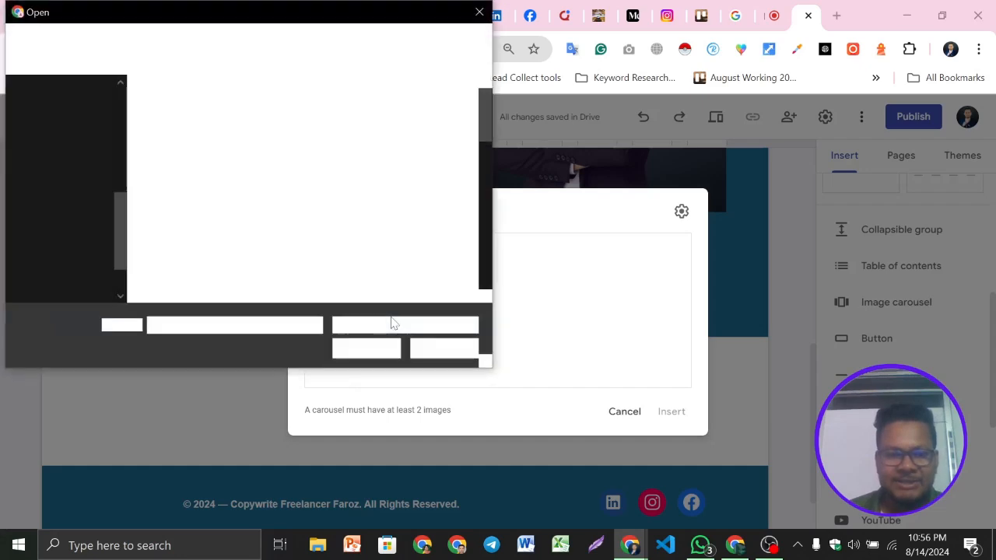
scroll(290, 216, down, 3)
scroll(289, 207, down, 5)
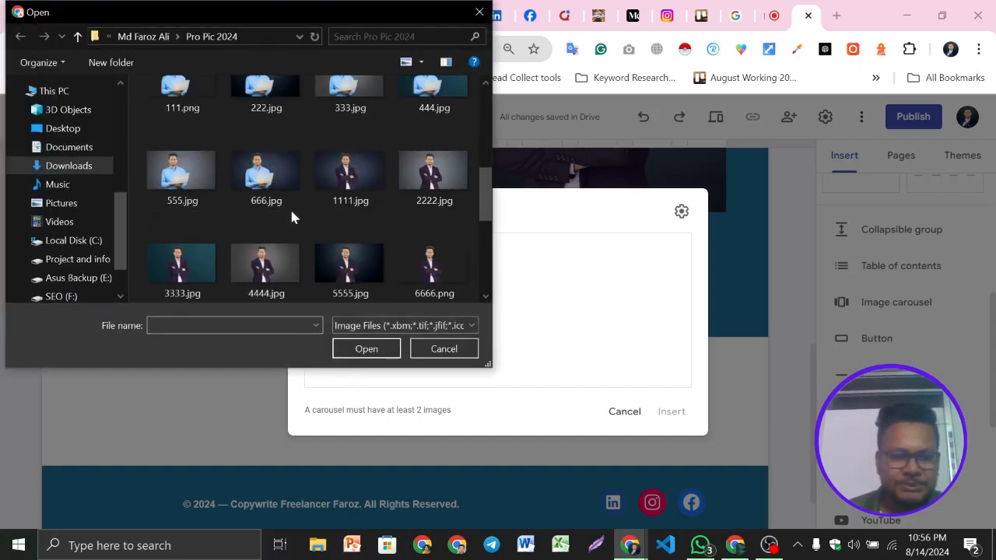
click(99, 164)
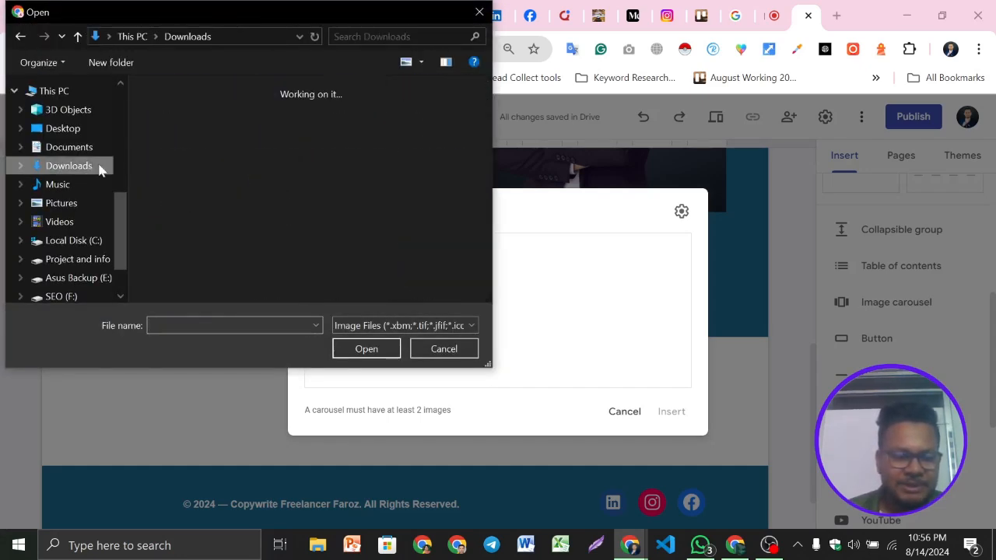
double_click(354, 159)
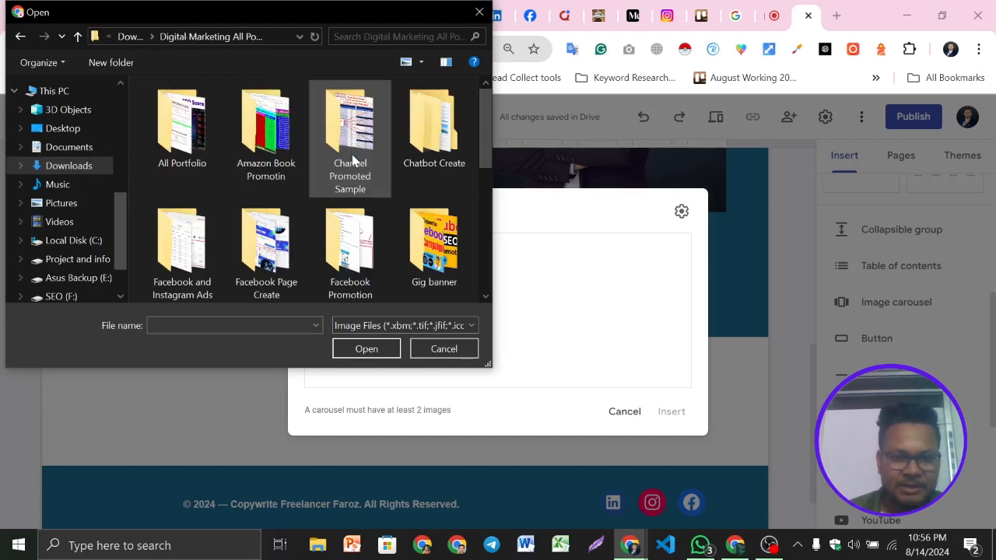
scroll(374, 274, down, 3)
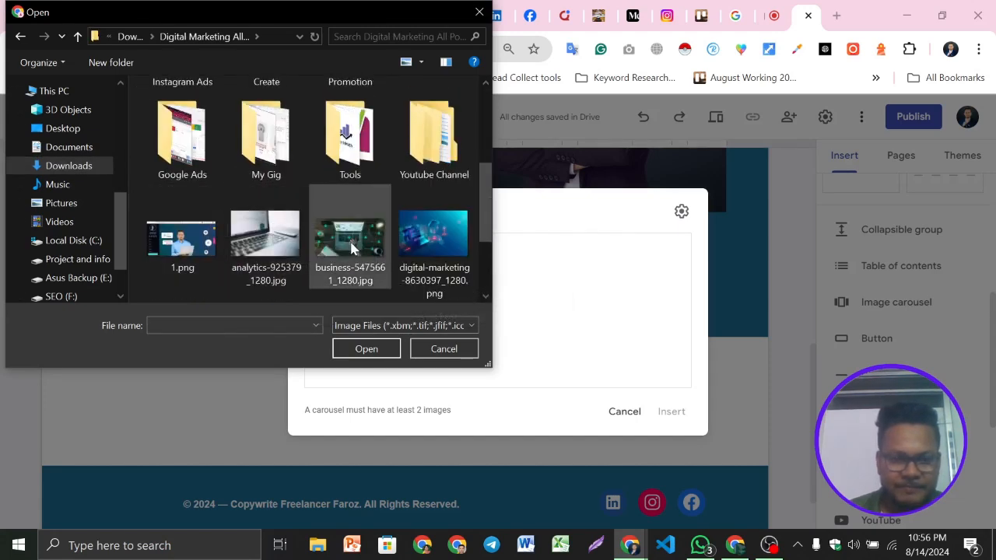
double_click(285, 144)
scroll(315, 195, down, 2)
click(279, 223)
ctrl+click(185, 234)
ctrl+click(370, 257)
ctrl+click(435, 233)
click(360, 349)
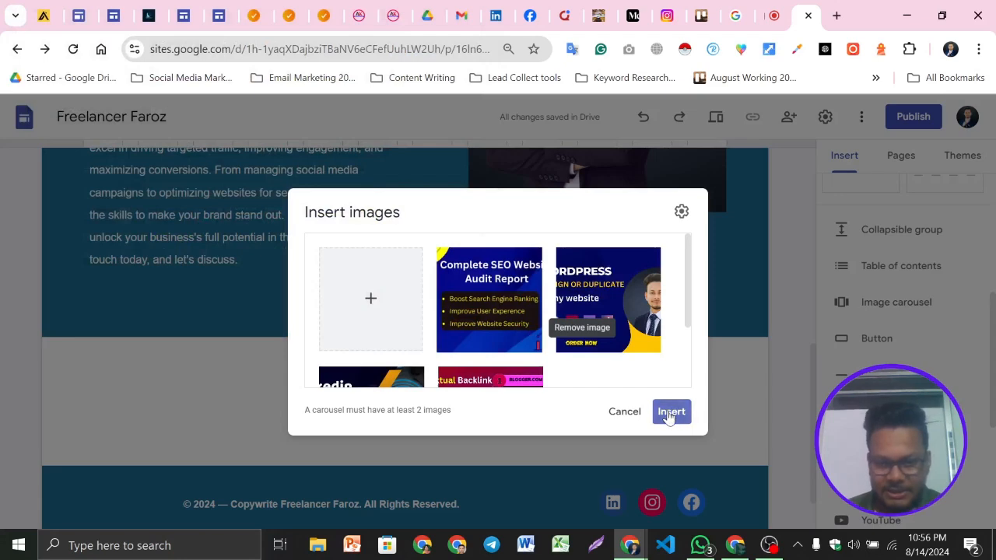
click(670, 413)
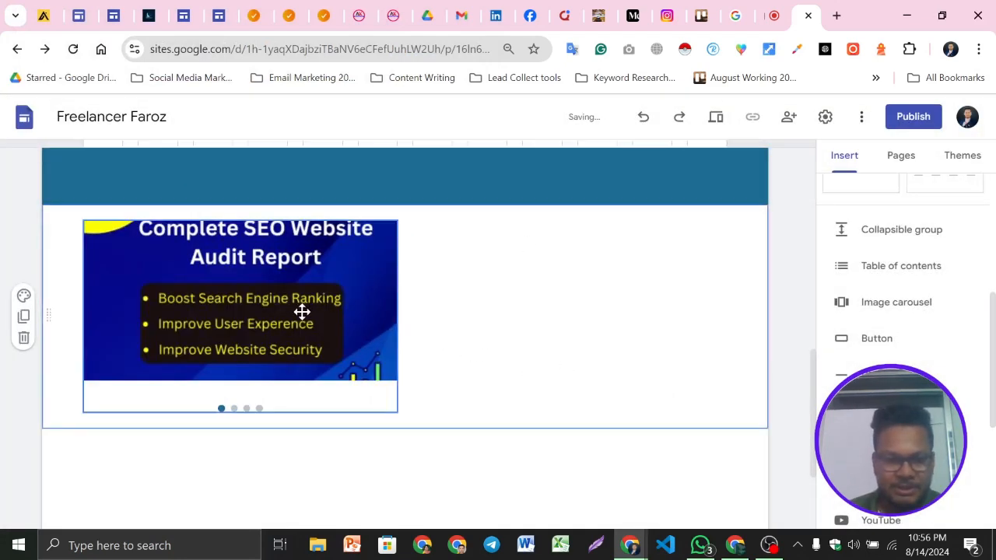
Set the carousel to auto start with a Fast transition speed
click(99, 196)
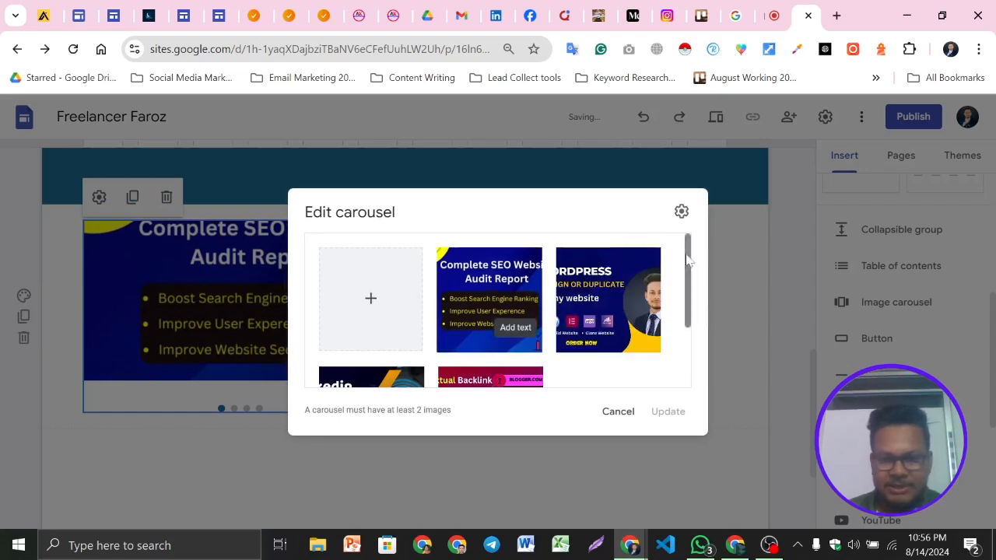
click(682, 212)
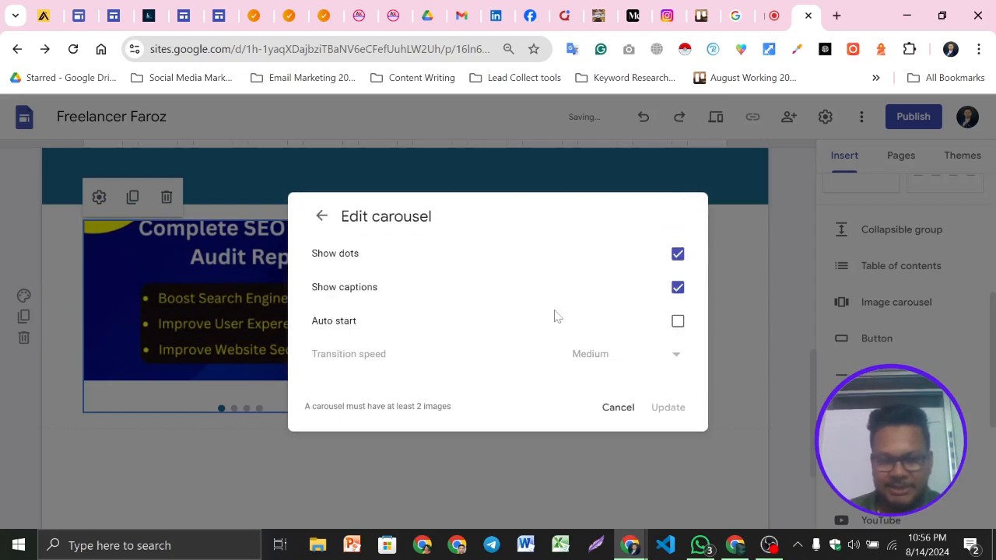
click(677, 323)
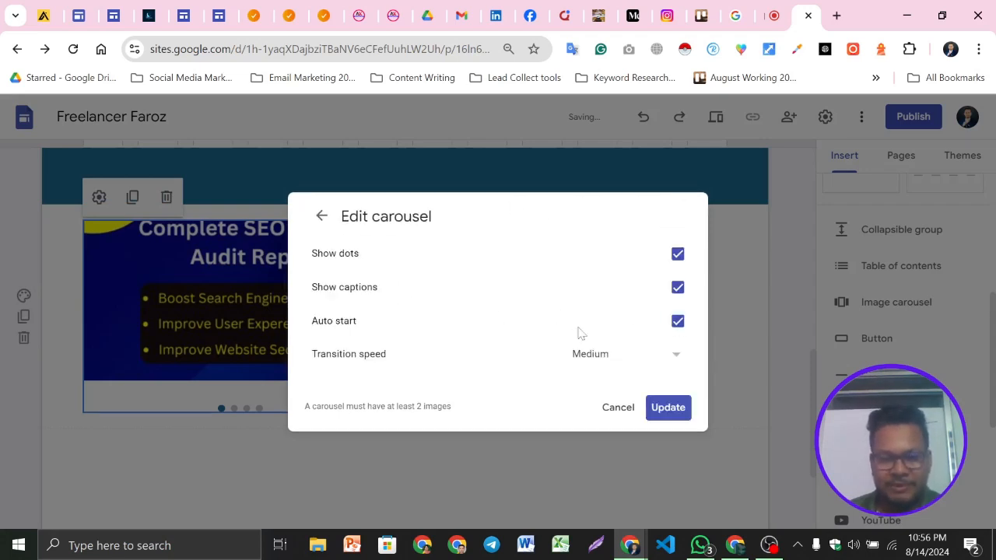
click(655, 364)
click(590, 455)
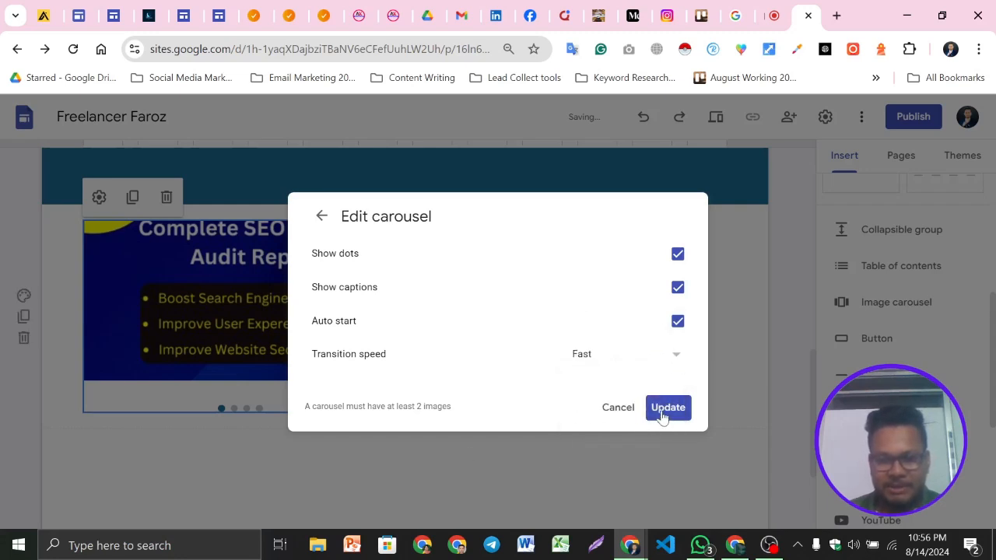
click(663, 410)
Move the carousel to the centre of its section
drag(287, 295, 443, 305)
scroll(673, 400, up, 1)
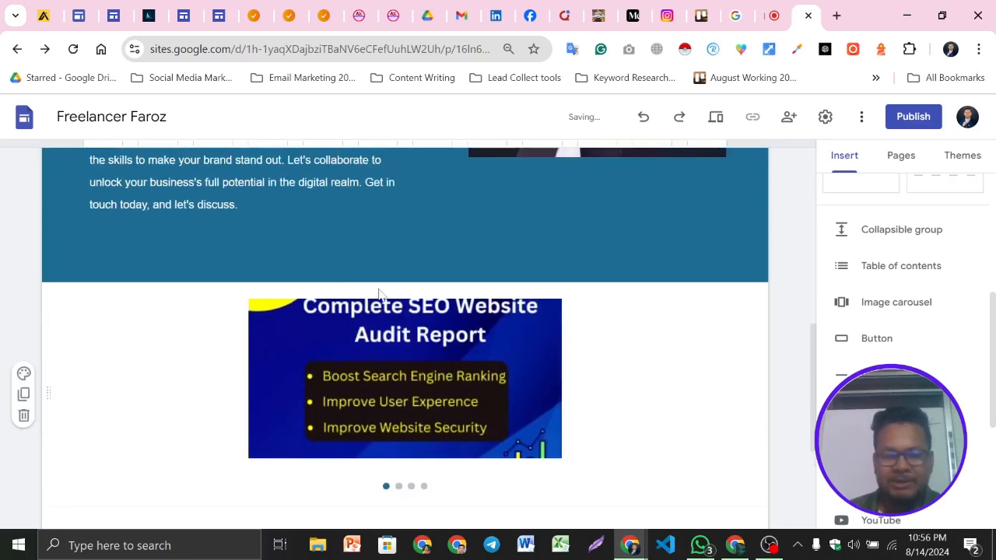
Preview the page and watch the carousel slide through its images
click(717, 118)
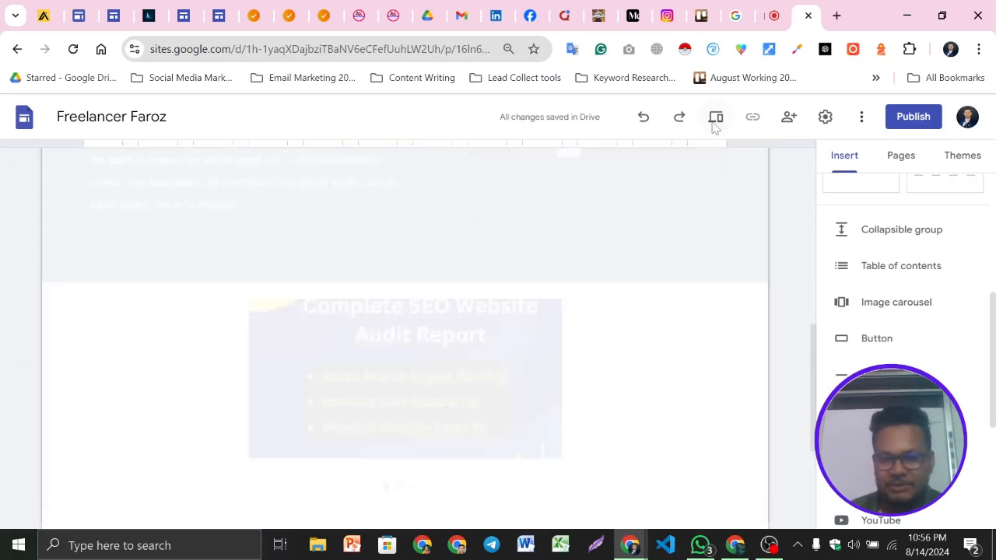
scroll(623, 327, down, 8)
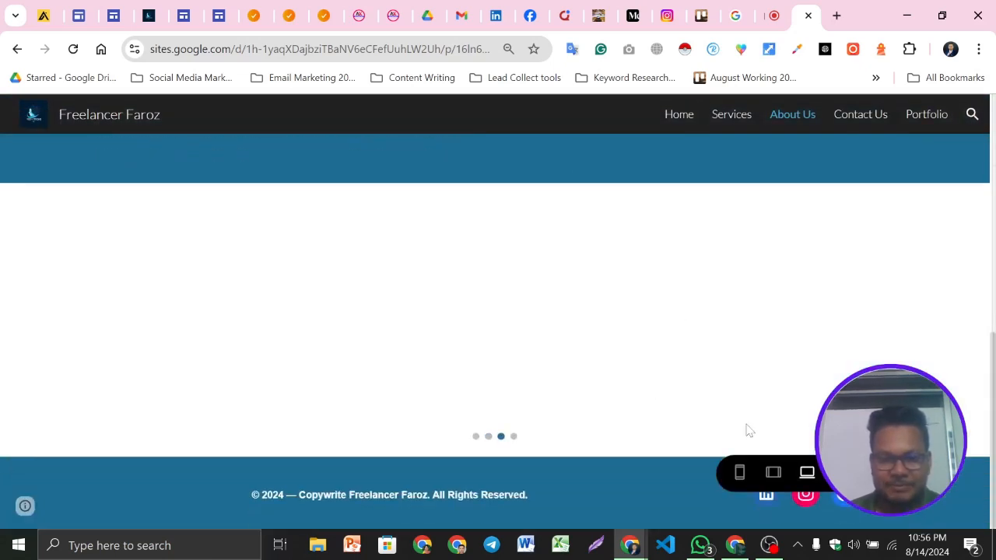
scroll(795, 299, up, 3)
scroll(794, 299, down, 3)
scroll(797, 305, up, 1)
scroll(797, 308, down, 1)
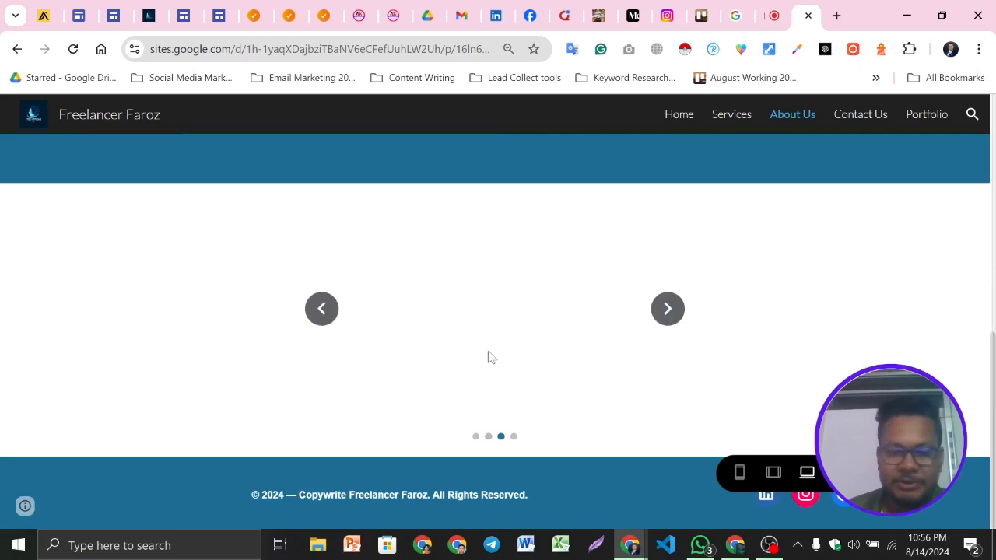
scroll(632, 431, up, 5)
scroll(778, 405, down, 5)
scroll(831, 387, up, 3)
scroll(831, 387, up, 2)
scroll(470, 386, down, 6)
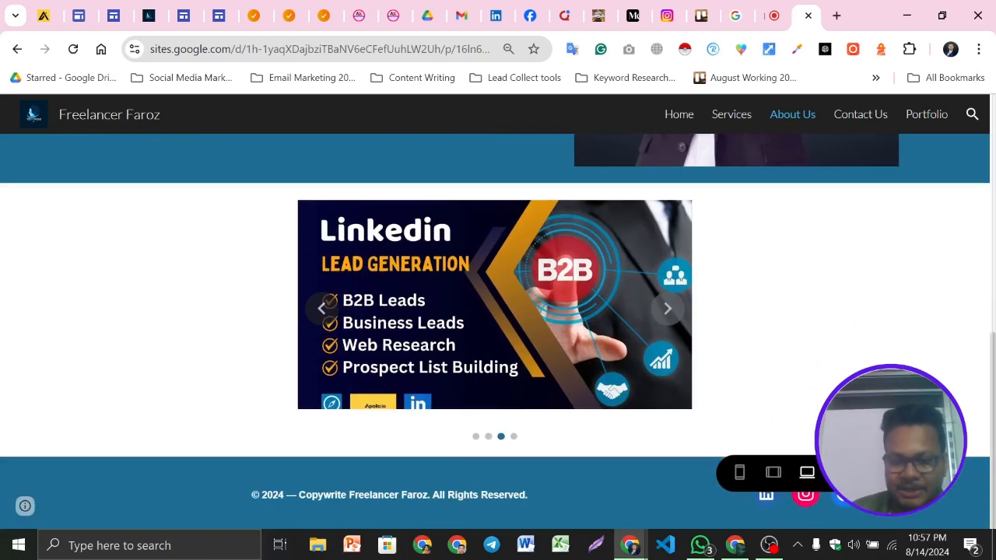
click(876, 472)
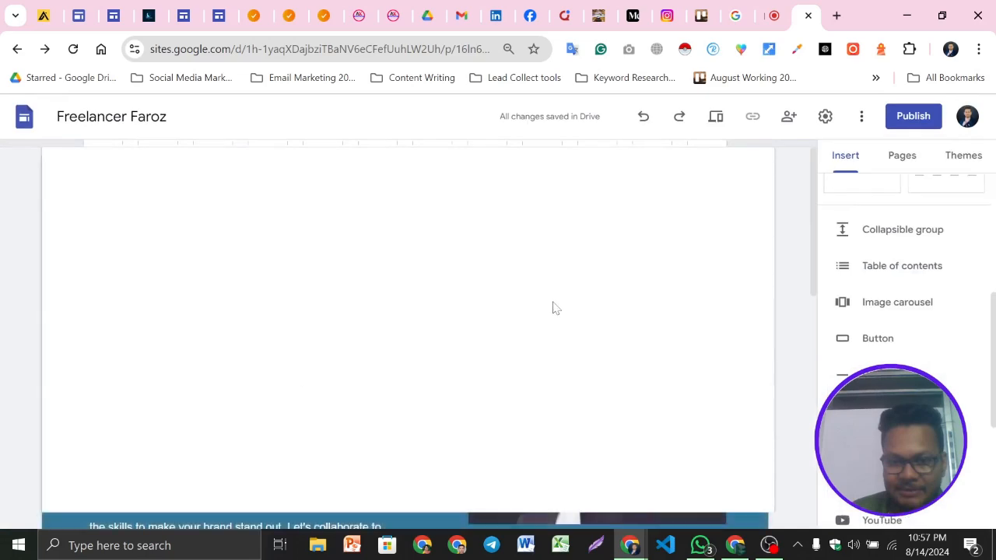
Apply the Style 2 section colour to the carousel section
scroll(266, 351, down, 10)
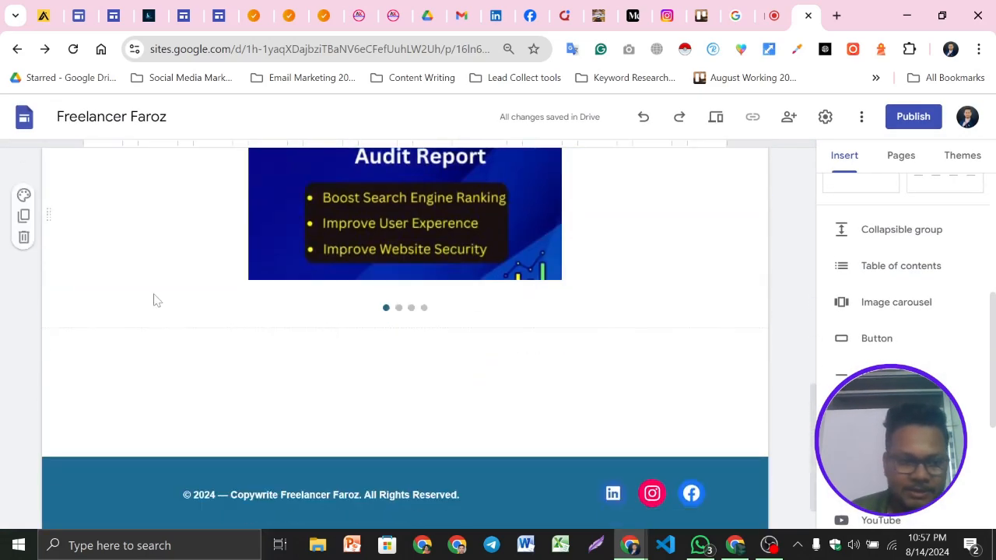
scroll(151, 298, up, 2)
click(23, 351)
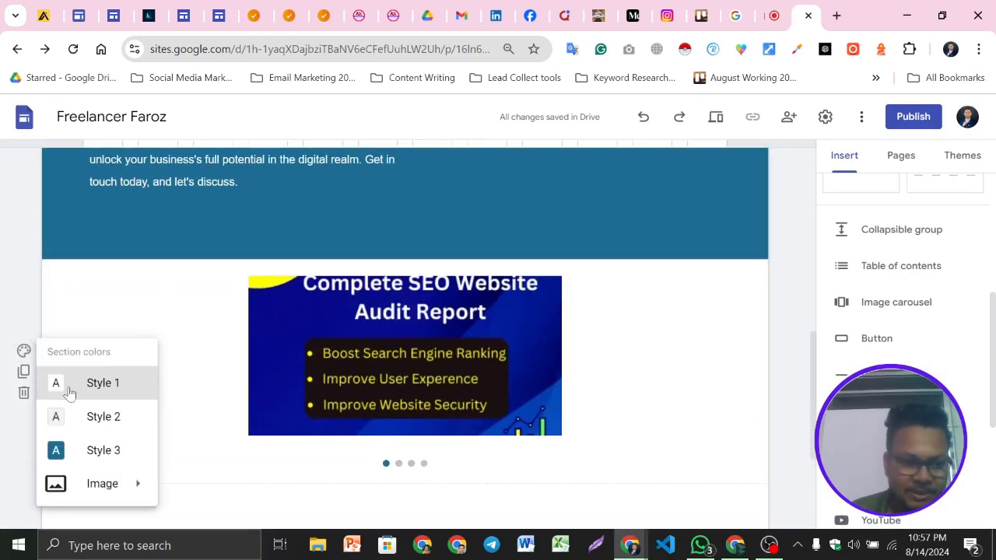
click(95, 418)
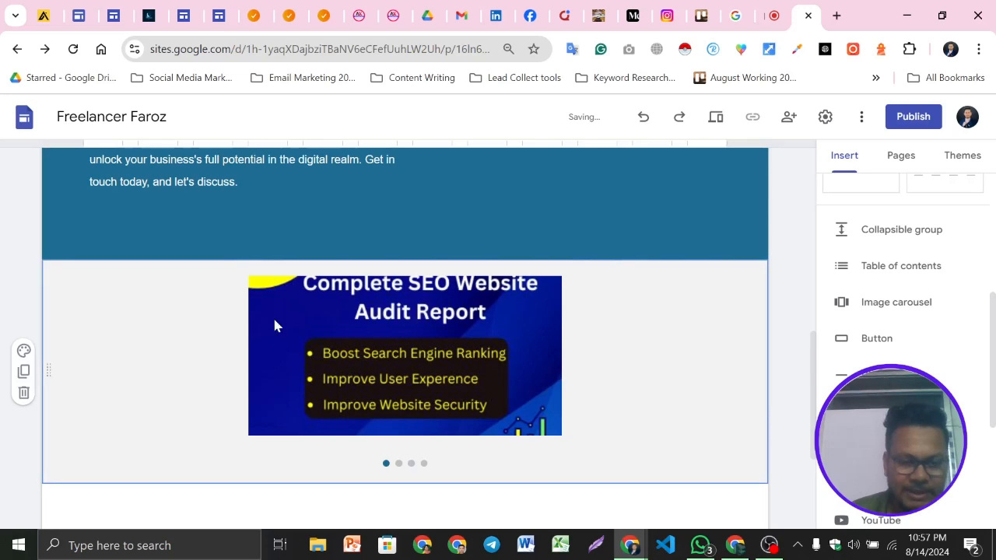
Insert a "Contact Now" button below the carousel linked to the Contact Us page
scroll(441, 291, down, 1)
scroll(605, 334, down, 2)
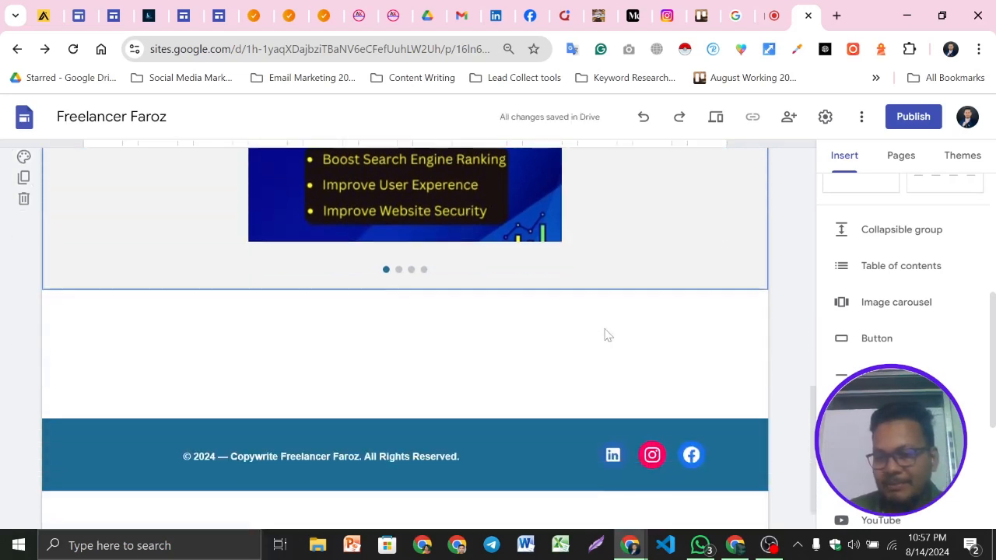
click(900, 341)
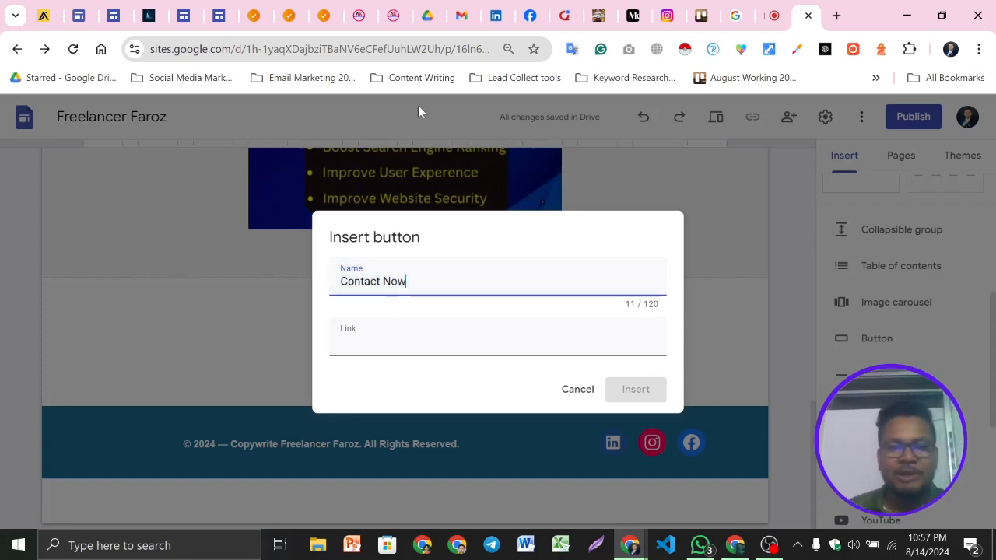
key(Tab)
scroll(392, 410, down, 1)
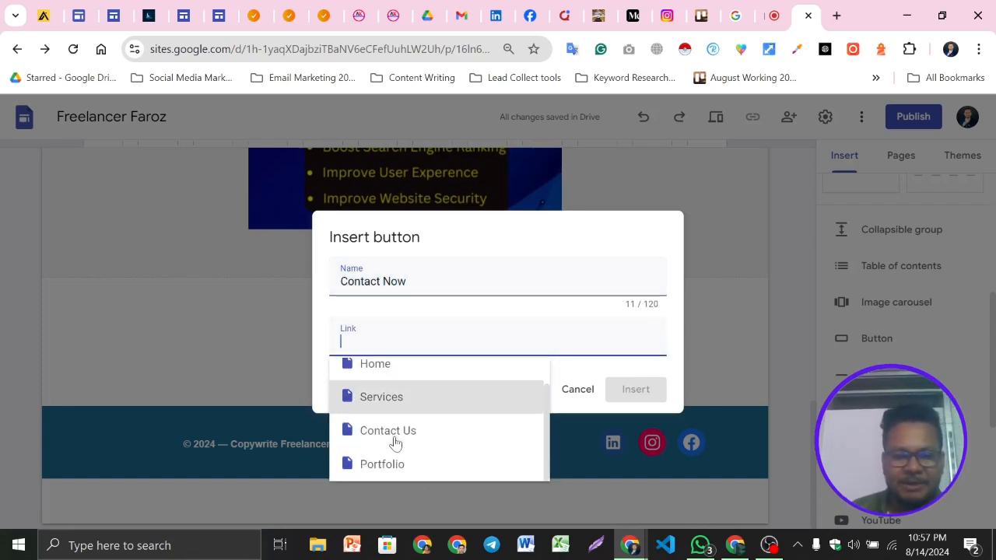
click(423, 432)
click(645, 393)
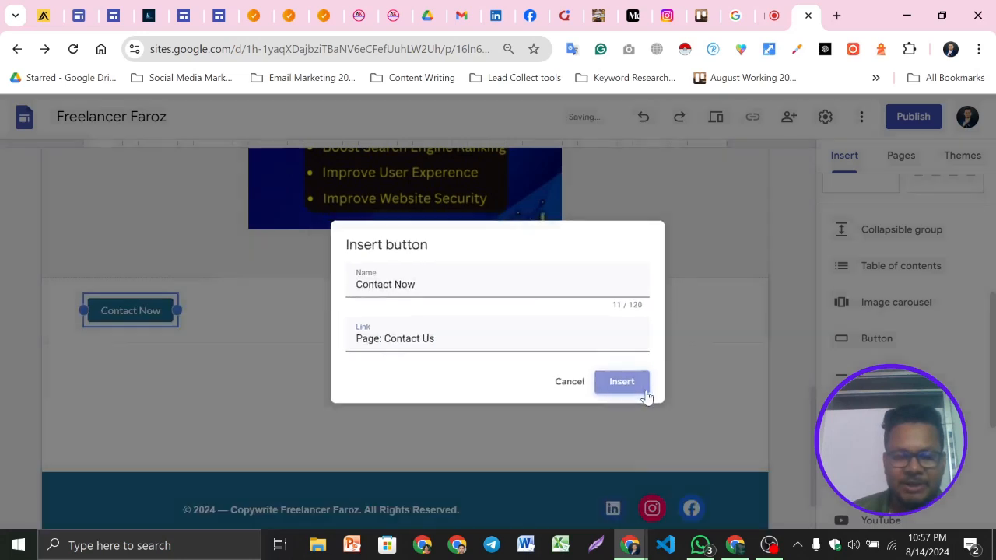
Centre the Contact Now button within its section
scroll(283, 333, up, 1)
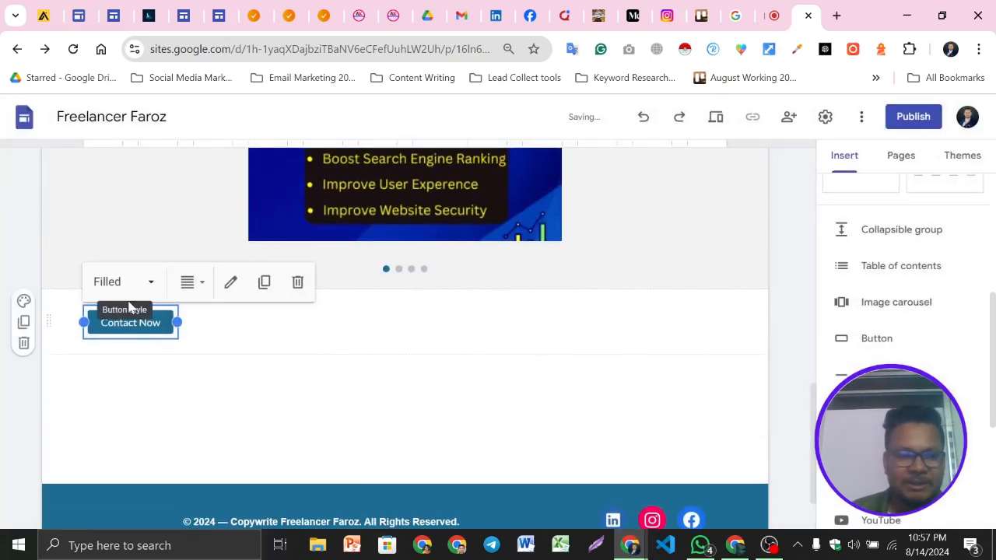
click(187, 283)
click(187, 355)
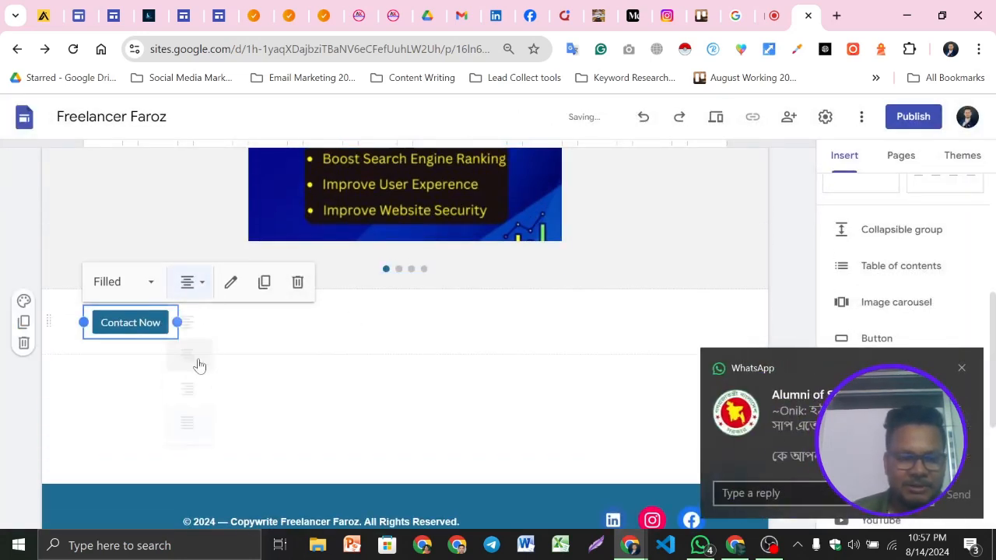
drag(140, 319, 394, 293)
scroll(234, 381, down, 1)
drag(140, 322, 408, 307)
scroll(554, 367, up, 1)
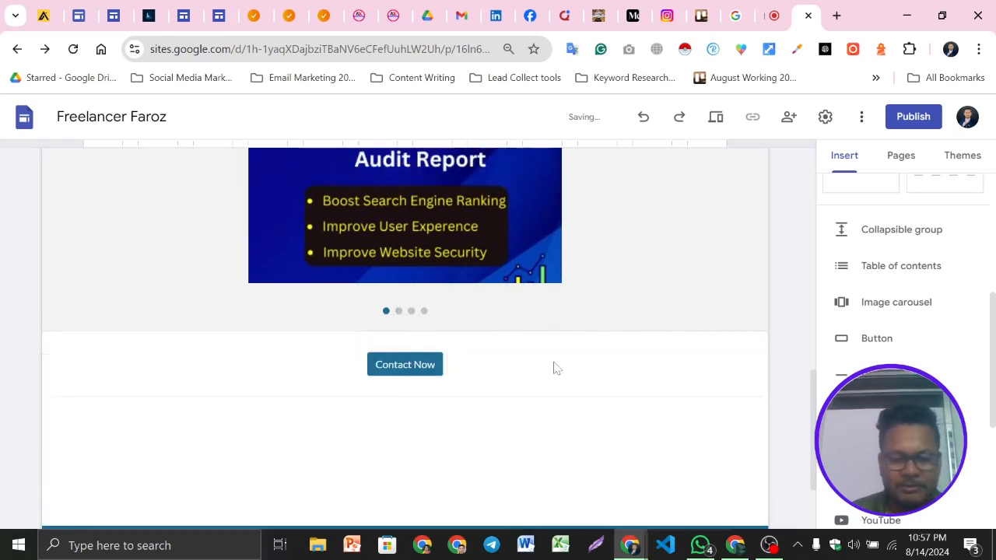
Open the Contact Now button's edit dialog to review its name and link, and update it
click(399, 391)
click(417, 359)
click(506, 362)
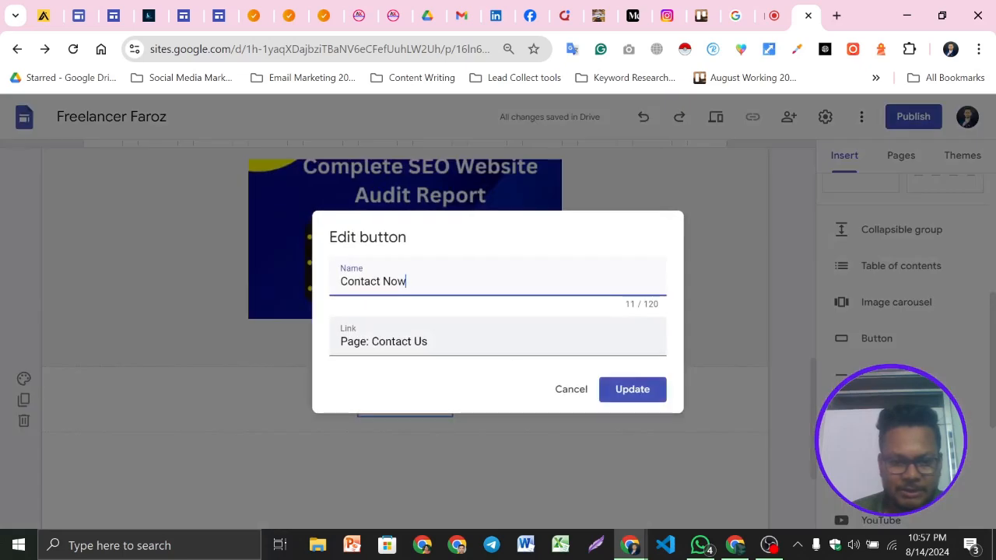
click(617, 383)
click(605, 429)
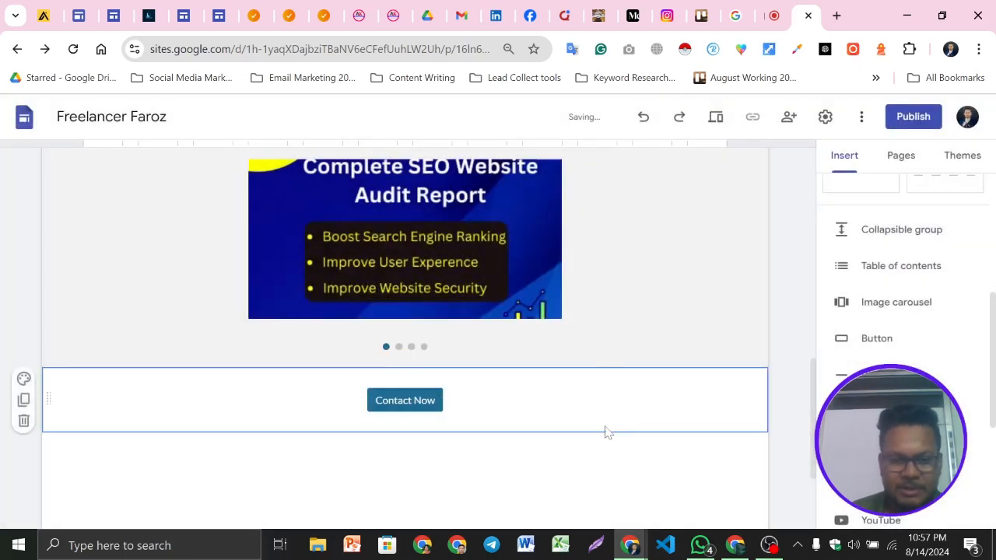
Preview the About Us page to review its layout, then return to the editor
scroll(681, 400, up, 2)
scroll(560, 371, down, 2)
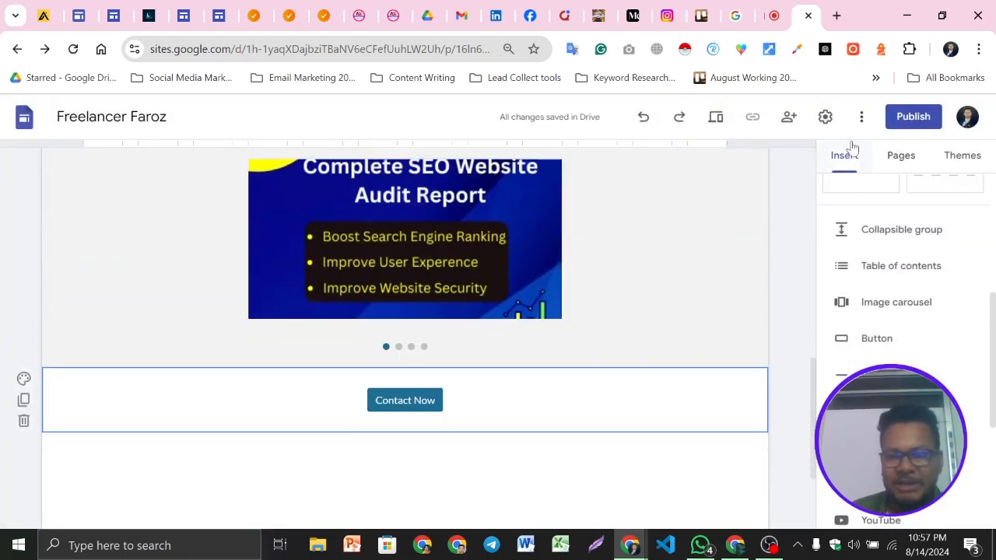
click(726, 120)
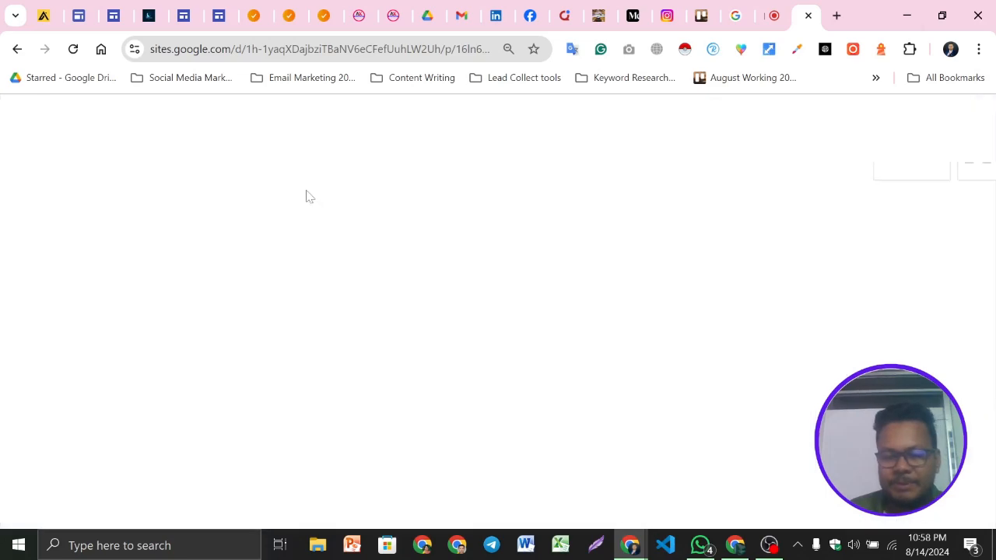
scroll(498, 341, down, 10)
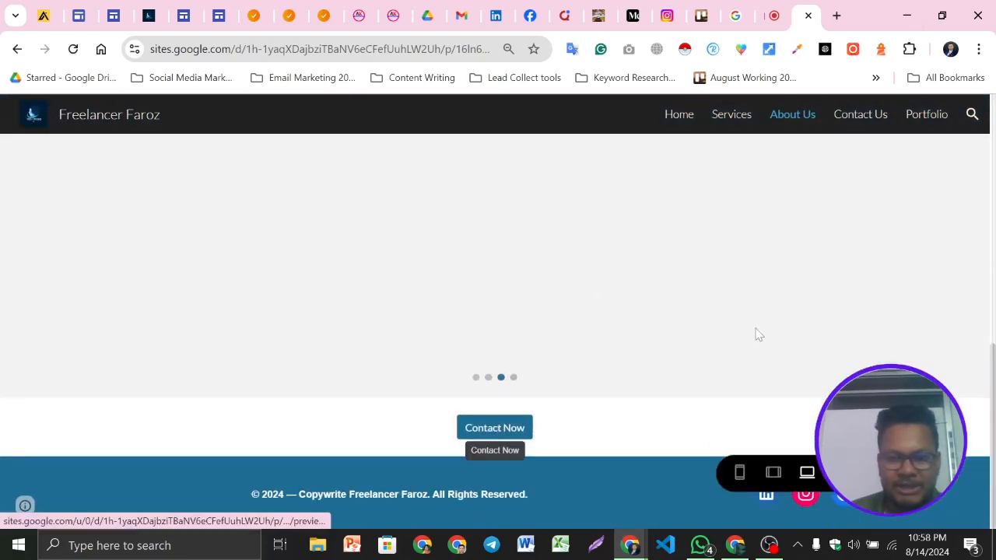
scroll(529, 322, up, 10)
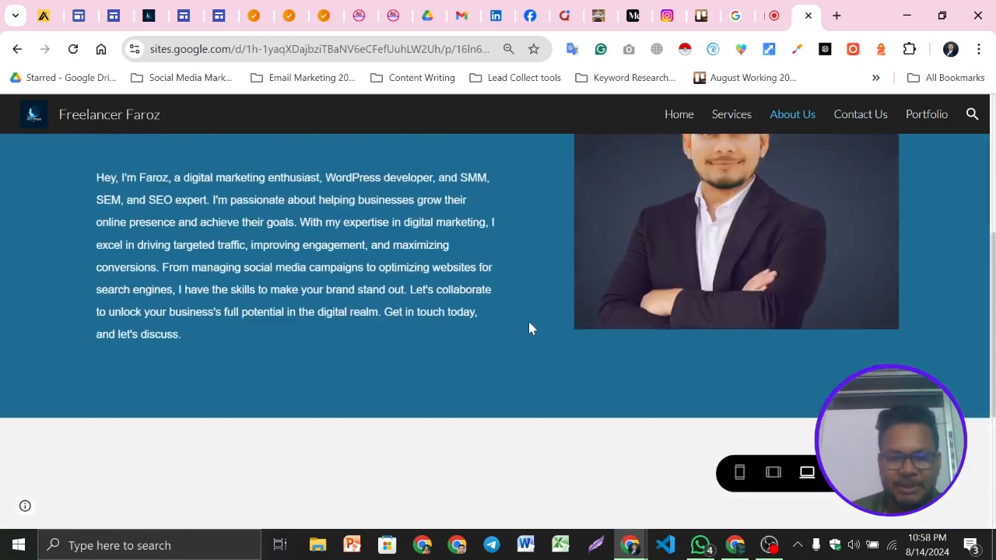
scroll(529, 321, down, 5)
scroll(528, 326, down, 5)
scroll(517, 396, up, 10)
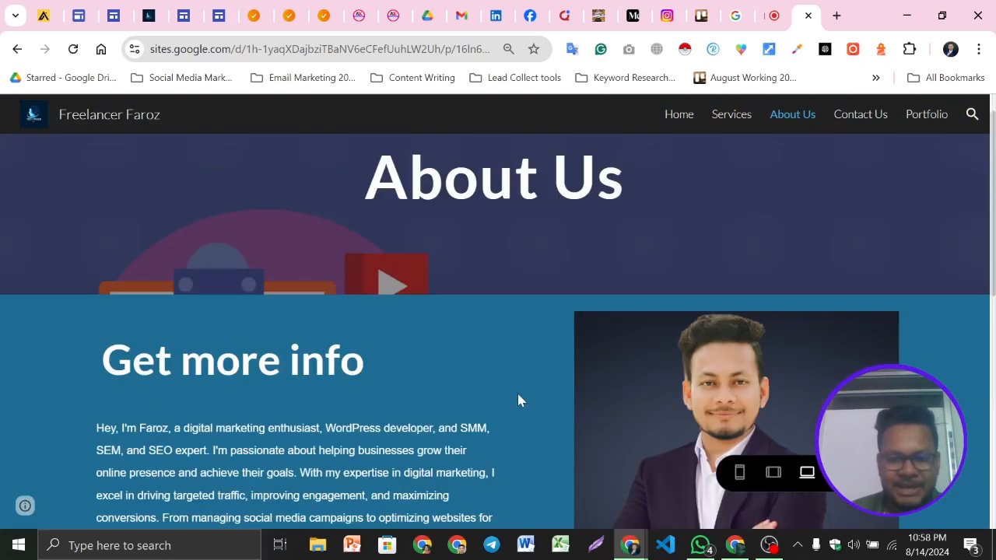
key(alt+Left)
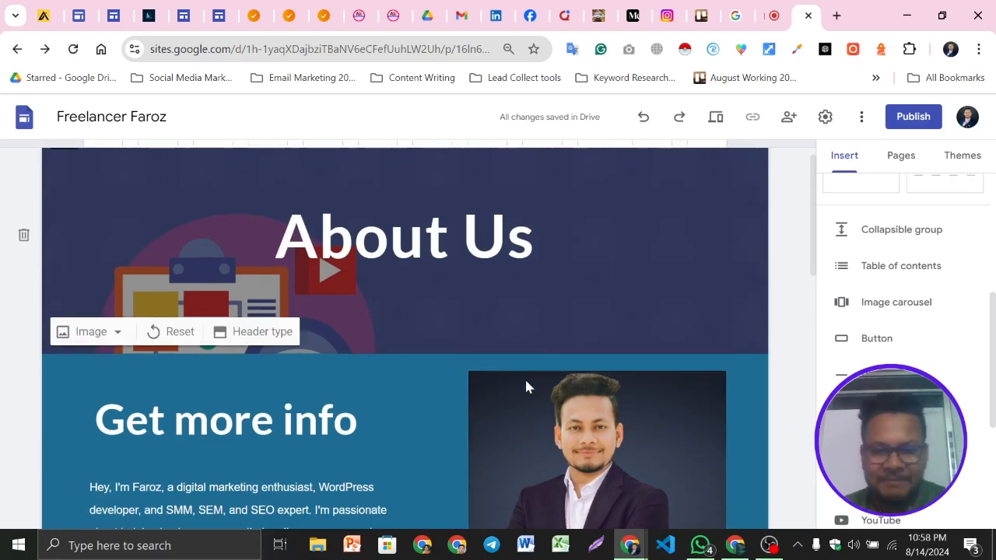
Open the Services page and replace its header image with business-5475661_1280.jpg from the Digital Marketing folder
scroll(527, 387, down, 5)
scroll(663, 334, up, 6)
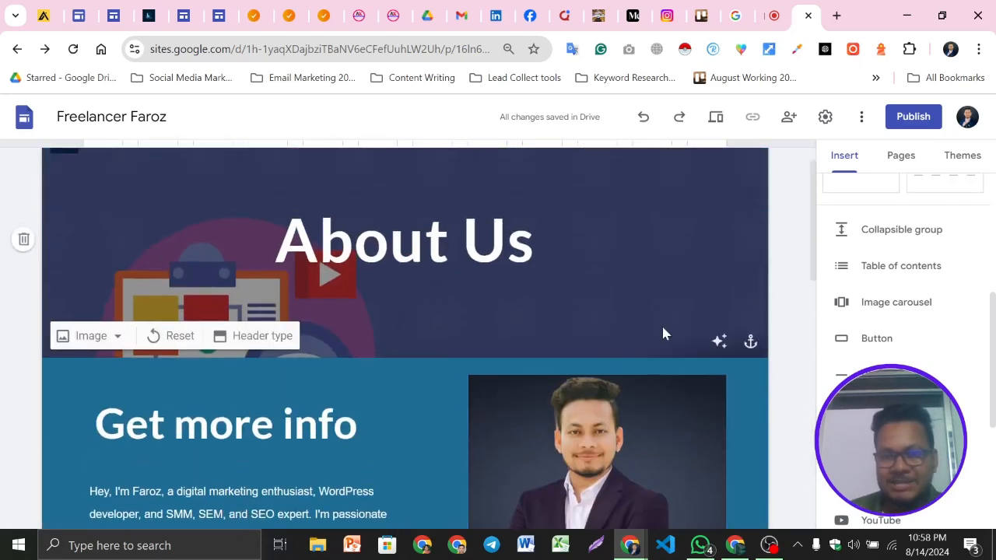
scroll(662, 327, up, 1)
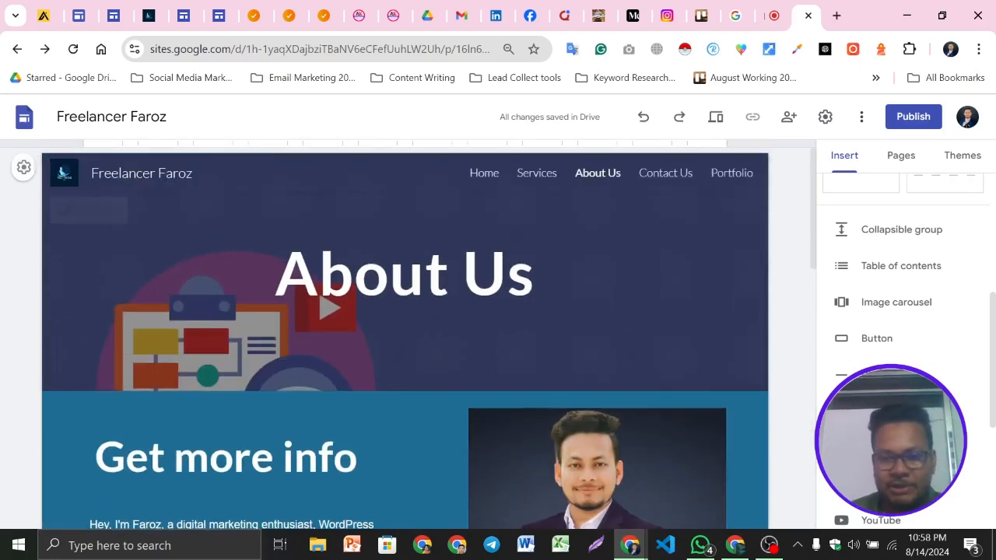
click(534, 180)
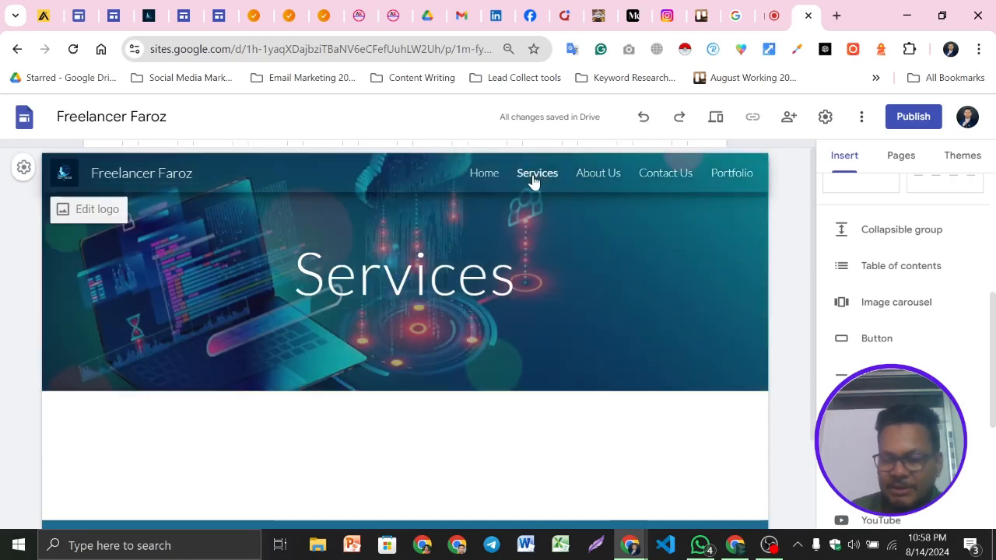
scroll(717, 396, down, 2)
scroll(423, 436, down, 2)
scroll(436, 362, up, 2)
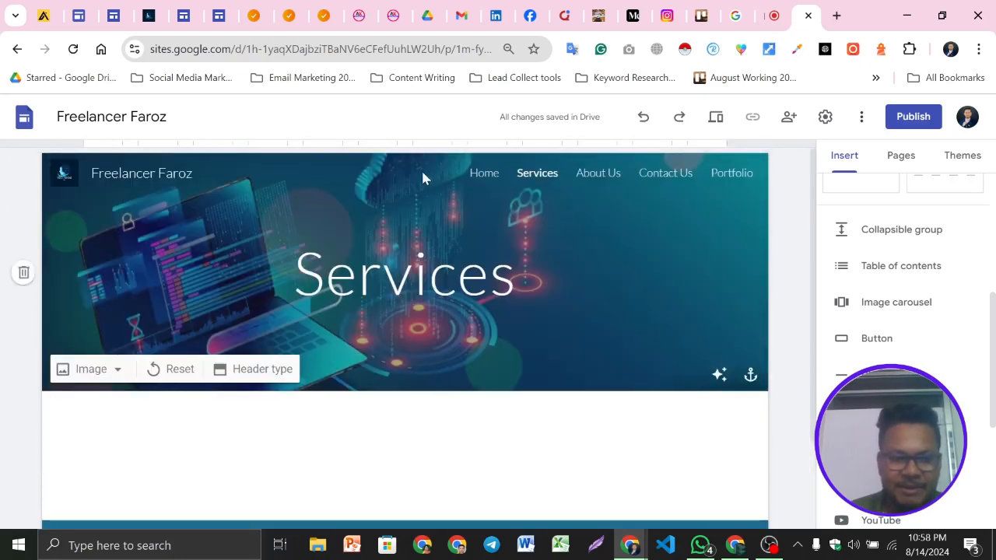
click(79, 371)
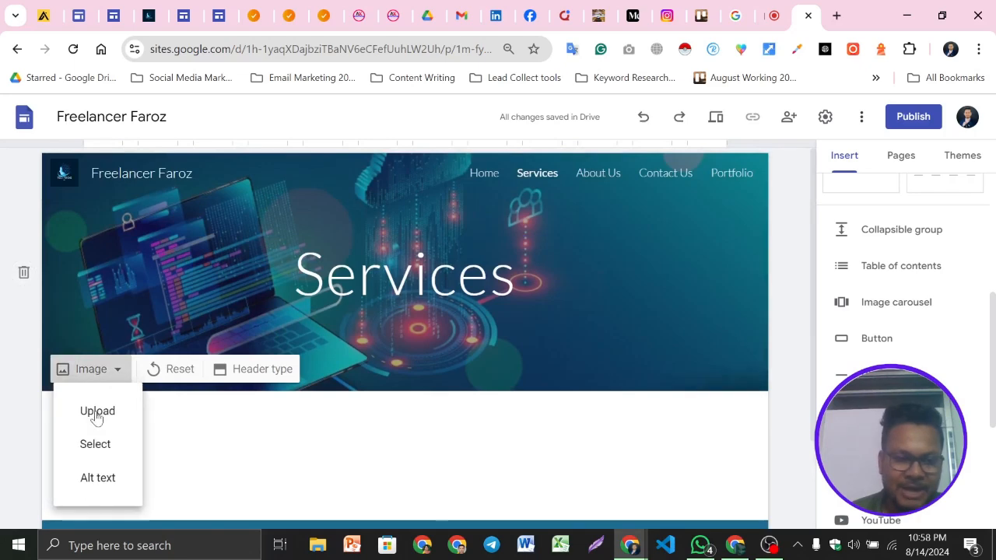
click(94, 415)
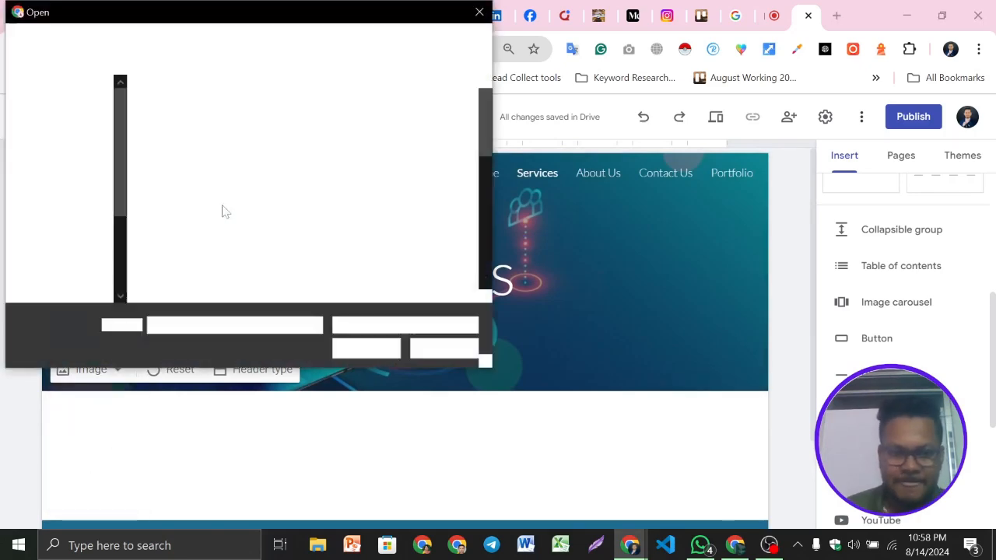
click(72, 170)
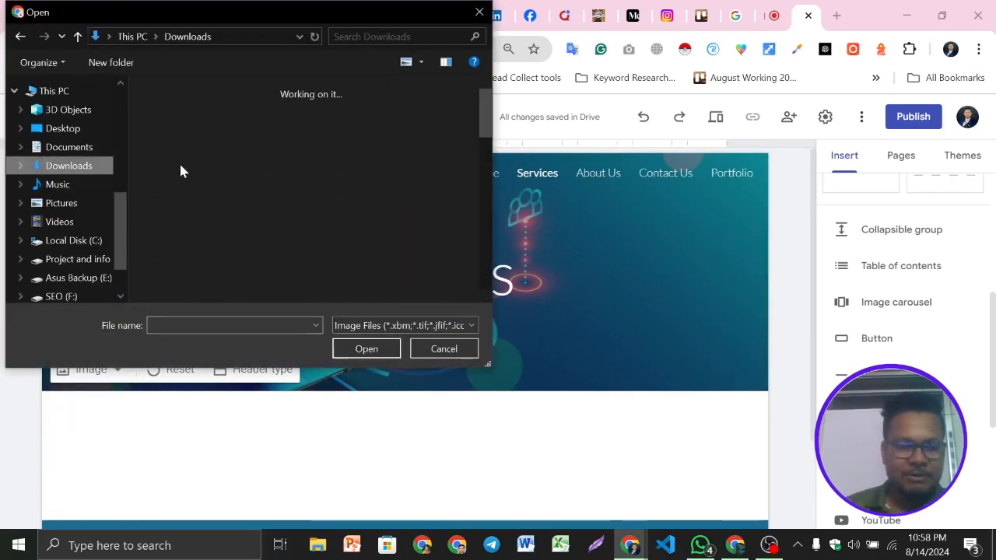
double_click(371, 173)
scroll(377, 199, down, 5)
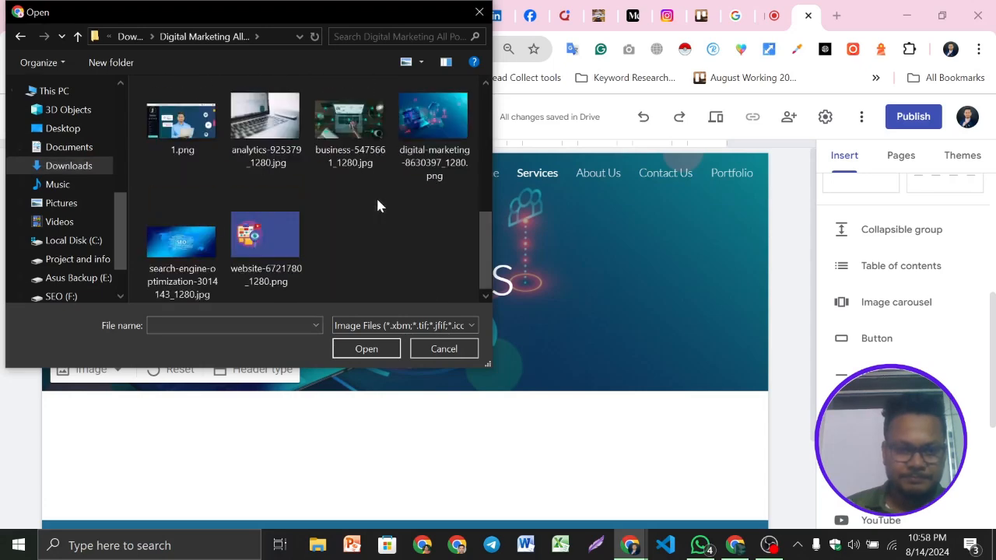
click(333, 116)
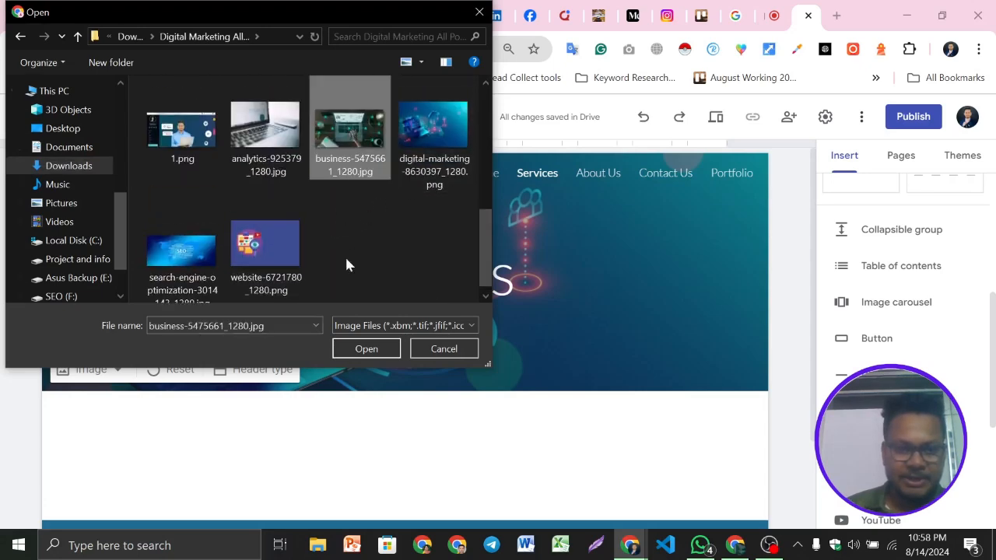
click(367, 349)
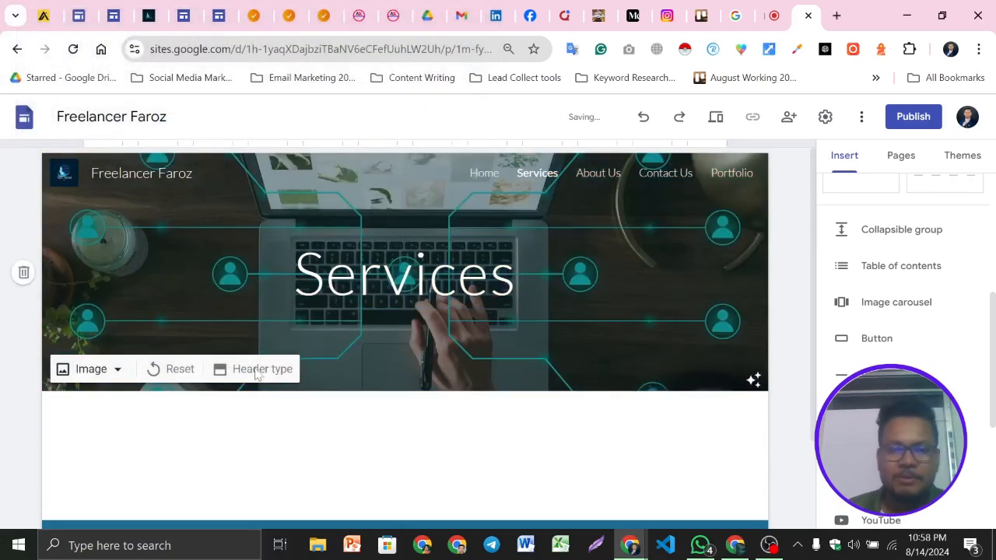
Make the Services header title bold and turn off the header's readability effect
double_click(436, 274)
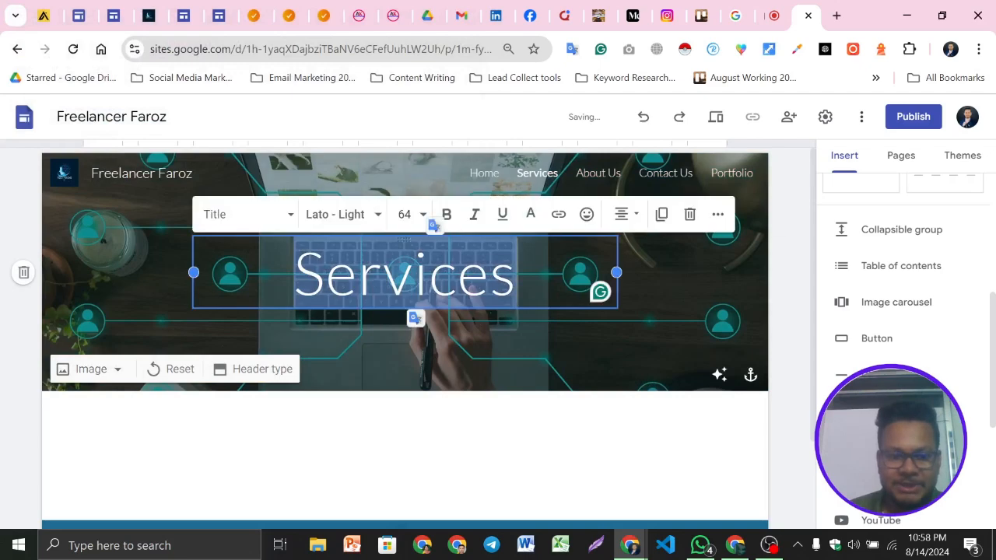
click(448, 222)
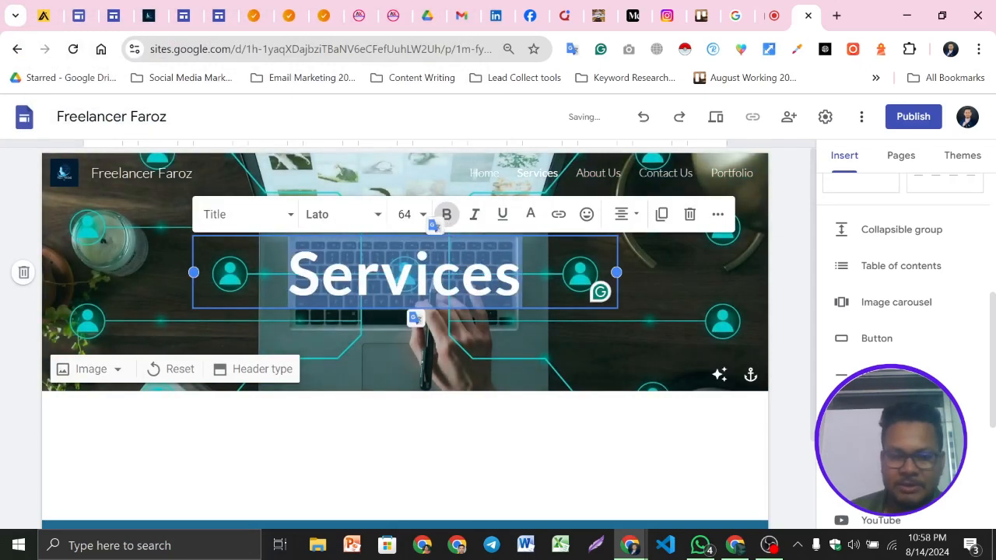
click(480, 352)
click(720, 374)
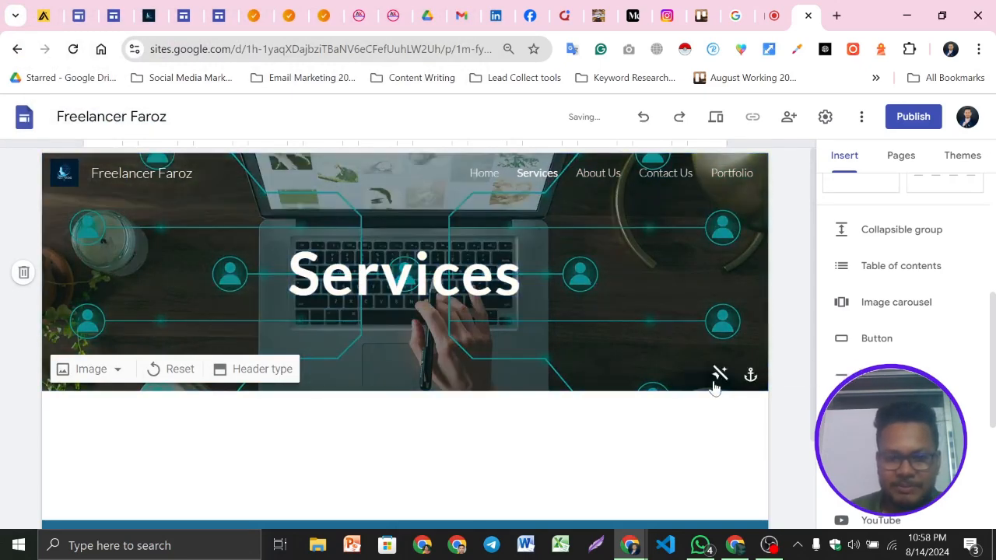
mouse_move(263, 293)
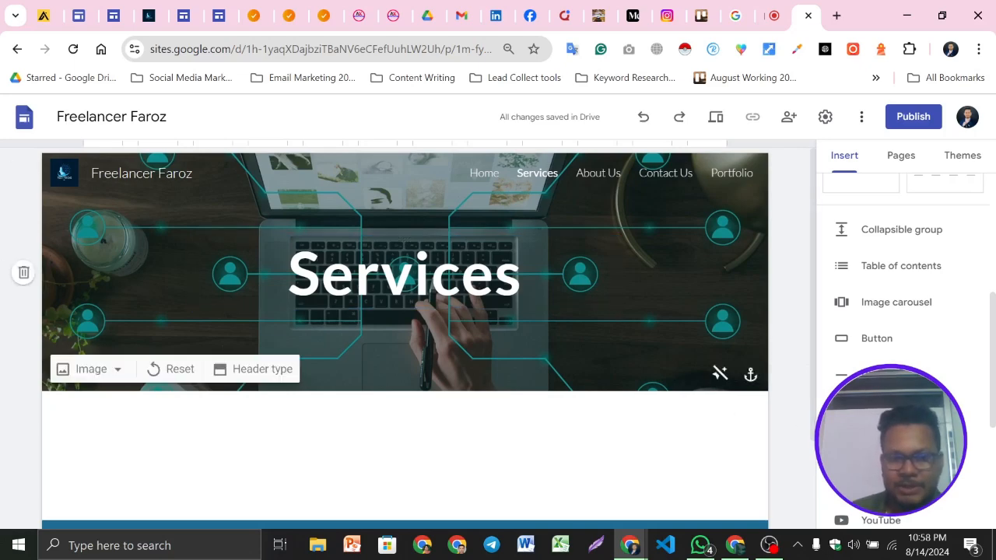
Browse the example site's About Us and Services pages for layout ideas
scroll(338, 389, down, 2)
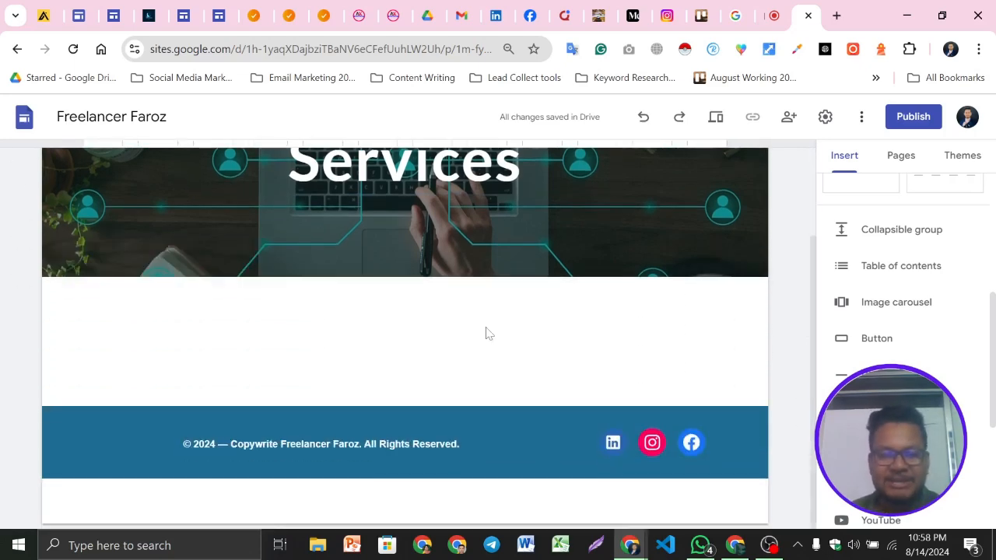
click(285, 14)
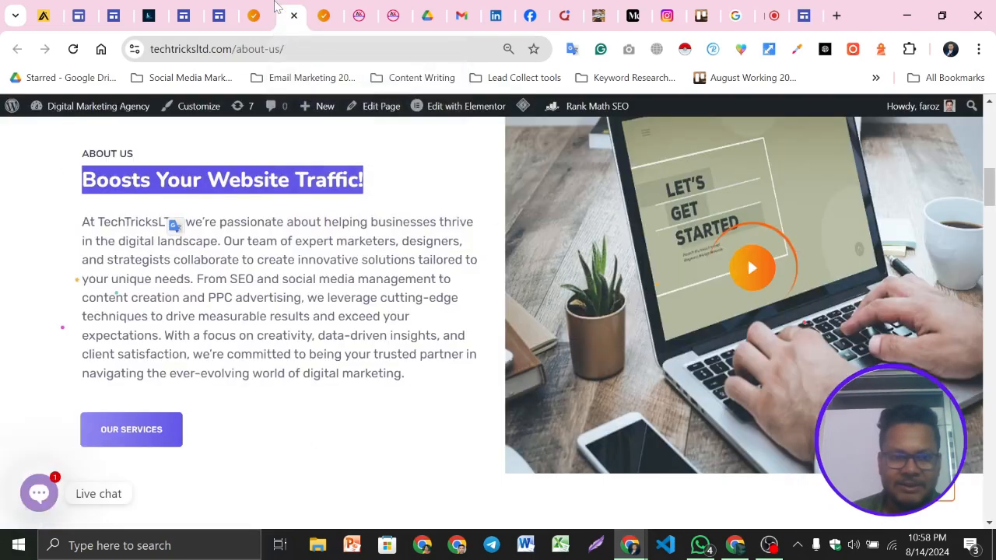
click(327, 13)
scroll(520, 228, down, 5)
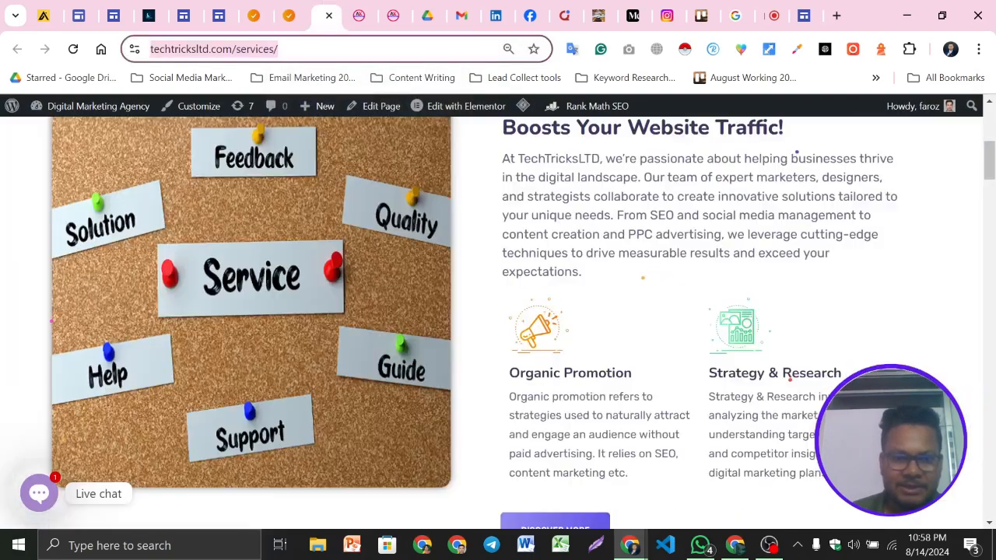
scroll(575, 346, down, 8)
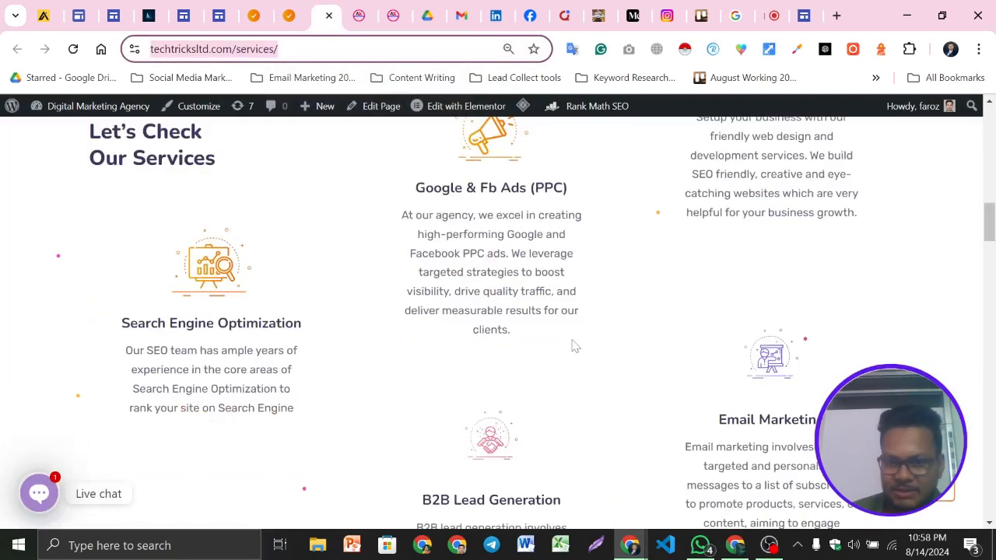
scroll(575, 346, down, 15)
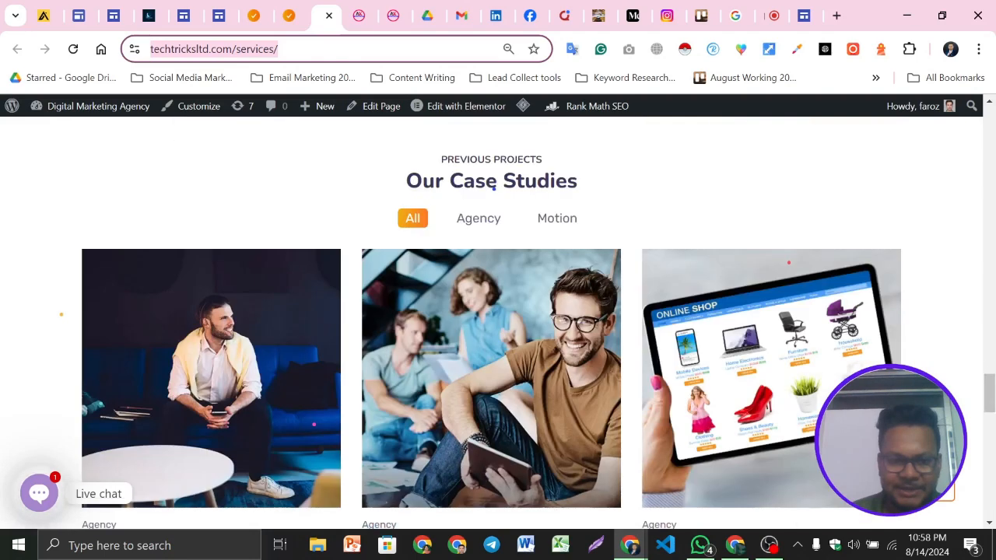
scroll(574, 346, up, 15)
click(804, 15)
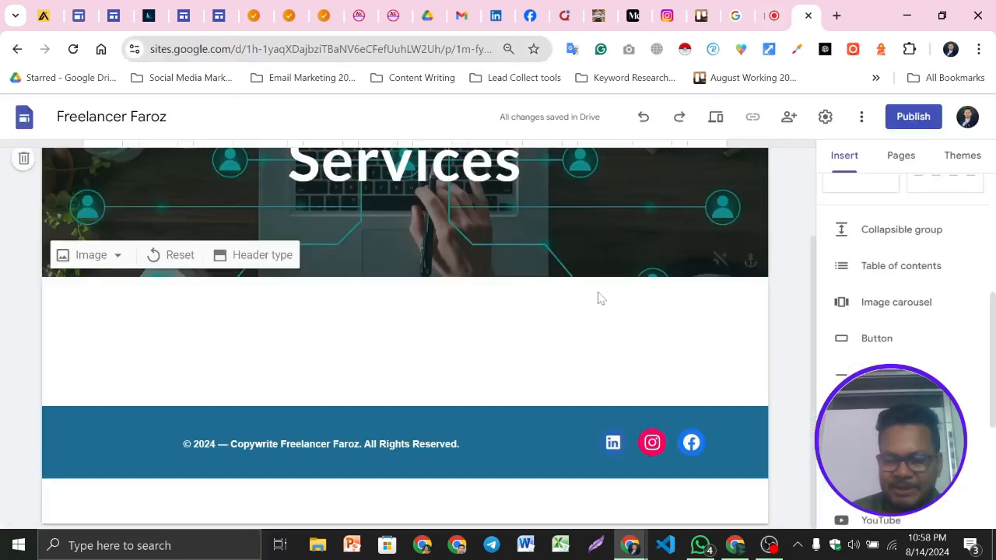
Review the Home page's My Services section in the editor before returning to the Services page
scroll(599, 299, up, 2)
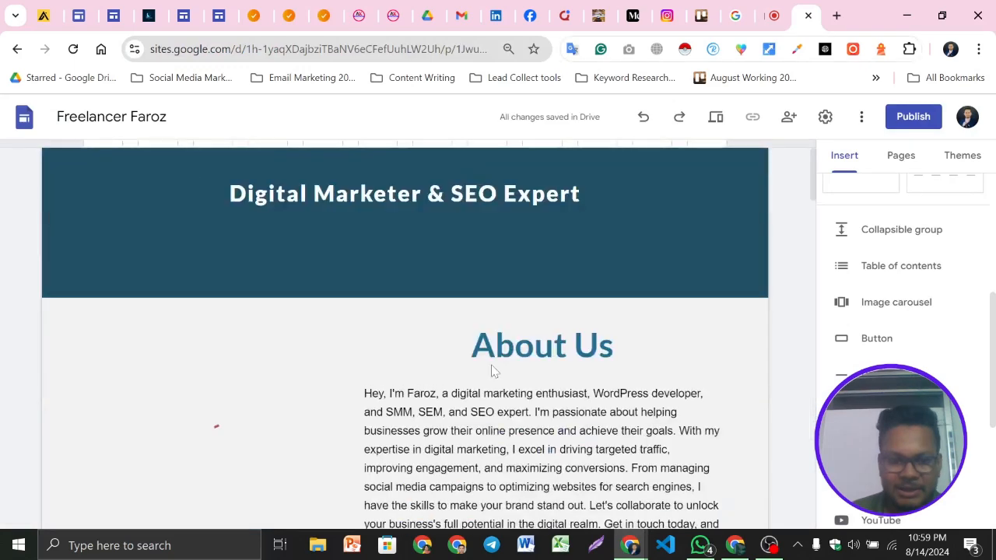
scroll(492, 371, down, 5)
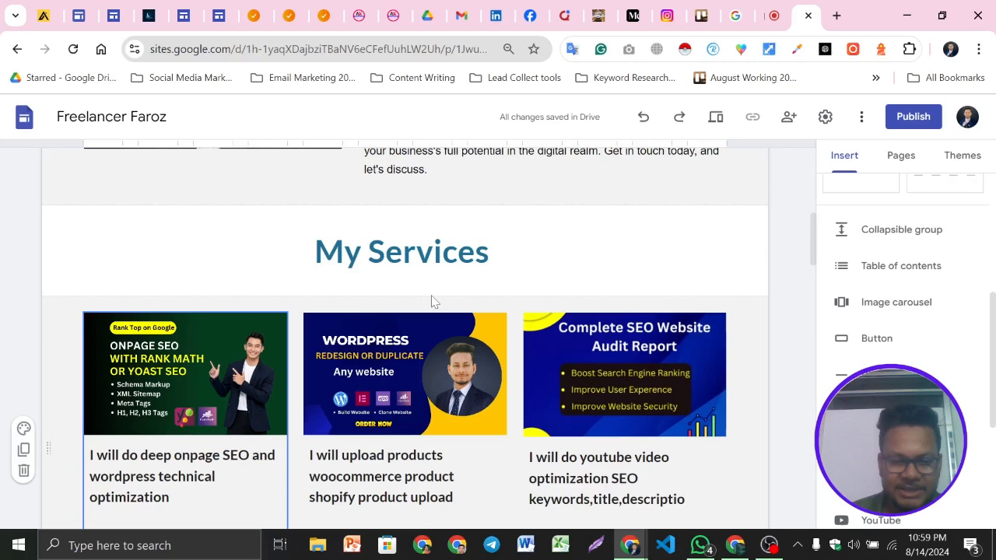
scroll(434, 302, down, 1)
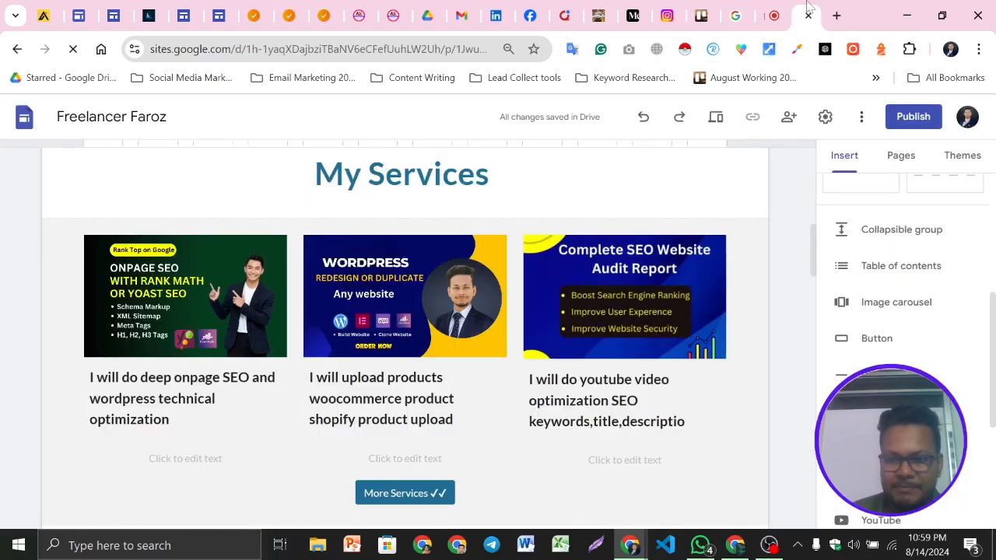
scroll(629, 269, up, 2)
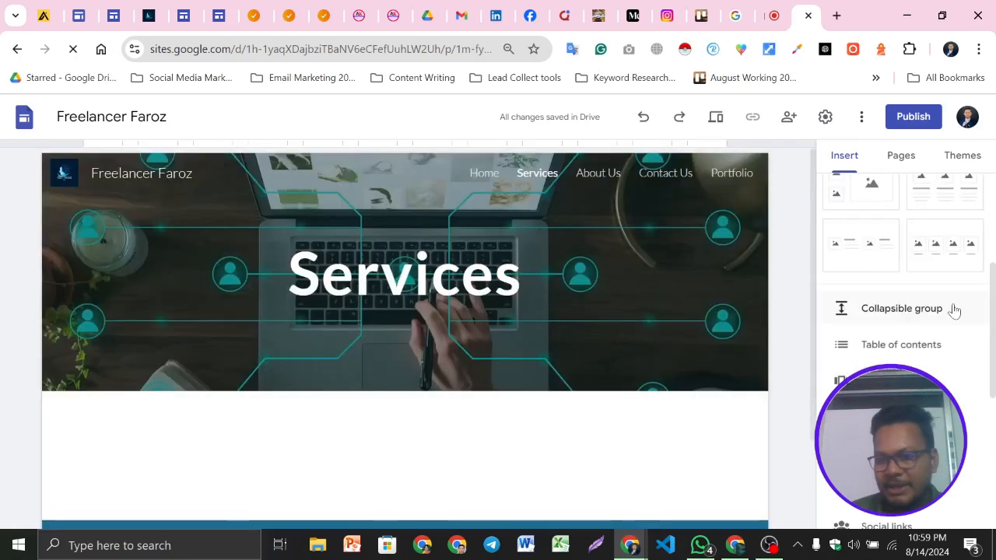
scroll(956, 309, up, 1)
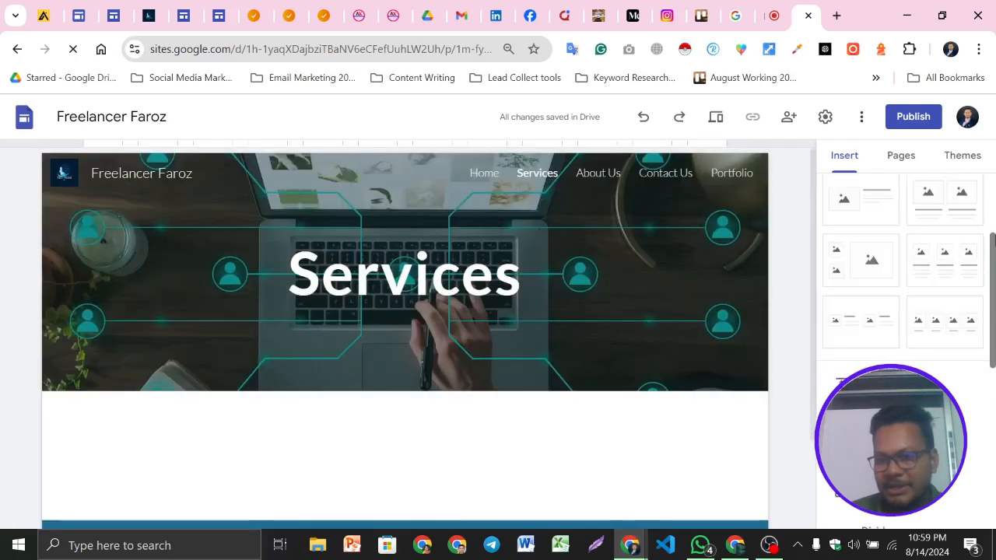
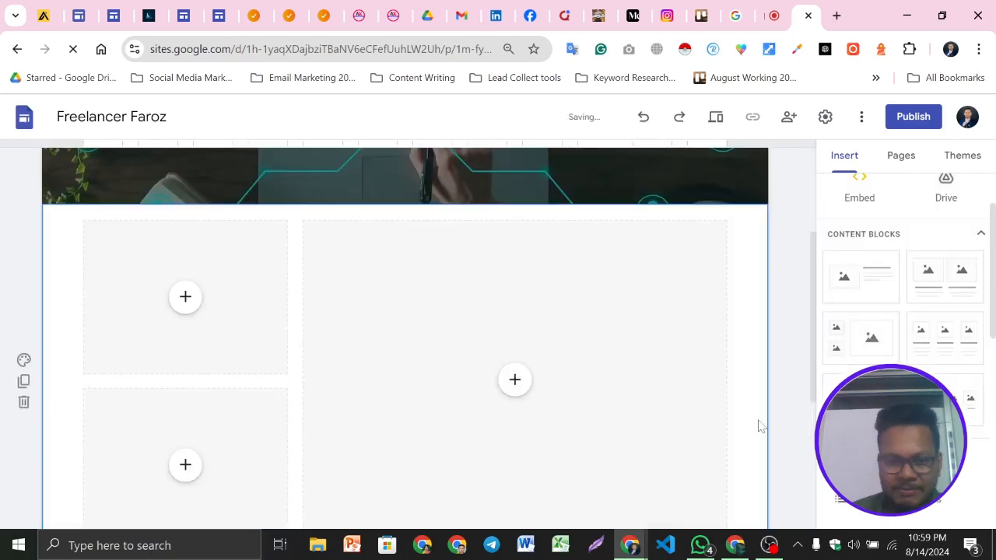
Undo the last inserted content block below the Services header
scroll(413, 344, down, 2)
scroll(412, 343, up, 1)
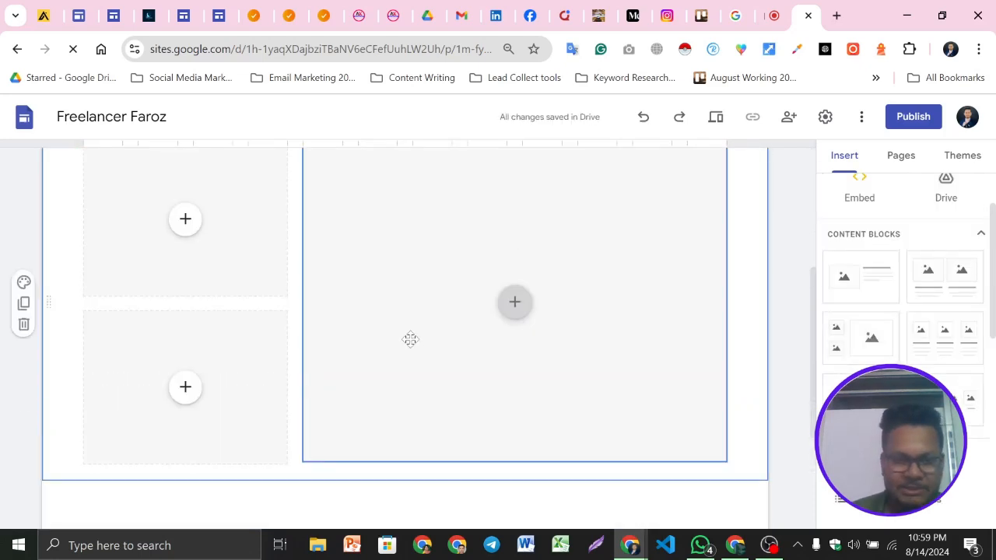
scroll(410, 340, up, 2)
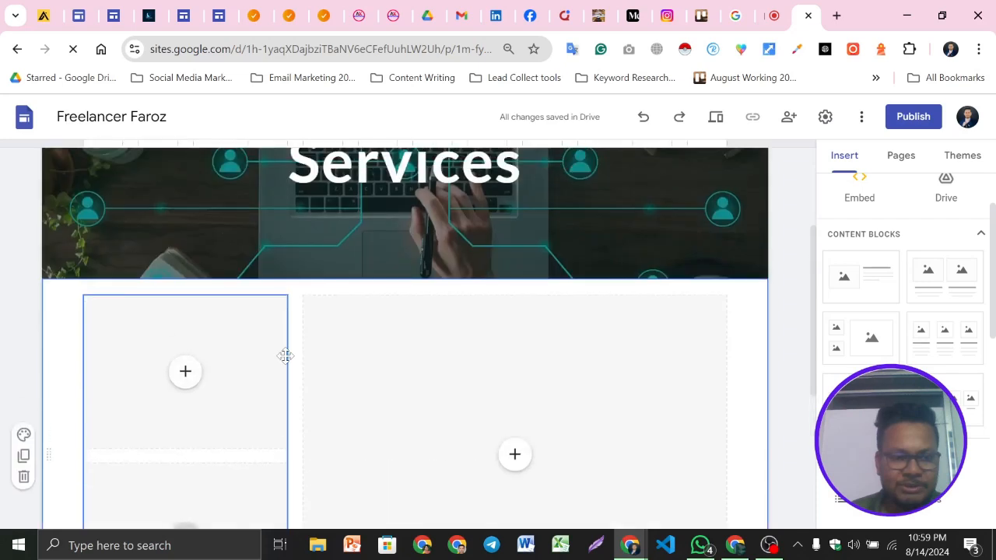
key(ctrl+z)
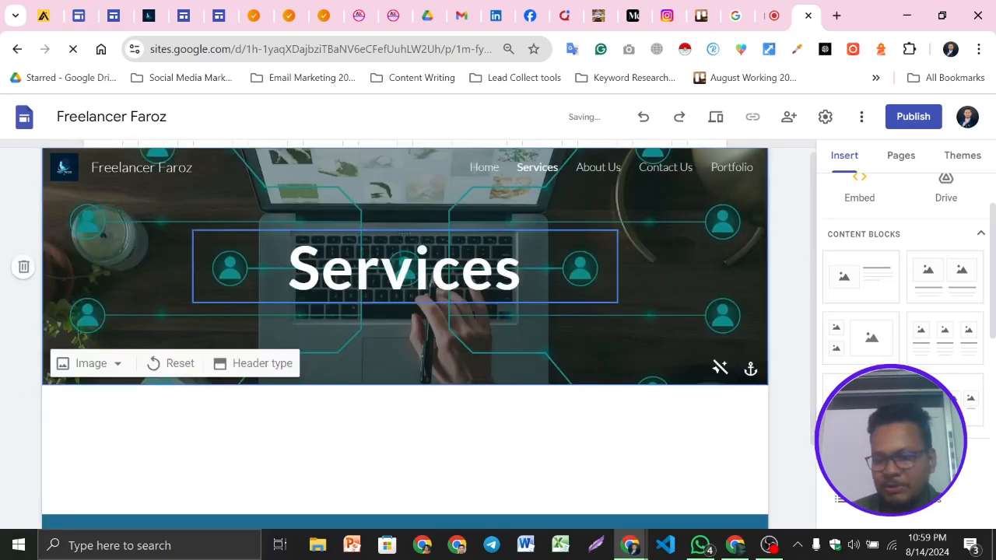
Insert a three-column image-and-text content block below the Services header
scroll(551, 307, down, 2)
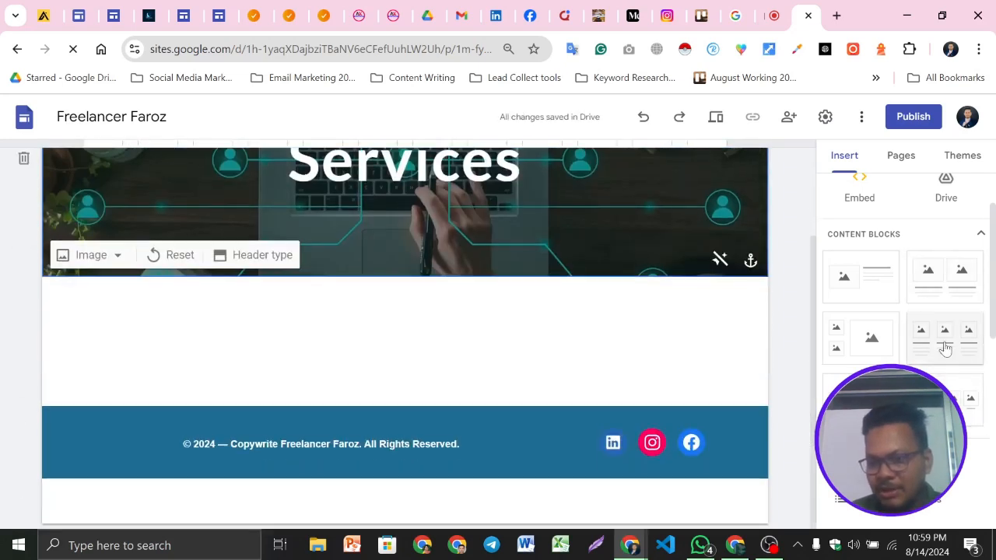
click(945, 336)
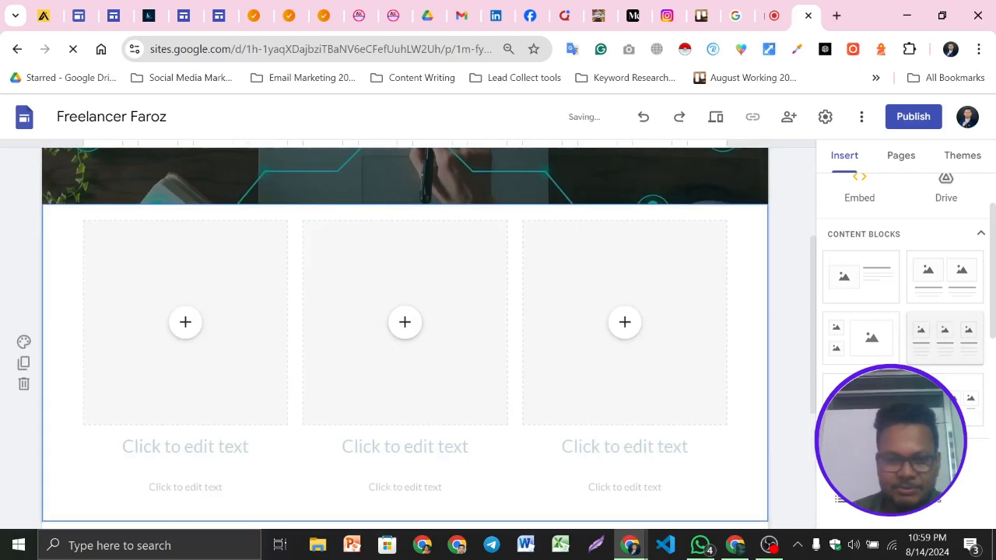
Start uploading an image into the first column's image placeholder
click(184, 336)
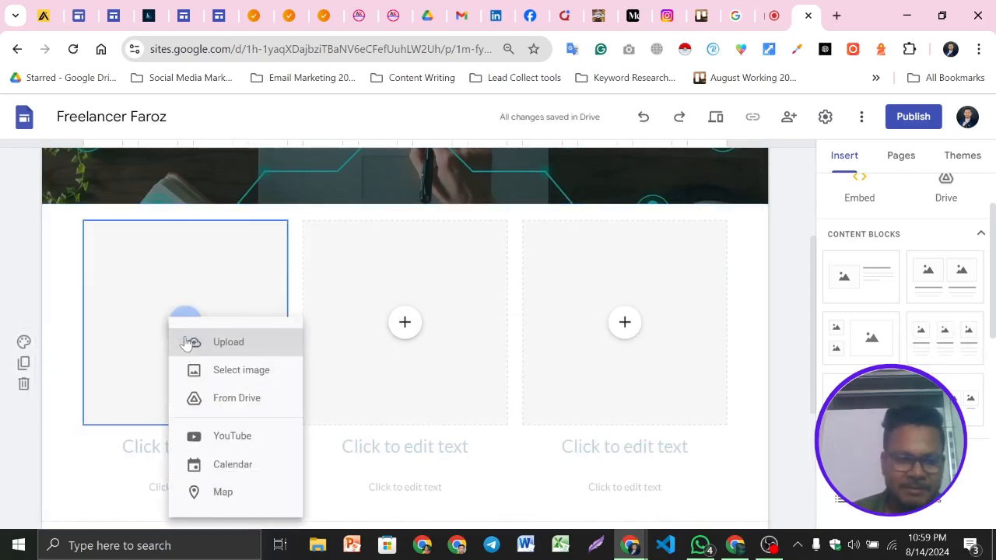
click(185, 338)
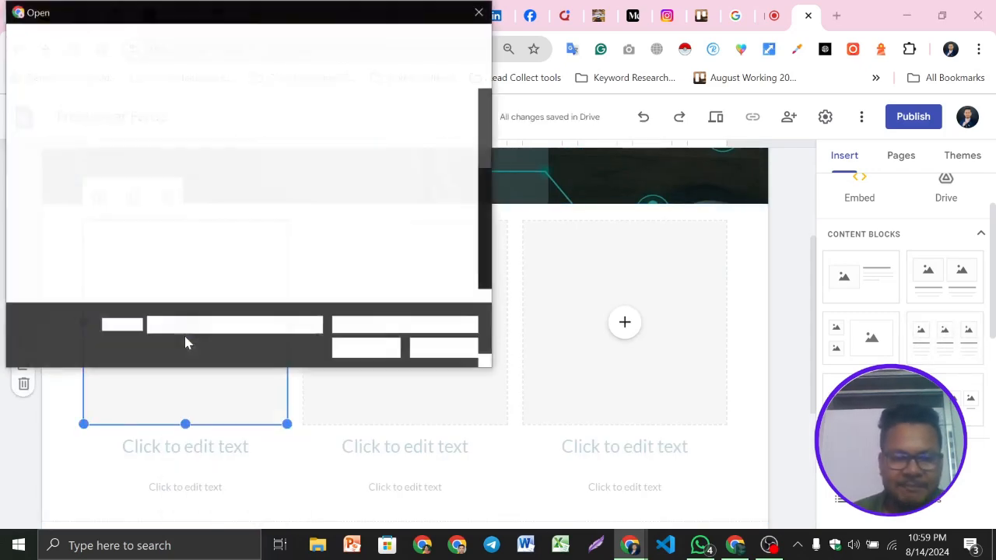
scroll(385, 257, down, 2)
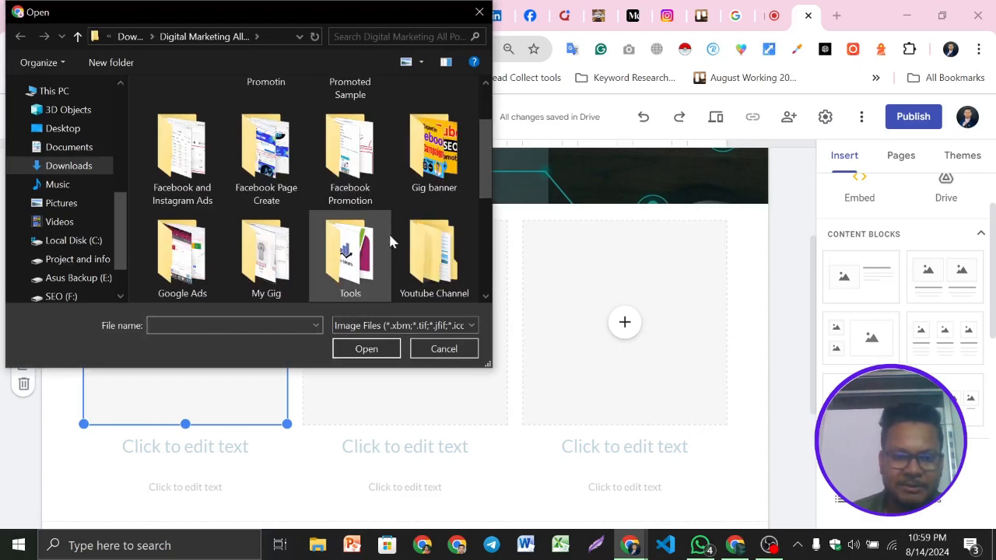
scroll(358, 213, down, 2)
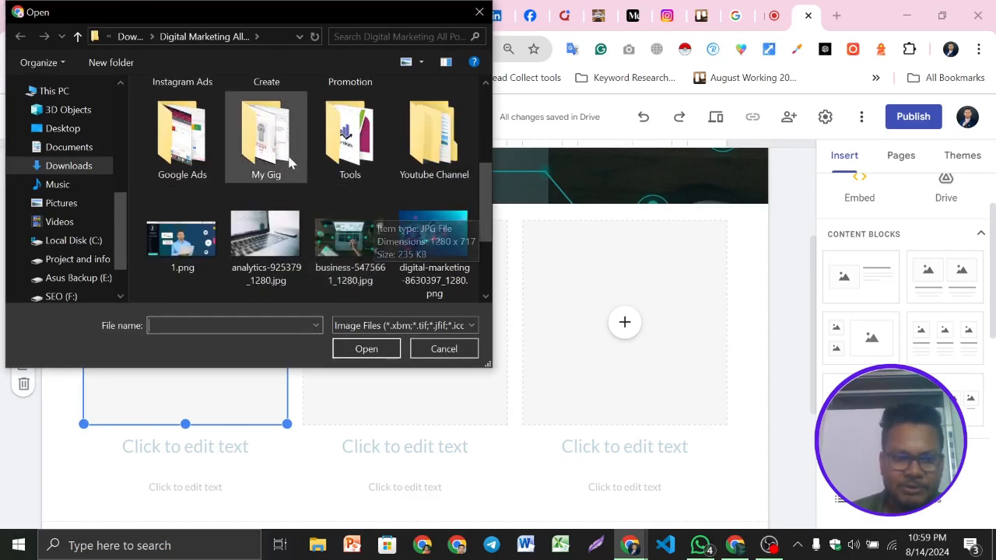
scroll(348, 222, up, 1)
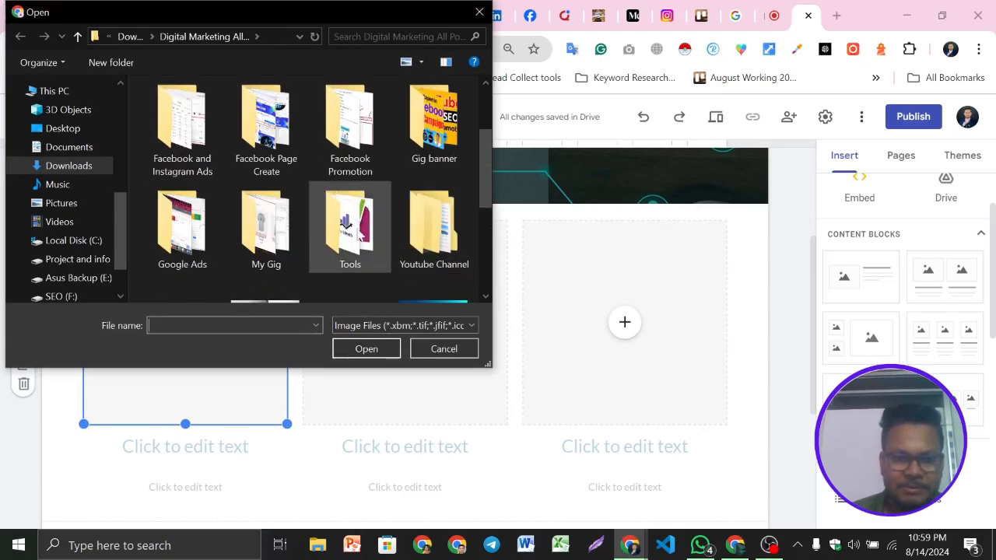
double_click(421, 236)
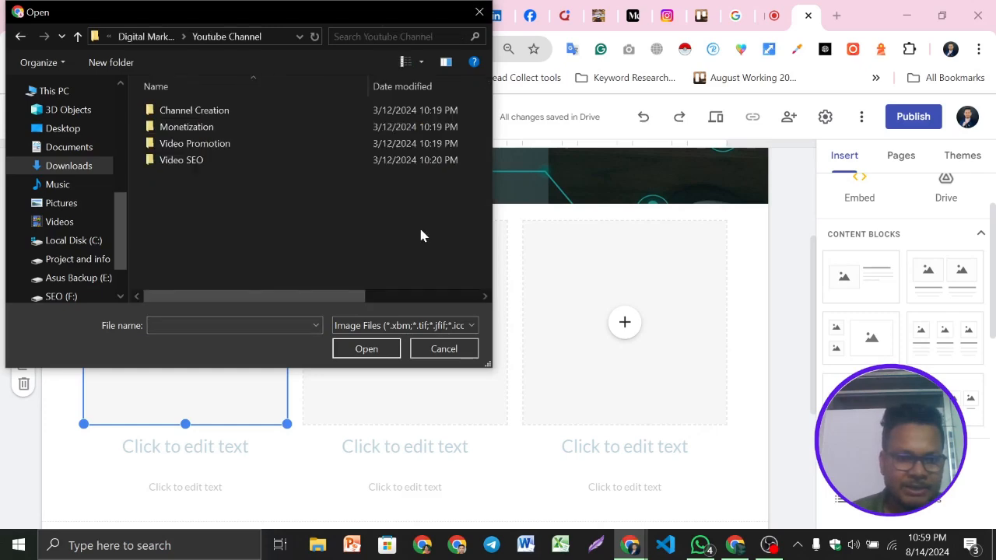
double_click(183, 160)
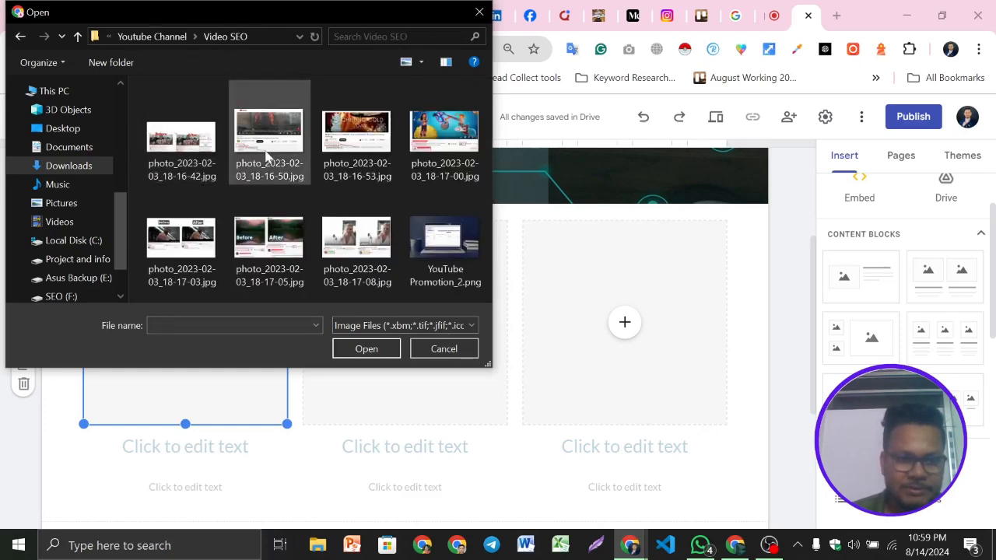
click(78, 36)
click(78, 37)
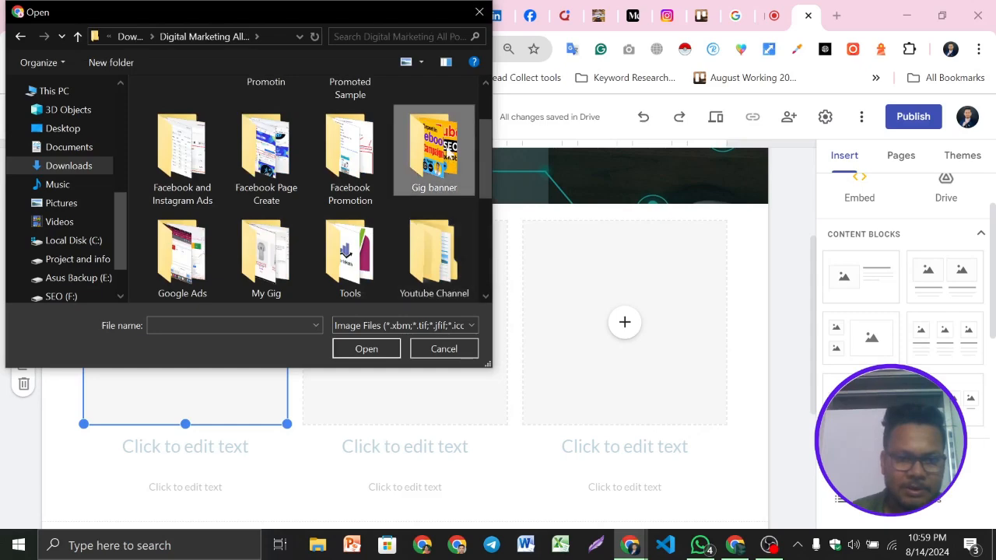
Upload Facebook Page Creation.png from the Gig banner folder into the first column and fit it uncropped
double_click(434, 156)
click(360, 253)
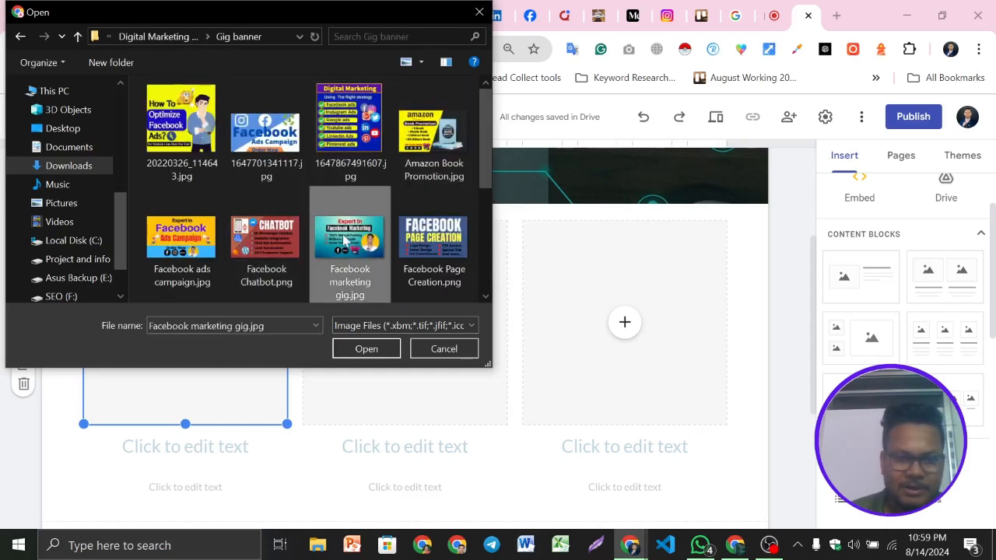
click(438, 268)
click(364, 349)
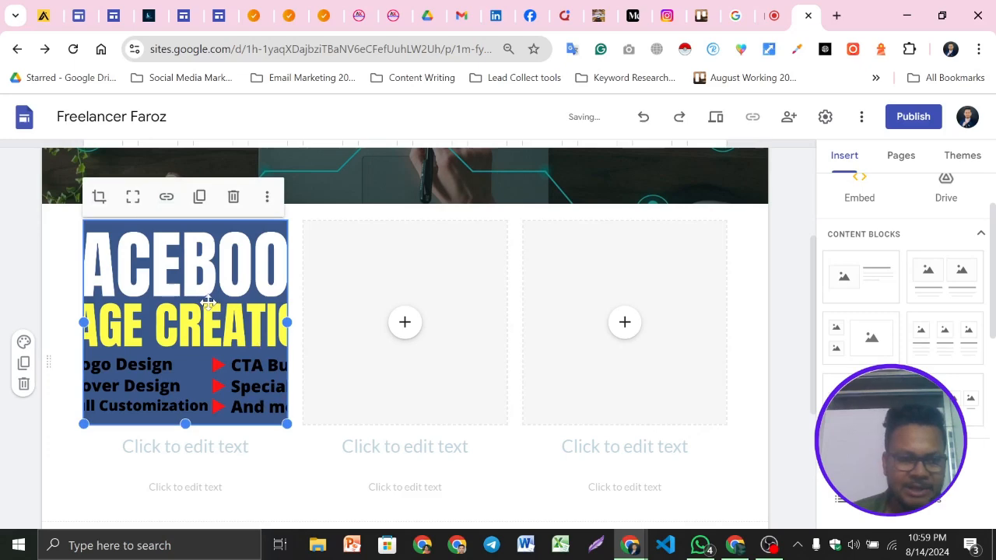
click(133, 197)
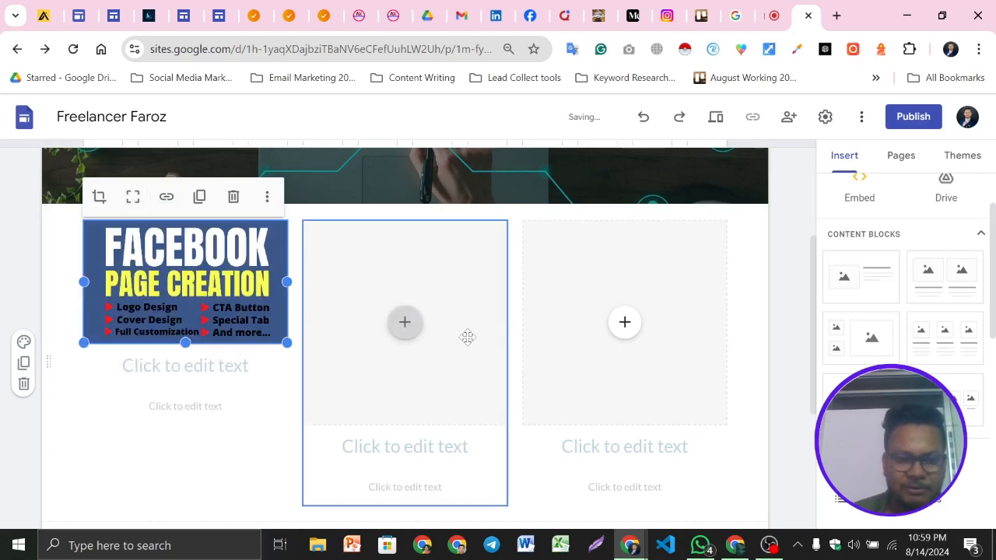
Upload 1647701341117.jpg into the second column's placeholder and fit the image uncropped
click(417, 325)
click(423, 340)
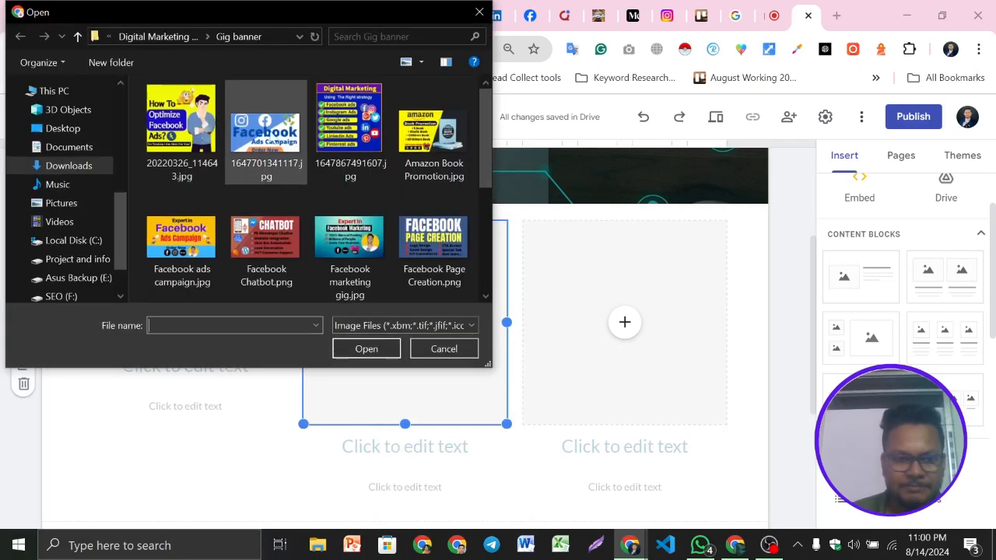
click(271, 131)
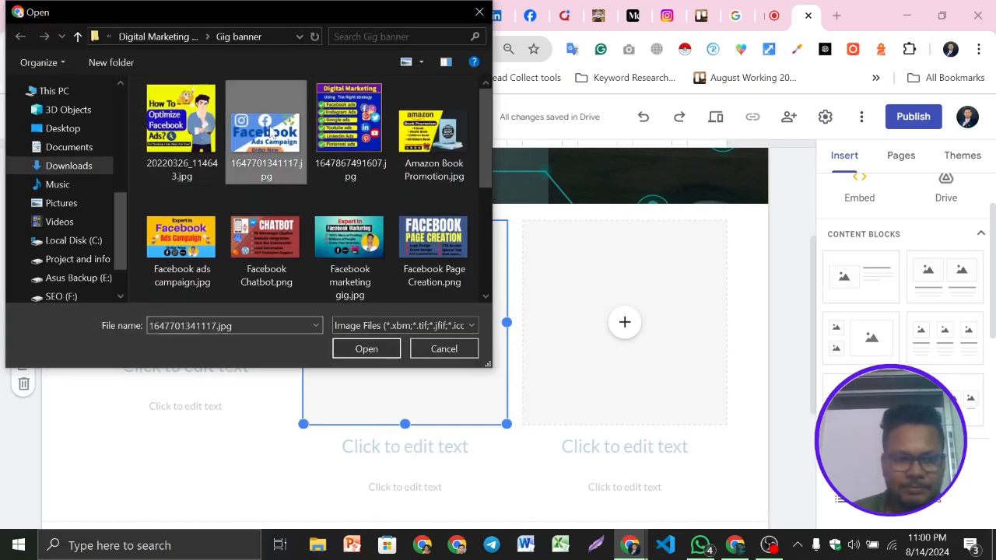
click(356, 352)
click(352, 197)
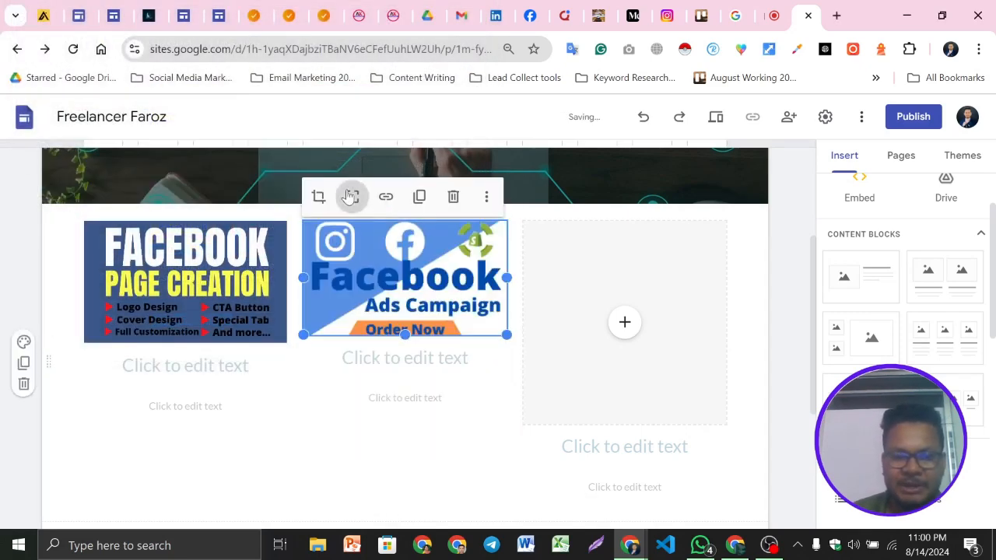
Upload YouTube Promotion.png into the third column's placeholder and fit the image uncropped
mouse_move(404, 333)
mouse_down()
mouse_move(409, 356)
mouse_move(409, 344)
mouse_up()
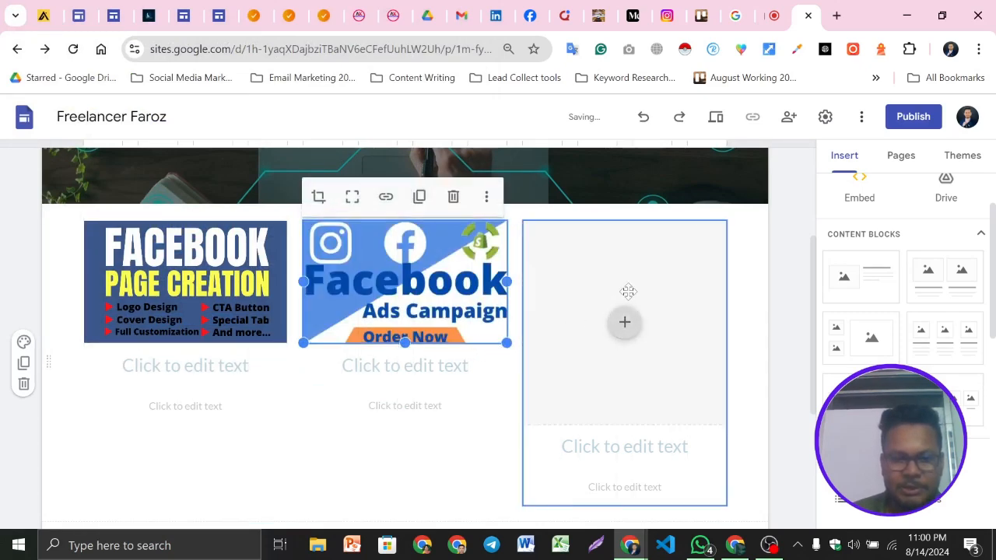
click(625, 322)
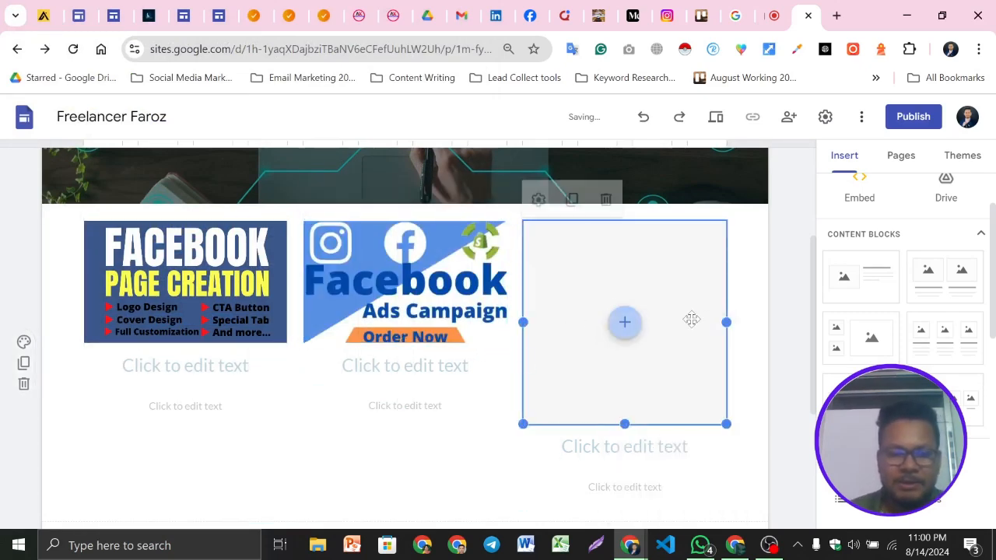
scroll(370, 222, down, 3)
click(249, 281)
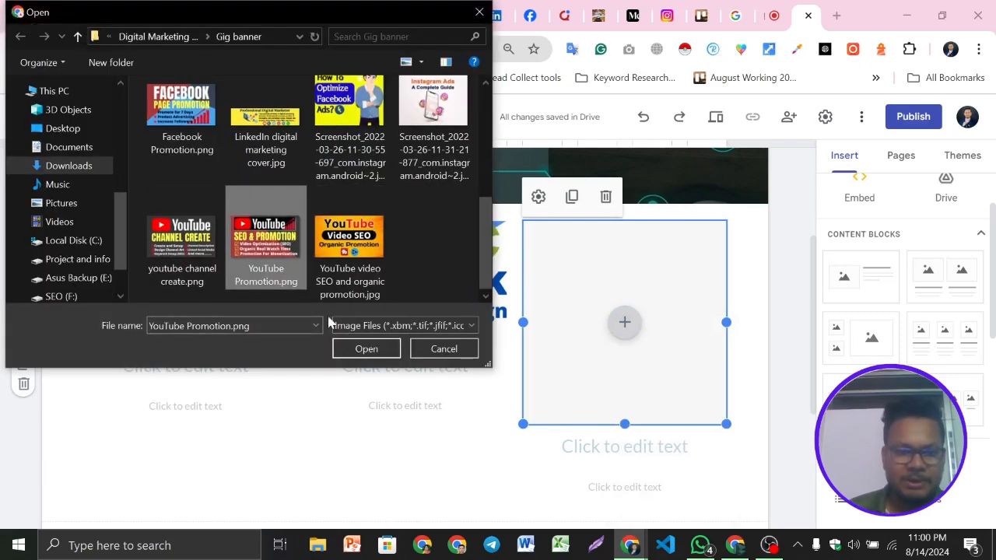
click(372, 350)
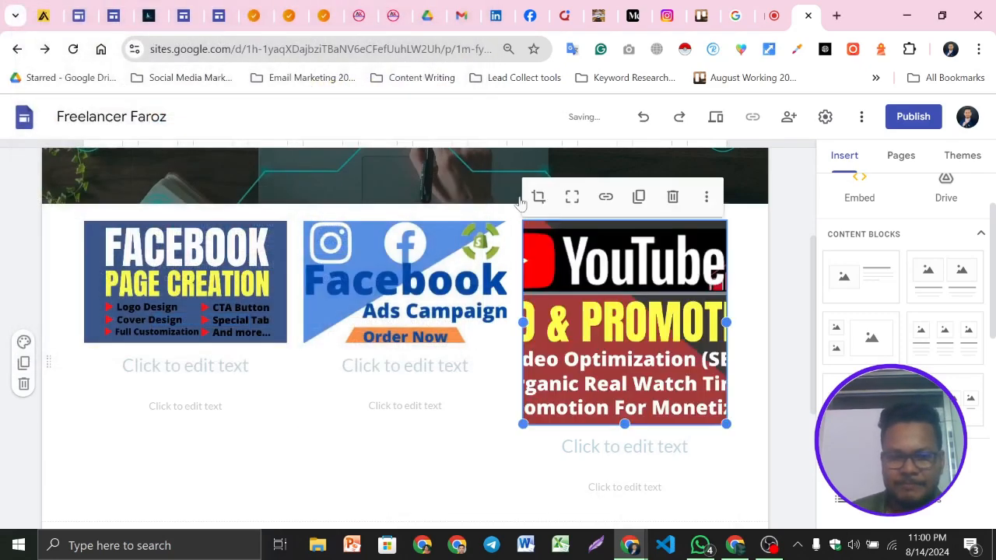
click(572, 197)
click(564, 397)
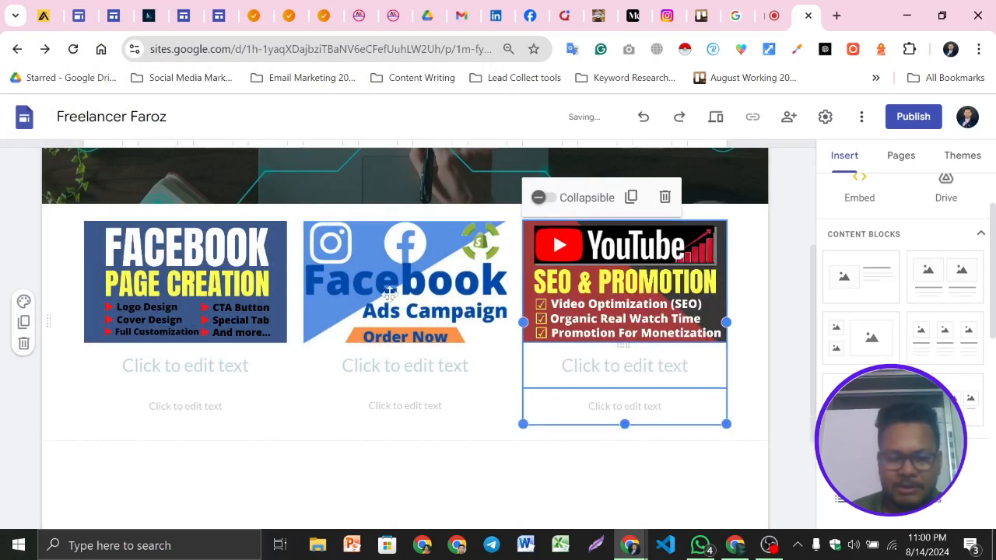
scroll(233, 296, down, 2)
scroll(263, 263, up, 1)
Enter the first column's heading as 'i will create your facebook page'
click(262, 287)
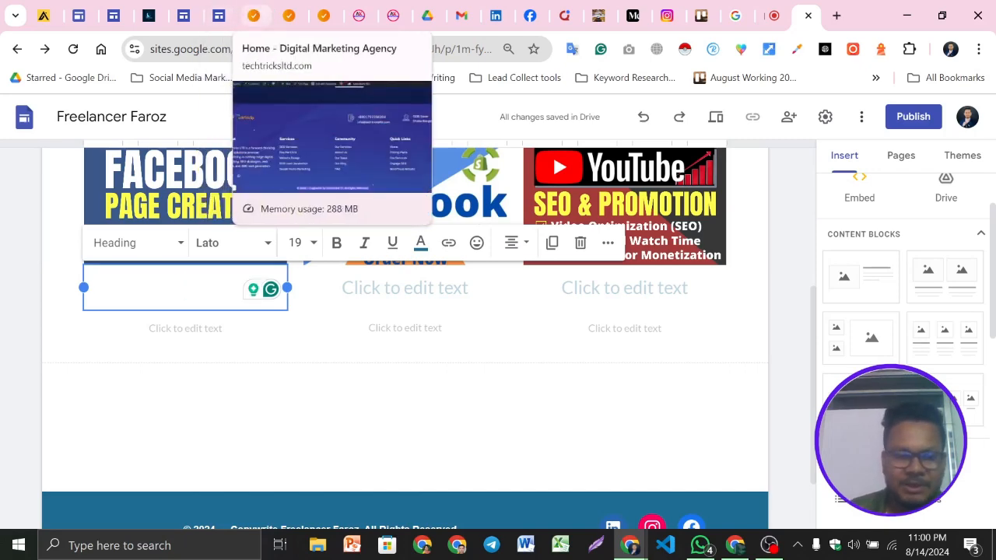
text(i)
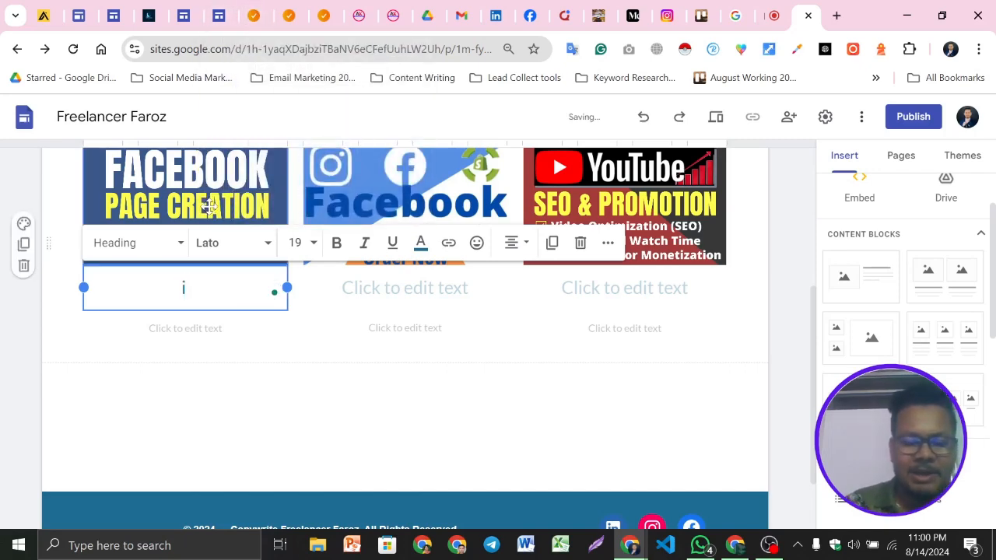
text( wil)
key(BackSpace)
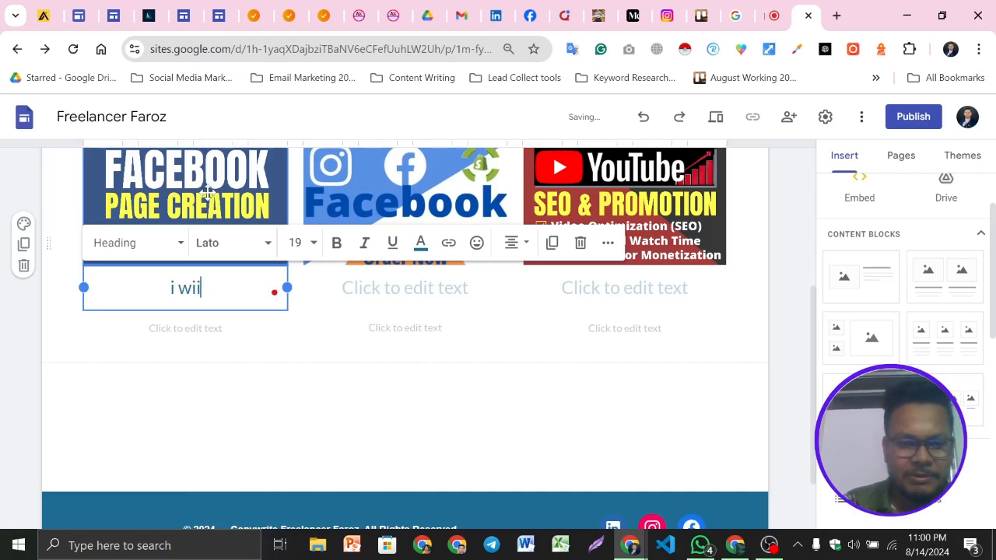
text(p)
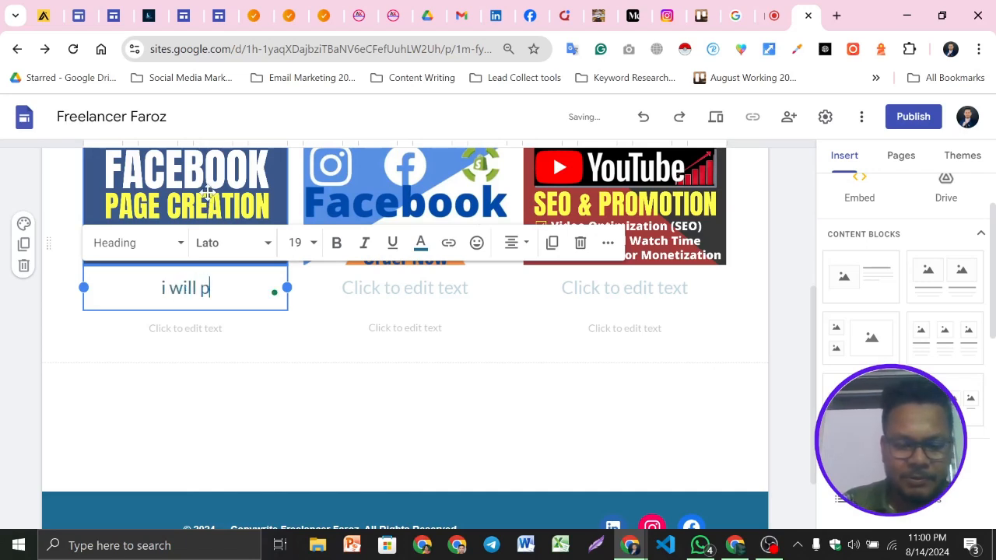
text(rovr)
key(BackSpace)
key(BackSpace)
key(BackSpace)
key(BackSpace)
key(BackSpace)
text(crea)
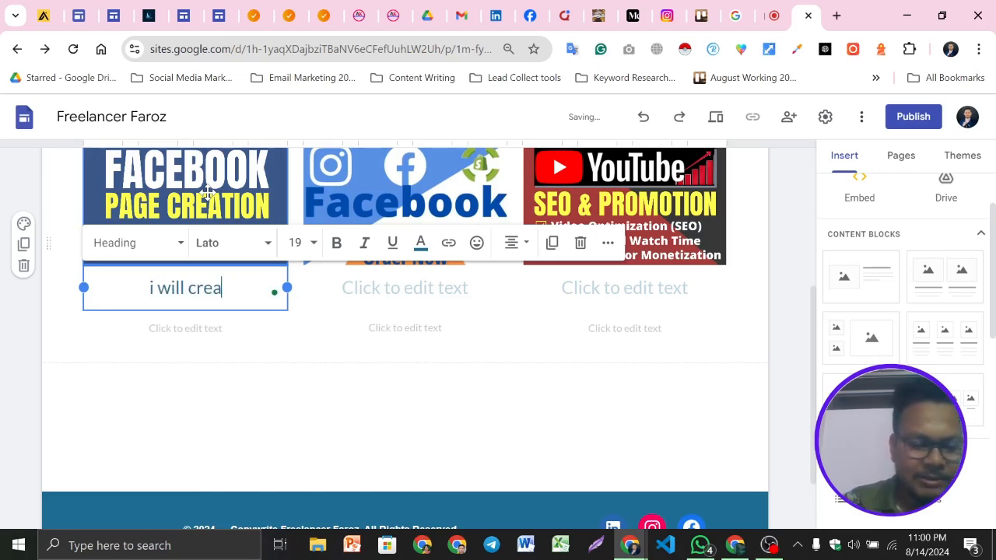
text(te your )
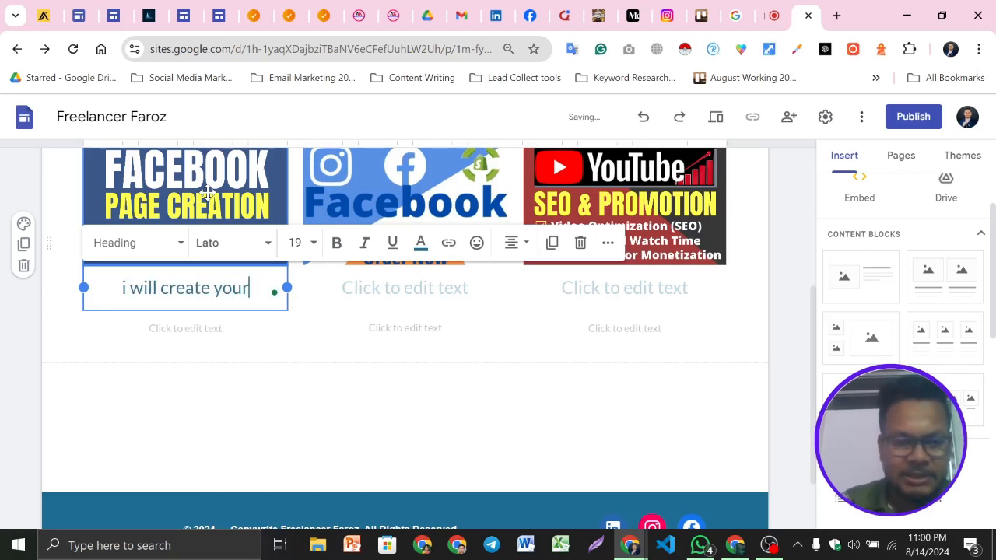
text(fac)
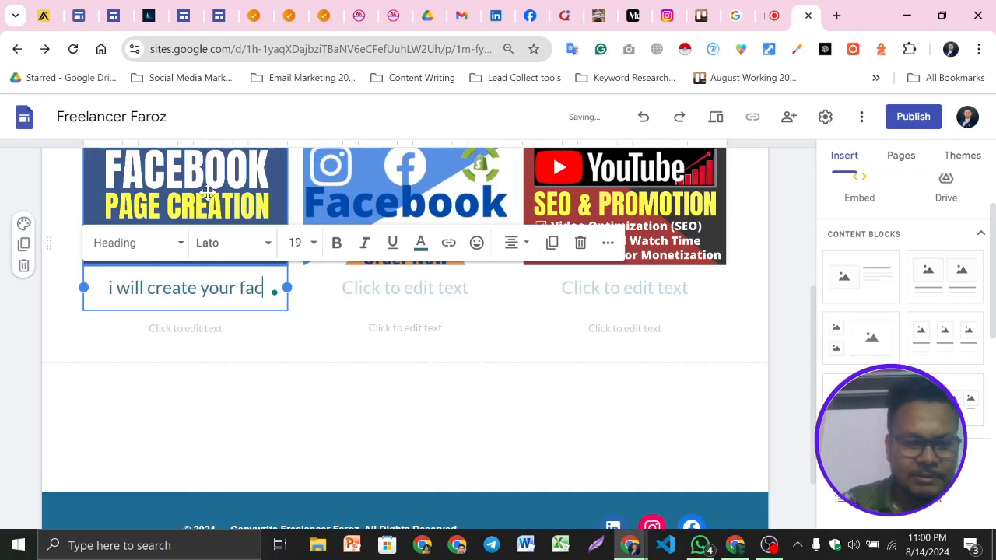
text(ebbo)
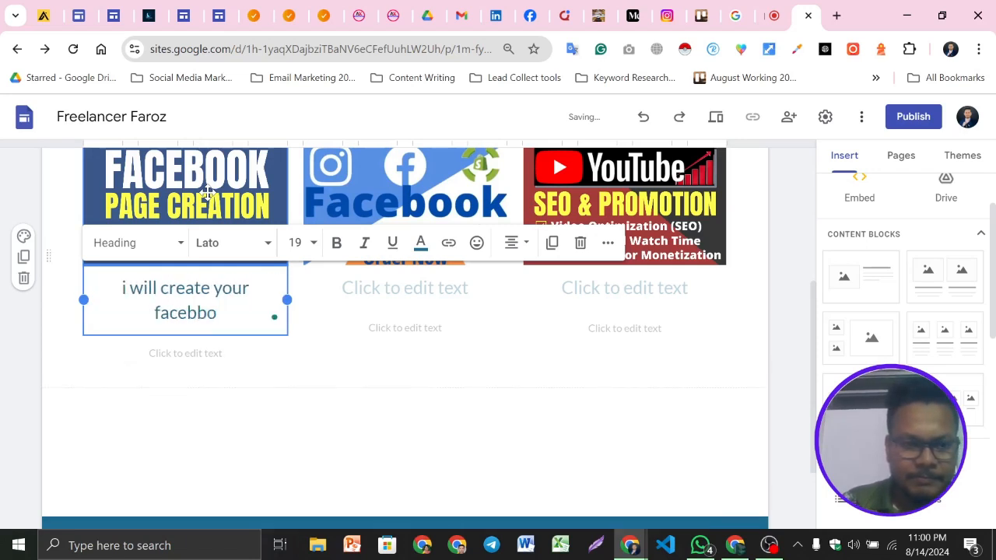
key(BackSpace)
key(BackSpace)
text(ook )
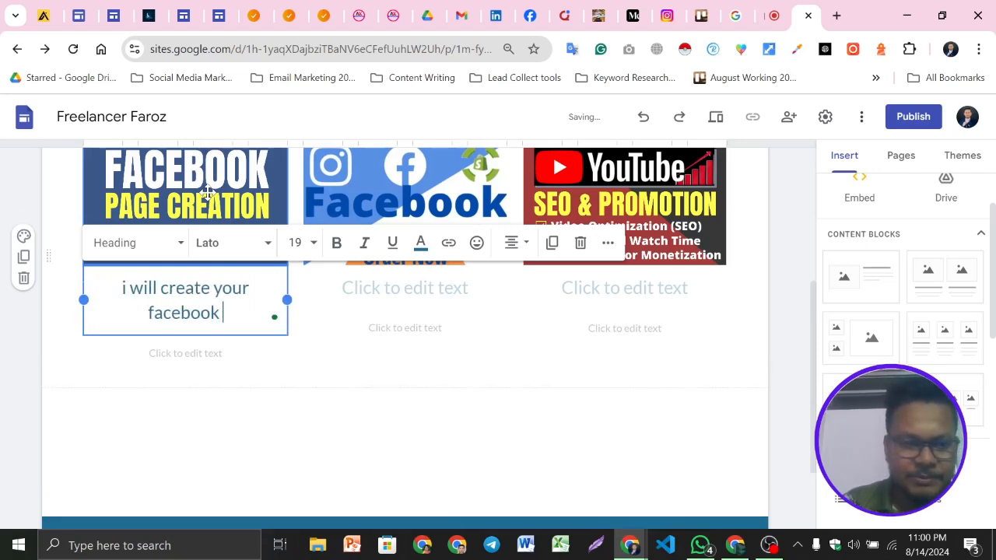
text(pages)
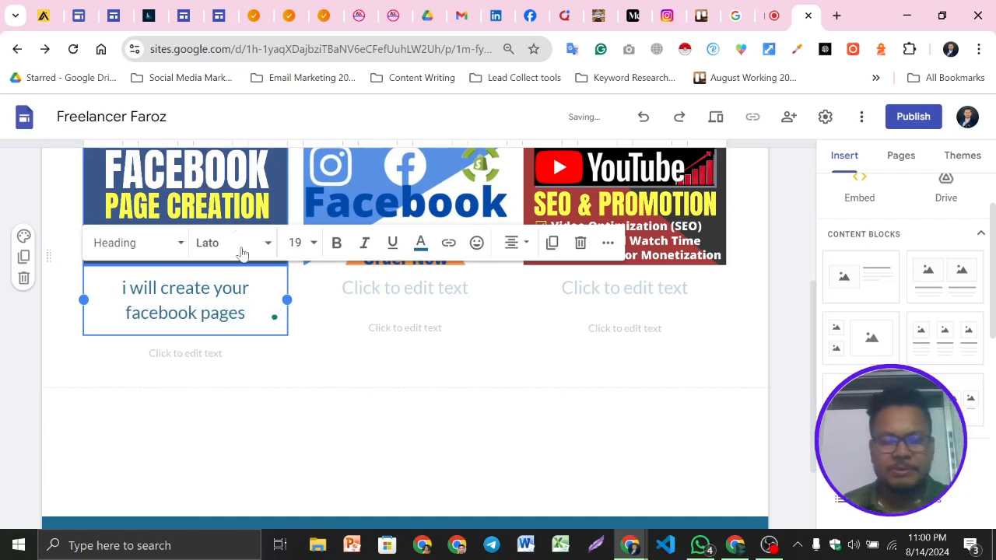
key(BackSpace)
scroll(233, 265, up, 1)
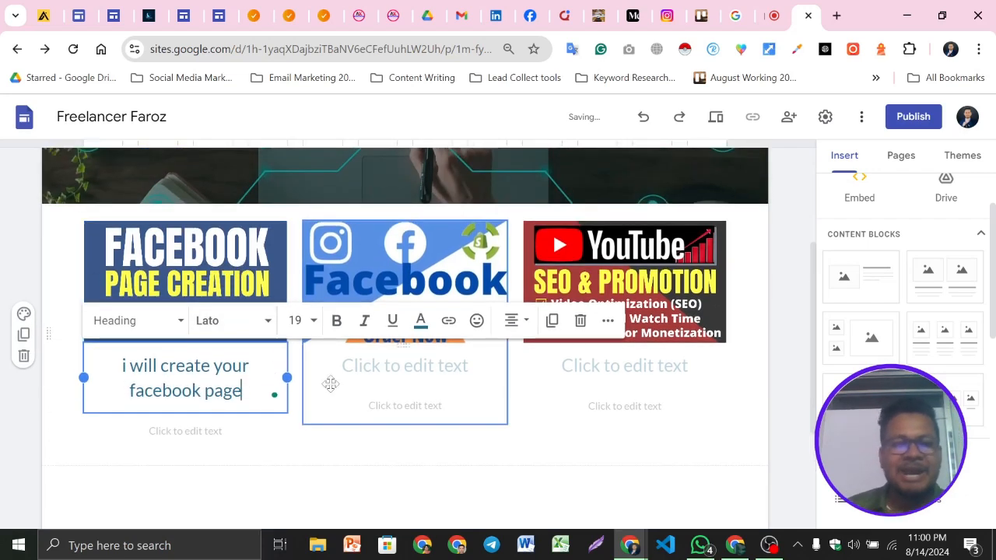
Open fiverr.com in a new browser tab and return to the site editor
click(405, 366)
click(837, 16)
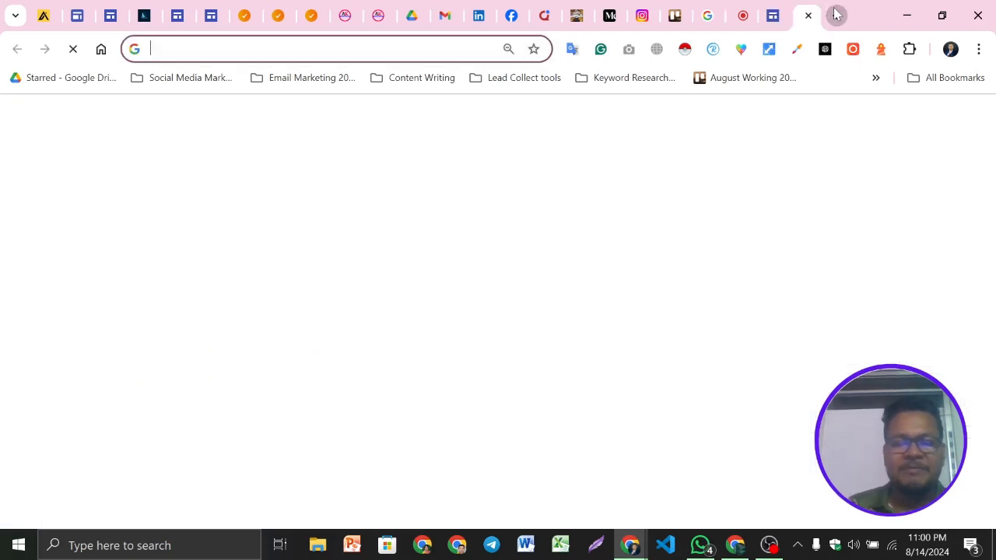
text(f)
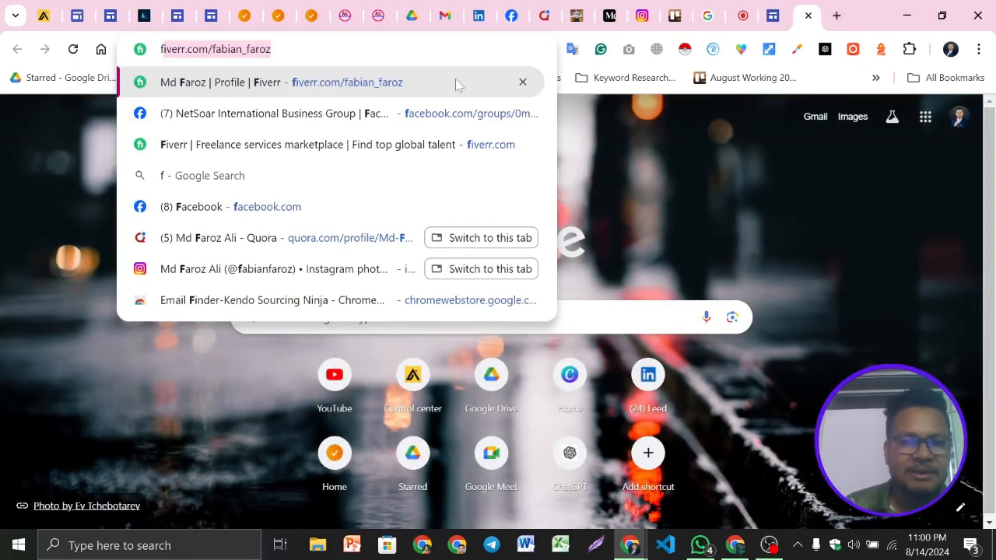
key(Down)
key(Down)
key(Return)
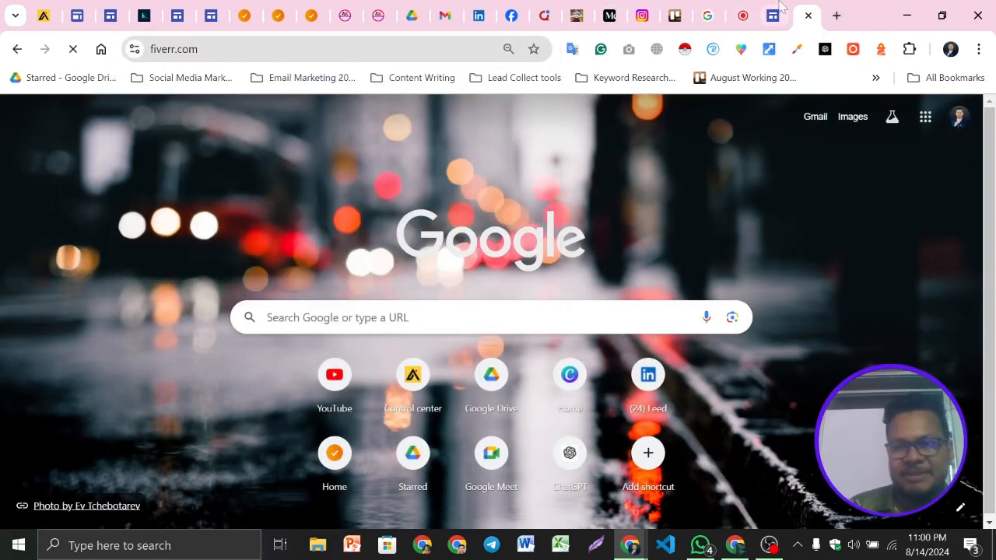
click(773, 15)
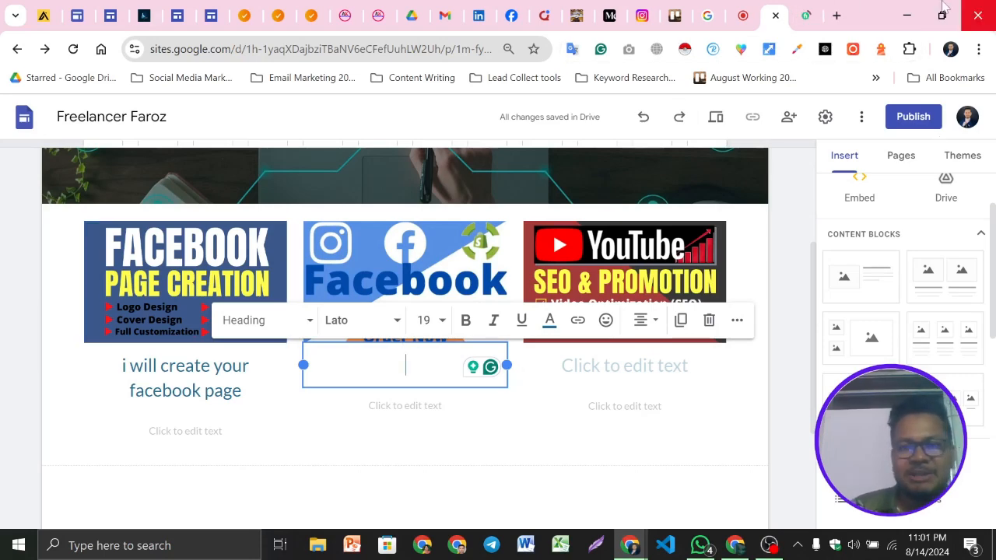
click(806, 6)
click(766, 5)
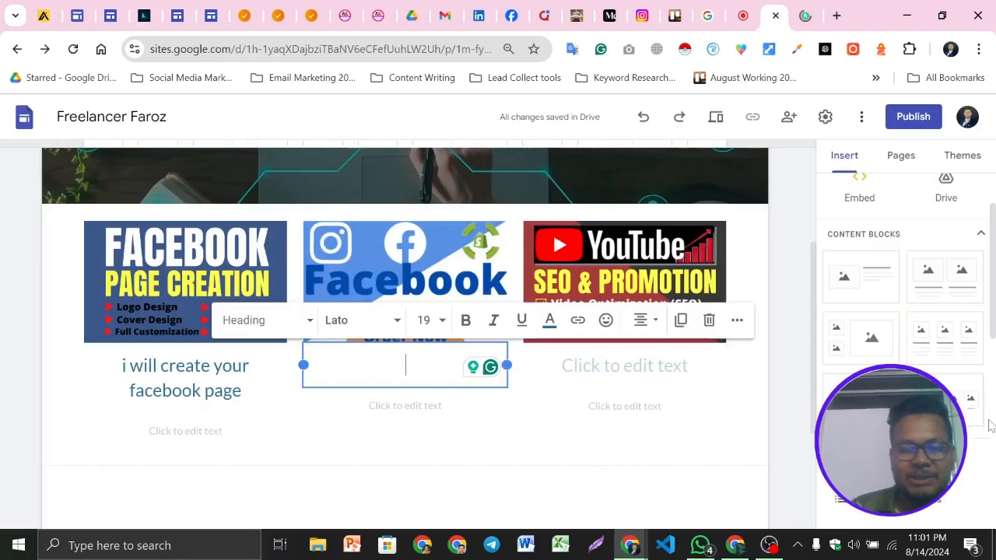
click(808, 17)
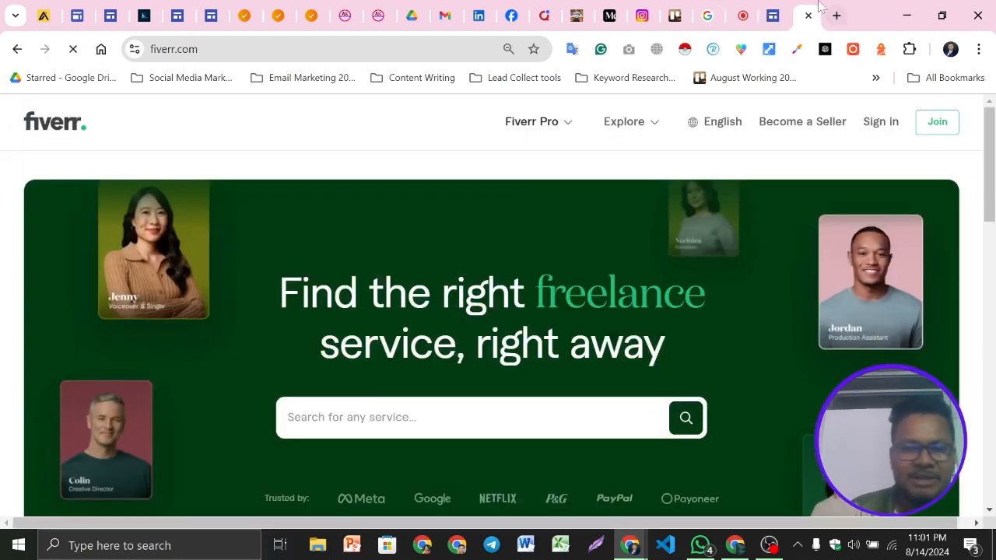
click(808, 15)
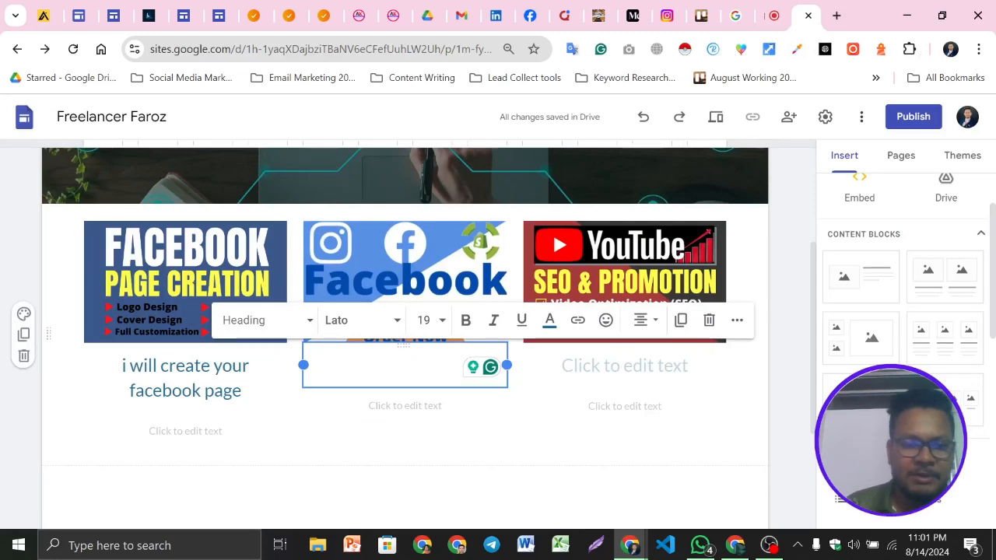
Copy the first column's heading and paste it as the heading of the second and third columns
triple_click(214, 368)
key(ctrl+c)
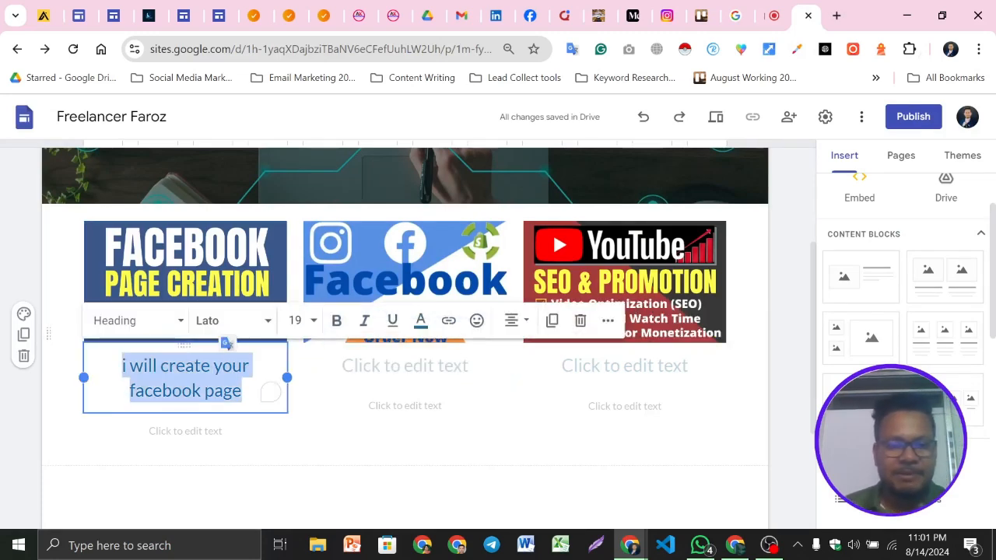
click(371, 375)
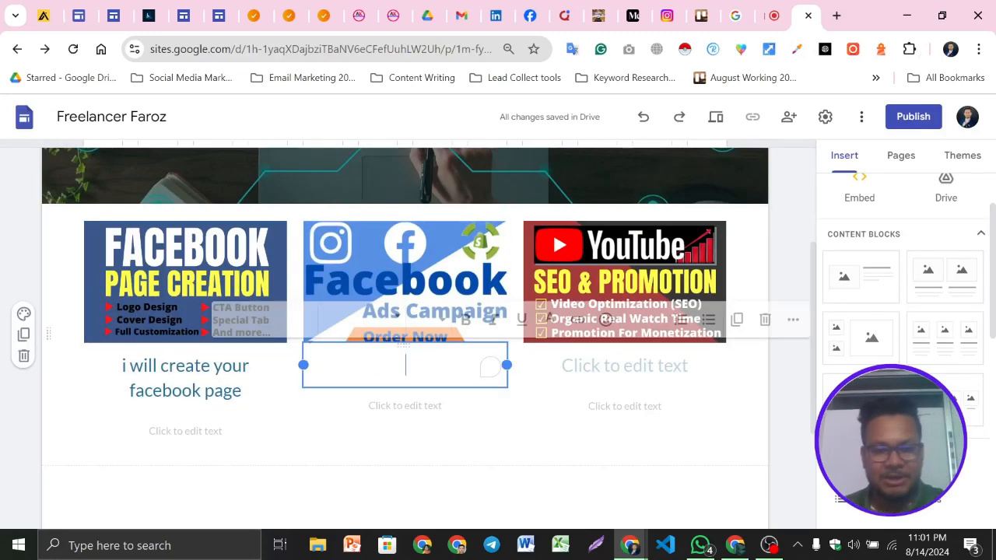
key(ctrl+v)
click(624, 366)
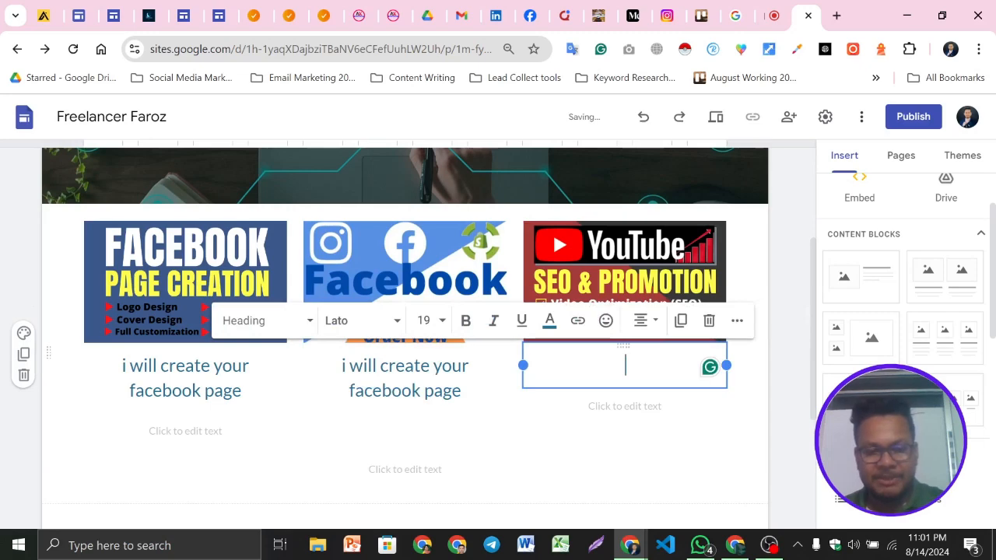
key(ctrl+v)
Remove the extra blank lines left after the pasted headings in the second and third columns
click(187, 430)
click(404, 429)
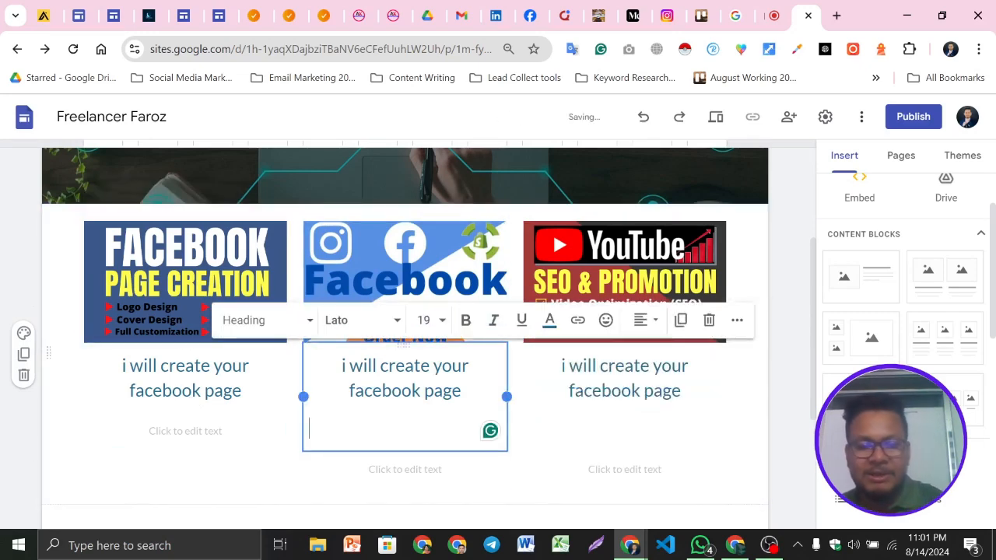
key(BackSpace)
click(682, 392)
key(Down)
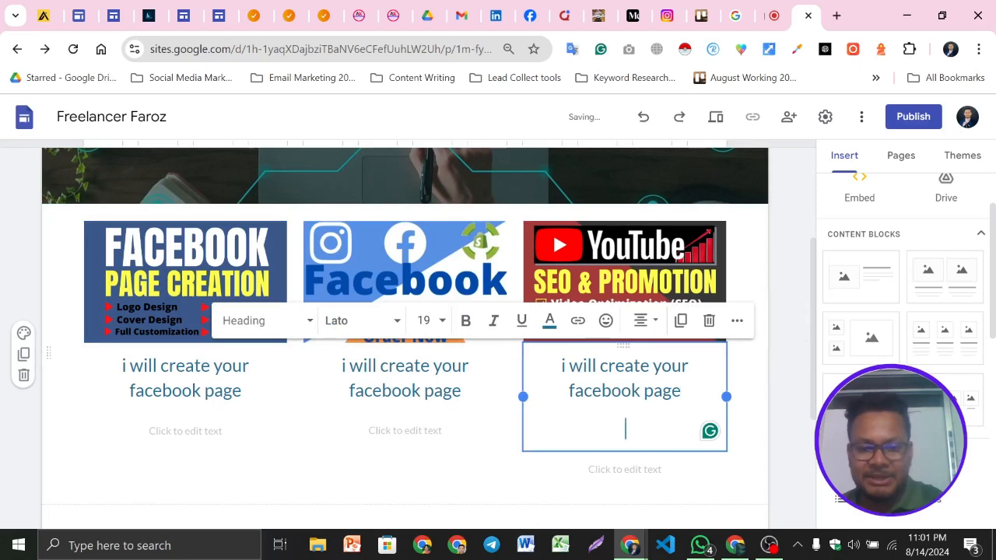
key(BackSpace)
click(4, 425)
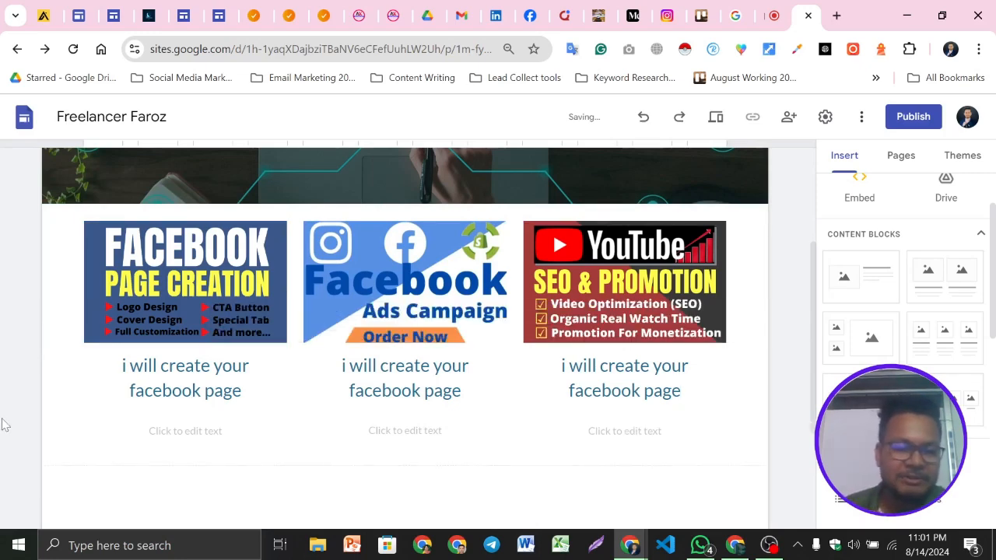
scroll(685, 183, up, 1)
scroll(545, 315, down, 2)
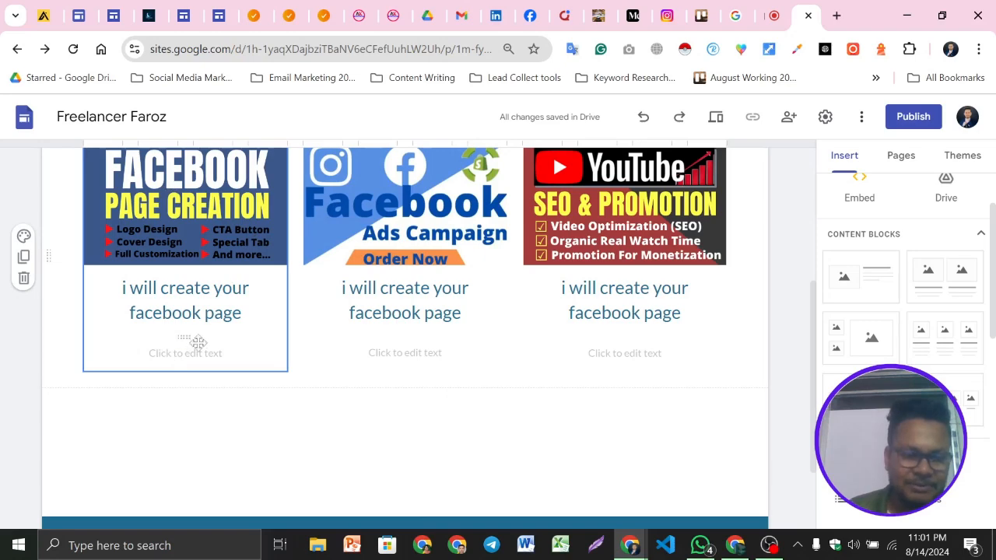
click(185, 354)
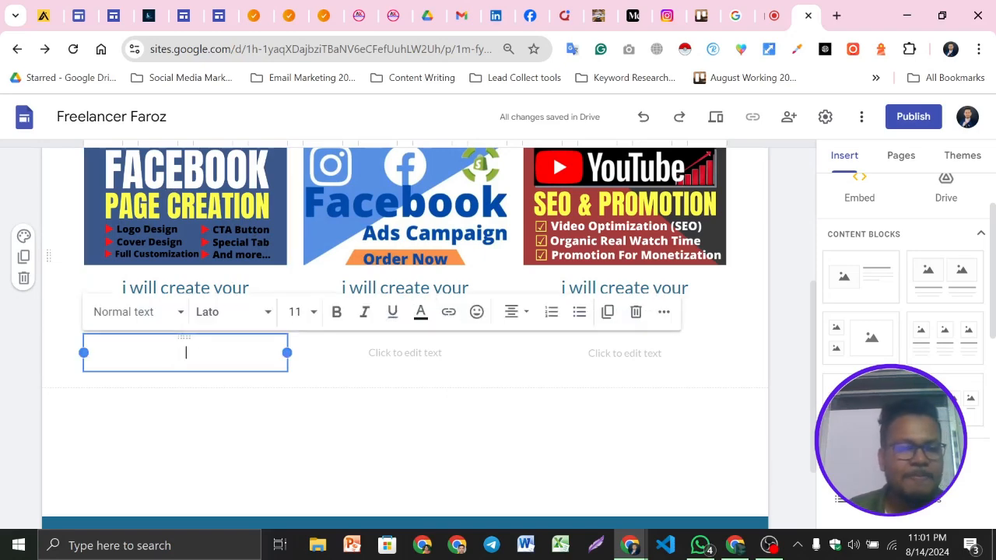
click(43, 357)
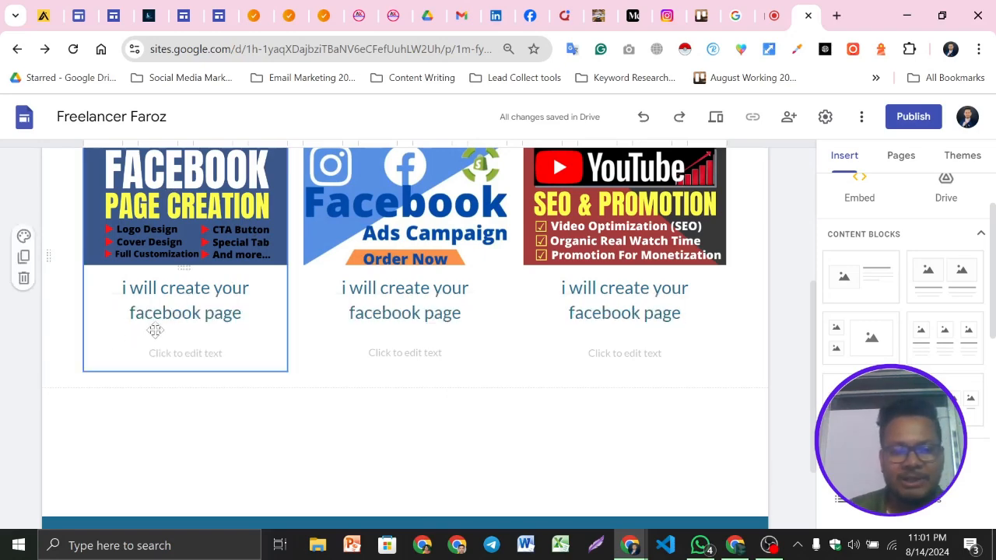
Insert an 'Order Now' button linked to the LinkedIn profile URL copied from the LinkedIn tab
scroll(907, 342, down, 5)
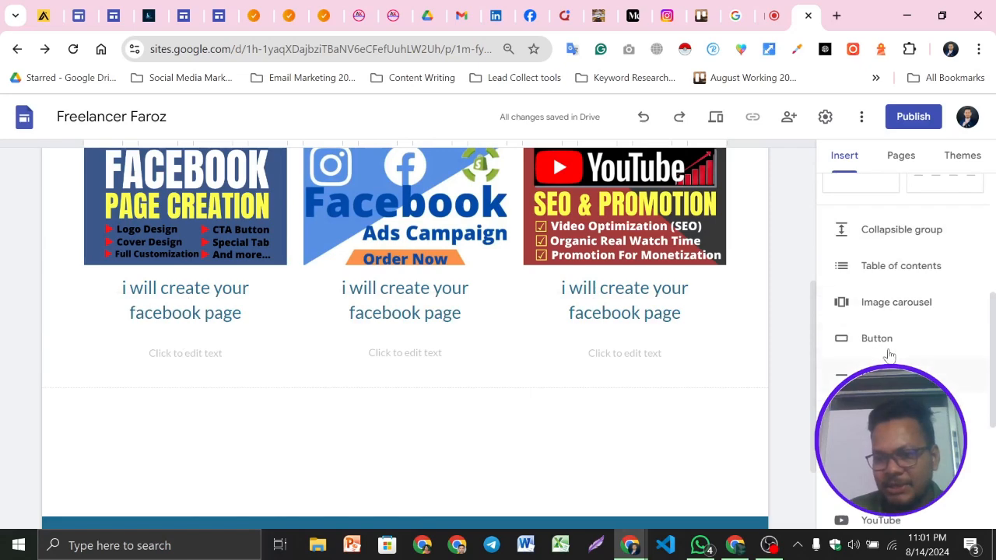
click(893, 340)
text(Order Now)
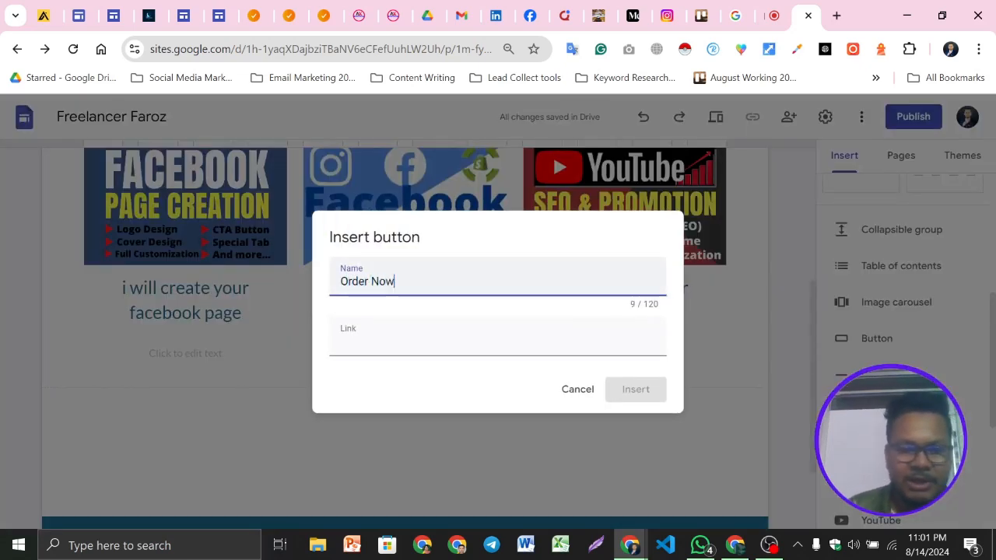
click(436, 339)
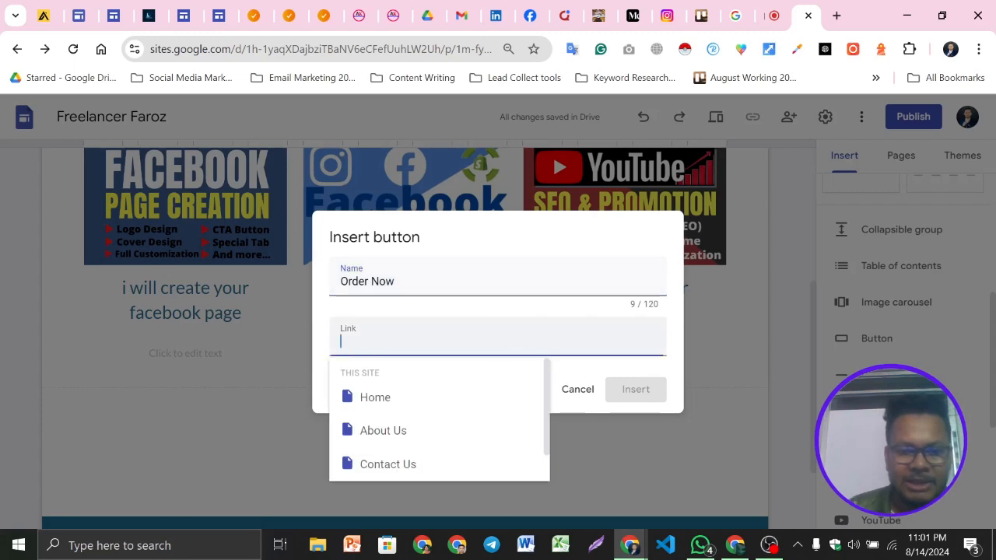
scroll(429, 400, down, 1)
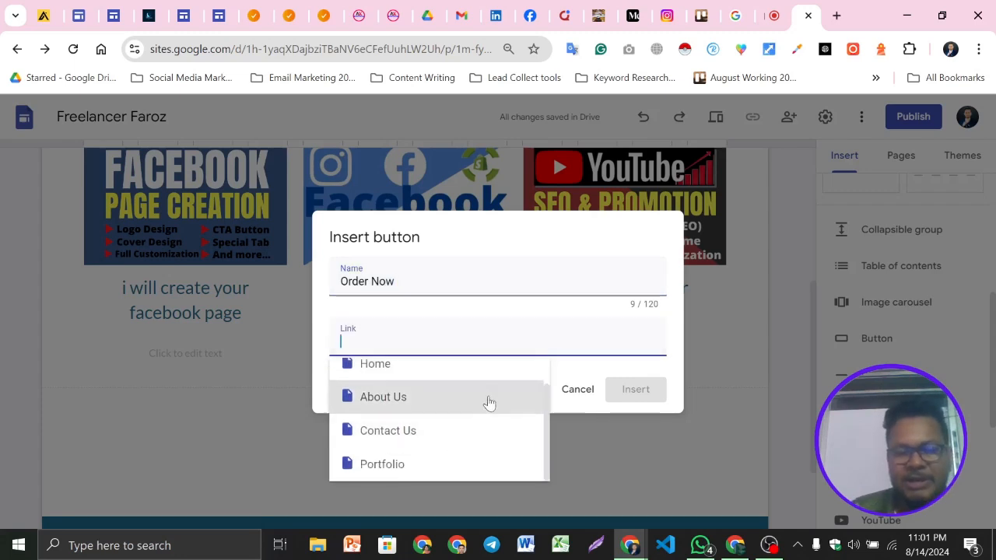
click(373, 445)
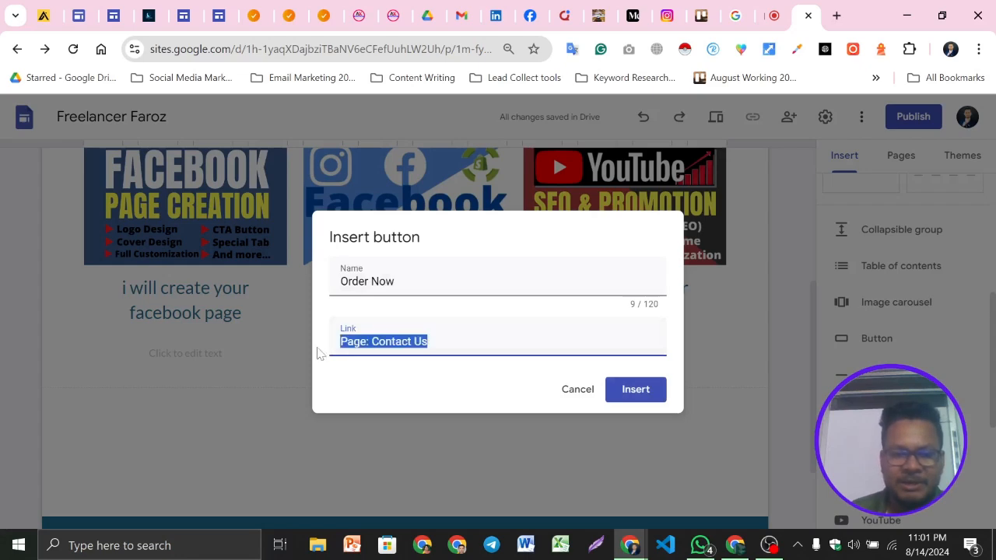
key(BackSpace)
click(496, 12)
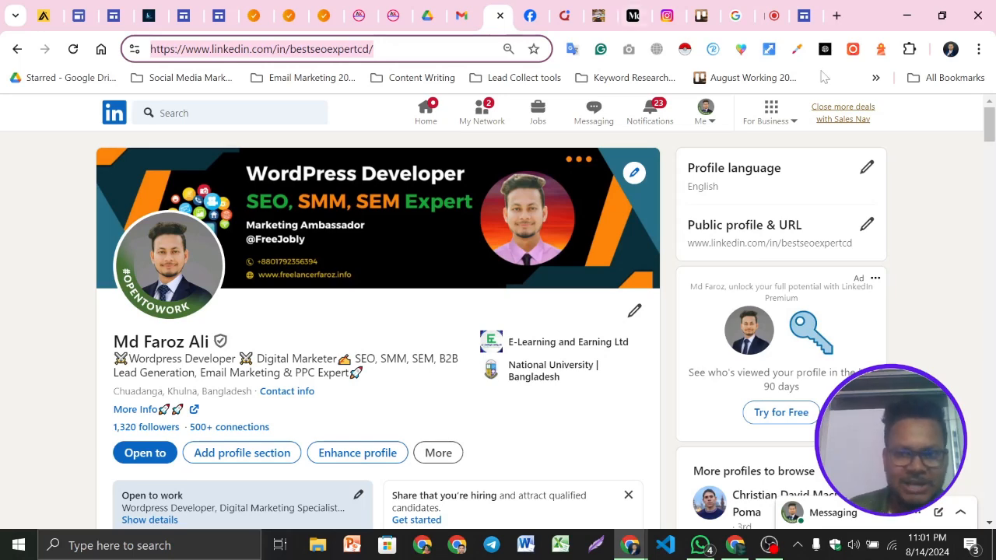
click(804, 16)
text(https://www.linkedin.com/in/bestseoexpertcd/)
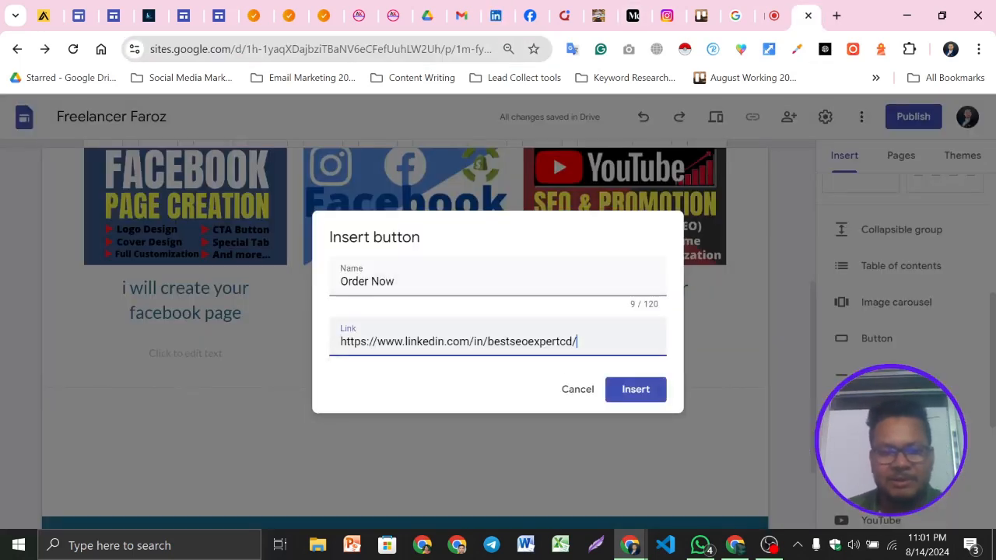
click(635, 389)
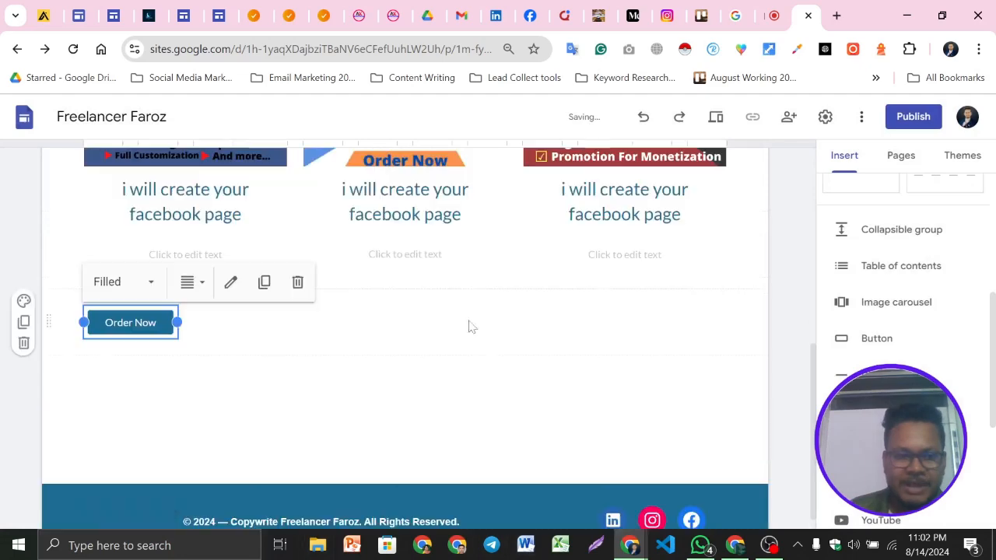
Move the Order Now button into the first column below its heading
click(239, 405)
drag(143, 322, 197, 249)
scroll(263, 324, up, 2)
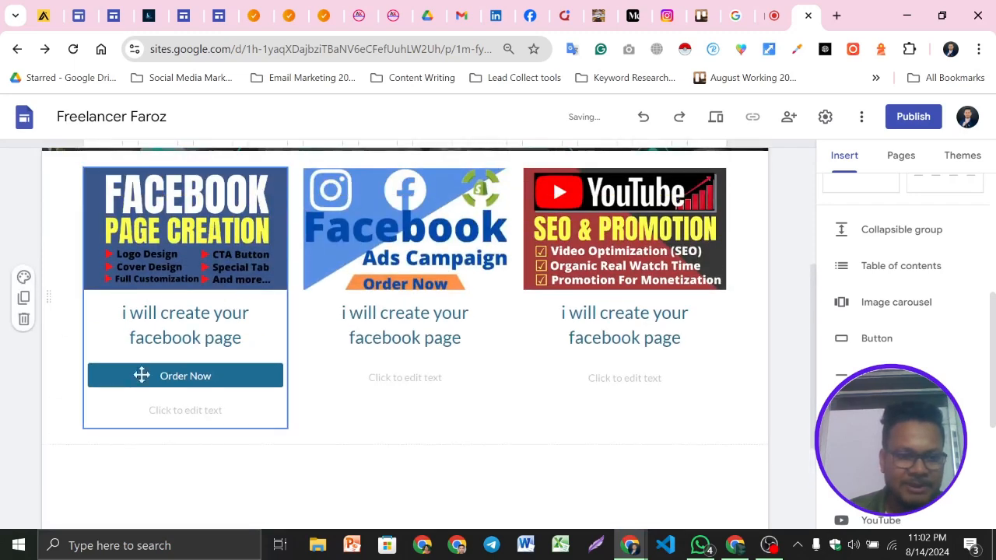
Duplicate the Order Now button and place copies under the second and third column headings
click(207, 377)
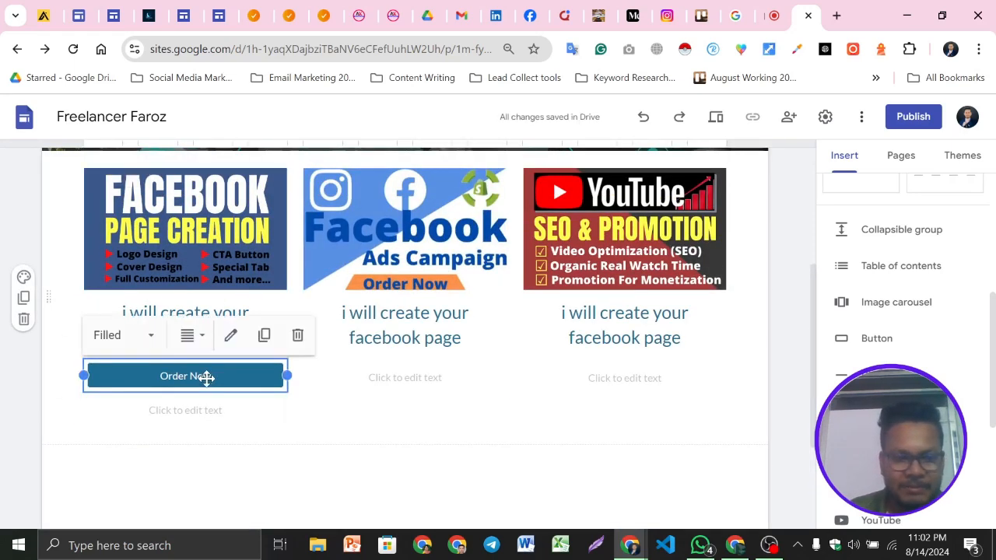
click(264, 337)
drag(192, 430, 378, 357)
click(428, 376)
click(428, 376)
click(482, 335)
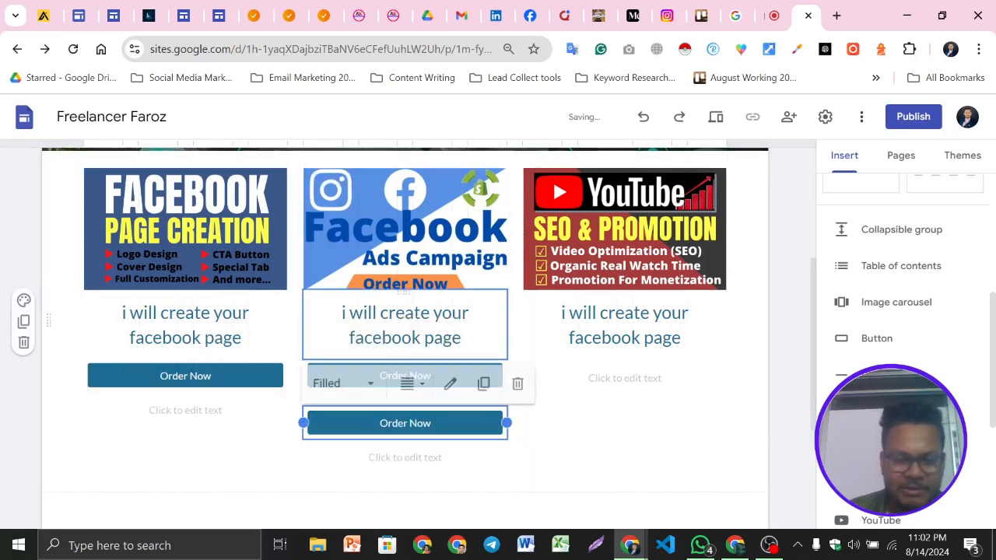
drag(396, 427, 583, 364)
Duplicate the whole three-column services section
click(769, 546)
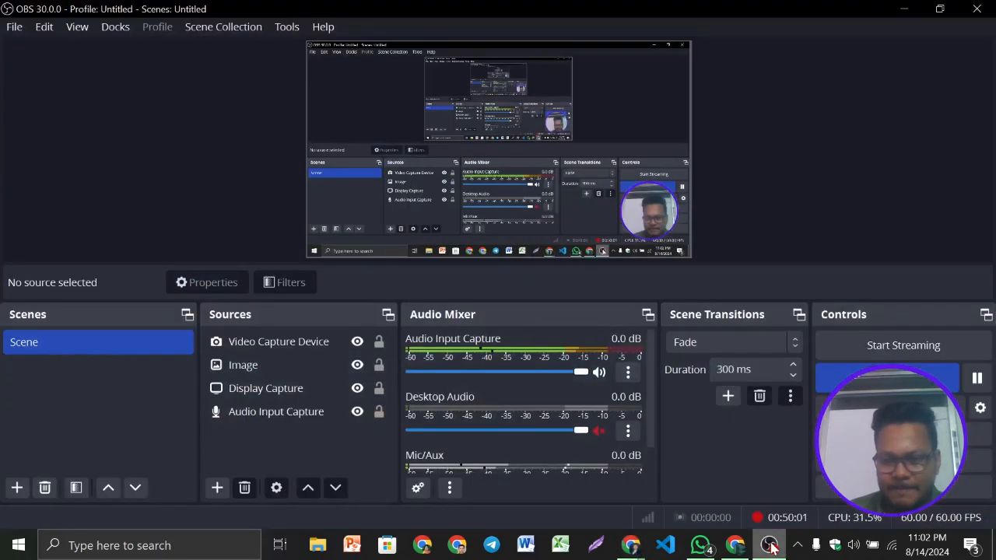
click(770, 545)
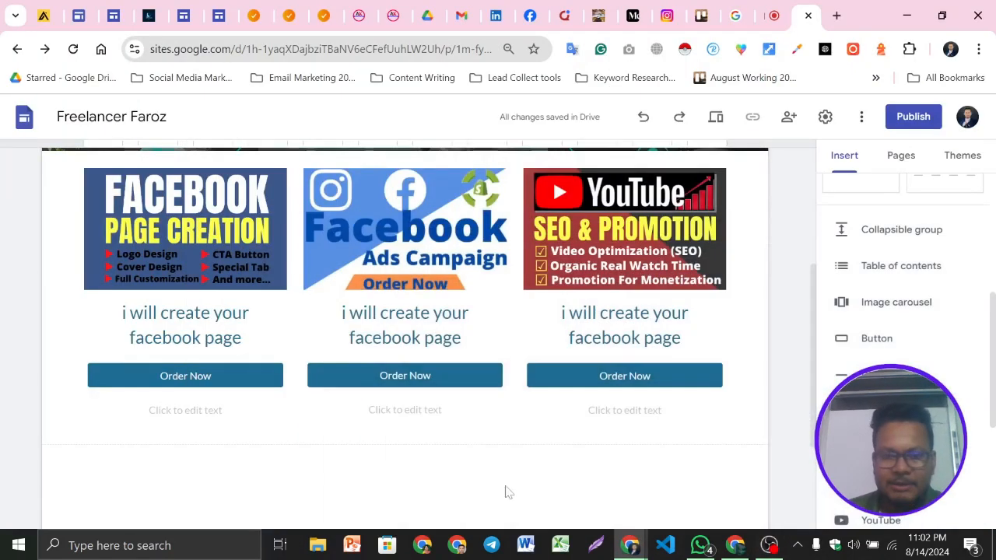
scroll(492, 389, up, 1)
scroll(551, 400, down, 1)
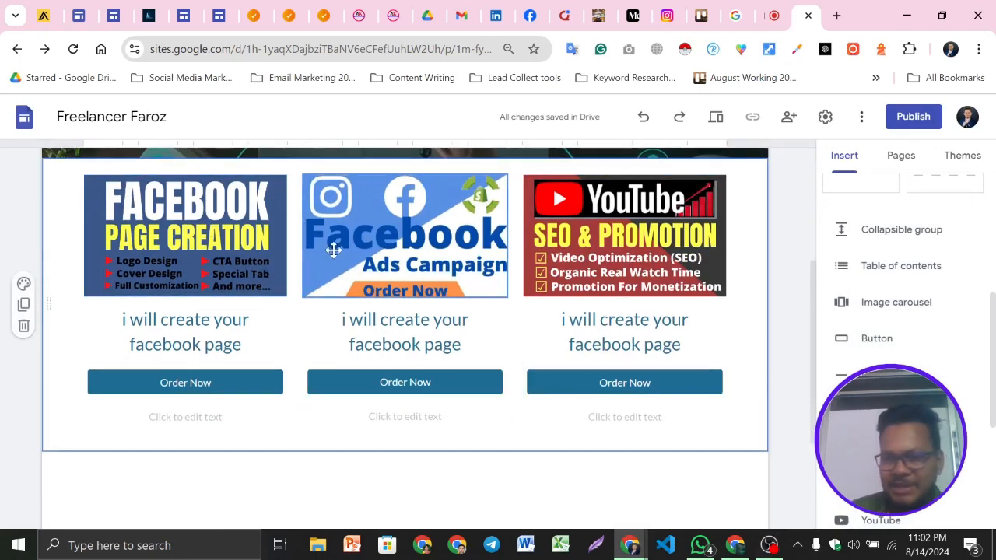
click(23, 306)
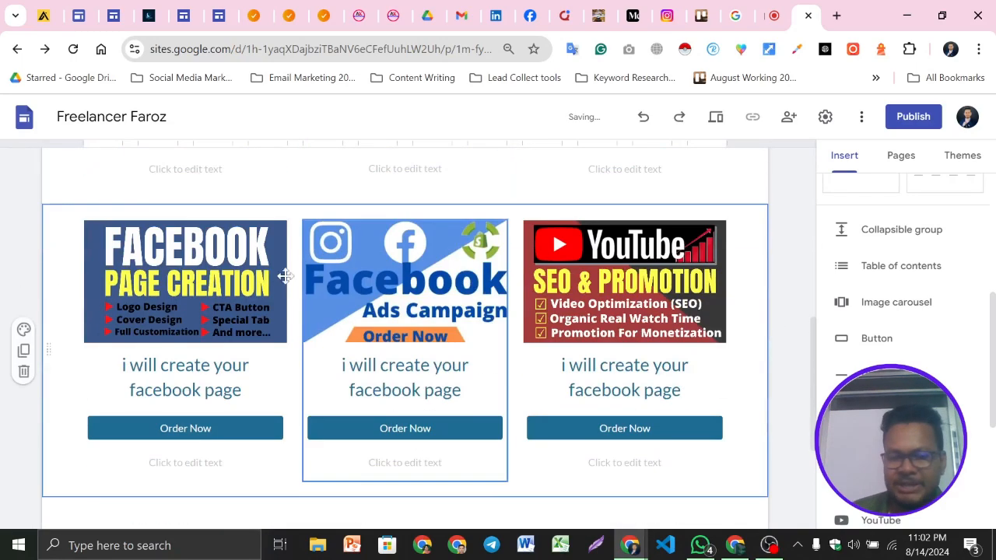
Replace the first image of the duplicated section with youtube channel create.png from the Gig banner folder
click(192, 262)
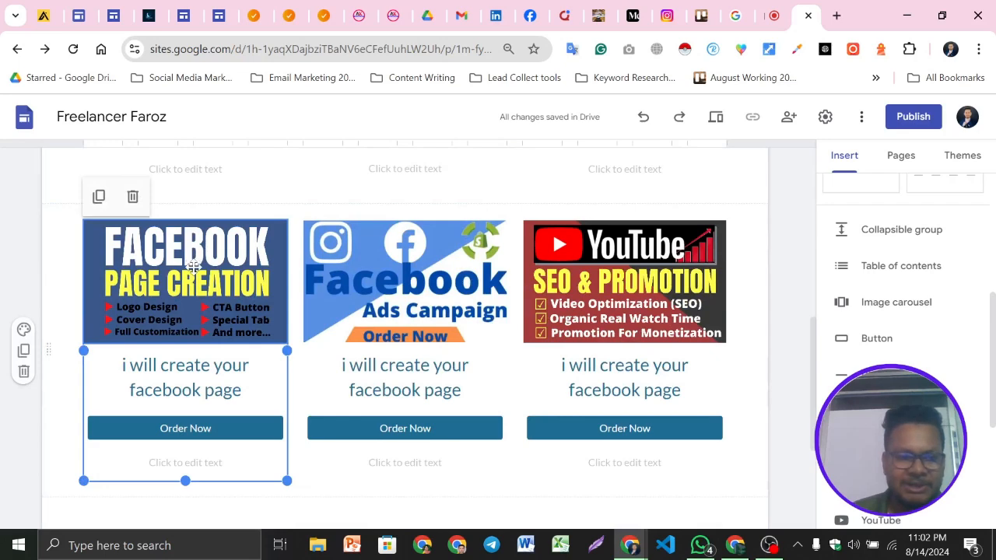
click(163, 276)
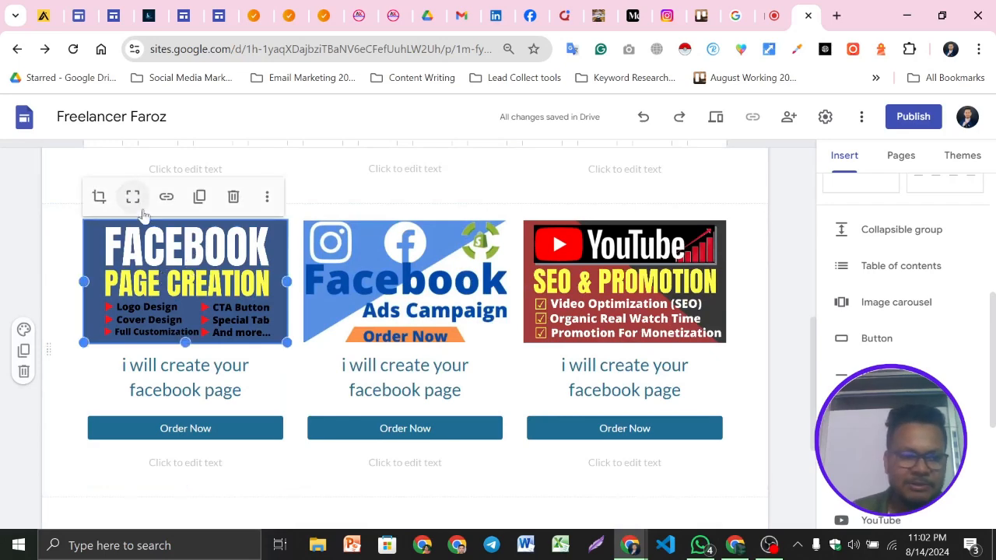
click(267, 198)
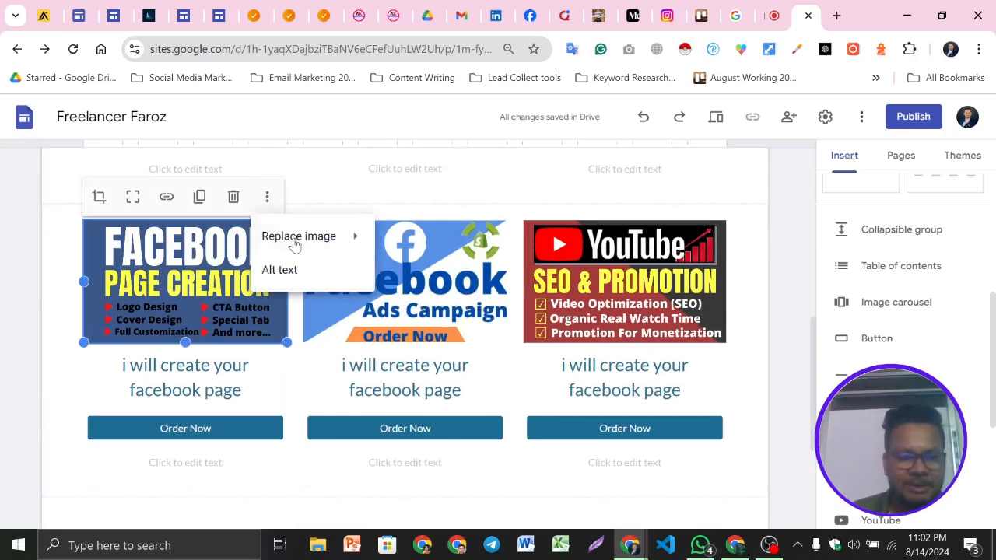
mouse_move(304, 237)
click(404, 242)
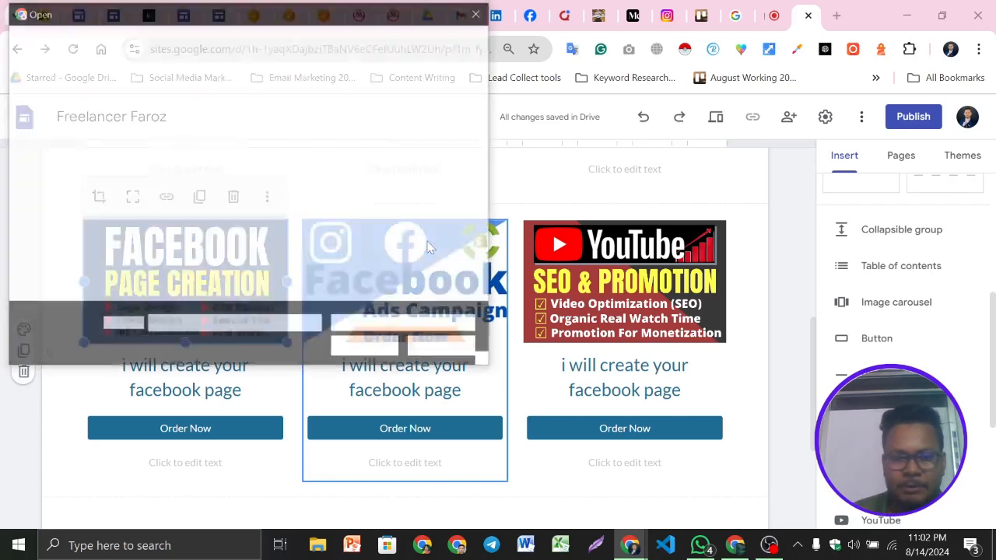
scroll(326, 201, down, 2)
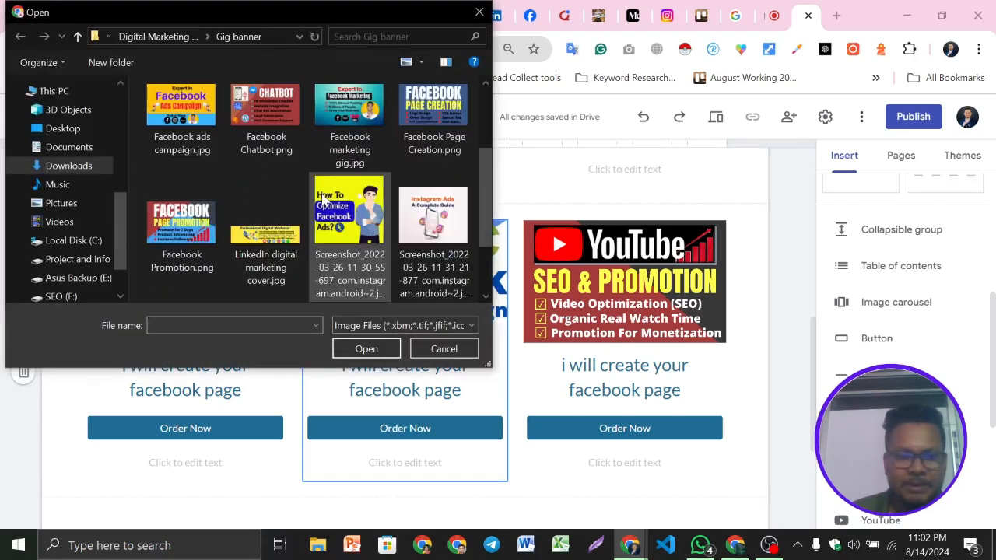
click(350, 129)
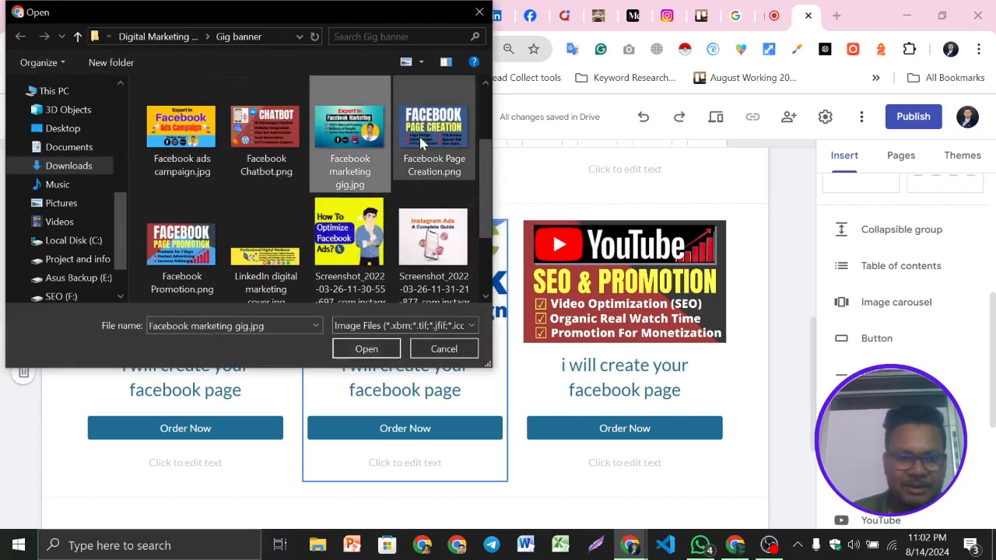
scroll(420, 142, down, 2)
click(181, 252)
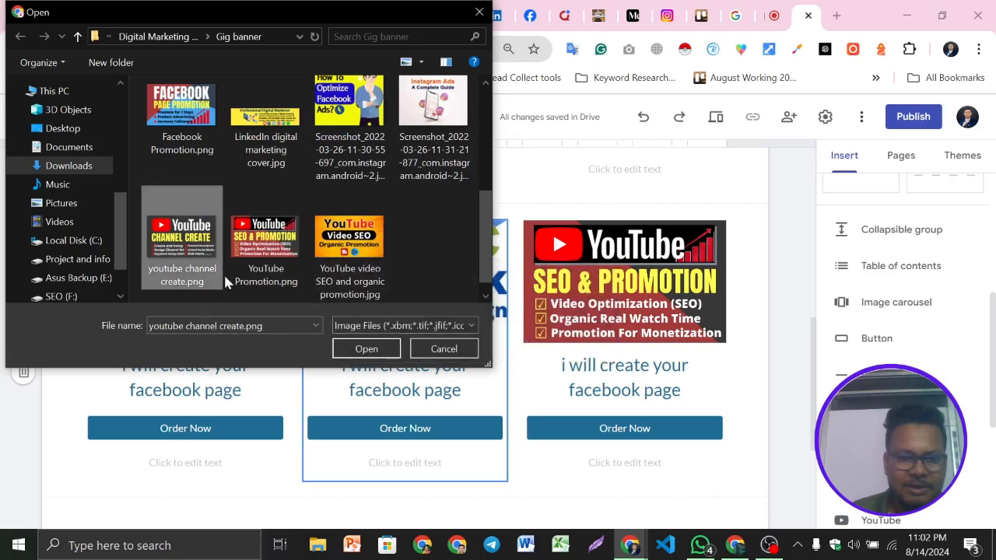
click(366, 349)
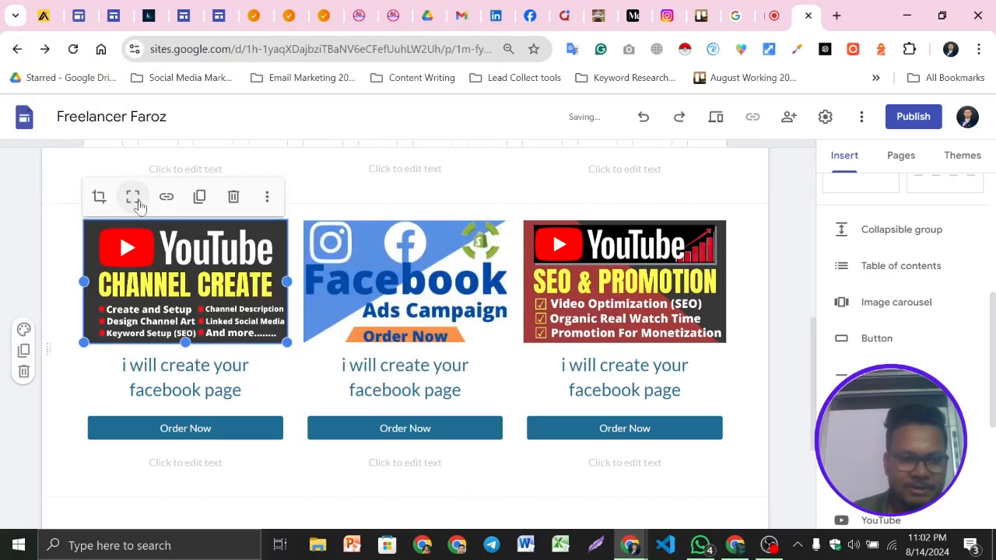
Replace the second image of the duplicated section with Amazon Book Promotion.png
click(426, 277)
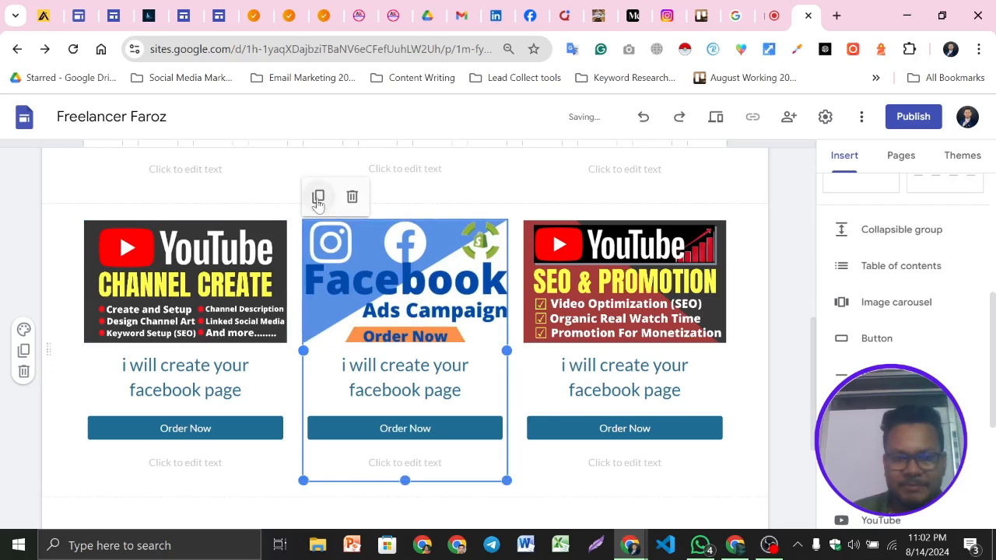
click(411, 314)
click(487, 197)
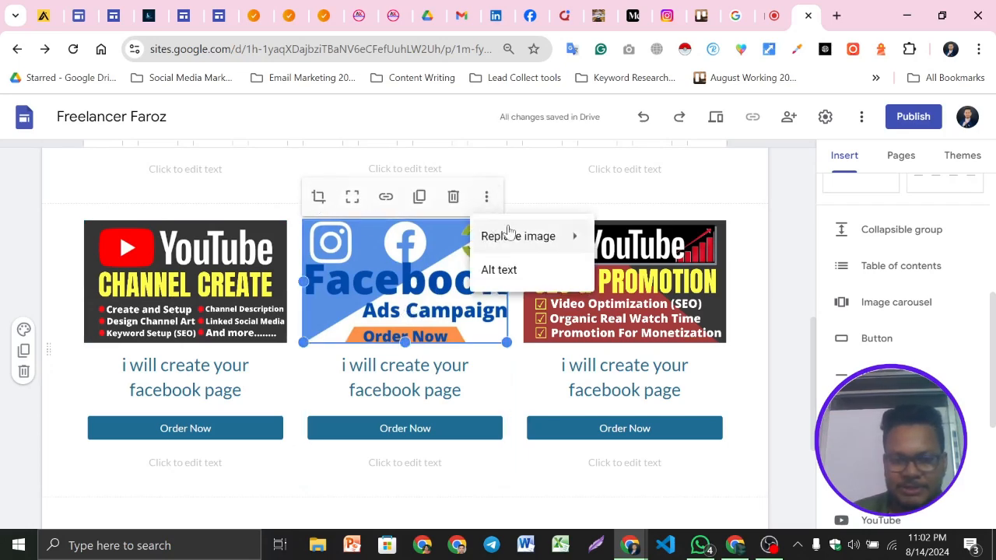
mouse_move(542, 234)
click(637, 248)
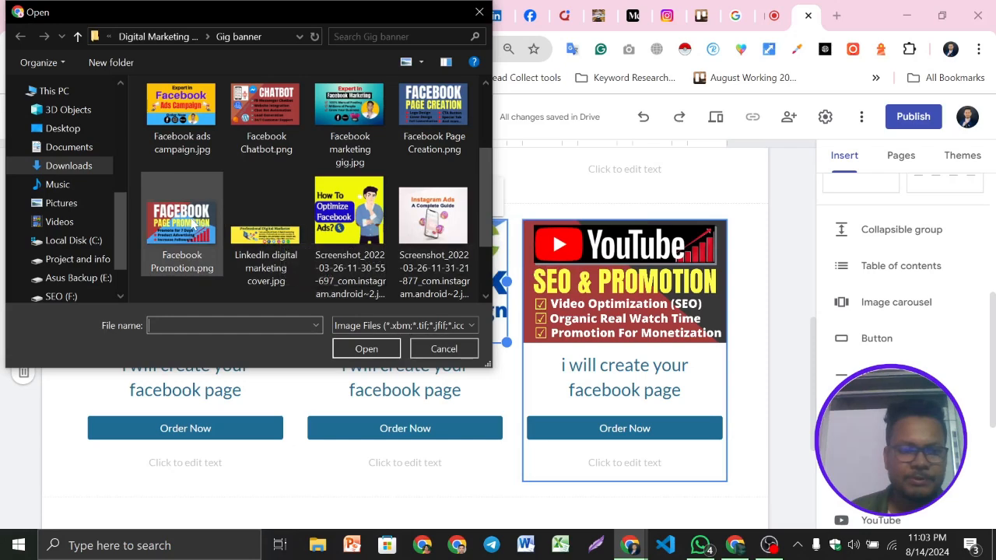
click(194, 221)
scroll(272, 204, down, 1)
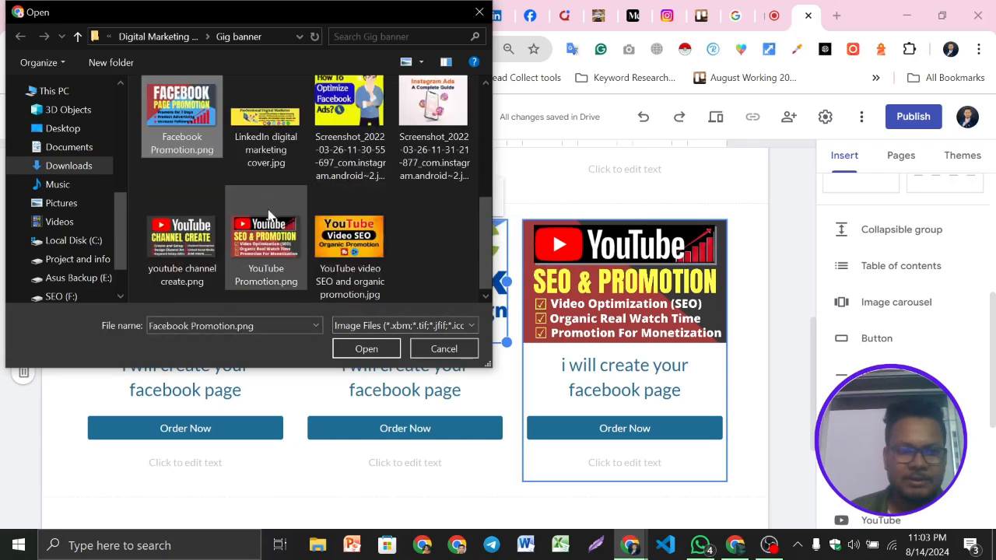
scroll(269, 214, up, 2)
click(284, 134)
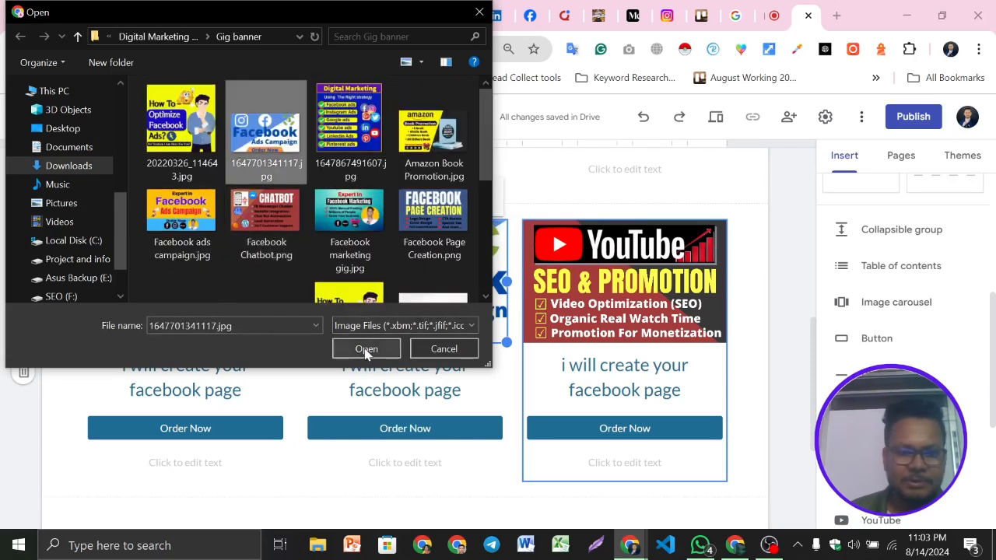
click(415, 139)
click(367, 351)
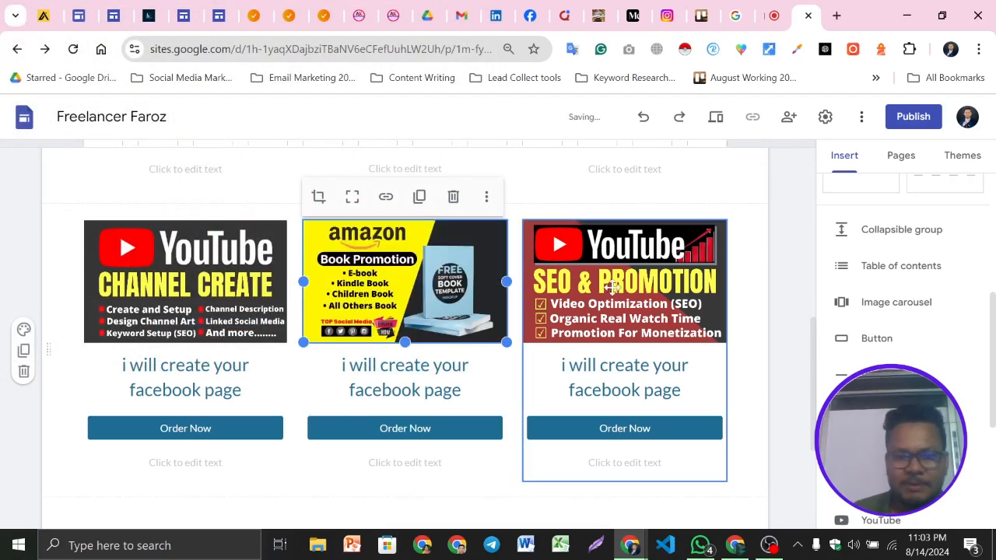
Replace the third image of the duplicated section with YouTube video SEO and organic promotion.png
click(626, 308)
click(706, 196)
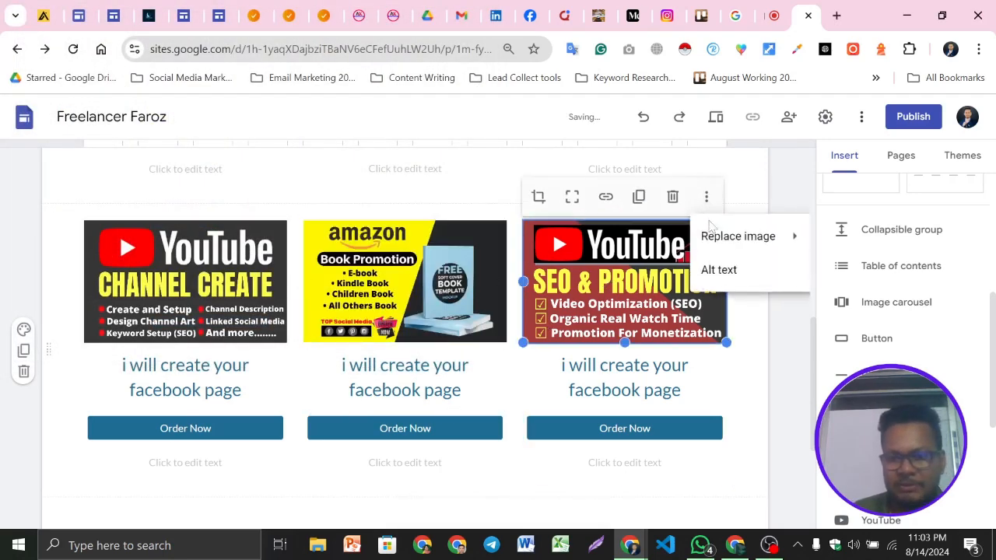
mouse_move(708, 236)
click(843, 242)
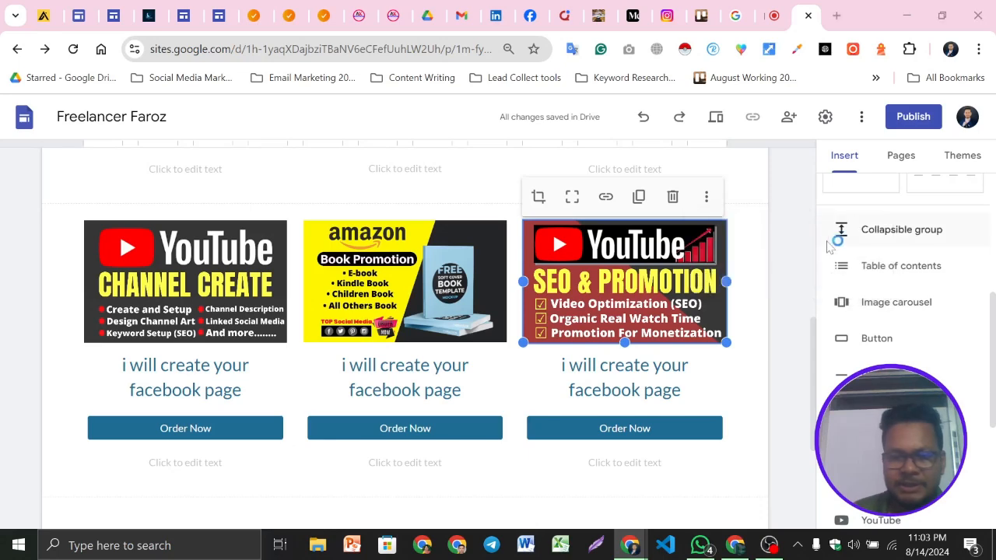
scroll(412, 151, down, 2)
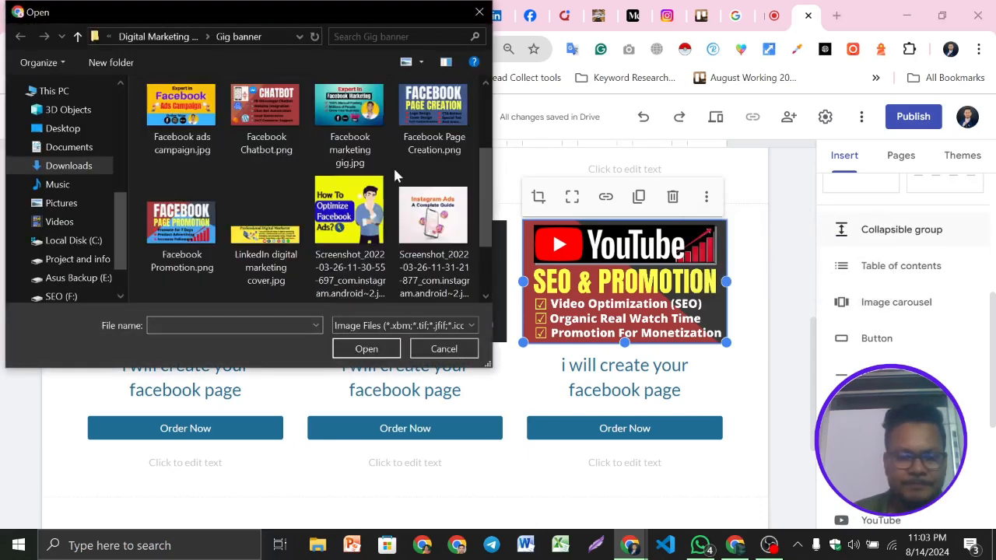
click(429, 218)
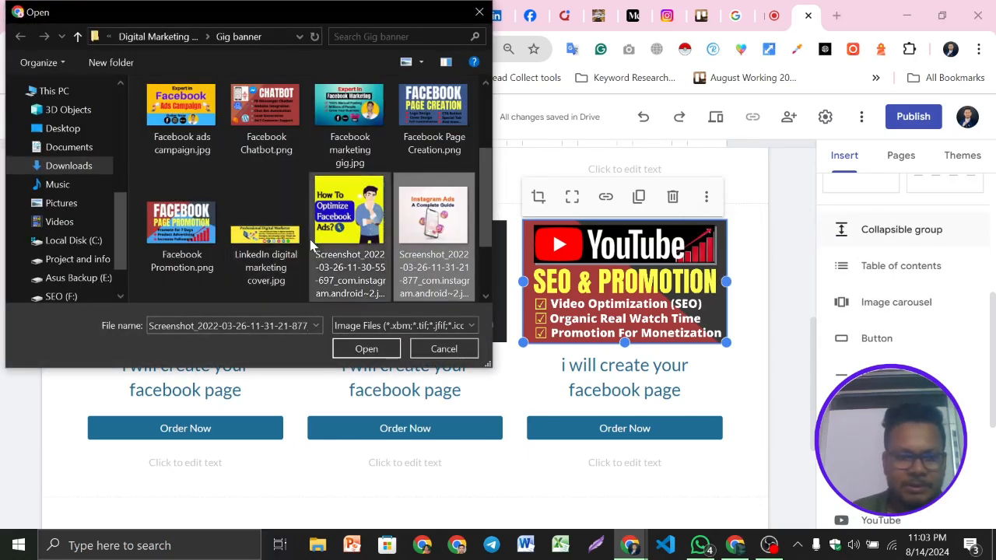
scroll(311, 241, down, 2)
click(187, 249)
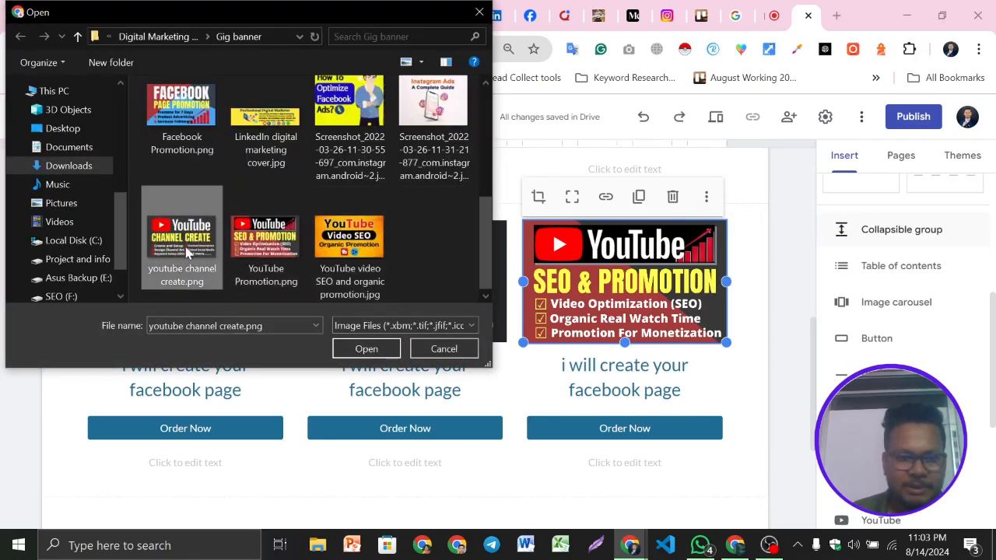
click(342, 257)
click(366, 349)
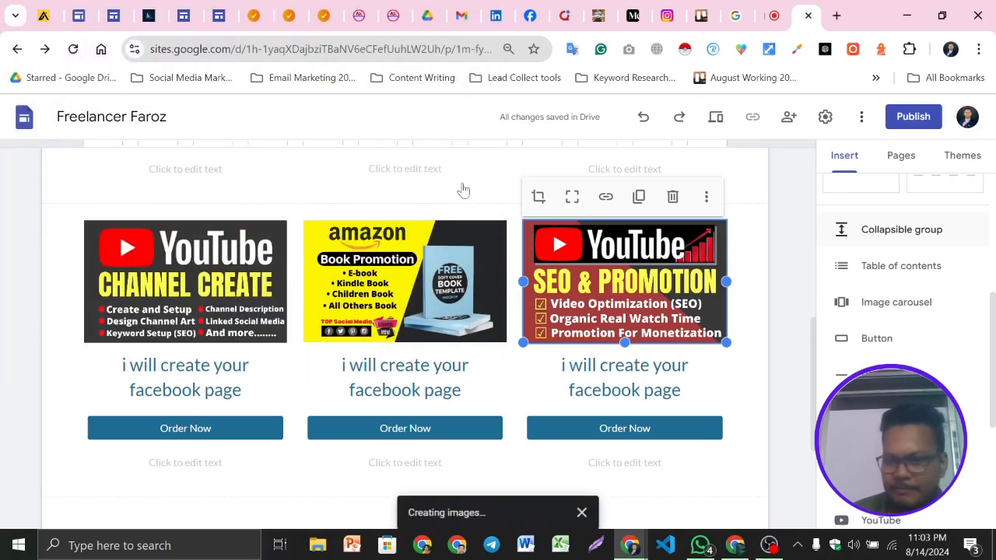
Scroll through the Services page to review the duplicated section and its columns
click(29, 270)
scroll(501, 286, up, 3)
scroll(422, 366, down, 4)
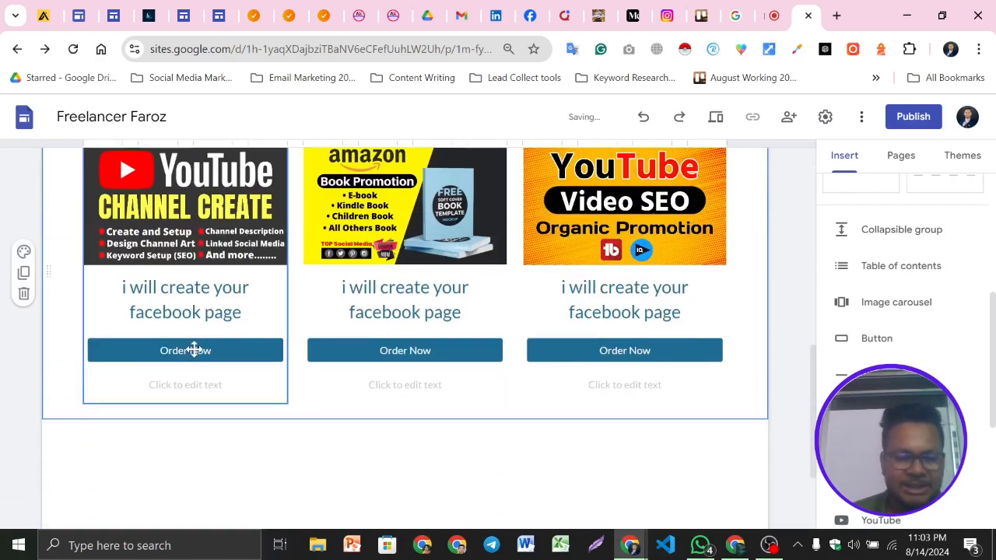
scroll(272, 273, down, 2)
scroll(261, 296, up, 2)
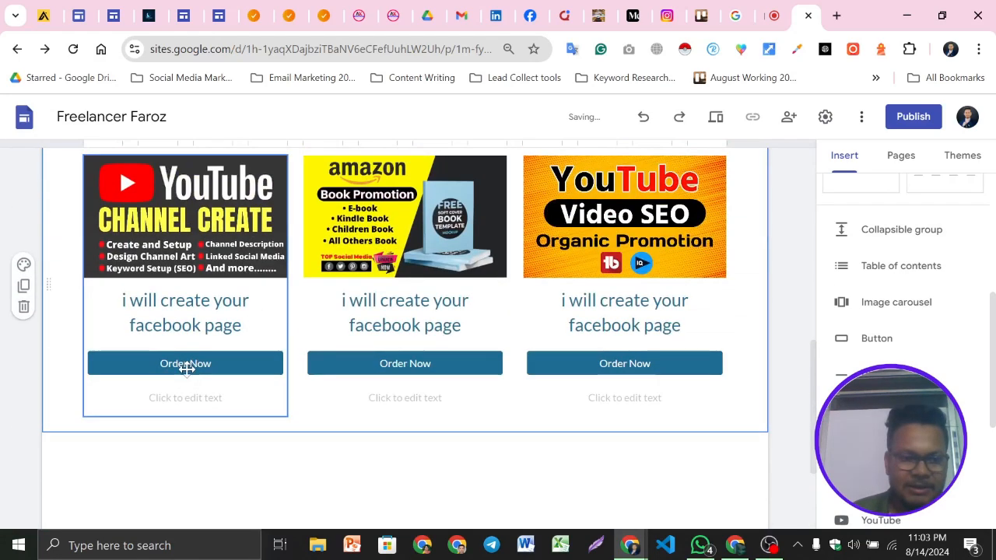
click(229, 362)
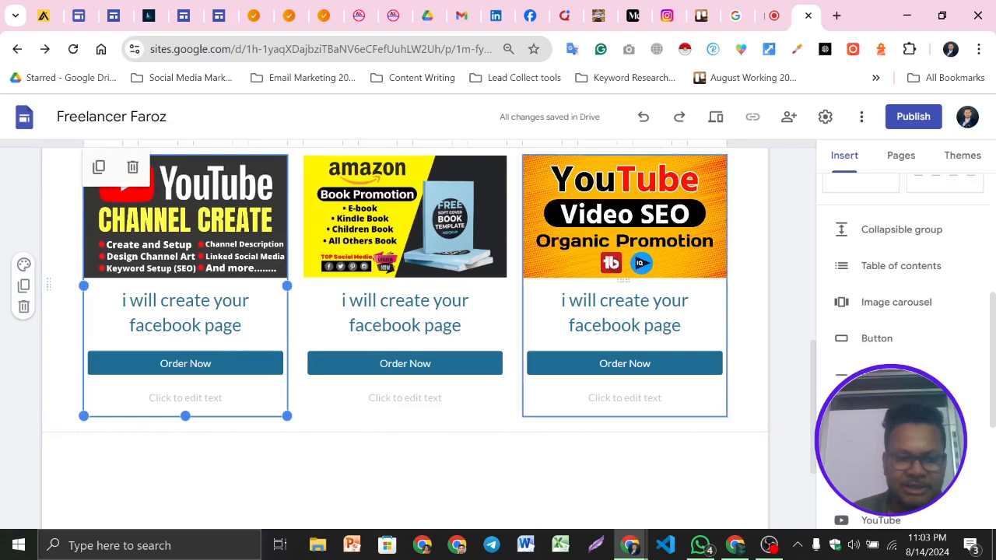
click(4, 382)
scroll(497, 371, down, 1)
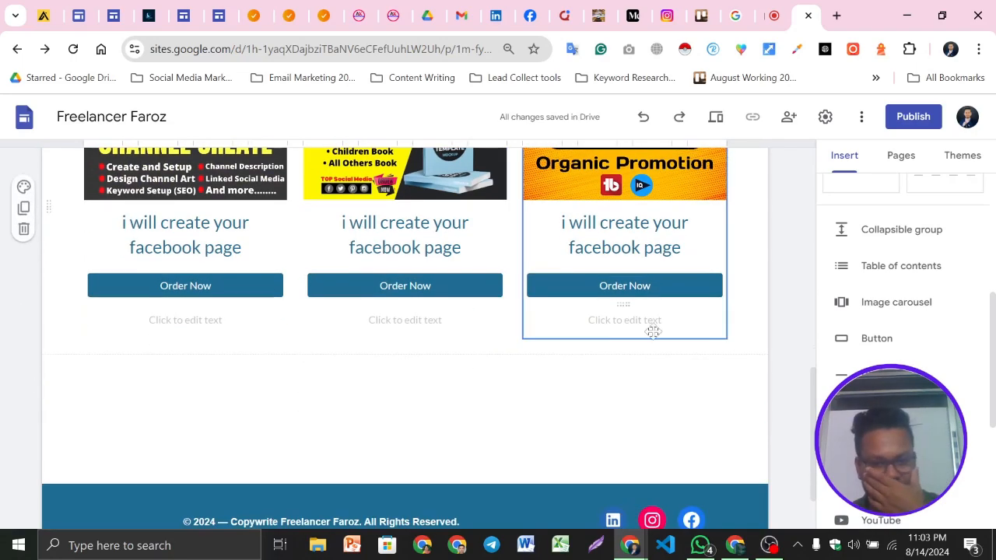
scroll(545, 351, up, 8)
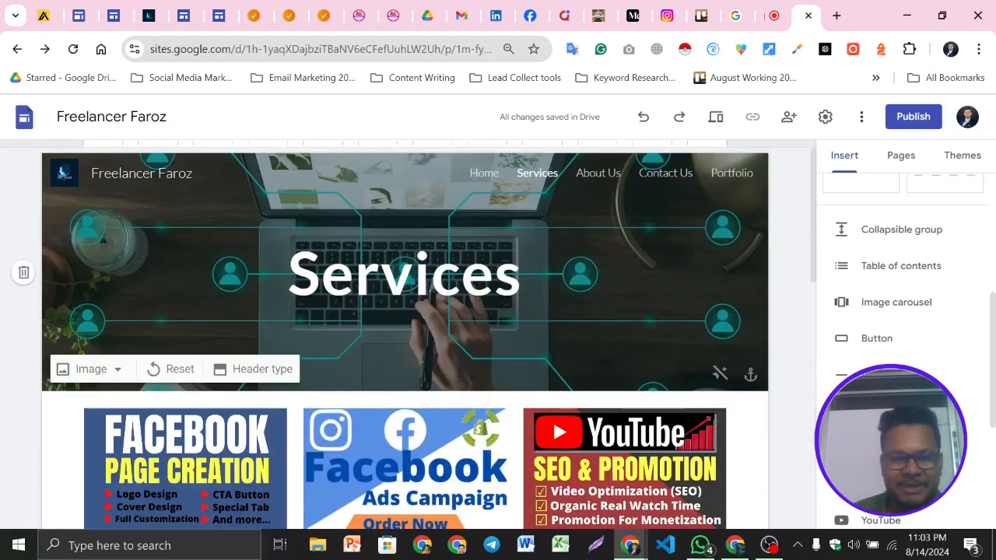
scroll(503, 407, down, 8)
scroll(632, 426, down, 1)
scroll(574, 400, up, 10)
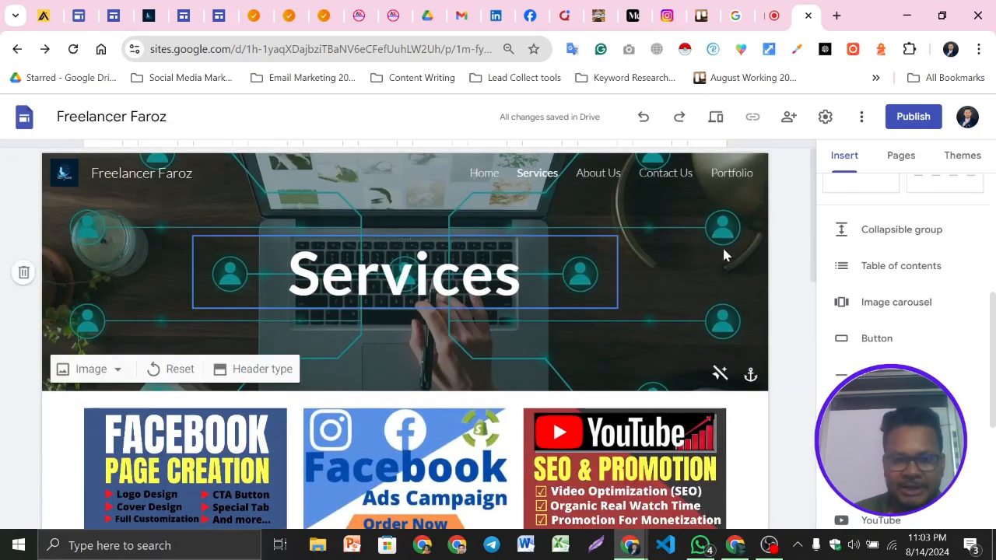
Preview the Services page in phone, tablet and desktop layouts and return to the editor
click(715, 119)
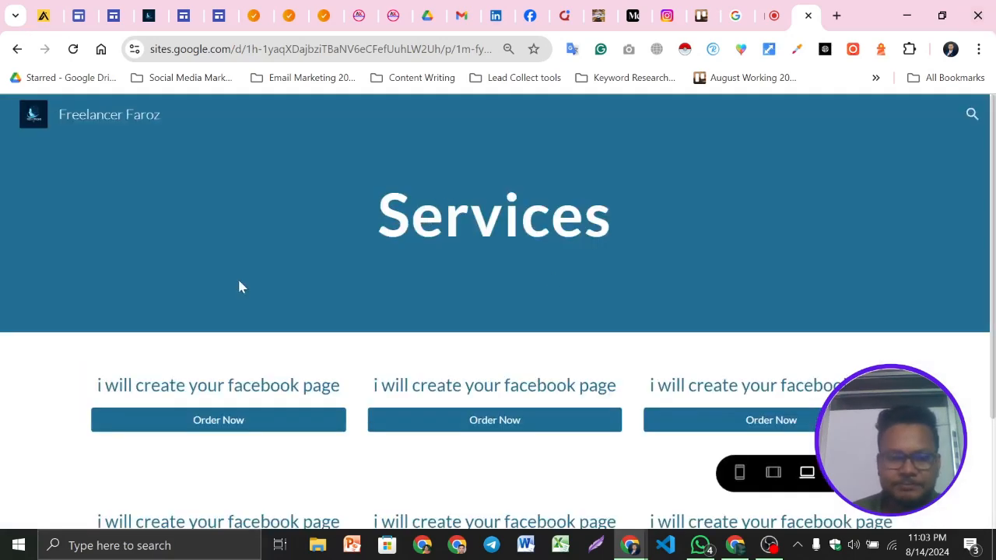
scroll(567, 323, down, 4)
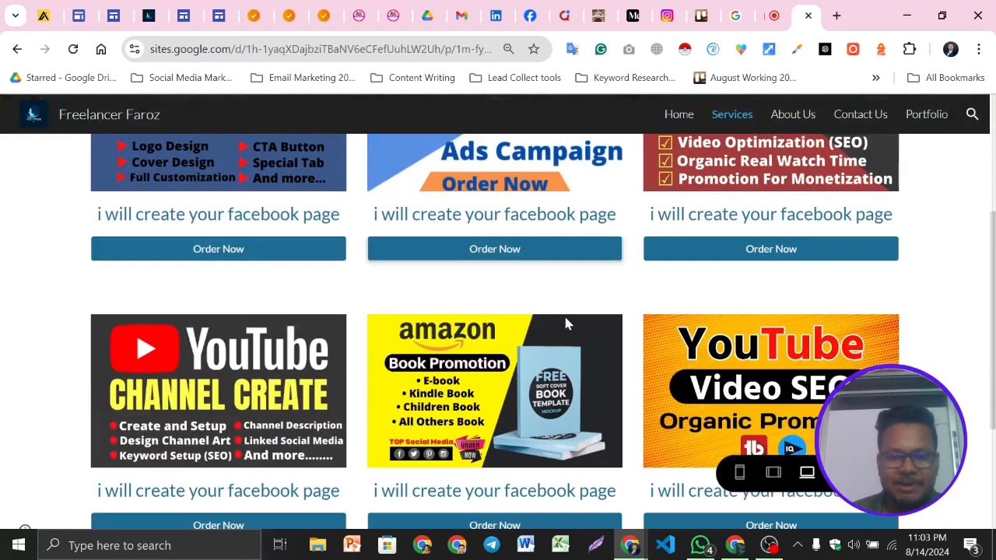
scroll(566, 324, down, 2)
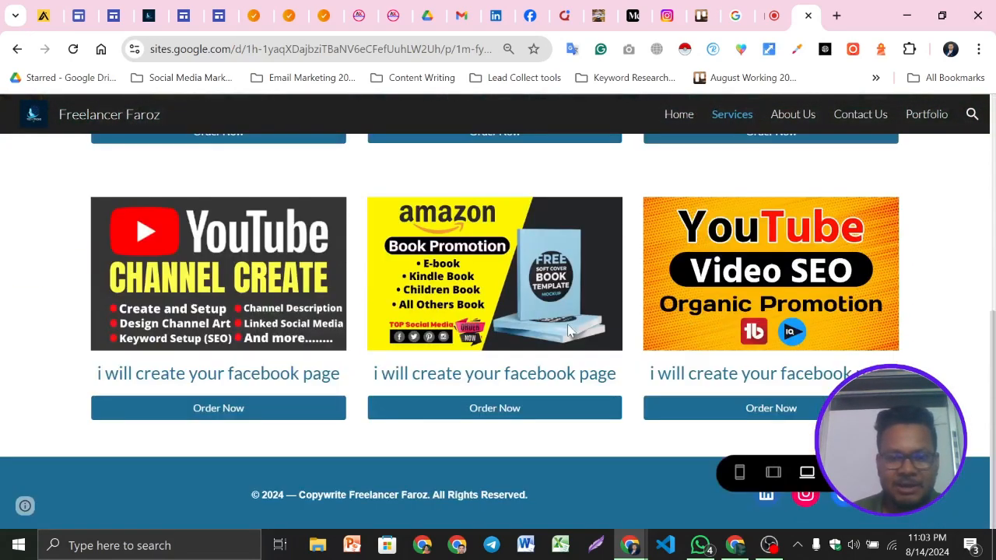
click(741, 474)
scroll(499, 412, up, 5)
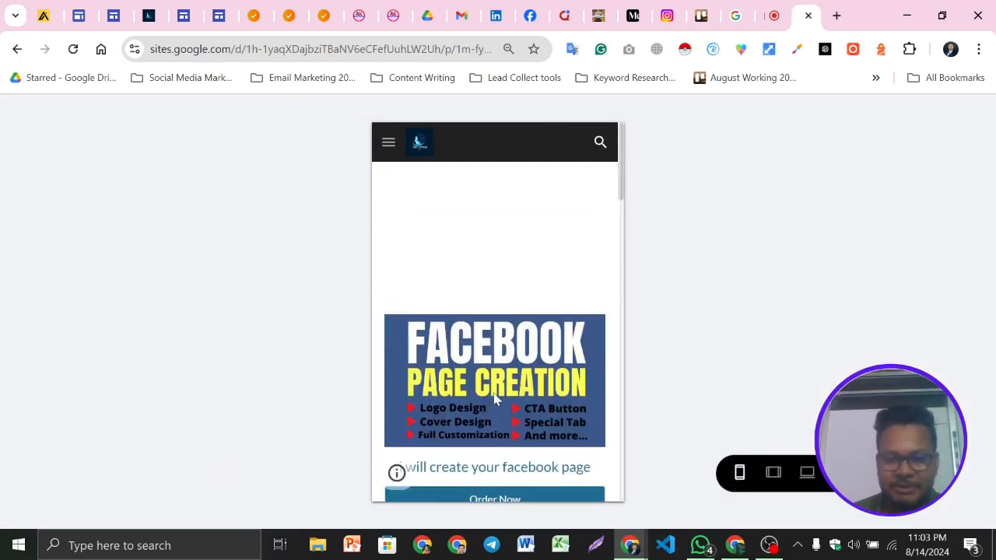
scroll(495, 399, down, 10)
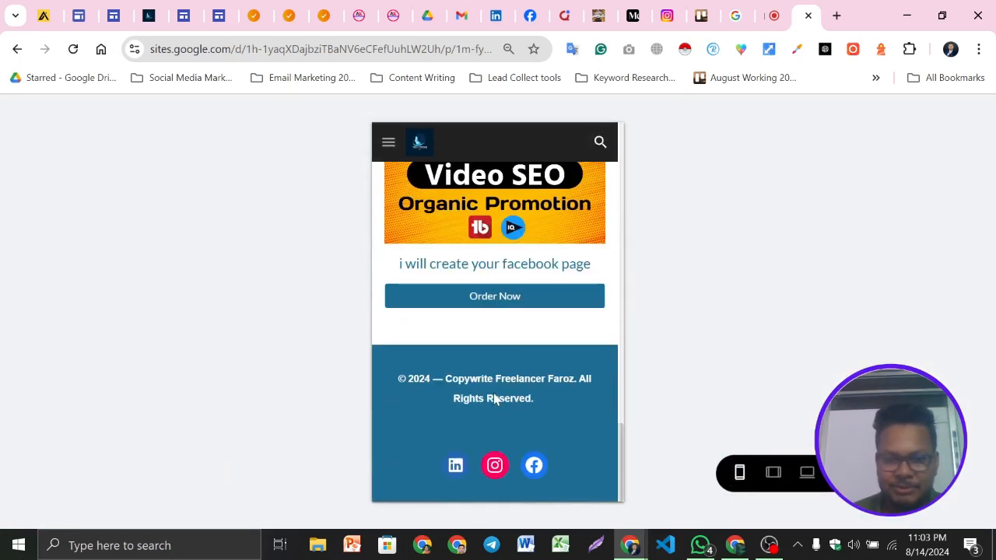
click(770, 472)
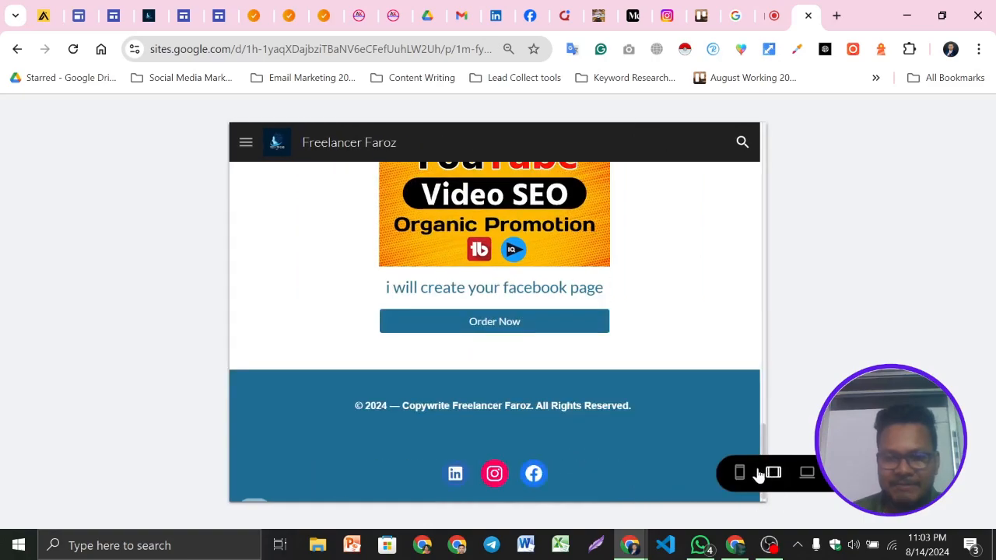
scroll(628, 405, up, 10)
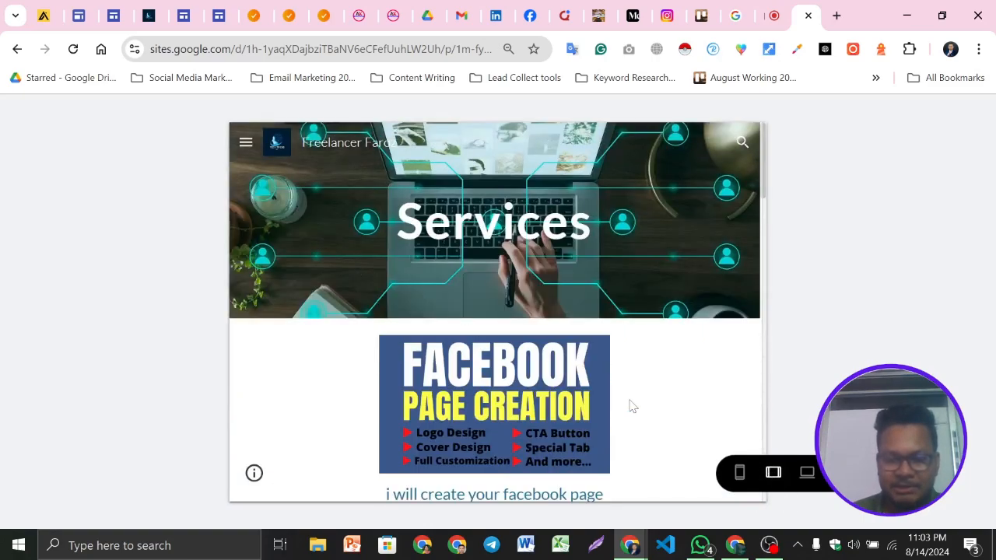
click(807, 473)
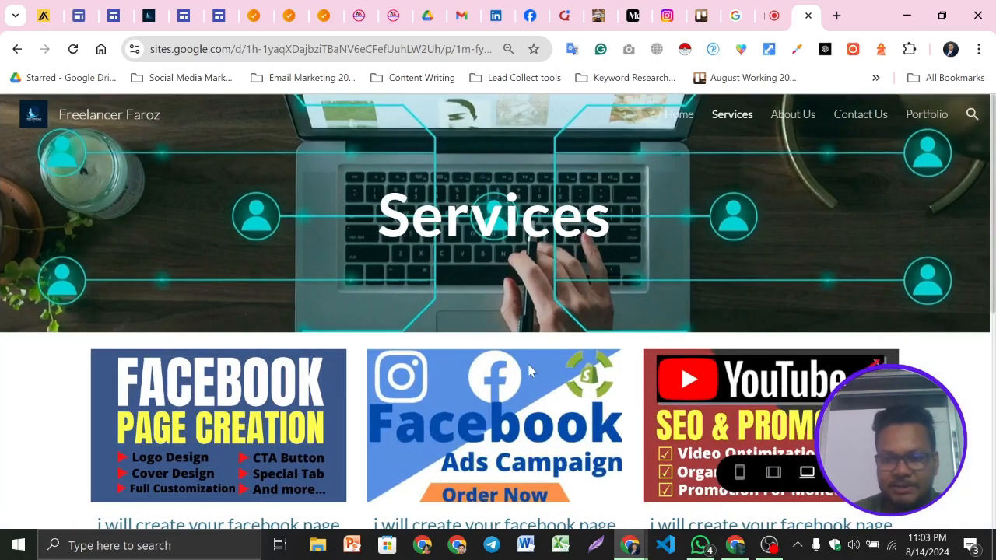
scroll(529, 371, down, 10)
scroll(562, 393, up, 9)
click(848, 473)
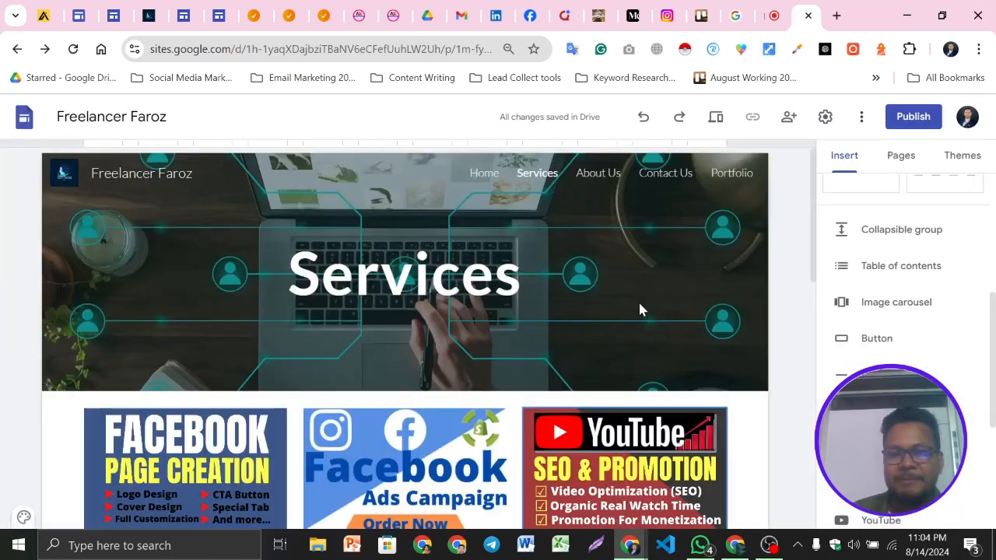
Open the Contact Us page in the site editor and look over its header and empty content area
click(598, 172)
scroll(485, 356, down, 10)
scroll(616, 418, up, 6)
scroll(553, 187, up, 3)
click(668, 174)
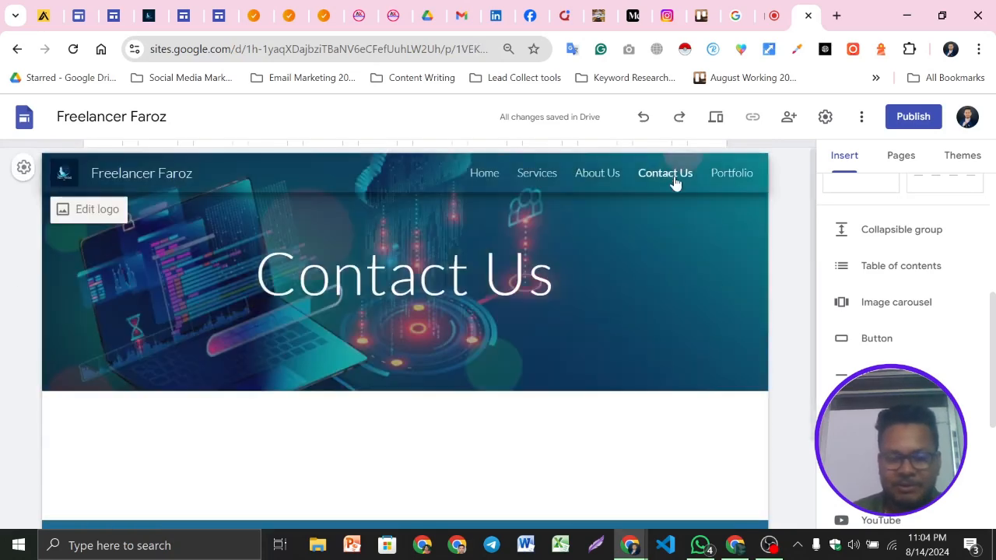
scroll(565, 380, down, 1)
scroll(571, 379, up, 1)
scroll(571, 379, down, 2)
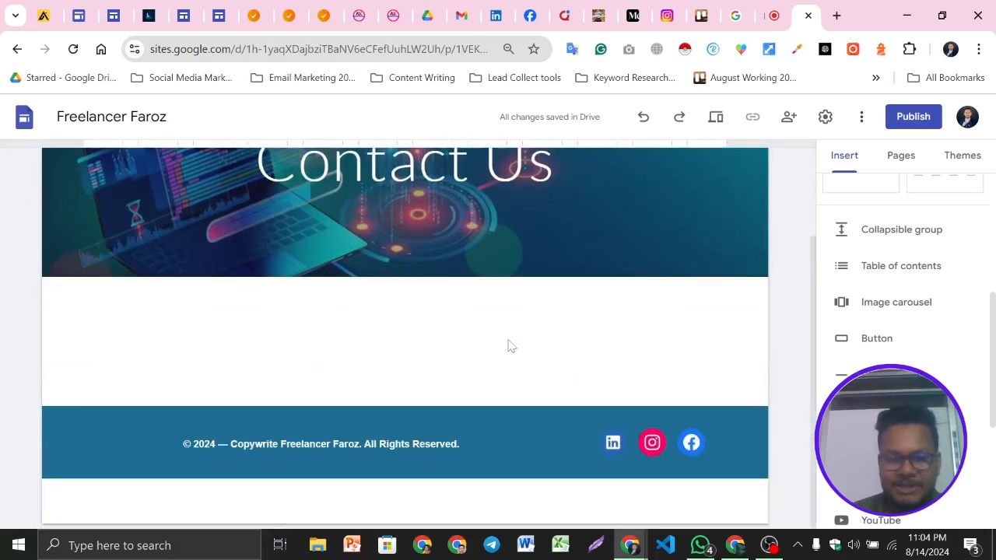
scroll(507, 342, up, 3)
double_click(365, 274)
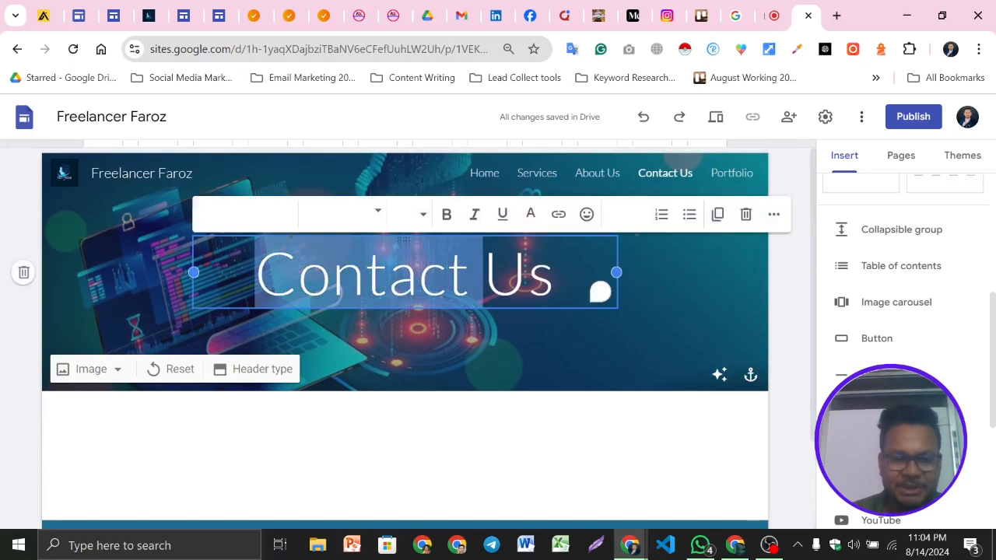
click(464, 442)
Switch to the reference site tab and review its About Me page layout and contact section
scroll(640, 351, down, 1)
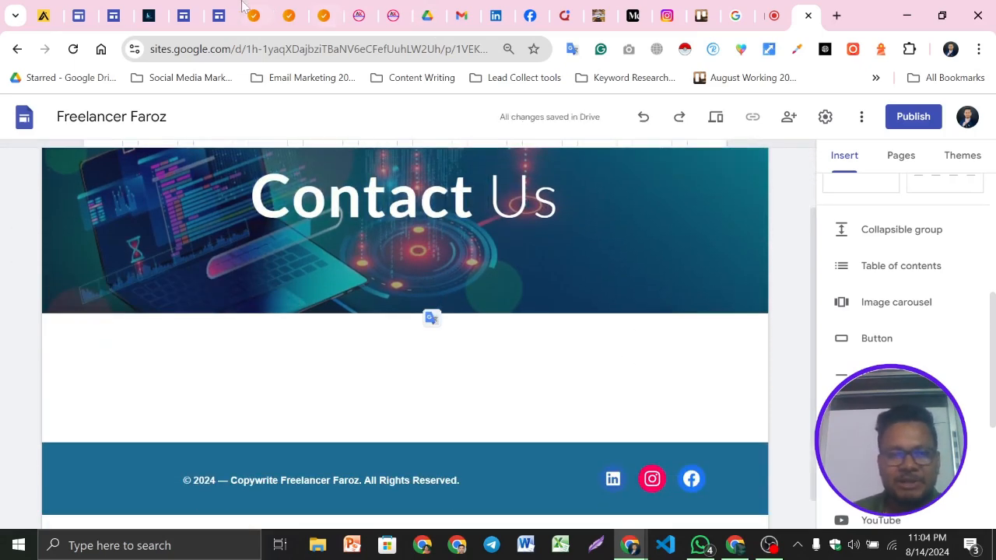
scroll(514, 305, down, 1)
click(396, 14)
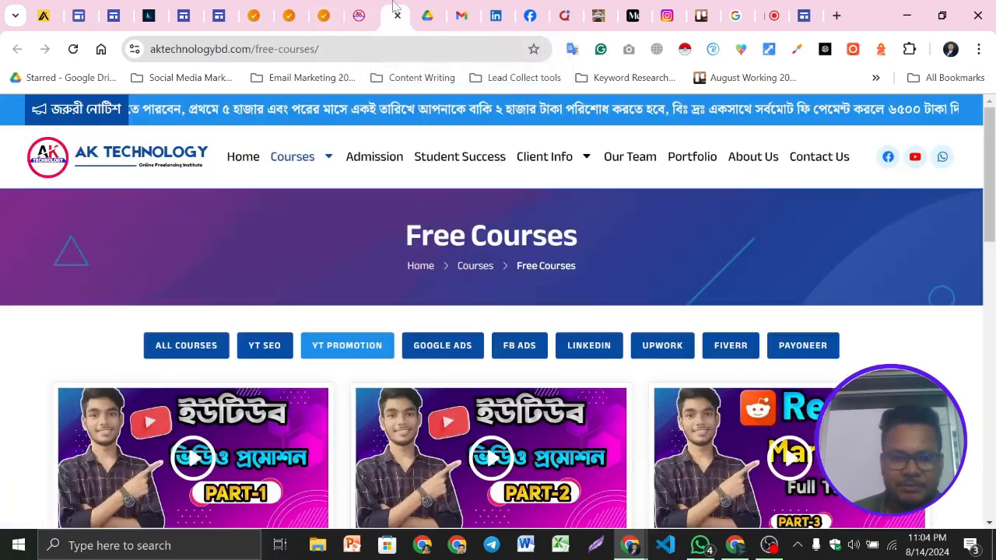
click(361, 9)
click(401, 11)
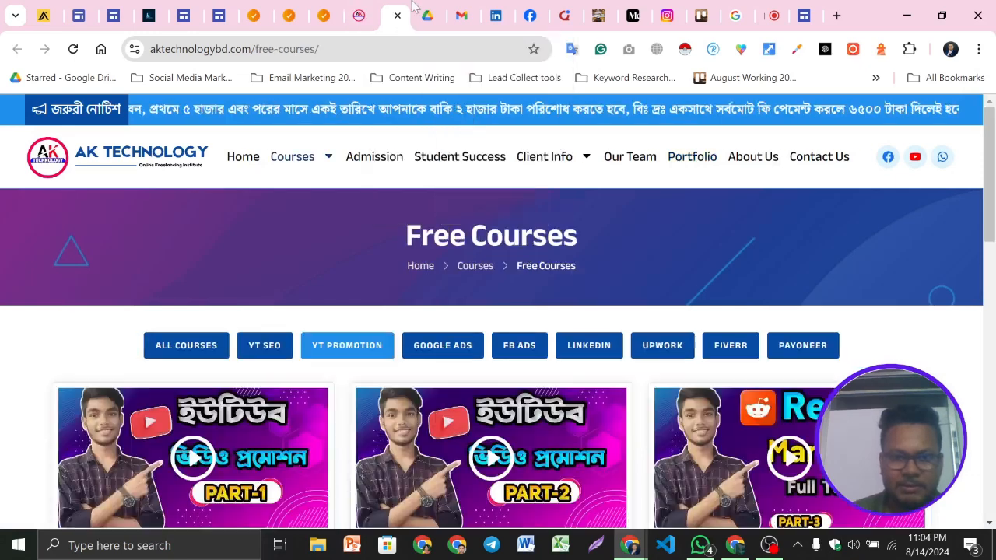
click(231, 9)
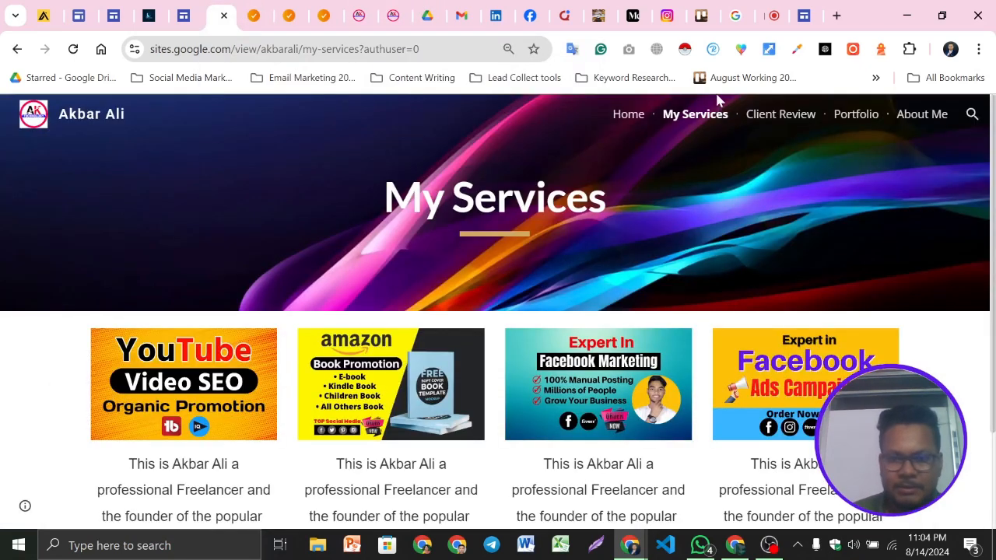
scroll(879, 156, down, 3)
scroll(627, 277, up, 1)
scroll(824, 193, up, 1)
click(905, 124)
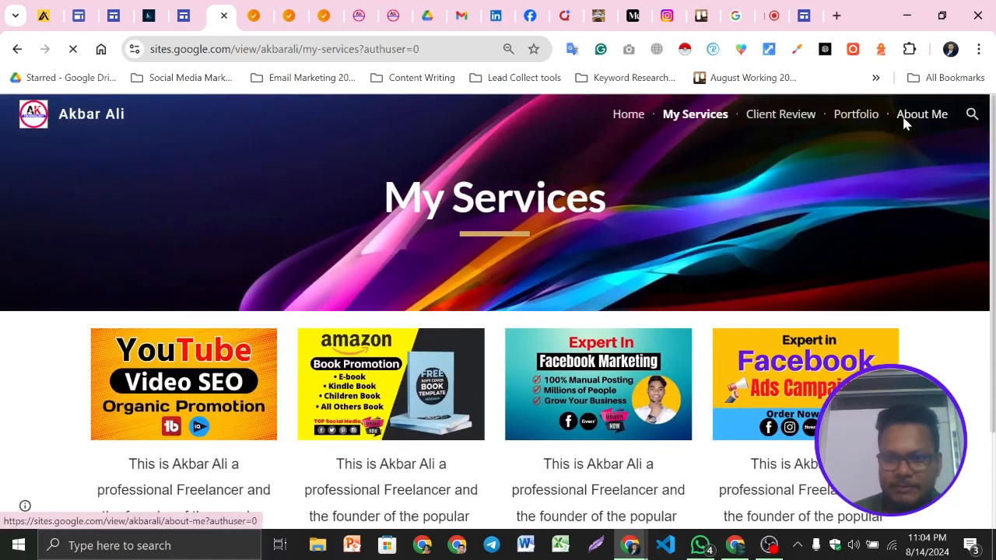
scroll(246, 396, down, 2)
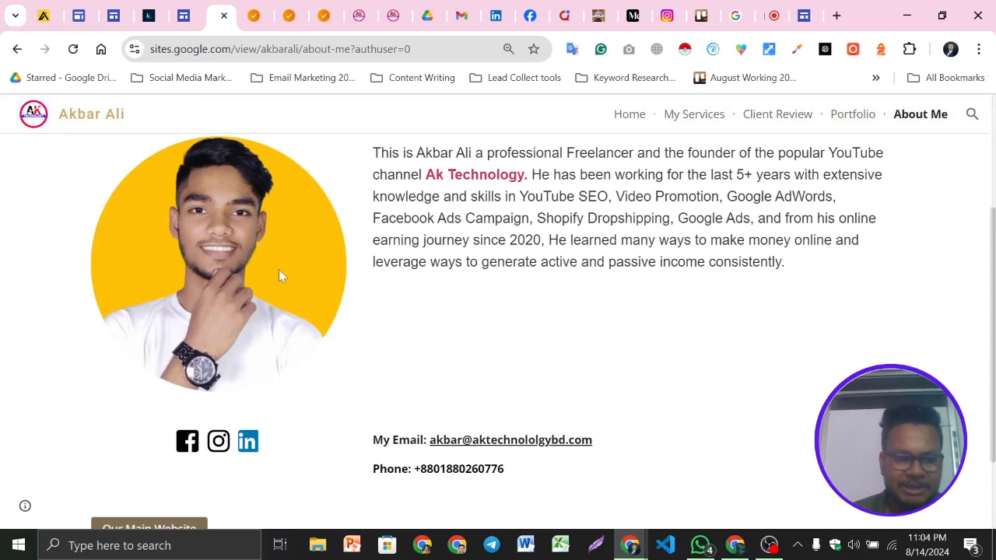
scroll(274, 306, up, 1)
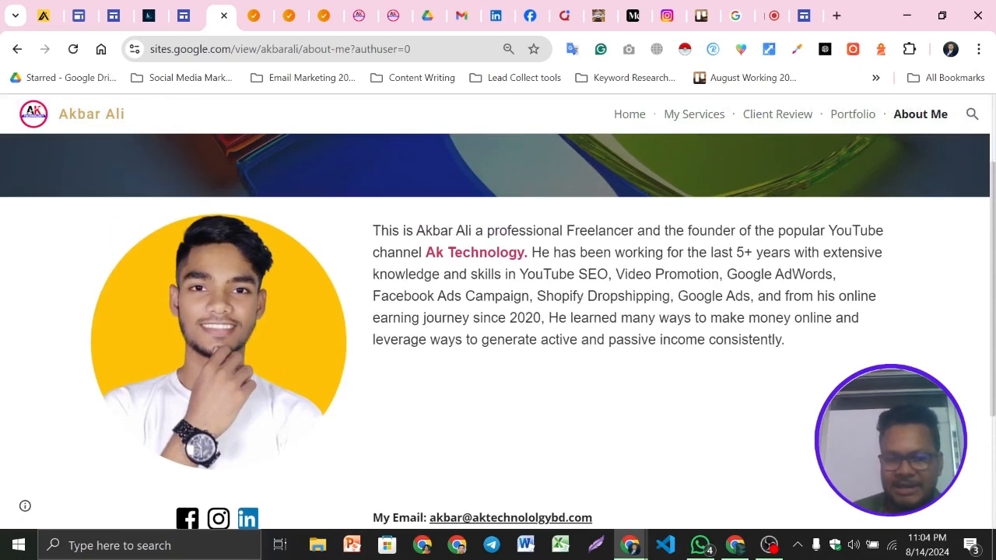
scroll(405, 333, down, 2)
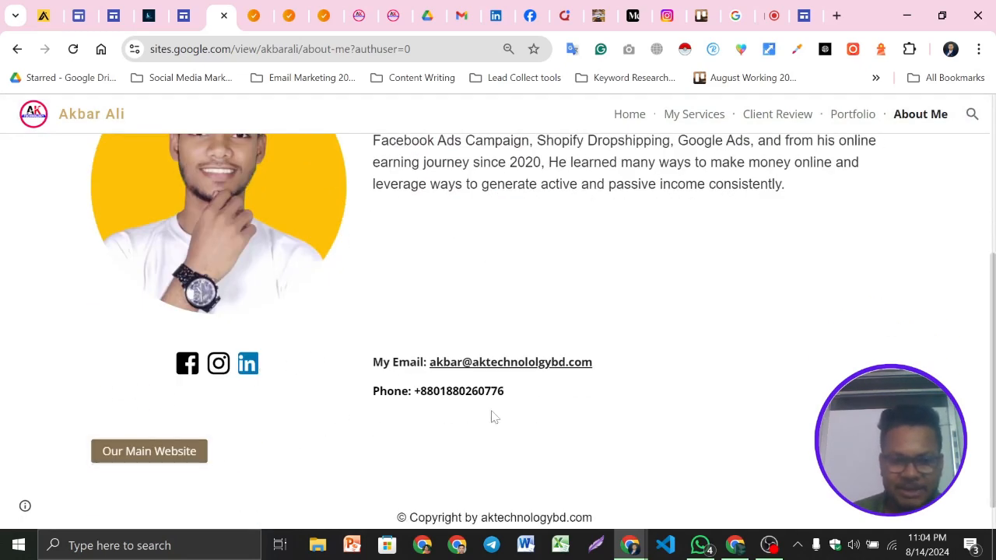
scroll(628, 418, down, 1)
scroll(241, 314, up, 1)
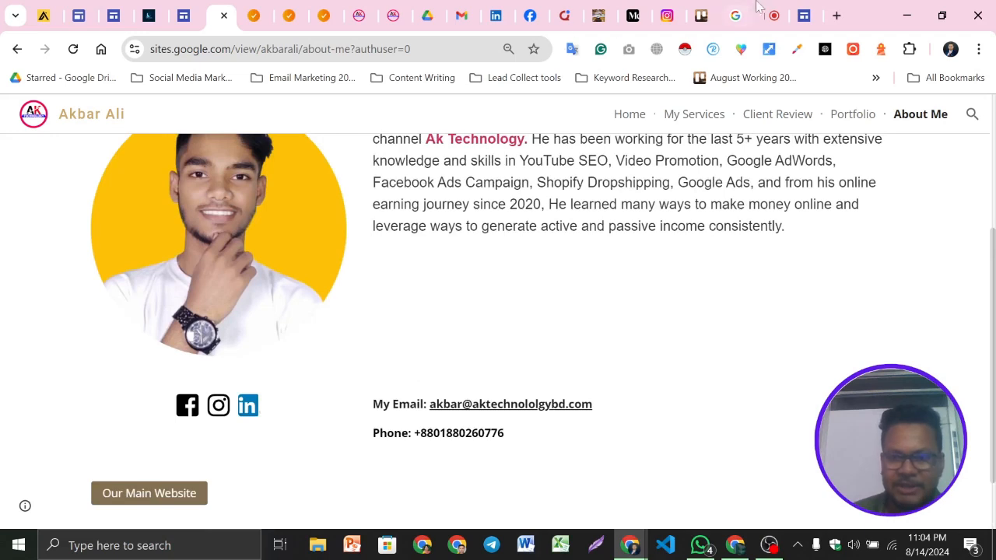
Return to the editor and insert an image-and-text content block below the Contact Us header
click(800, 11)
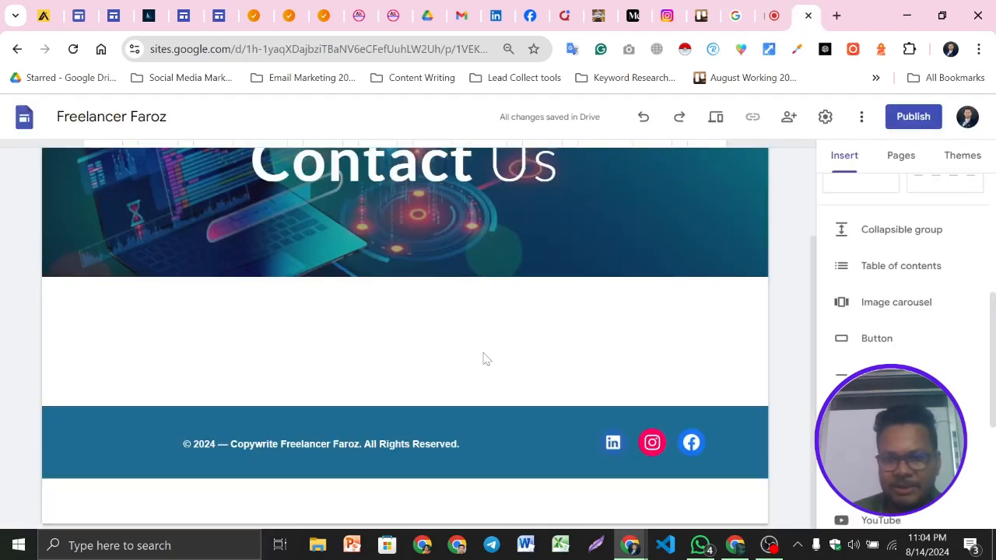
scroll(882, 333, down, 2)
scroll(914, 301, up, 6)
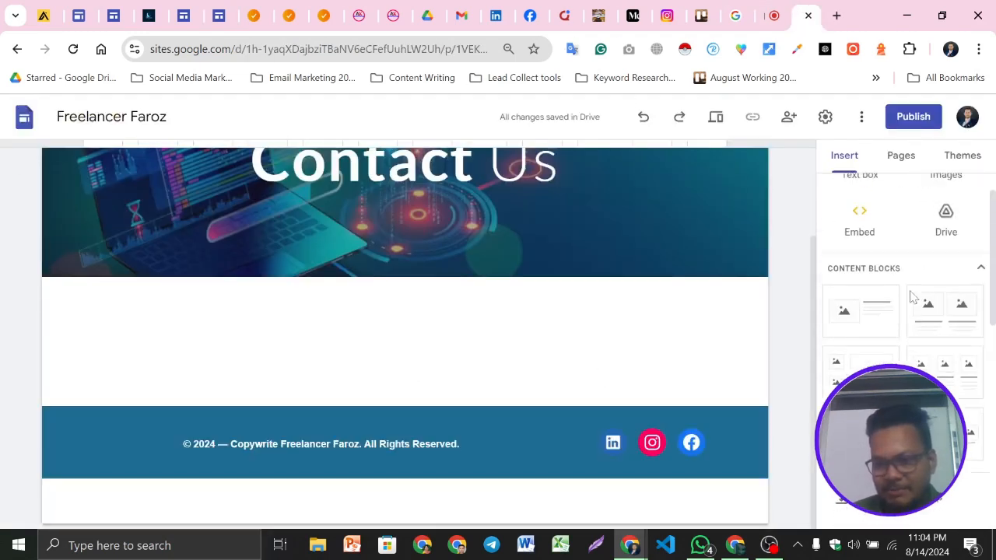
scroll(872, 311, down, 1)
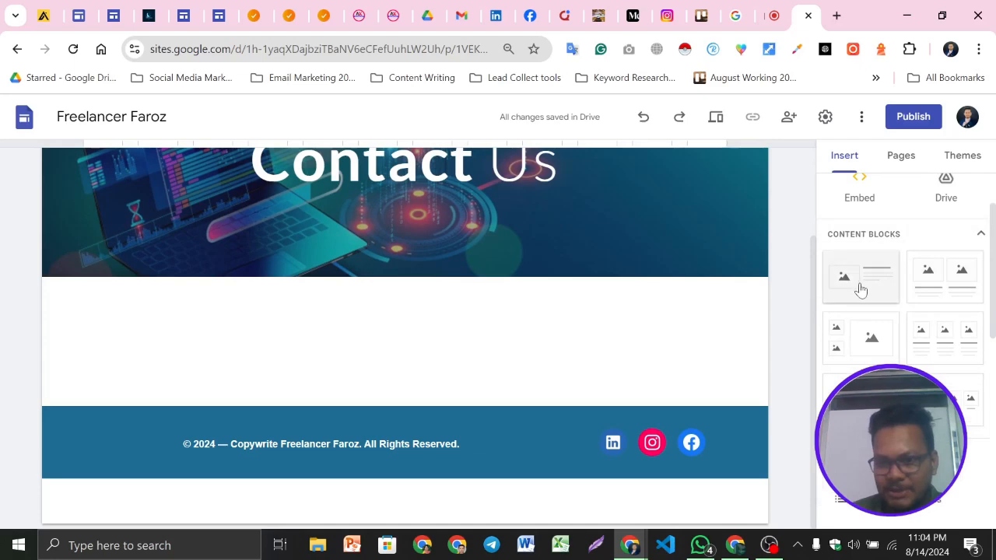
click(867, 284)
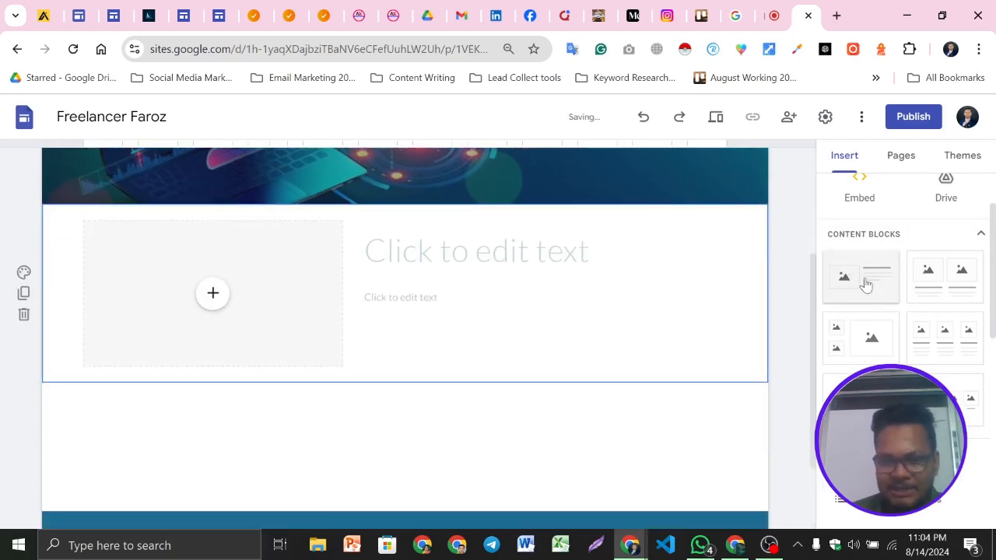
Upload 1.png from the Digital Marketing All Portfolio folder in Downloads into the block's image placeholder
click(212, 296)
click(260, 338)
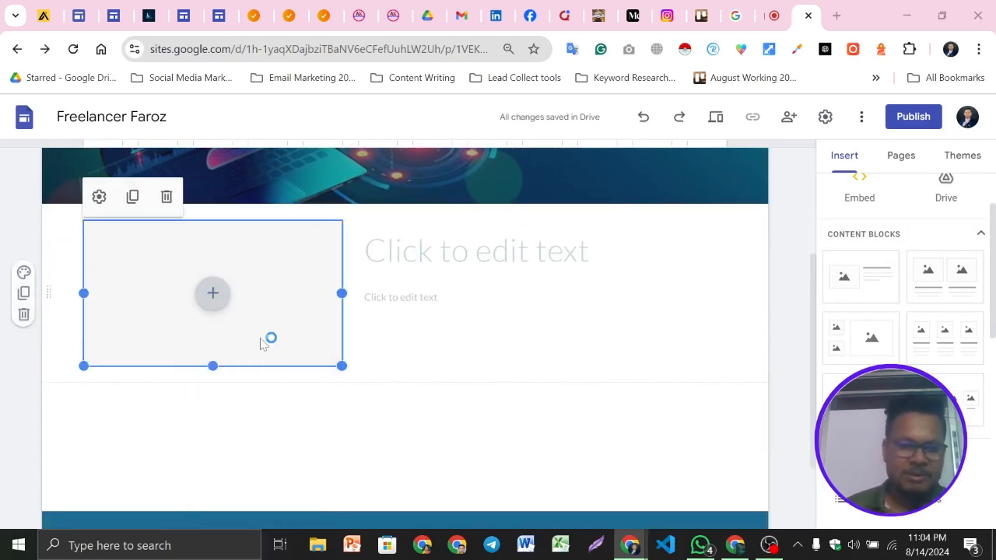
scroll(351, 249, down, 2)
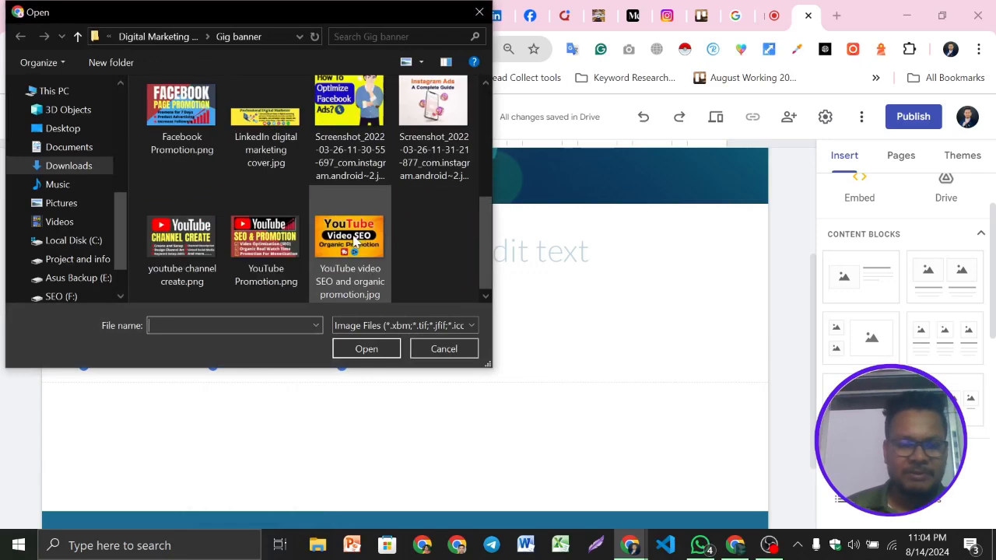
scroll(354, 243, up, 2)
click(69, 166)
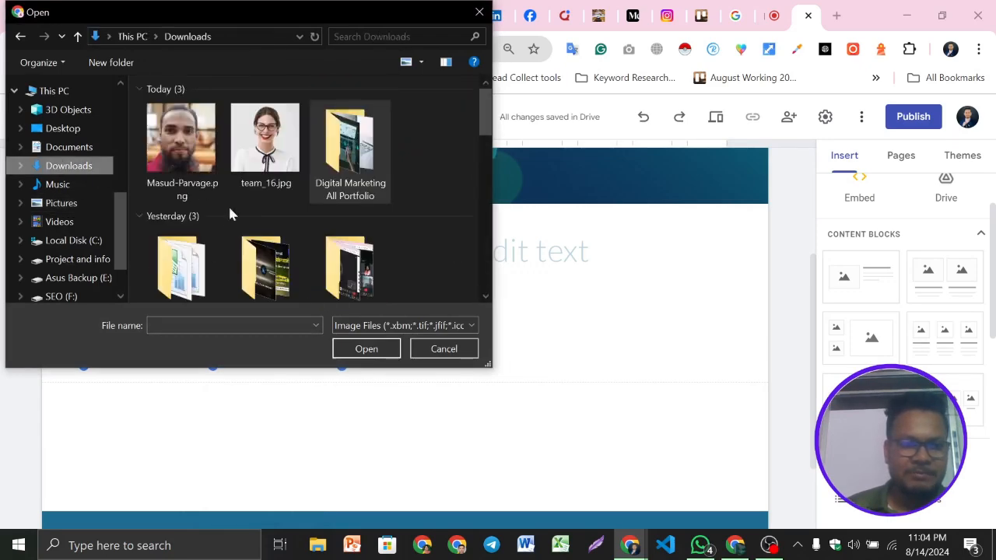
double_click(360, 178)
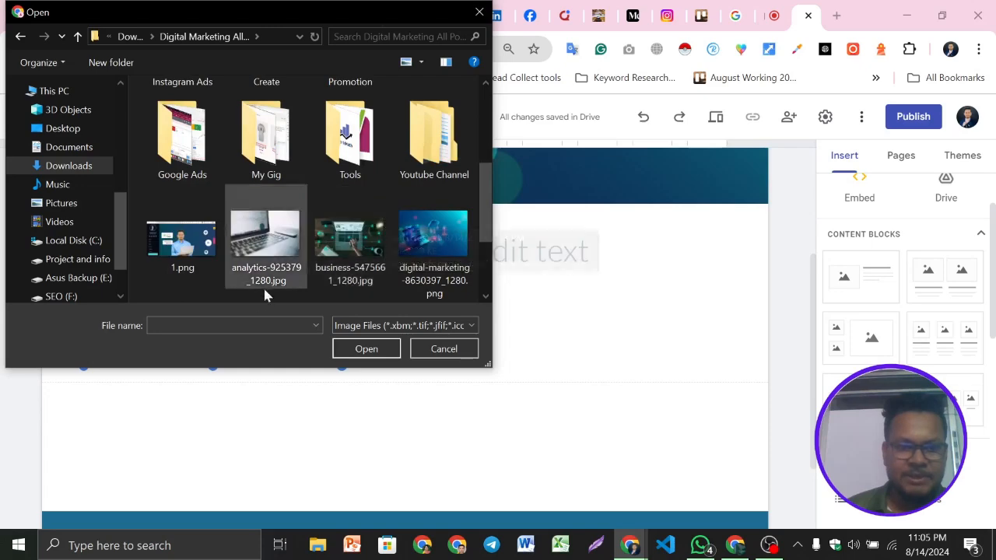
scroll(350, 257, down, 2)
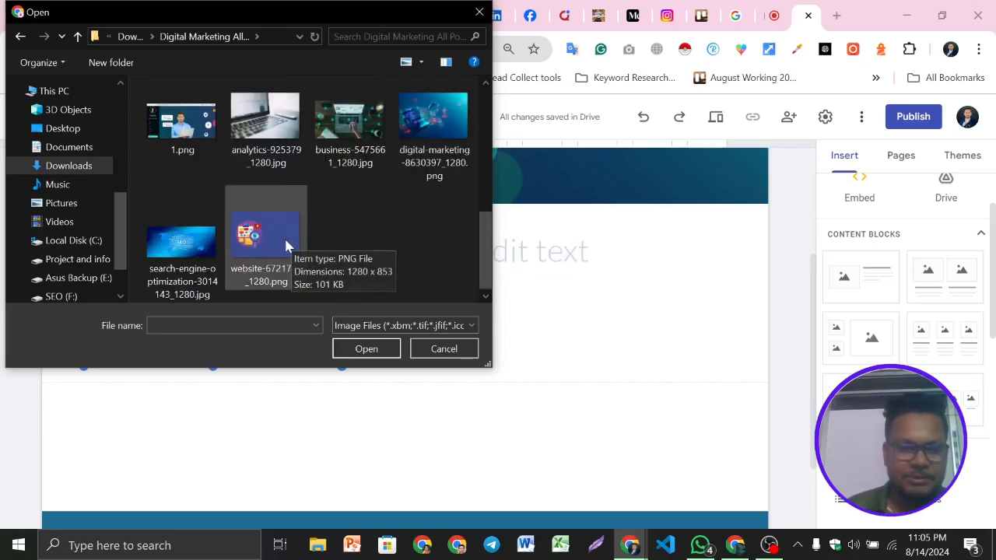
click(185, 151)
click(367, 350)
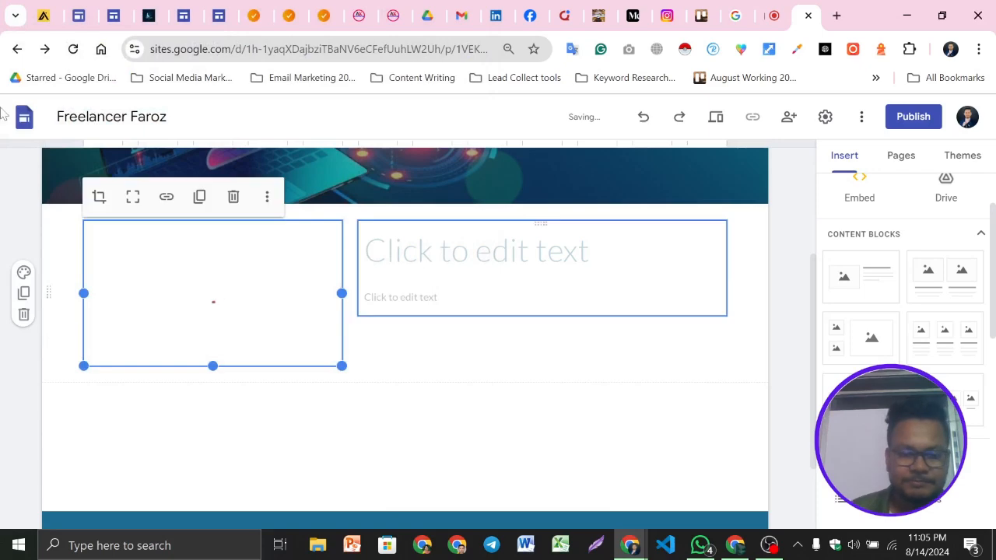
Paste the introduction paragraph from the clipboard history into the block's body text and color it black
click(709, 259)
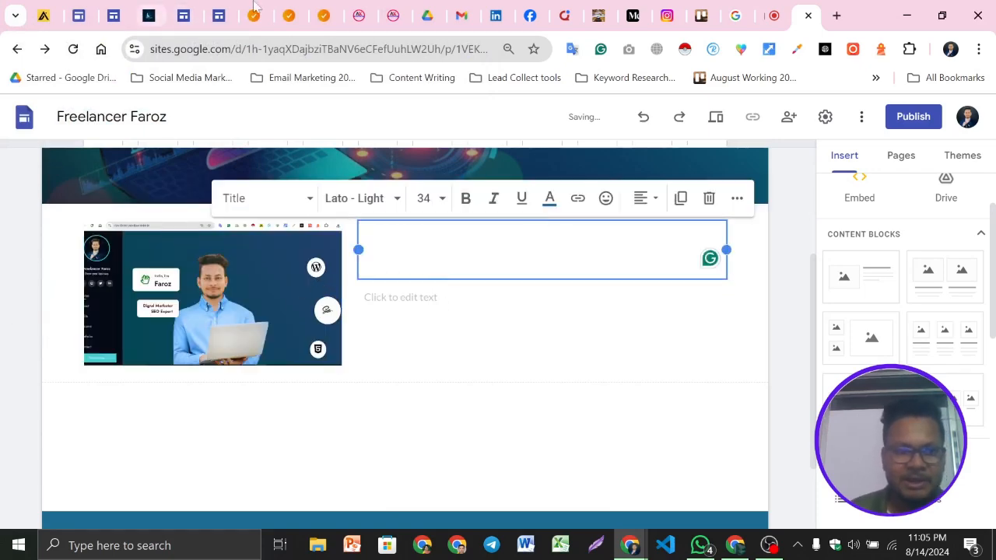
click(232, 9)
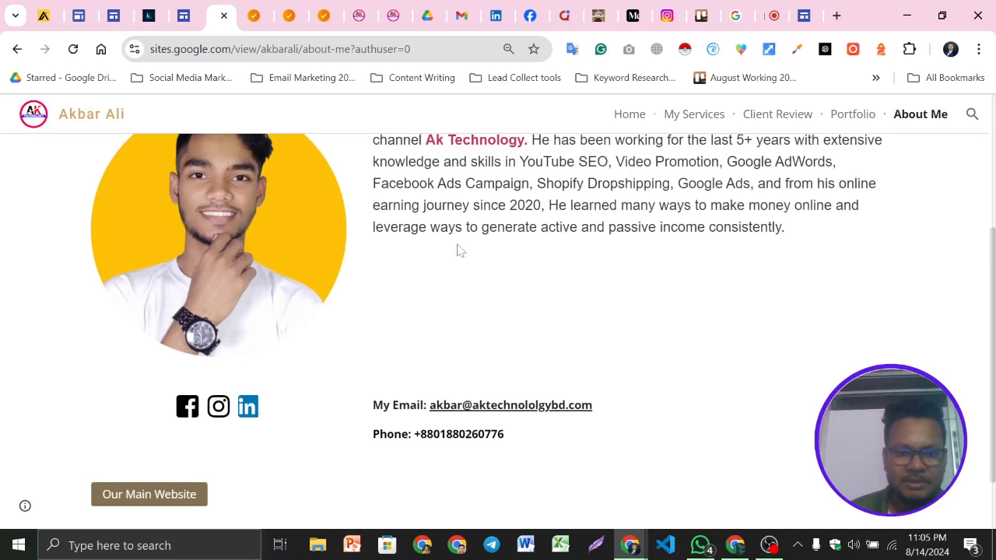
scroll(460, 249, up, 1)
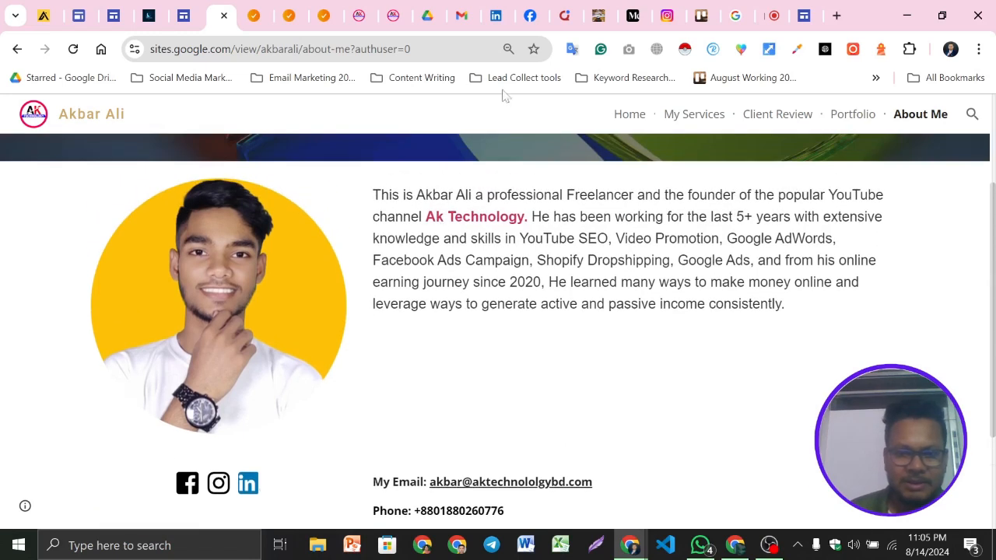
click(797, 9)
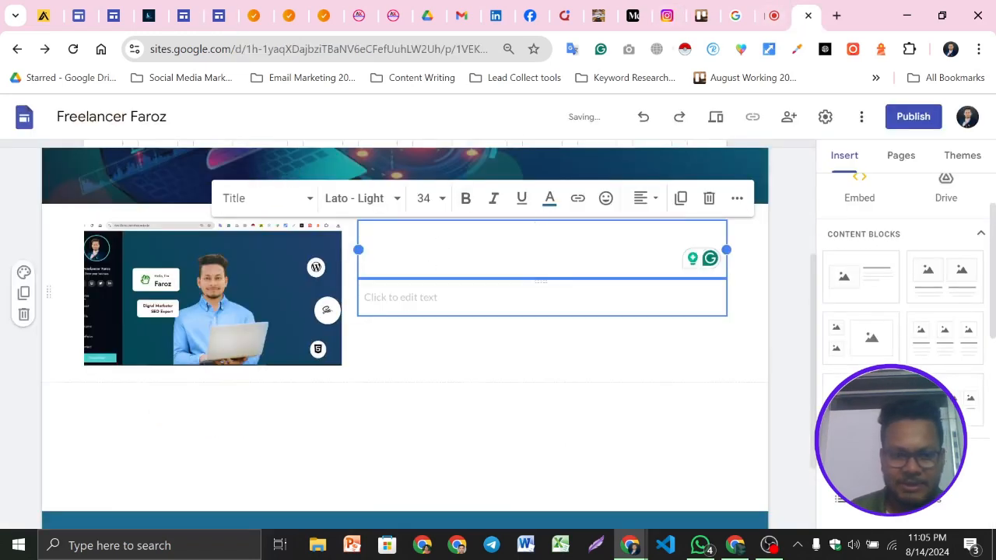
key(super+v)
scroll(536, 234, down, 5)
scroll(440, 350, down, 8)
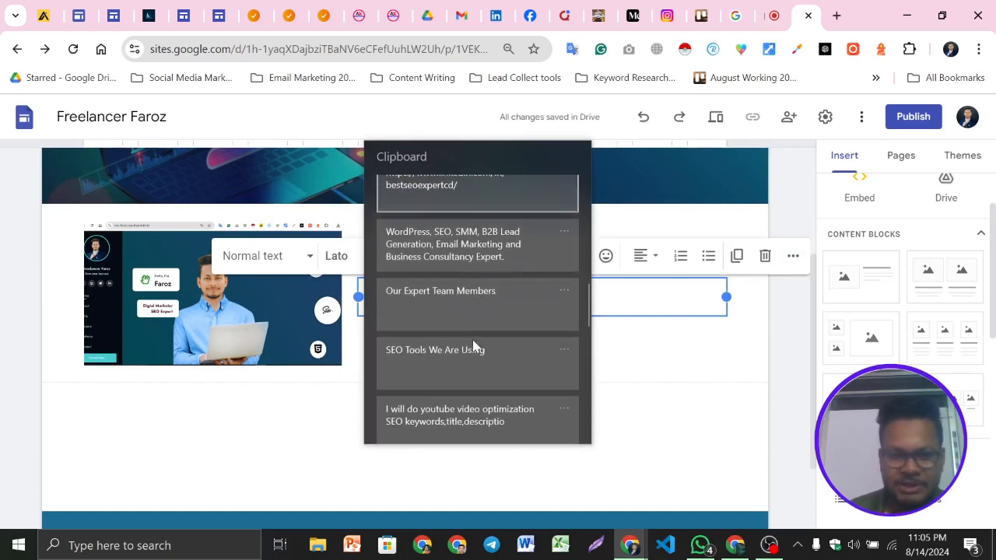
scroll(475, 352, up, 2)
scroll(467, 350, down, 8)
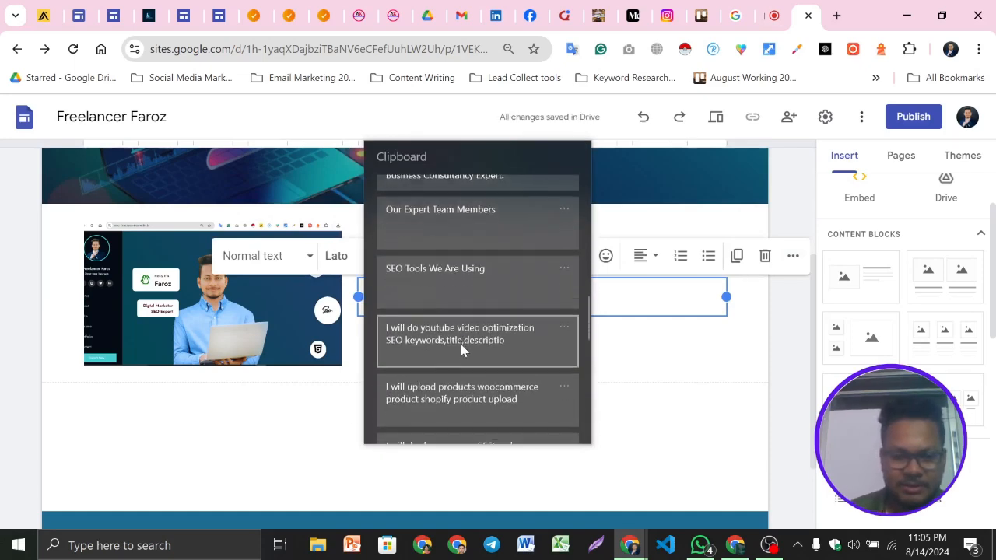
scroll(469, 352, down, 3)
click(471, 350)
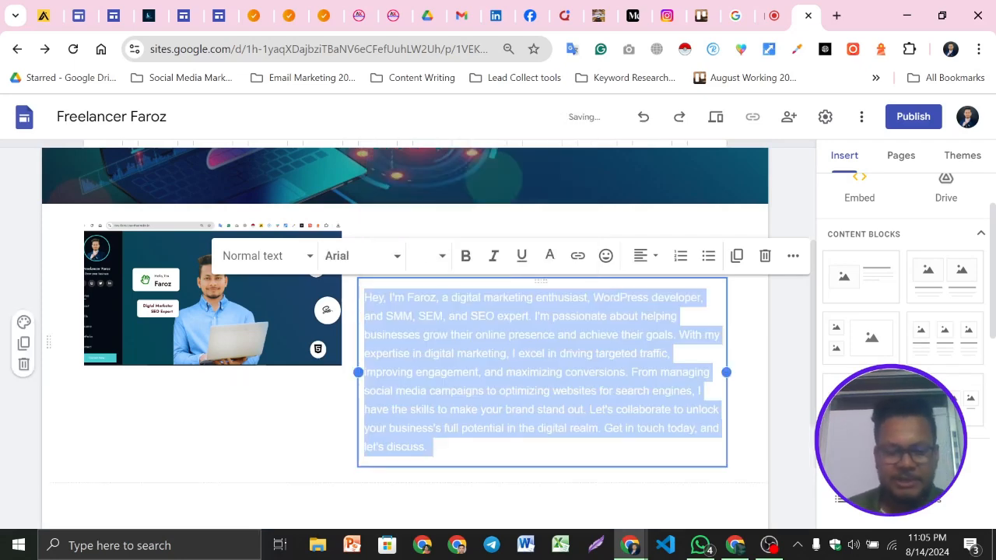
click(550, 257)
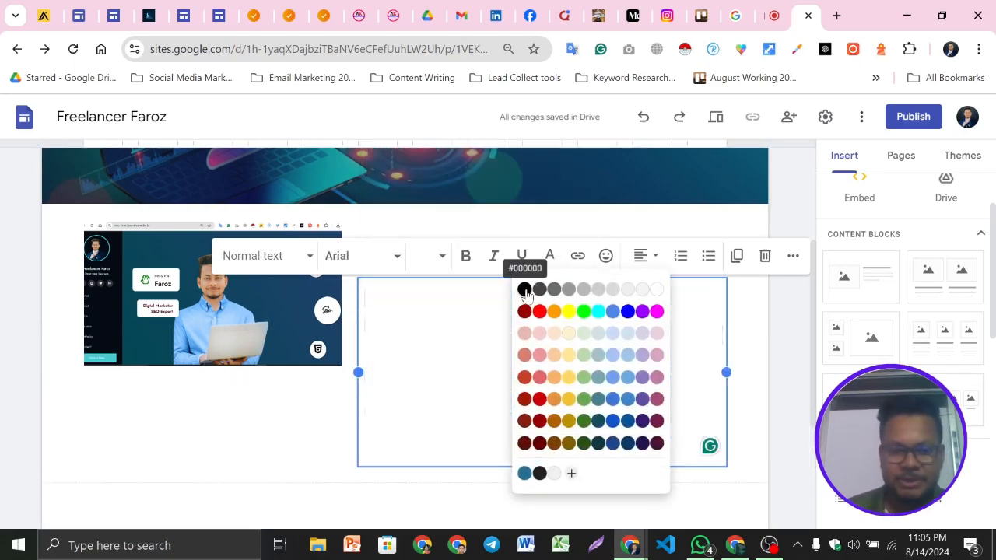
click(525, 286)
Add the heading Get in Touch to the block's title and make it bold
double_click(199, 441)
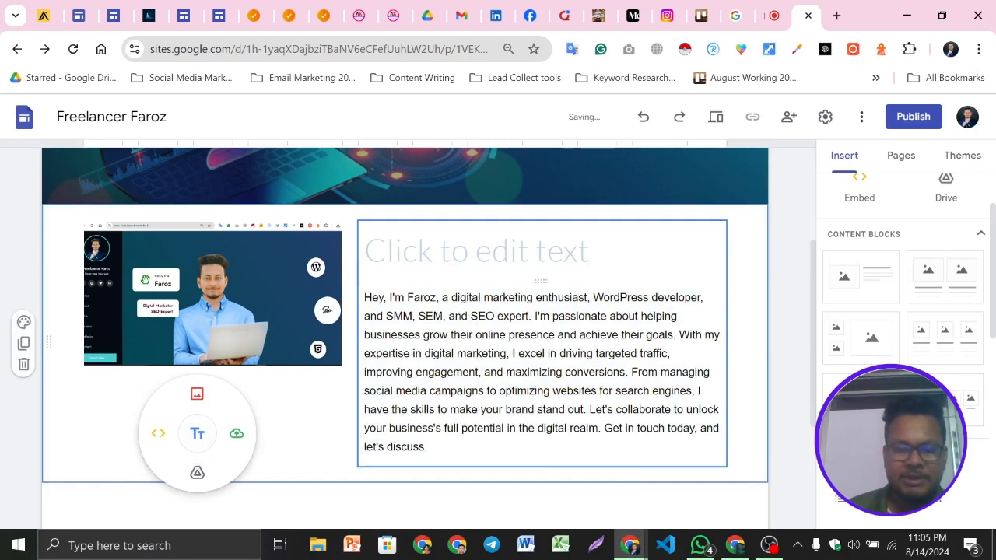
click(477, 251)
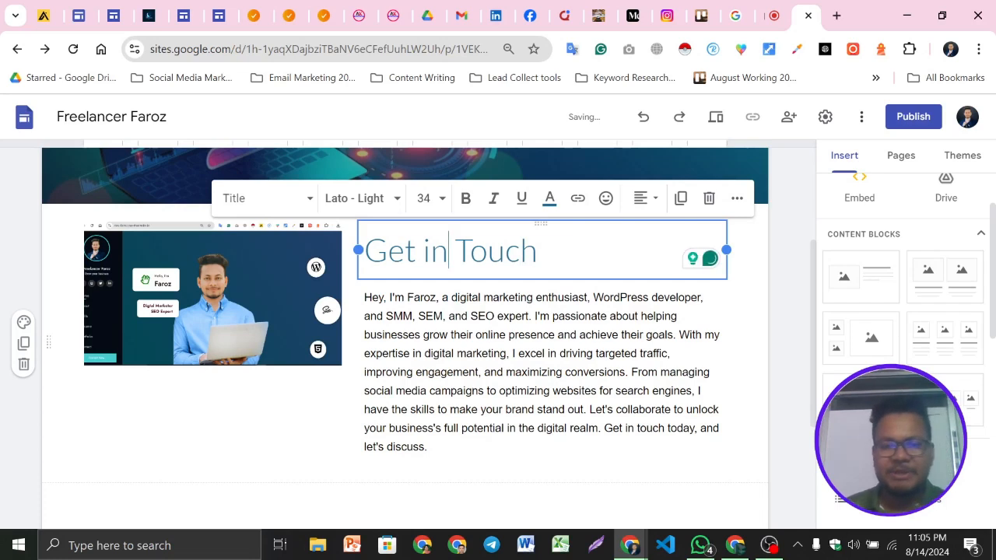
triple_click(449, 250)
click(465, 198)
click(536, 353)
click(232, 445)
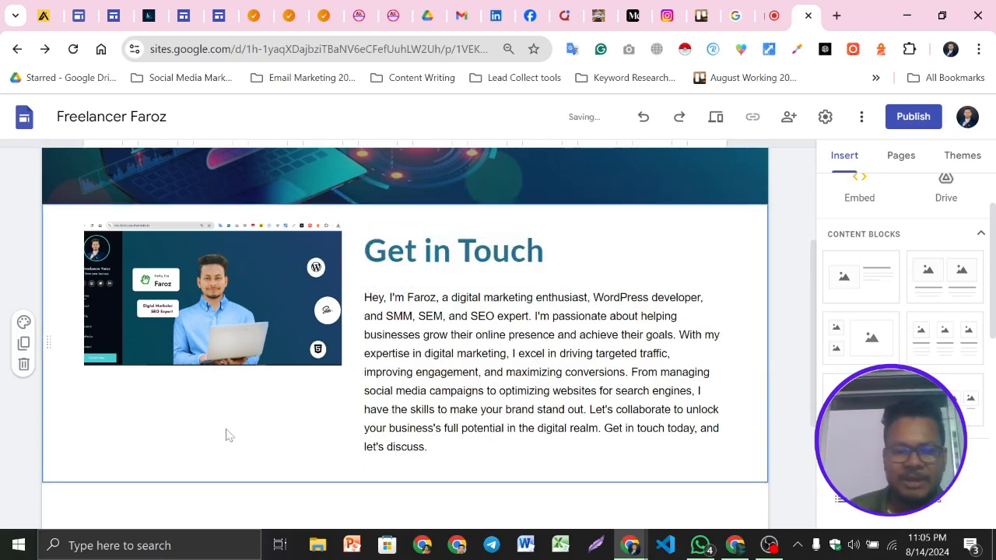
click(231, 321)
click(217, 434)
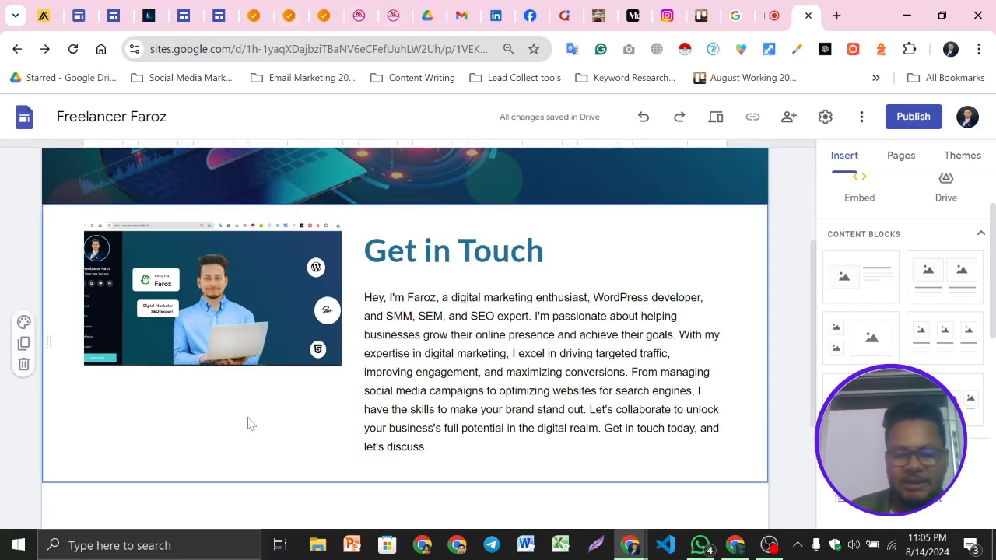
scroll(941, 351, down, 1)
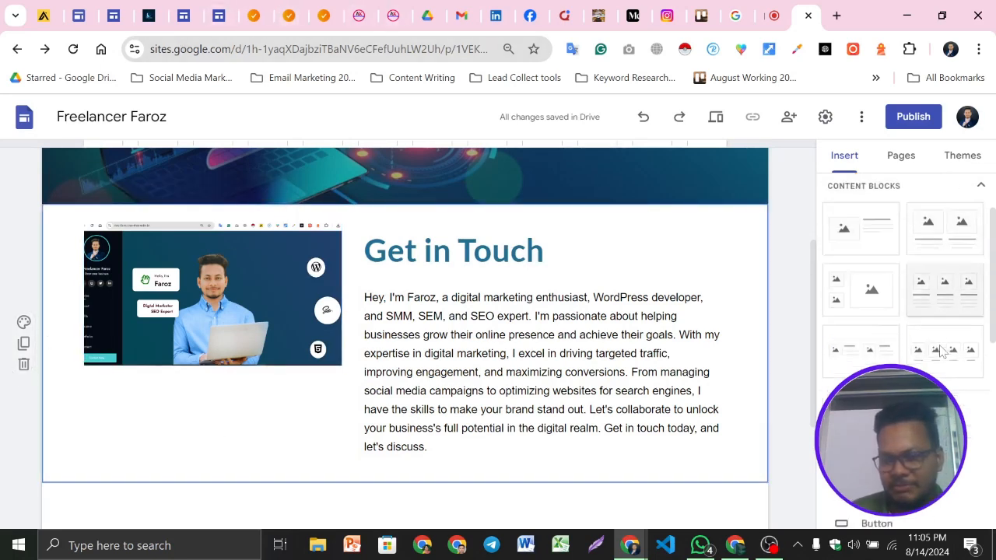
Insert a social links element and paste the blog URL from the clipboard history into the first link field
scroll(942, 352, down, 3)
scroll(926, 335, down, 2)
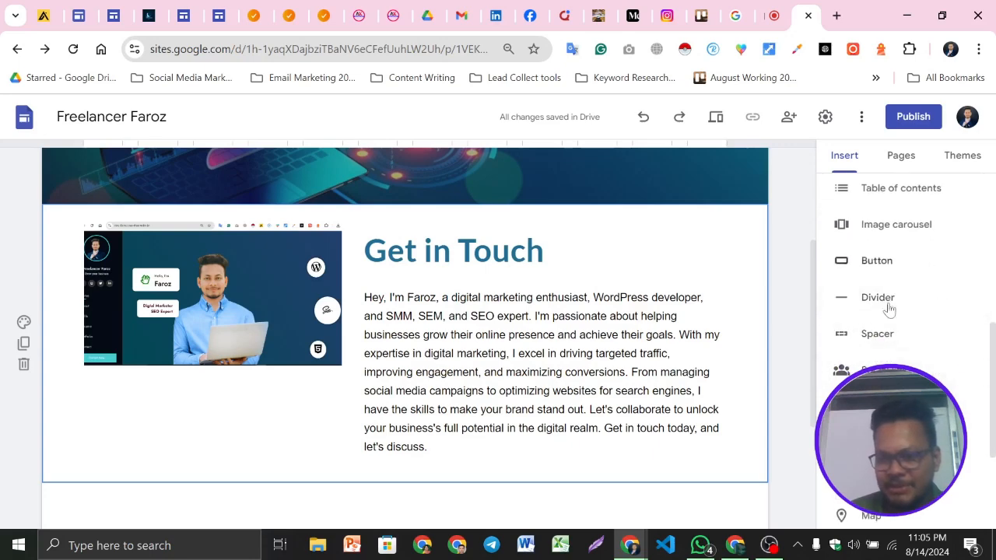
click(853, 291)
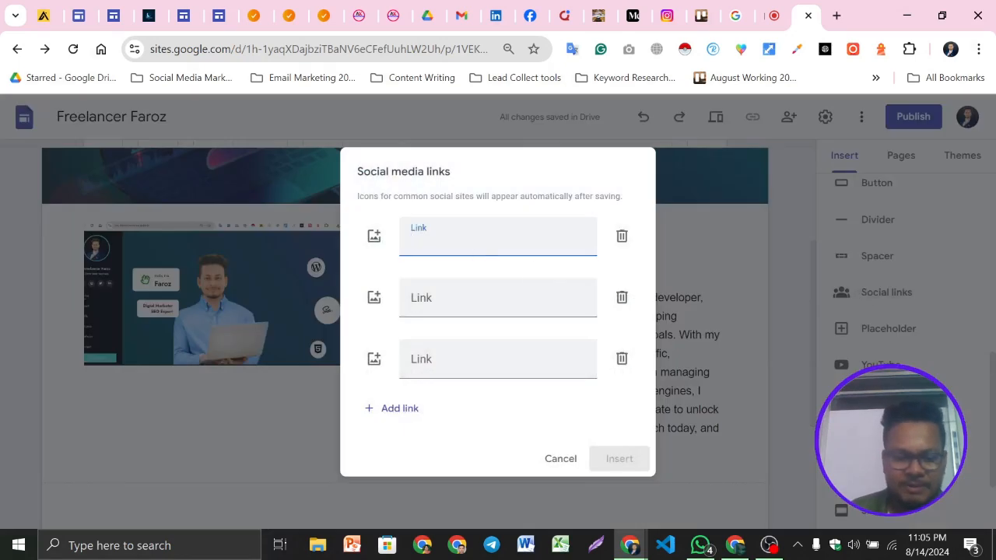
key(super+v)
scroll(498, 389, down, 5)
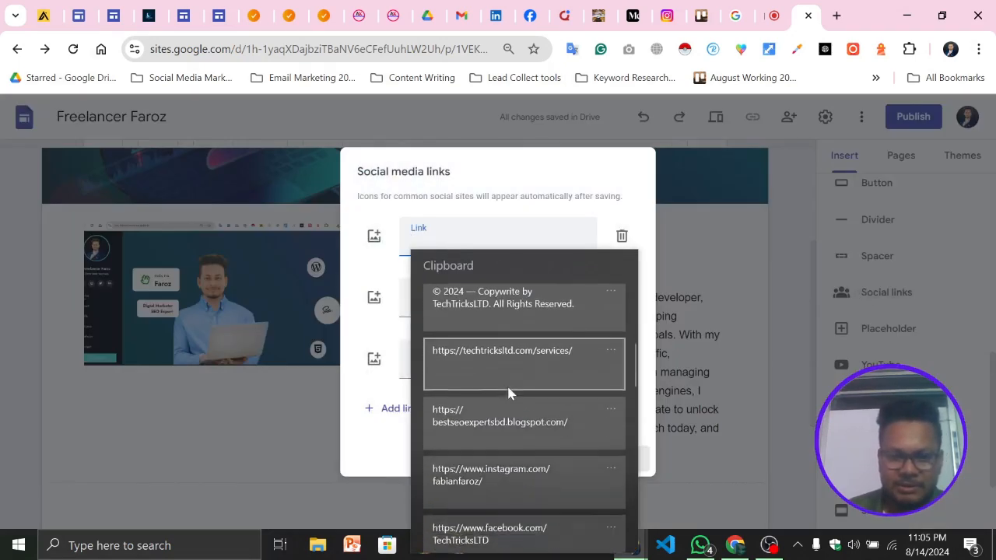
click(514, 360)
click(411, 301)
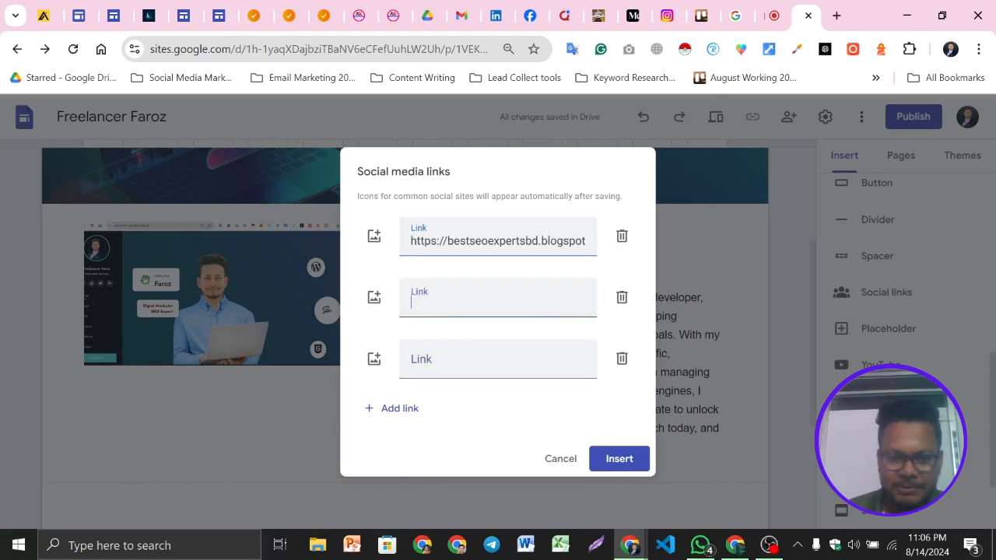
Paste the Instagram and Facebook profile URLs from the clipboard history into the second and third link fields
key(super+v)
scroll(534, 322, down, 4)
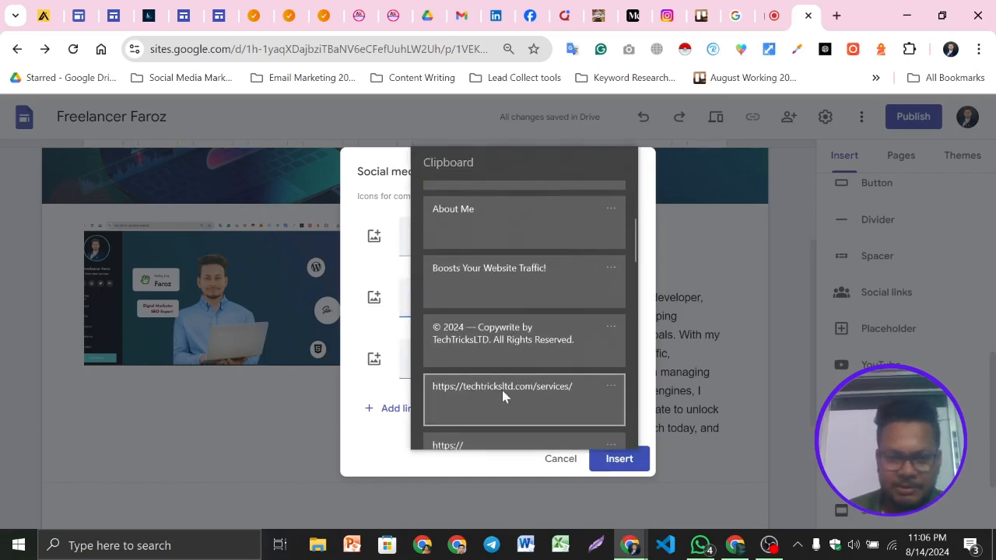
scroll(502, 370, down, 1)
click(500, 395)
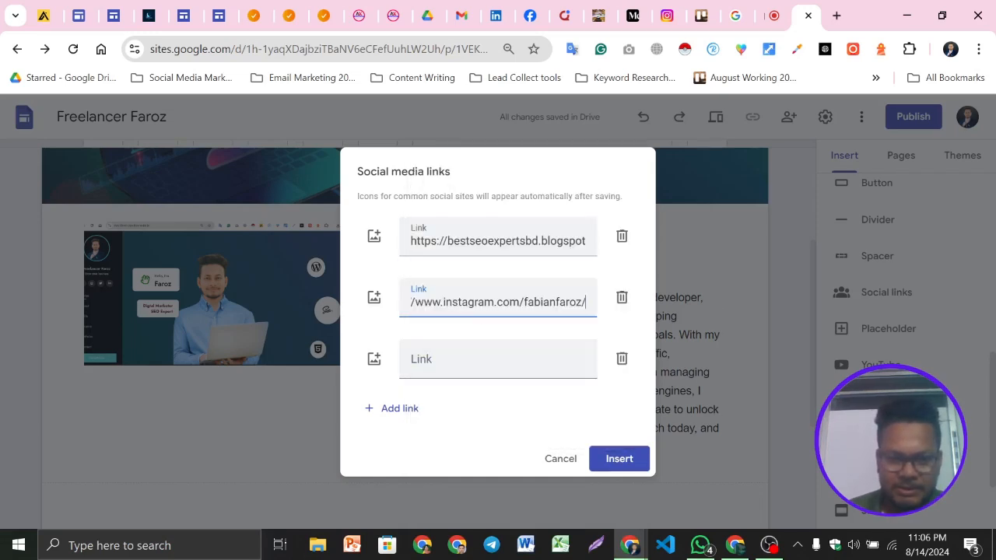
click(465, 362)
key(super+v)
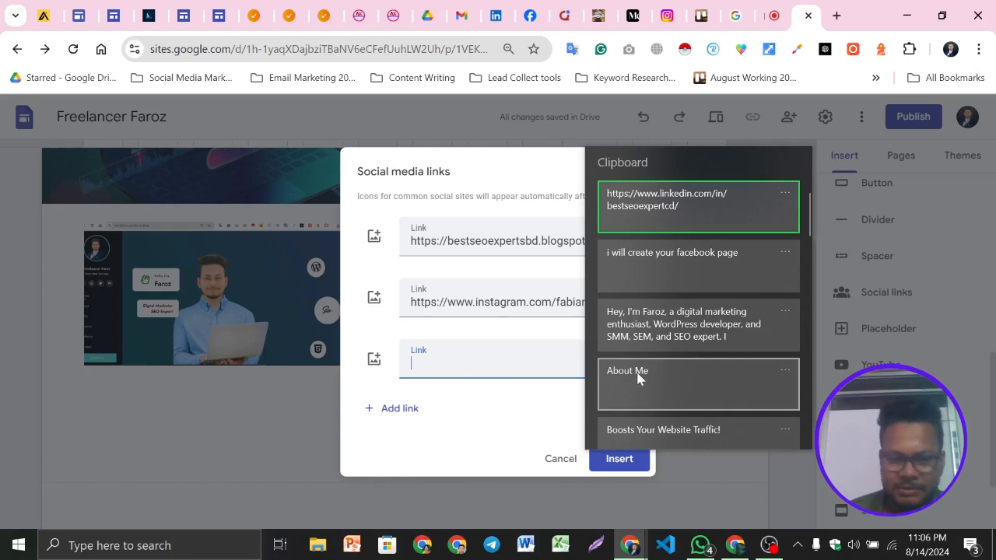
scroll(676, 398, down, 5)
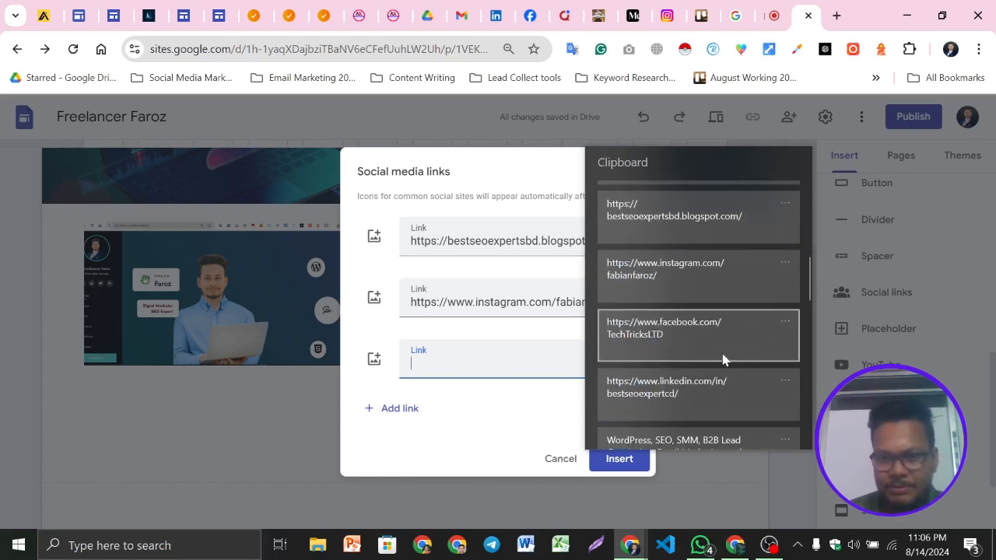
click(645, 338)
Replace the first link with the LinkedIn profile URL and insert the social links
triple_click(483, 242)
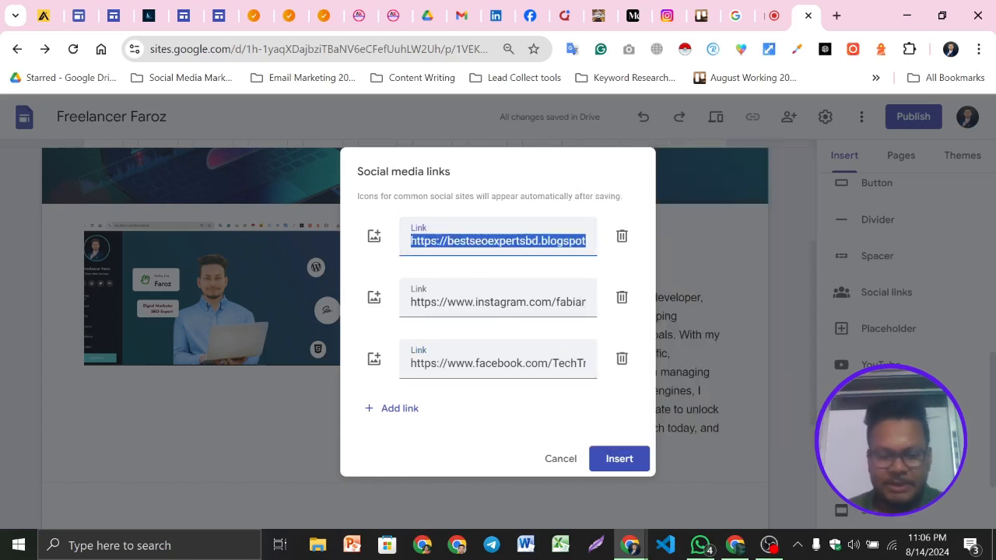
key(super+v)
scroll(542, 386, down, 5)
scroll(542, 386, down, 4)
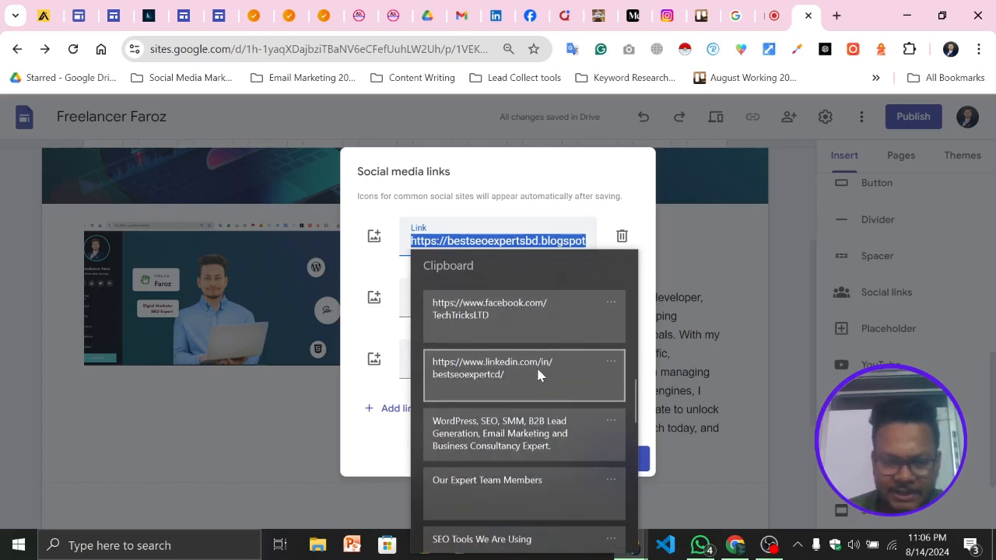
click(538, 368)
click(618, 460)
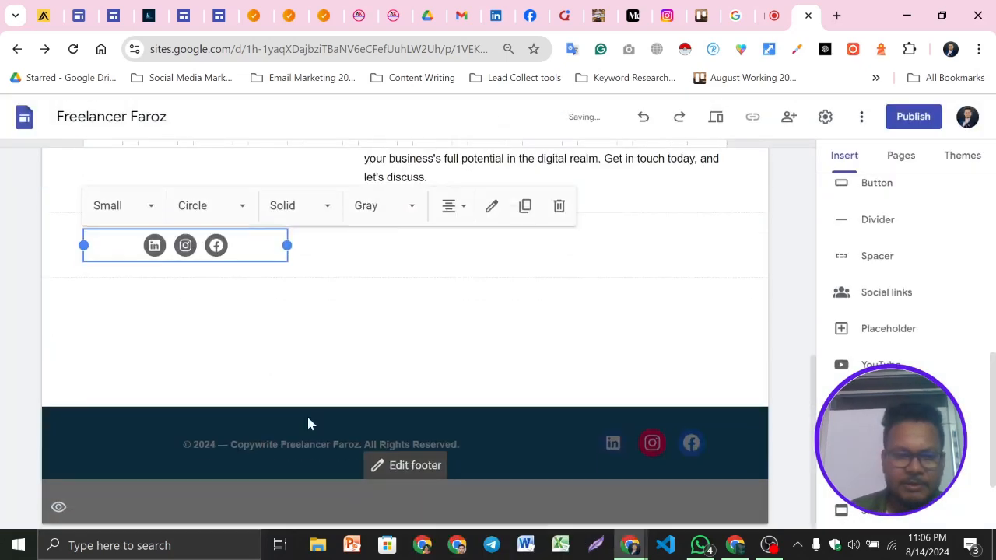
Switch the social icons to full color and move them under the image in the Get in Touch block
scroll(311, 424, up, 1)
click(389, 283)
click(377, 326)
scroll(327, 397, up, 1)
click(330, 438)
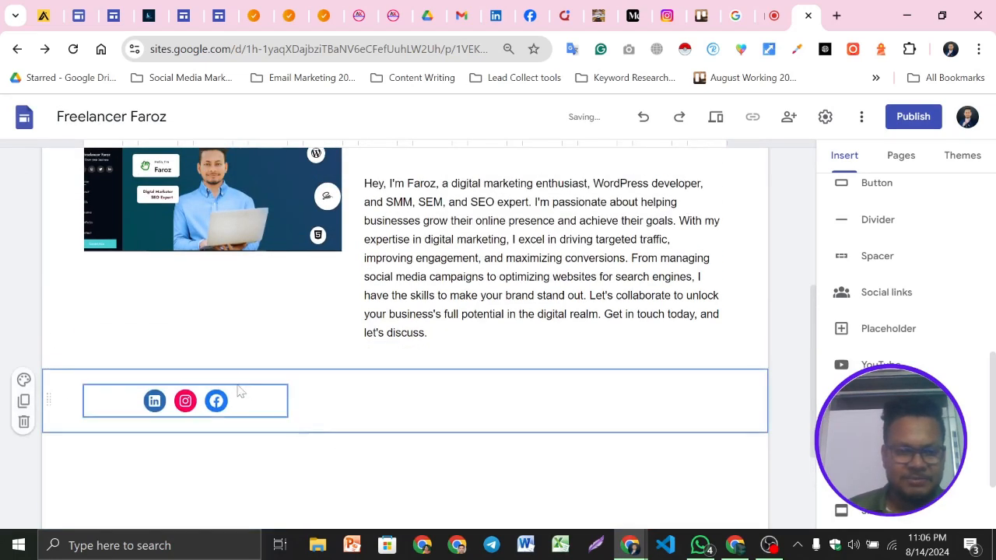
drag(252, 401, 245, 287)
scroll(175, 263, up, 1)
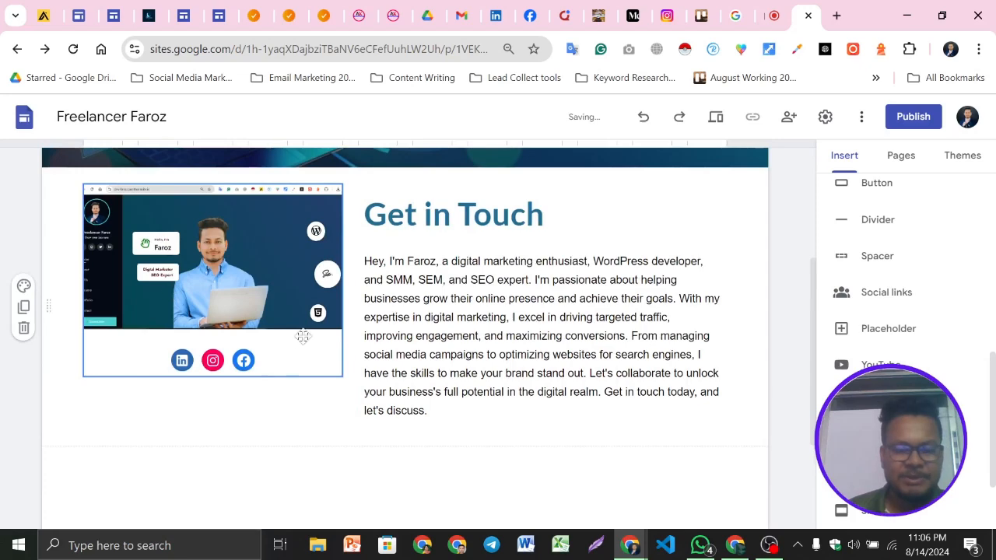
click(735, 15)
click(774, 16)
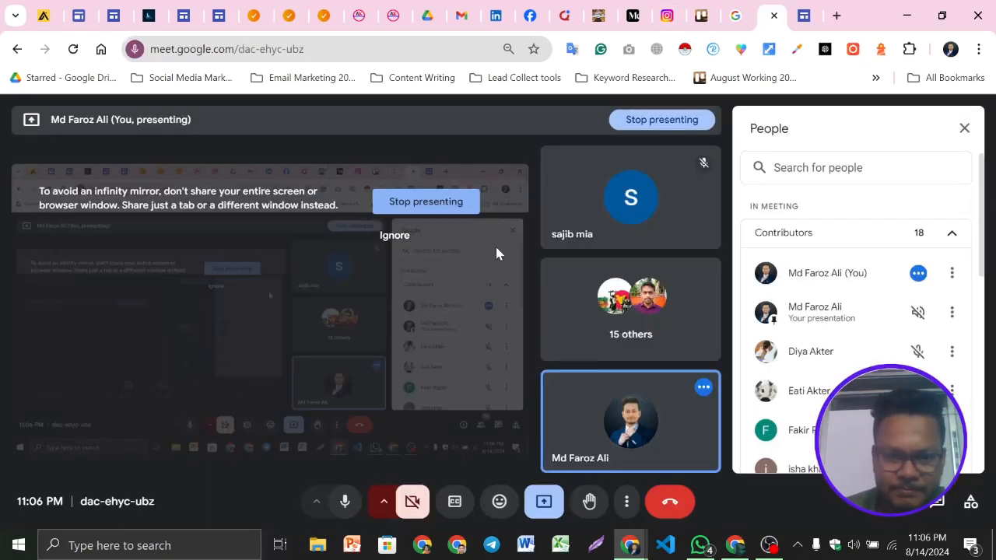
scroll(879, 436, down, 4)
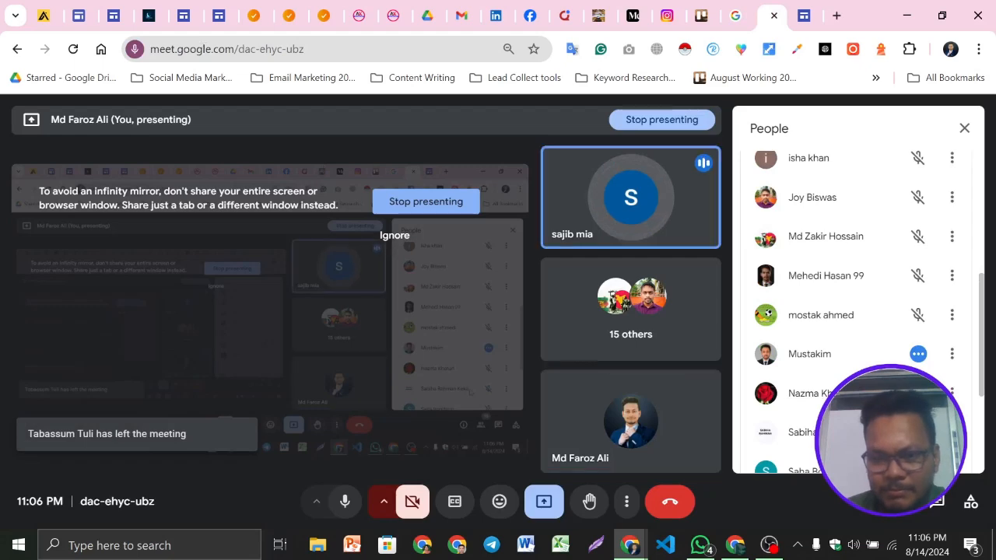
scroll(857, 312, up, 4)
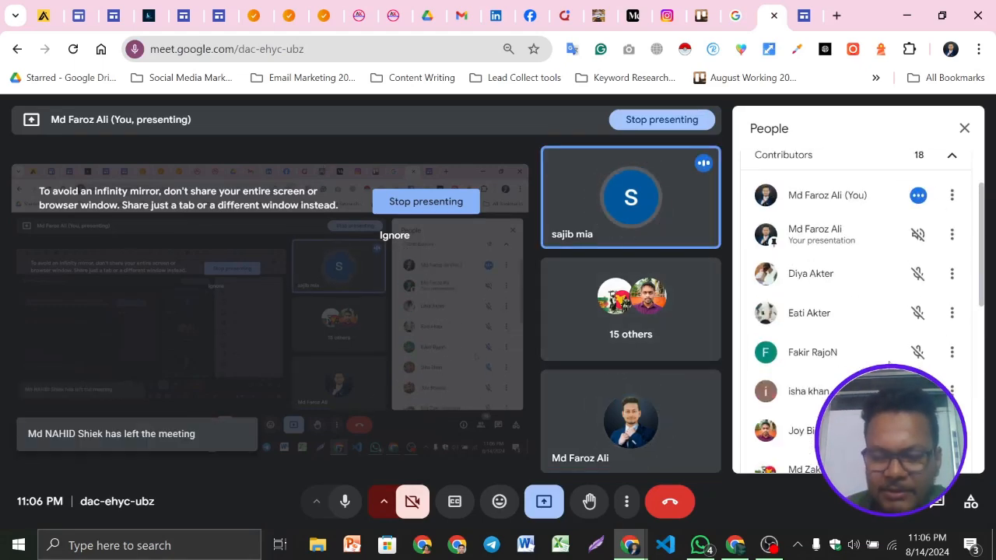
scroll(933, 369, up, 2)
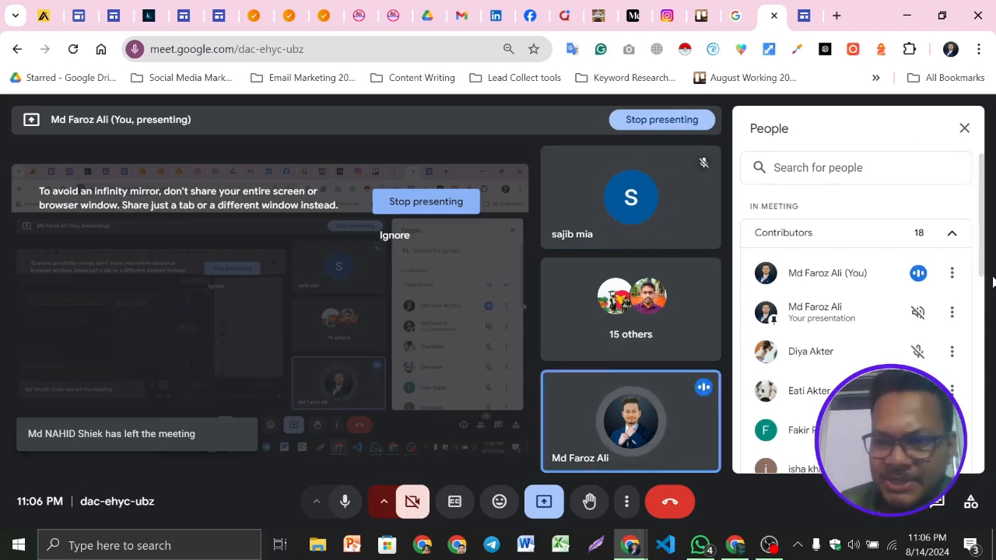
scroll(939, 349, down, 3)
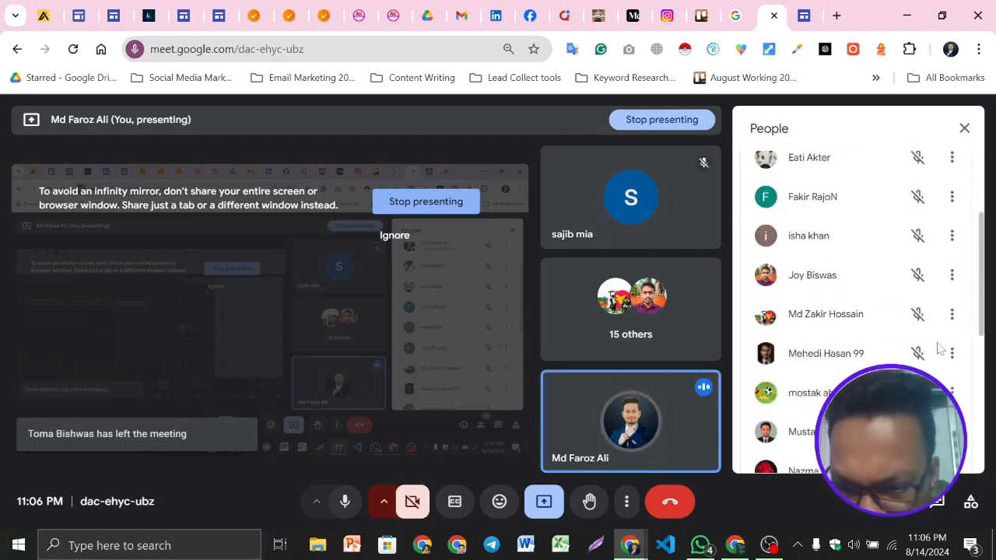
scroll(938, 350, down, 3)
scroll(938, 350, up, 5)
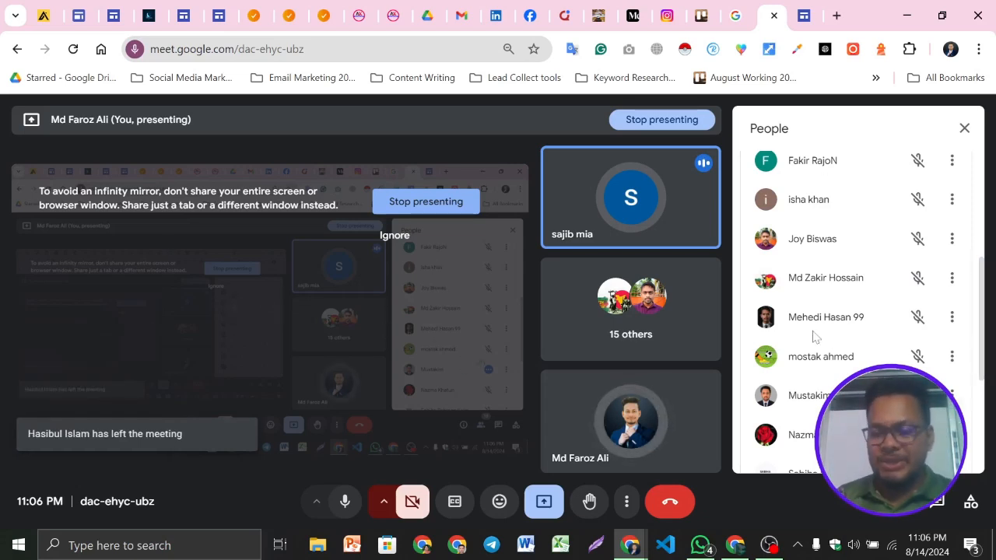
scroll(856, 312, down, 1)
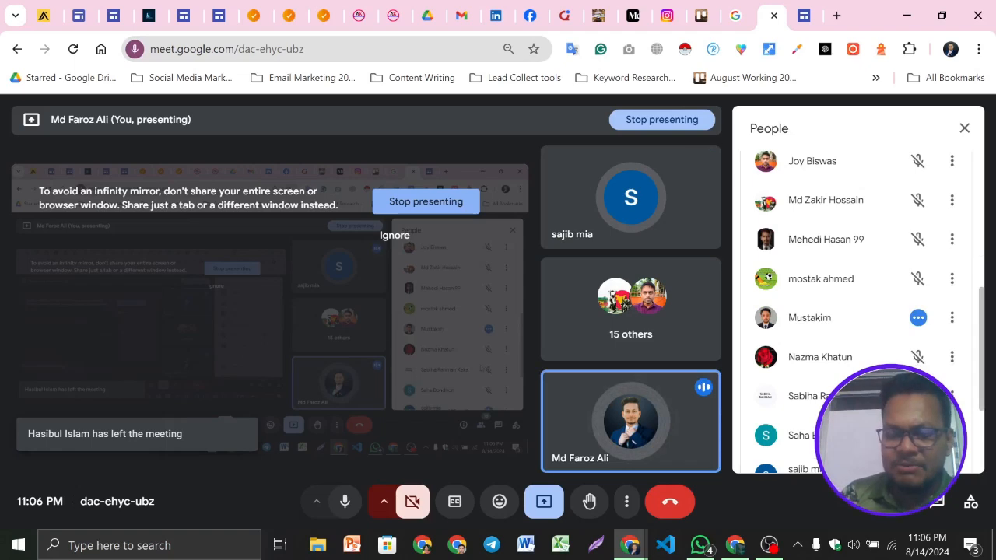
scroll(907, 390, down, 2)
scroll(907, 390, up, 4)
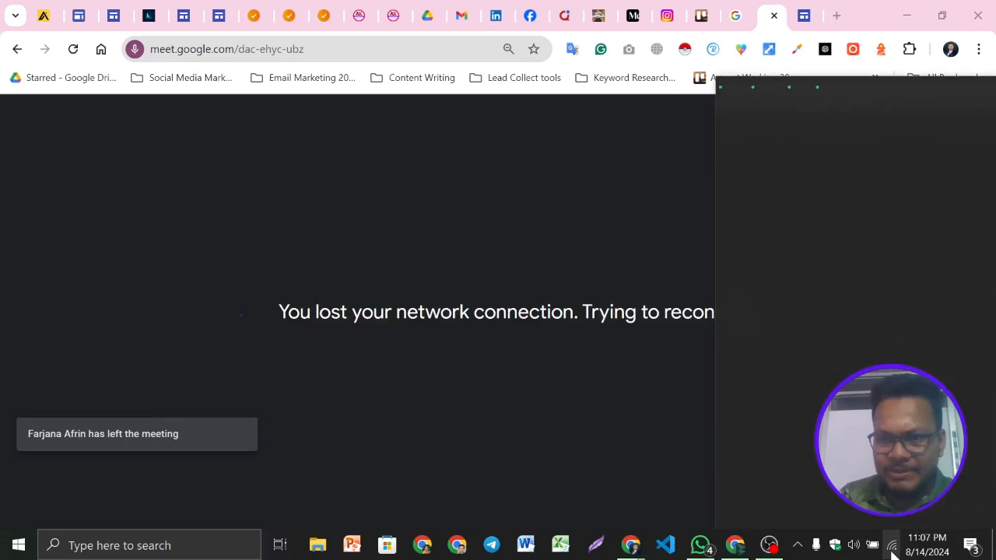
Connect the computer to the E-Learning Rajbari Wi-Fi network
click(892, 546)
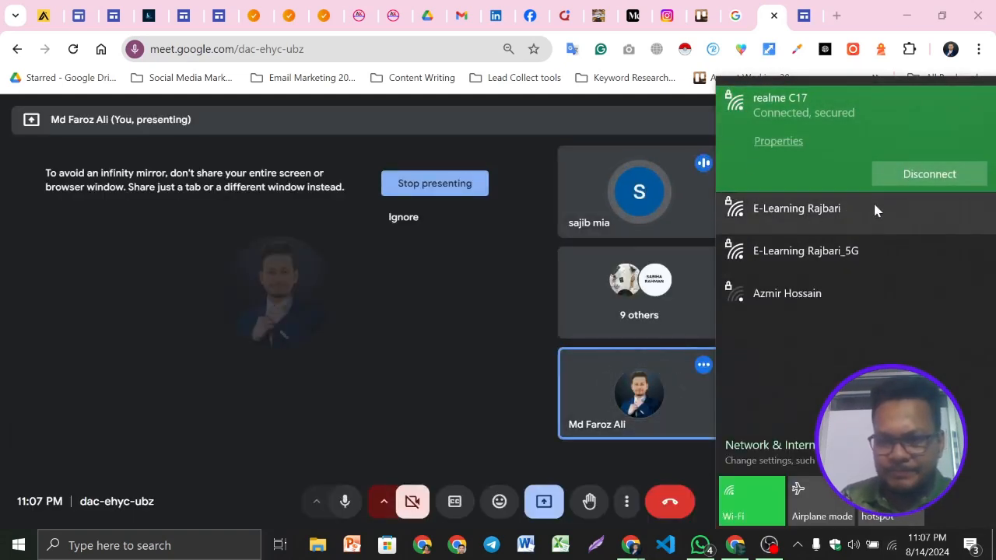
click(874, 210)
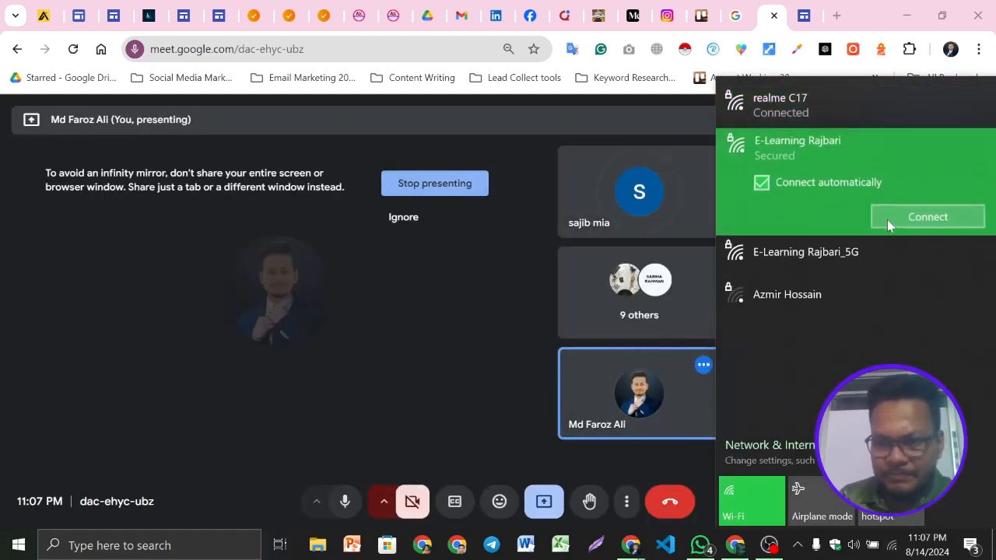
click(928, 218)
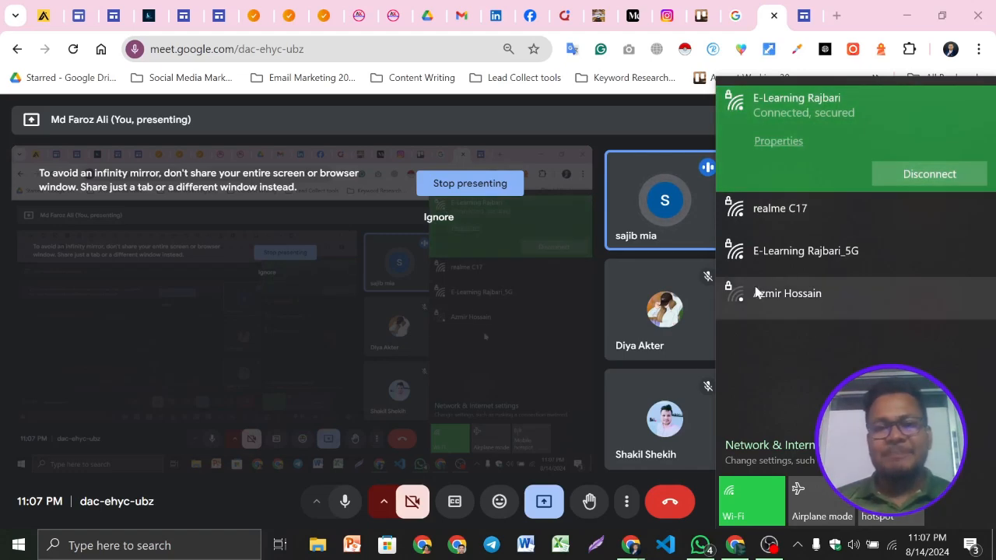
click(486, 288)
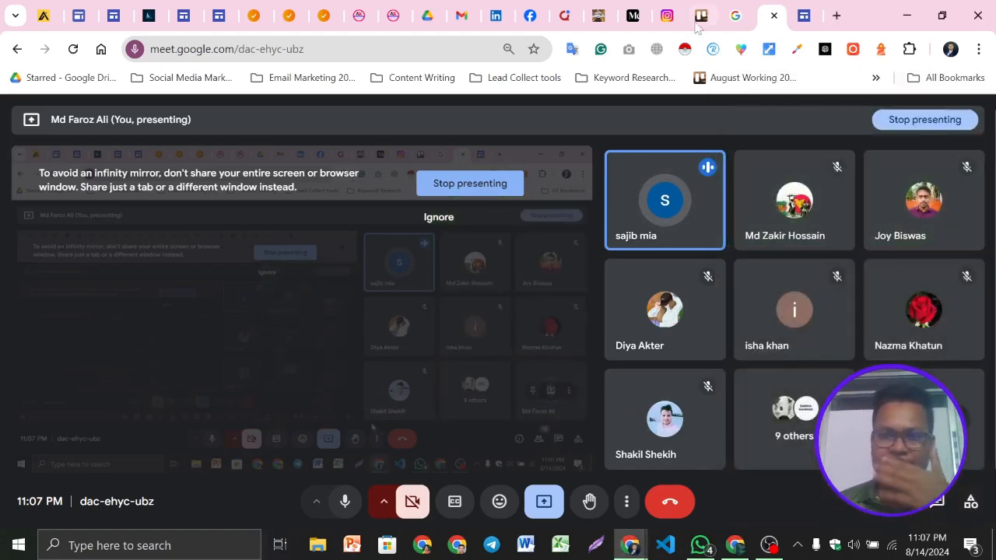
Preview the Contact Us page and review the Get in Touch section with its social icons
click(804, 14)
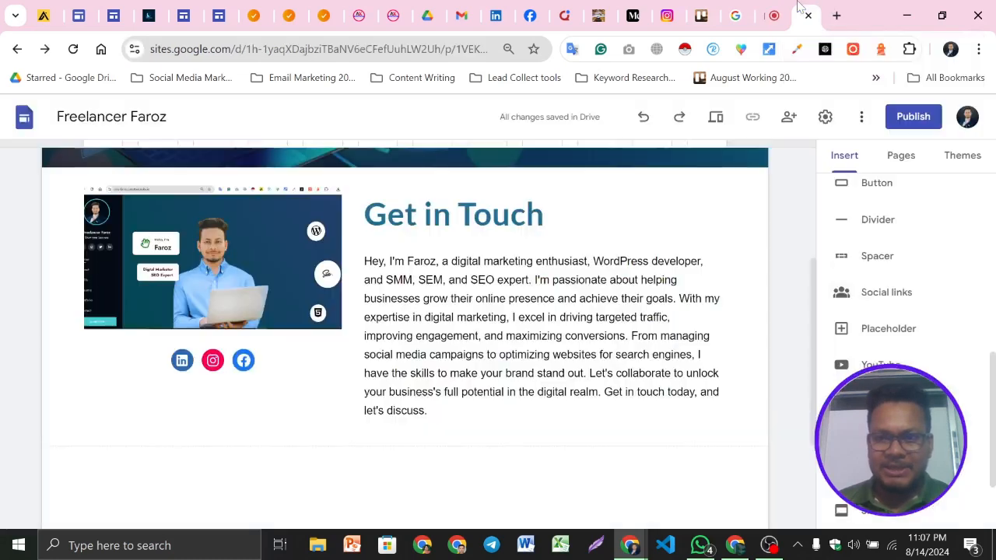
click(564, 374)
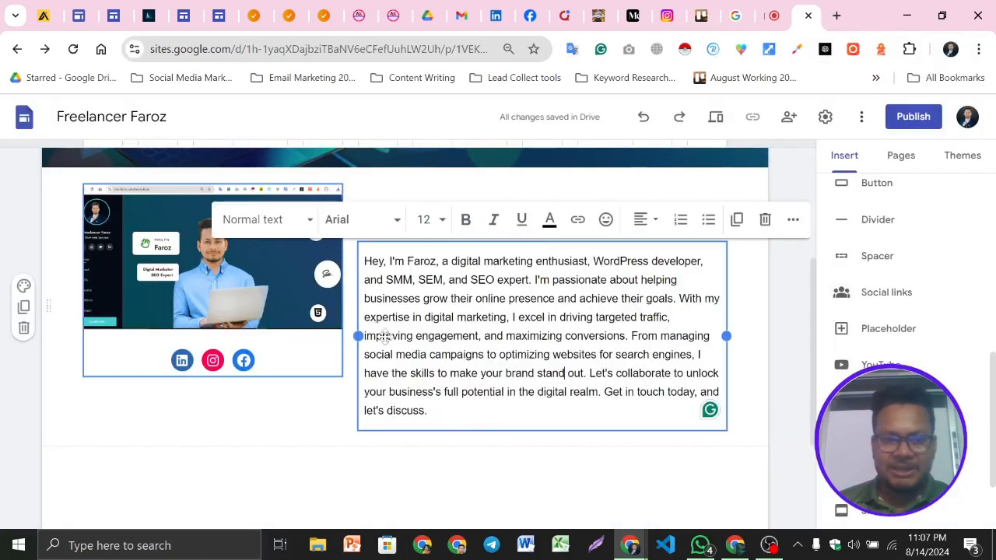
scroll(747, 262, up, 1)
click(720, 123)
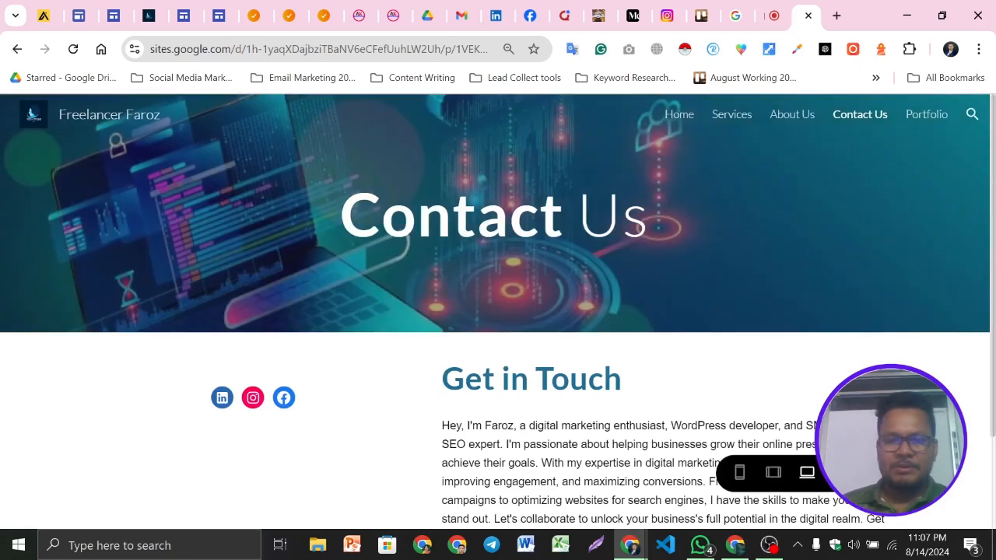
scroll(531, 332, down, 1)
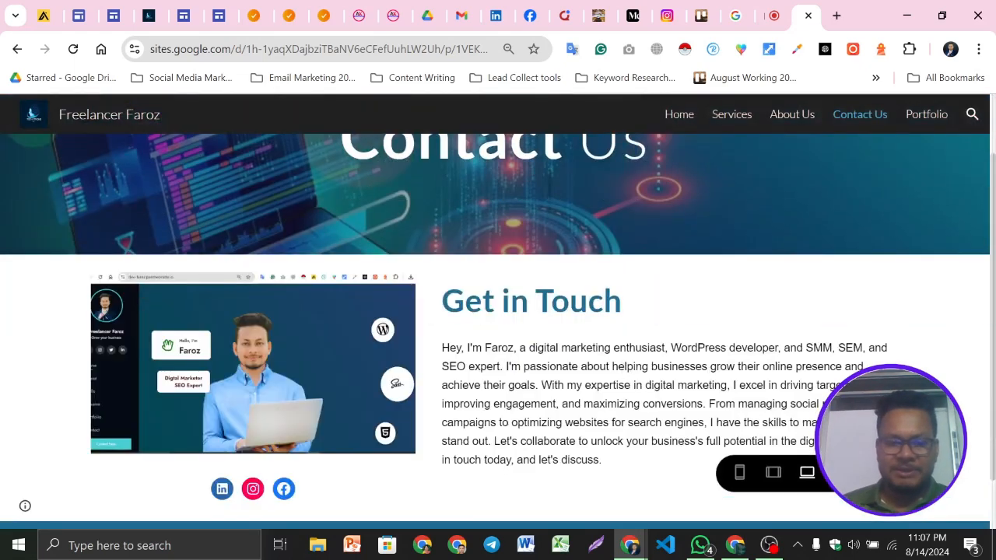
scroll(566, 425, down, 1)
scroll(161, 304, up, 2)
scroll(160, 305, down, 2)
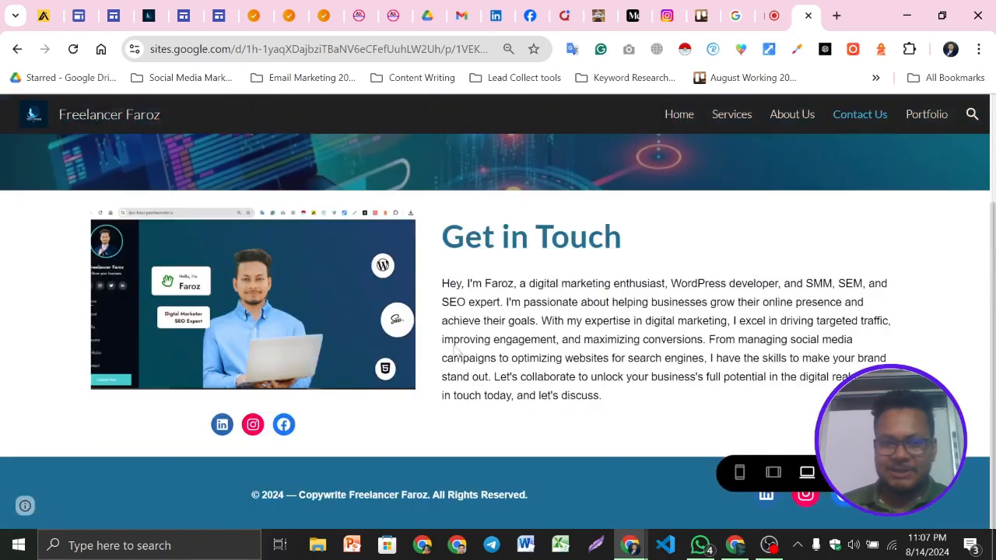
click(852, 472)
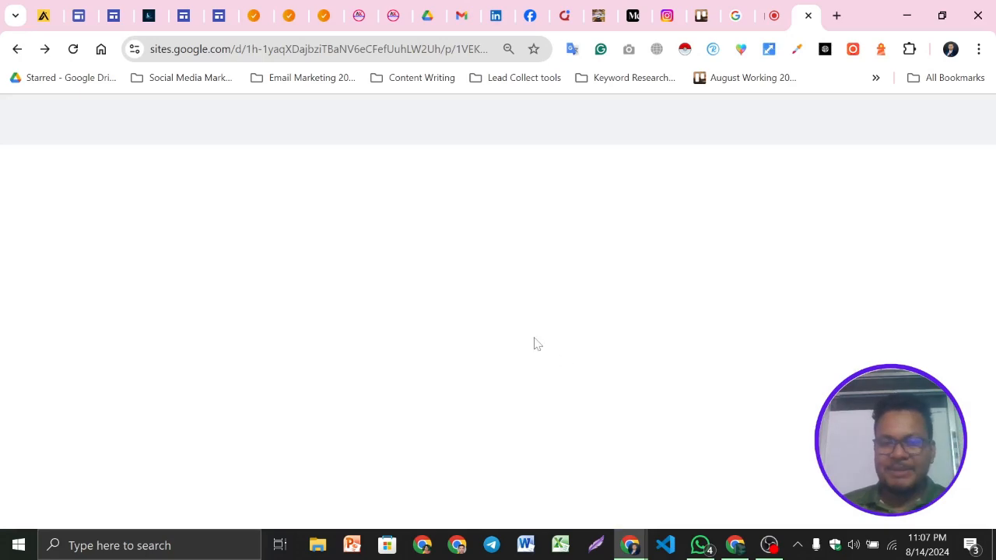
Insert an empty text box below the Get in Touch block
scroll(498, 319, down, 2)
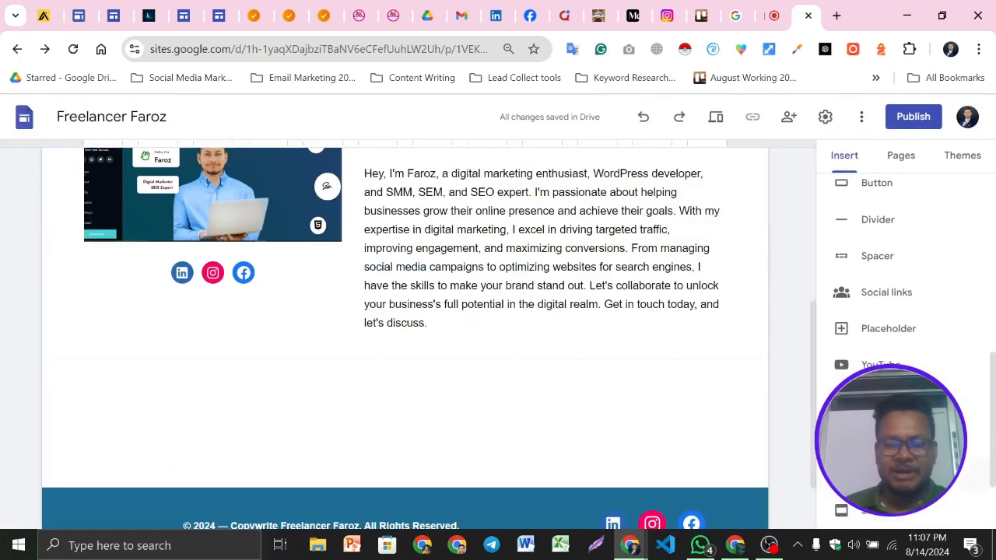
scroll(928, 361, down, 5)
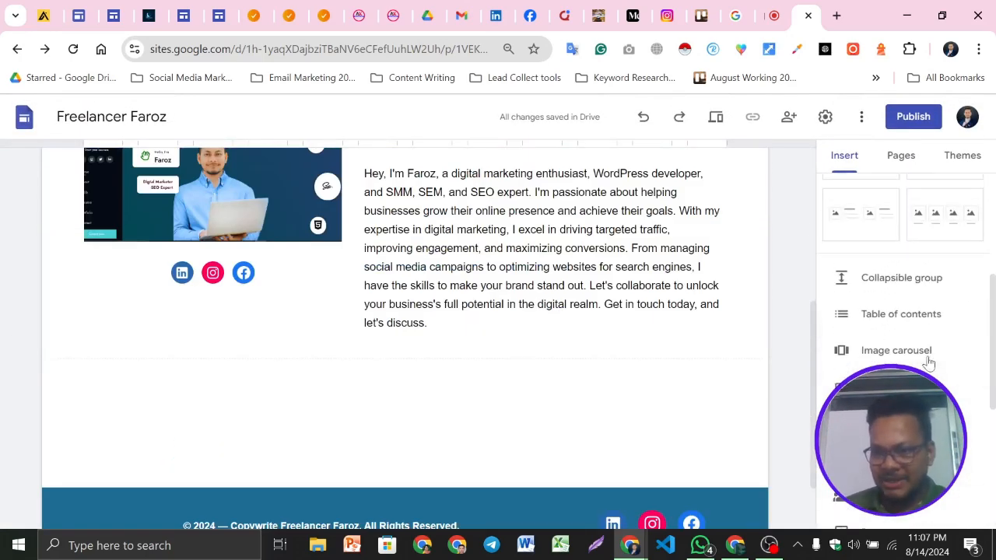
scroll(929, 360, up, 3)
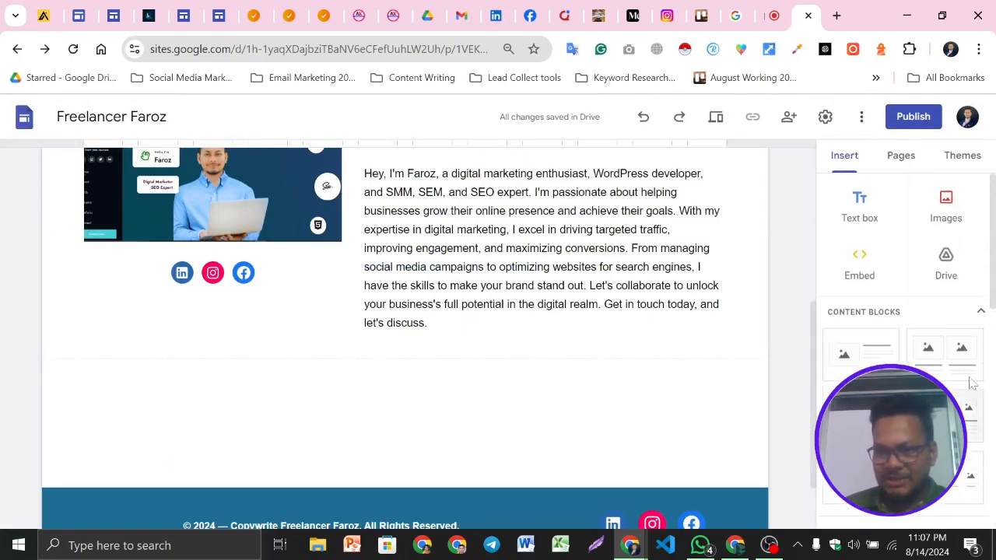
click(860, 207)
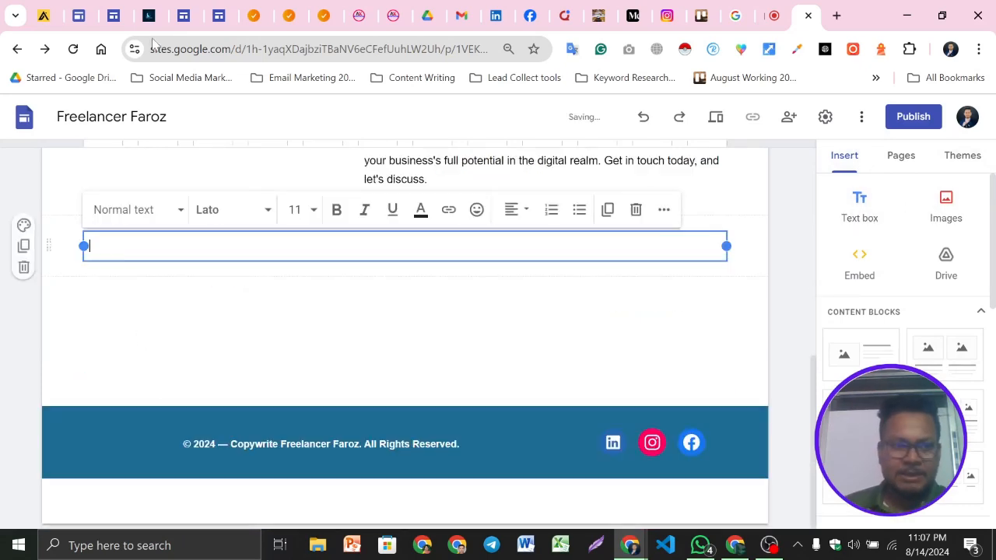
Copy the email and phone lines from the reference About Me site and paste them into the new text box
click(361, 11)
click(395, 13)
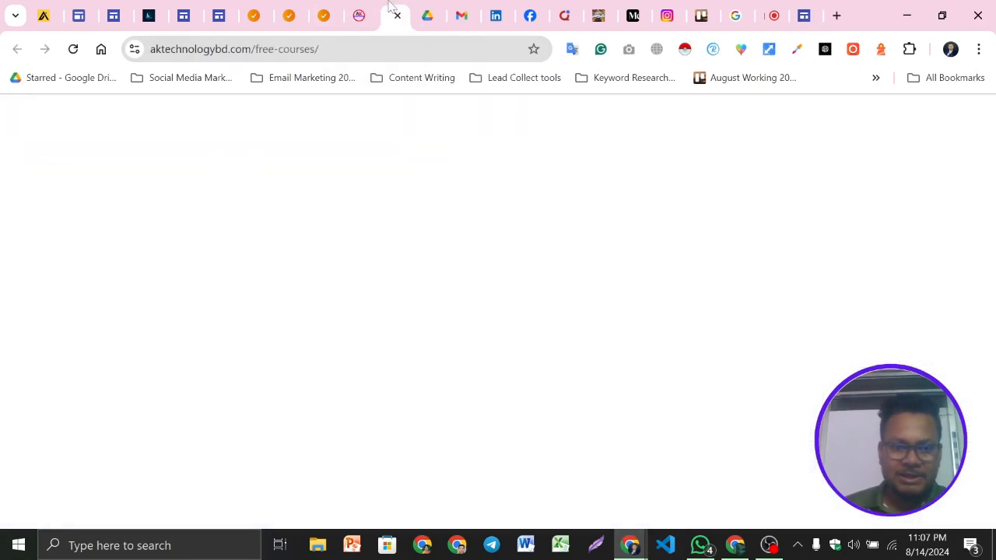
click(218, 15)
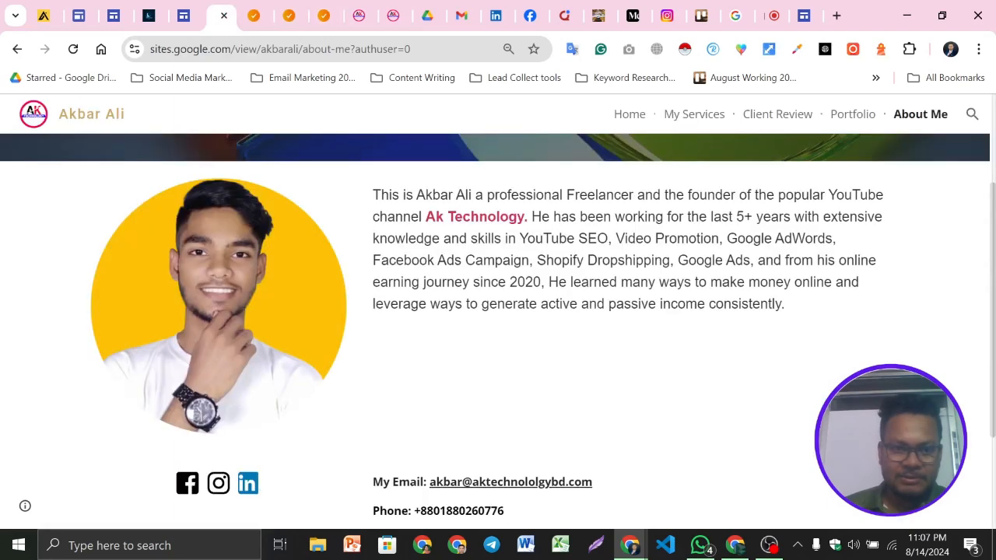
scroll(510, 328, down, 2)
drag(389, 327, 543, 355)
key(ctrl+c)
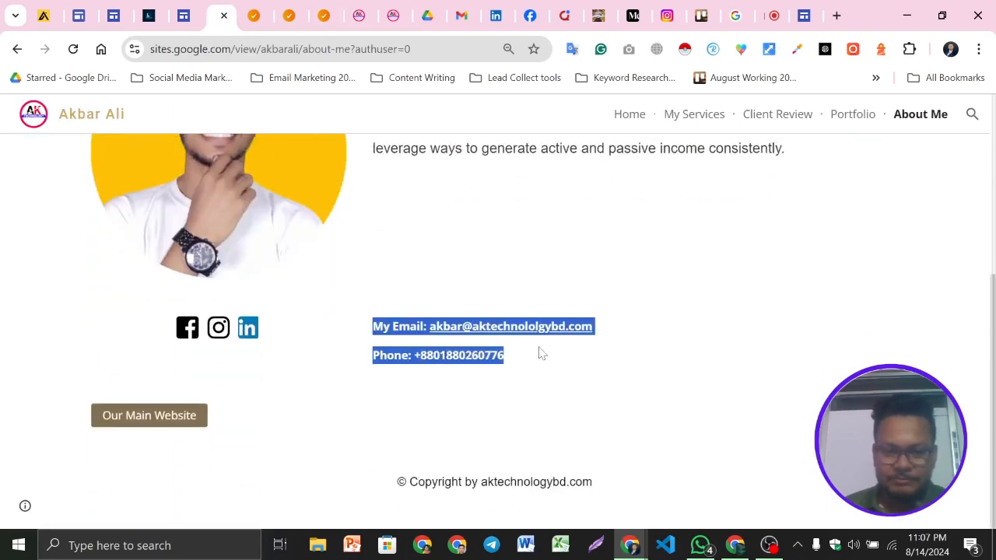
click(804, 15)
key(ctrl+v)
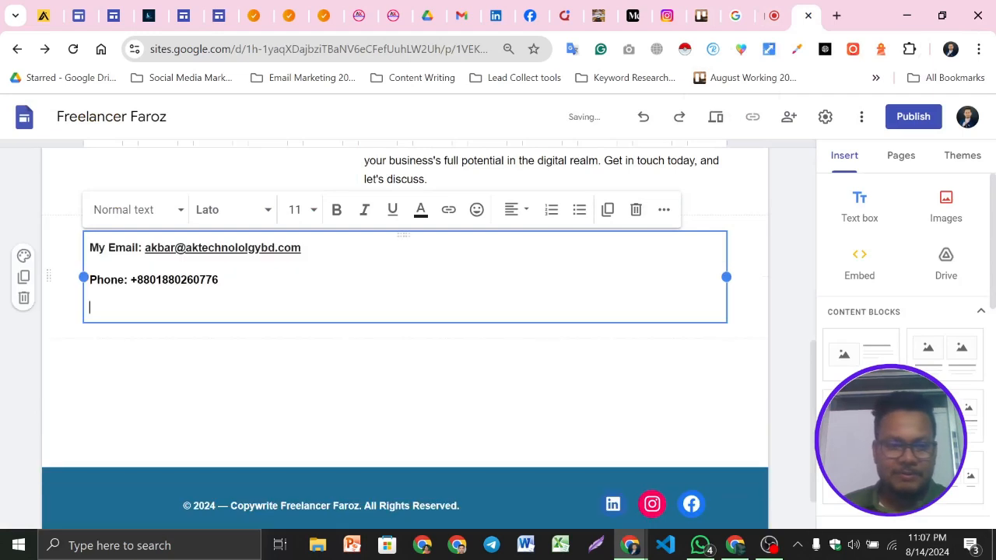
key(BackSpace)
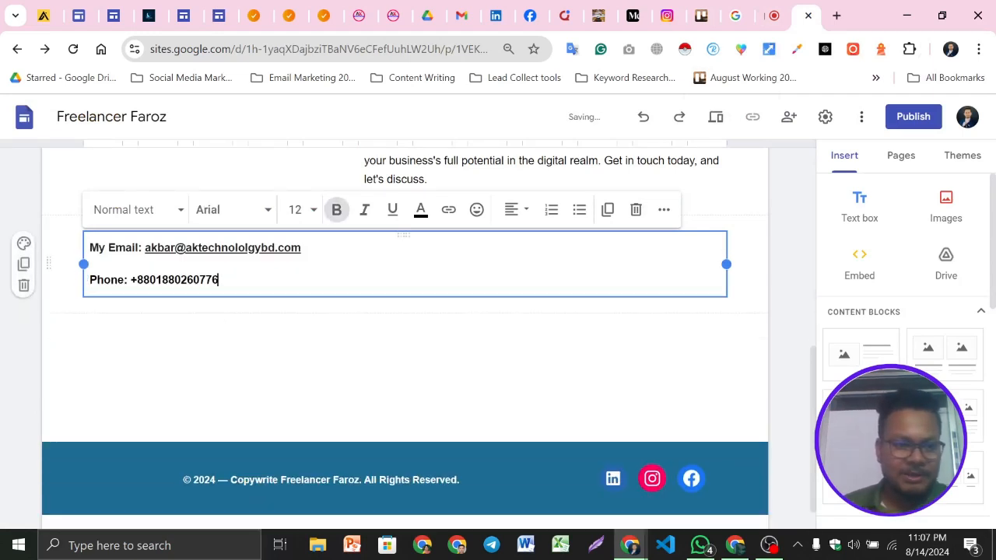
Replace the pasted phone number with the owner's own phone number
drag(162, 281, 219, 280)
key(BackSpace)
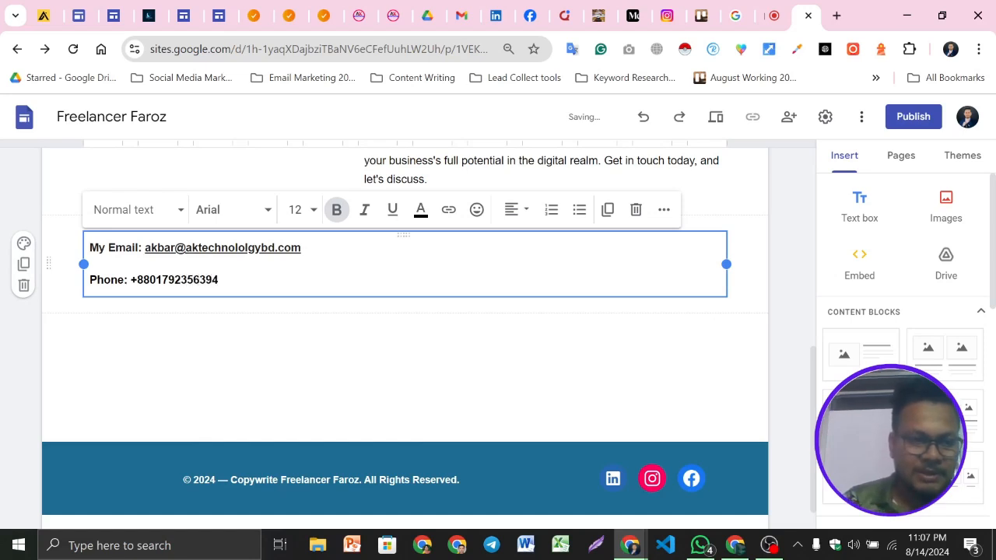
Replace the email address with the owner's own e-mail and remove the underline from the email line
drag(145, 248, 301, 247)
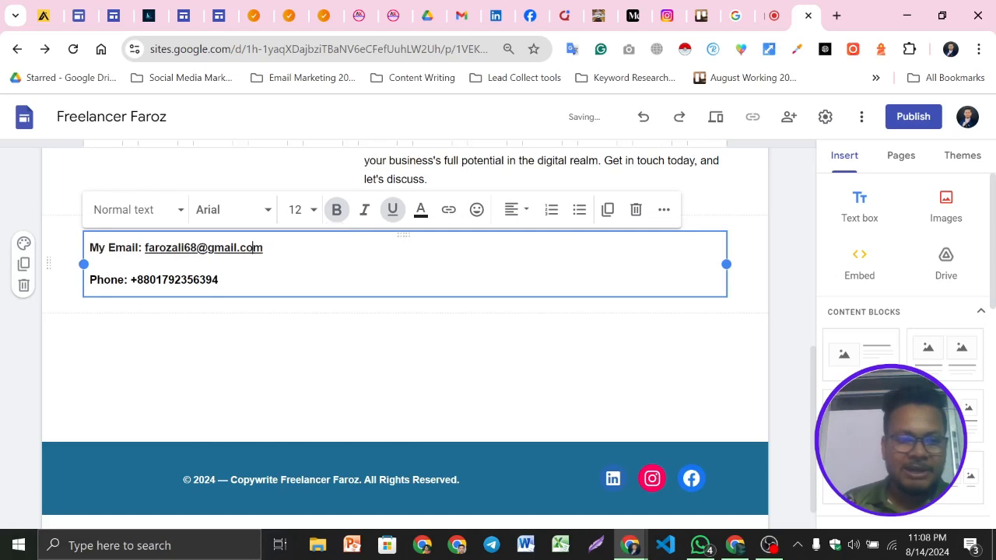
drag(263, 247, 89, 247)
click(393, 210)
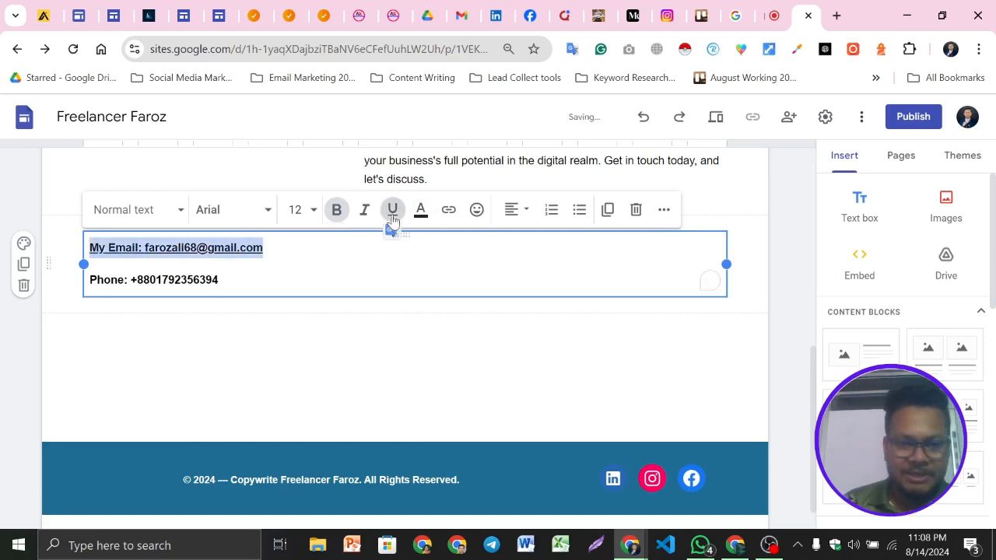
click(219, 280)
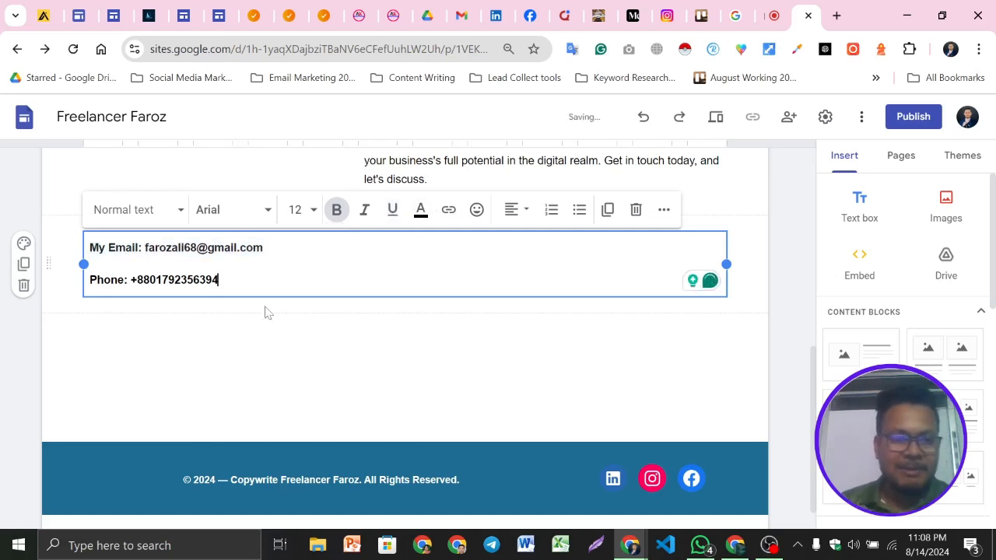
click(230, 366)
click(218, 281)
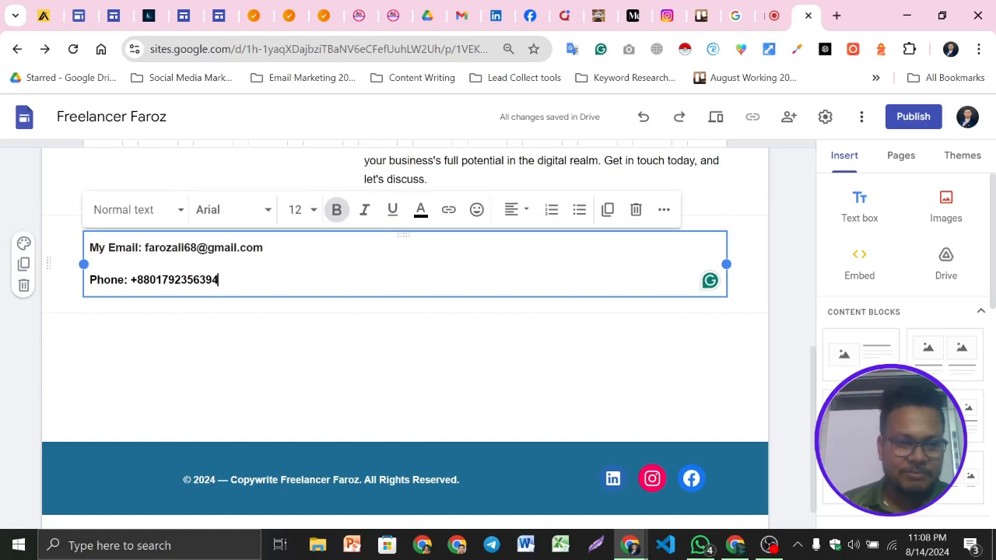
click(275, 339)
click(226, 9)
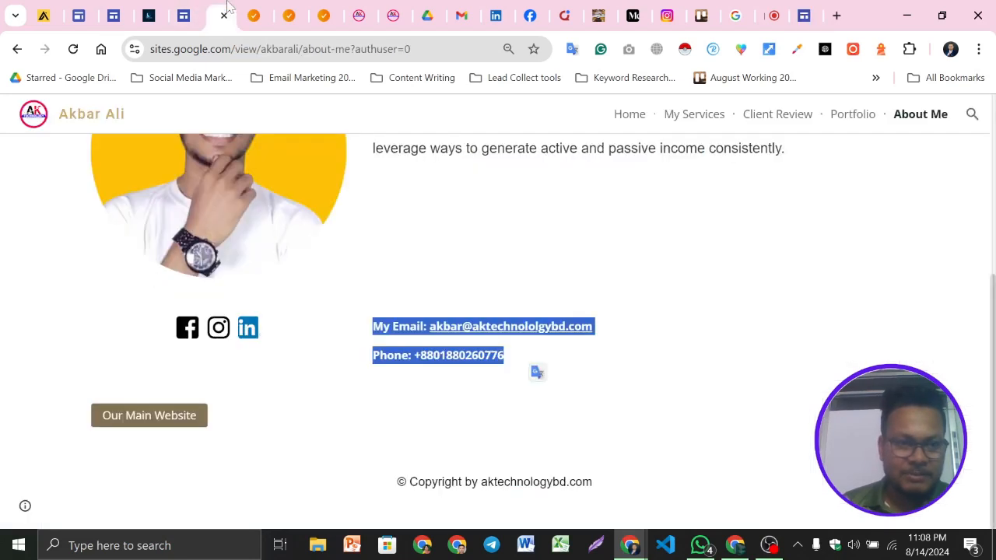
click(566, 274)
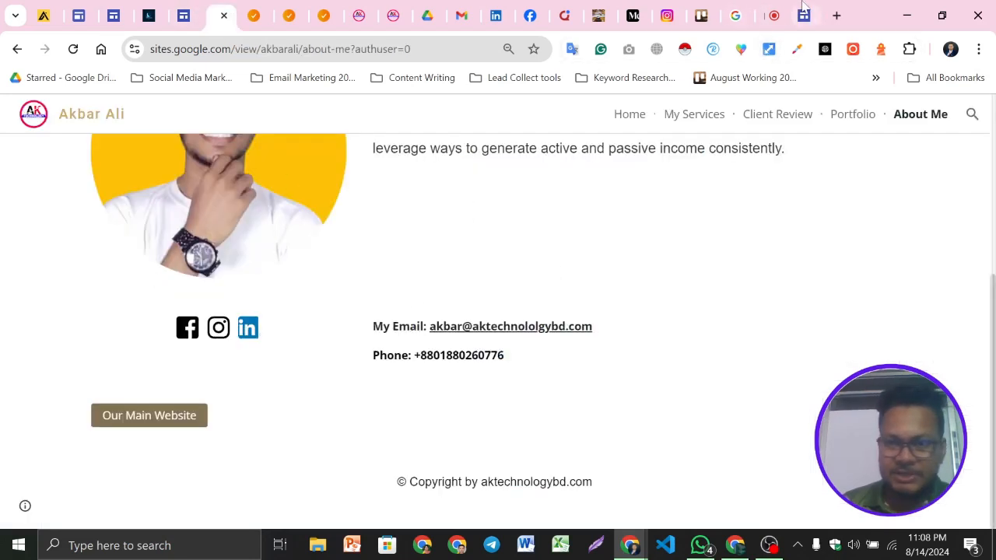
click(803, 16)
Copy the email and phone lines into the Get in Touch text on a new line below its paragraph
scroll(412, 271, up, 1)
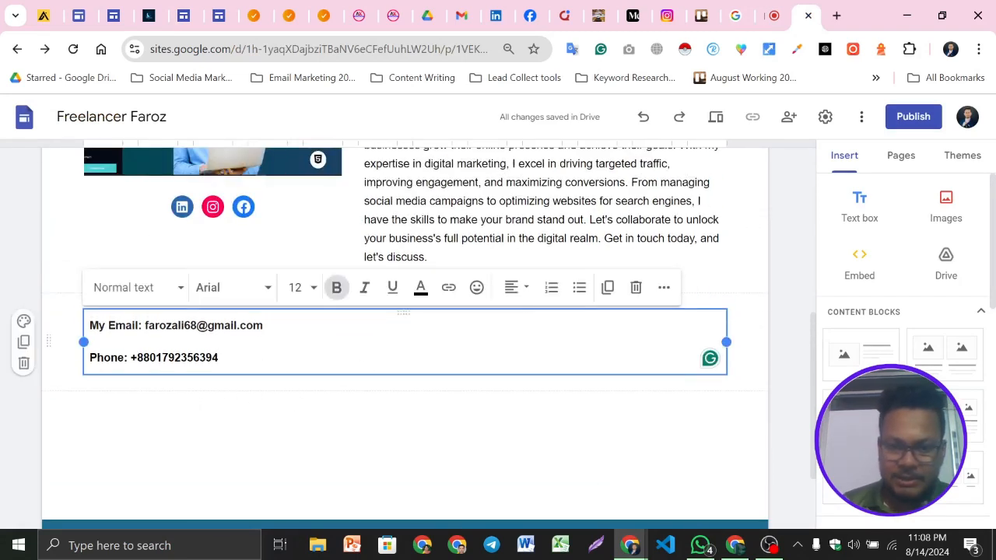
click(719, 302)
click(264, 325)
click(741, 341)
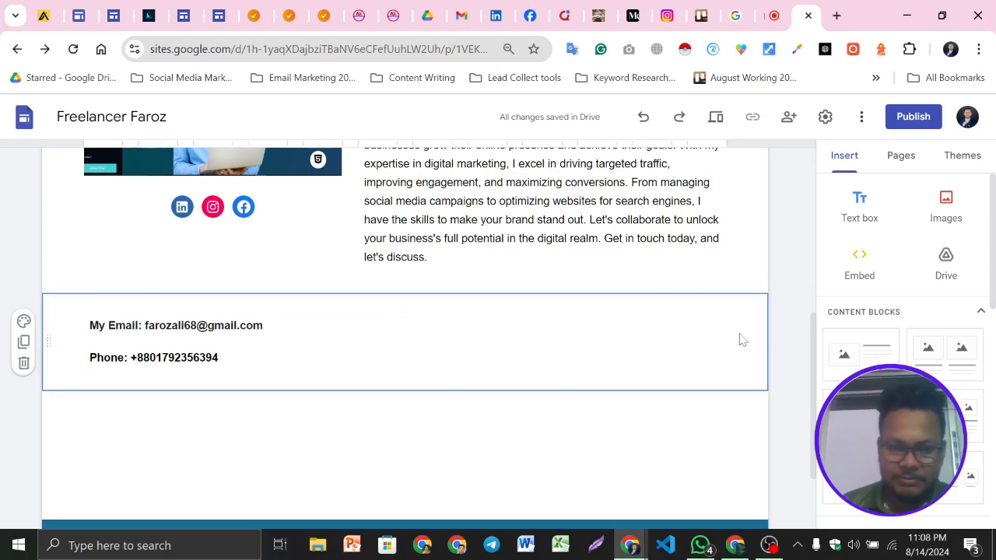
drag(221, 359, 88, 359)
click(219, 358)
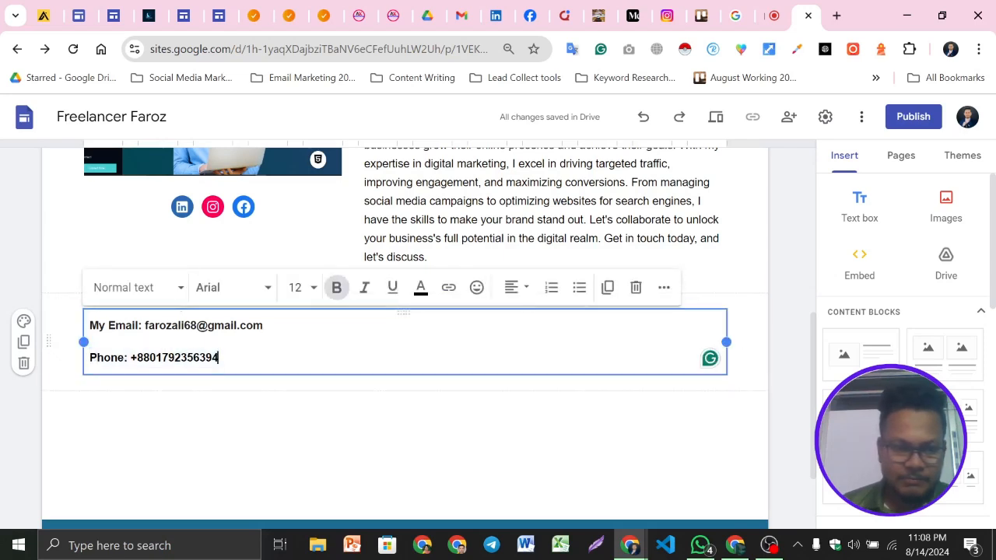
click(75, 319)
click(109, 325)
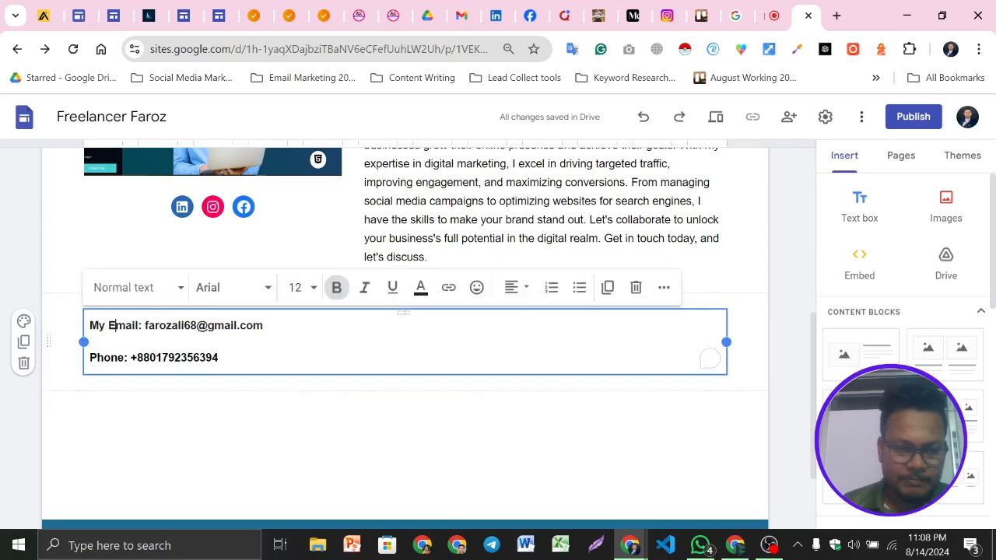
drag(219, 358, 87, 324)
key(ctrl+c)
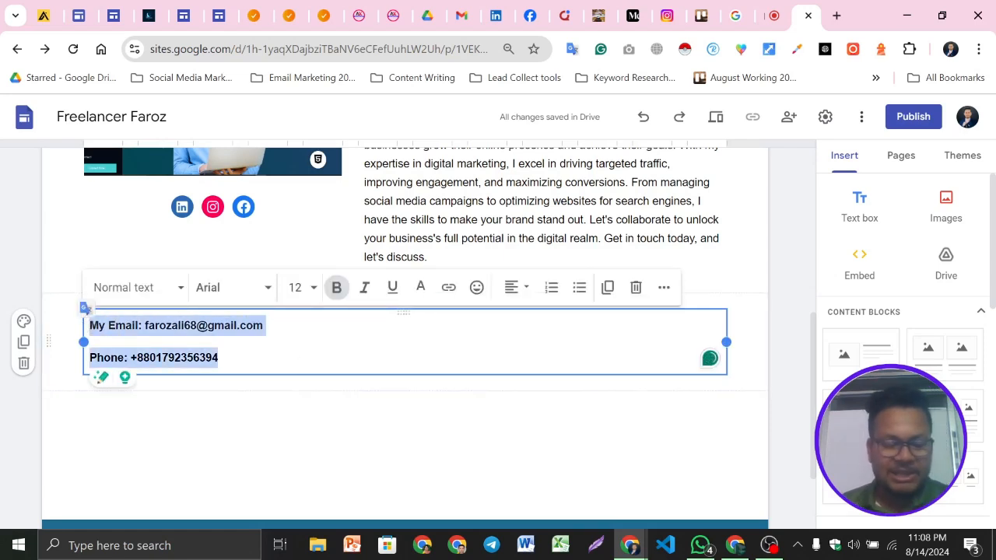
click(474, 267)
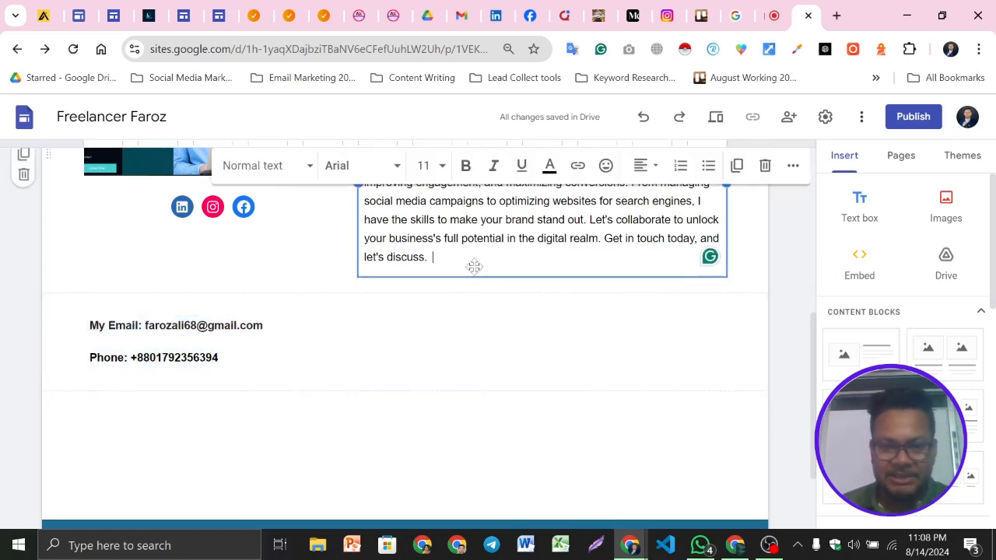
key(Return)
key(ctrl+v)
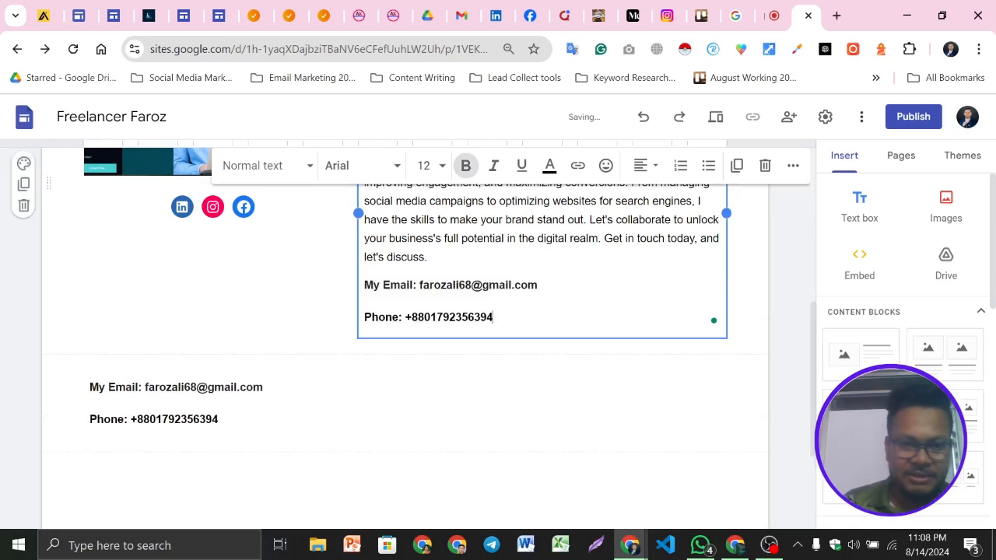
Delete the separate text box holding the duplicate email and phone lines
click(244, 387)
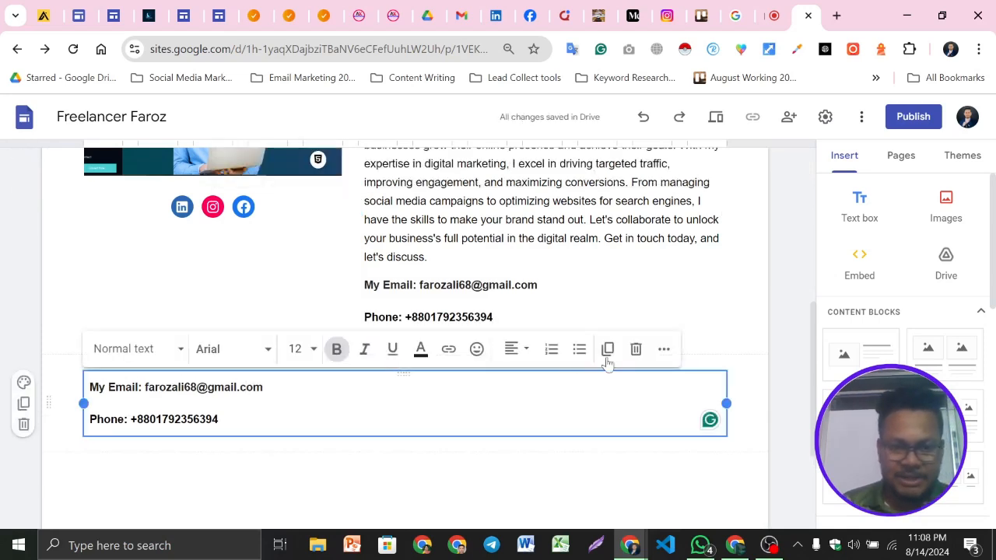
click(636, 350)
scroll(253, 288, down, 1)
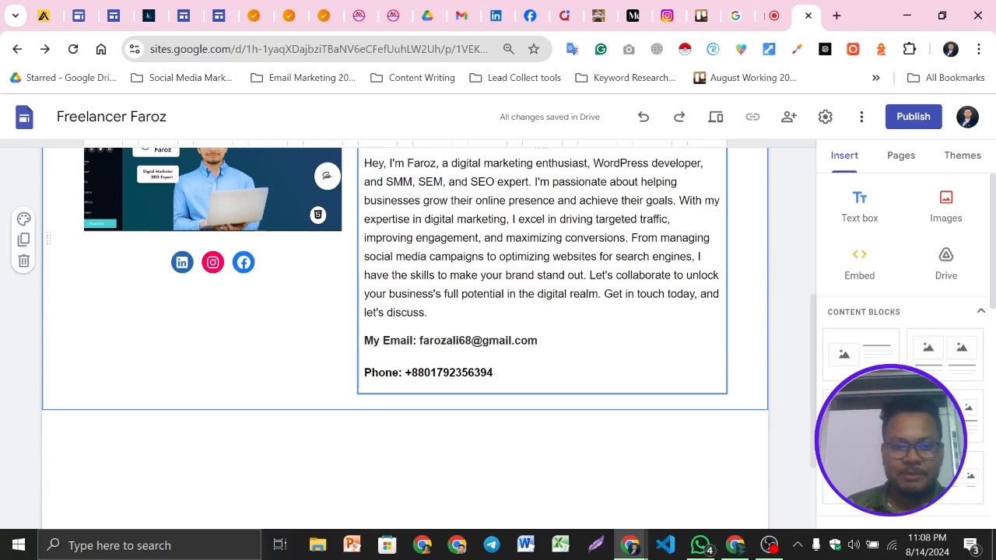
click(710, 374)
click(223, 303)
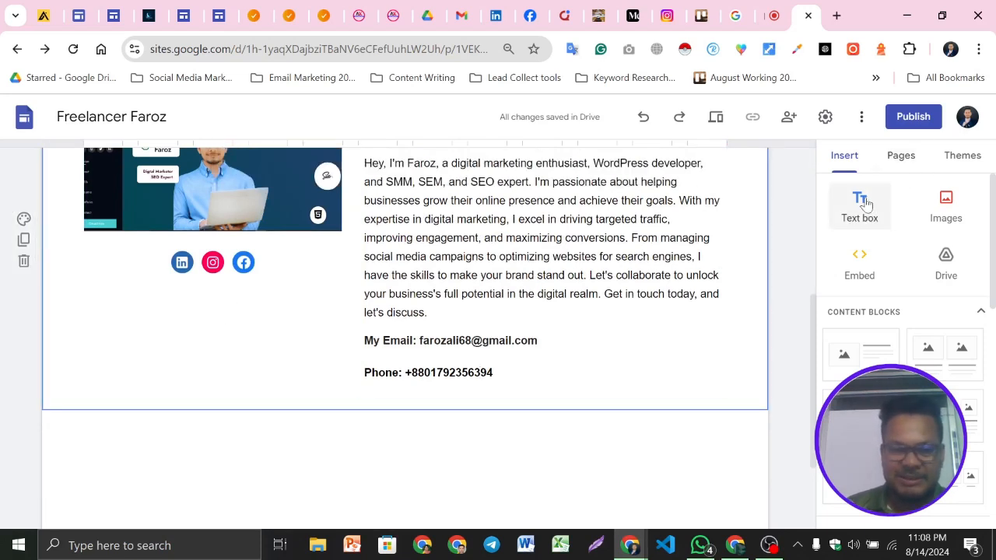
Preview the Contact Us page and check the Get in Touch section with the contact lines
click(716, 117)
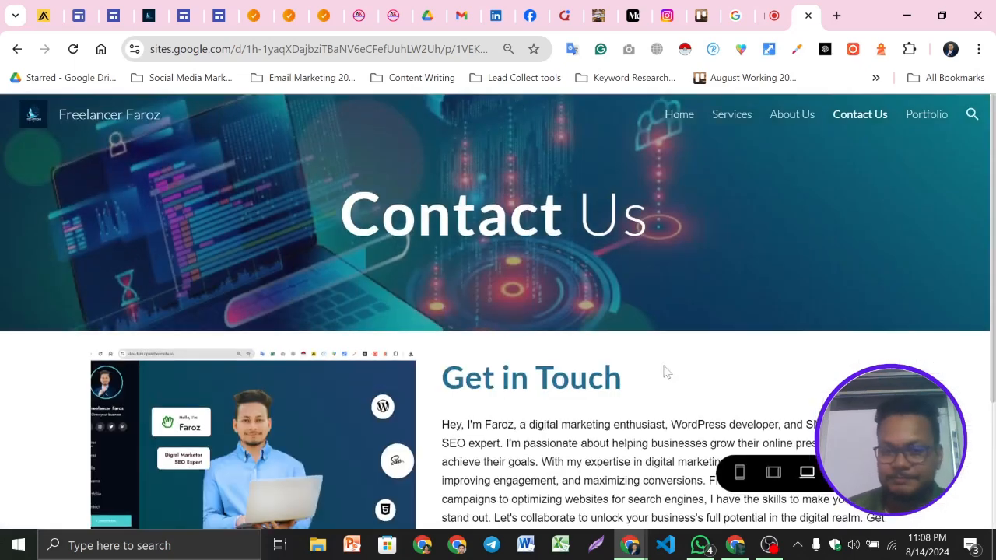
scroll(678, 360, down, 2)
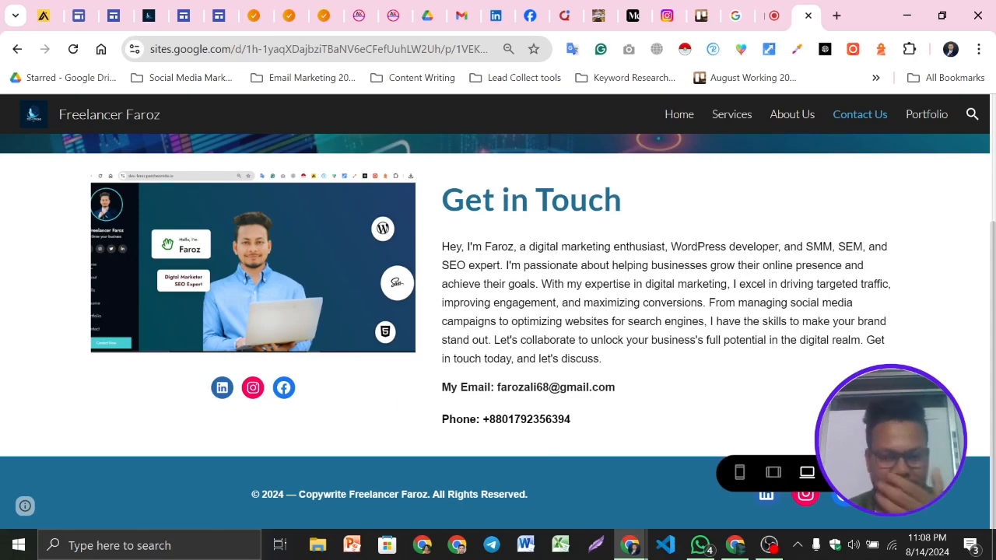
click(851, 472)
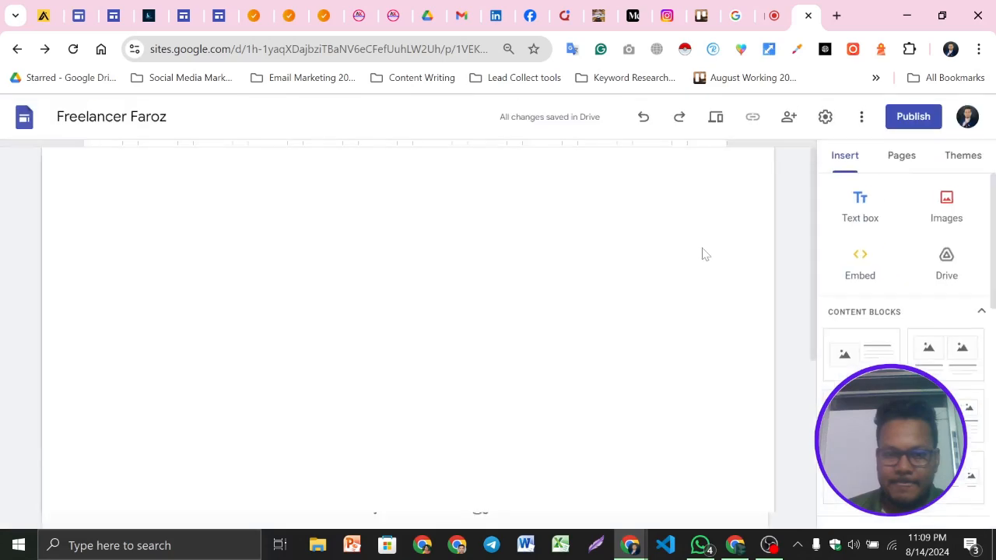
Insert the Advanced Digital Marketing Google Form below the Get in Touch section
scroll(545, 333, down, 8)
scroll(903, 327, down, 5)
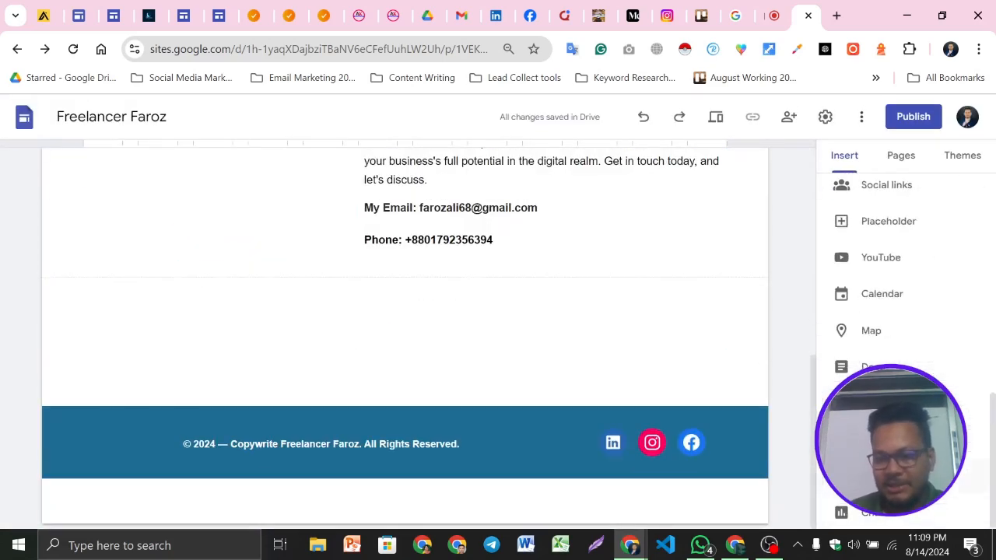
click(875, 476)
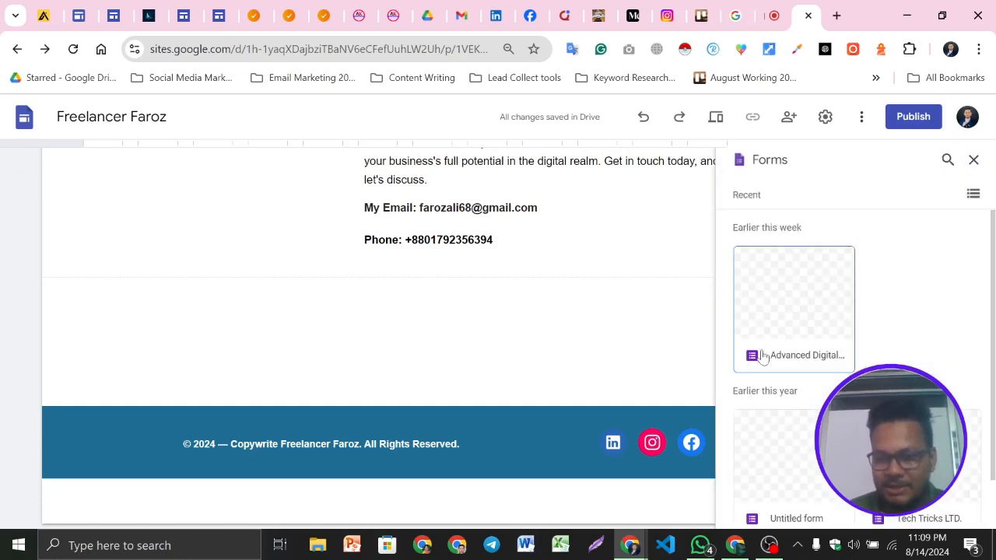
scroll(841, 334, down, 1)
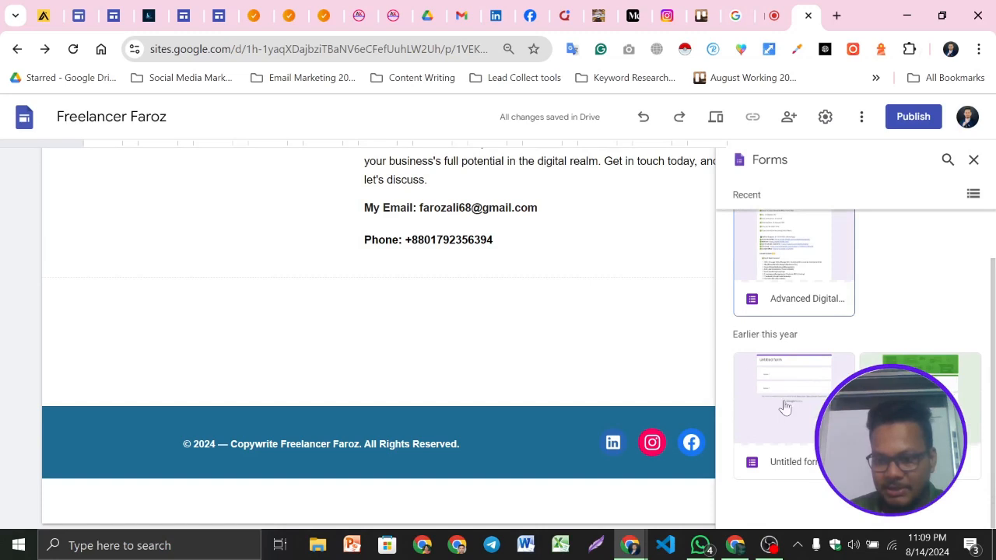
scroll(785, 406, up, 1)
click(802, 300)
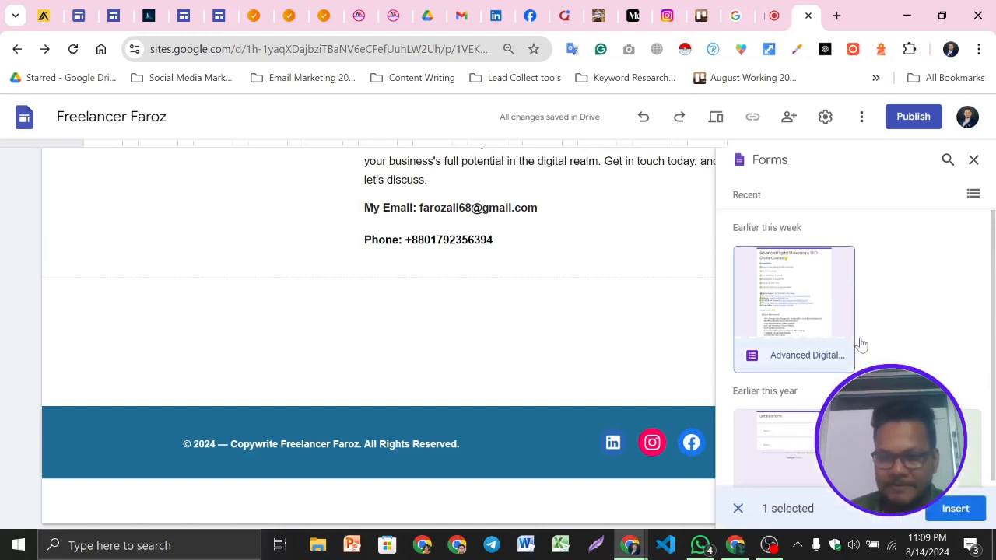
click(956, 510)
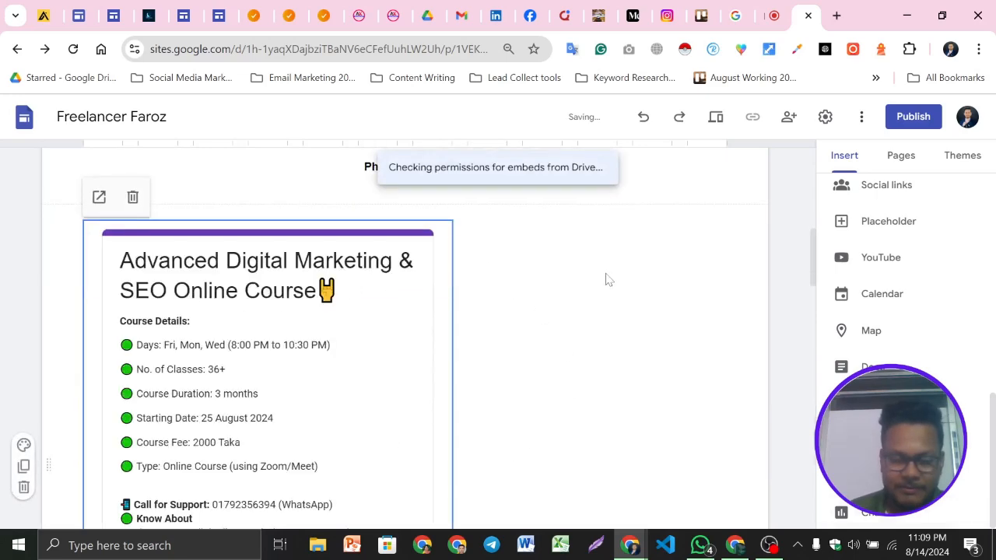
Scroll through the embedded form and delete it from the page
scroll(372, 319, down, 5)
scroll(369, 324, down, 10)
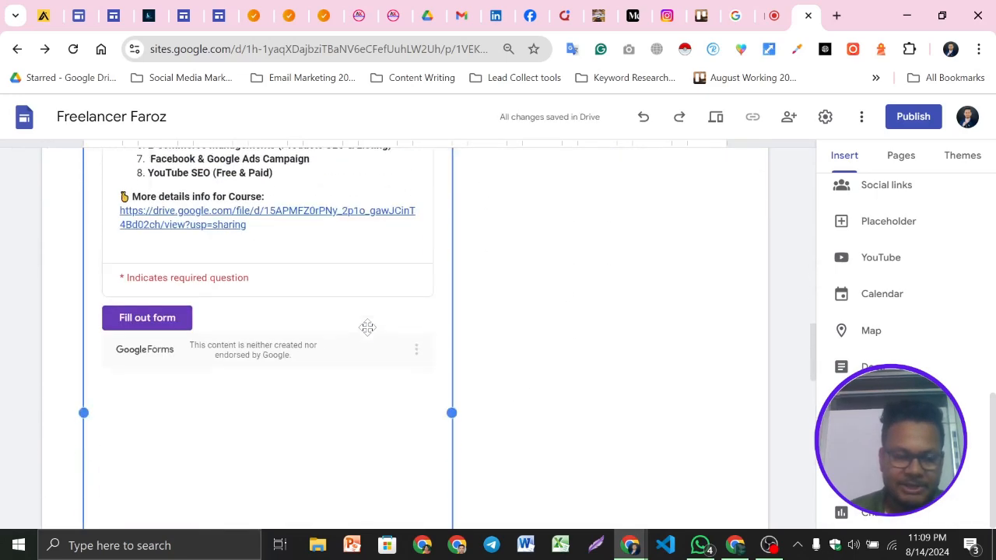
scroll(358, 377, up, 10)
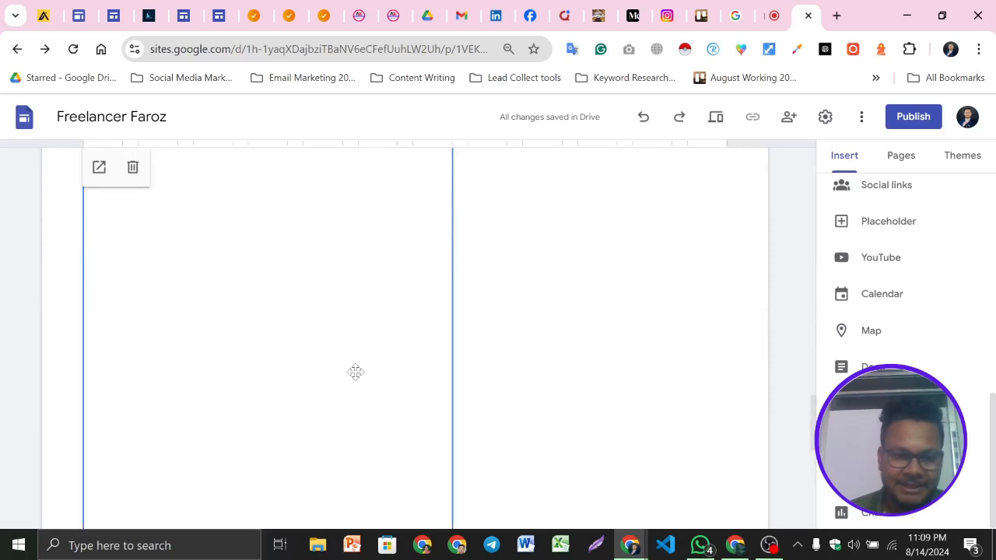
scroll(355, 372, up, 1)
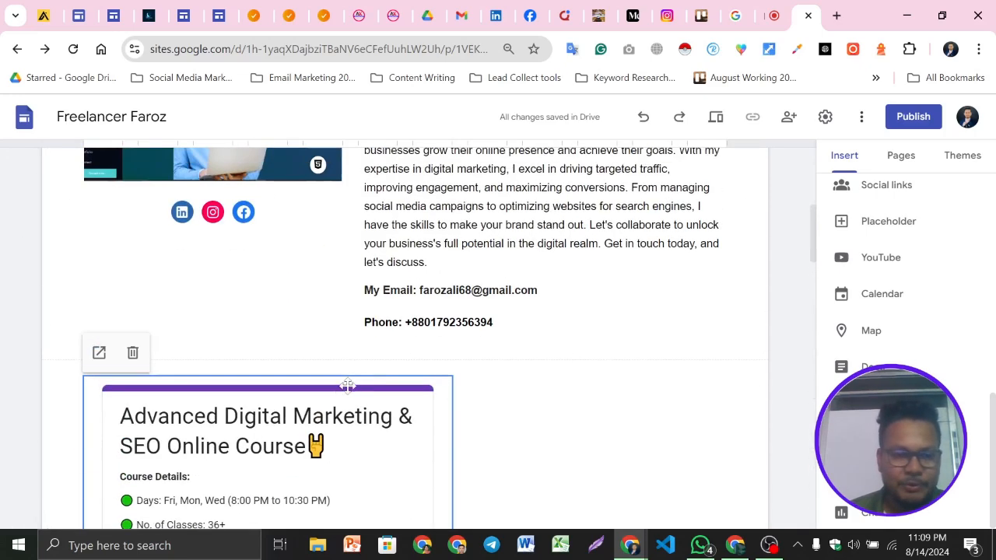
click(130, 354)
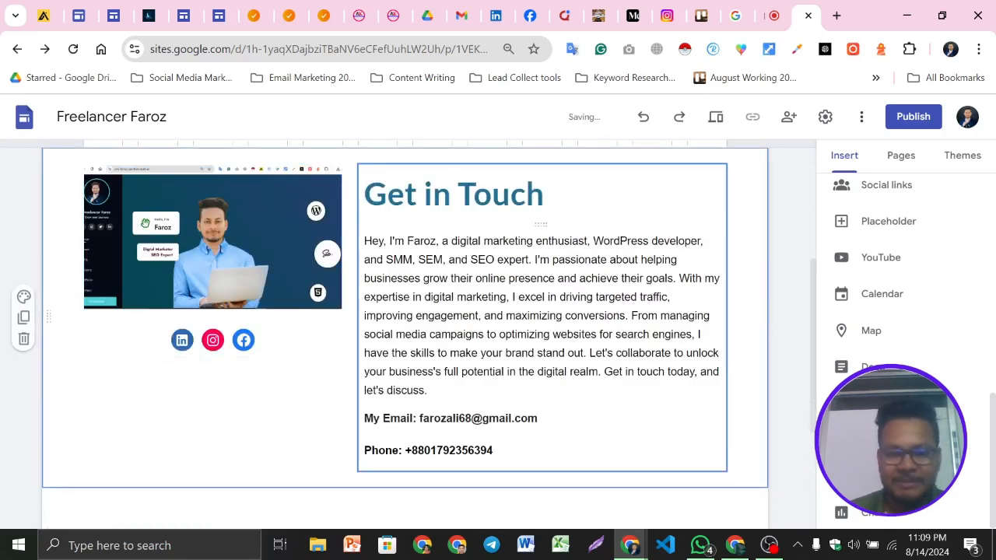
scroll(404, 312, down, 1)
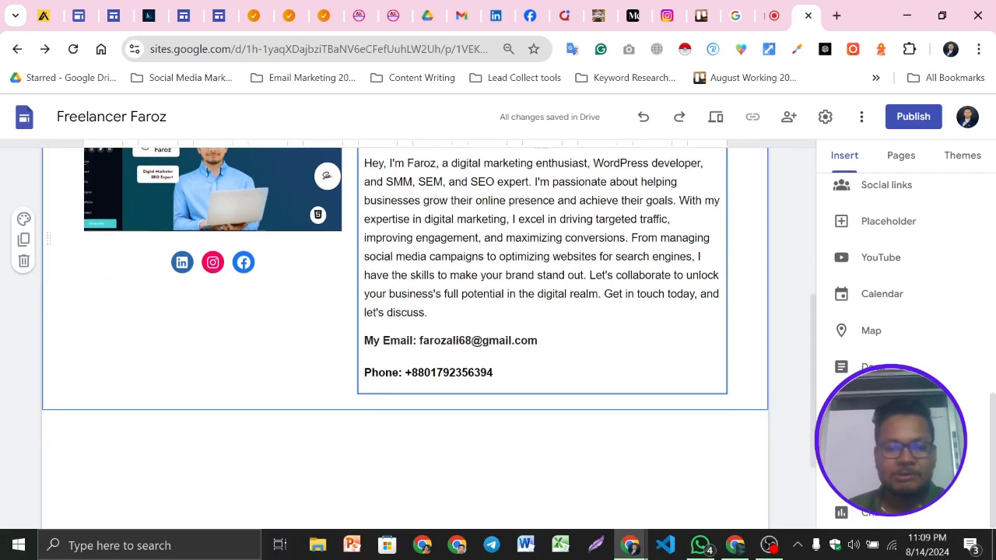
click(523, 383)
key(Return)
text(Website :)
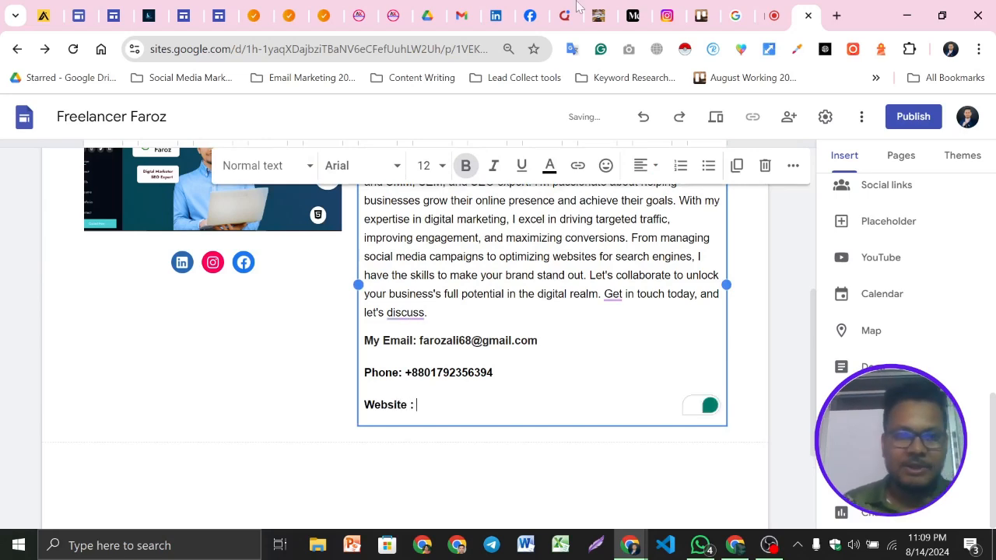
click(256, 16)
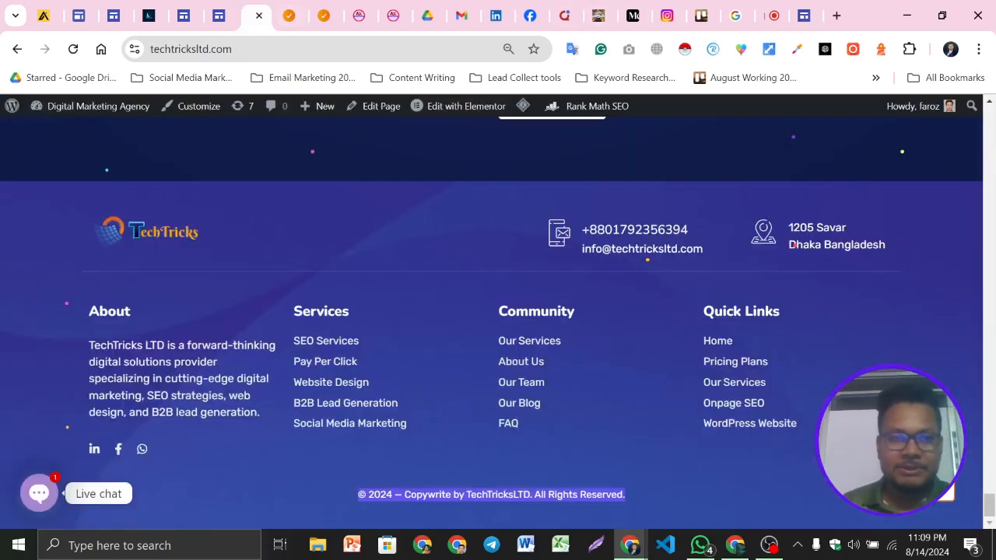
click(806, 15)
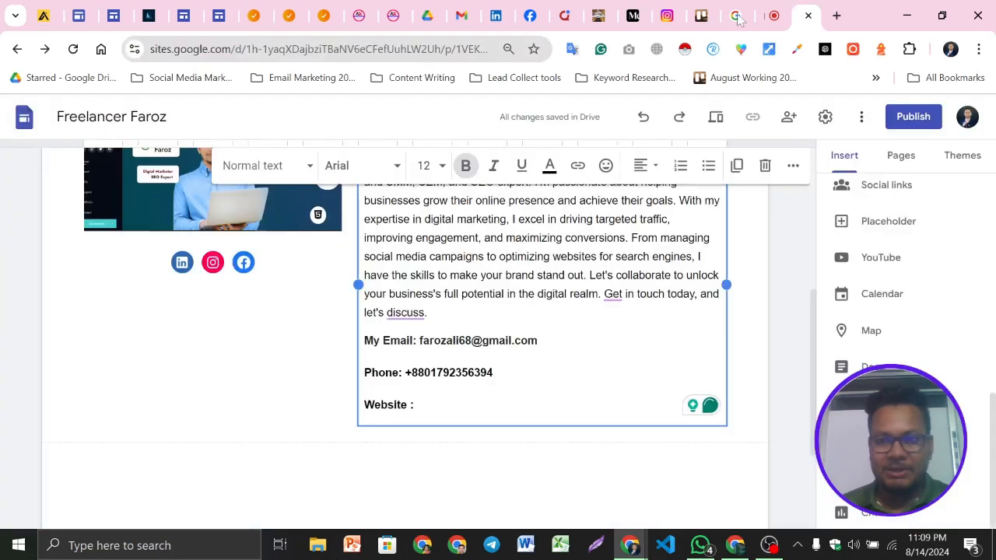
text(https://techtricksltd.com/)
key(Return)
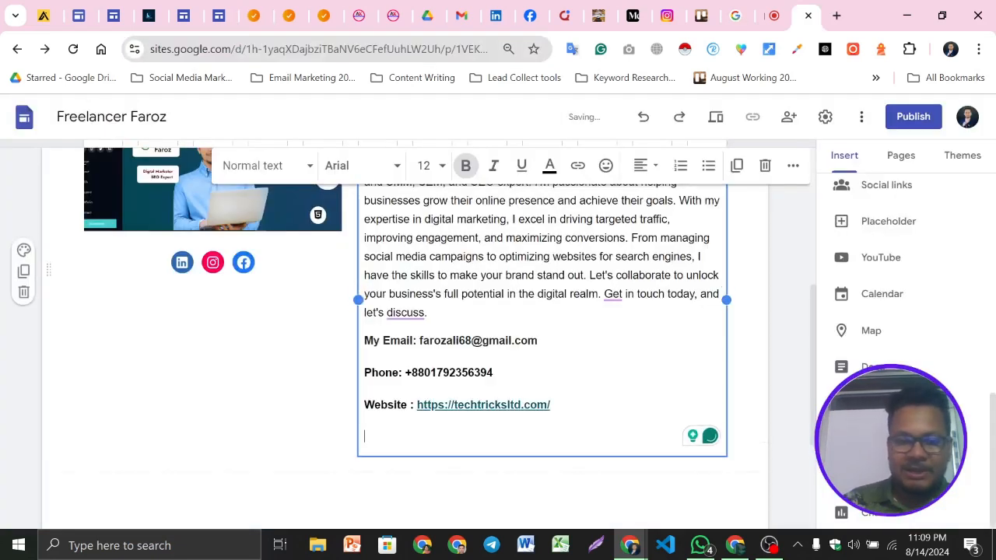
text(Youtube)
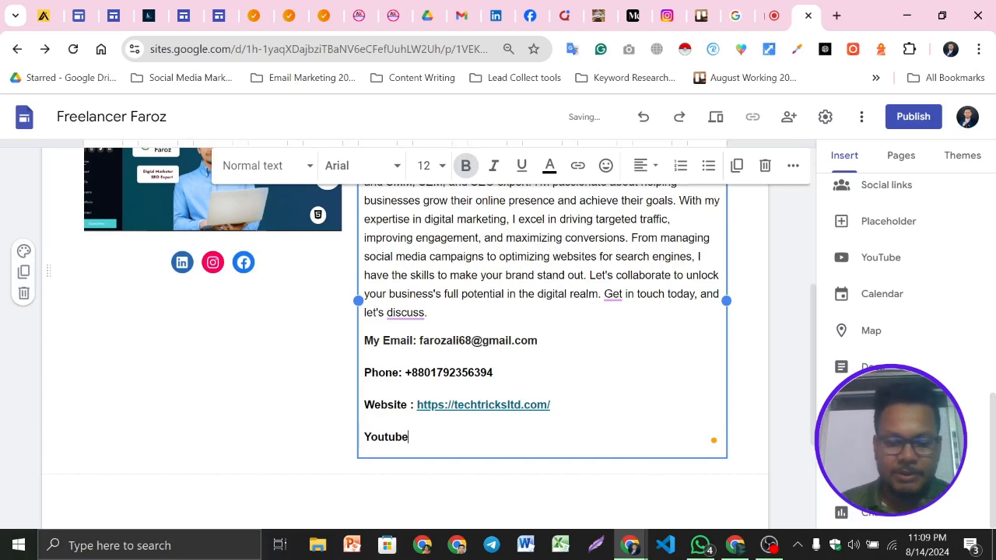
text(:)
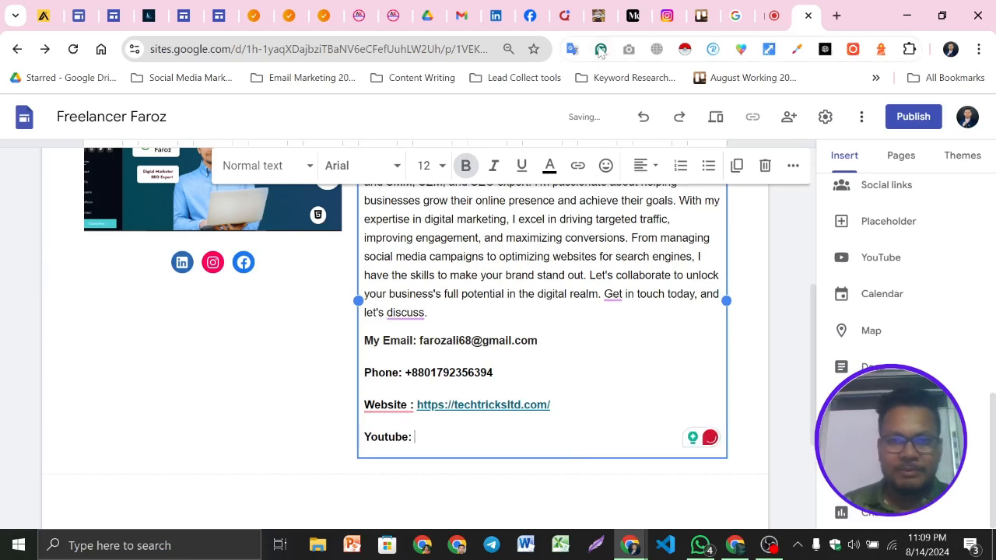
click(837, 16)
text(y)
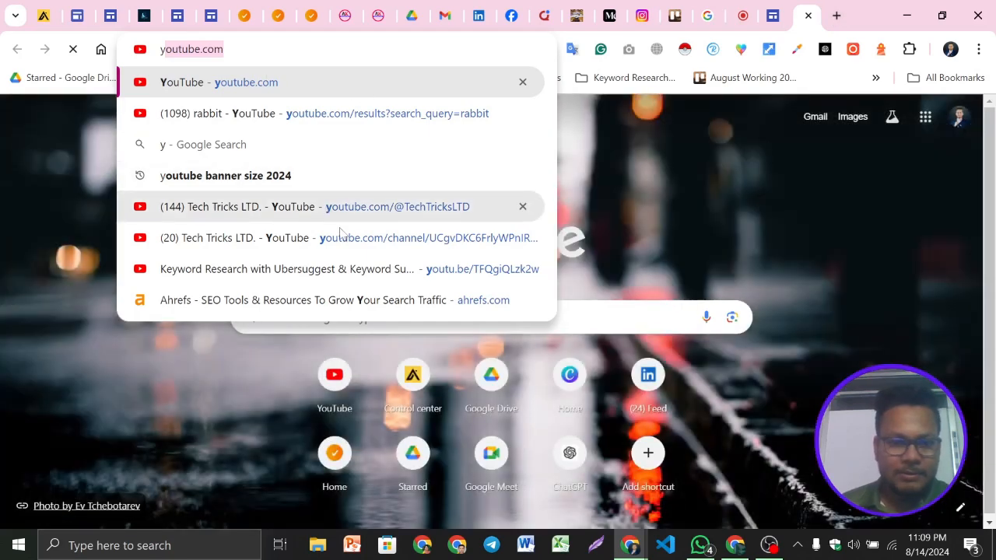
click(330, 217)
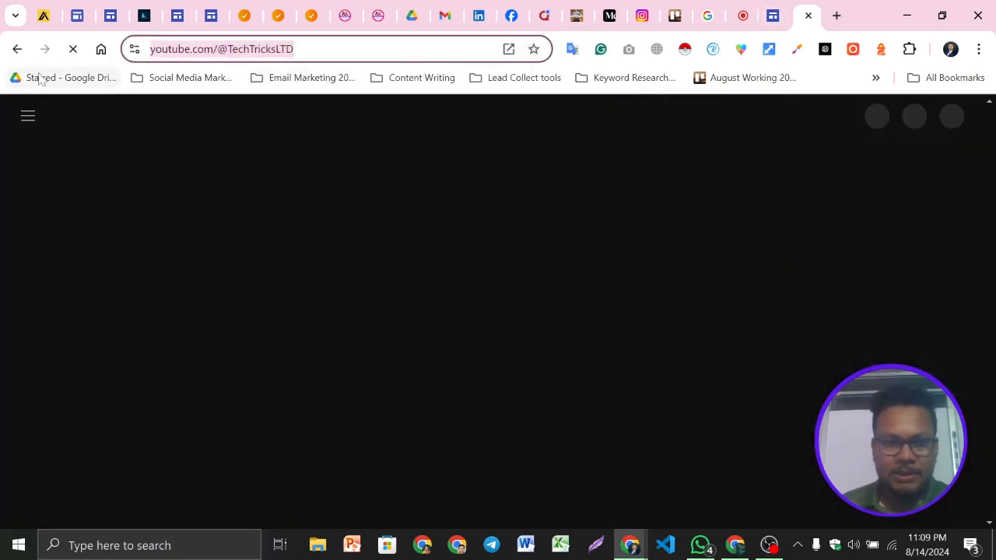
click(81, 55)
click(782, 12)
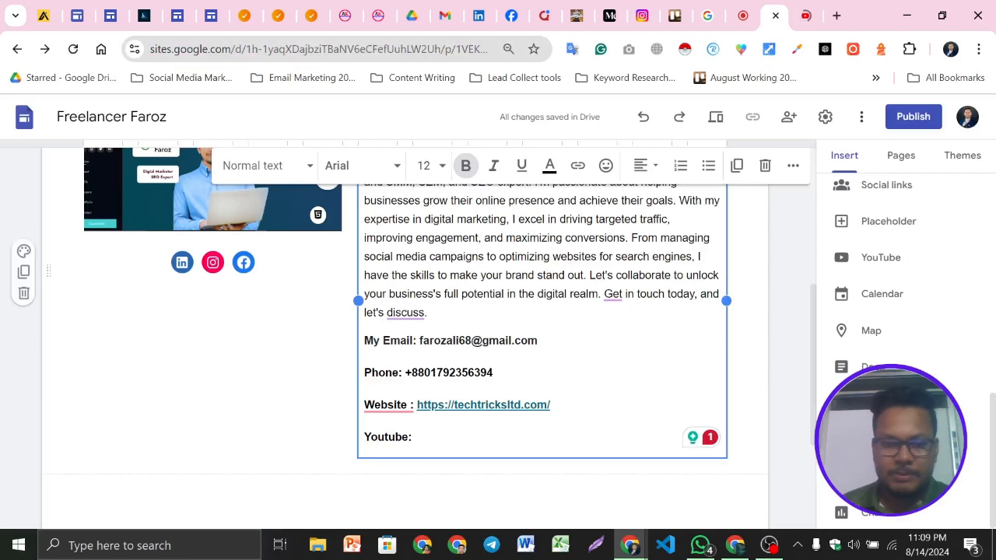
text(https://www.youtube.com/@TechTricksLTD)
key(Return)
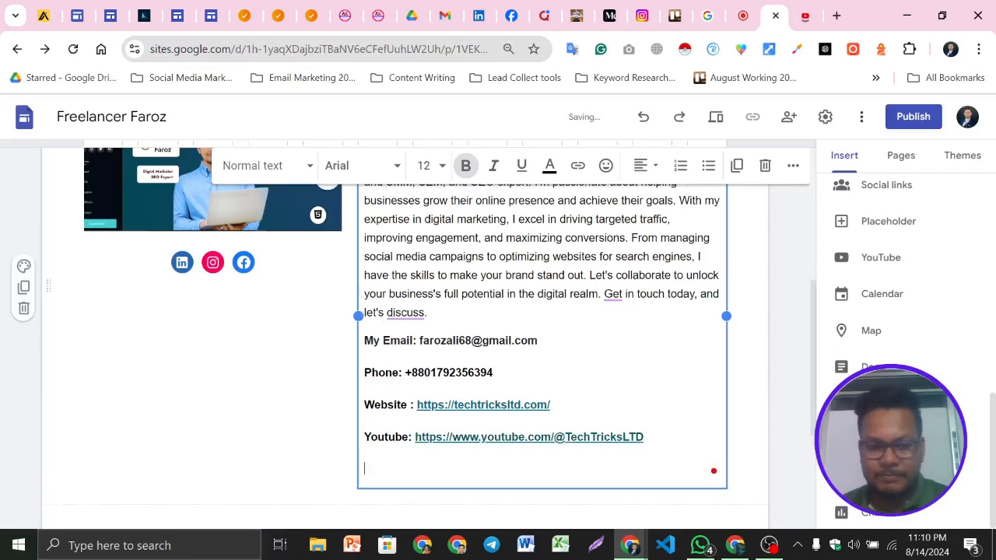
Remove the extra space before the colon in the Website label
mouse_move(387, 407)
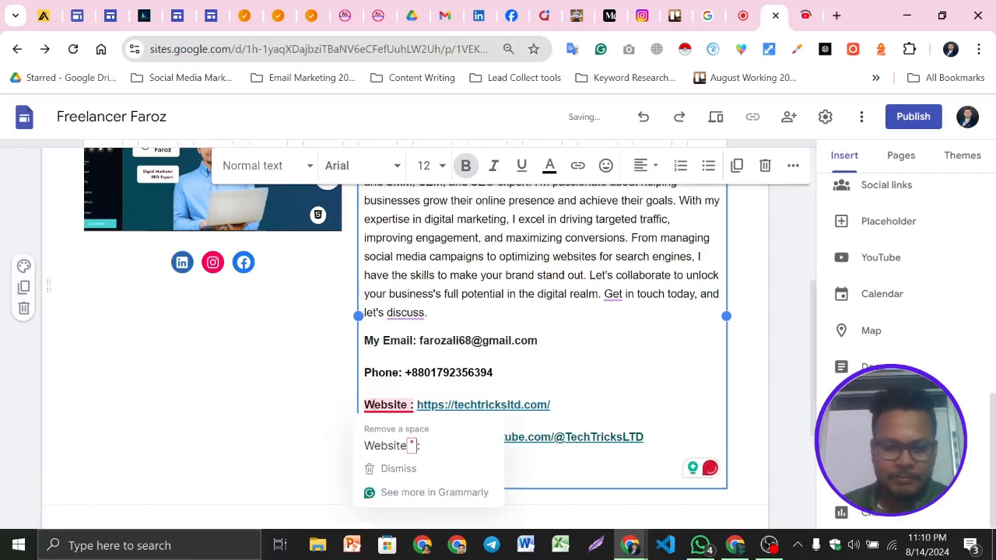
click(392, 449)
click(207, 393)
scroll(568, 260, up, 2)
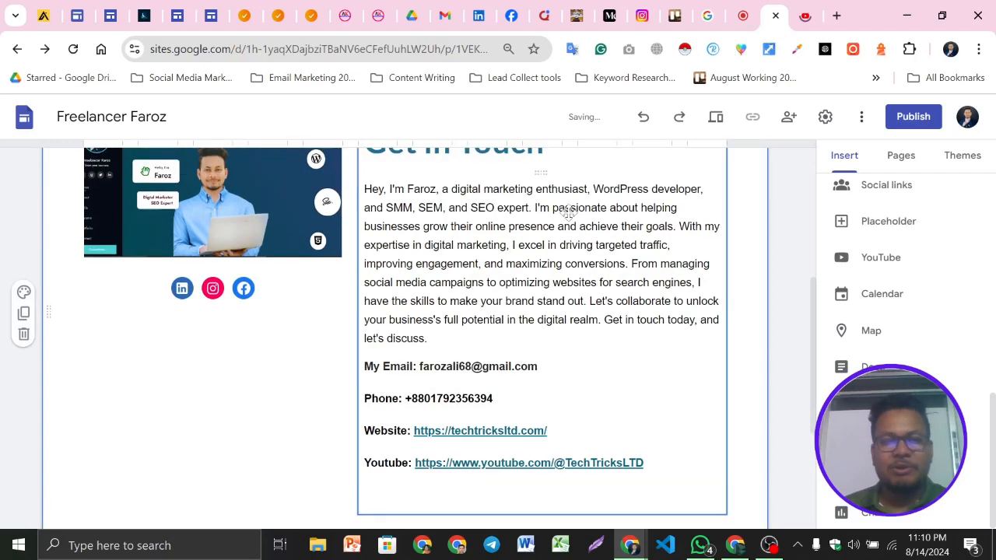
scroll(567, 259, down, 2)
scroll(404, 327, up, 1)
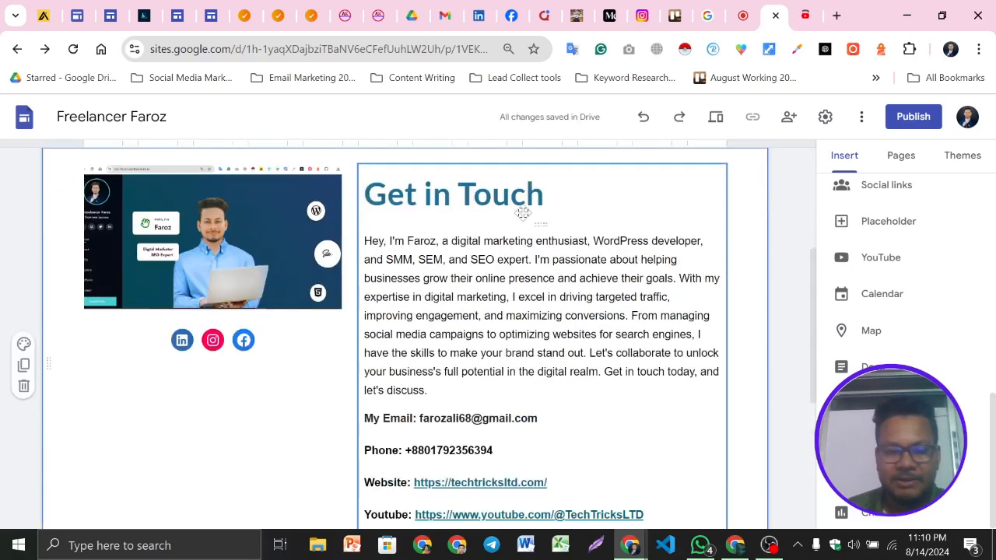
scroll(463, 230, down, 2)
Copy the four contact lines into a new full-width text box below the section
drag(654, 374, 185, 225)
key(ctrl+c)
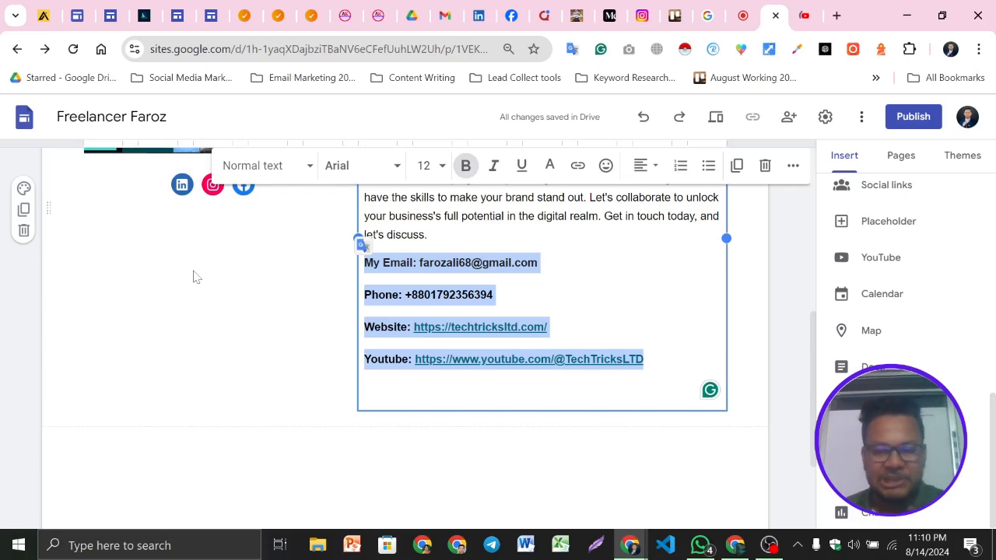
scroll(883, 272, up, 6)
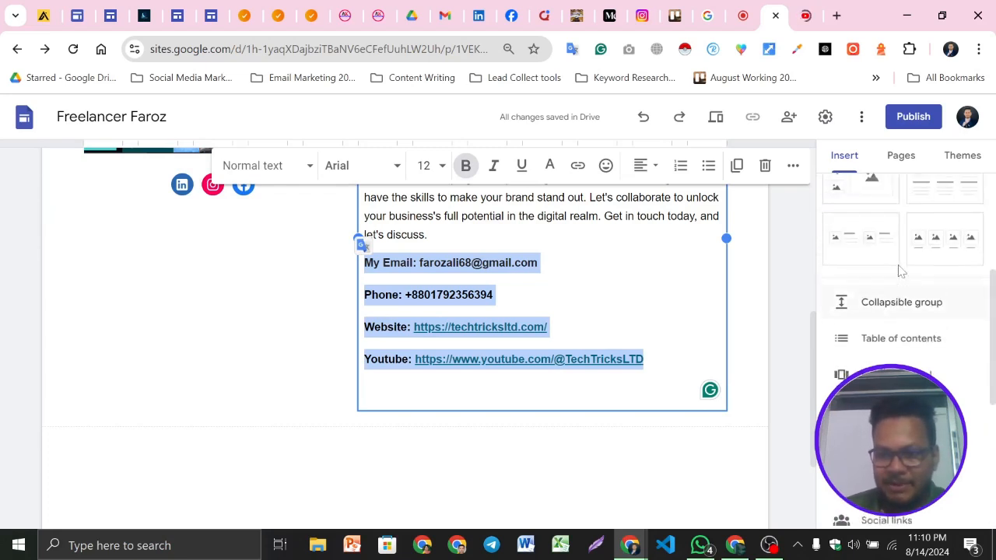
click(866, 214)
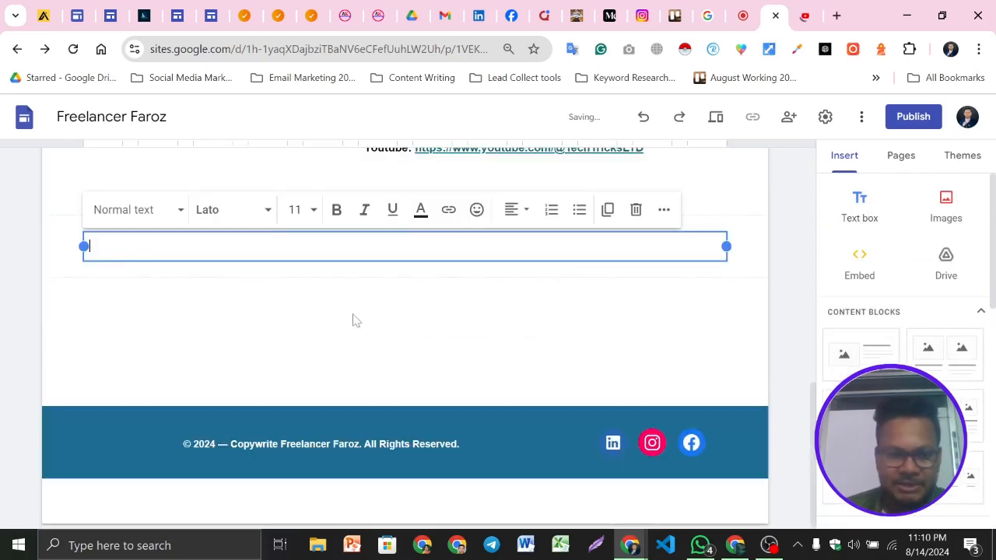
key(ctrl+v)
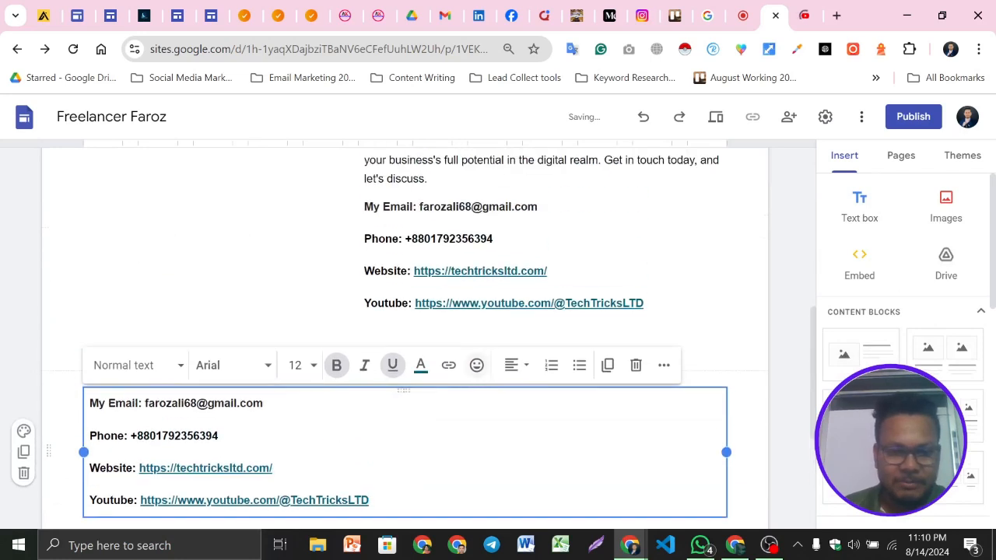
Move the copied contact text box into the left column beneath the social icons
click(725, 291)
click(721, 332)
triple_click(305, 359)
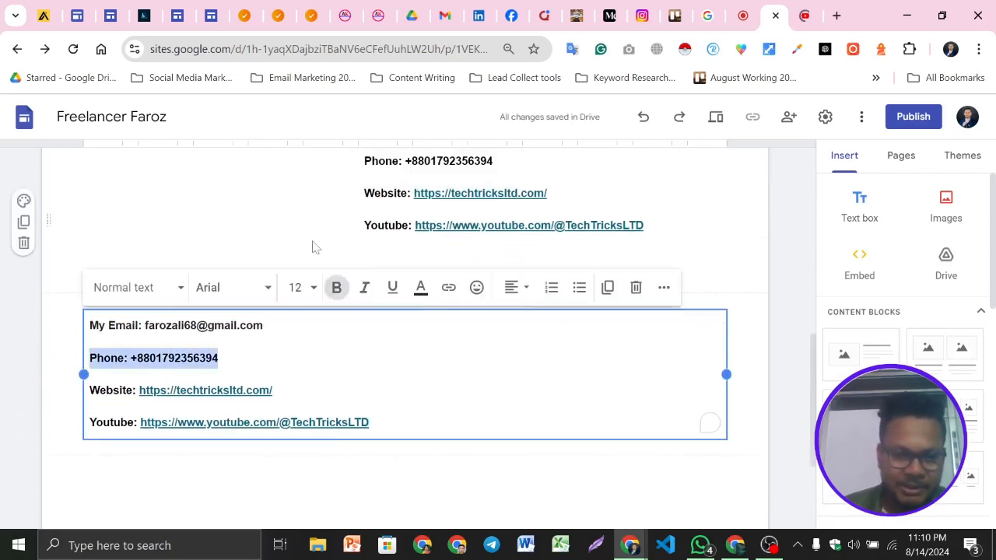
click(308, 359)
click(59, 313)
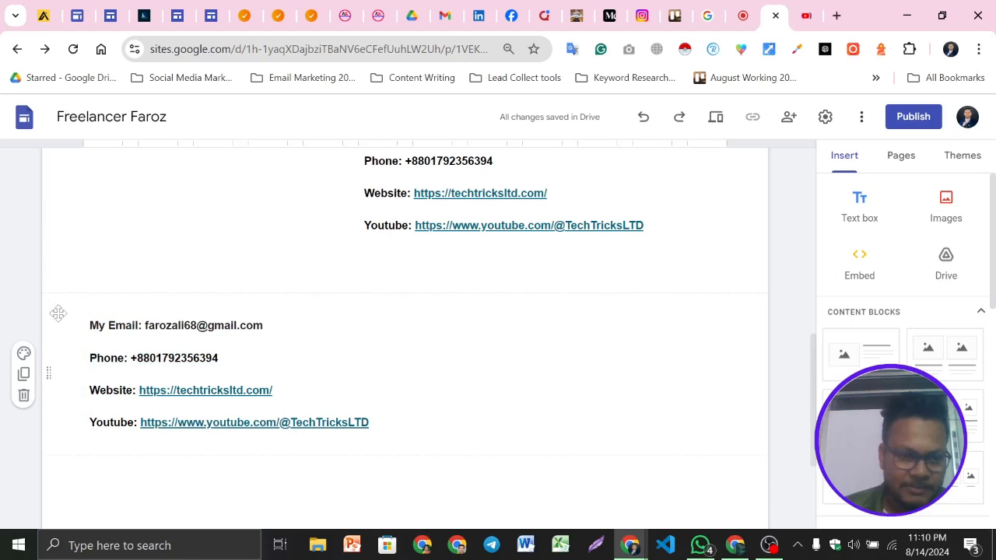
click(96, 326)
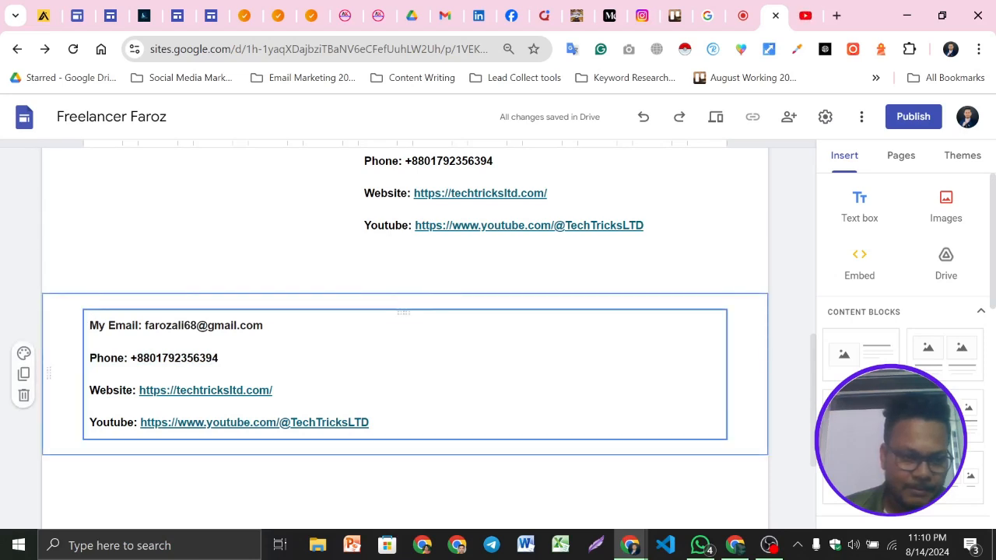
scroll(405, 327, up, 1)
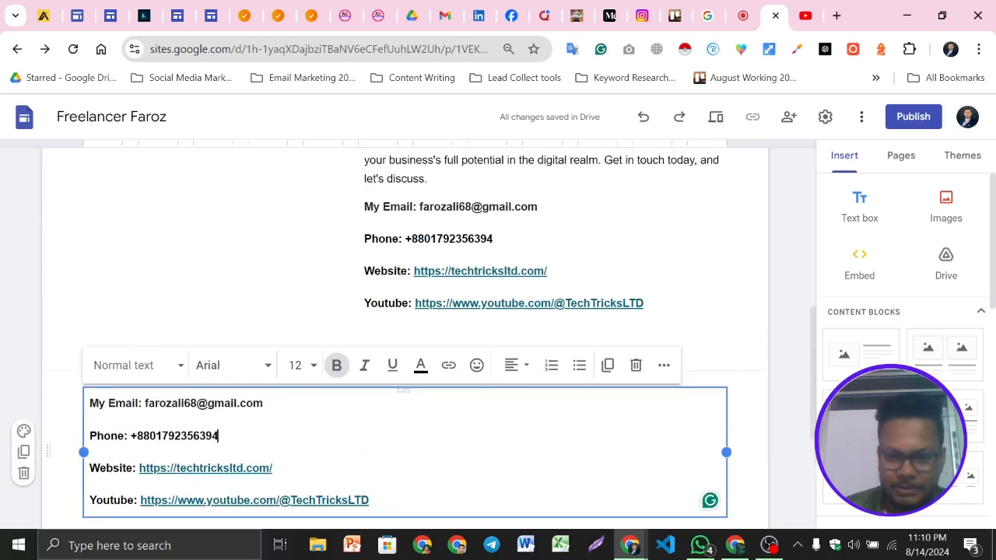
click(751, 406)
click(265, 404)
click(734, 418)
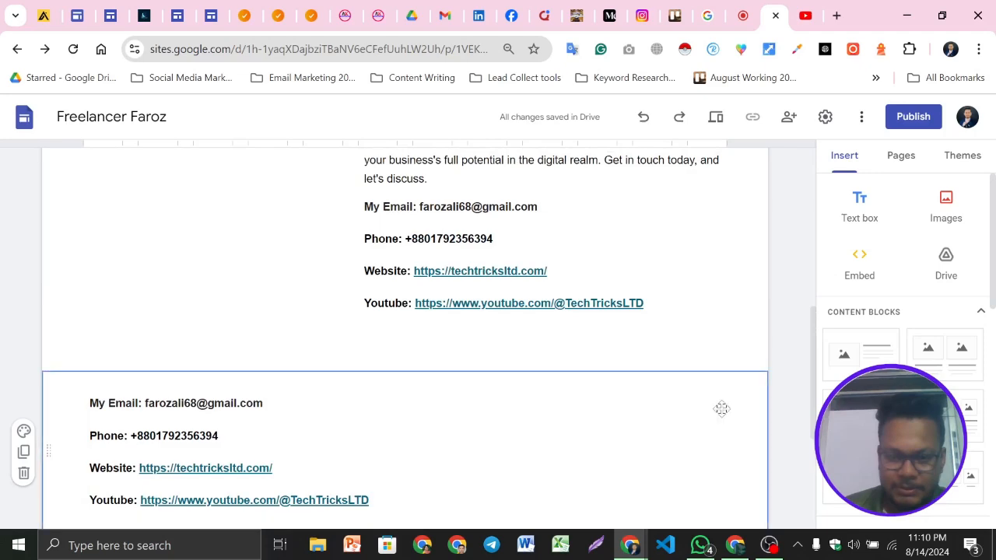
click(299, 402)
scroll(300, 401, down, 1)
click(300, 396)
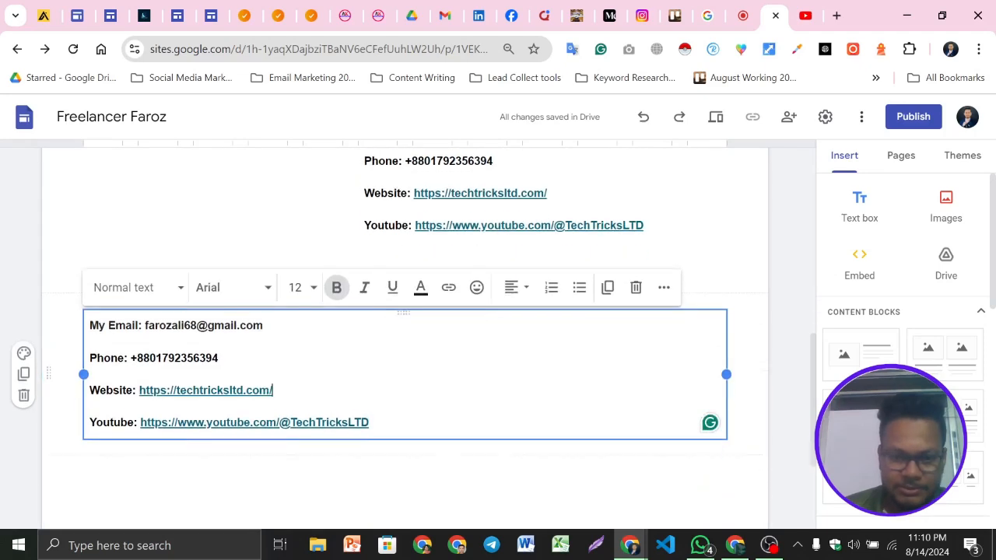
click(335, 454)
click(402, 310)
drag(397, 312, 166, 305)
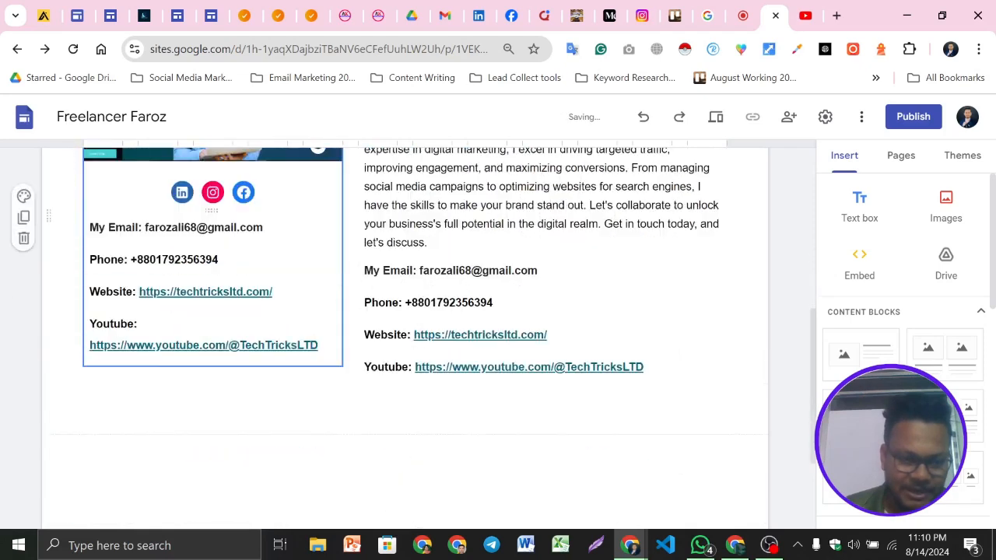
Delete the contact lines from the Get in Touch text on the right
click(654, 386)
drag(653, 386, 349, 280)
key(ctrl+c)
key(BackSpace)
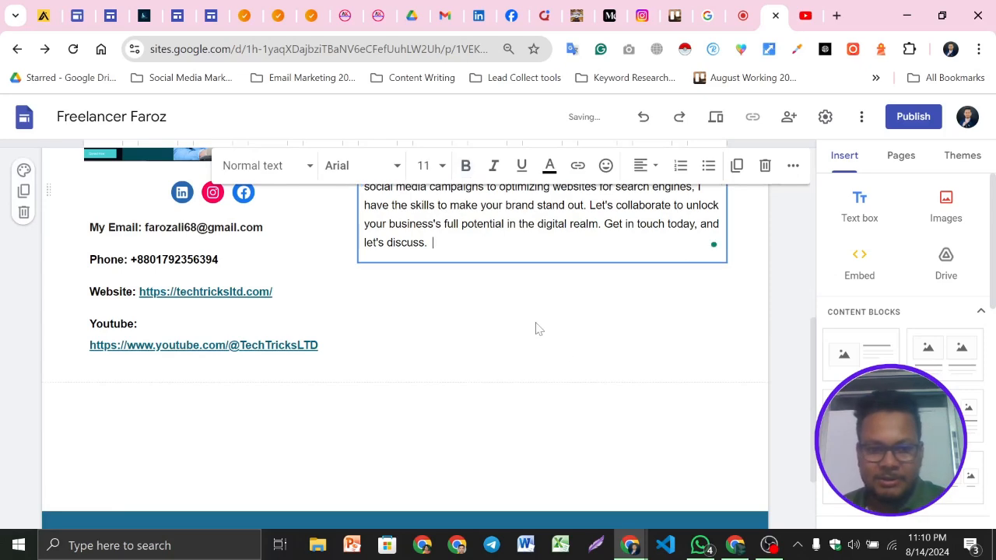
click(568, 360)
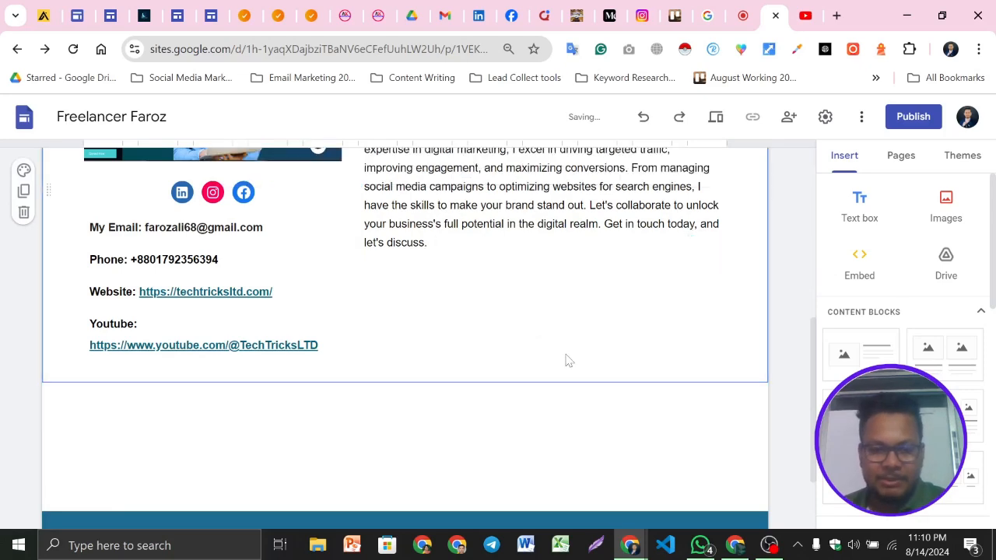
Preview the page to check the contact details under the social icons
click(717, 118)
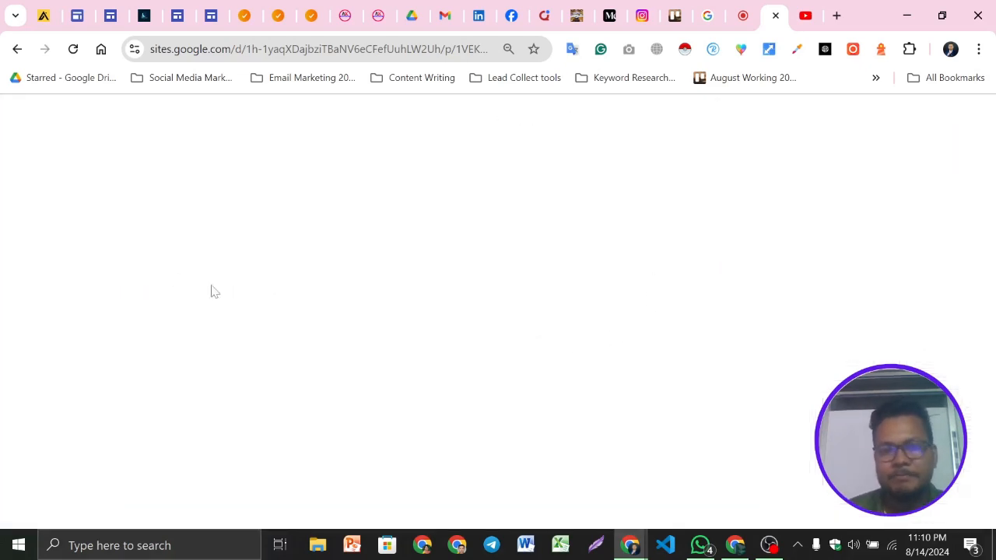
scroll(658, 303, down, 4)
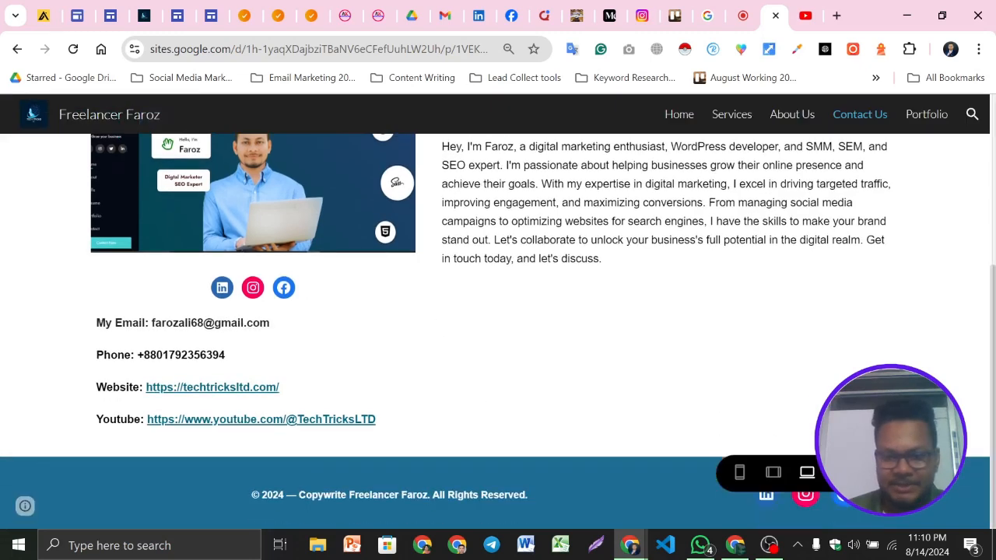
key(Escape)
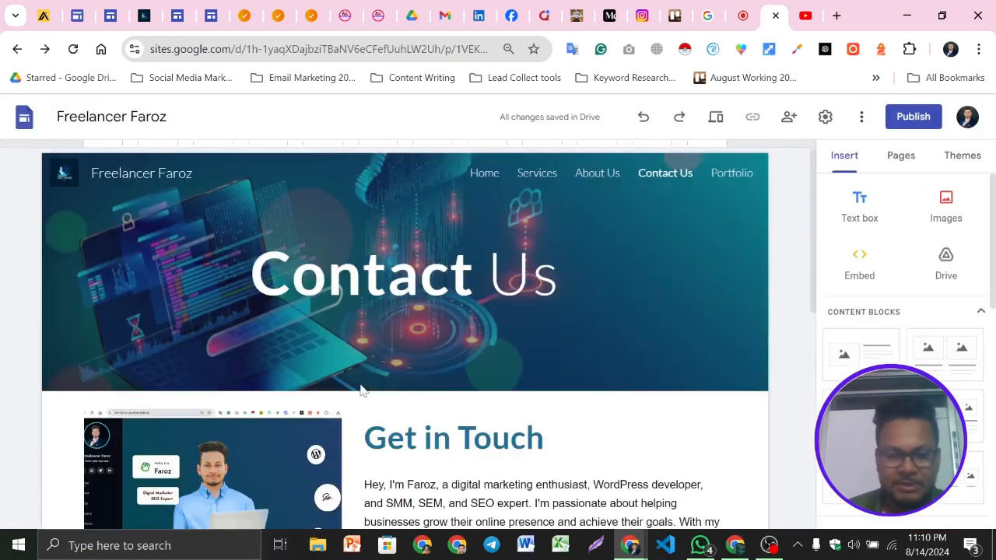
Paste the contact lines back at the end of the Get in Touch text
scroll(390, 393, down, 3)
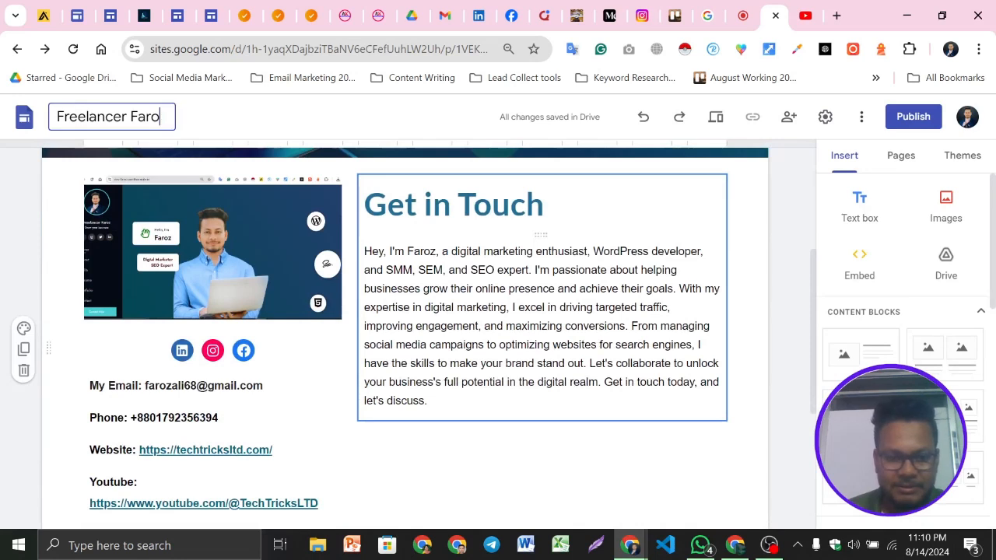
scroll(354, 340, down, 2)
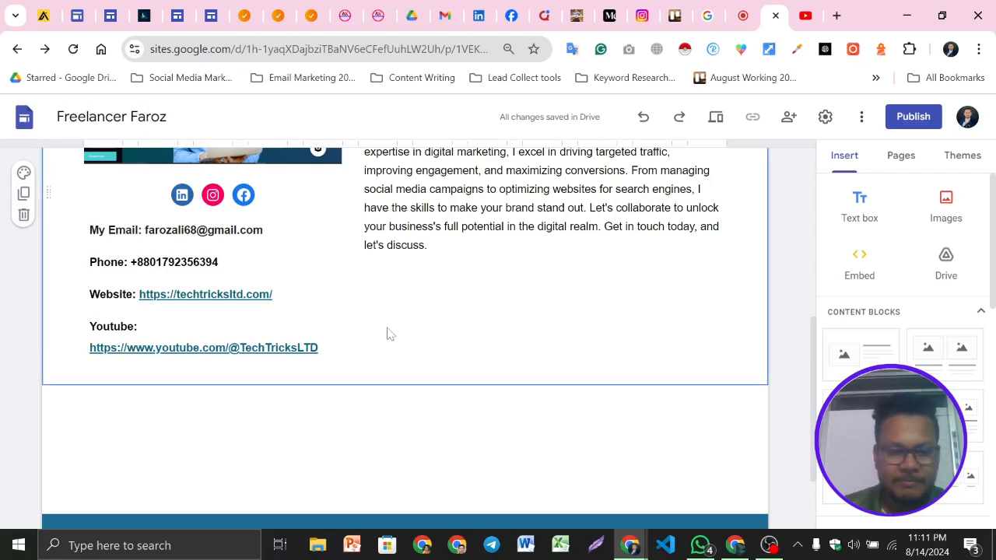
click(502, 327)
key(ctrl+v)
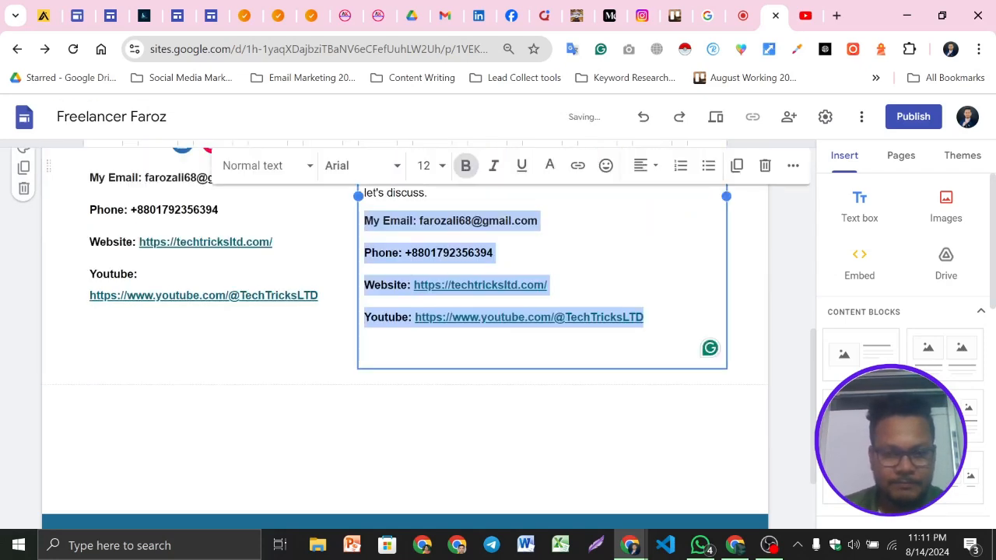
Undo the last two edits to the contact details
key(ctrl+z)
key(ctrl+z)
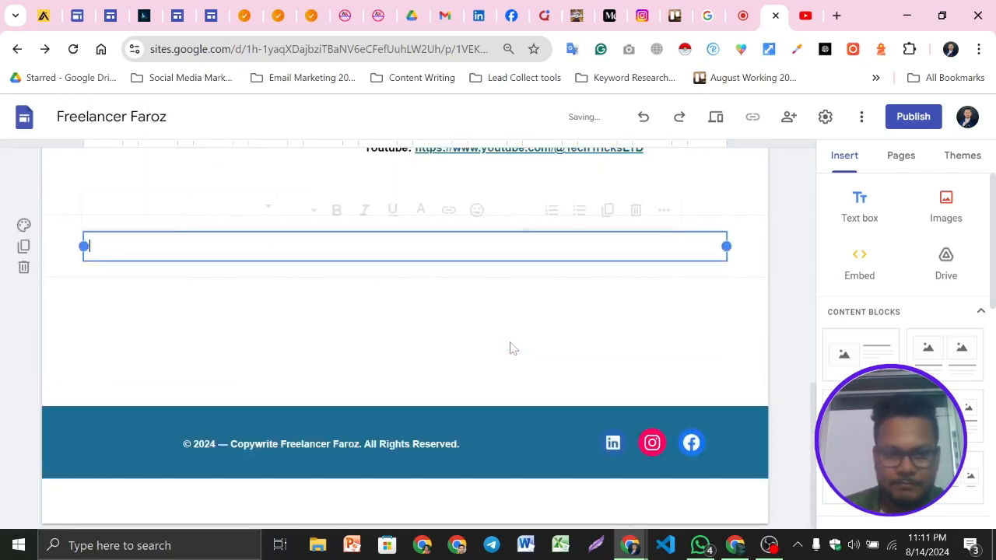
scroll(535, 366, up, 1)
click(514, 312)
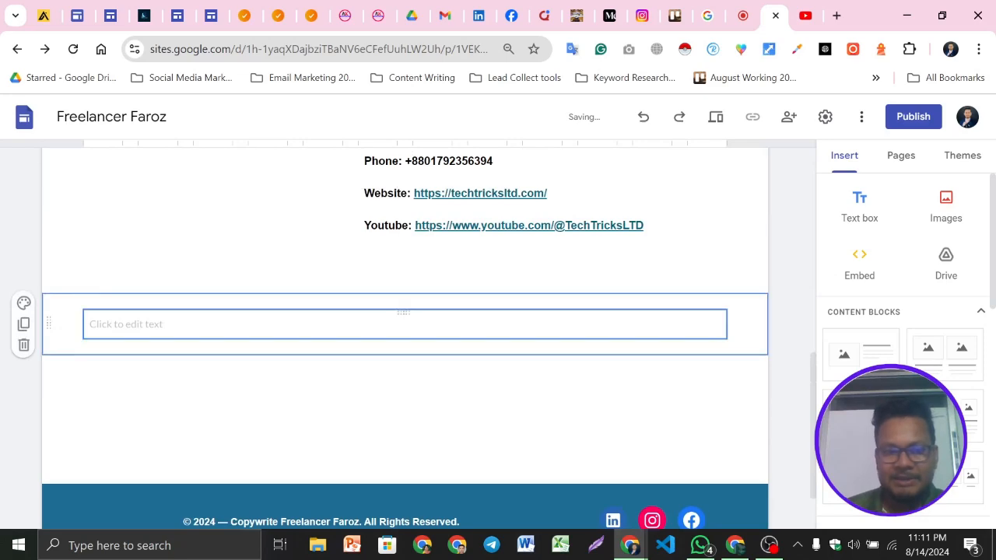
click(589, 314)
click(634, 288)
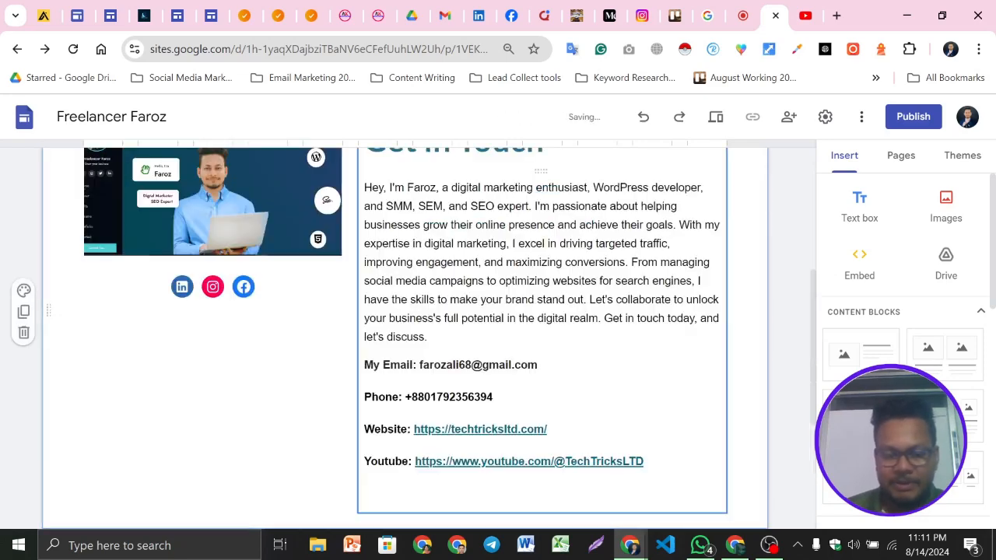
scroll(643, 397, up, 4)
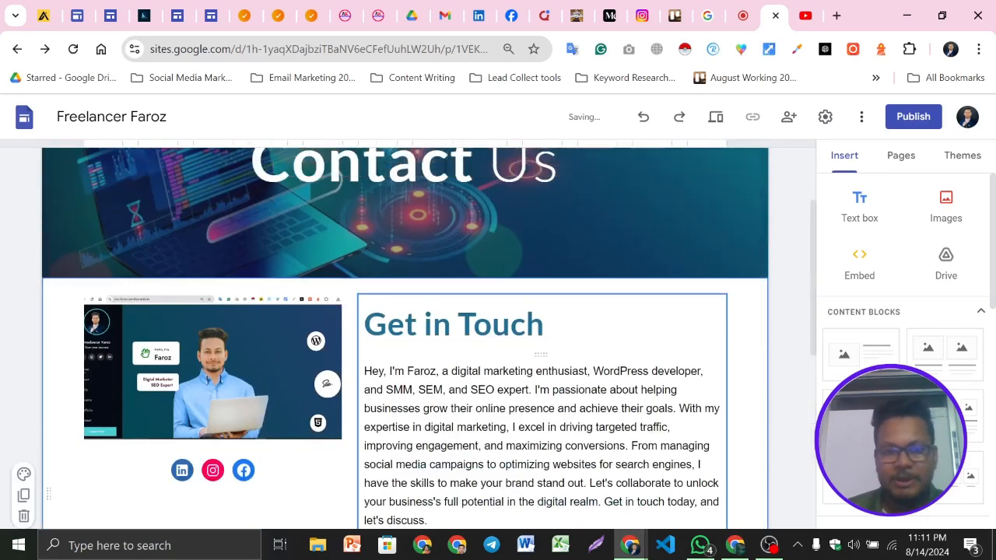
scroll(643, 397, down, 7)
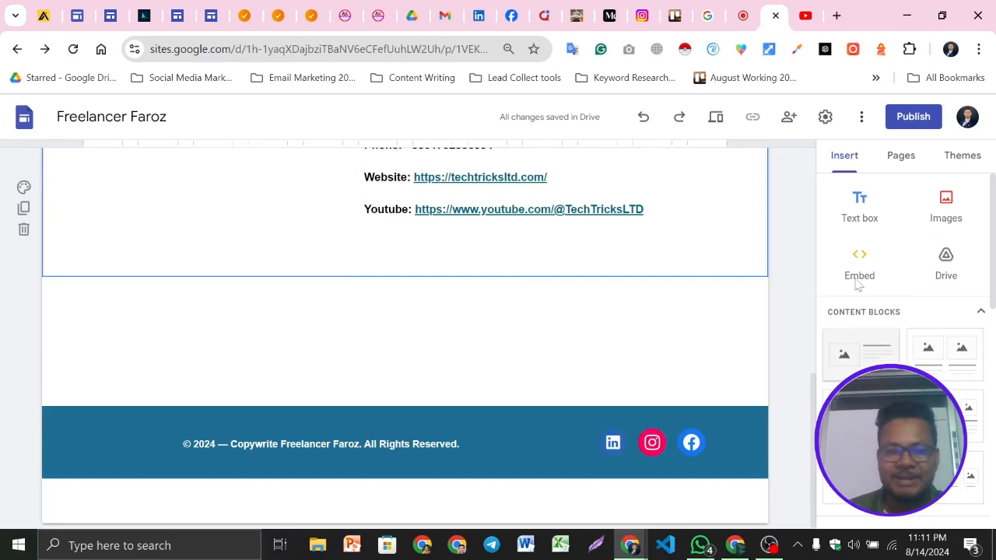
scroll(545, 350, up, 6)
scroll(569, 218, up, 1)
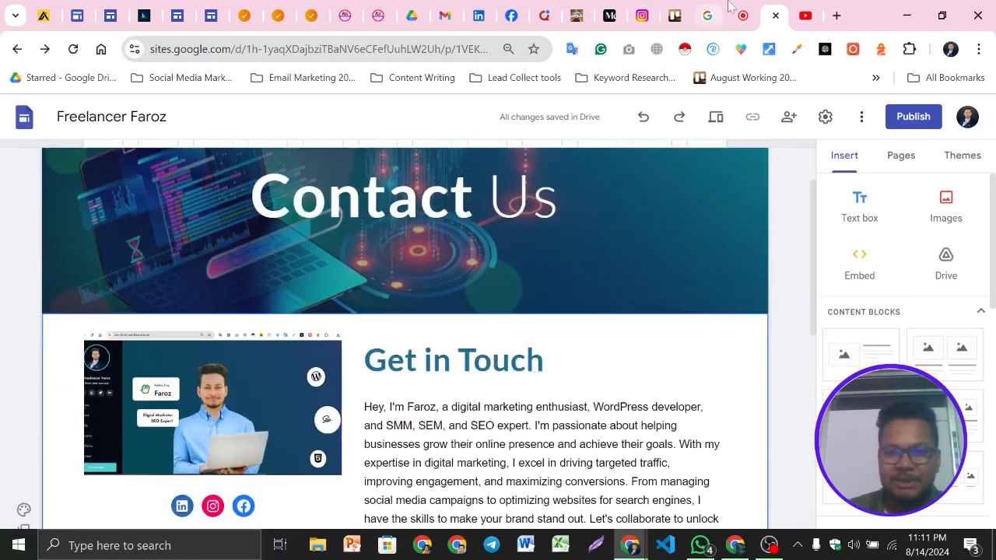
click(733, 10)
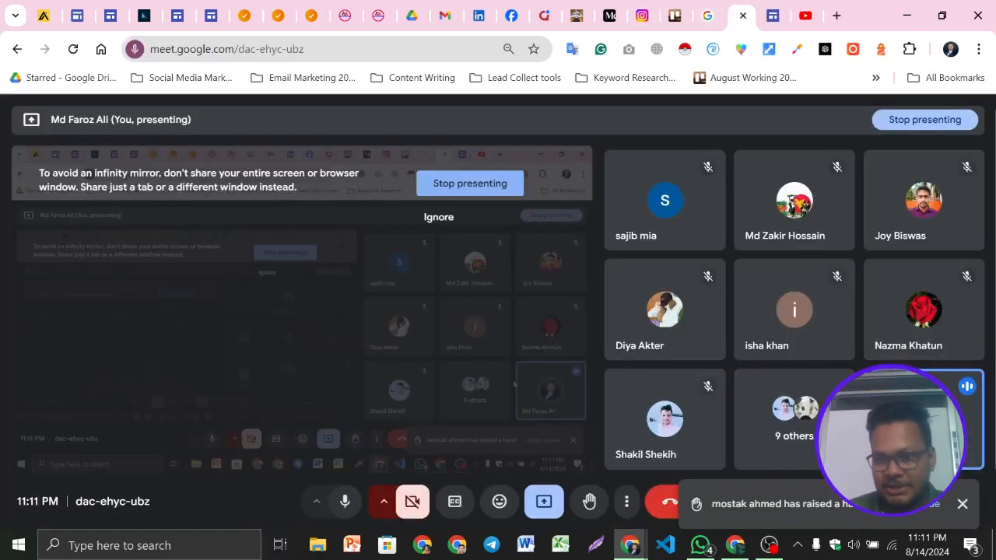
click(938, 504)
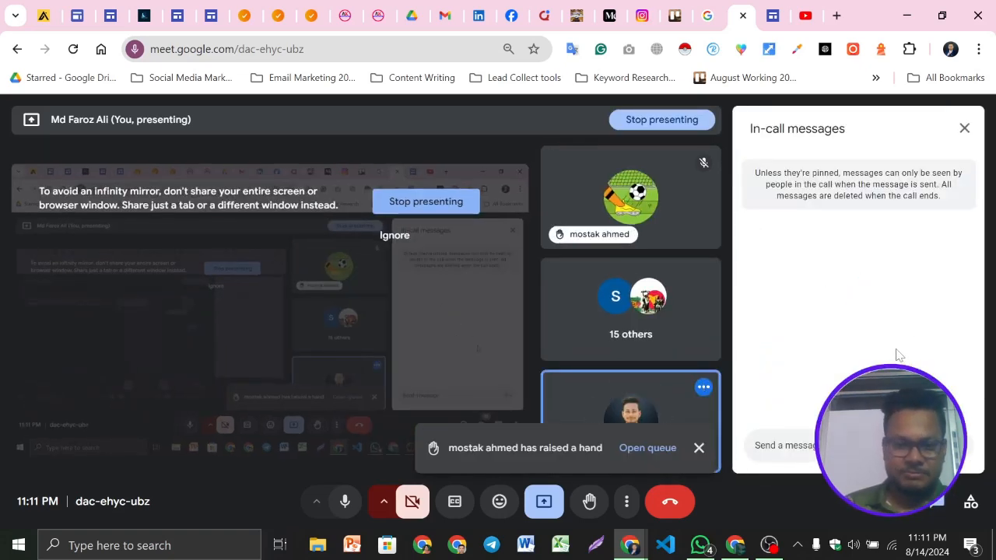
click(965, 130)
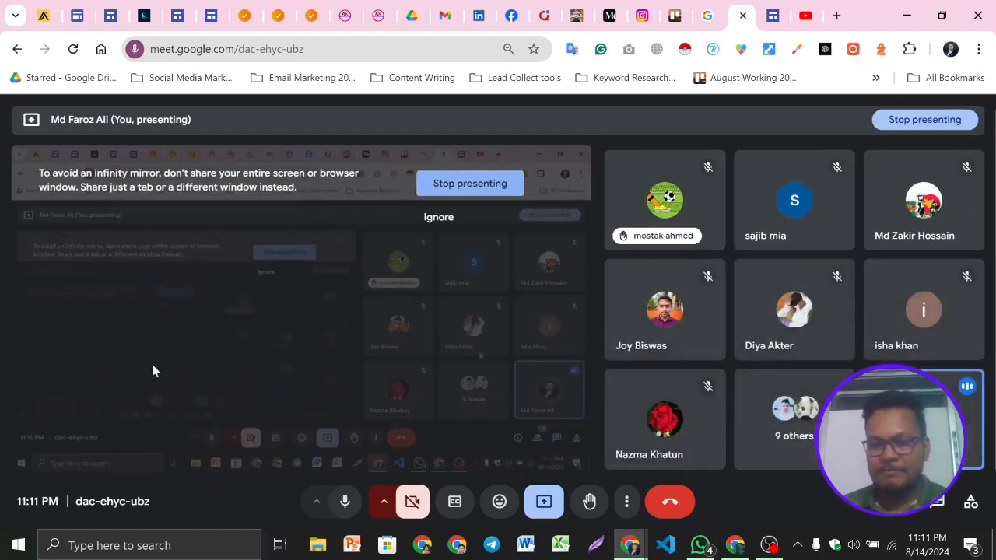
click(713, 549)
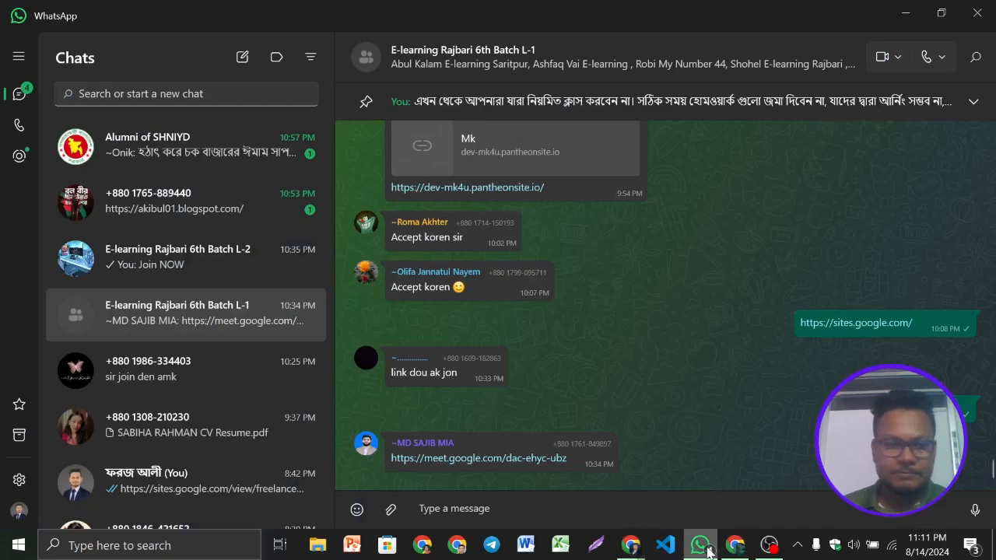
click(702, 546)
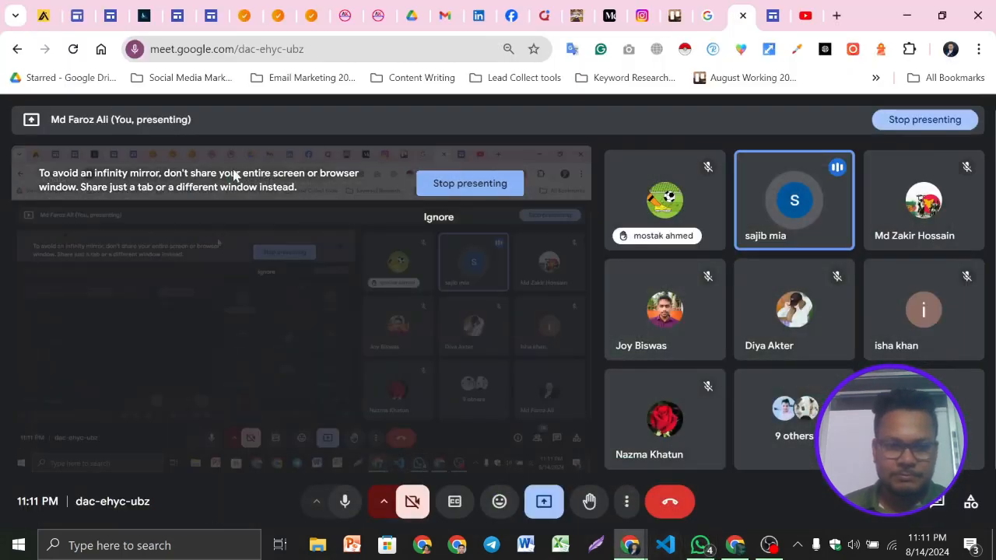
click(772, 16)
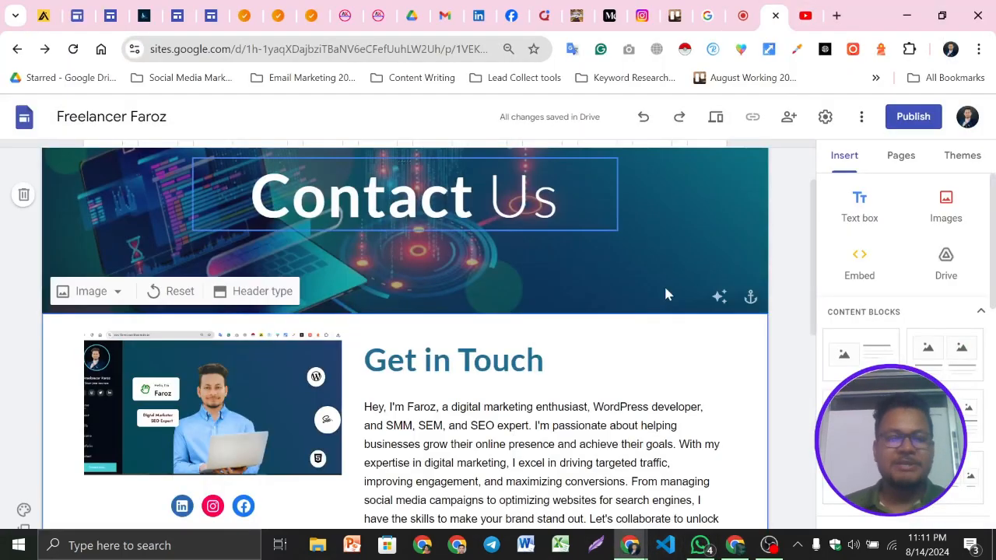
Open the Portfolio page and replace its header image with search-engine-optimization-3014143_1280.jpg
scroll(404, 331, up, 2)
scroll(404, 331, down, 6)
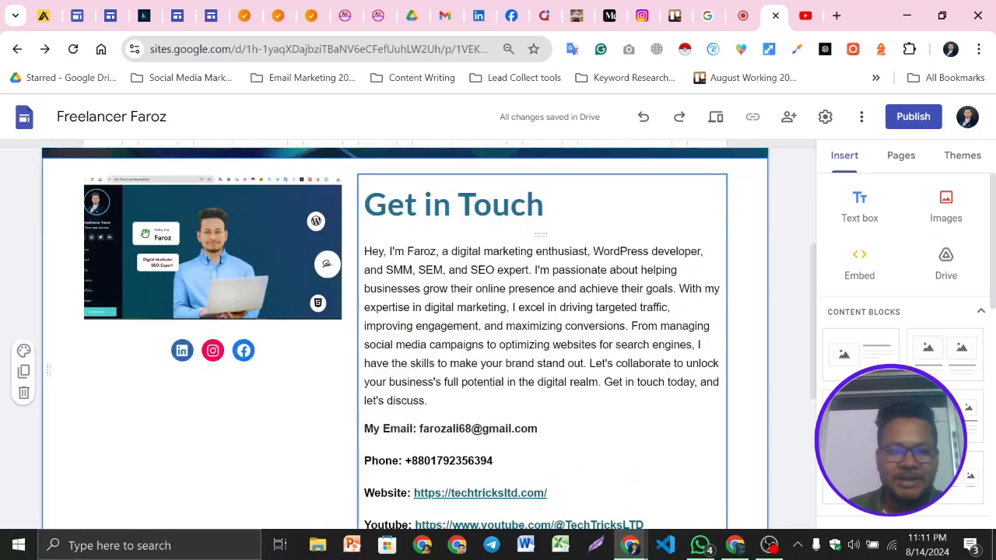
scroll(605, 392, down, 1)
scroll(601, 356, up, 6)
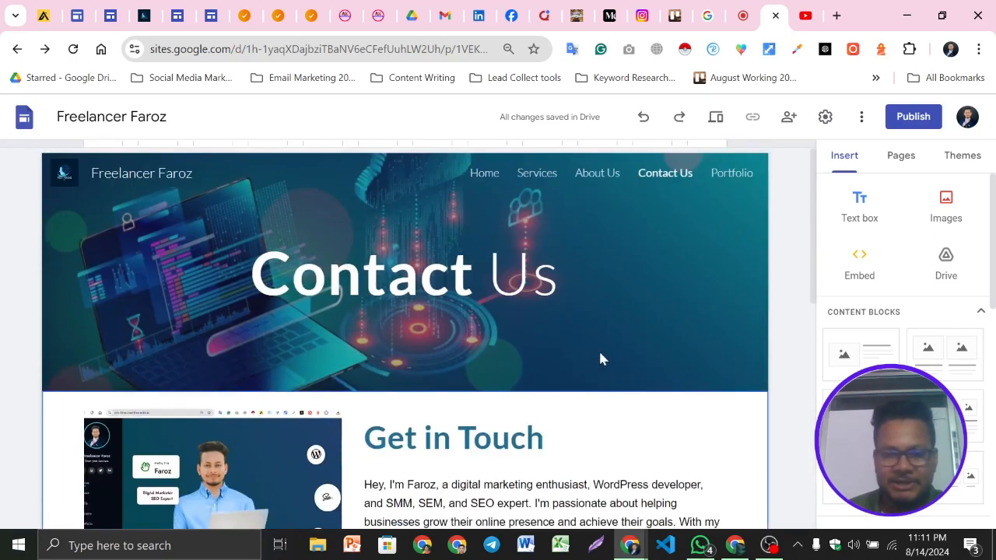
click(718, 175)
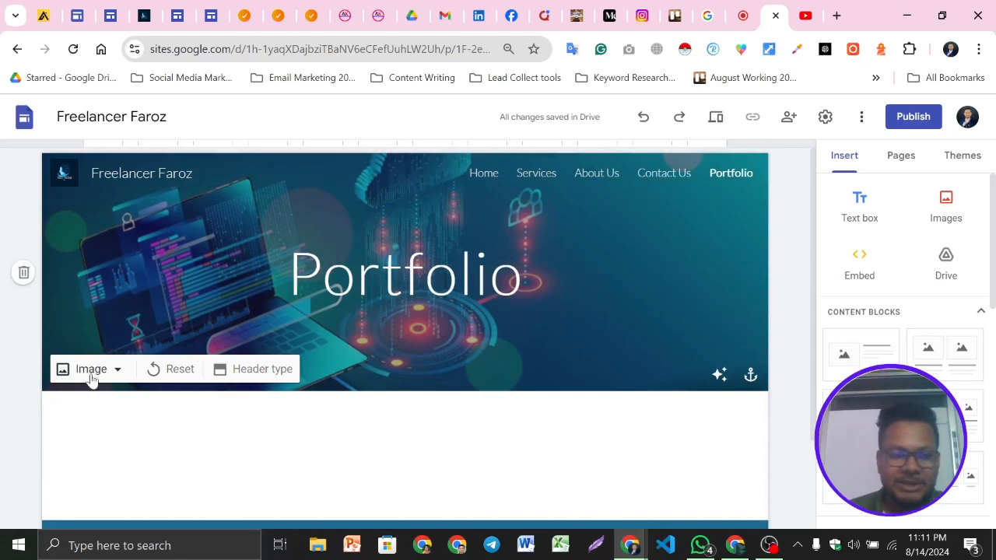
click(99, 369)
click(97, 411)
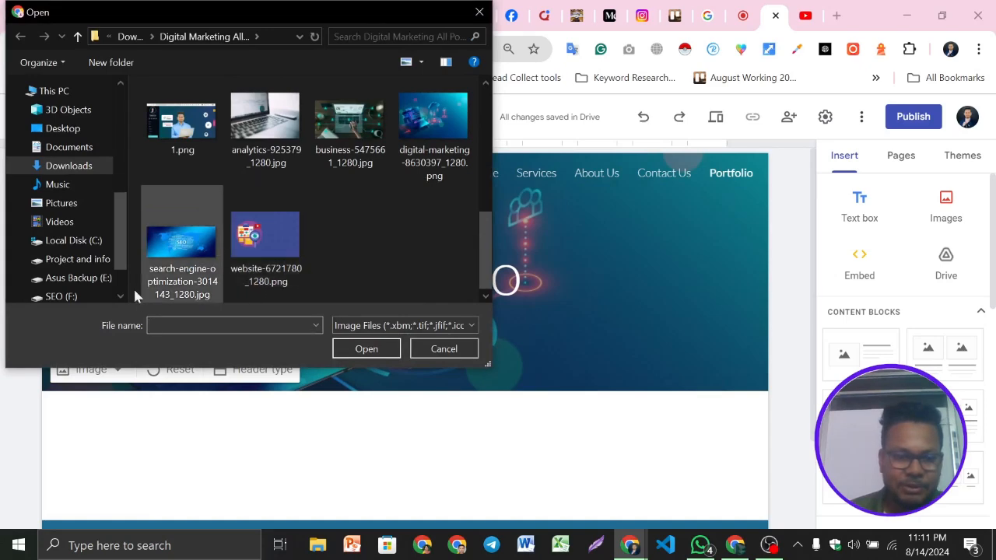
click(198, 250)
click(363, 350)
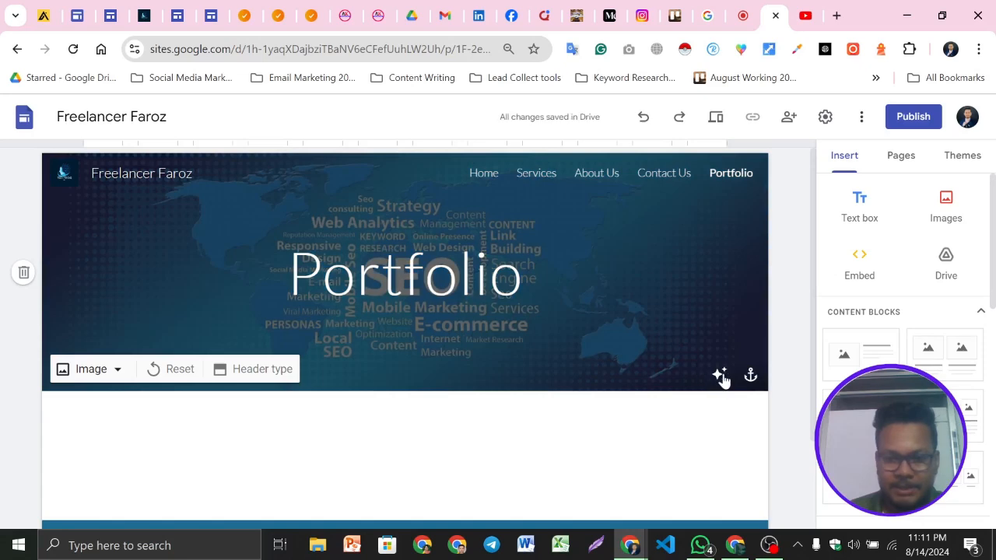
Make the Portfolio header title bold
double_click(600, 292)
click(447, 214)
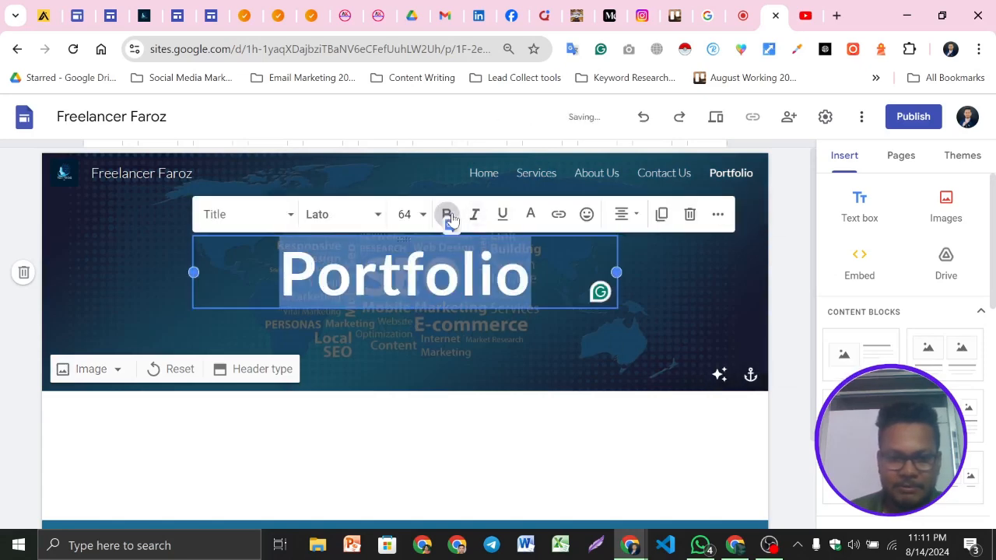
click(429, 387)
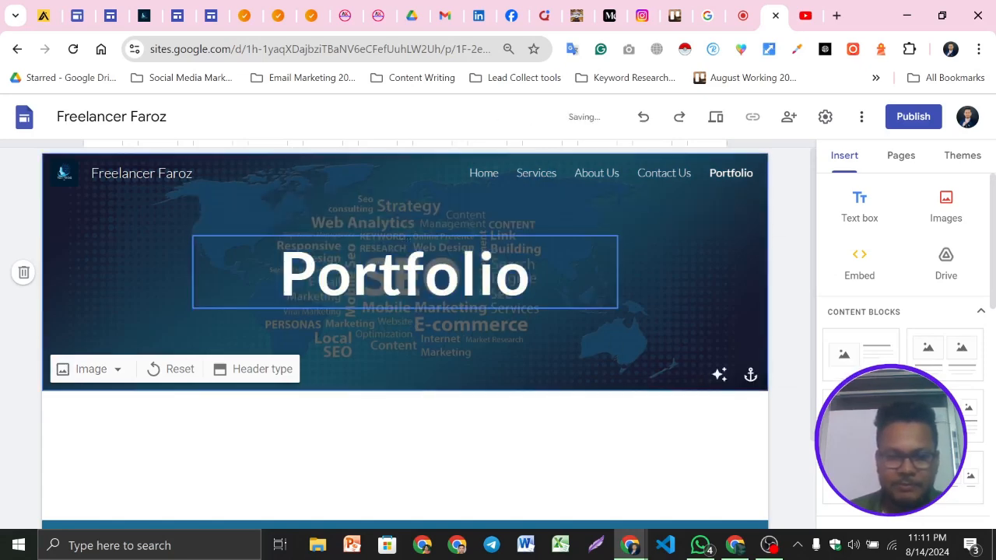
scroll(568, 429, down, 2)
scroll(567, 428, up, 2)
scroll(555, 286, down, 1)
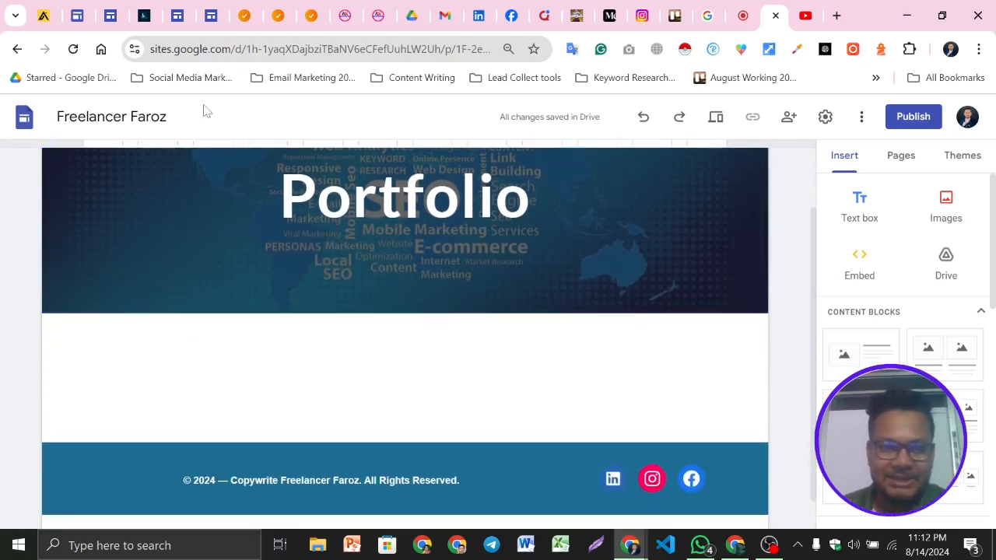
Copy the Facebook and Instagram Ads heading from the reference site's Portfolio page and paste it into a new text box below the header
click(211, 14)
scroll(721, 263, up, 4)
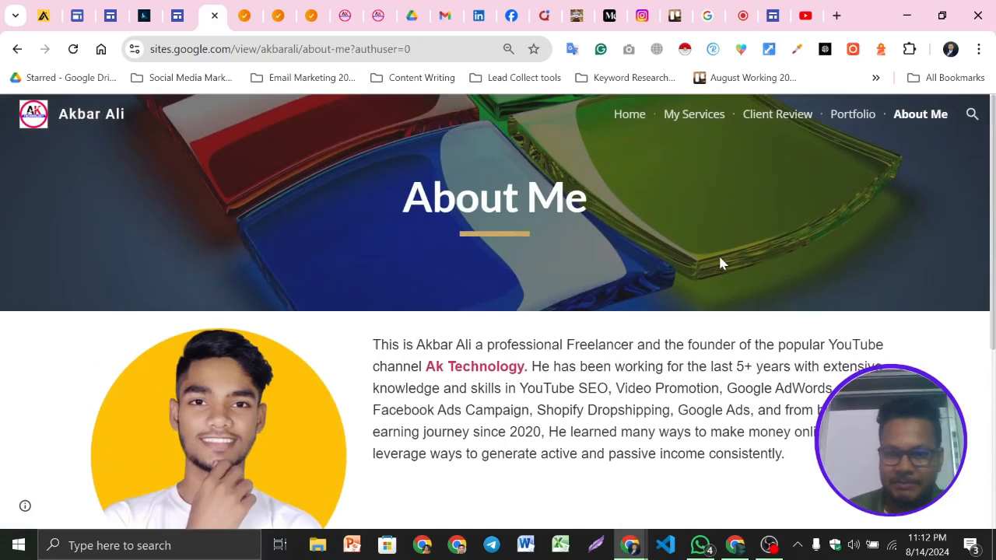
click(843, 127)
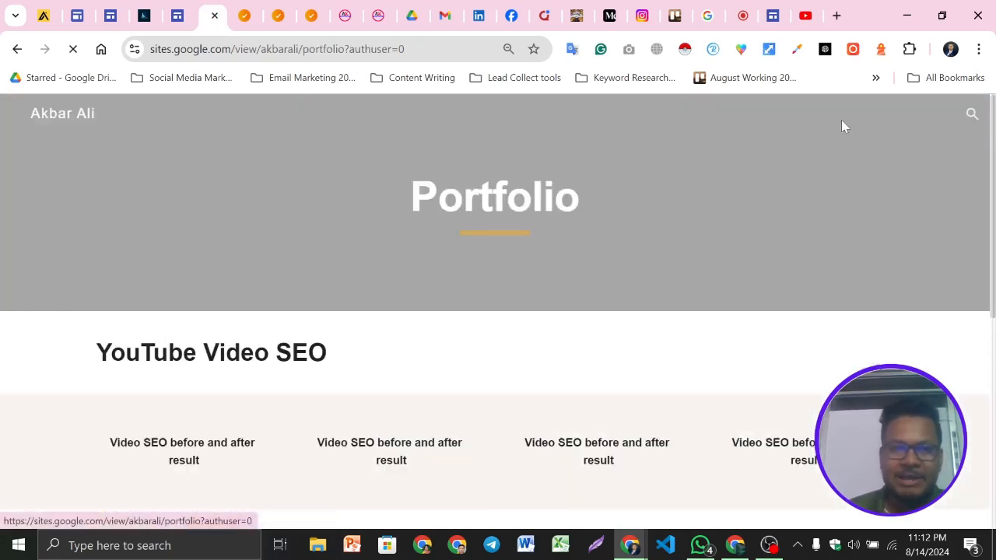
scroll(489, 402, down, 2)
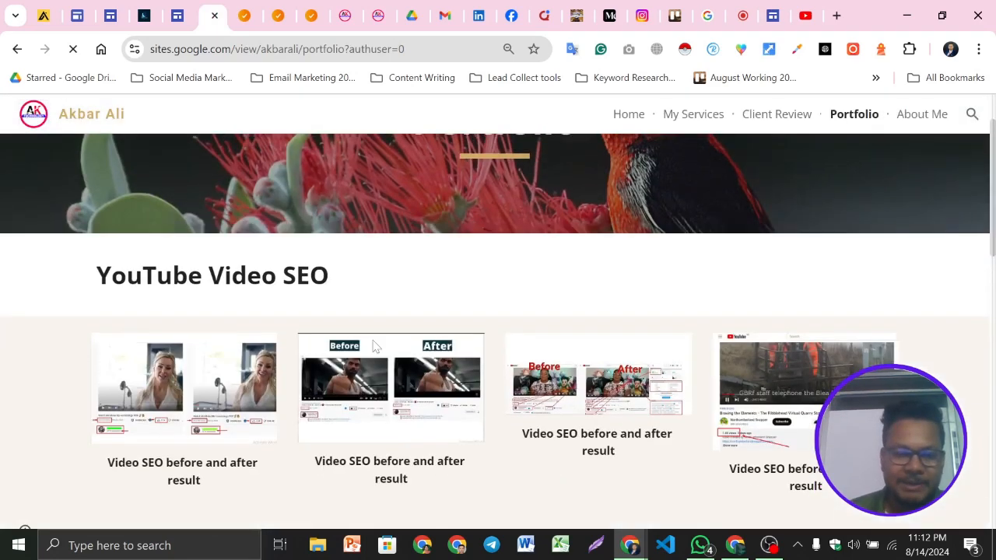
scroll(531, 400, down, 5)
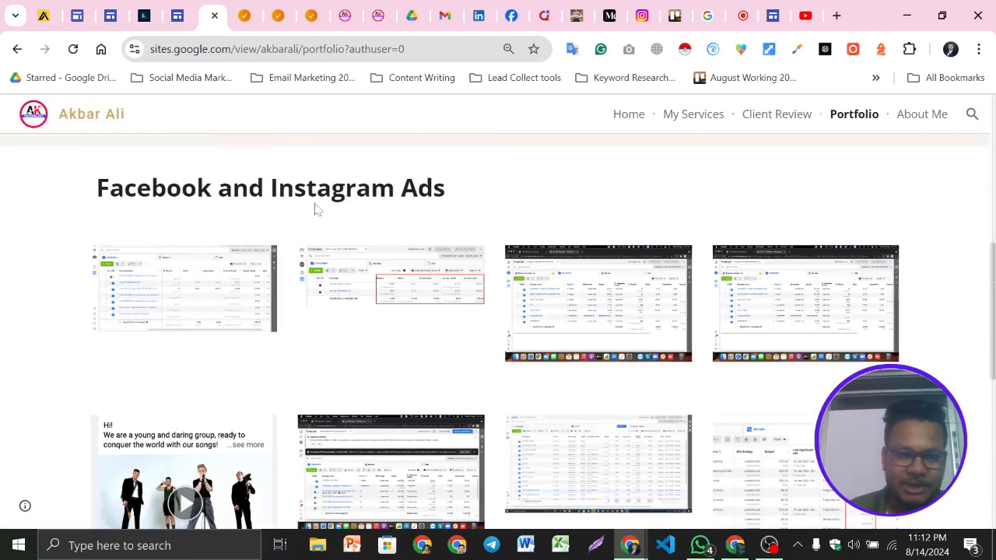
triple_click(288, 193)
key(ctrl+c)
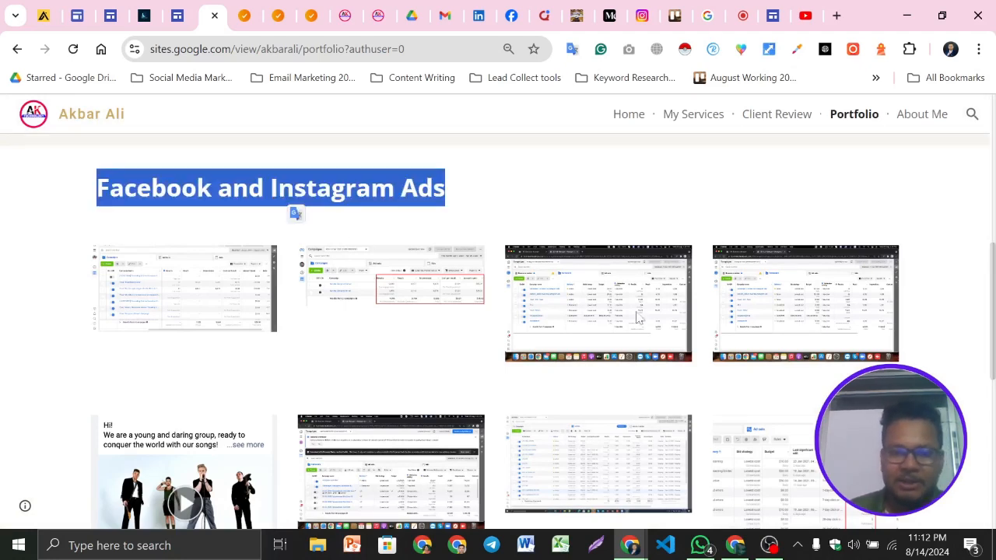
click(775, 9)
scroll(605, 433, up, 2)
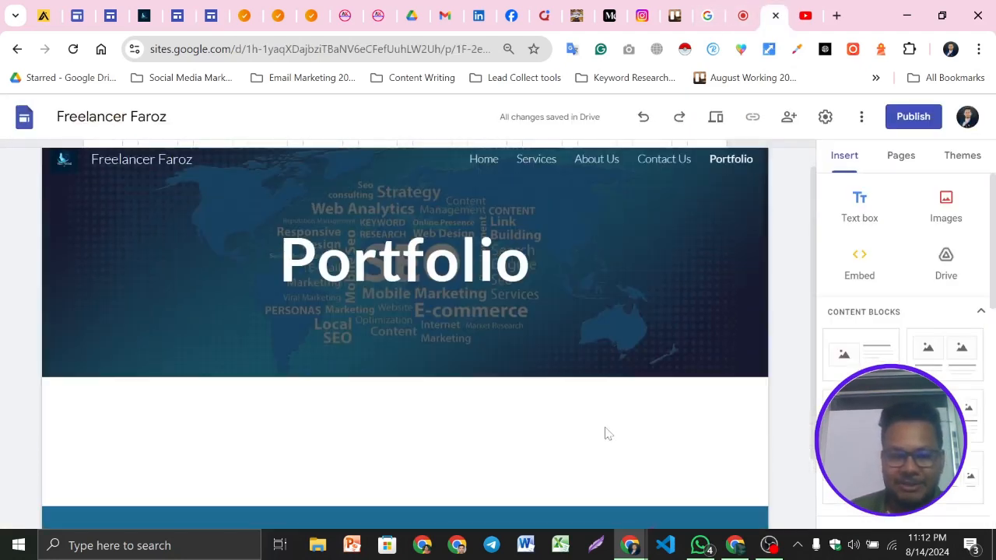
scroll(603, 392, down, 2)
click(859, 207)
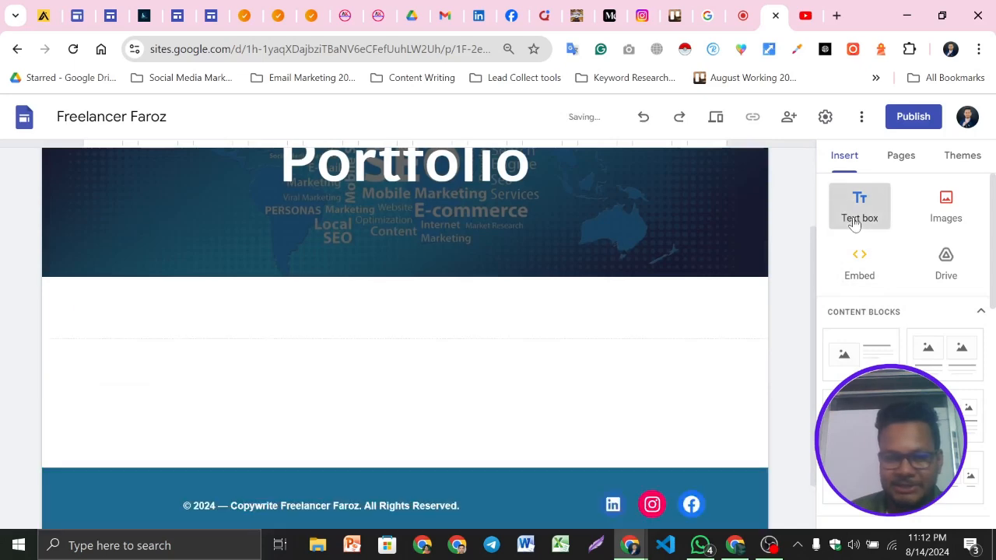
key(ctrl+v)
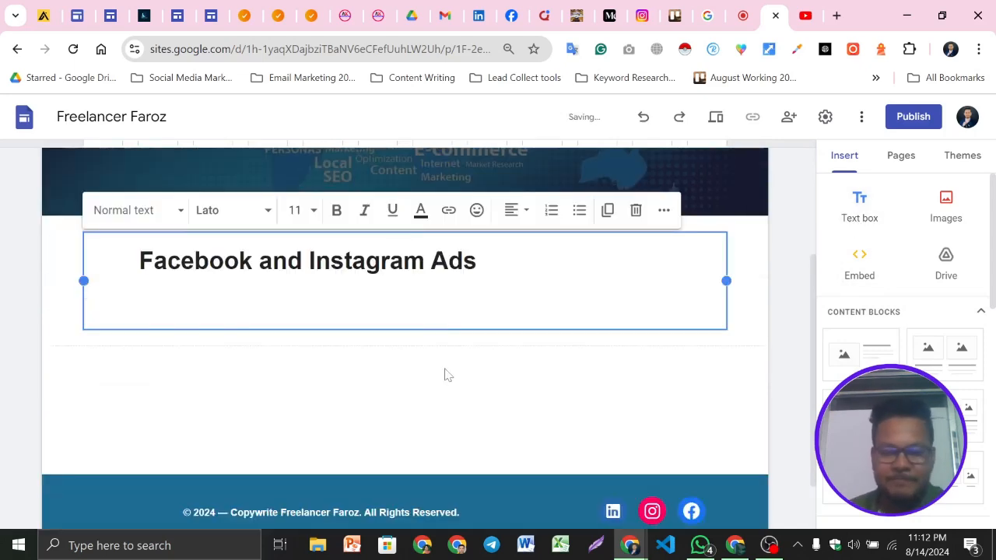
Tidy the pasted Facebook and Instagram Ads heading, removing the extra blank line under it
key(BackSpace)
key(BackSpace)
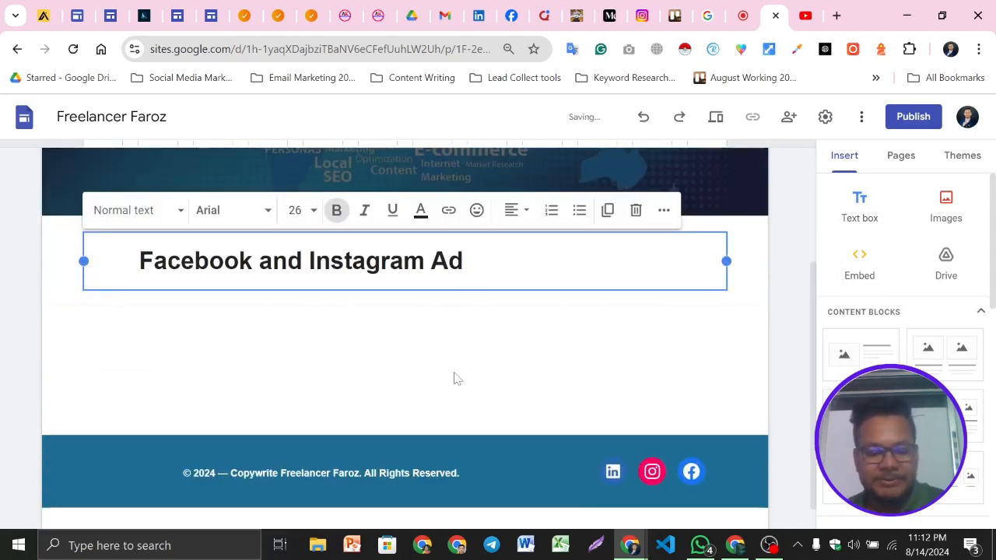
triple_click(439, 260)
click(516, 216)
click(309, 389)
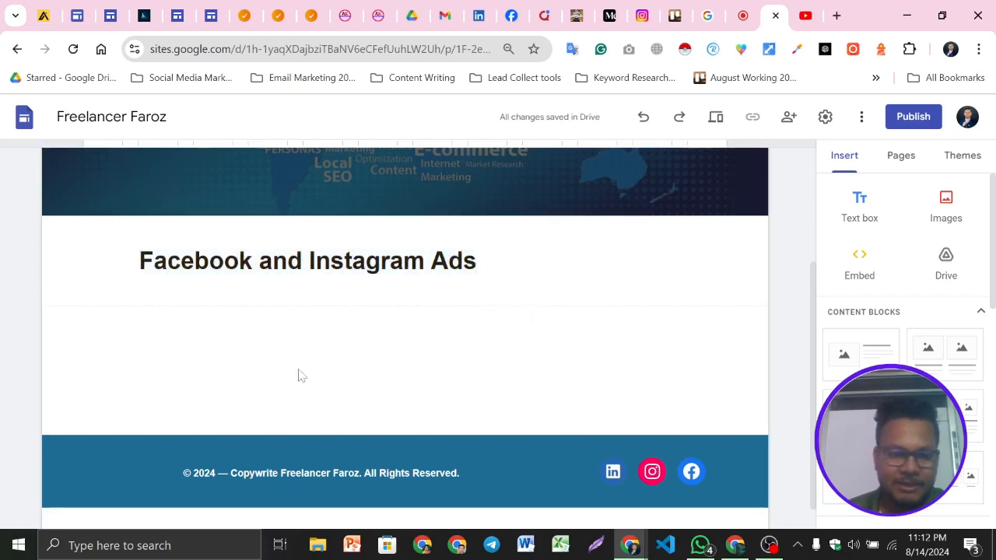
click(243, 287)
scroll(351, 369, up, 1)
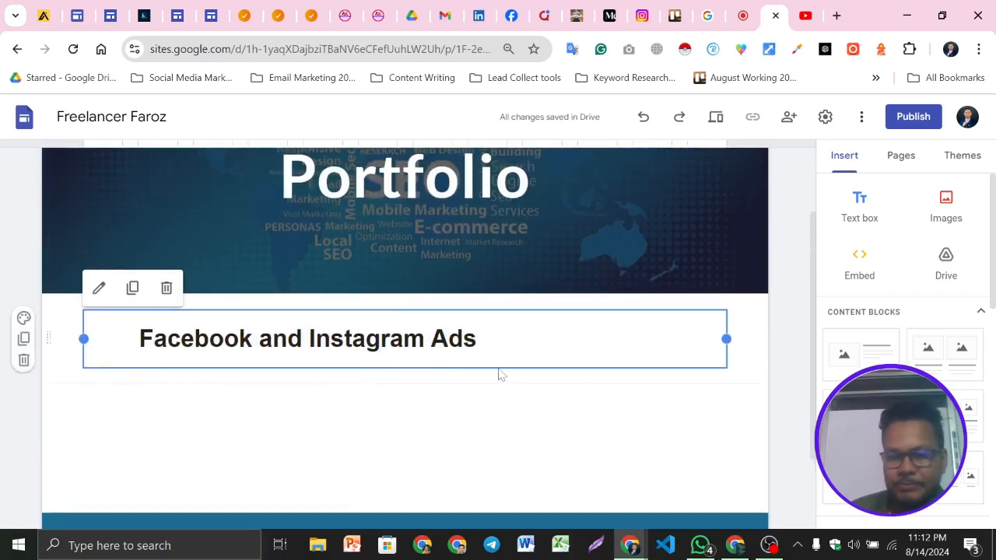
click(457, 426)
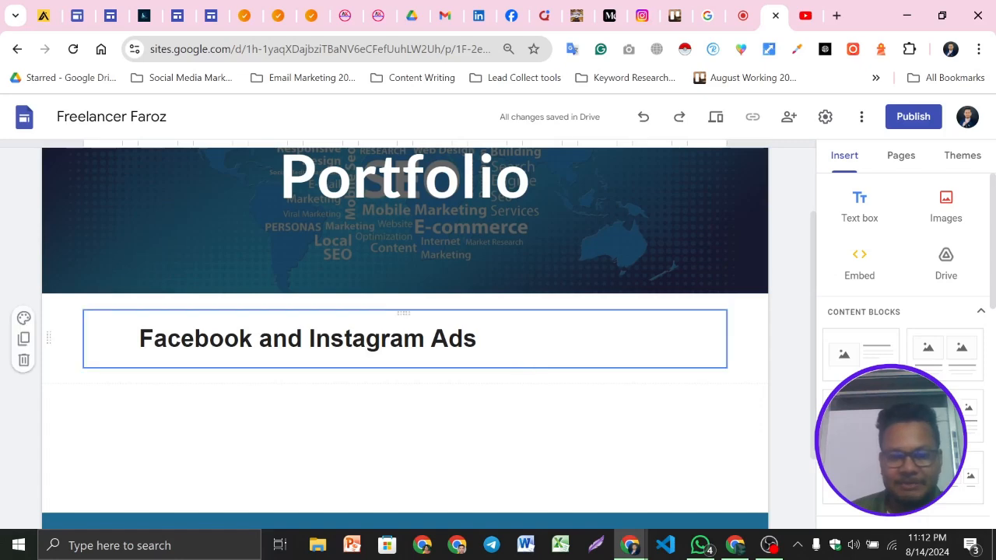
scroll(584, 393, down, 2)
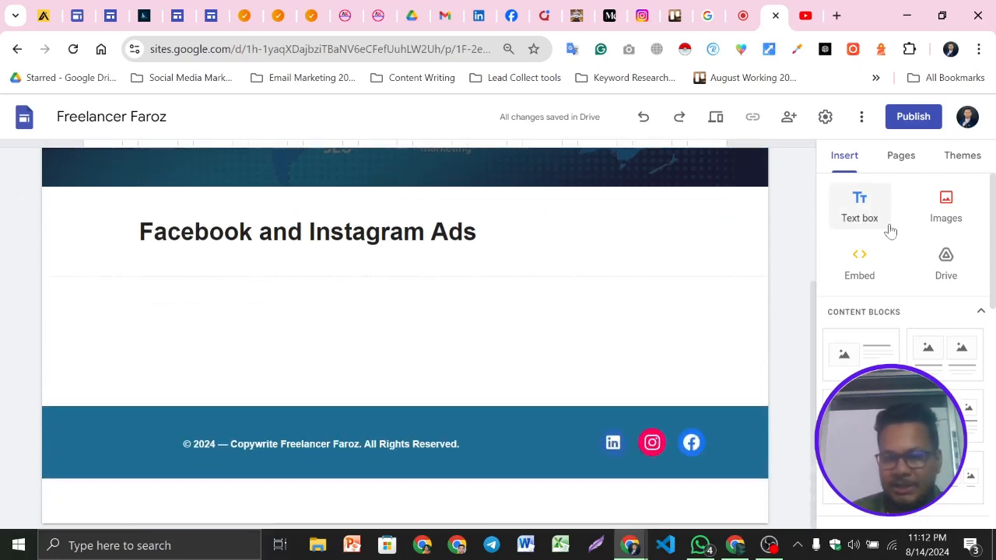
Upload all images from the Facebook and Instagram Ads folder onto the Portfolio page
click(946, 217)
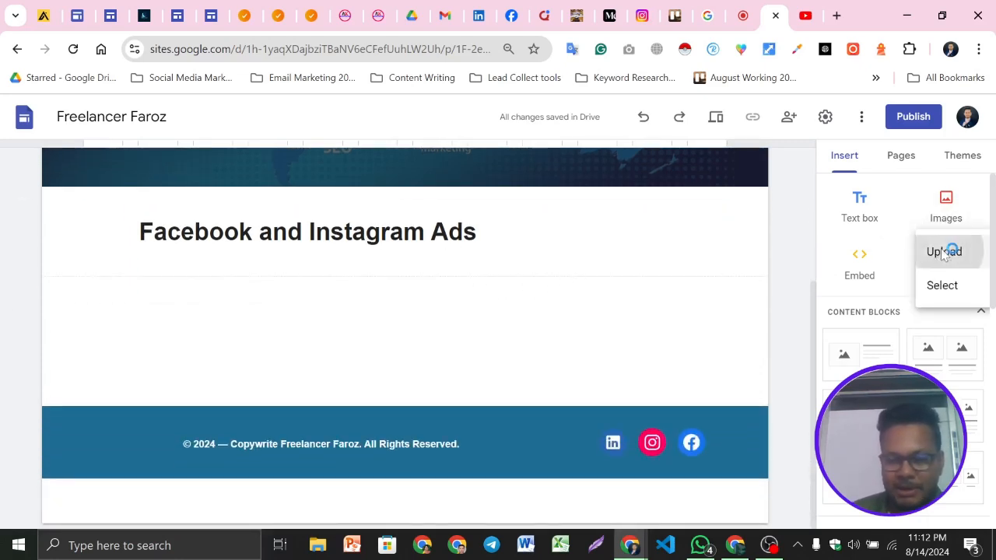
click(945, 251)
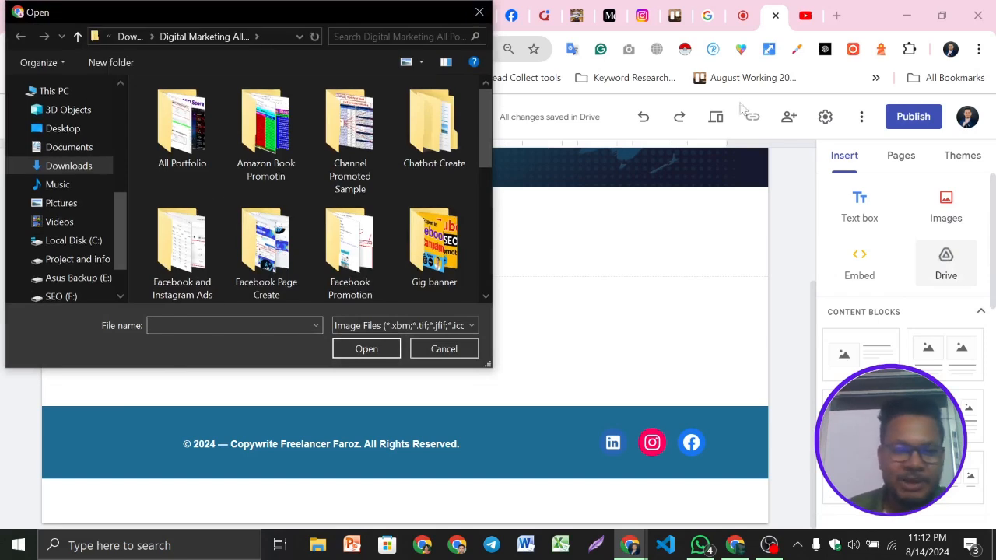
scroll(415, 199, down, 1)
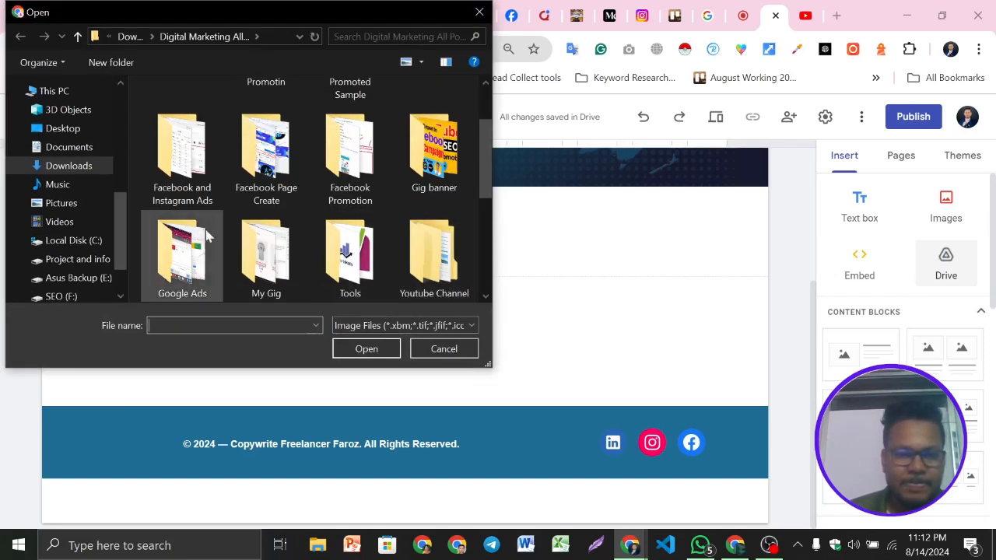
double_click(212, 161)
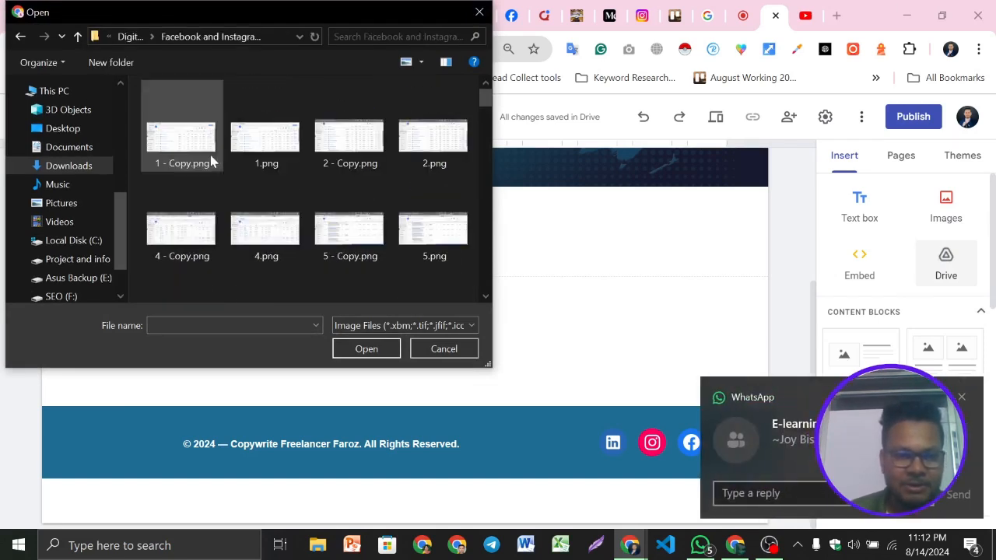
key(ctrl+a)
click(366, 348)
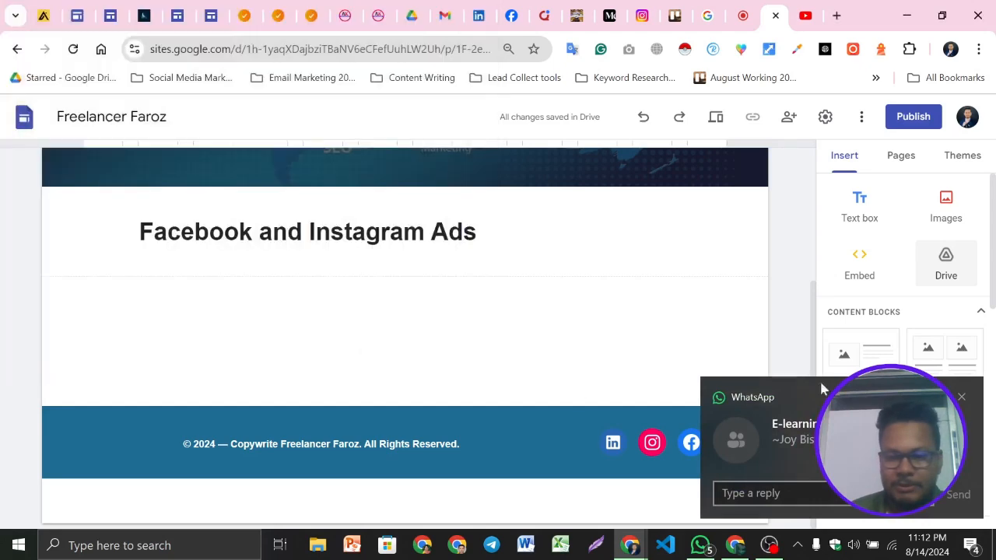
click(963, 400)
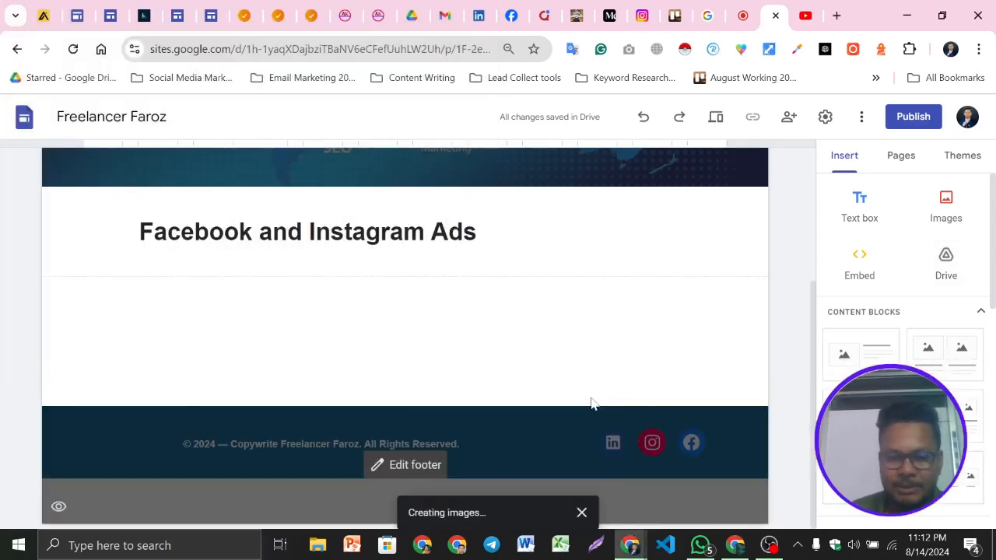
click(743, 15)
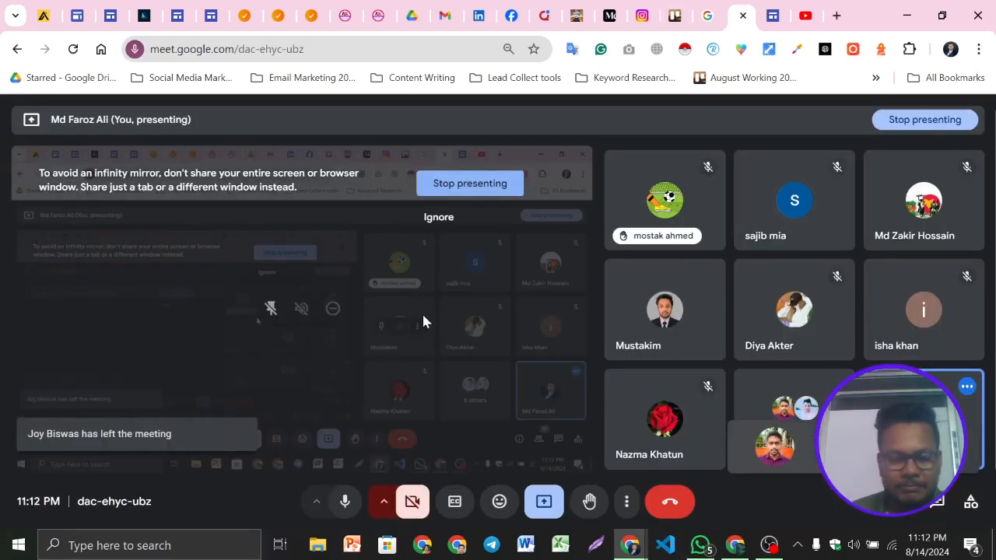
click(768, 9)
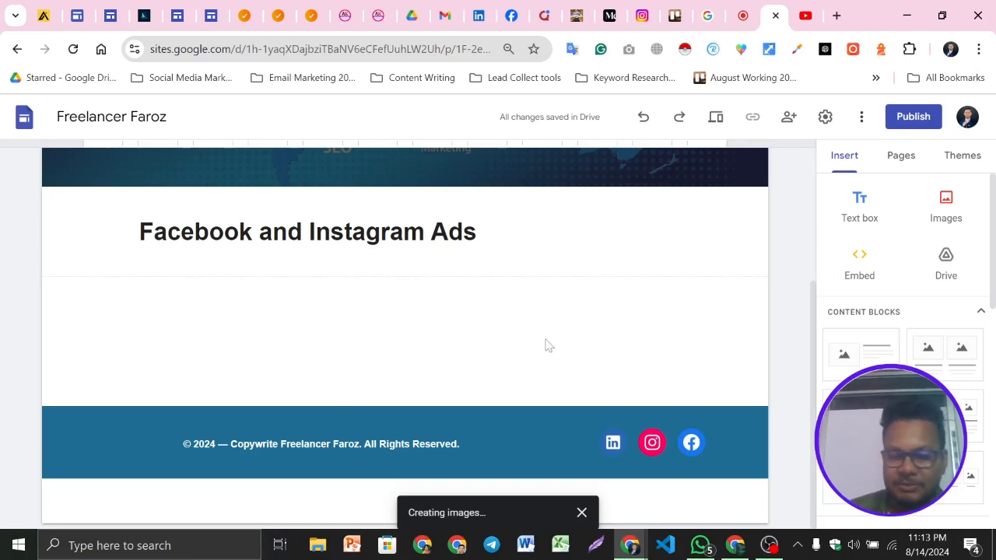
scroll(556, 350, up, 3)
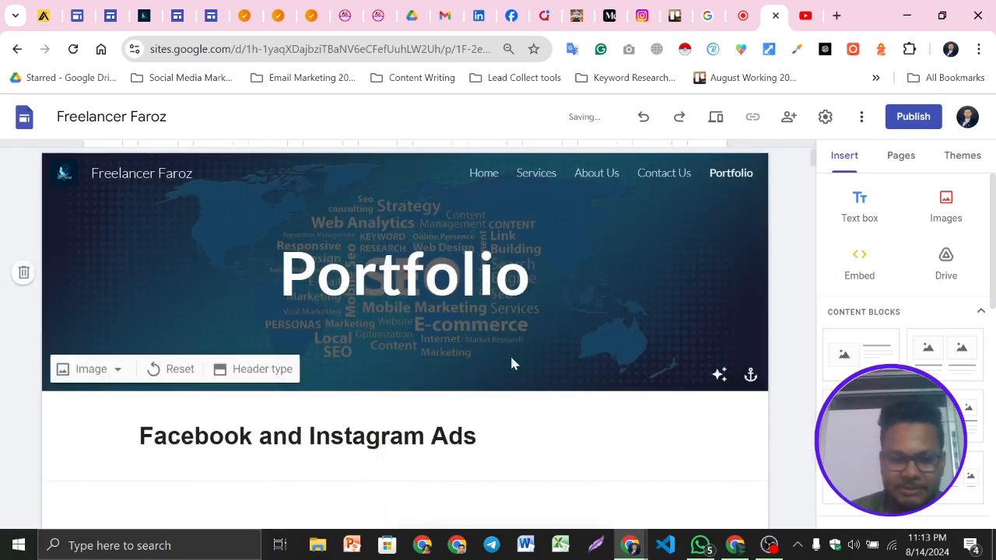
scroll(592, 318, down, 5)
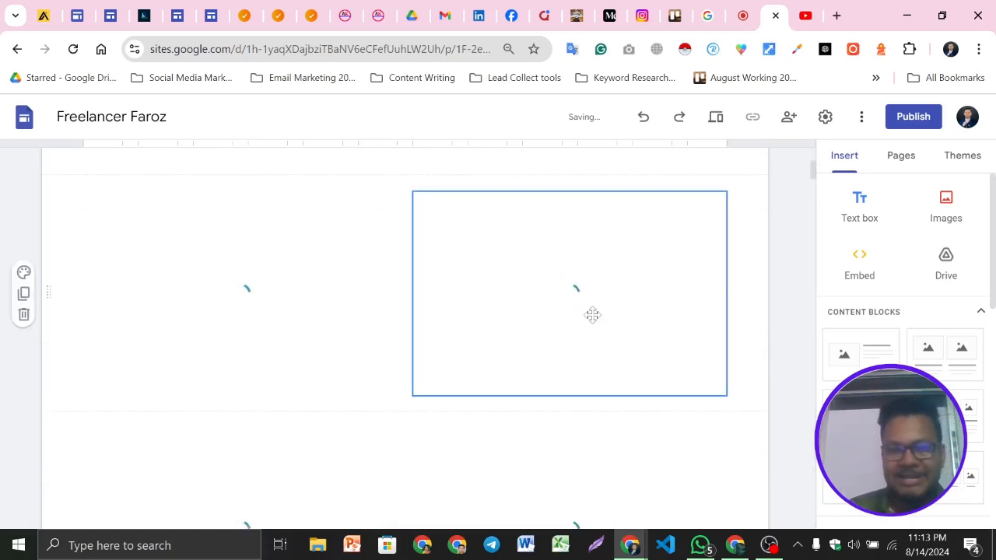
scroll(593, 315, up, 3)
scroll(593, 314, up, 4)
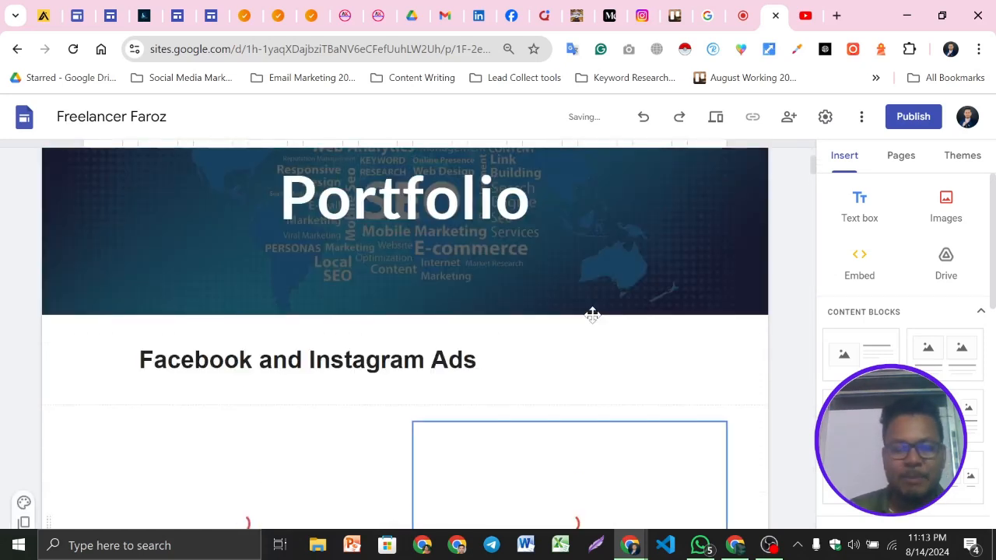
scroll(594, 314, down, 5)
scroll(593, 318, up, 3)
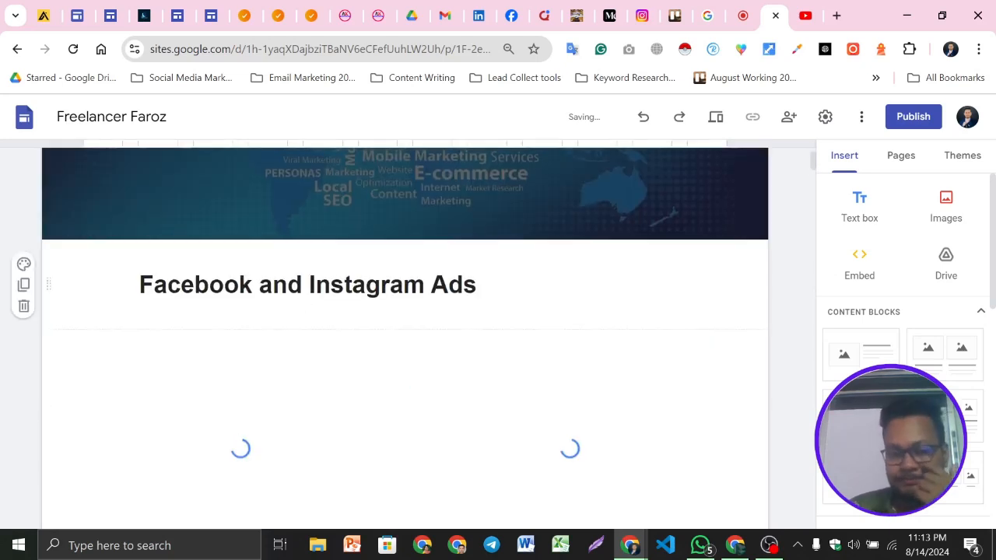
Remove the leading space before the Facebook and Instagram Ads heading so it aligns left
click(302, 285)
click(239, 285)
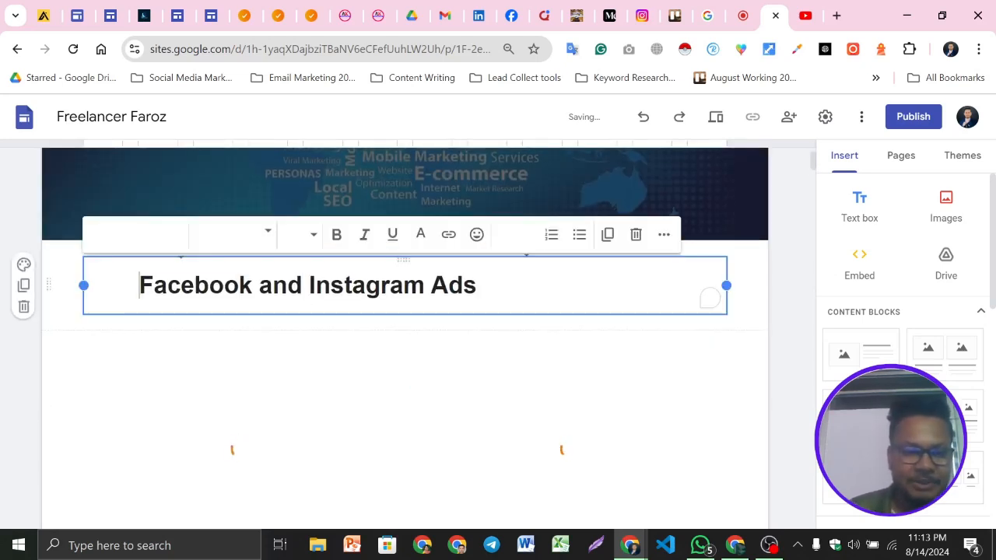
key(BackSpace)
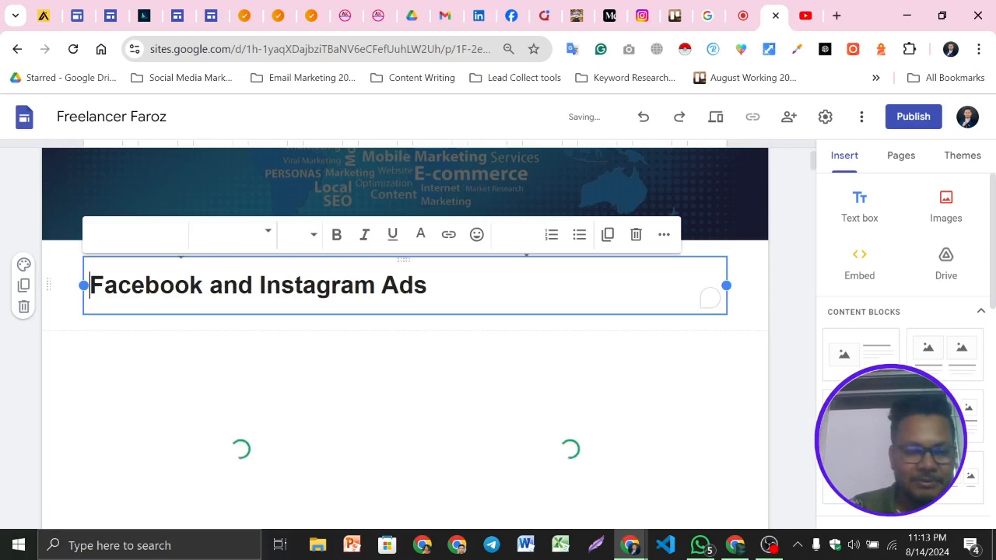
Set the Facebook and Instagram Ads heading section's colour to Style 2
click(29, 358)
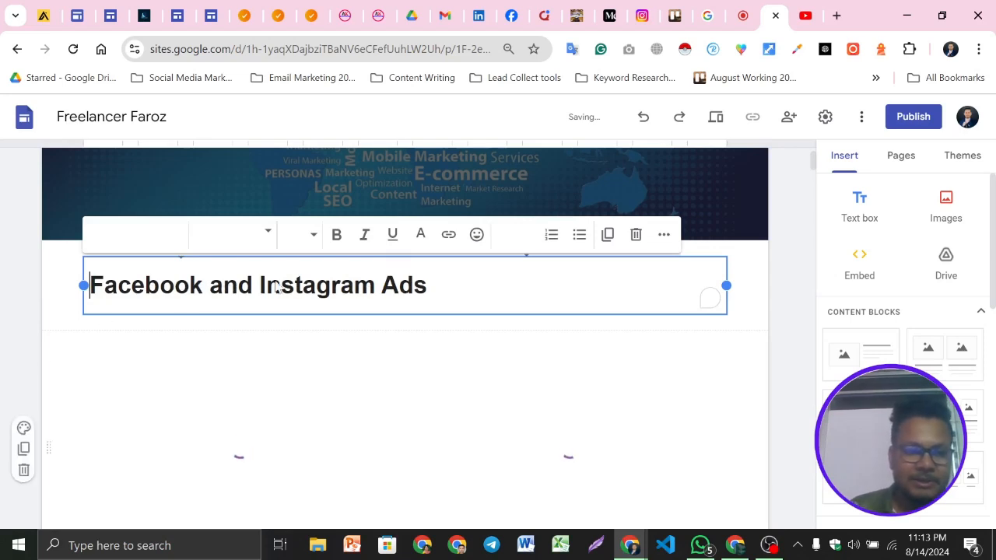
click(66, 269)
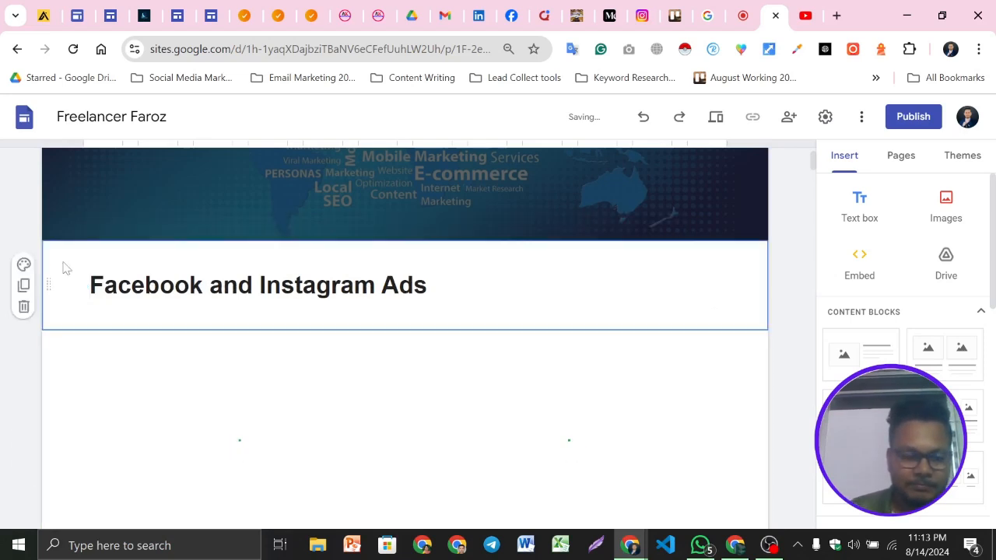
click(24, 267)
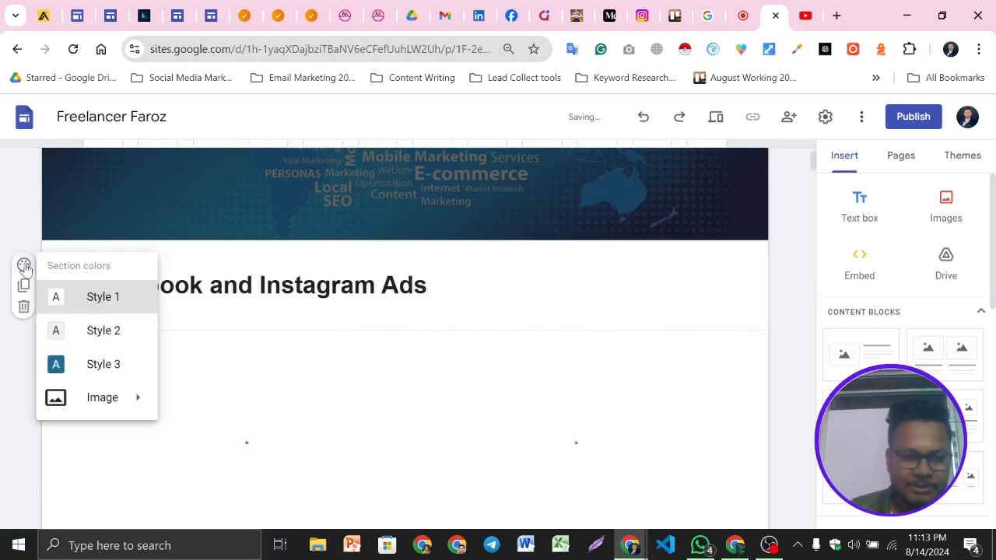
click(77, 334)
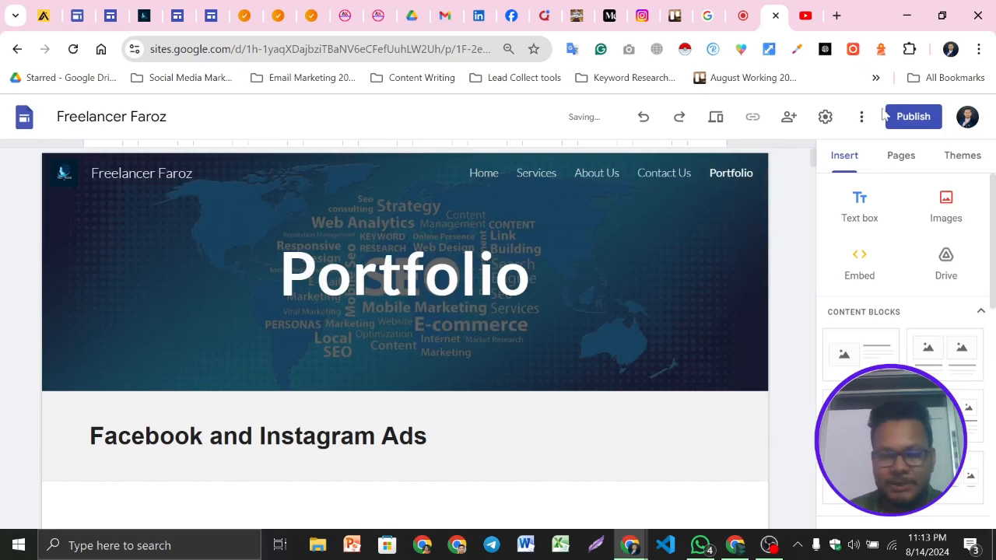
Scroll down the Portfolio page to examine the uploaded Facebook and Instagram Ads images
scroll(650, 345, down, 2)
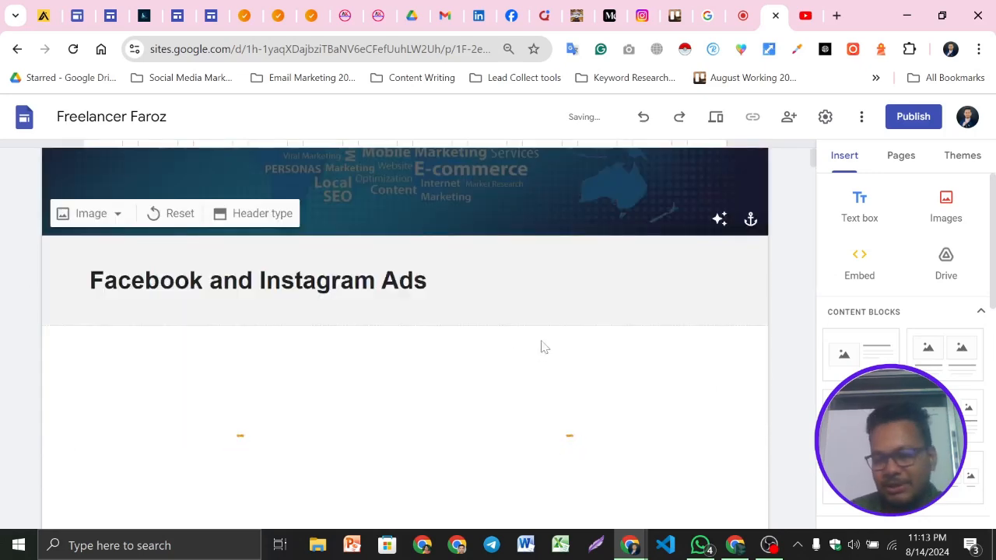
scroll(635, 319, down, 2)
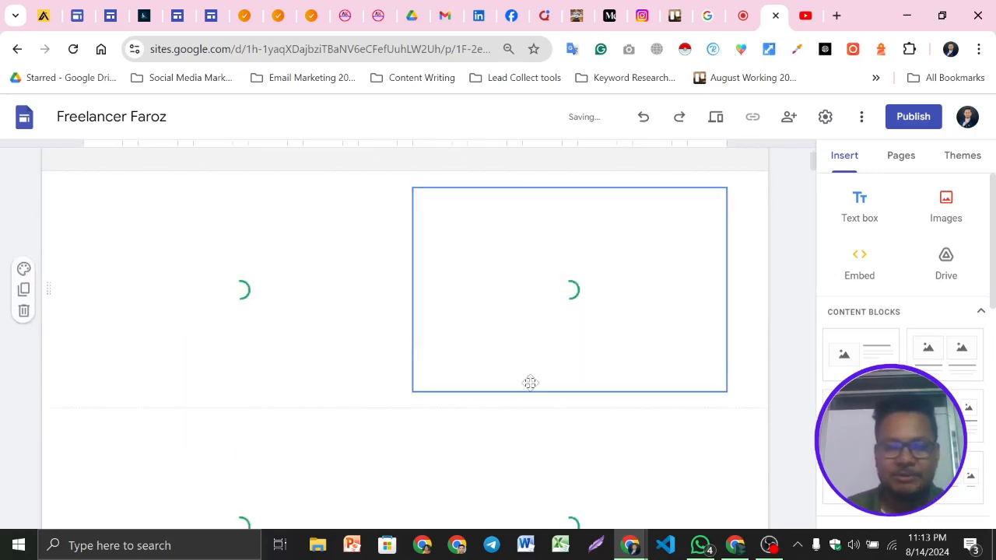
scroll(530, 382, down, 2)
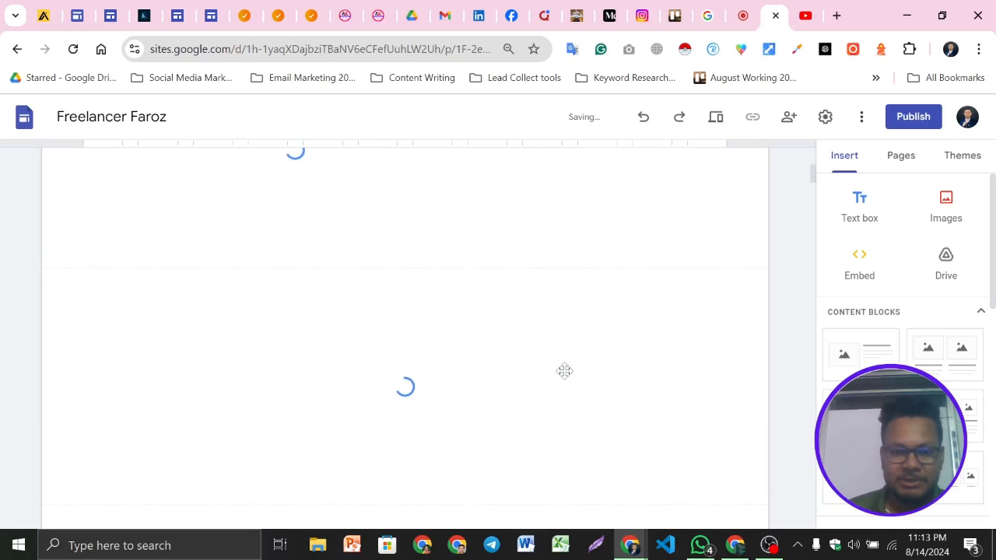
scroll(565, 371, down, 5)
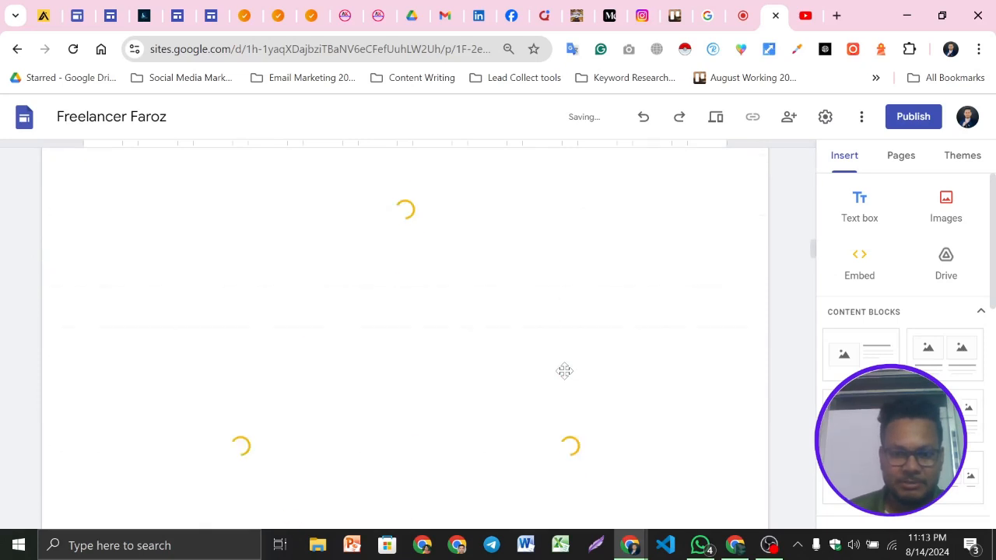
scroll(565, 371, down, 10)
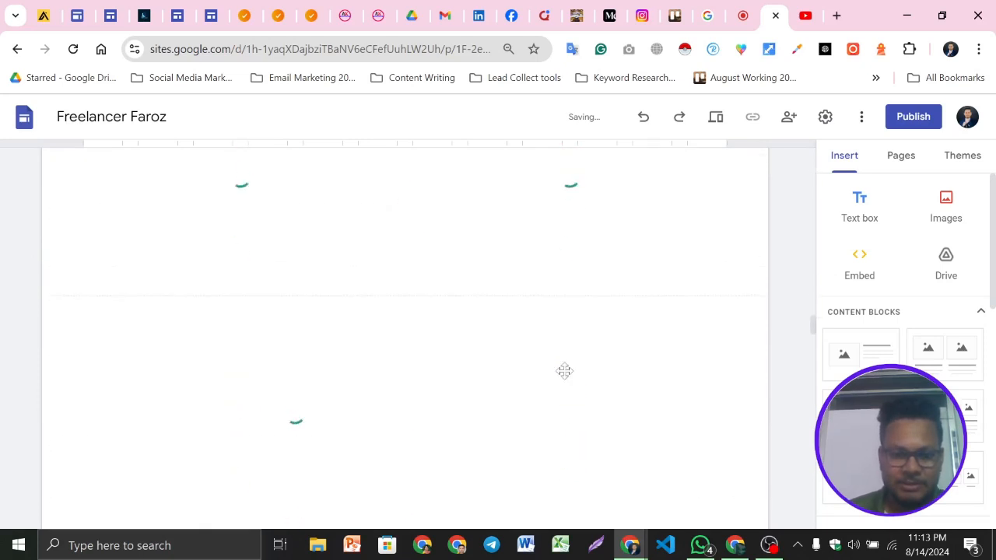
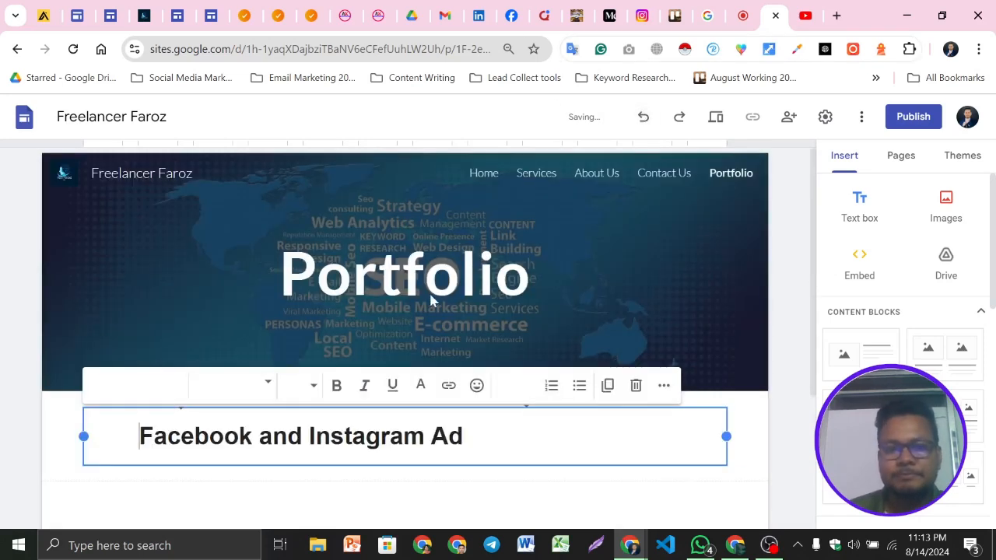
Delete the remaining indentation before the Facebook and Instagram Ad heading text so it sits flush left
scroll(446, 246, down, 2)
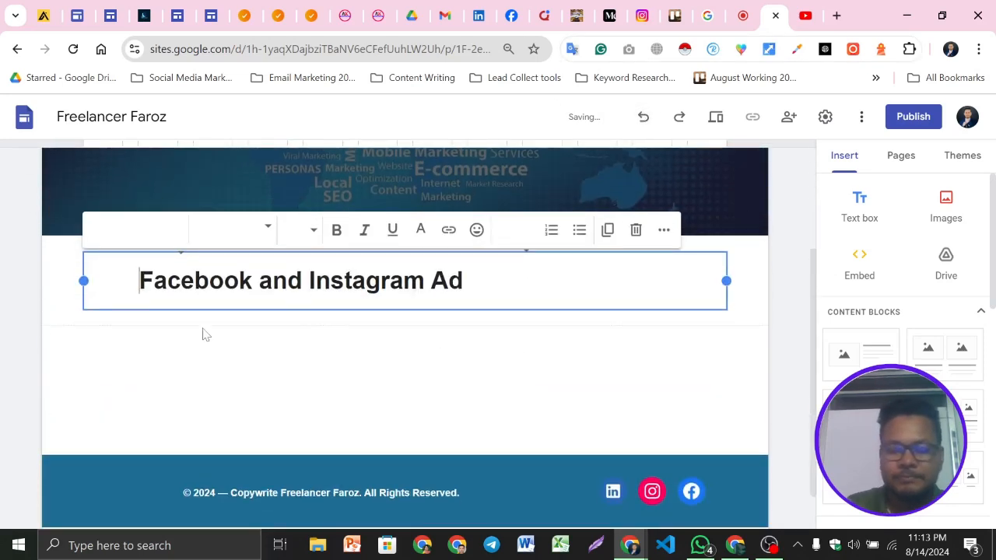
key(BackSpace)
key(BackSpace)
scroll(206, 335, down, 1)
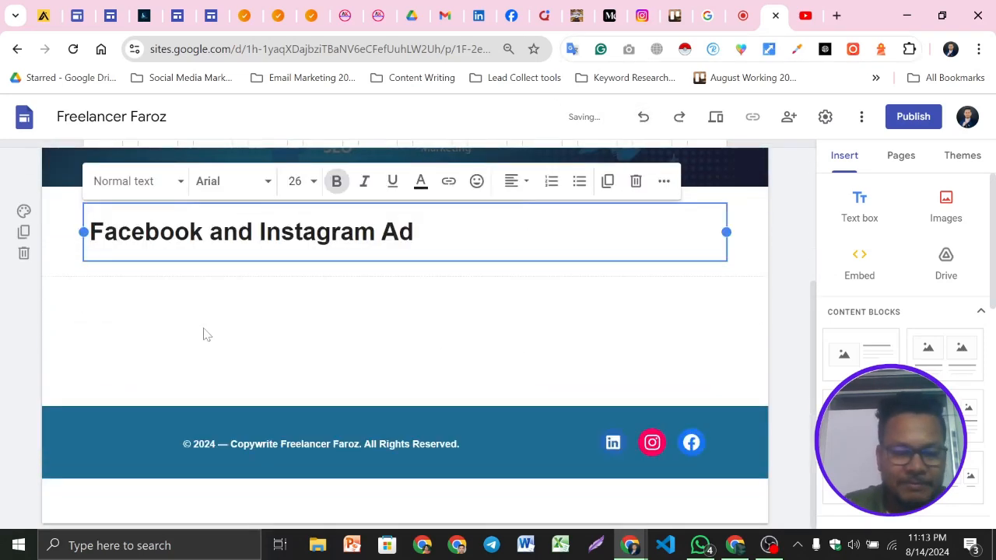
Apply the light grey section style to the Facebook and Instagram Ad heading section
click(331, 319)
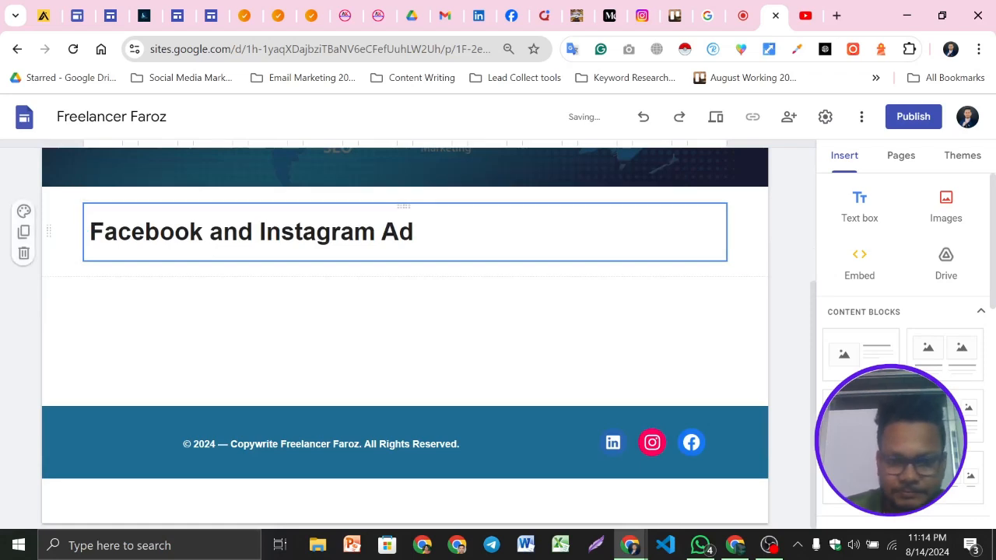
click(24, 211)
click(88, 277)
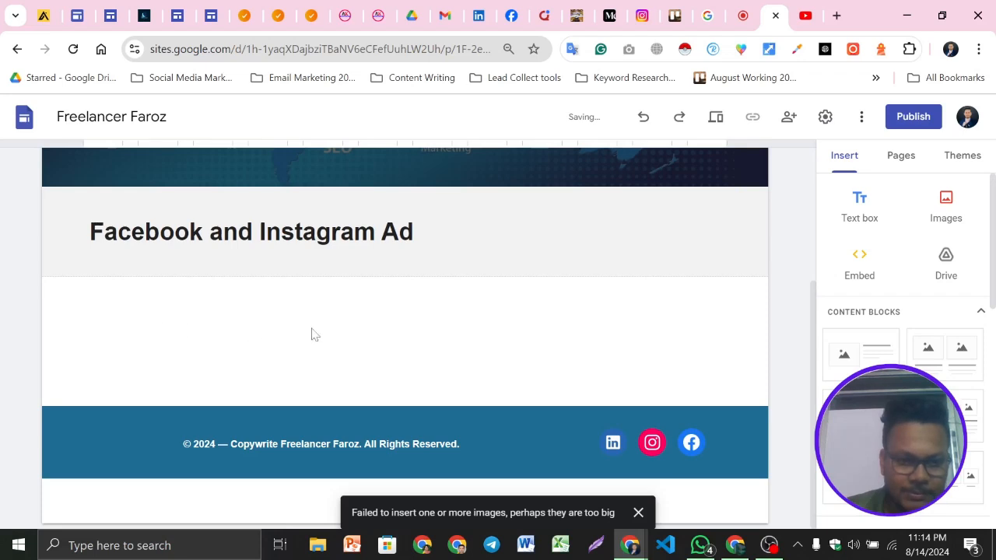
Complete the section heading so it reads Facebook and Instagram Ads
click(580, 237)
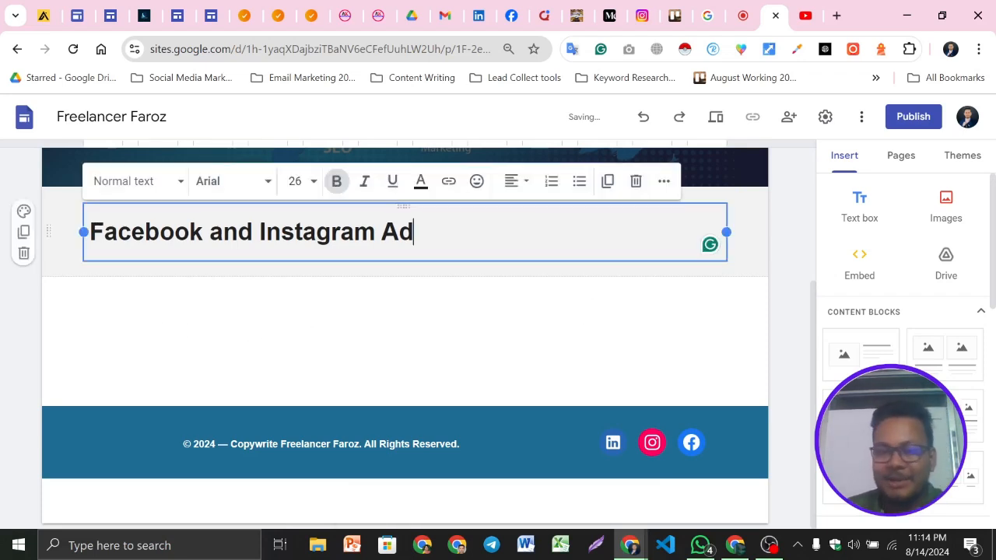
click(9, 301)
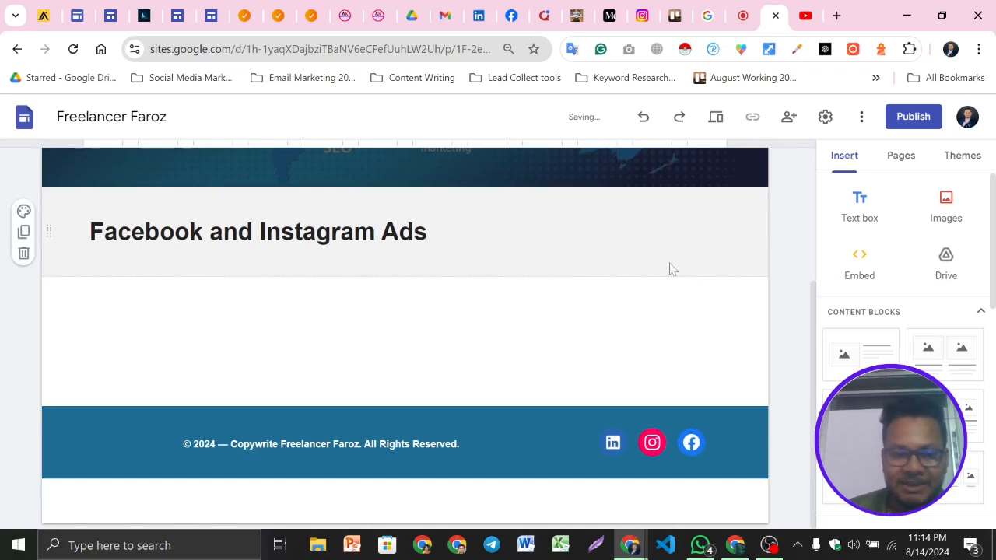
scroll(587, 350, up, 2)
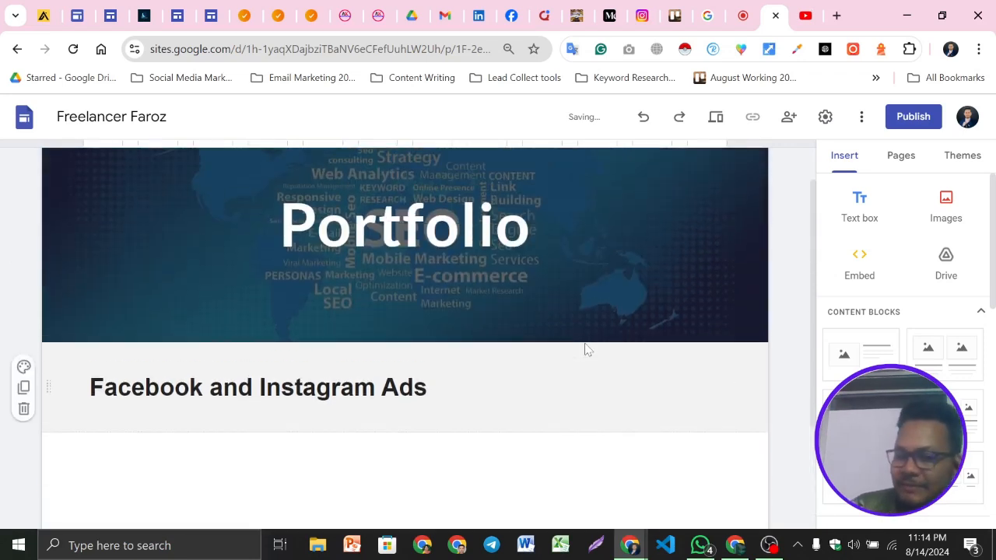
scroll(587, 350, down, 1)
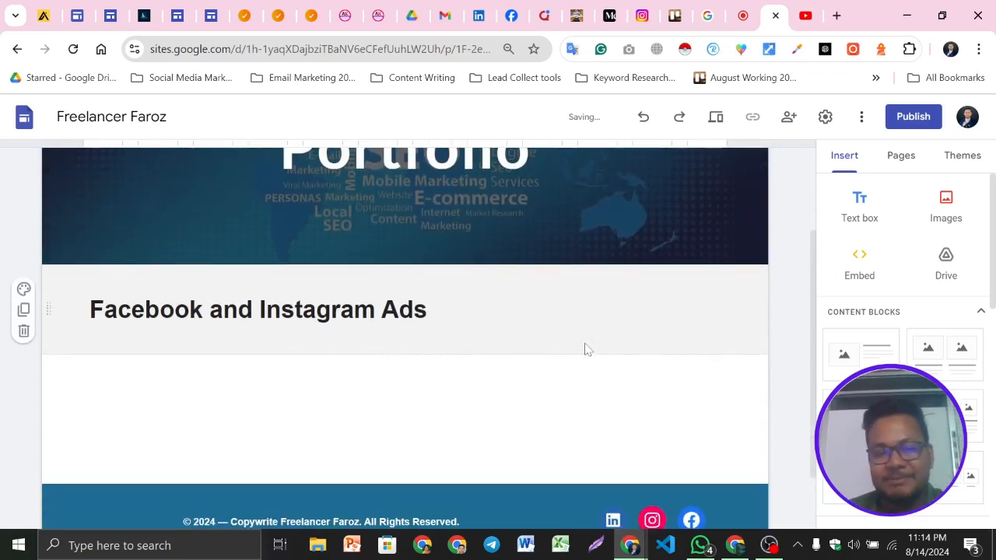
click(584, 325)
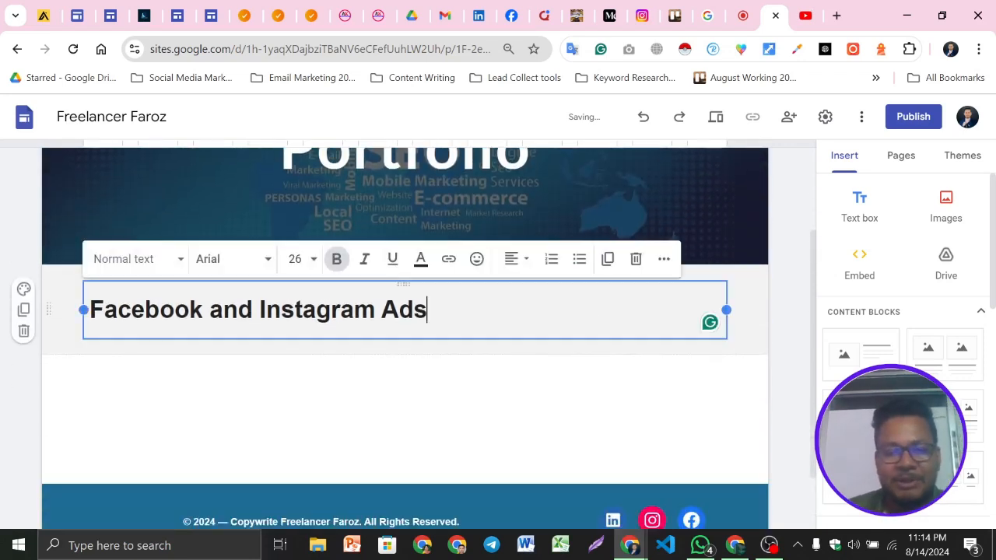
click(17, 387)
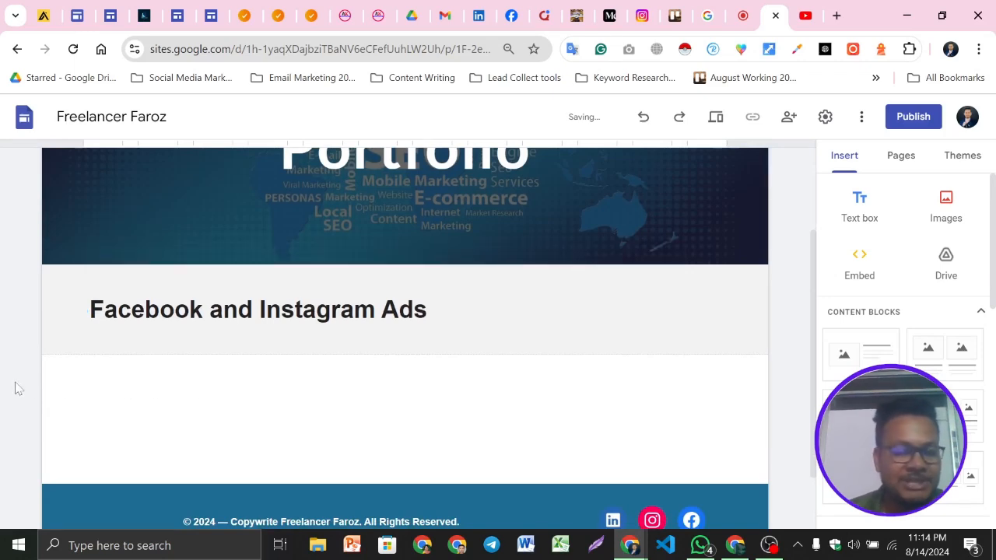
Upload the eight PNG images 1, 2, 4 and 5 plus their copies from the Facebook and Instagram Ads folder
click(948, 204)
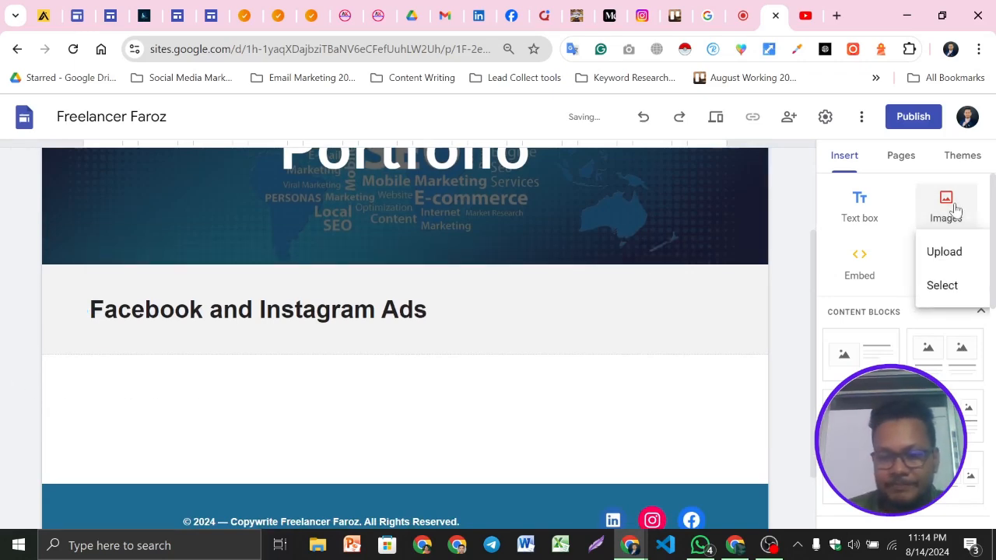
click(951, 249)
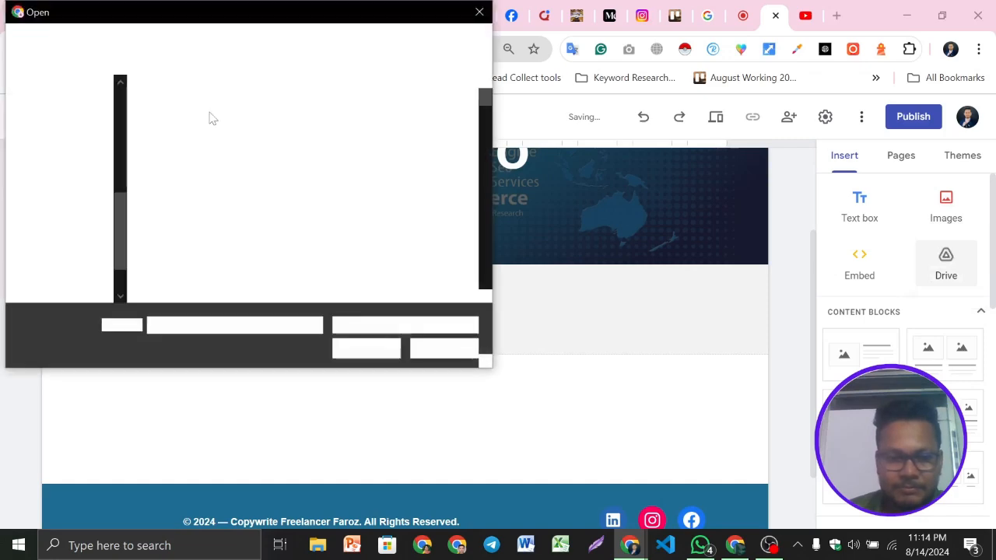
click(181, 136)
ctrl+click(265, 136)
ctrl+click(350, 144)
ctrl+click(433, 159)
ctrl+click(181, 232)
ctrl+click(266, 230)
ctrl+click(365, 244)
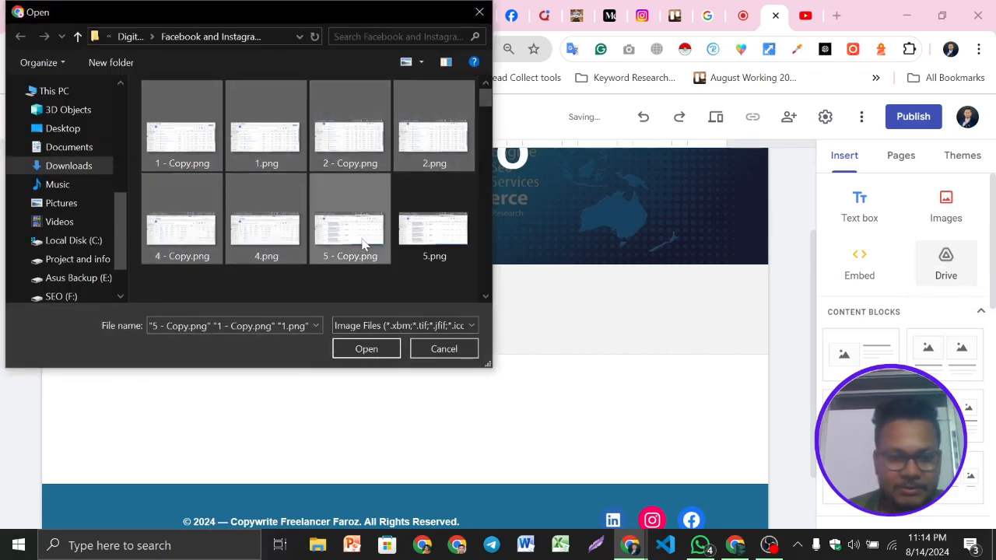
ctrl+click(428, 249)
click(373, 346)
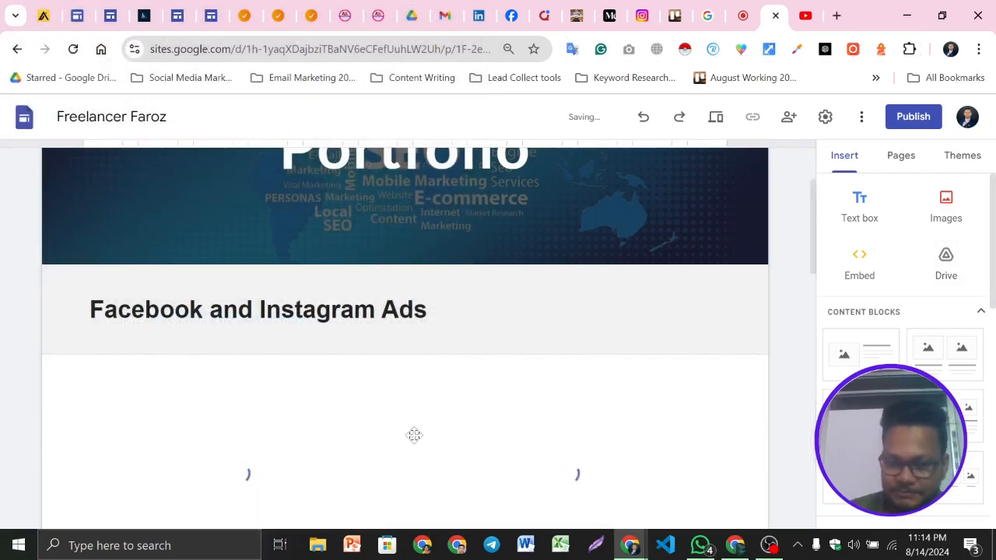
Try to rearrange the uploaded ad screenshots into a grid by dragging them beside each other
scroll(500, 321, up, 11)
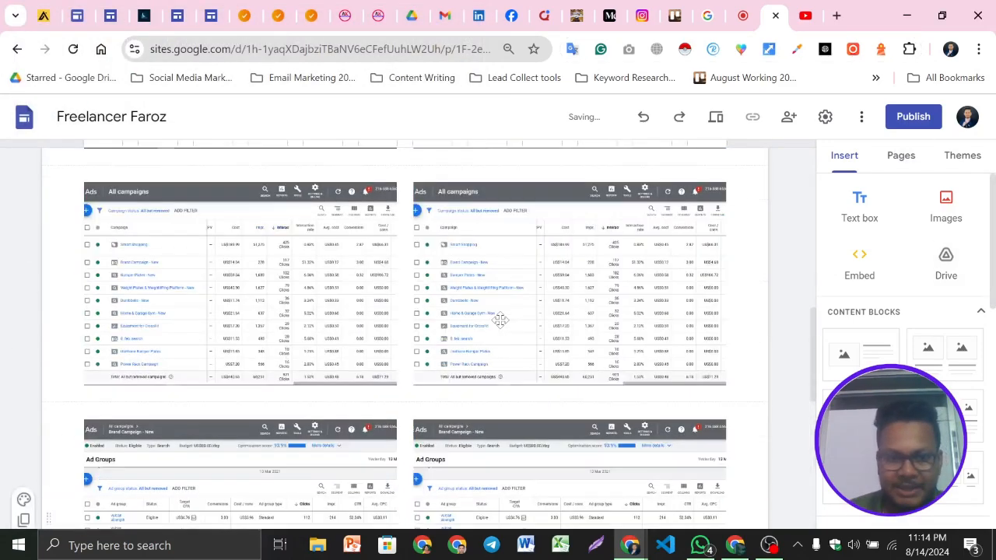
click(312, 306)
scroll(312, 306, up, 1)
scroll(233, 346, down, 1)
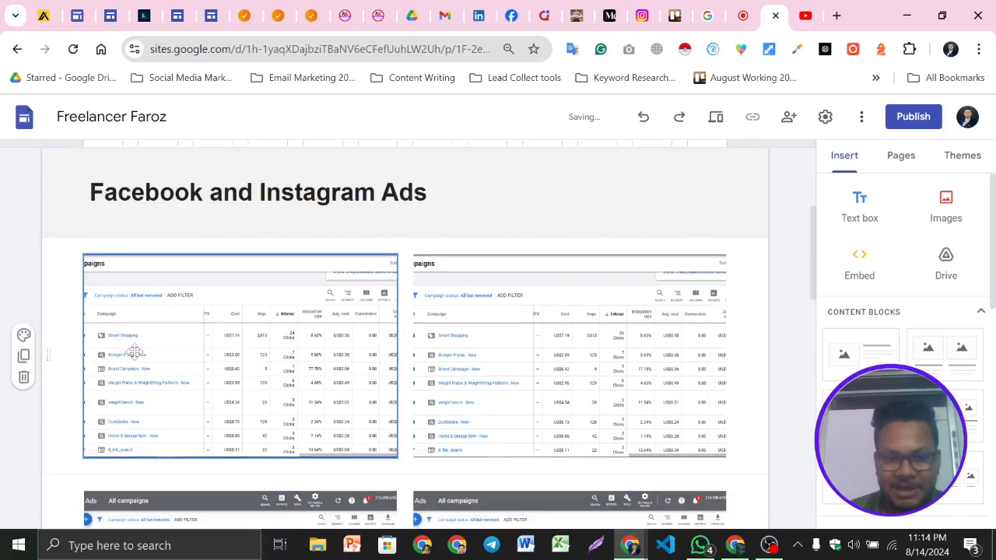
click(269, 471)
drag(316, 460, 623, 319)
click(358, 330)
click(499, 480)
drag(499, 477, 366, 351)
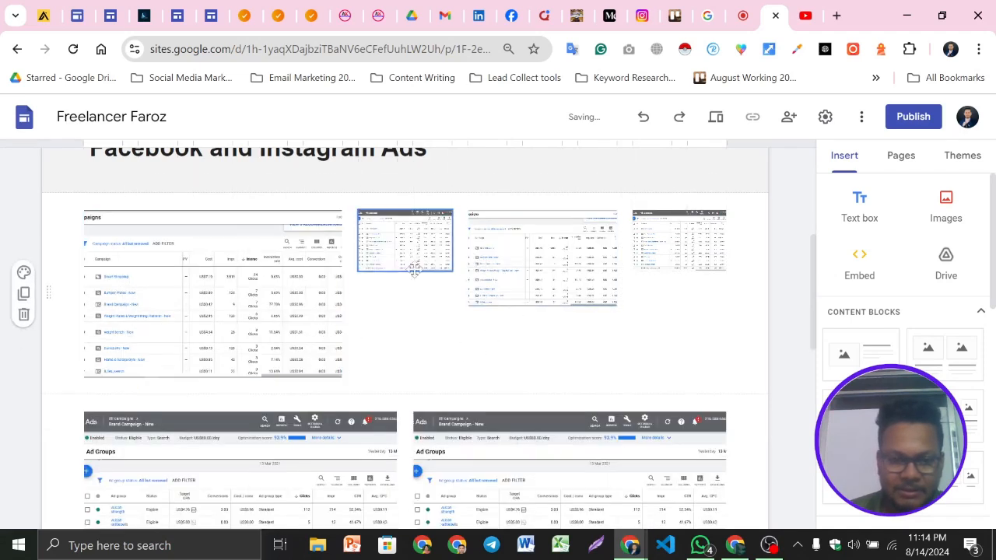
Adjust the shrunken ad screenshot's size and undo the last three layout changes
click(403, 247)
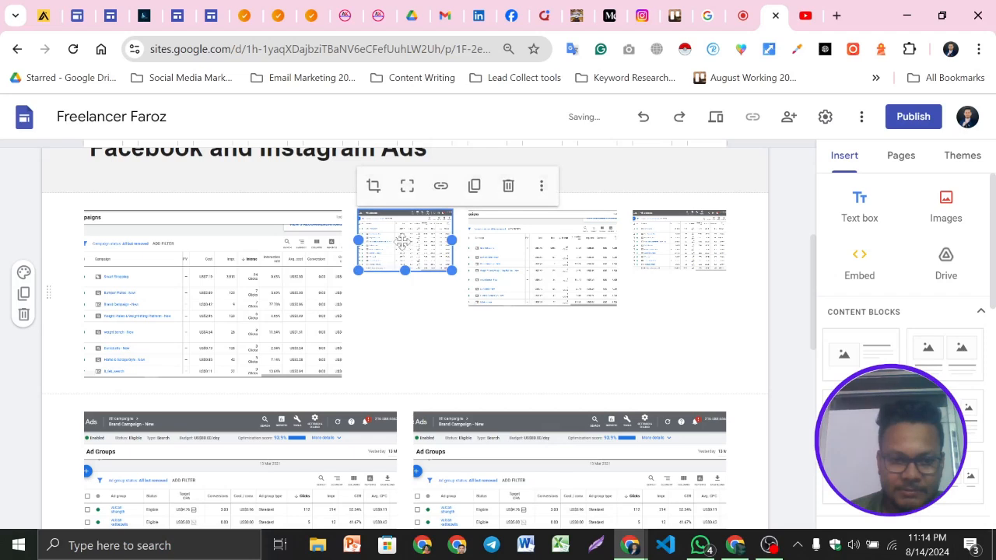
click(407, 186)
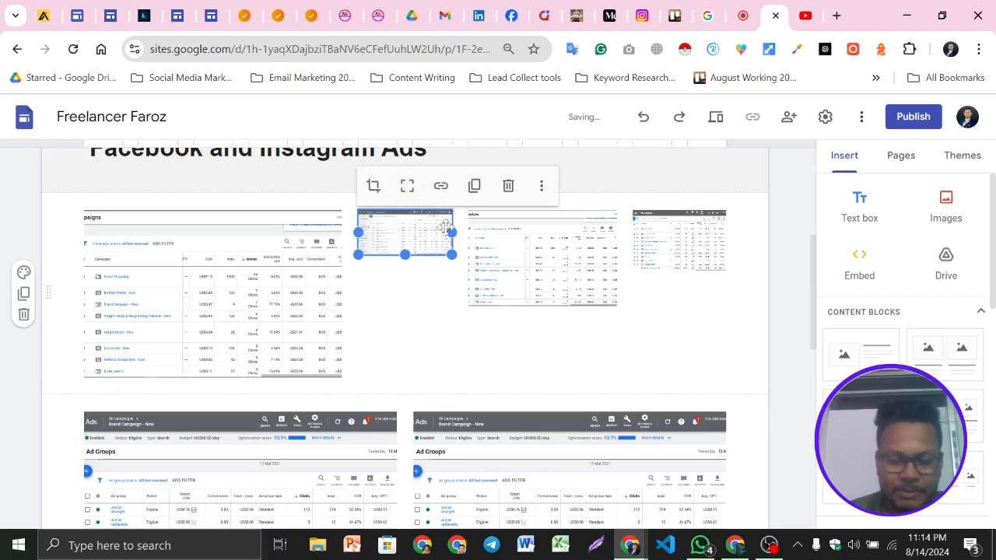
click(447, 273)
key(ctrl+z)
key(ctrl+z)
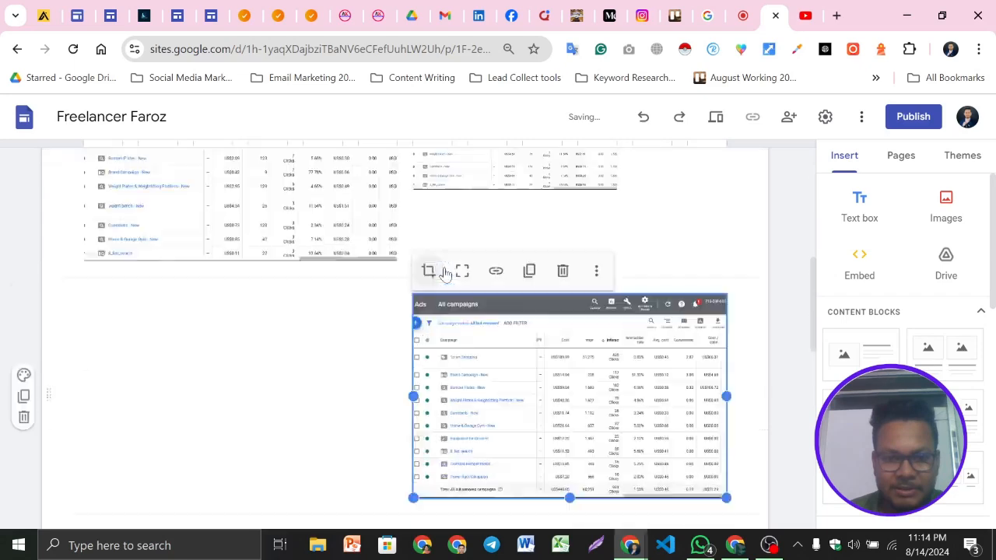
scroll(510, 322, up, 2)
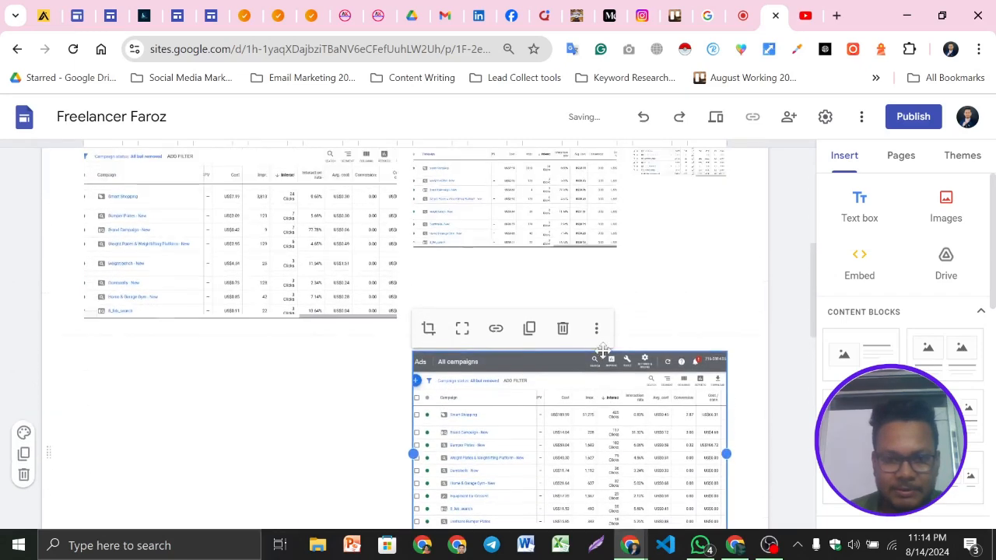
key(ctrl+z)
Drag the ad screenshots back into paired rows and delete the lone Ad Groups image left in its own row
drag(376, 405, 395, 266)
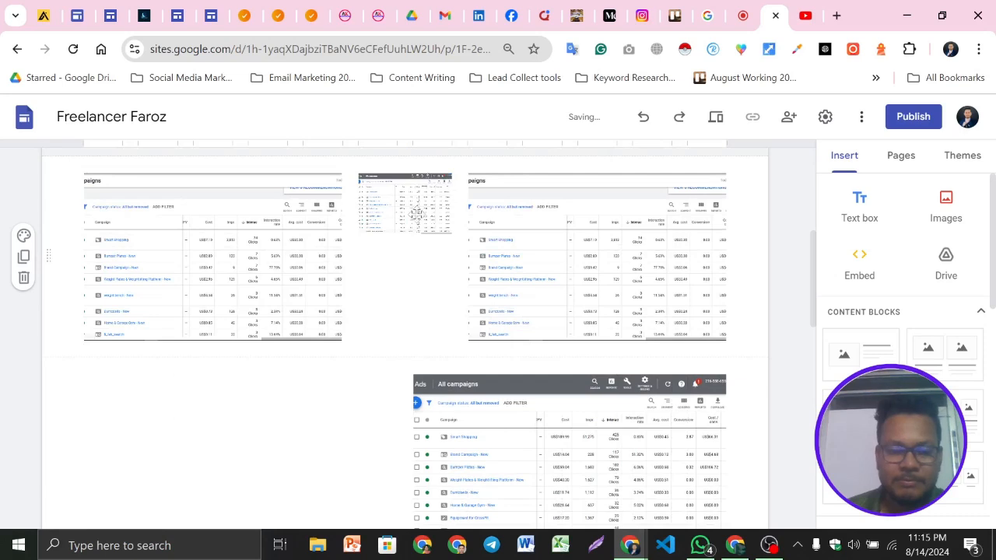
drag(498, 237, 577, 239)
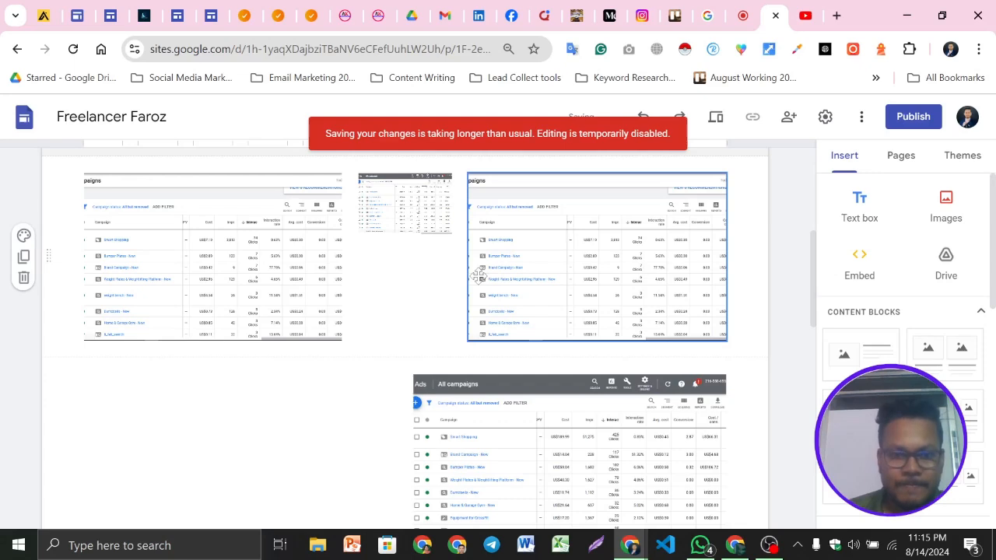
scroll(349, 311, down, 4)
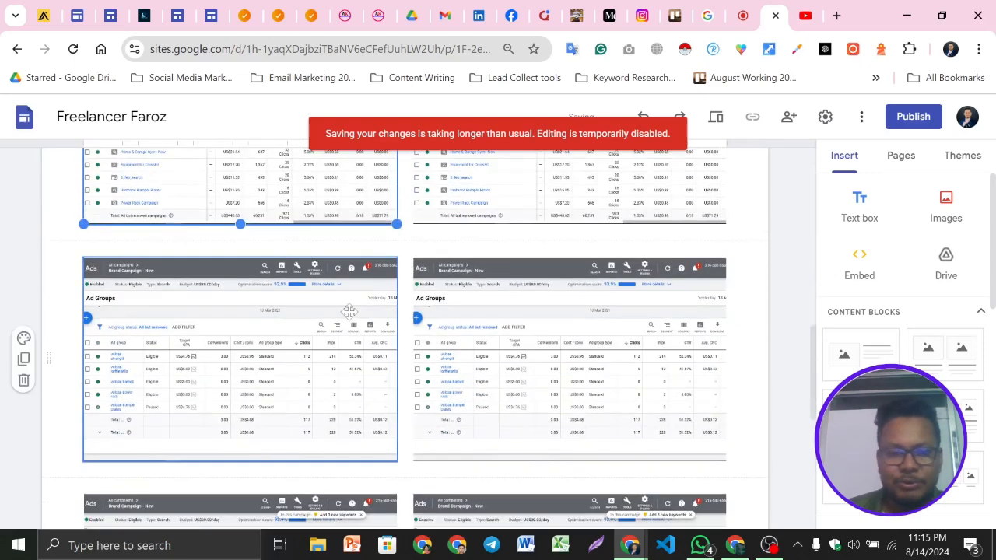
click(378, 271)
click(235, 234)
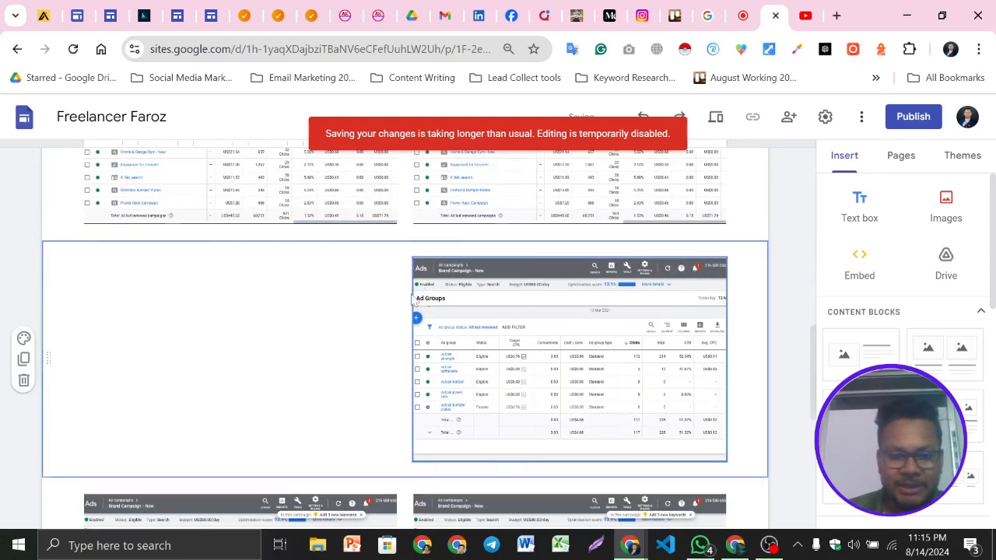
click(518, 288)
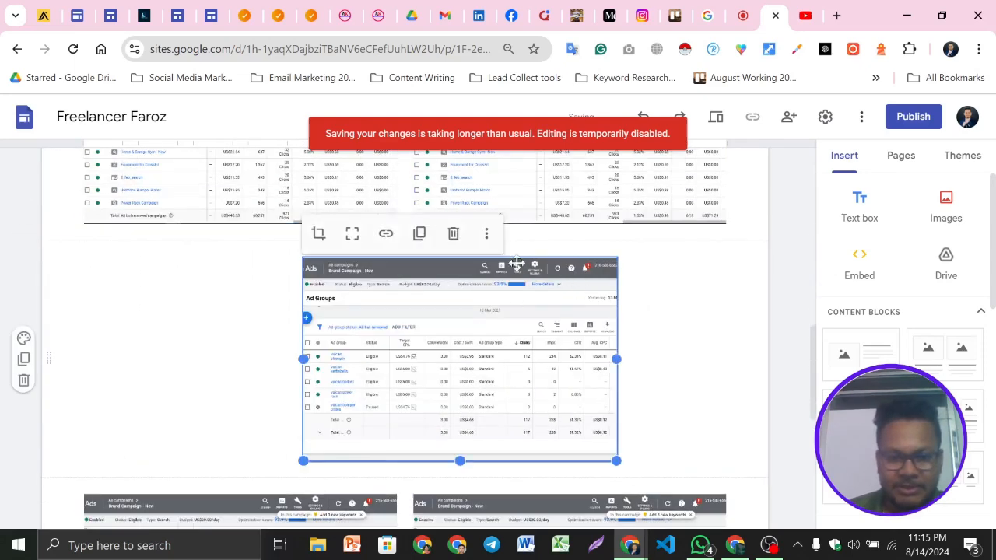
click(456, 233)
Add an empty text box below the Facebook and Instagram Ads image gallery
scroll(529, 327, up, 5)
scroll(528, 327, down, 8)
scroll(565, 358, up, 7)
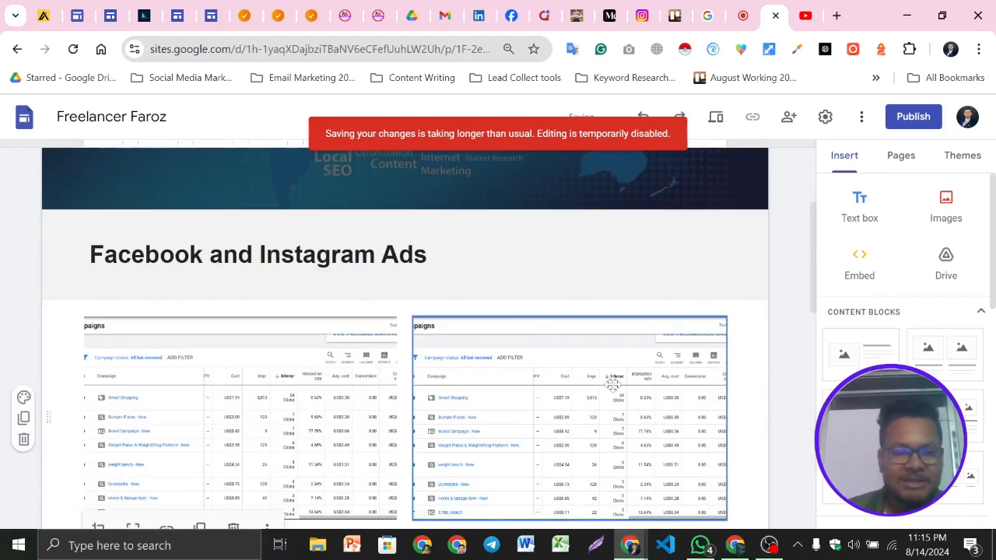
click(196, 253)
scroll(543, 399, down, 2)
scroll(543, 399, down, 8)
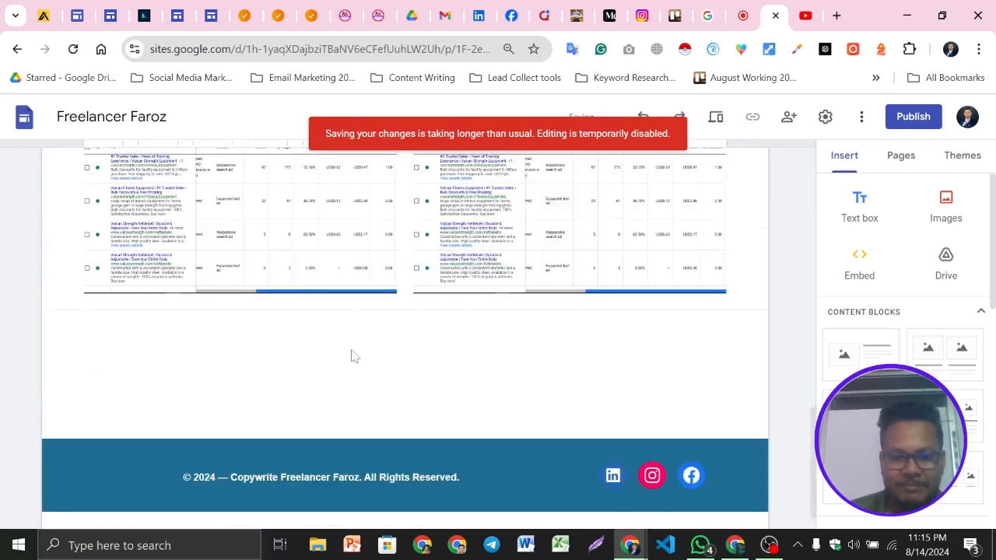
scroll(361, 354, up, 10)
scroll(425, 390, down, 9)
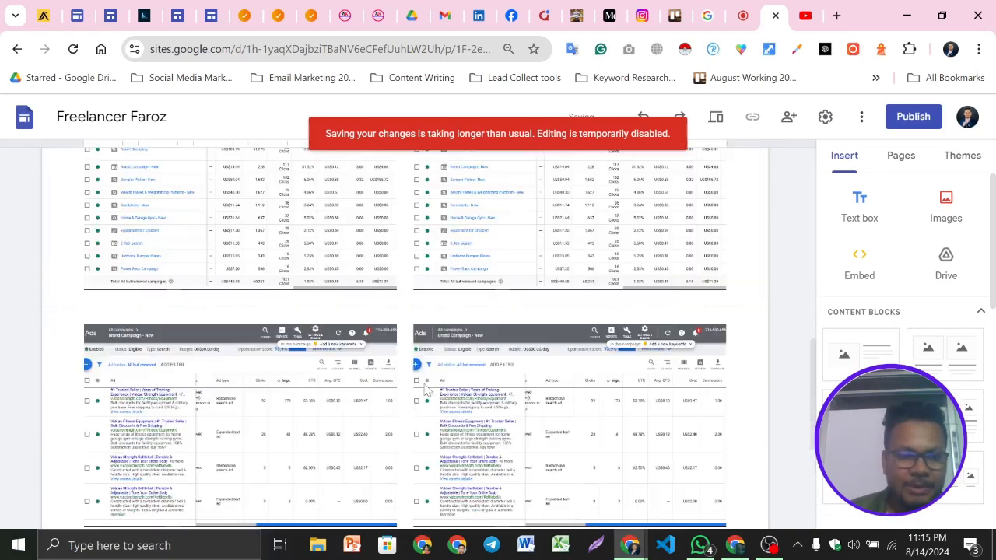
scroll(424, 390, down, 2)
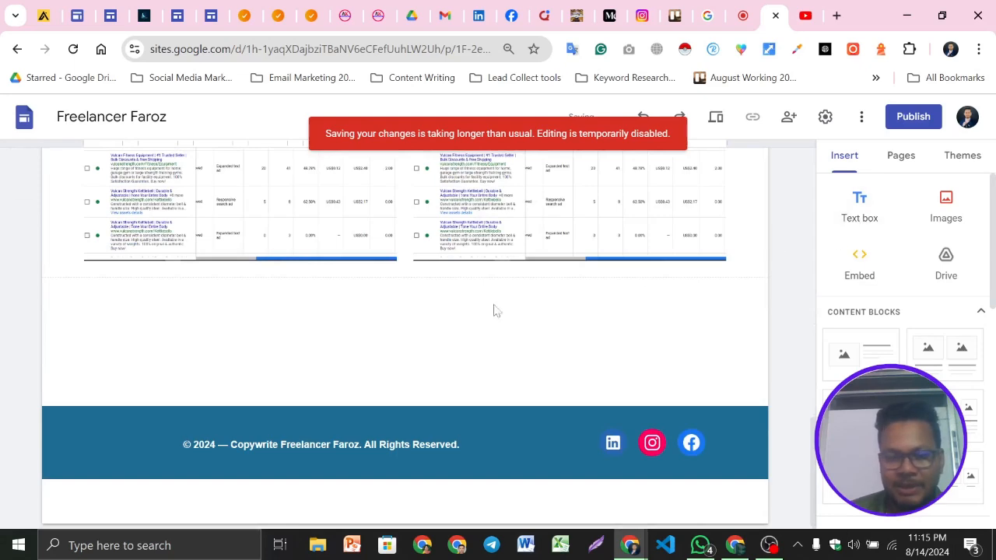
scroll(506, 326, up, 1)
click(856, 212)
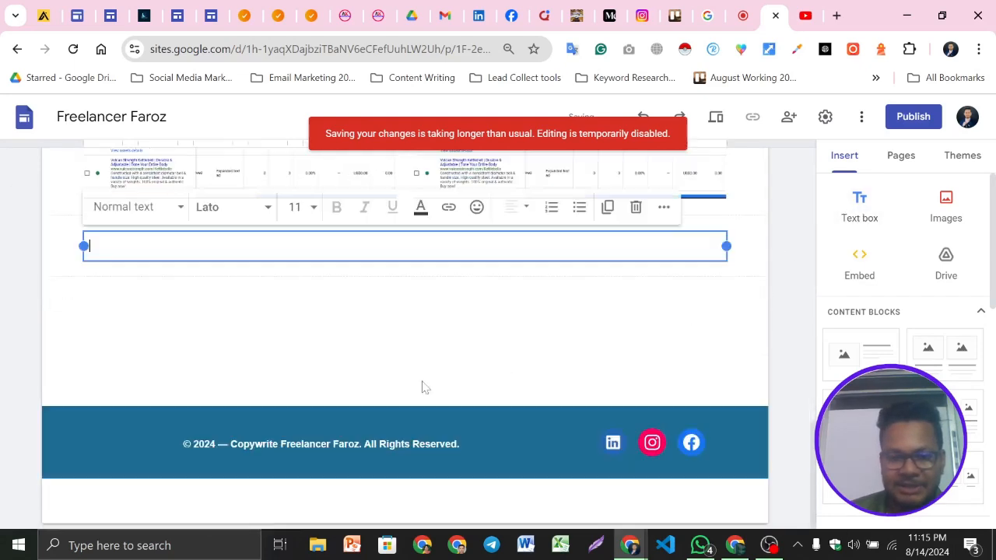
Copy the Google Ads heading from the reference portfolio site and paste it into the new text box
click(213, 15)
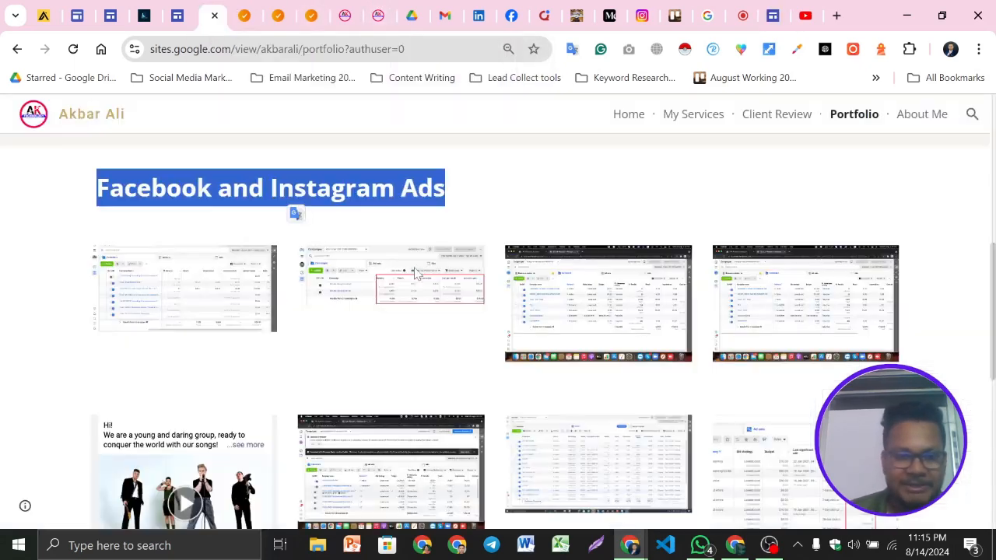
scroll(423, 301, down, 1)
scroll(423, 301, down, 5)
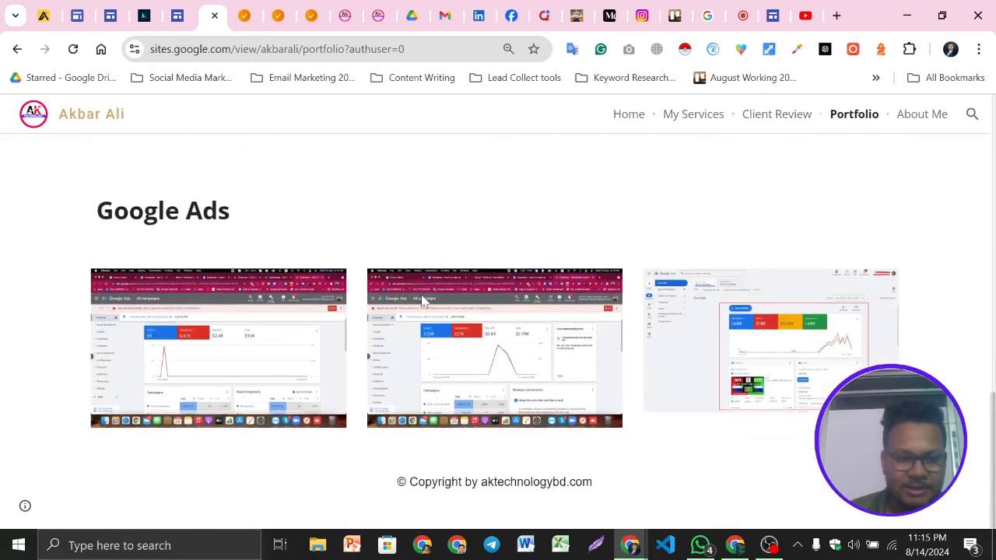
scroll(423, 301, up, 7)
scroll(422, 301, up, 3)
scroll(423, 301, down, 9)
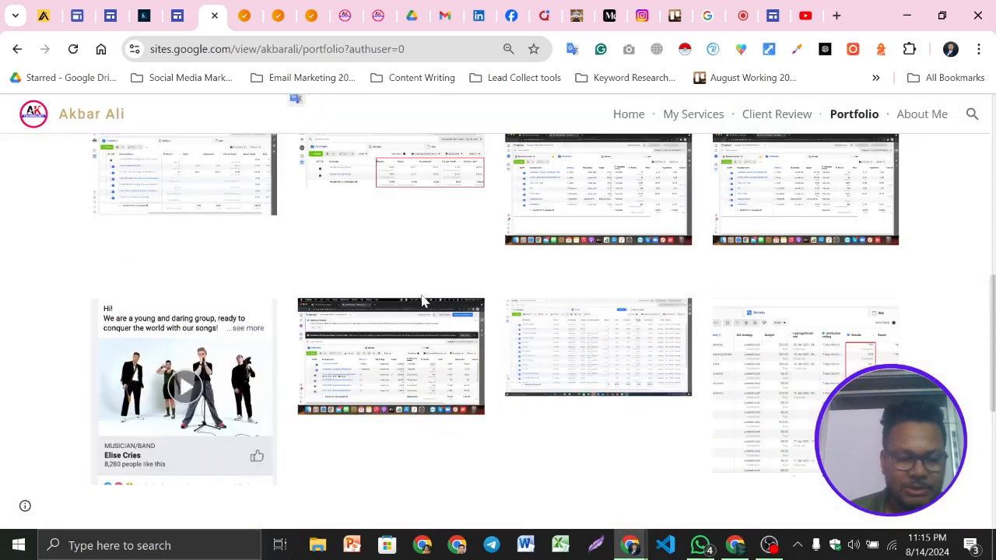
triple_click(147, 219)
key(ctrl+c)
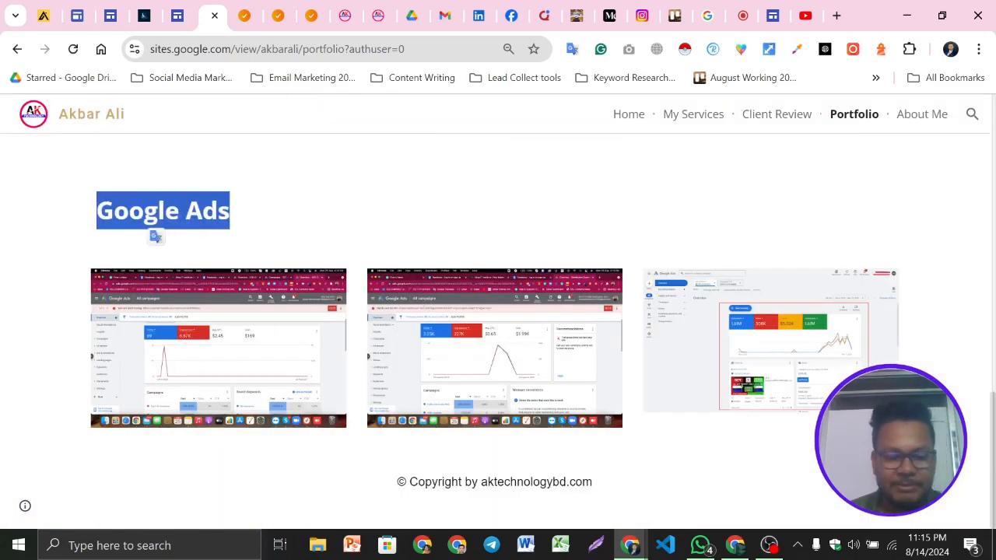
click(775, 14)
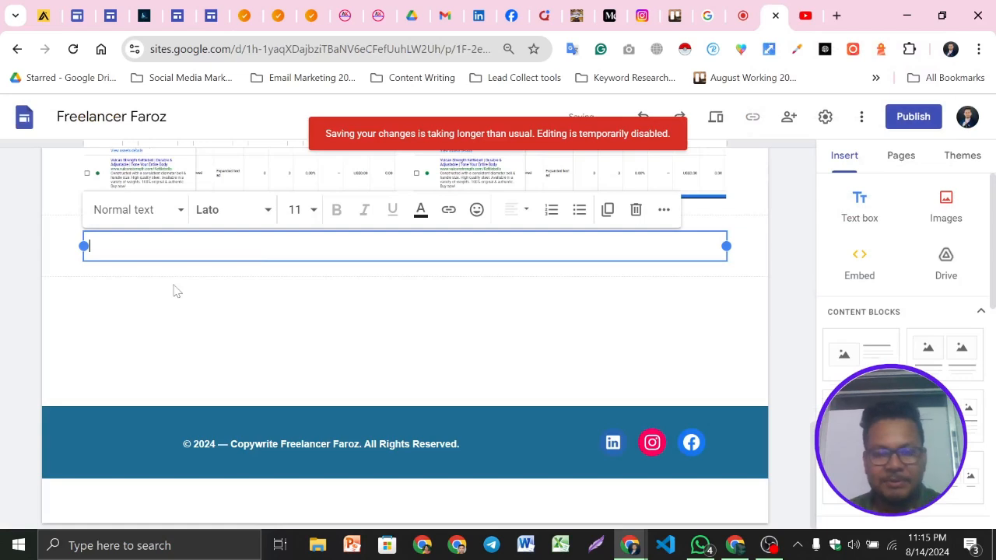
key(ctrl+v)
key(BackSpace)
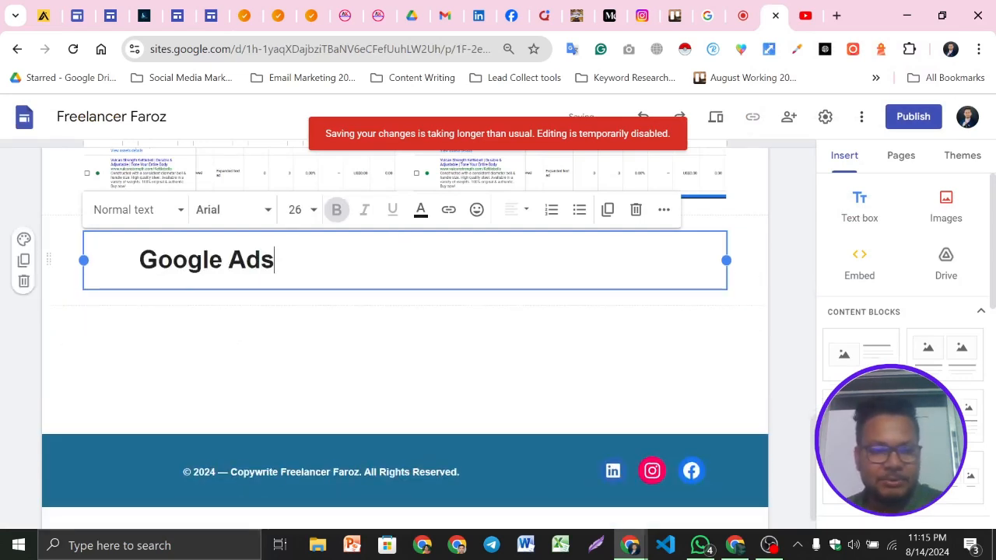
key(BackSpace)
Apply the Style 2 section colour to the Google Ads heading section
click(319, 368)
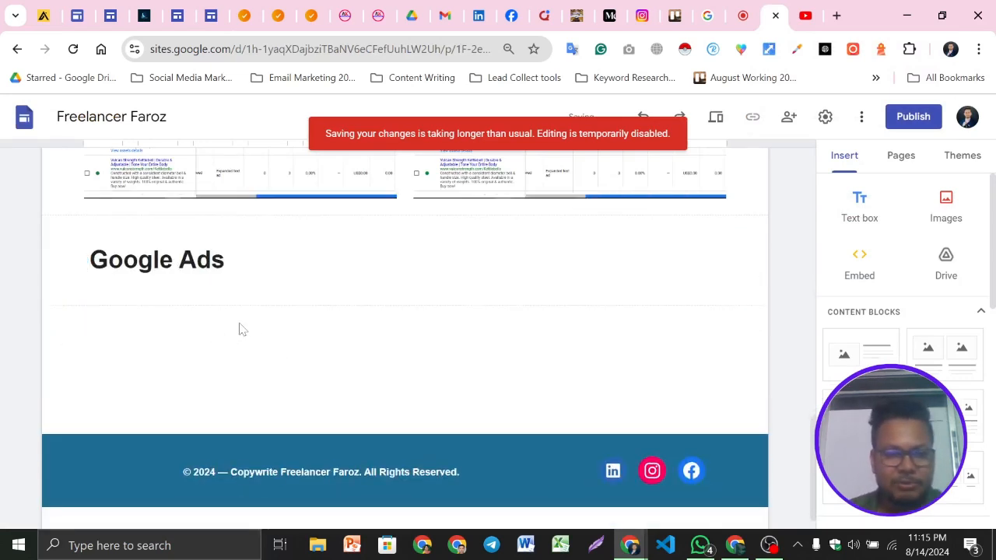
click(23, 238)
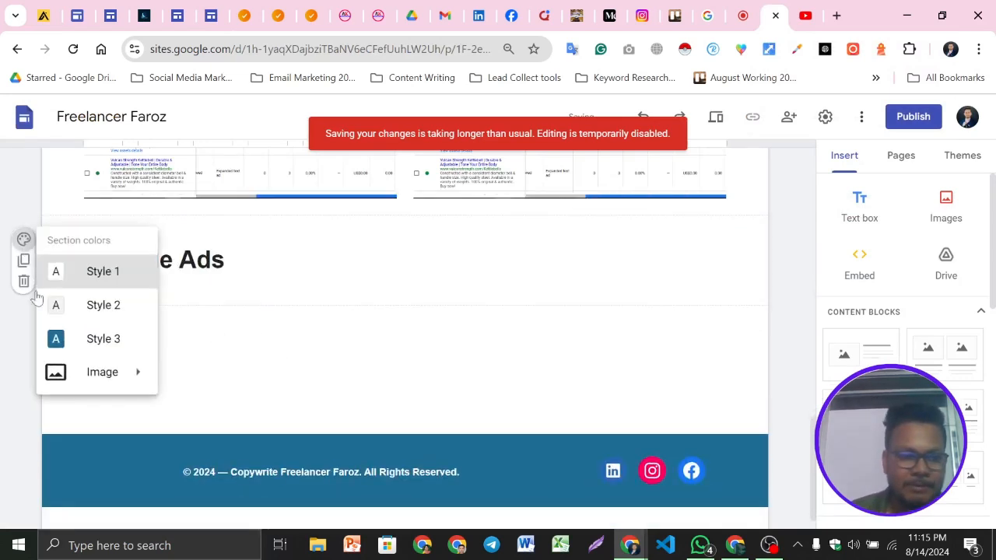
click(87, 311)
Upload the three images from the Google Ads folder into the section below the Google Ads heading
click(952, 218)
click(944, 251)
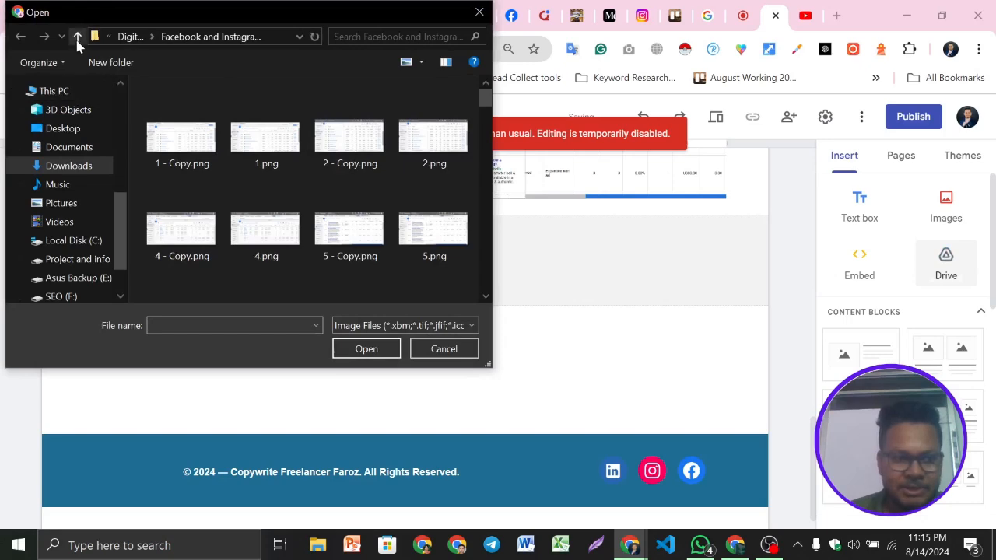
click(78, 36)
scroll(380, 193, down, 3)
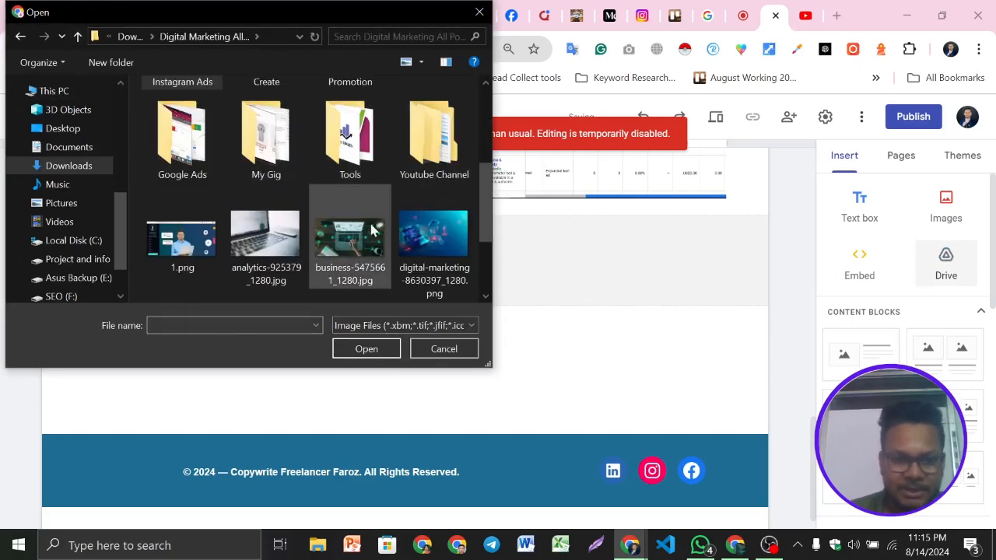
scroll(374, 231, up, 1)
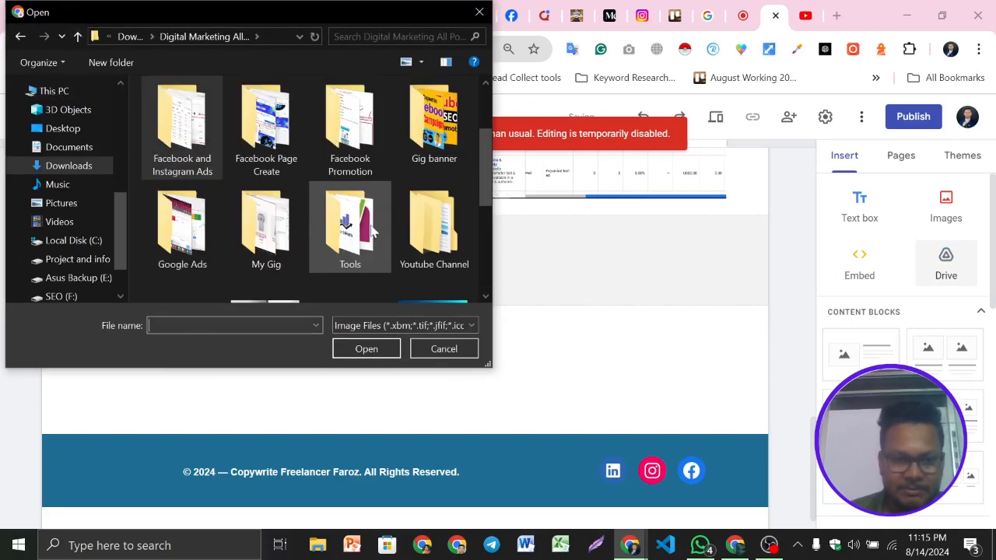
double_click(210, 234)
click(189, 160)
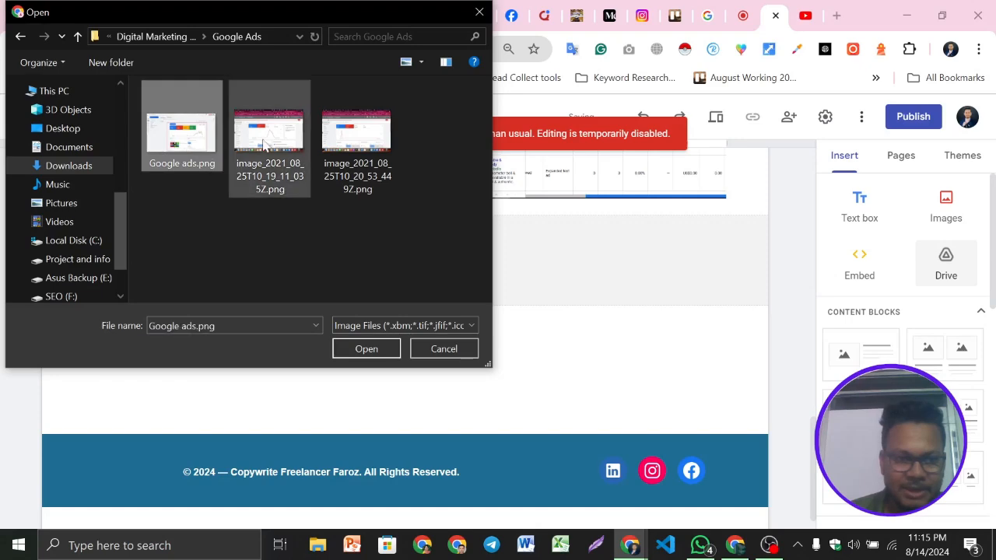
click(270, 140)
shift+click(337, 167)
click(367, 351)
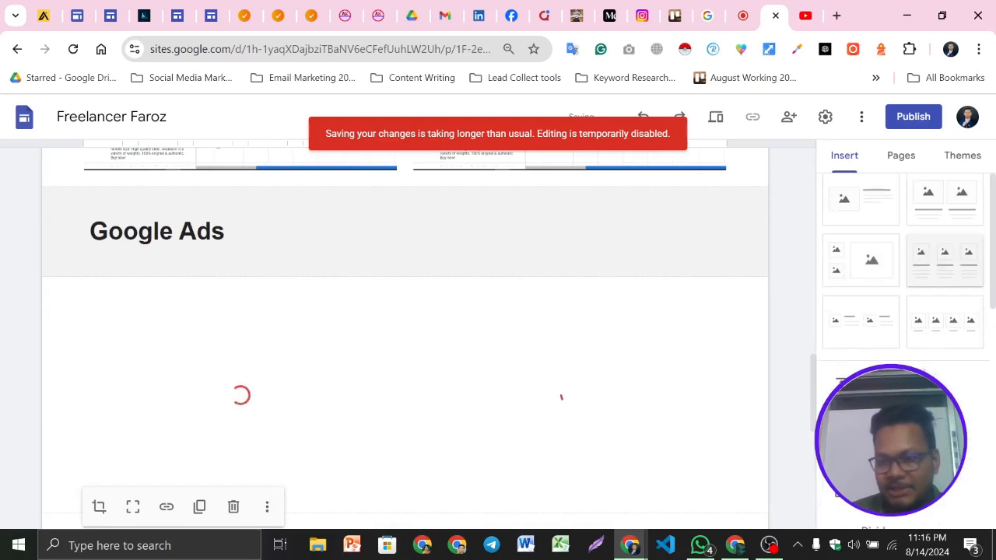
Scroll through the Portfolio page to review the Facebook and Instagram Ads and Google Ads image galleries
scroll(478, 359, up, 2)
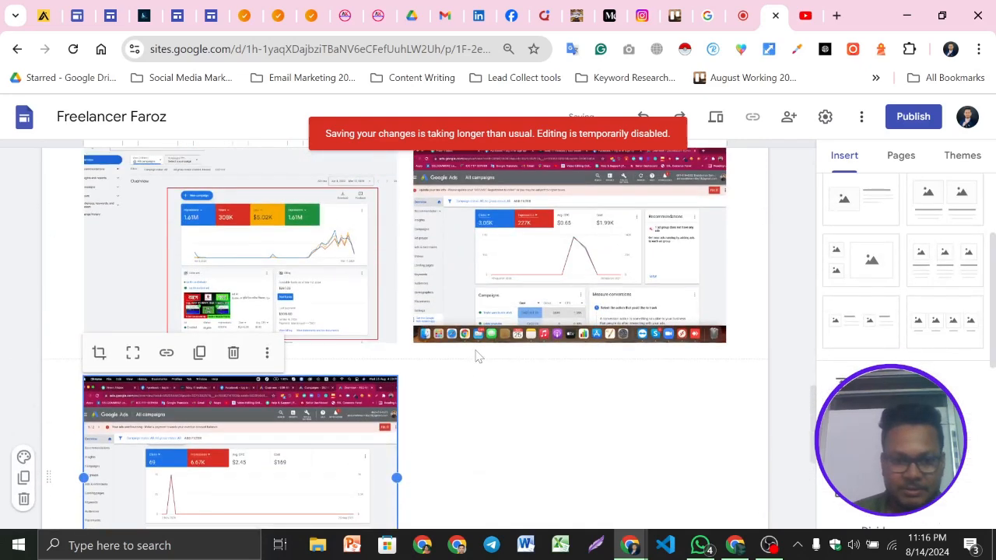
click(611, 410)
scroll(515, 396, up, 2)
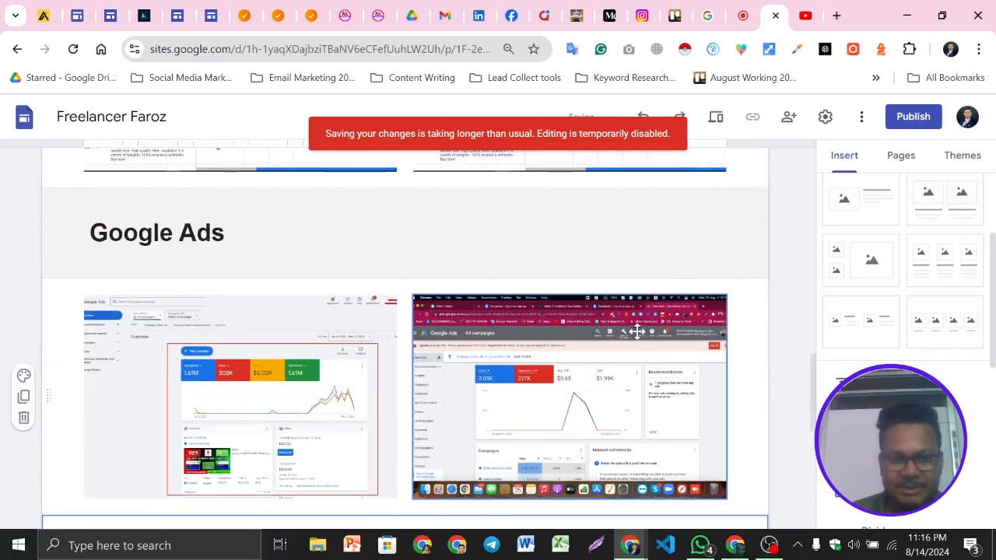
scroll(627, 346, down, 4)
scroll(625, 346, down, 2)
scroll(615, 342, up, 10)
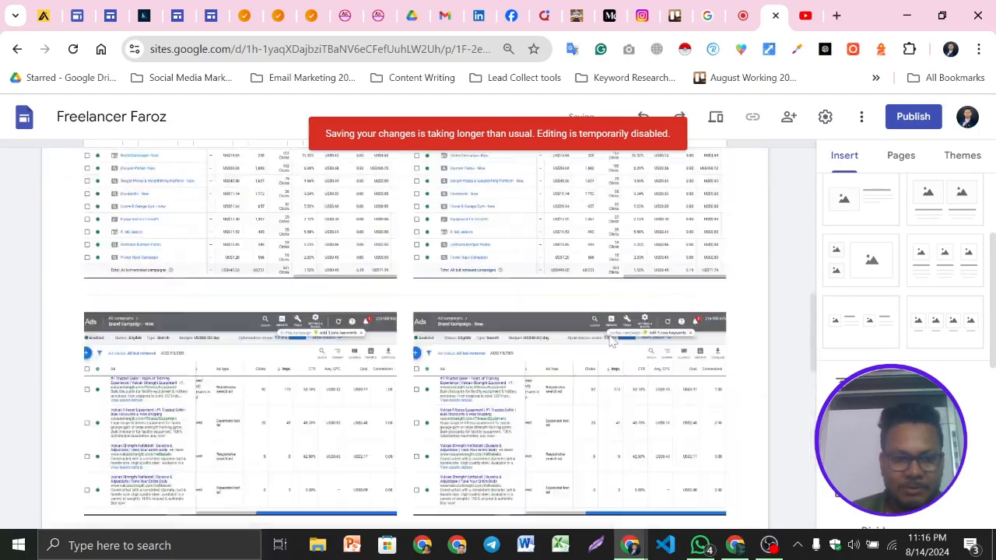
scroll(609, 340, up, 2)
scroll(571, 373, down, 3)
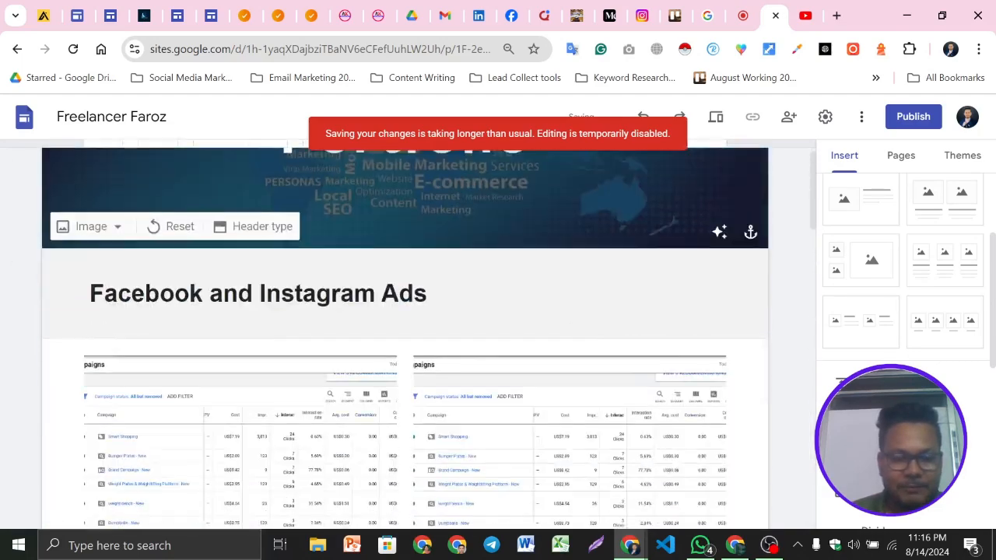
scroll(478, 349, down, 5)
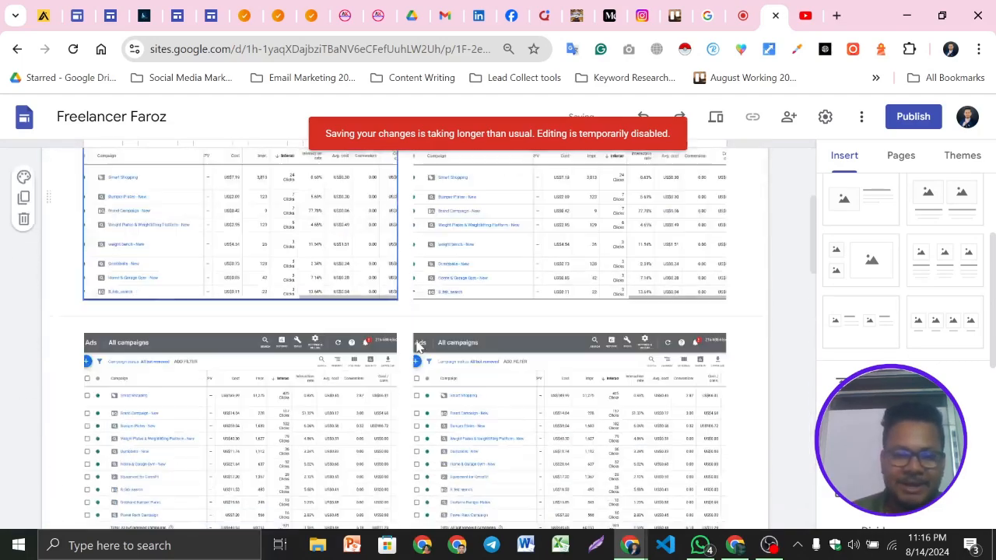
scroll(545, 338, down, 8)
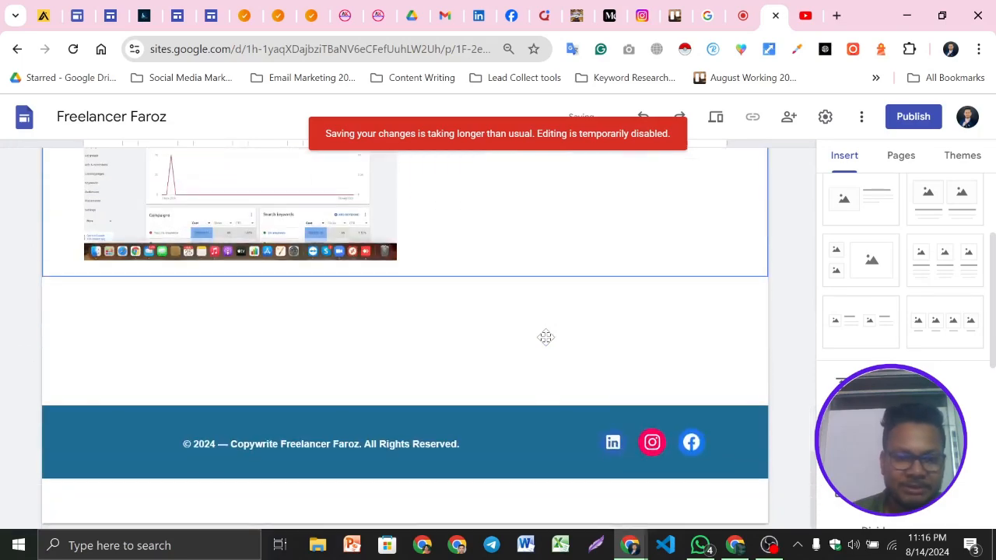
scroll(547, 344, up, 15)
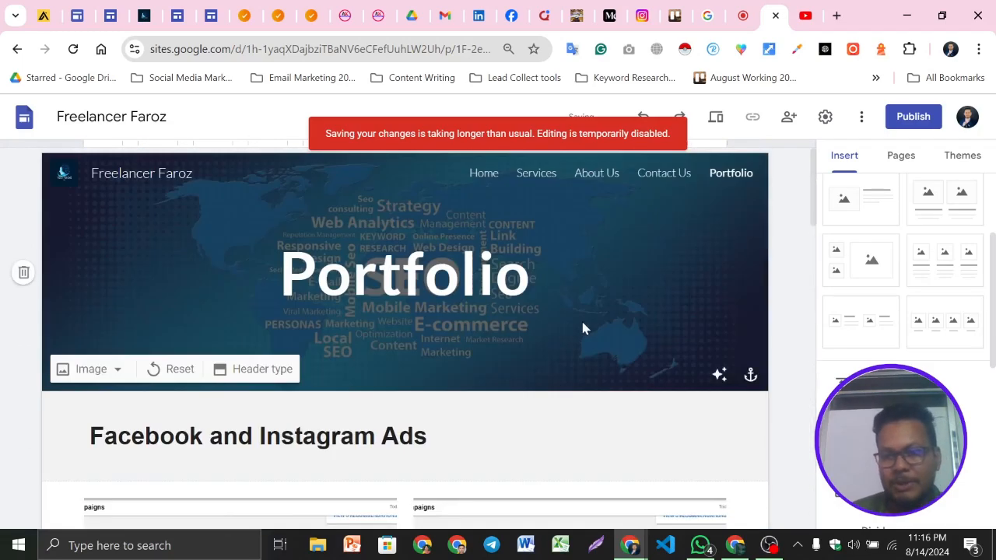
Preview the Portfolio page at phone, tablet and desktop screen sizes
click(717, 120)
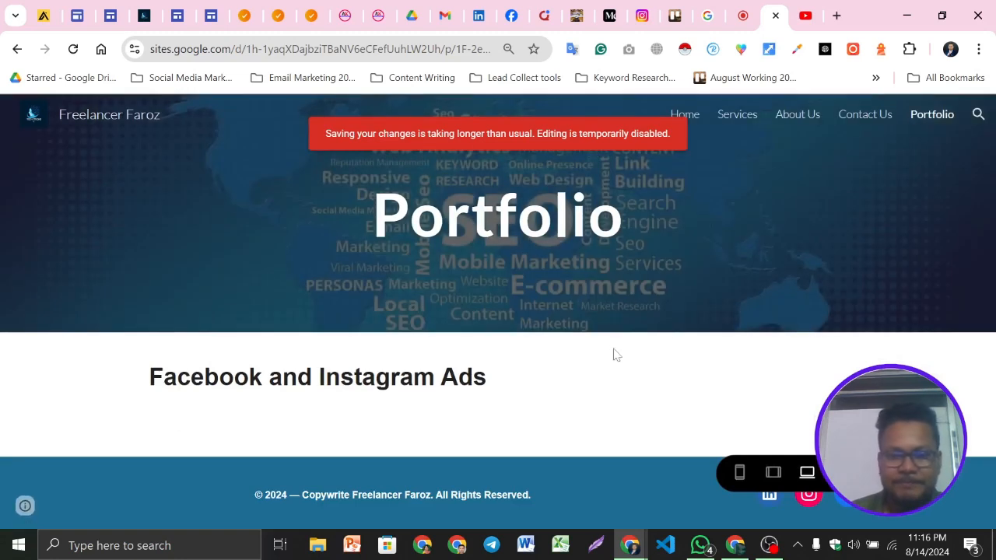
click(740, 473)
scroll(584, 365, down, 3)
scroll(579, 375, up, 5)
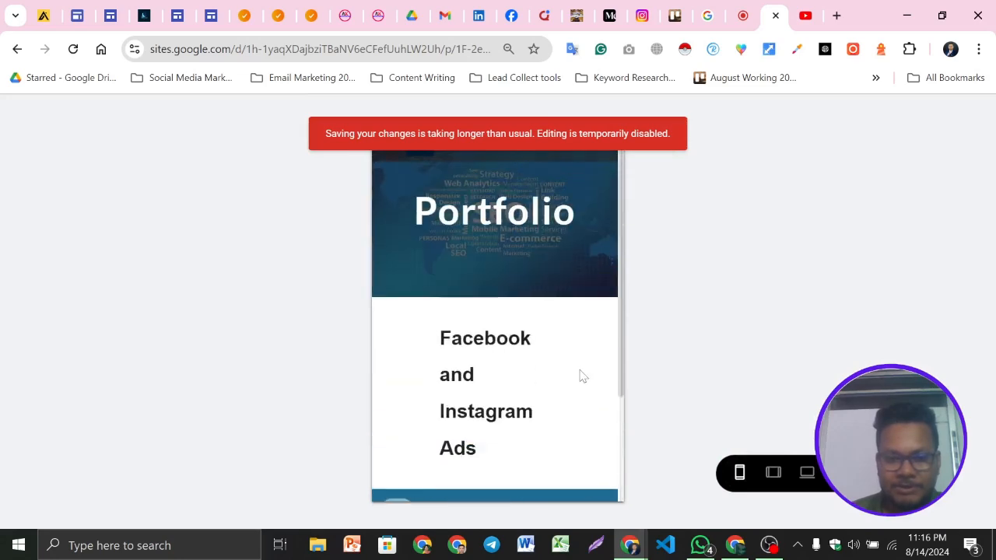
click(807, 473)
click(774, 473)
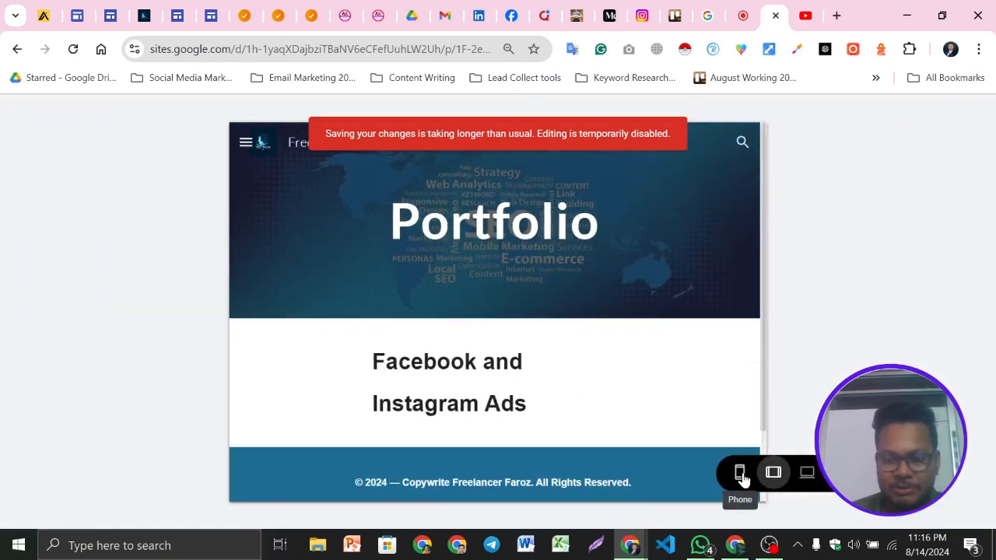
click(740, 473)
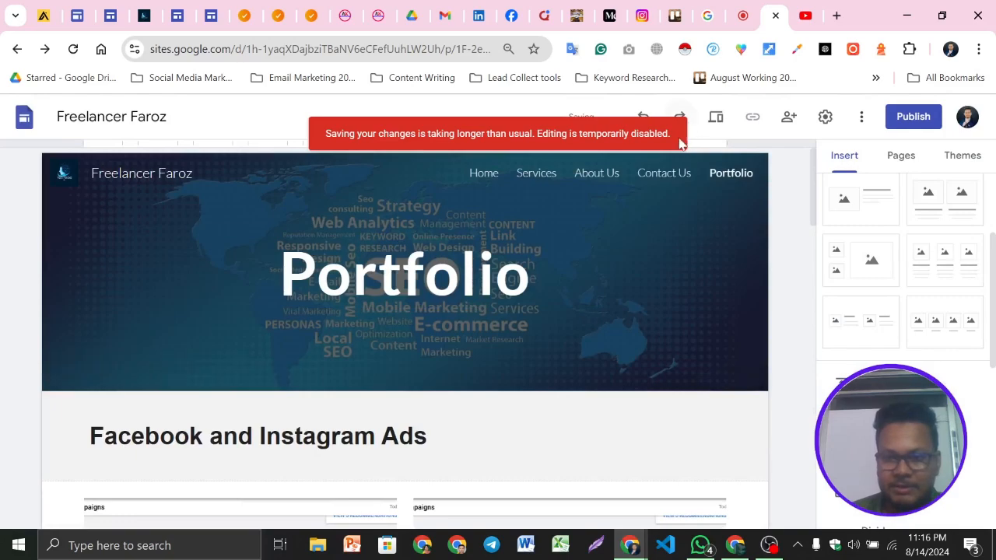
click(769, 545)
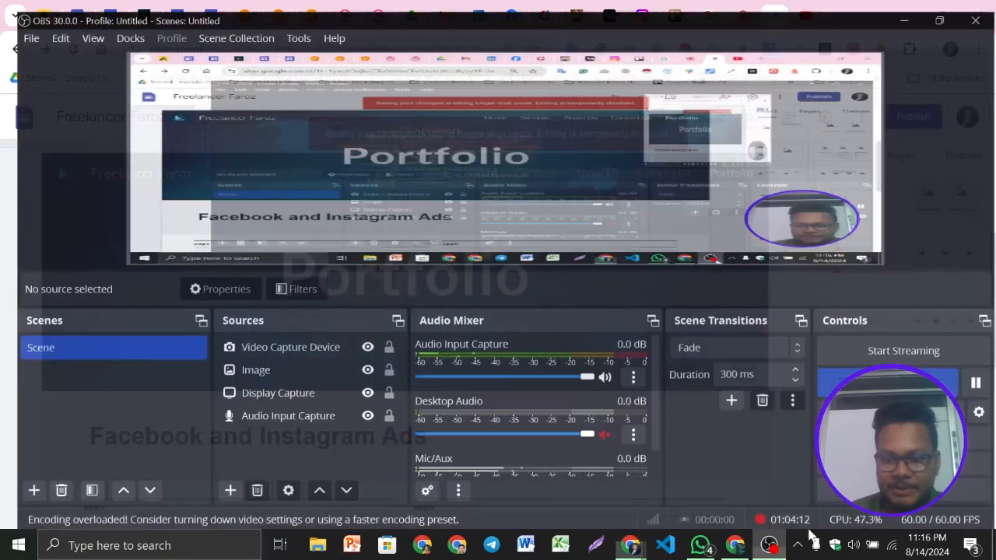
click(977, 378)
click(903, 9)
Browse the site's Home, Services and About Us pages in the editor to review their content
click(476, 178)
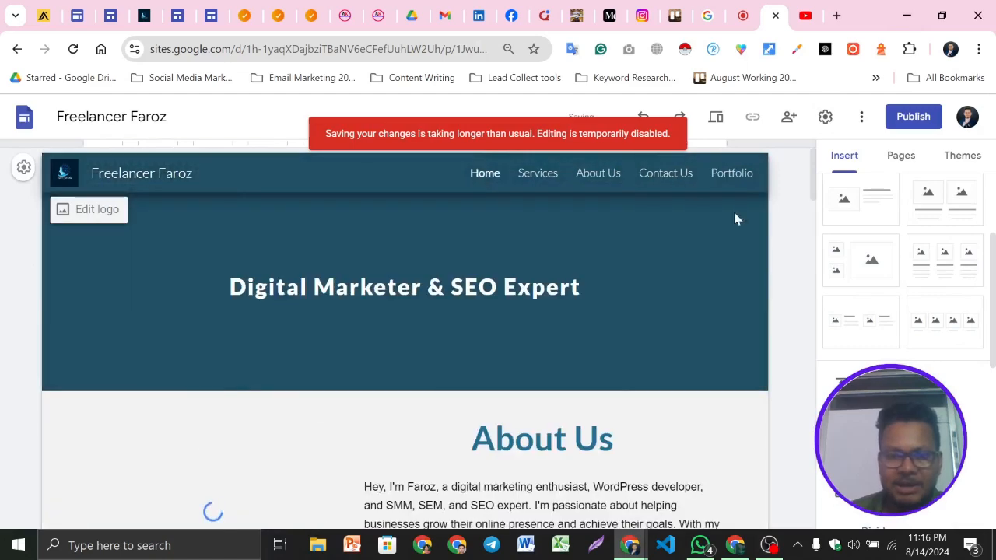
scroll(594, 305, down, 10)
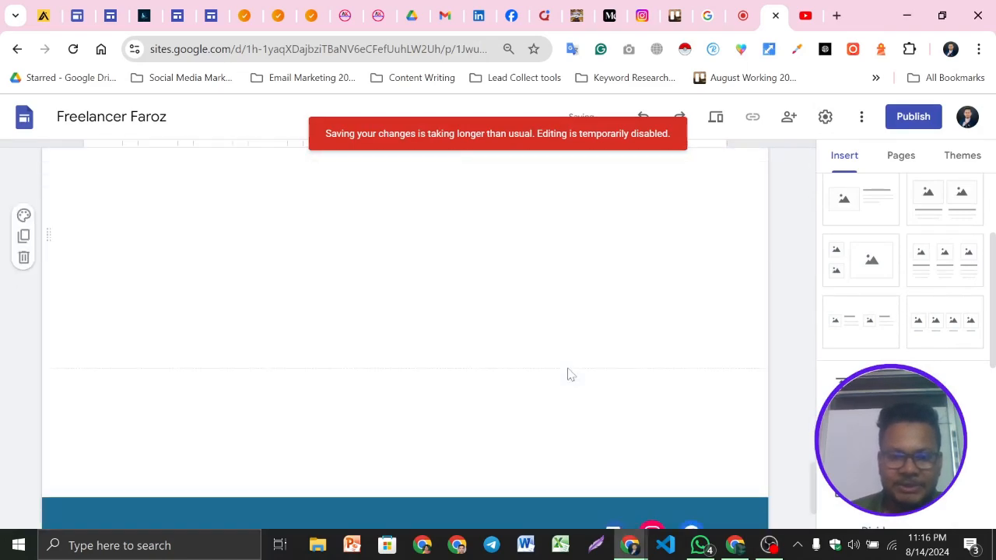
scroll(568, 375, up, 6)
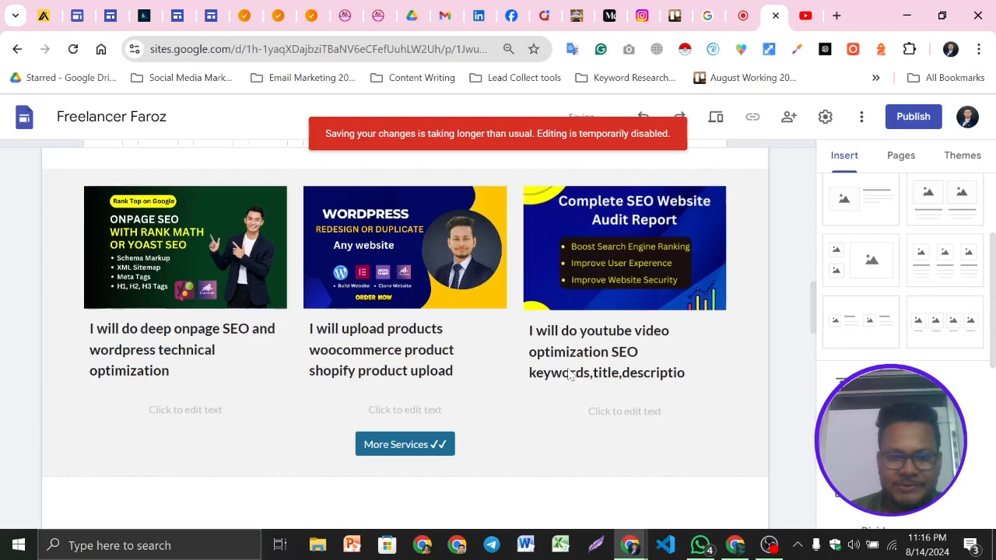
scroll(570, 374, up, 10)
click(539, 174)
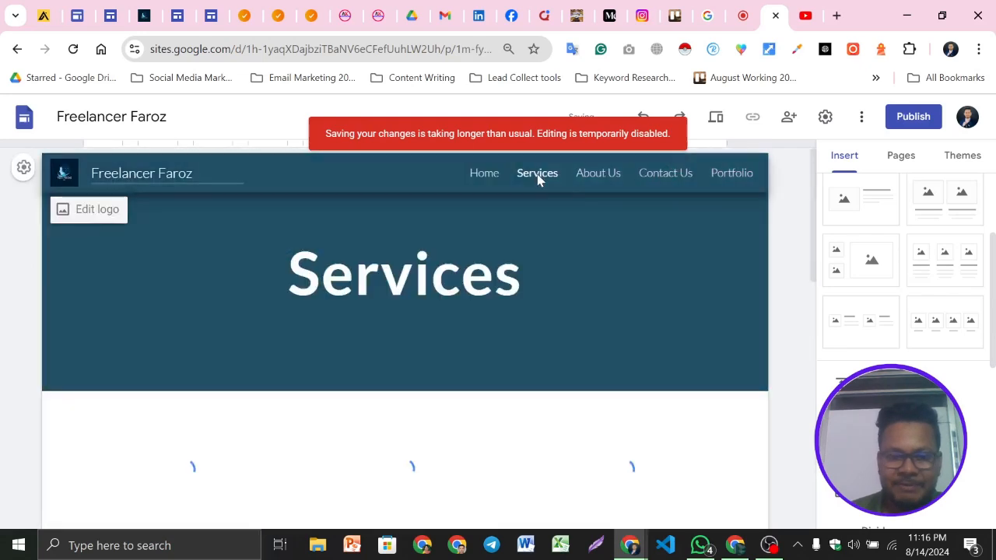
scroll(499, 410, down, 10)
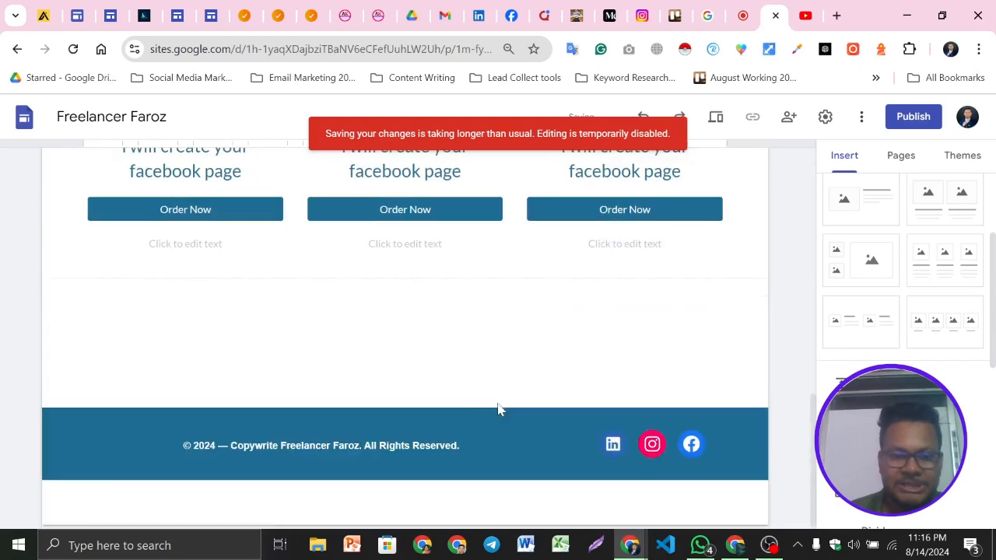
scroll(499, 410, up, 10)
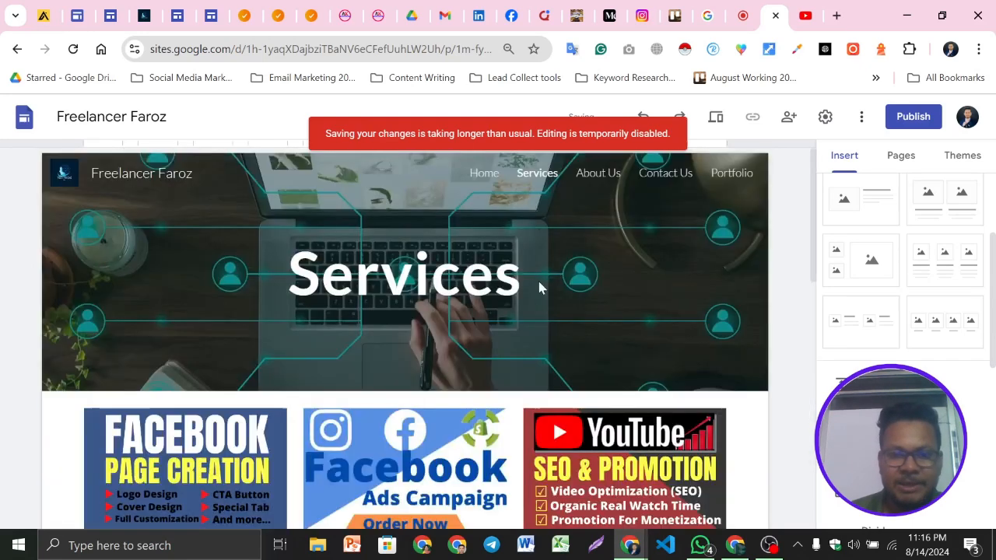
click(589, 177)
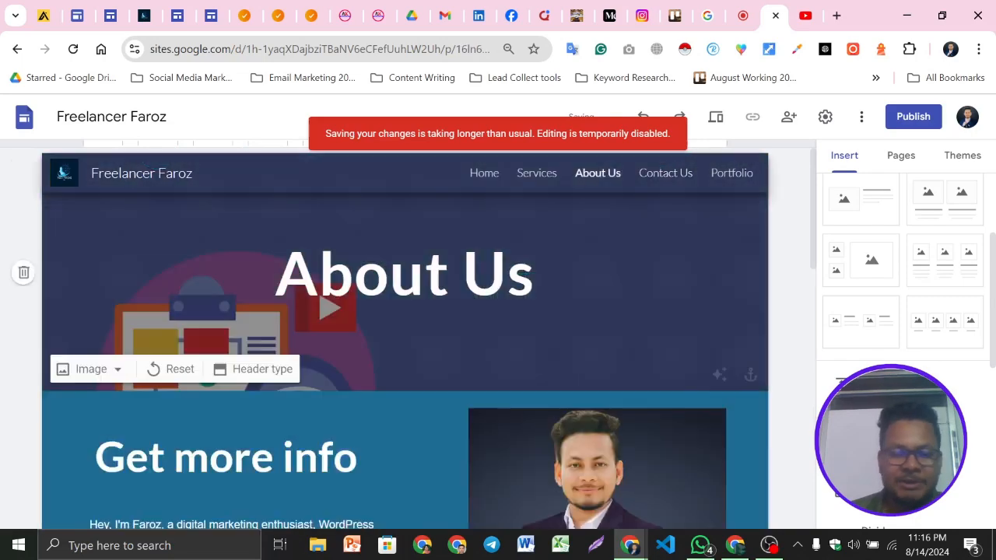
scroll(351, 360, down, 8)
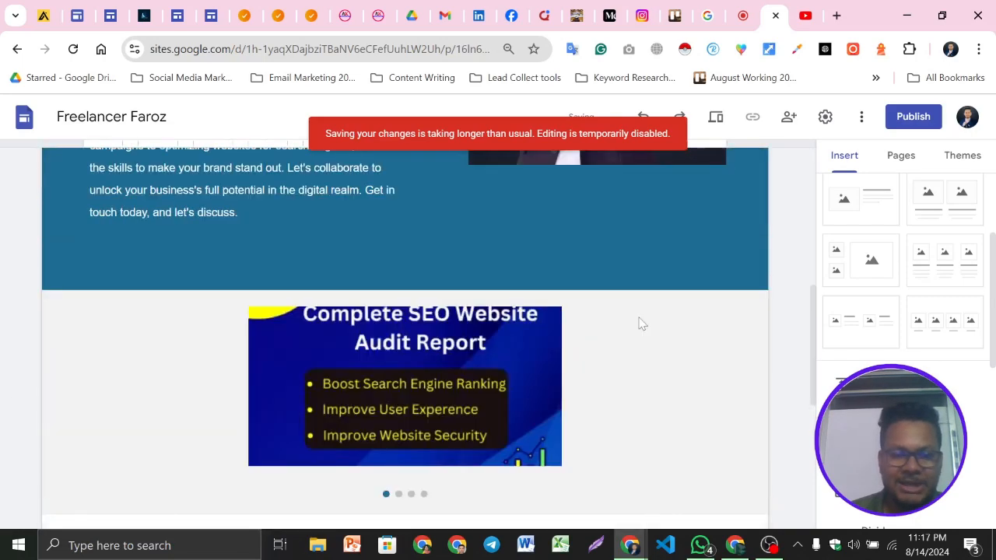
scroll(527, 416, down, 4)
scroll(527, 415, up, 4)
click(367, 421)
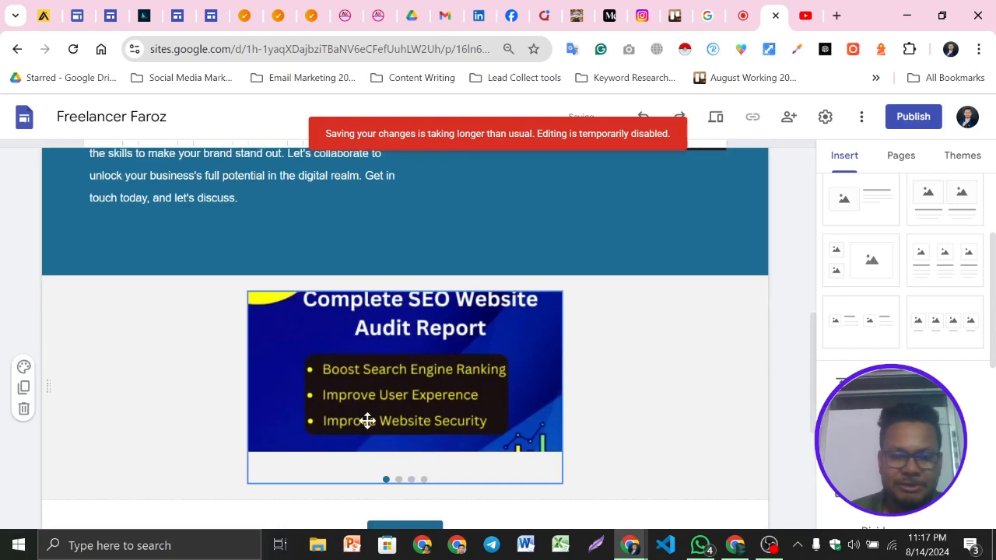
scroll(608, 408, up, 5)
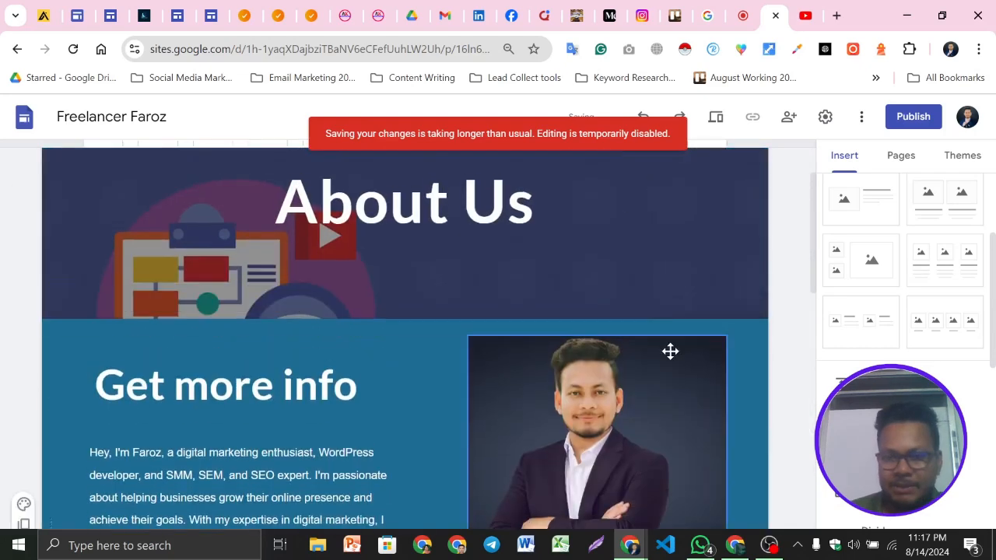
Open the Contact Us page and scroll through it to review its content
scroll(662, 264, up, 1)
click(656, 179)
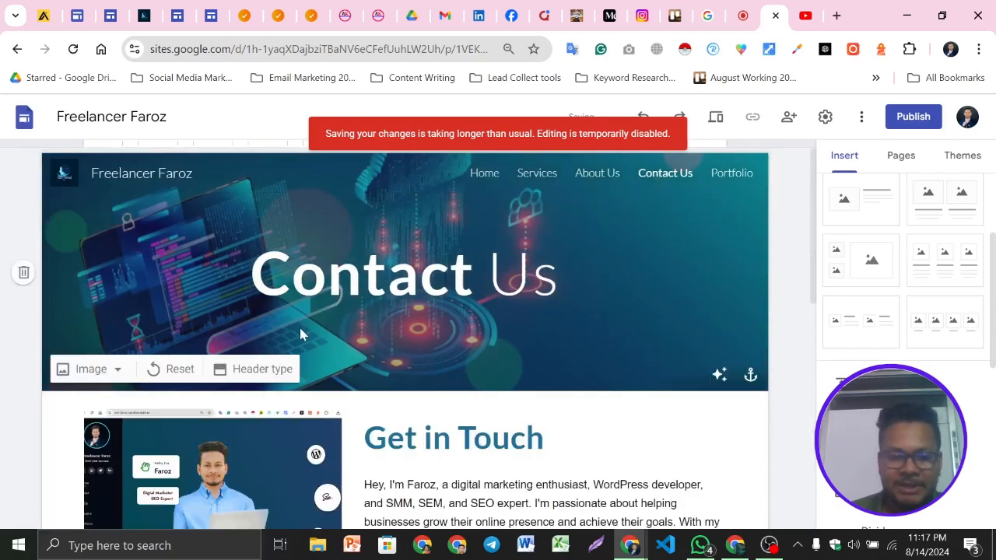
scroll(517, 342, down, 1)
scroll(262, 418, down, 5)
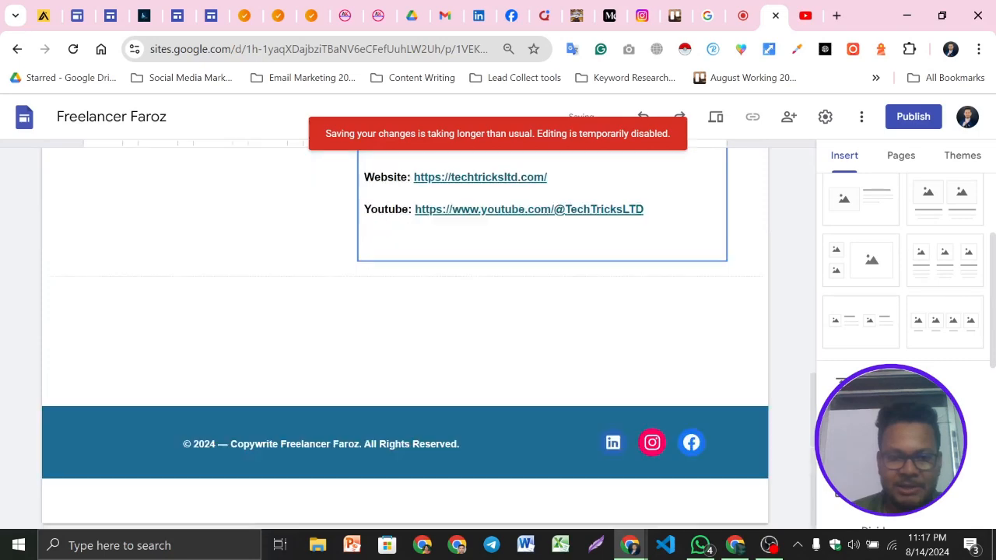
scroll(581, 378, up, 1)
scroll(581, 378, up, 6)
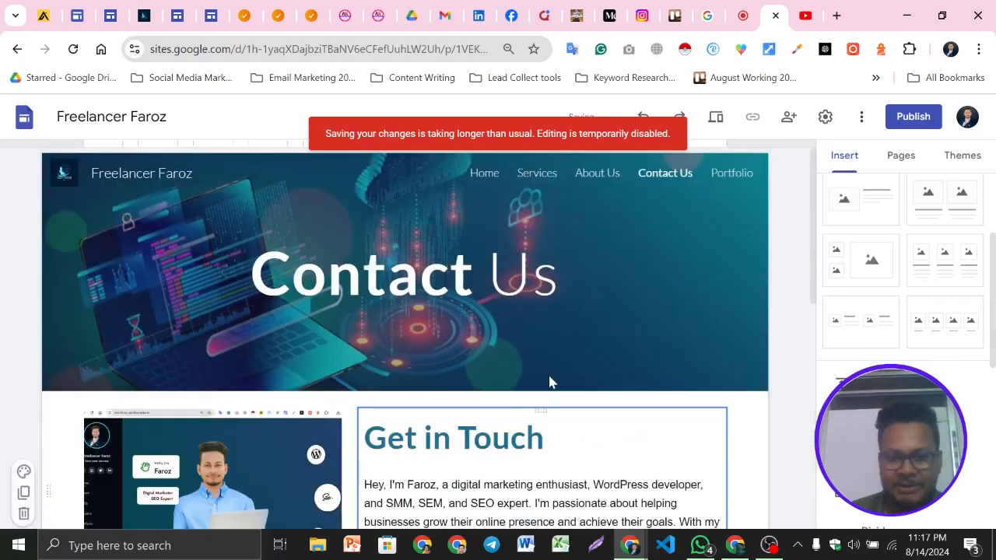
Open the Portfolio page and scroll through its galleries down to the footer
click(724, 174)
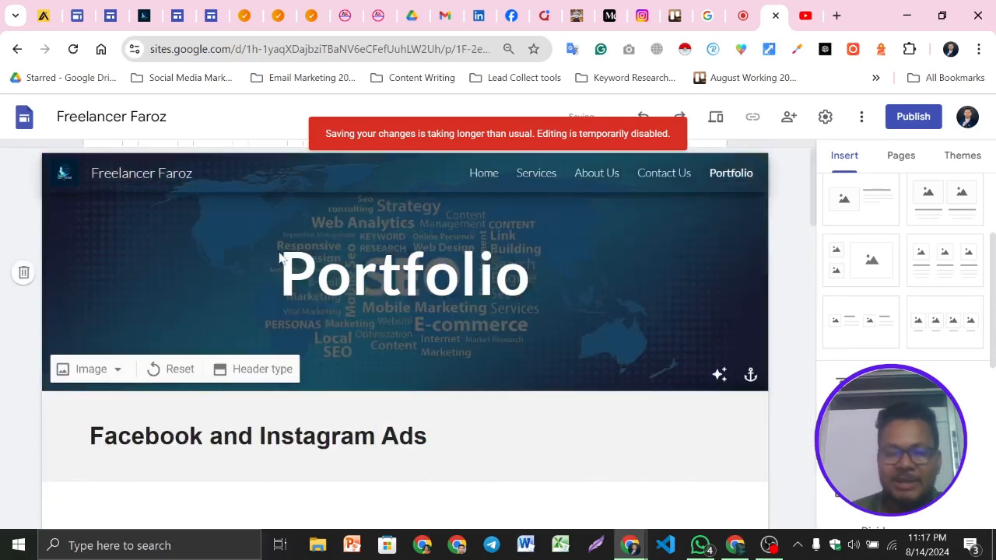
scroll(578, 350, down, 3)
scroll(389, 336, down, 3)
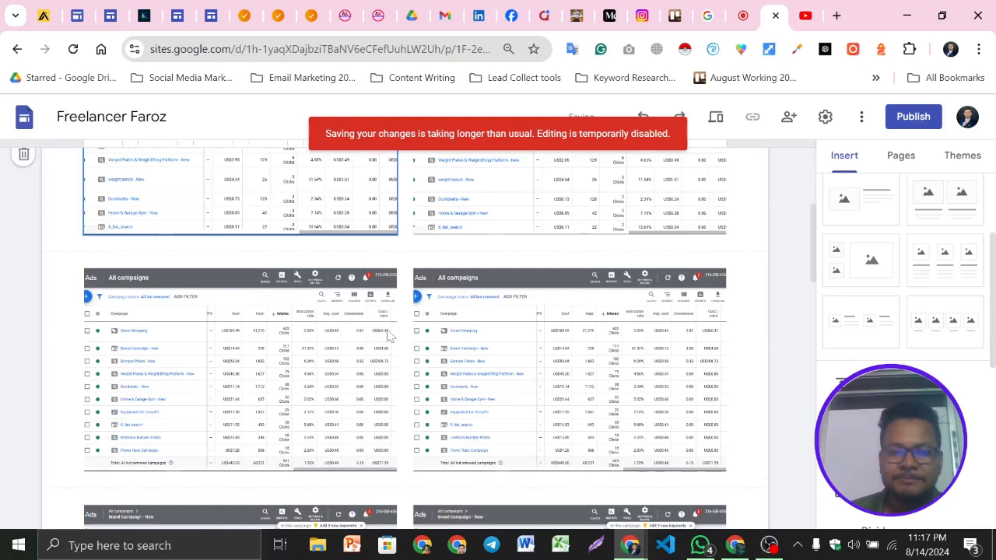
scroll(389, 337, down, 5)
scroll(587, 449, down, 5)
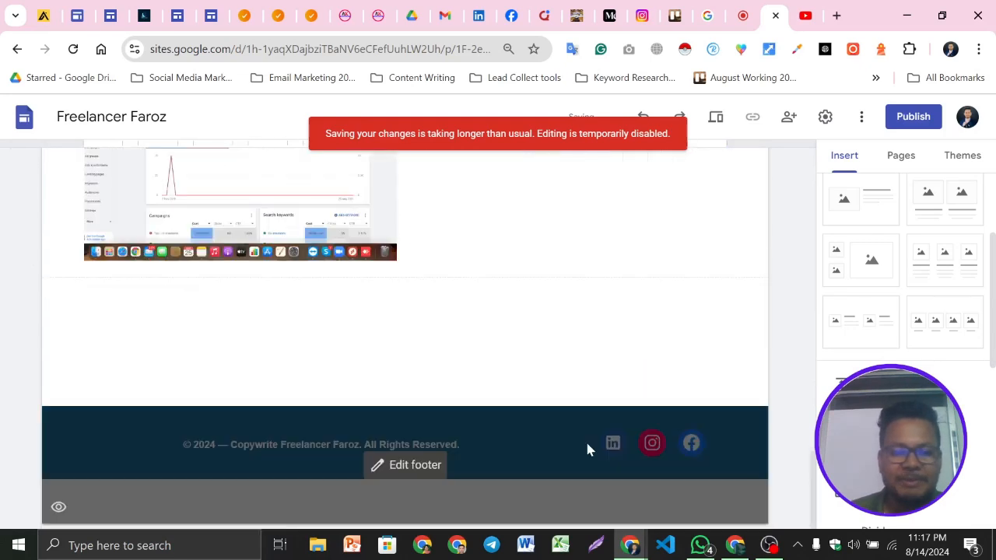
scroll(587, 449, up, 15)
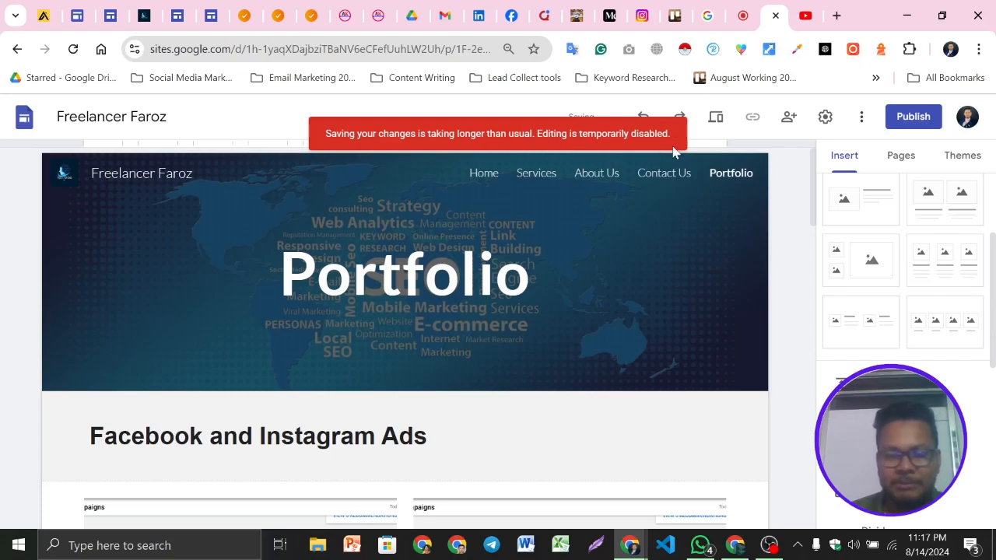
scroll(851, 245, up, 3)
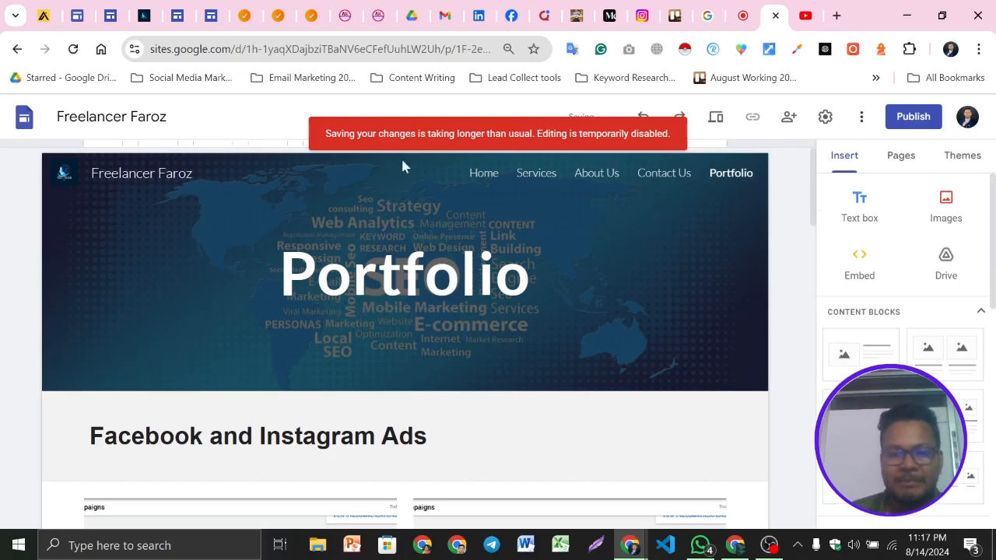
Return to the Home page, open the publish dialog and set the site's web address to faroz
click(484, 174)
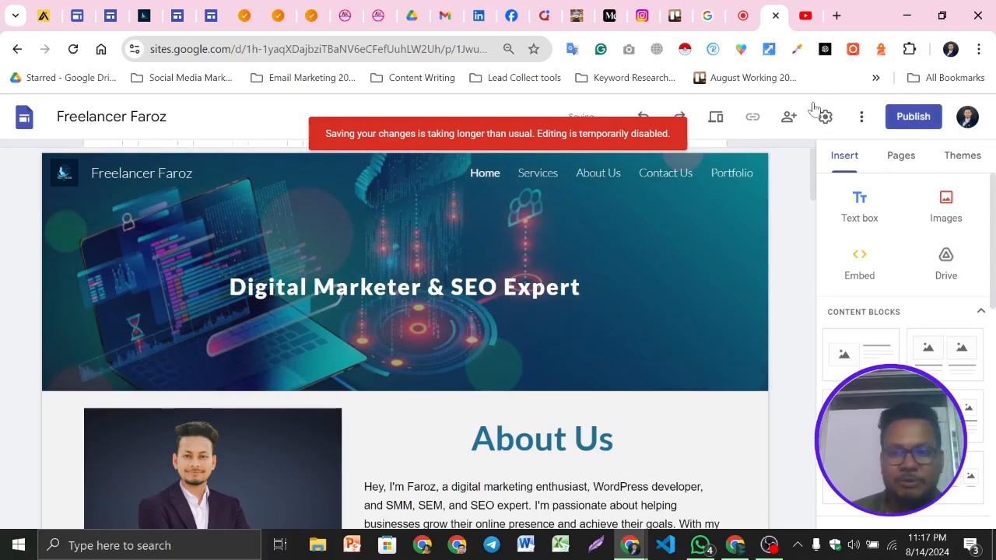
click(907, 117)
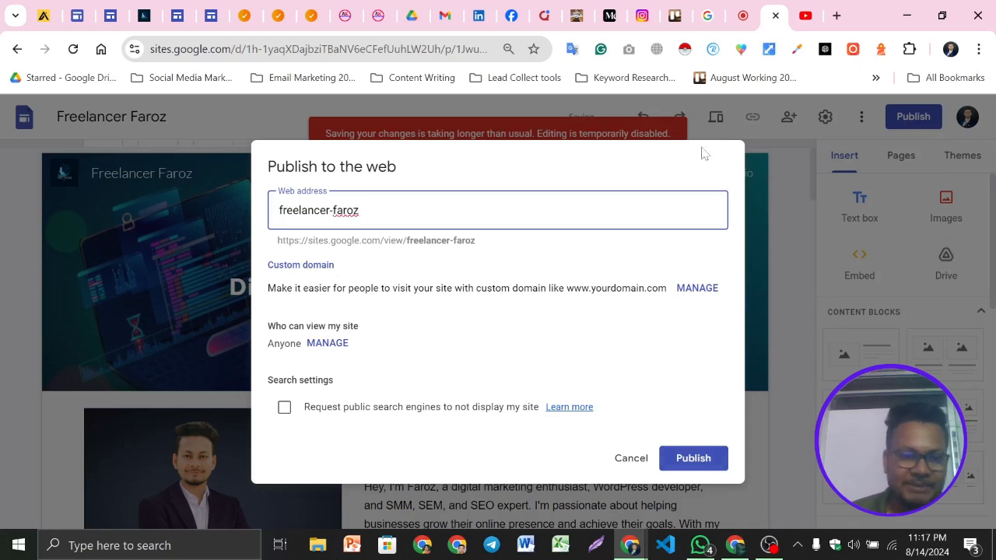
triple_click(345, 240)
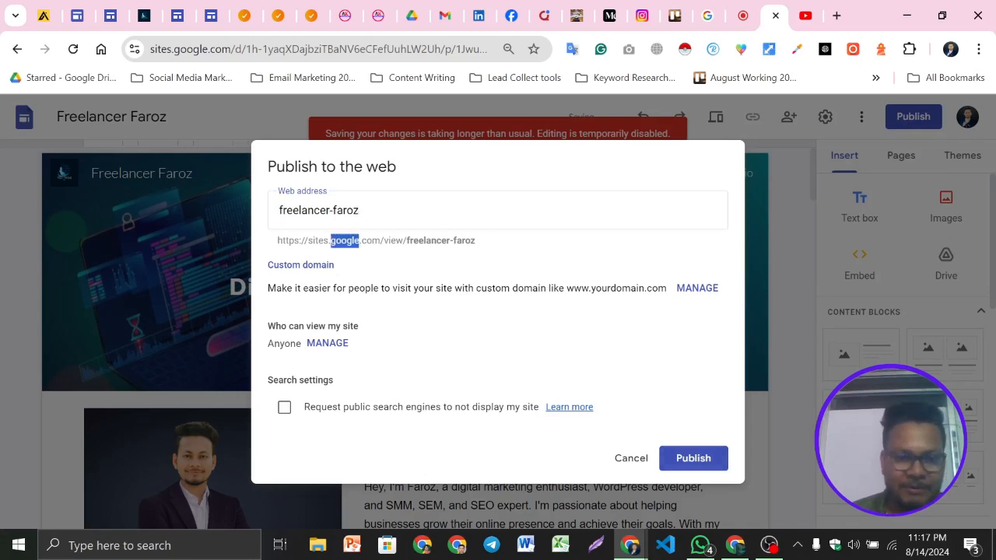
click(482, 253)
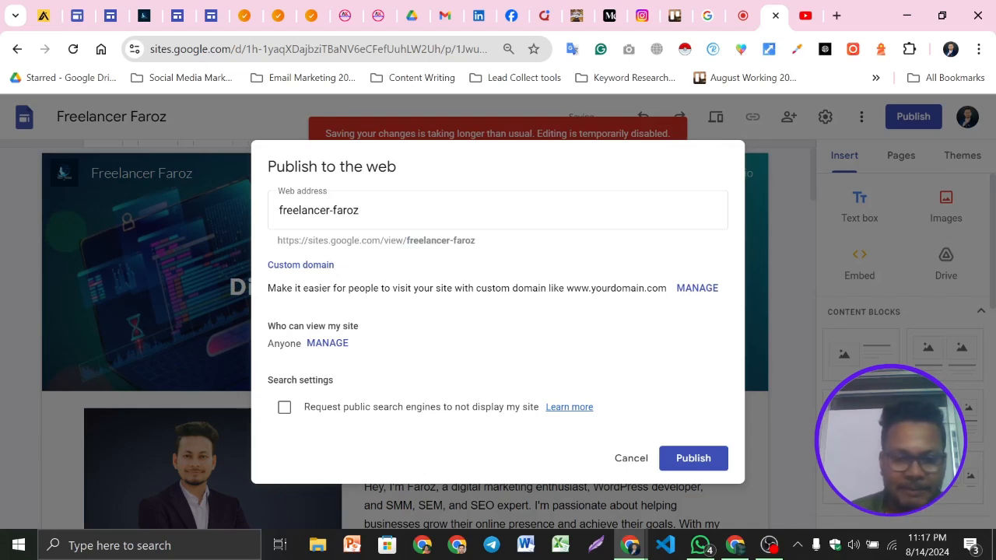
drag(475, 240, 338, 241)
click(494, 245)
click(359, 210)
key(ctrl+a)
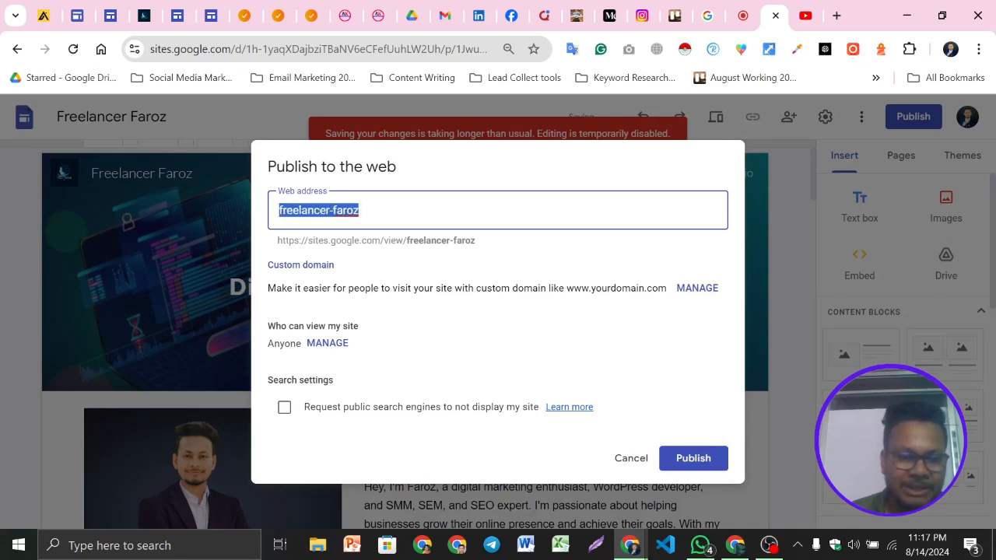
text(far)
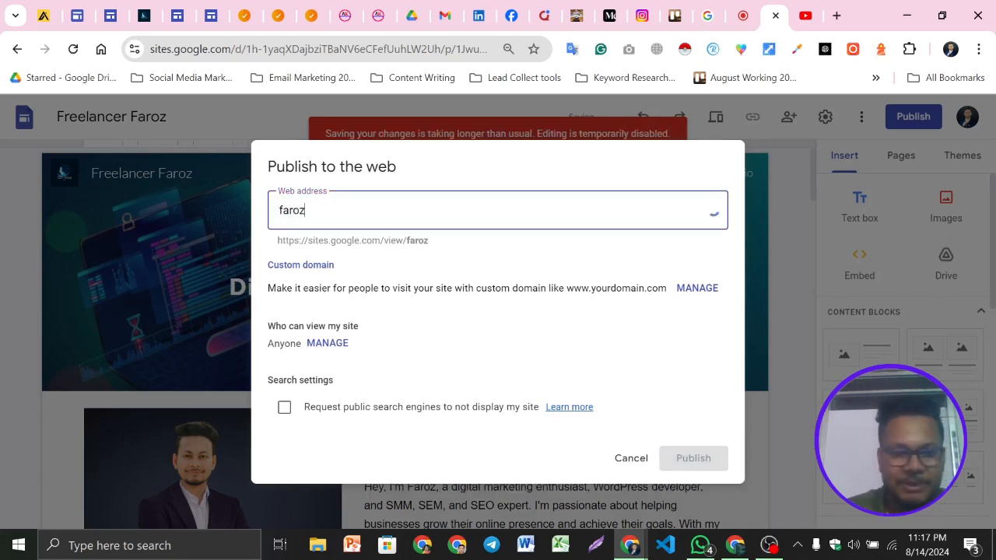
click(506, 253)
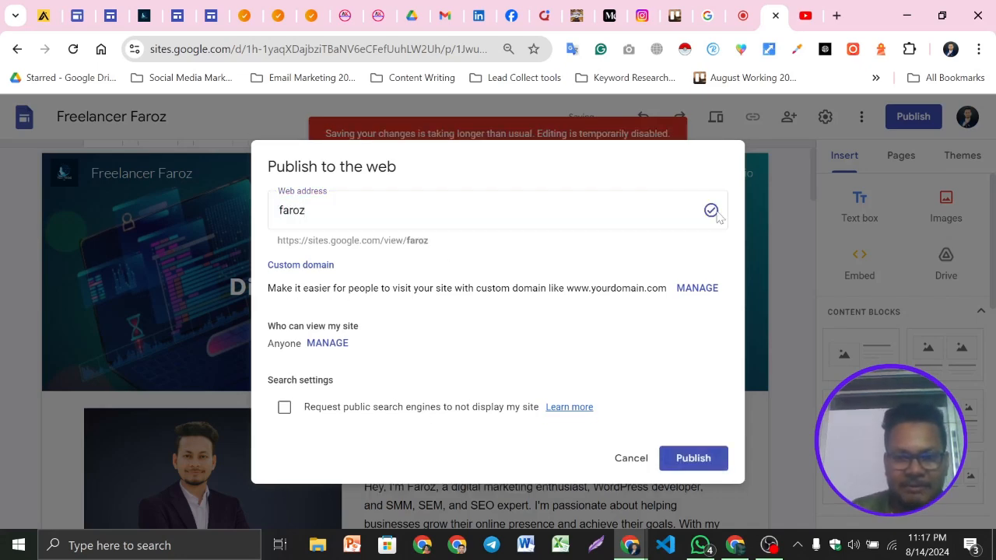
Change the web address to freelancer-faroz, then set it back to faroz
drag(310, 211, 253, 220)
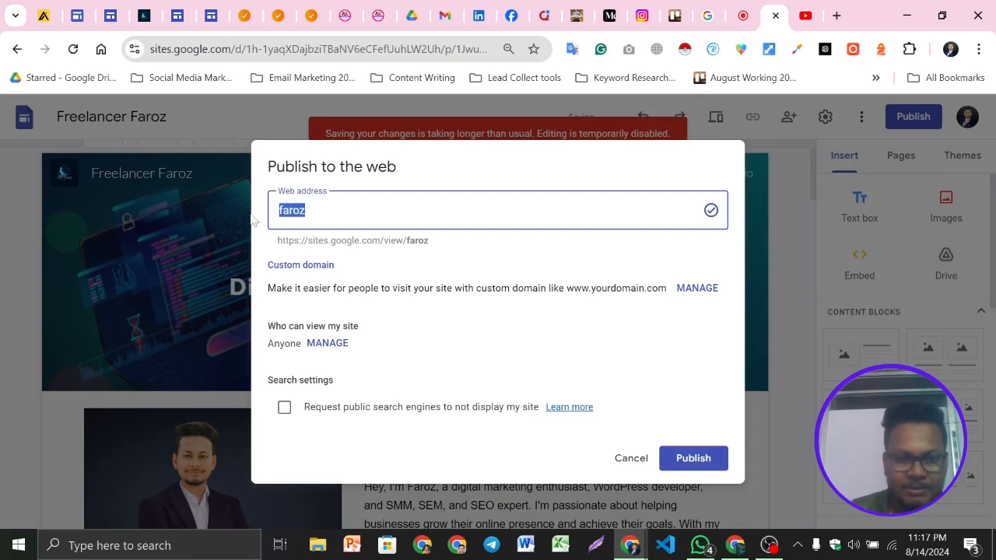
text(free)
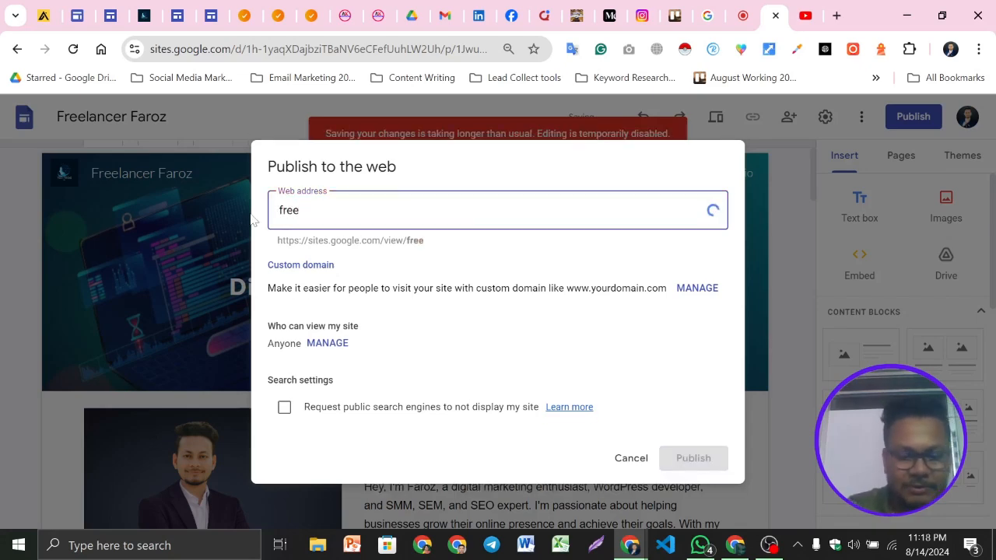
text(lancer)
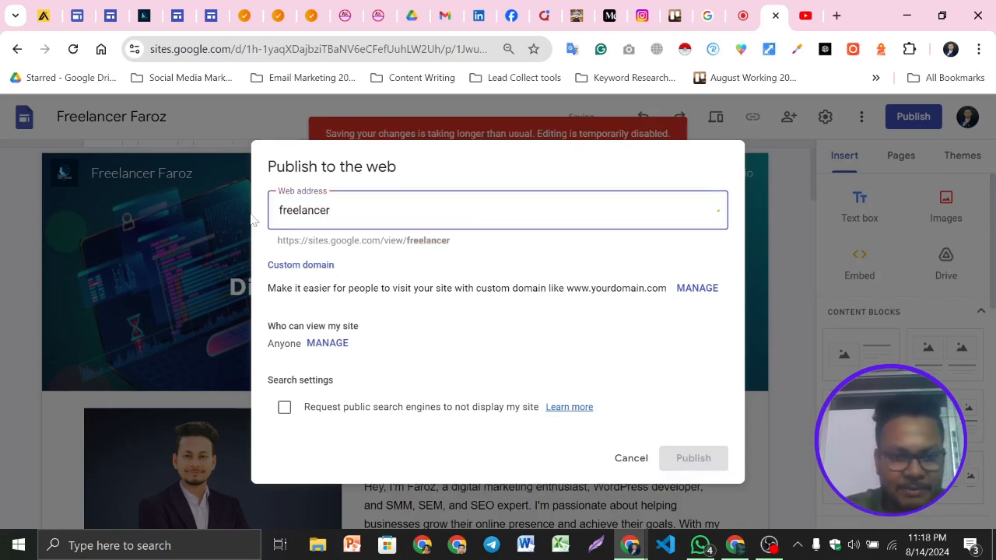
text(-)
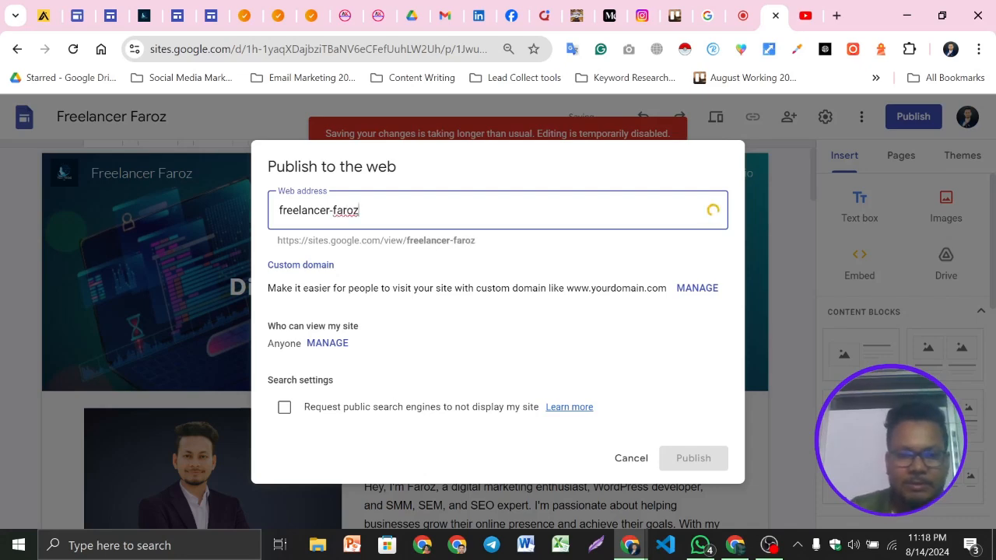
text(faroz)
key(ctrl+a)
text(far)
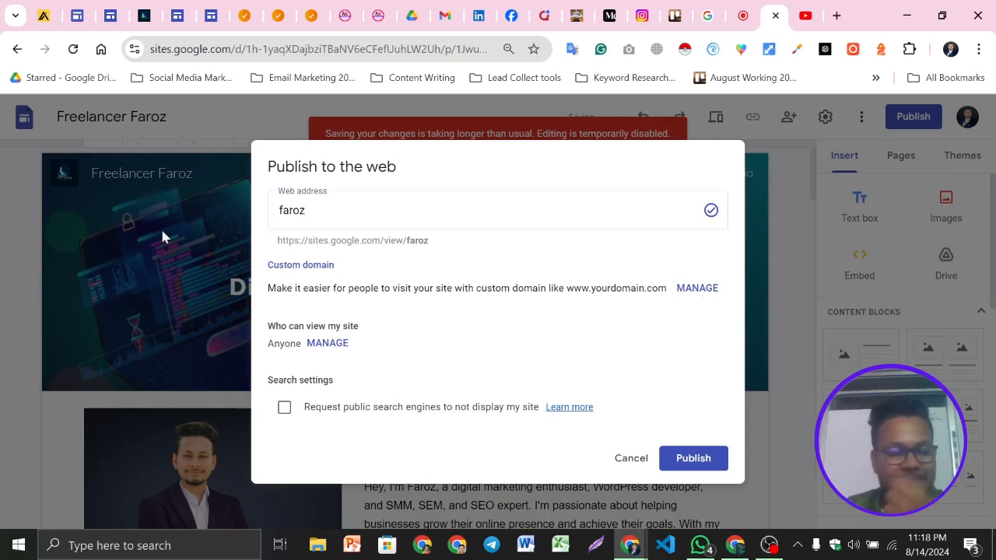
click(318, 212)
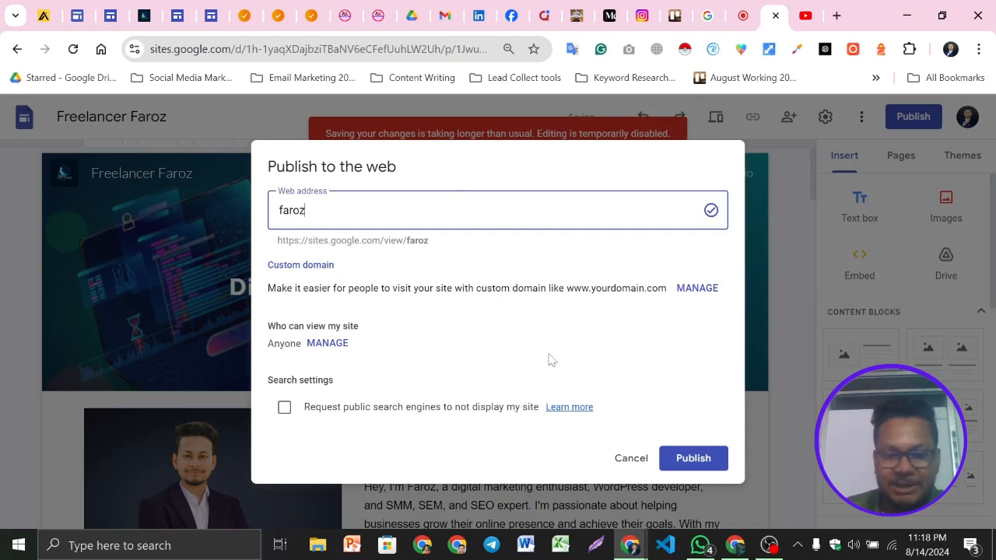
Tick and untick the option requesting public search engines not to display the site
triple_click(300, 381)
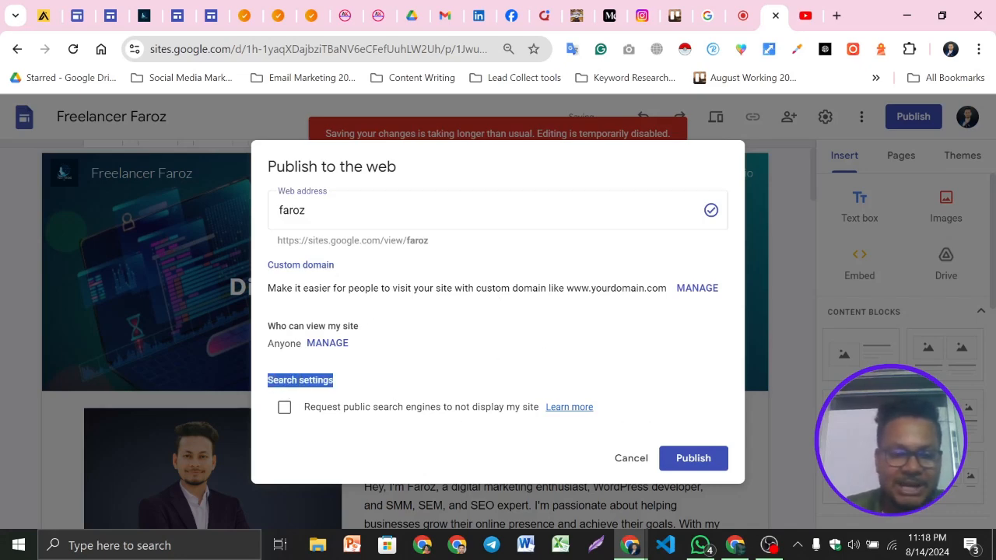
click(282, 409)
click(288, 411)
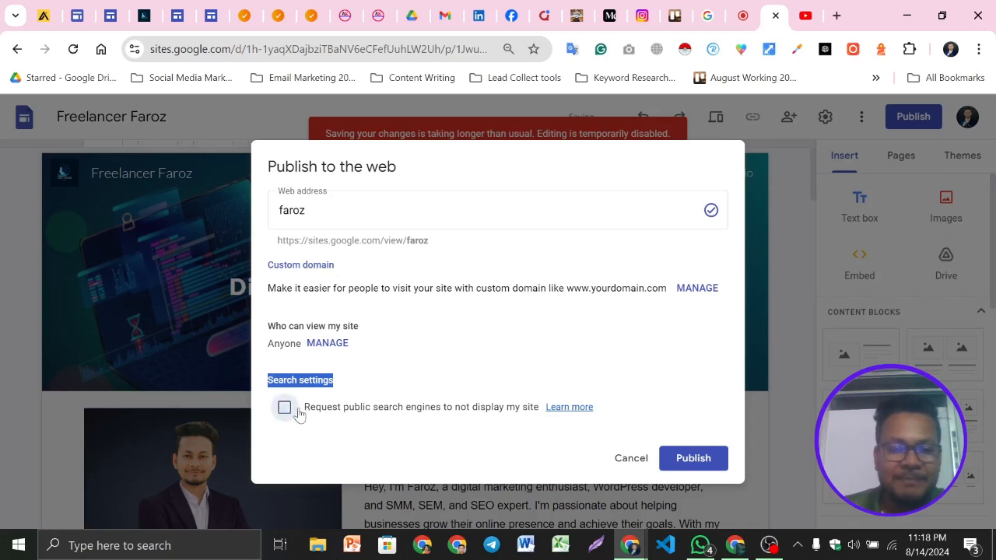
click(285, 408)
drag(306, 413, 498, 416)
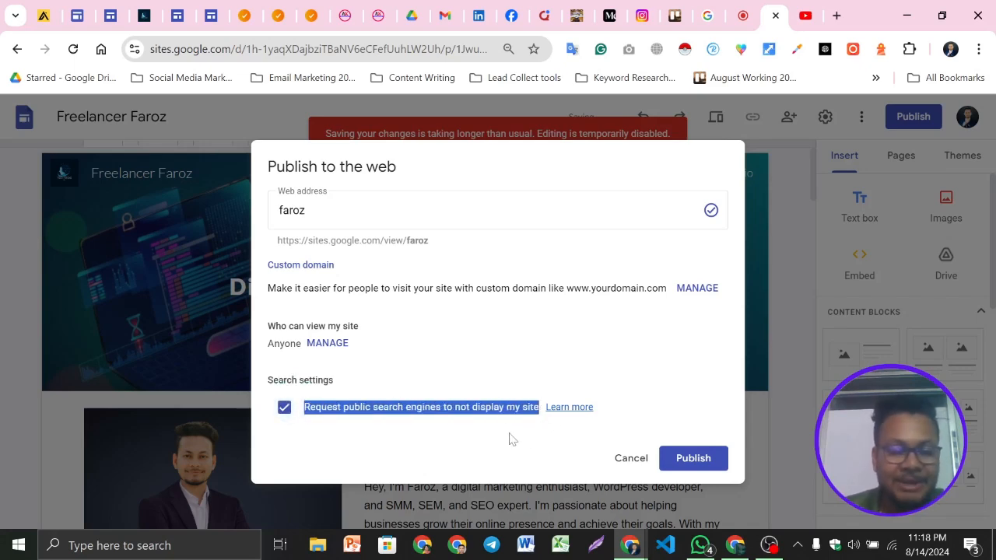
click(466, 372)
click(285, 411)
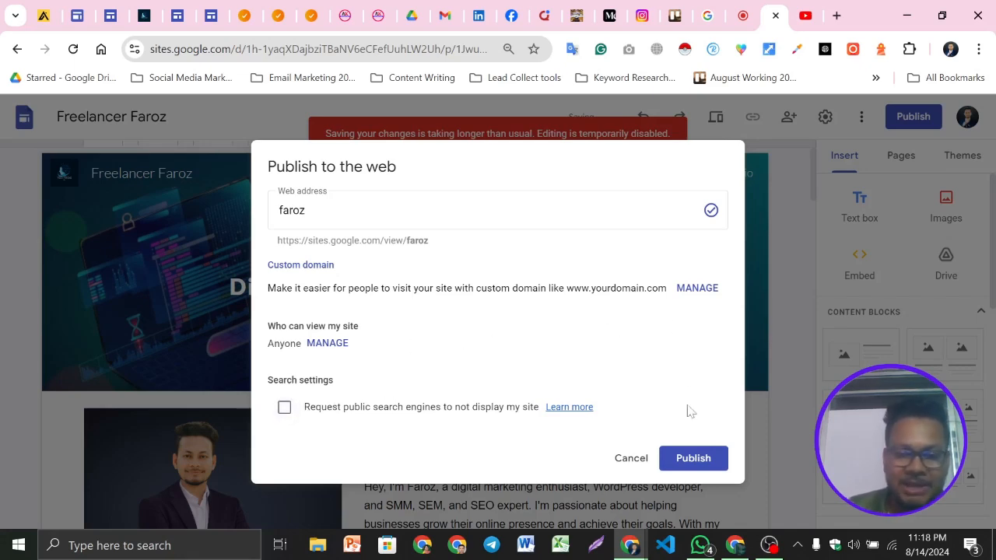
Publish the site and open the published home page to check it
click(695, 459)
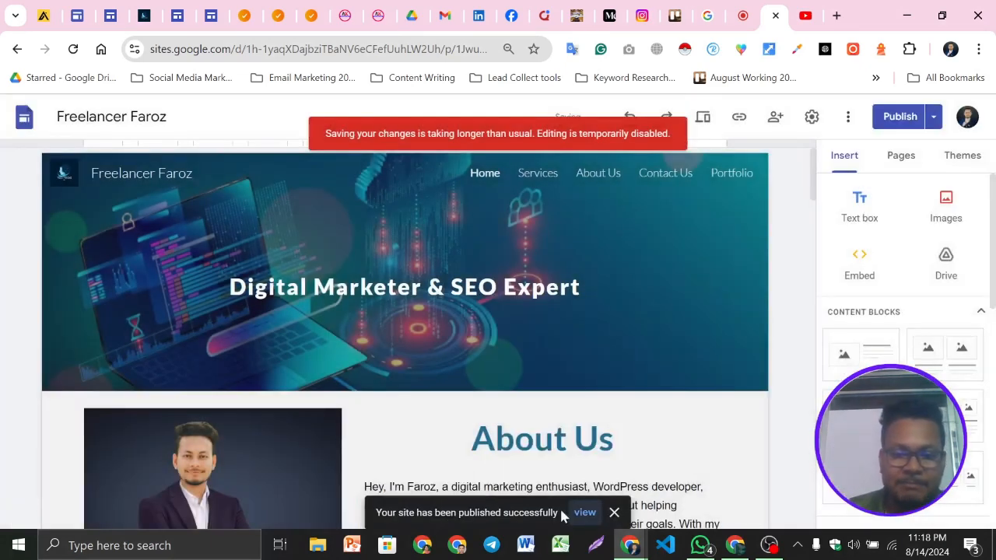
click(596, 517)
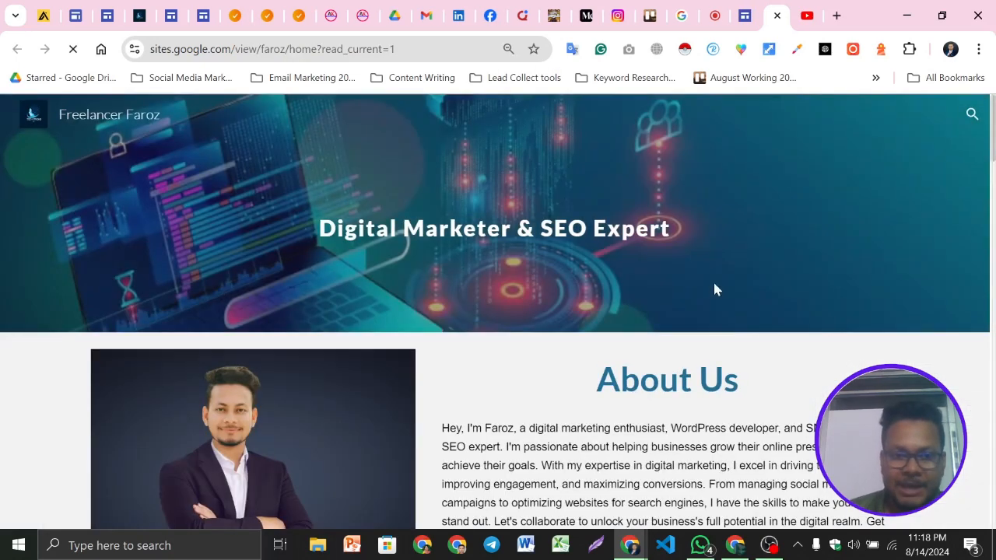
scroll(693, 311, down, 10)
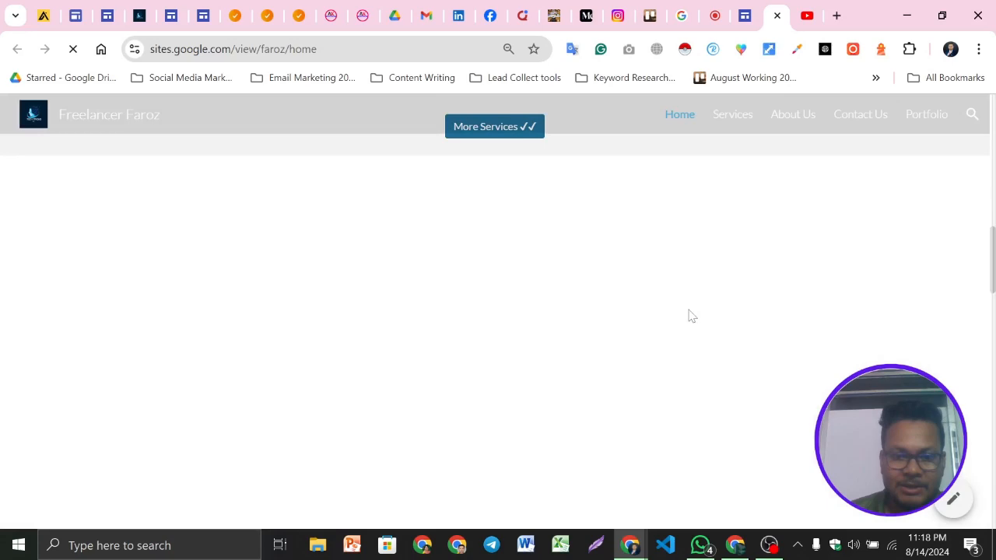
scroll(692, 316, up, 10)
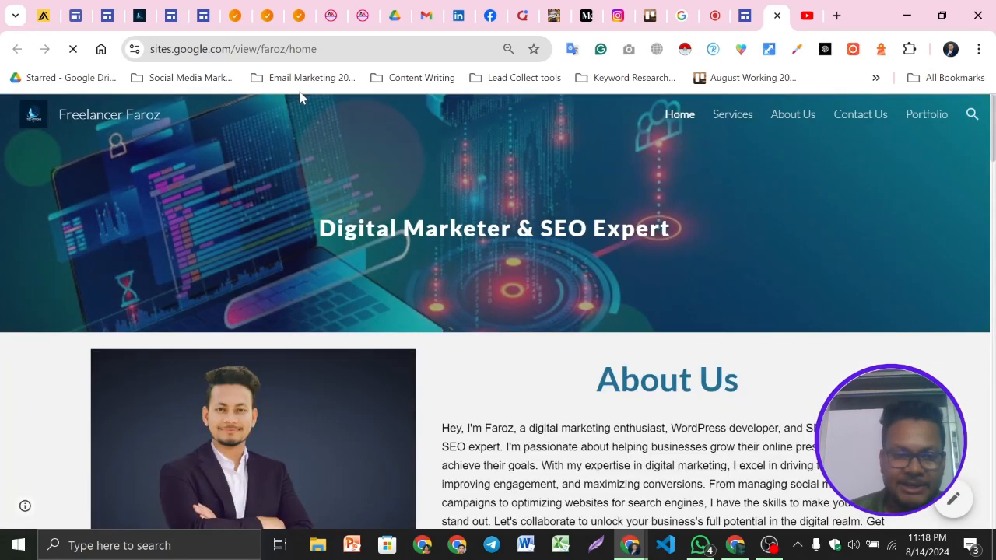
Close the site editor tab and the published site tab
key(ctrl+shift+Tab)
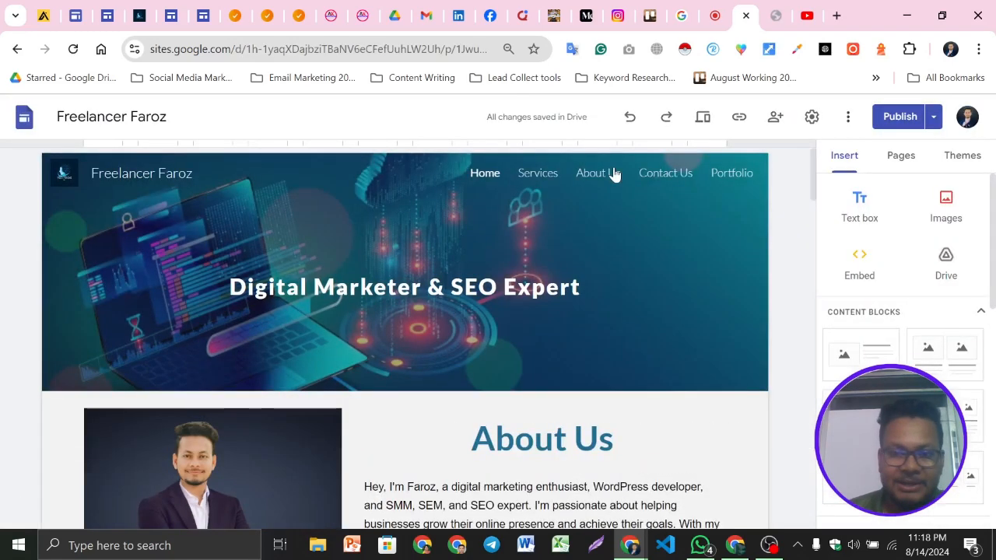
scroll(614, 174, down, 1)
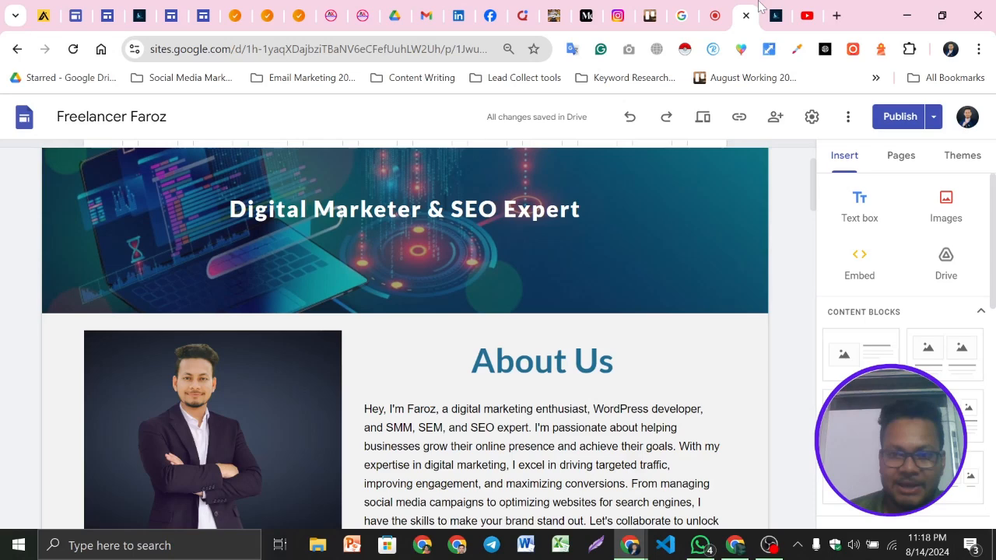
click(746, 16)
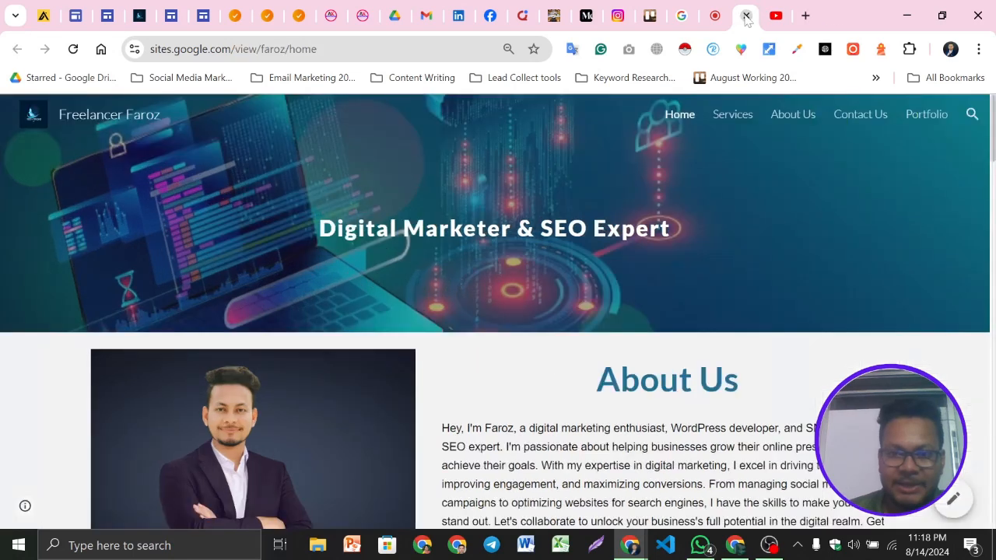
click(746, 15)
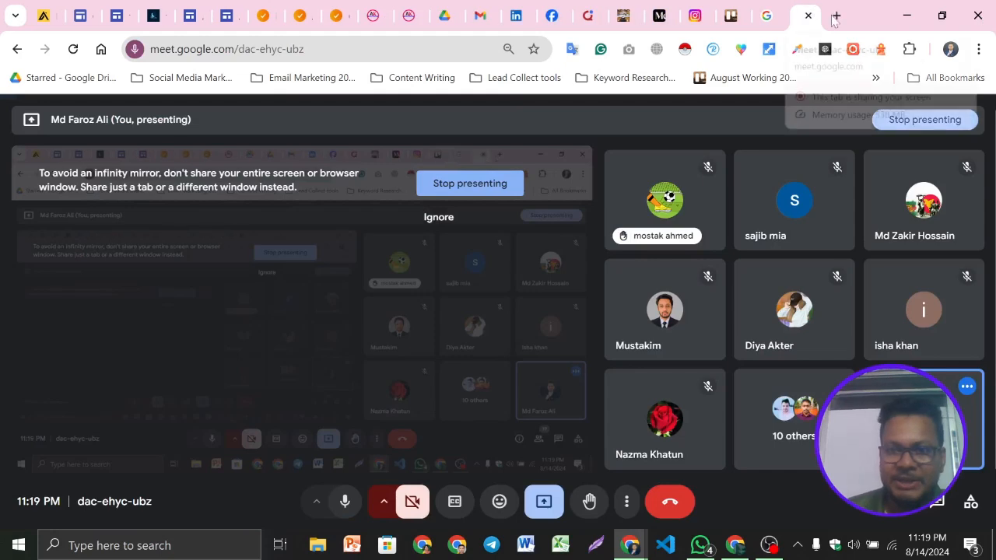
Open sites.google.com in a new browser tab
click(835, 16)
text(sites.google.com)
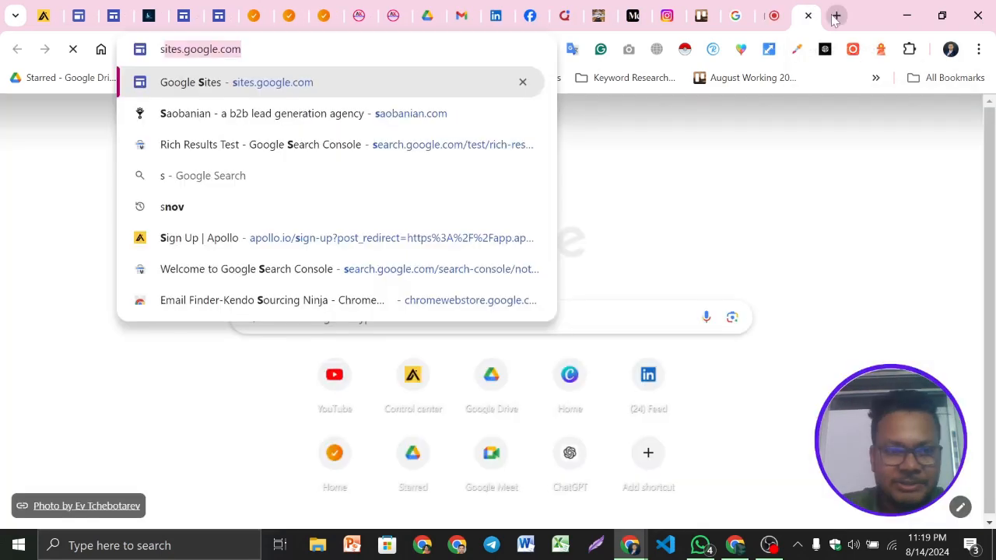
key(Return)
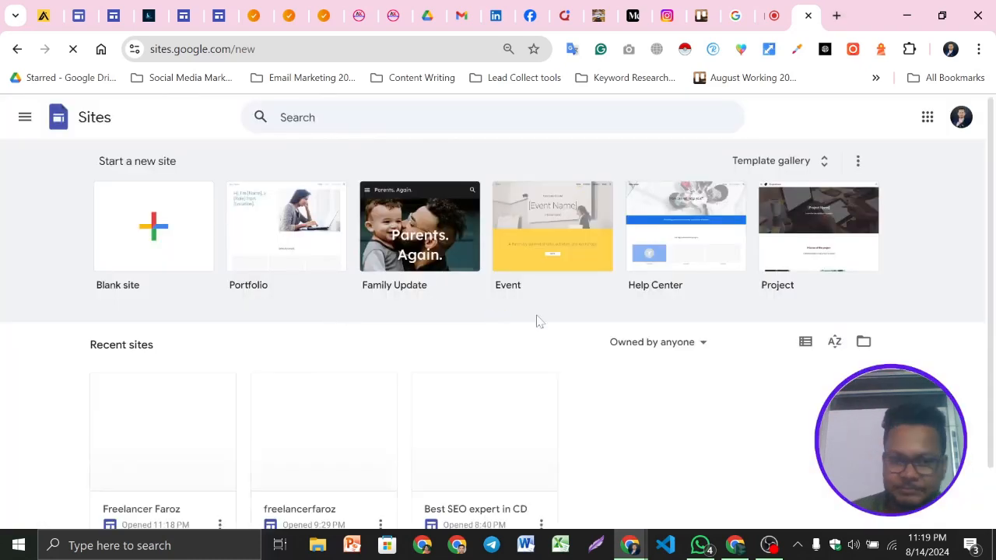
Open the Freelancer Faroz site from the recent sites list and scroll through its home page in the editor
scroll(537, 320, down, 1)
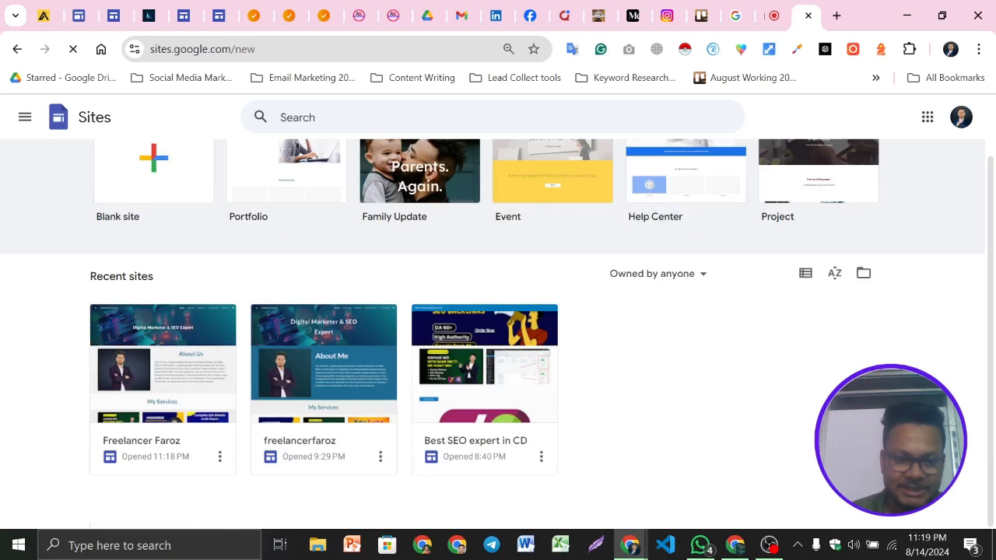
click(160, 341)
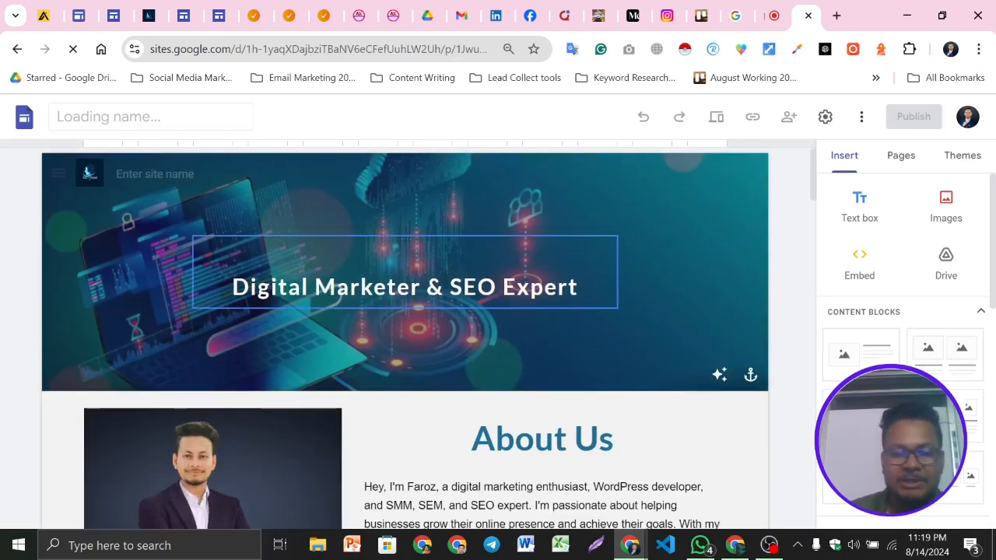
scroll(564, 408, down, 2)
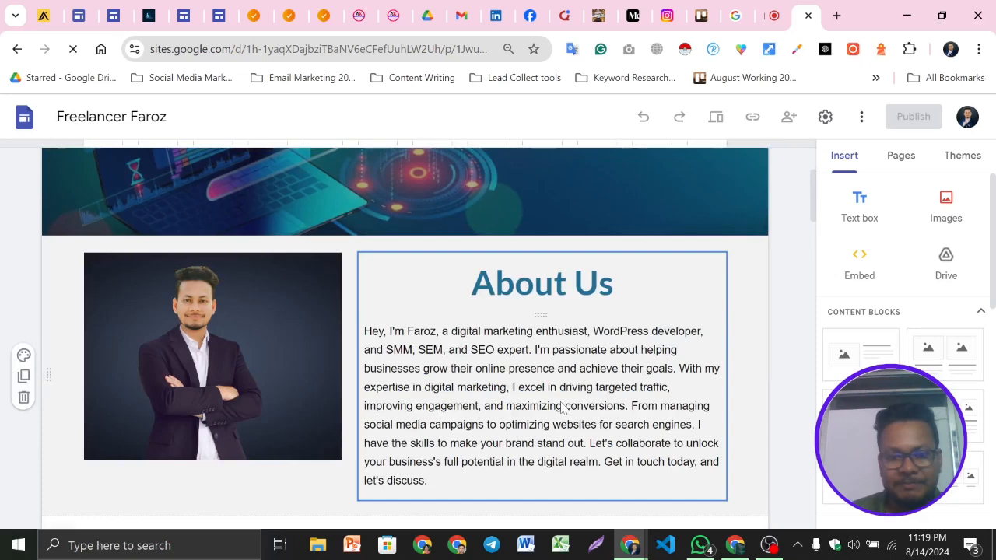
scroll(563, 409, down, 10)
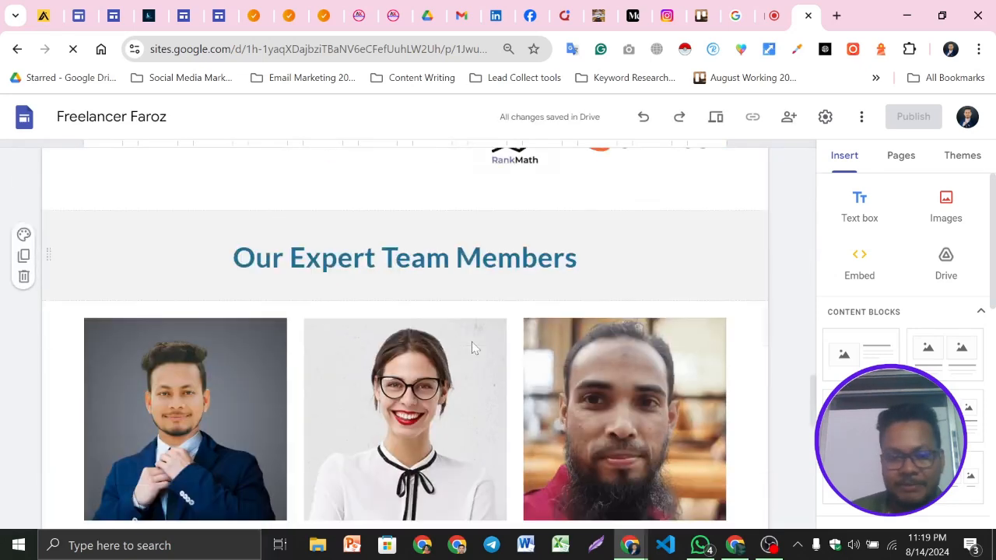
scroll(473, 347, down, 5)
scroll(471, 348, down, 1)
scroll(472, 348, up, 3)
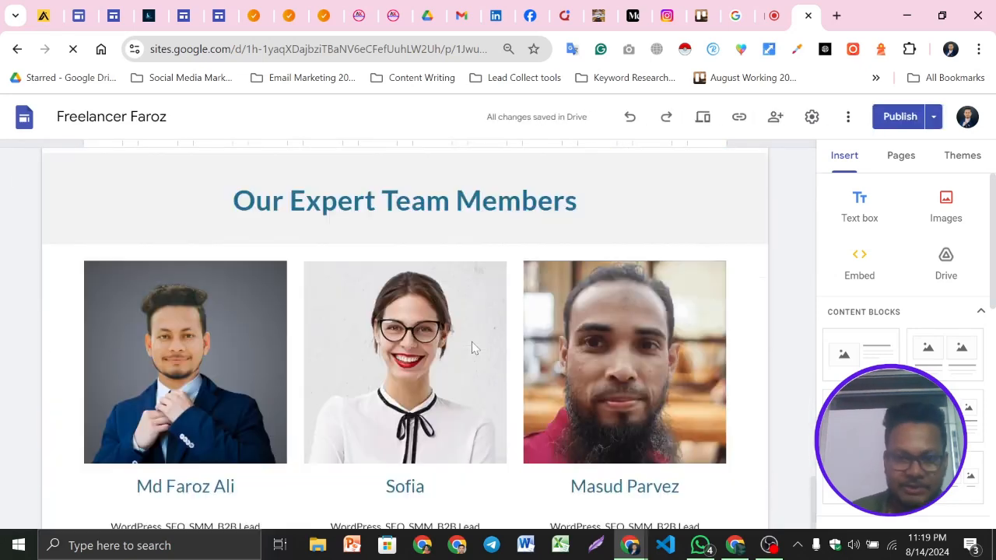
key(ctrl+Home)
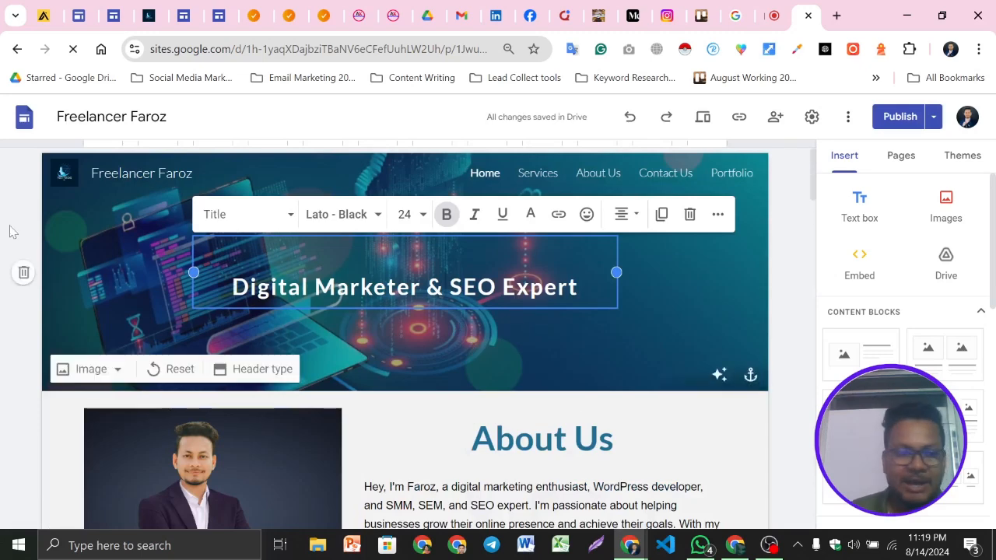
Browse the About Us, Contact Us and Portfolio pages of the site in the editor
click(531, 183)
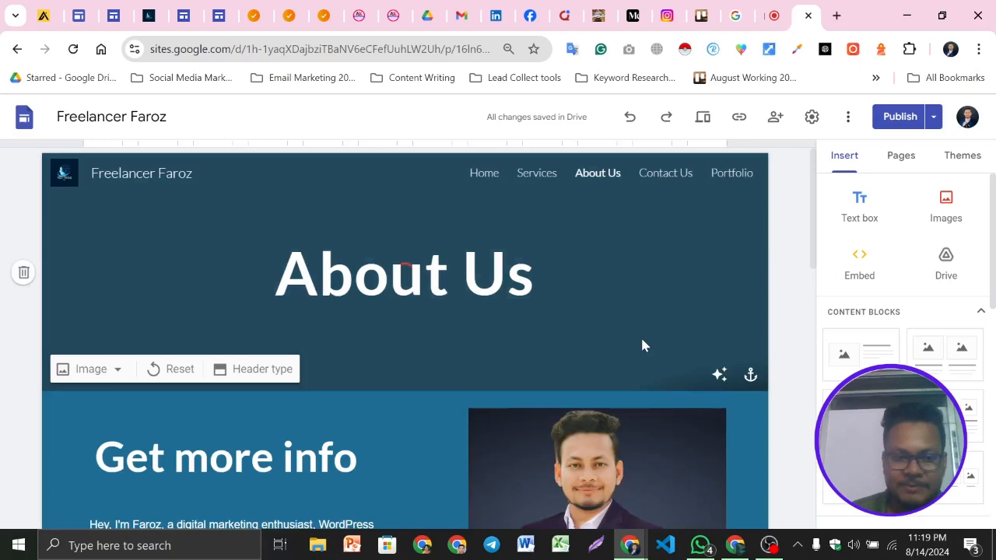
click(681, 174)
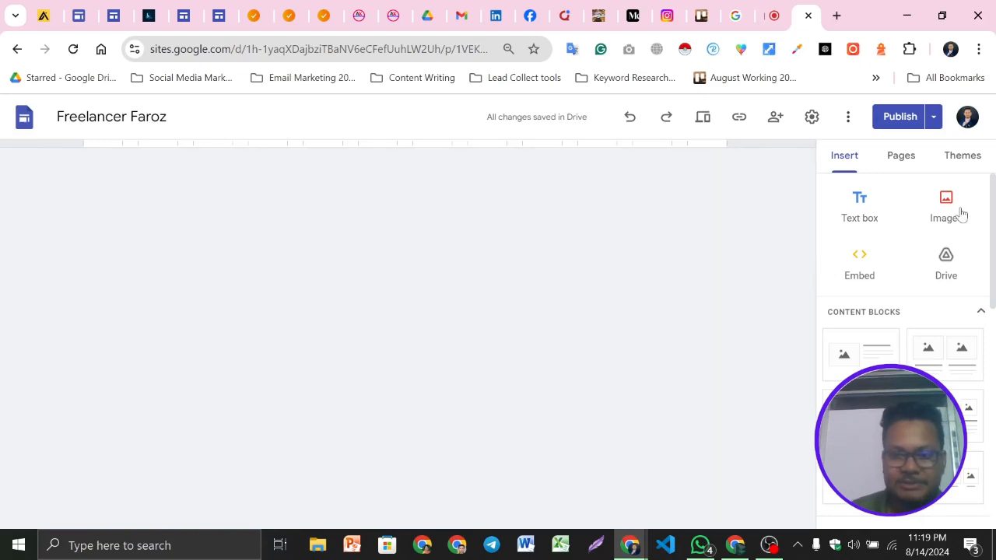
scroll(544, 311, down, 4)
scroll(615, 333, down, 3)
scroll(615, 332, up, 10)
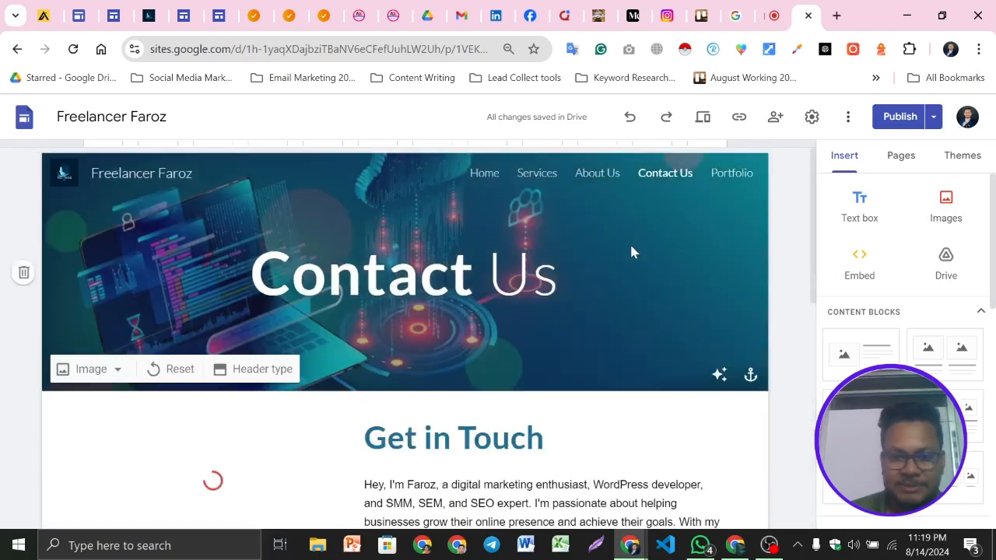
click(732, 173)
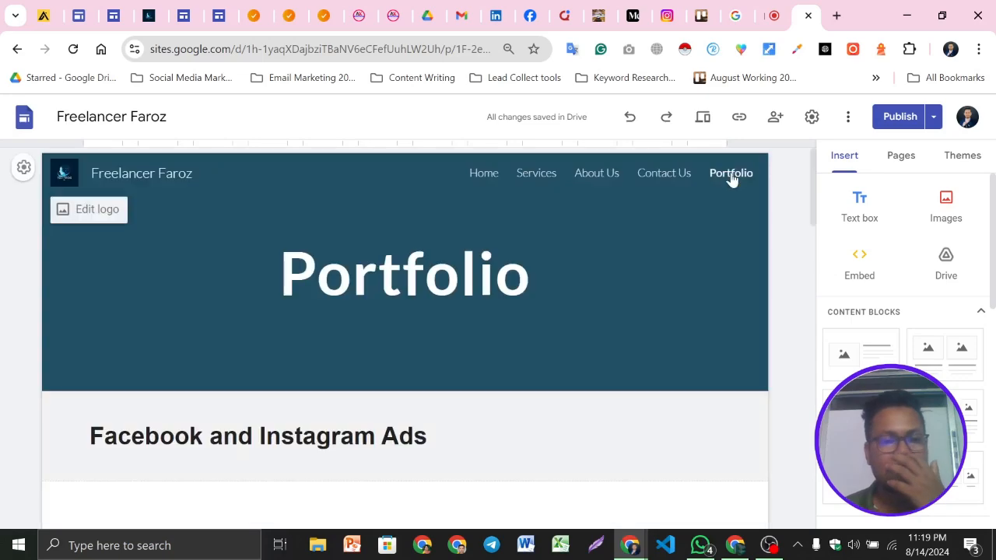
scroll(422, 360, down, 5)
scroll(490, 336, down, 5)
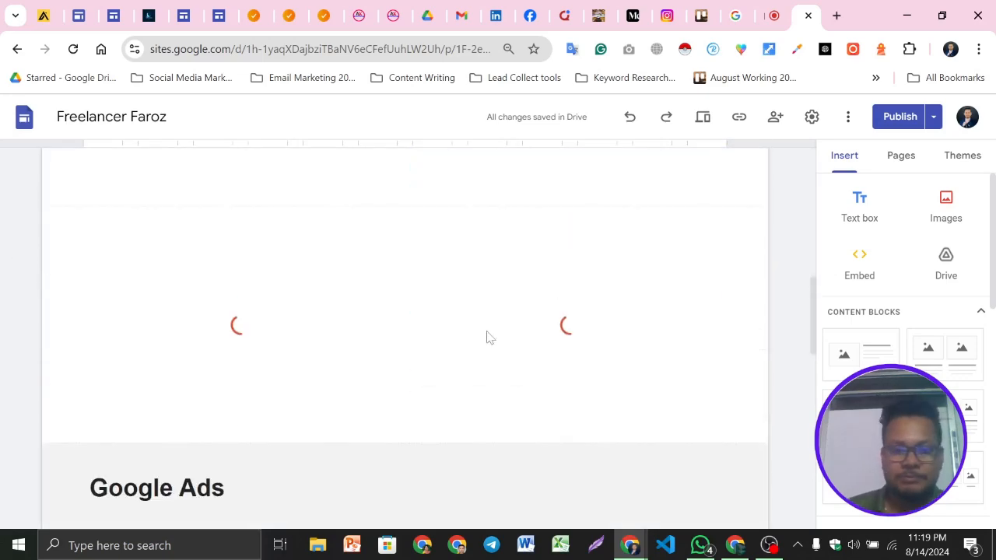
scroll(487, 331, up, 10)
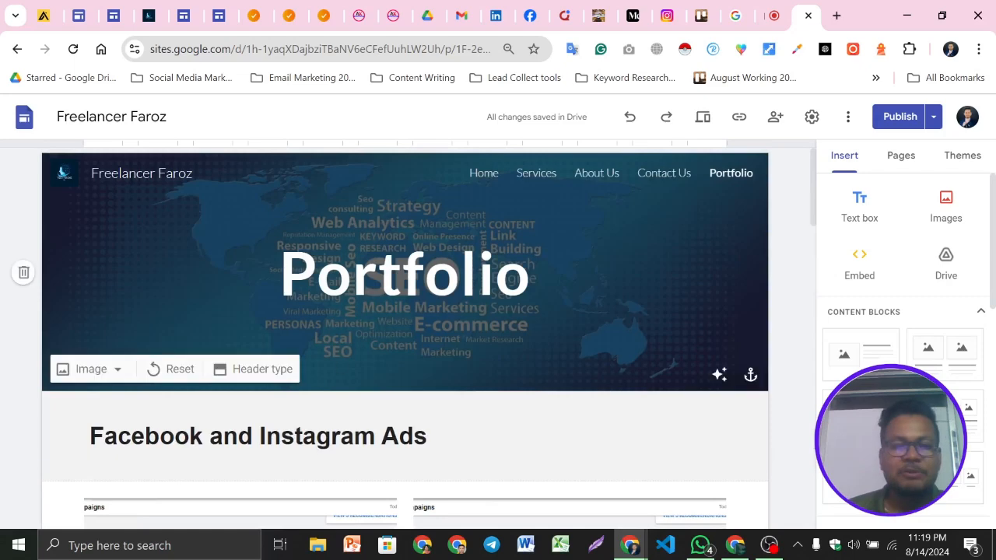
Review the publish options for the site and close them without choosing one
click(537, 274)
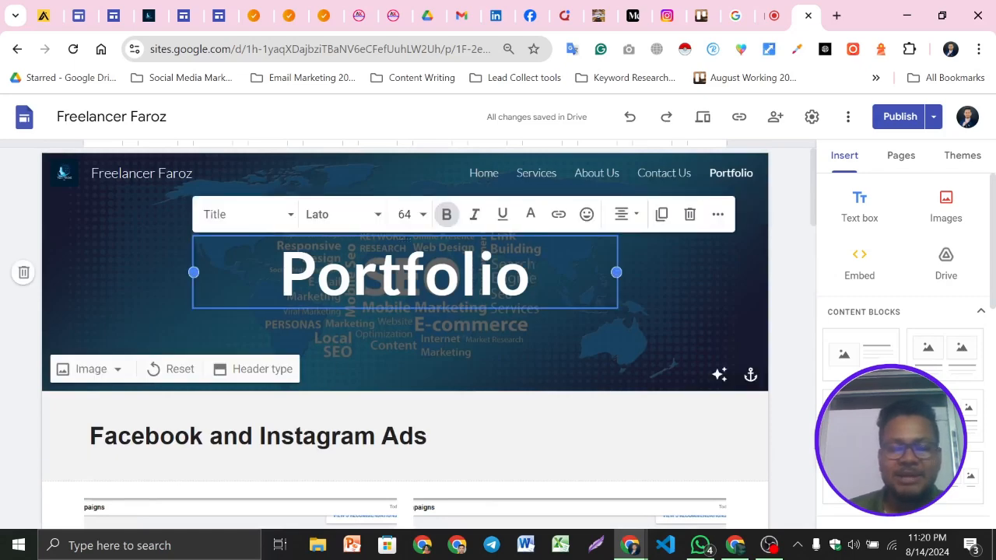
click(791, 166)
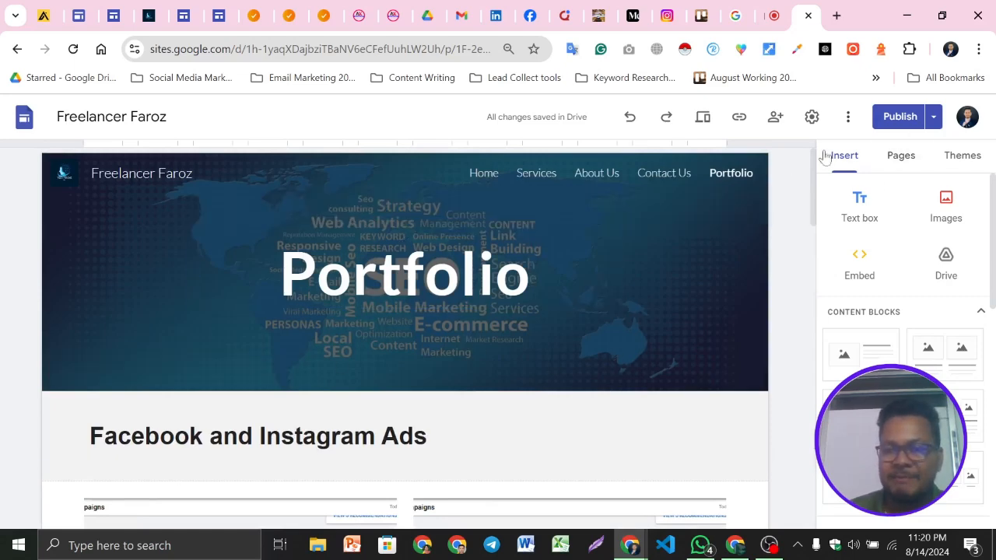
click(933, 116)
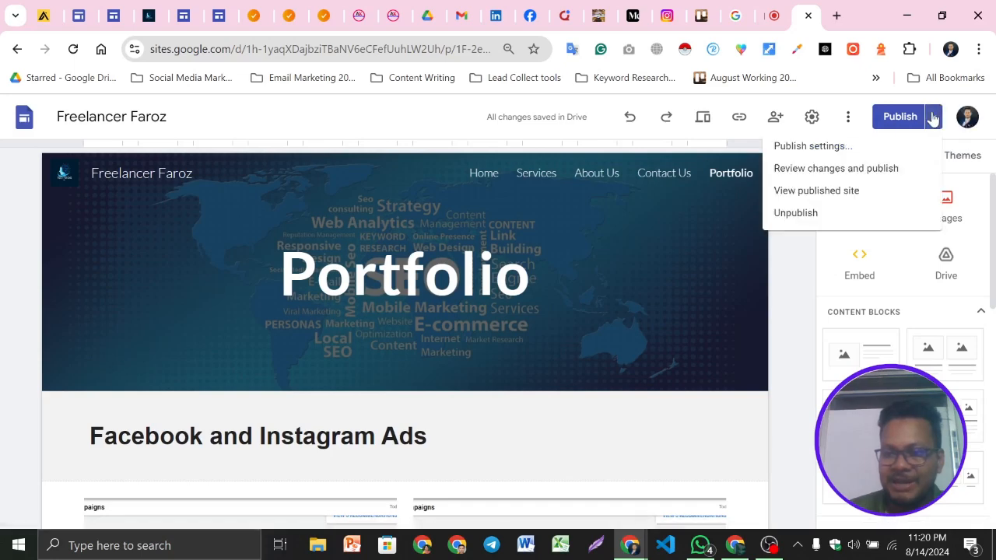
click(933, 117)
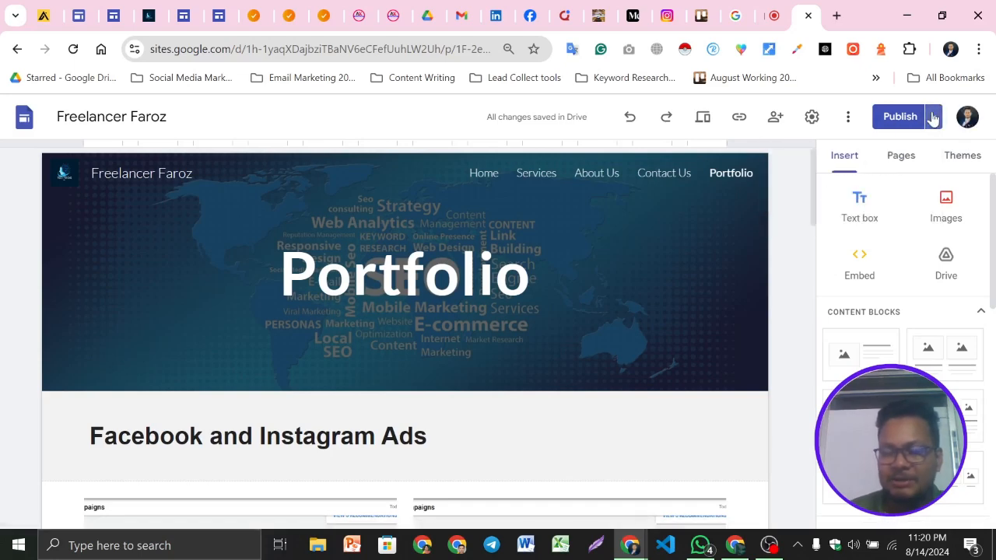
scroll(649, 334, down, 3)
scroll(648, 335, up, 3)
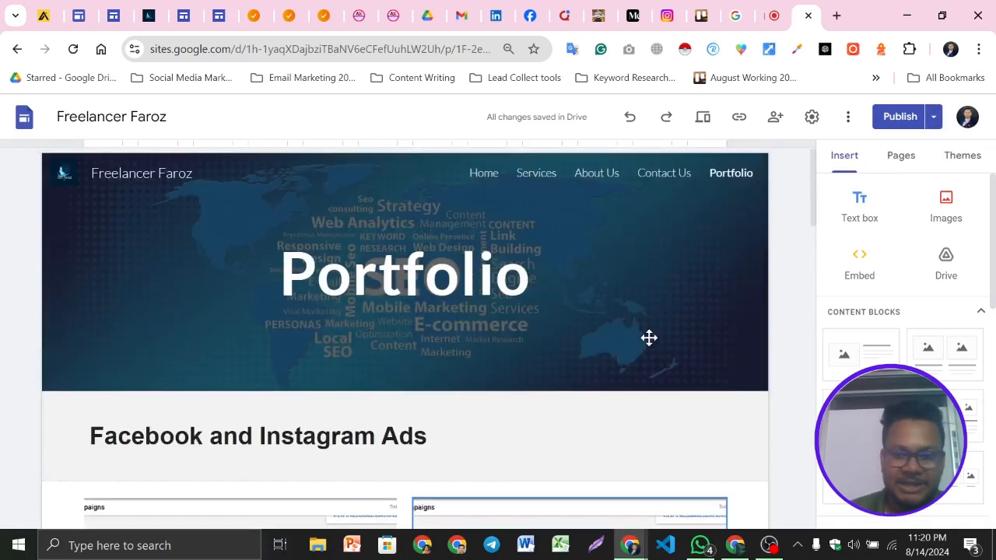